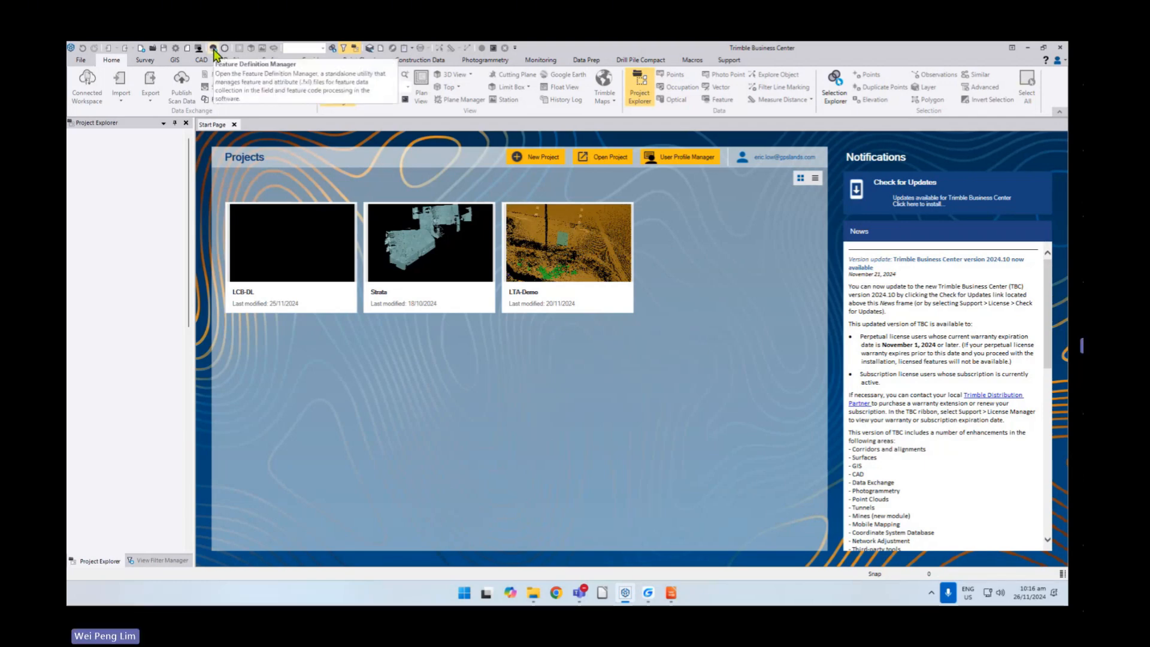
- Launch Feature Definition Manager in a maximized window and open GPSL_v930.fxl from the TBC Webinars folder on the Desktop
{"action": "left_click", "coordinate": [213, 48]}
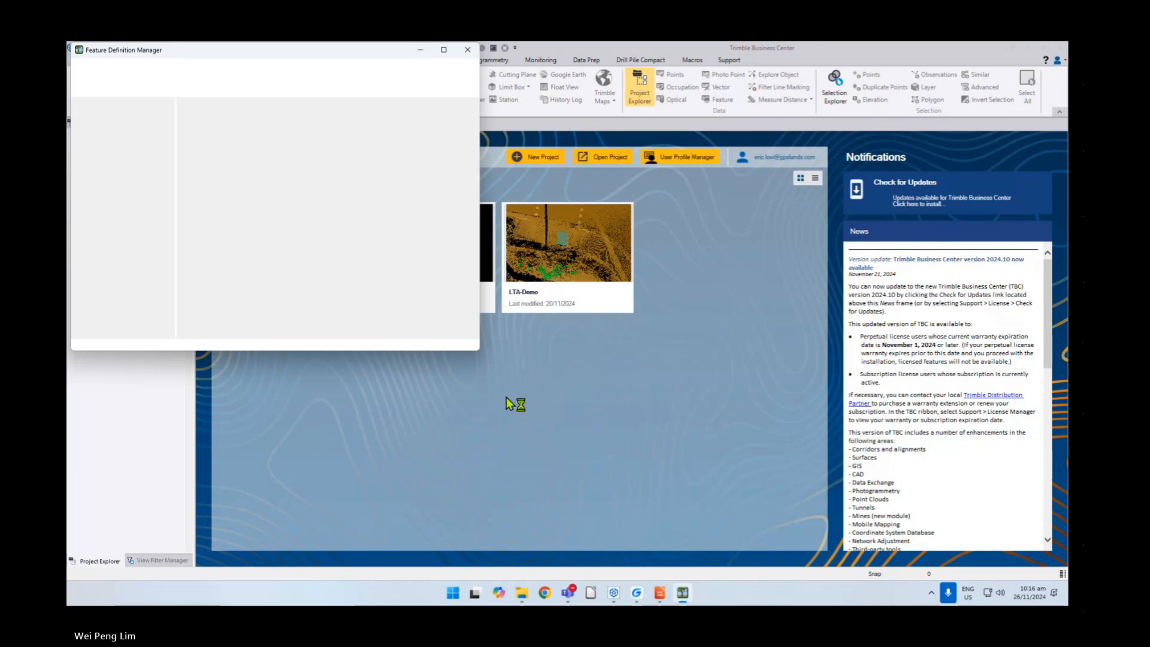
{"action": "left_click", "coordinate": [443, 51]}
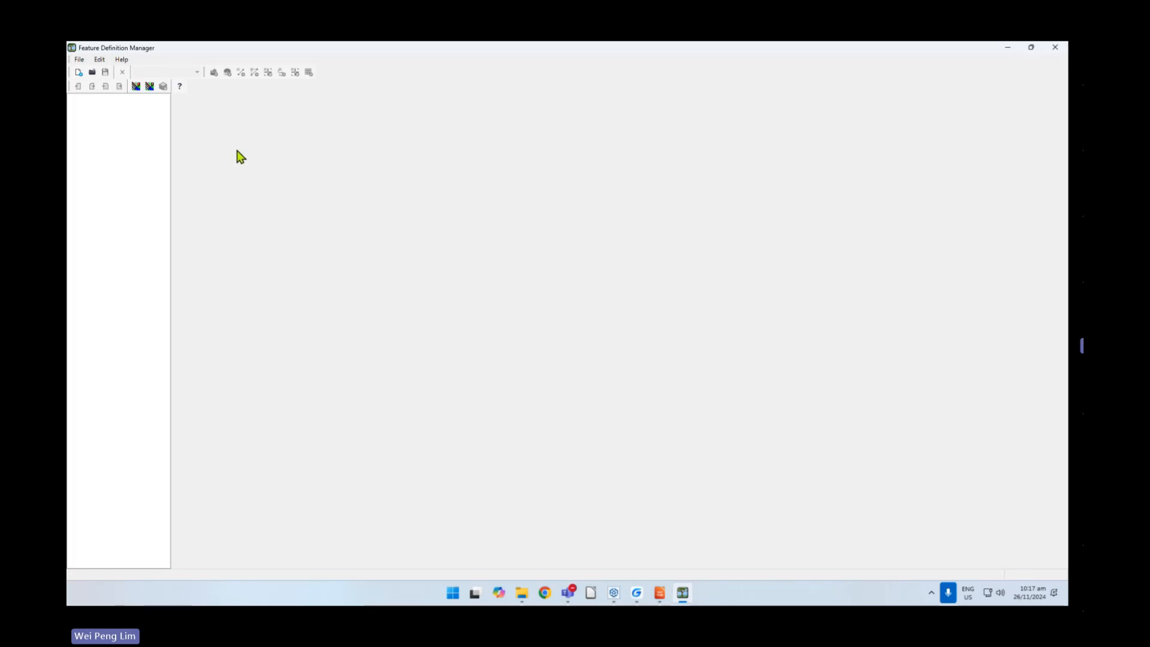
{"action": "left_click", "coordinate": [80, 60]}
{"action": "left_click", "coordinate": [90, 83]}
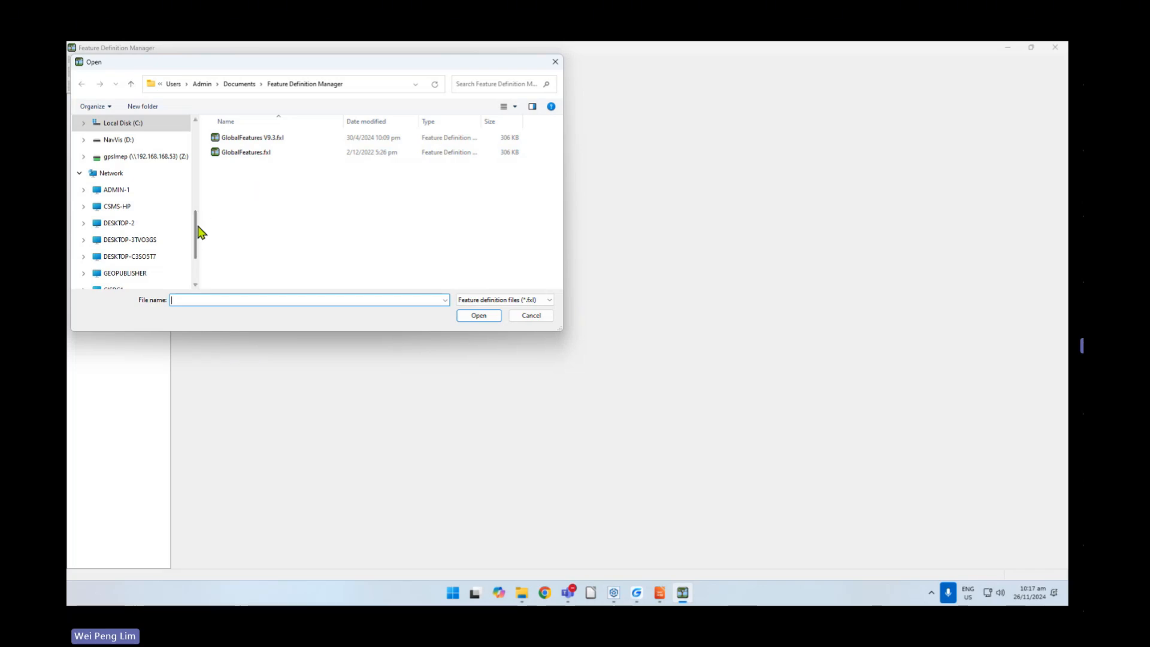
{"action": "left_click_drag", "start_coordinate": [196, 235], "coordinate": [189, 146]}
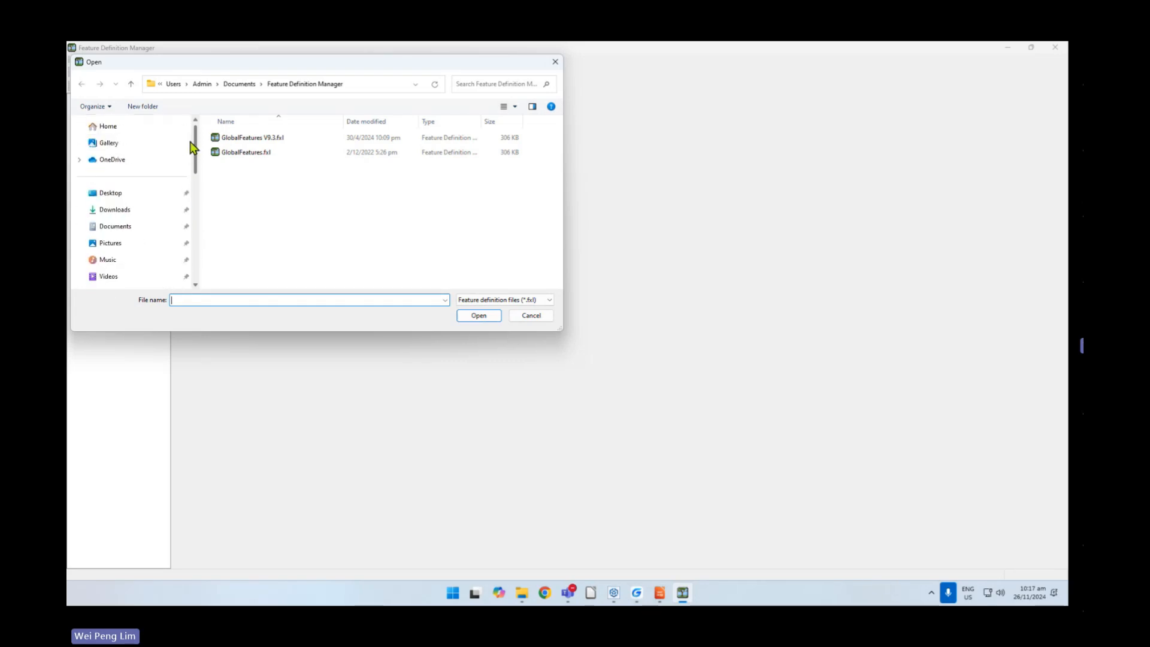
{"action": "left_click", "coordinate": [112, 195]}
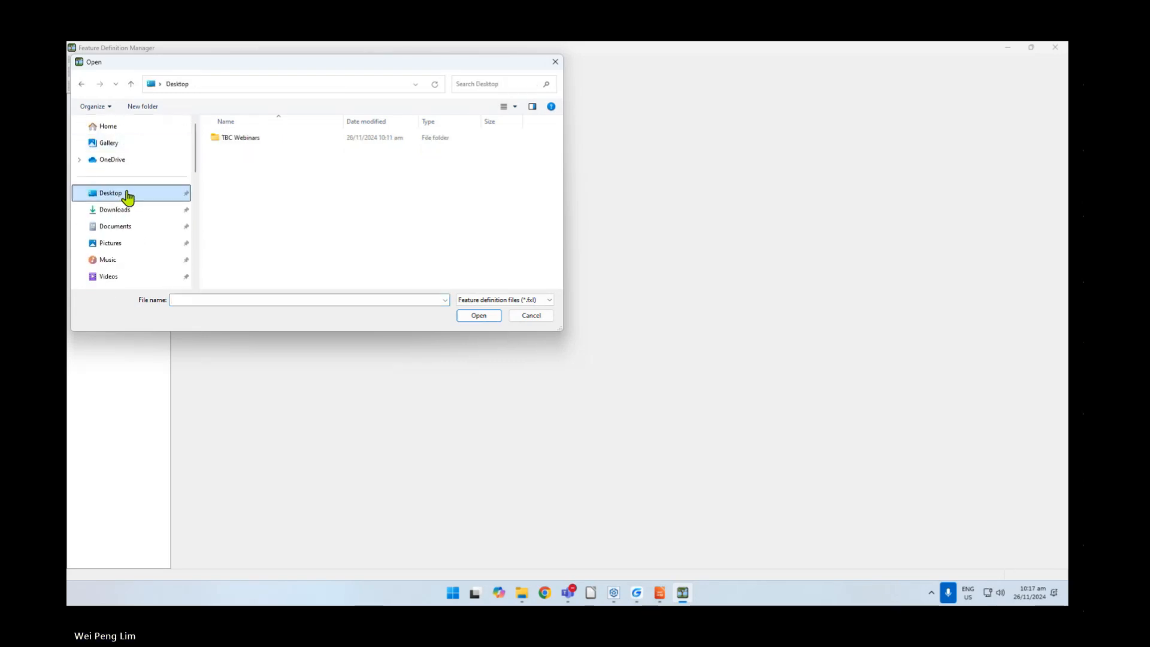
{"action": "double_click", "coordinate": [239, 140]}
{"action": "left_click", "coordinate": [236, 182]}
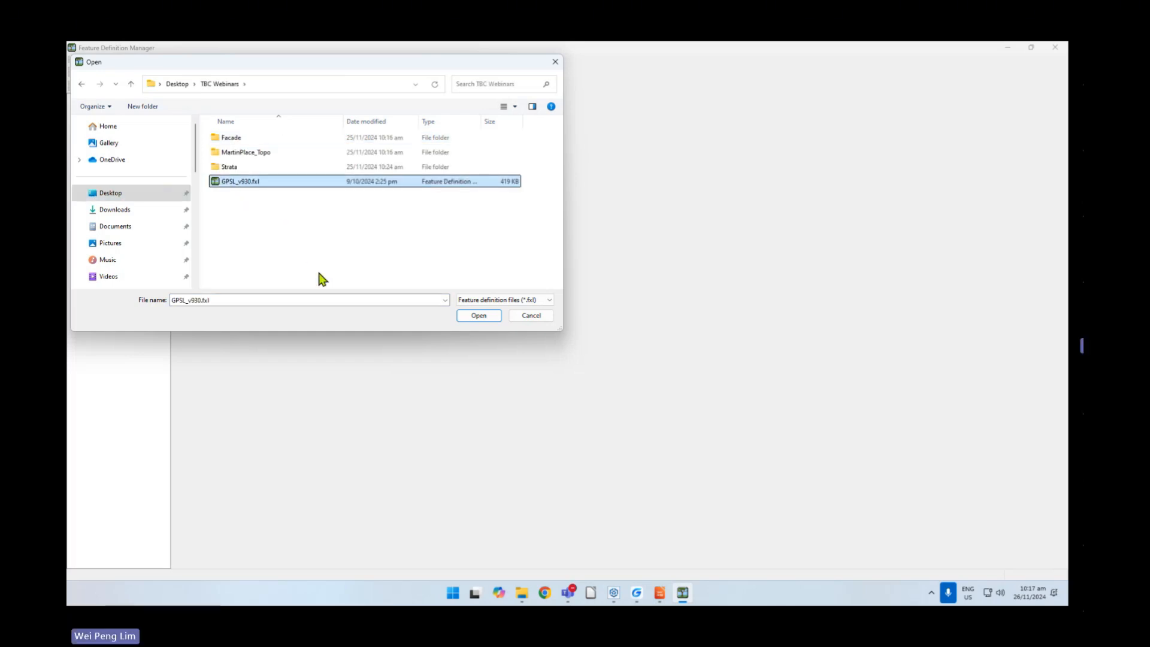
{"action": "left_click", "coordinate": [479, 315]}
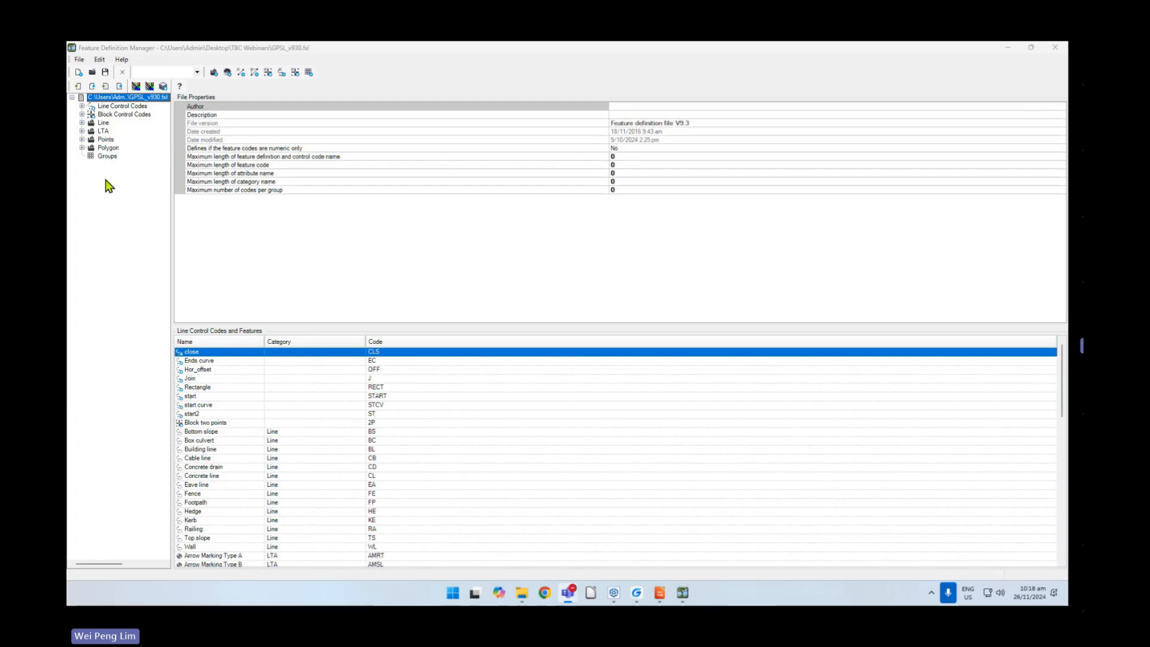
- Examine the feature library's Line Control Codes, Line, LTA, Points and Polygon groups, including the list of Line feature definitions
{"action": "left_click", "coordinate": [83, 107]}
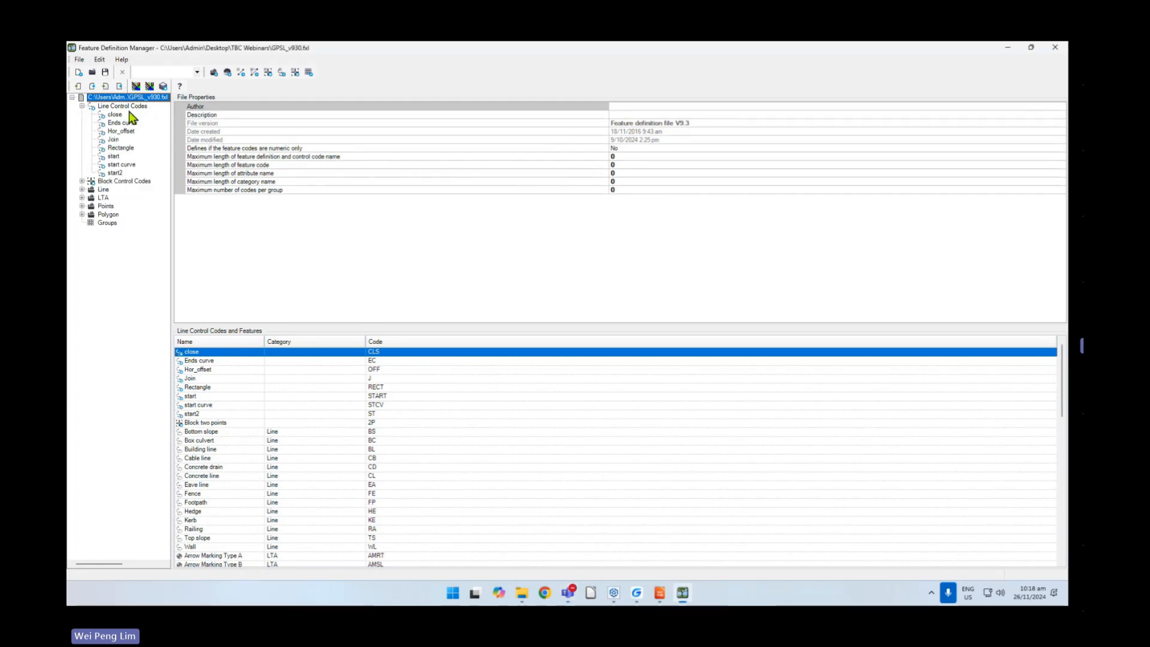
{"action": "left_click", "coordinate": [82, 189]}
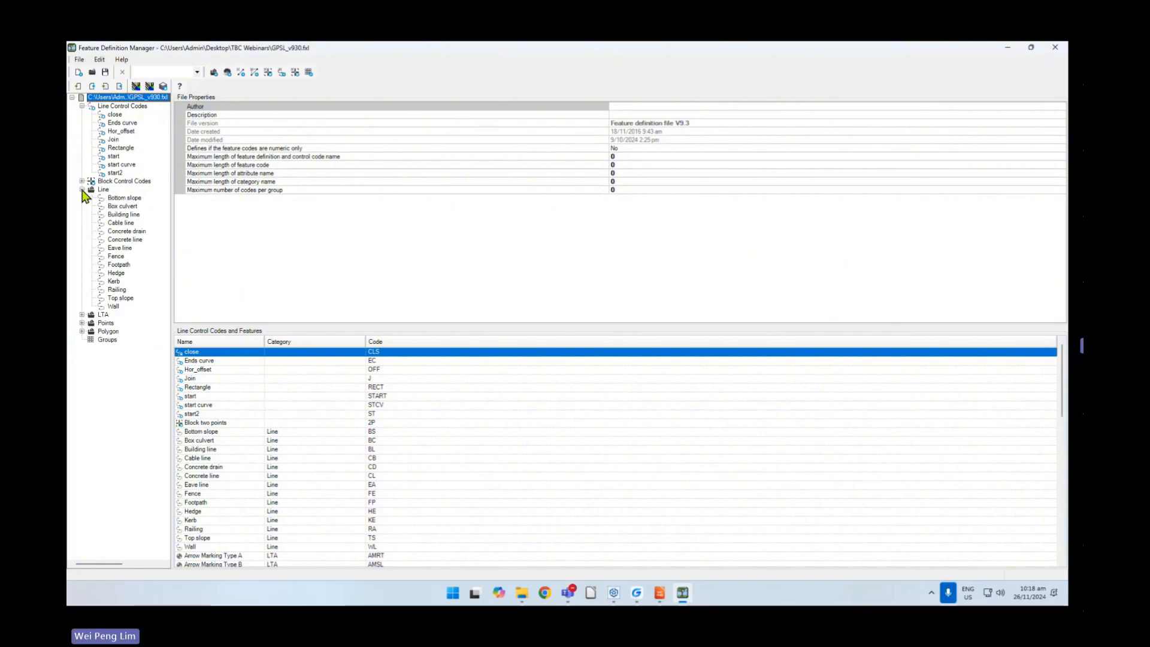
{"action": "left_click", "coordinate": [83, 190]}
{"action": "left_click", "coordinate": [83, 190]}
{"action": "left_click", "coordinate": [82, 323]}
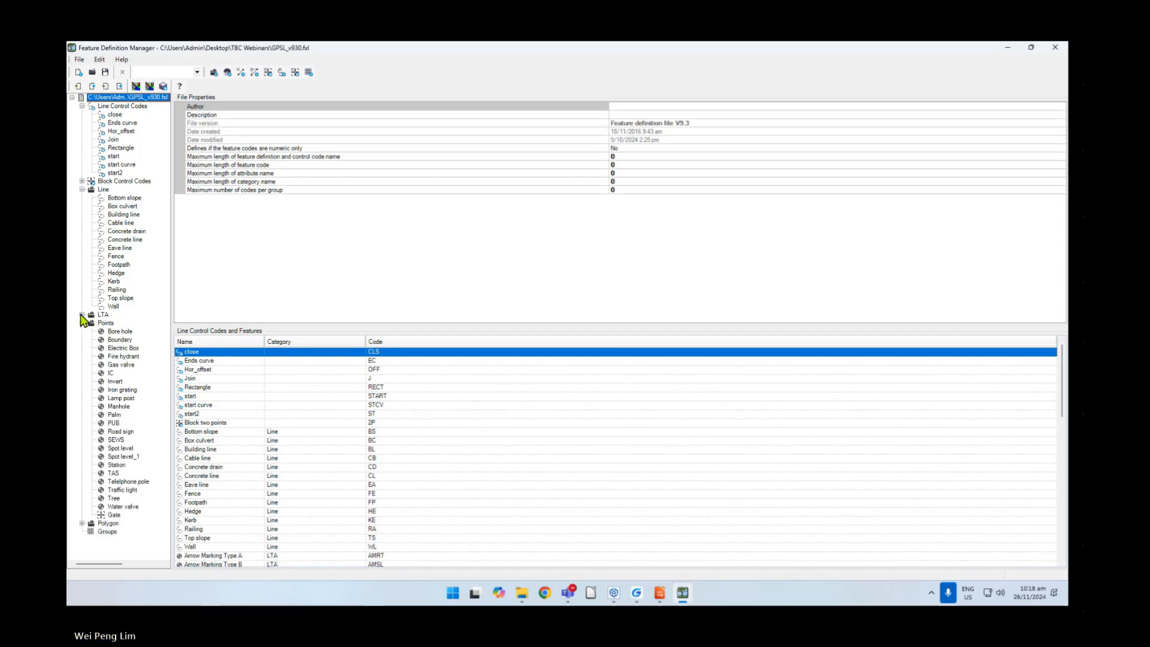
{"action": "left_click", "coordinate": [82, 314]}
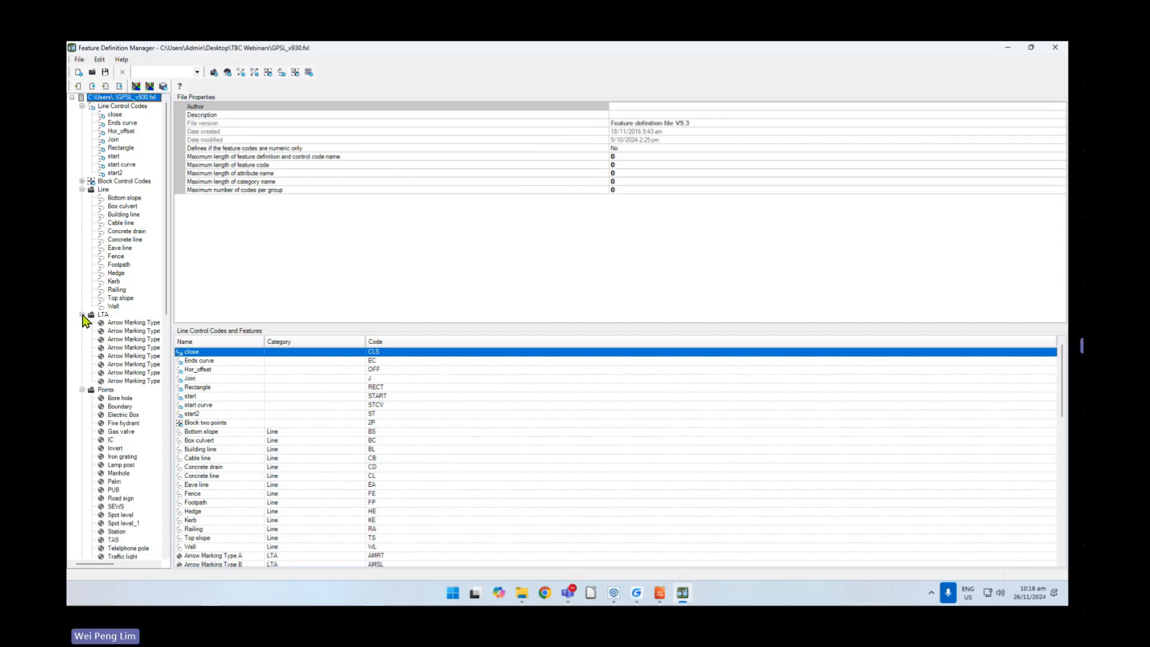
{"action": "left_click", "coordinate": [82, 314]}
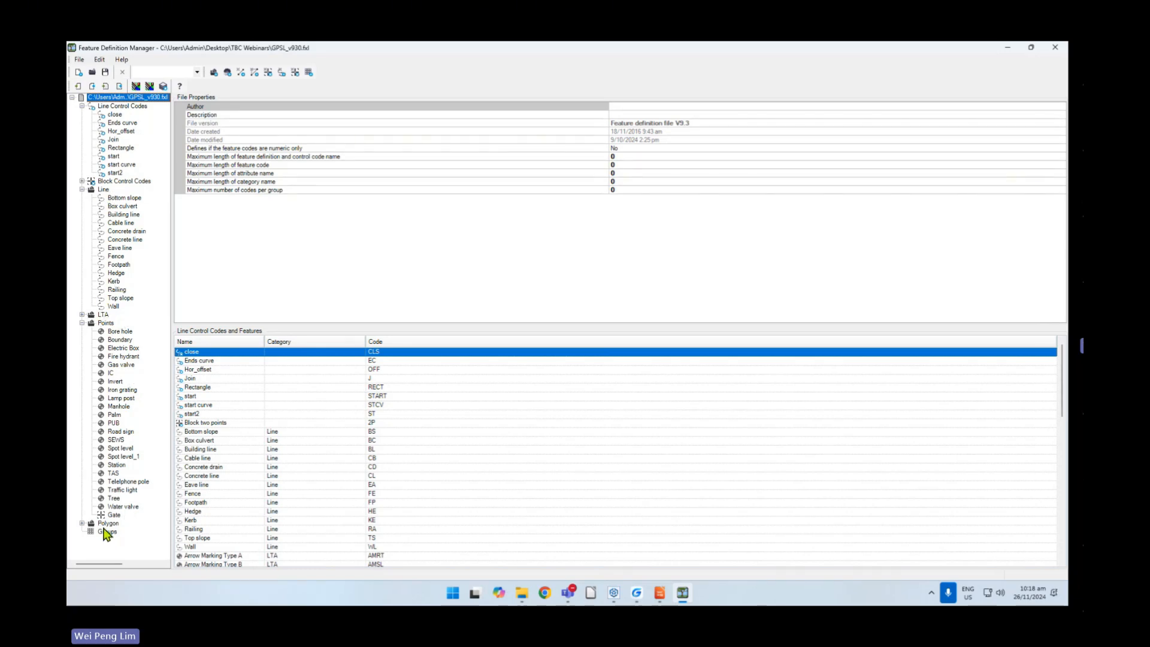
{"action": "left_click", "coordinate": [82, 523]}
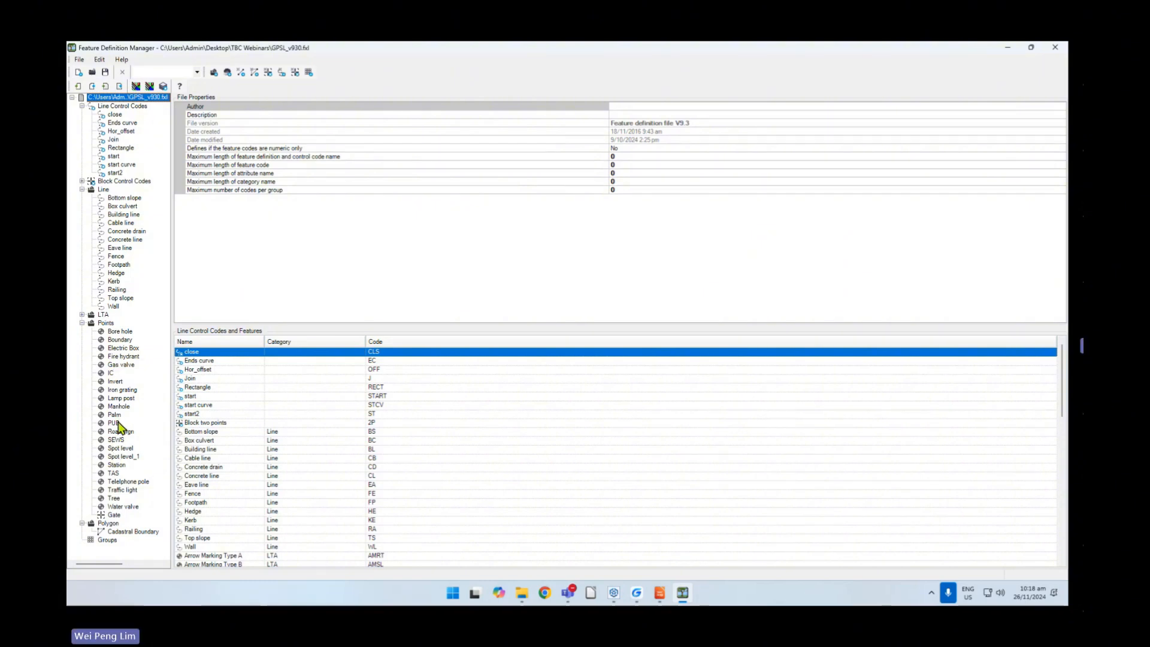
{"action": "left_click", "coordinate": [106, 191]}
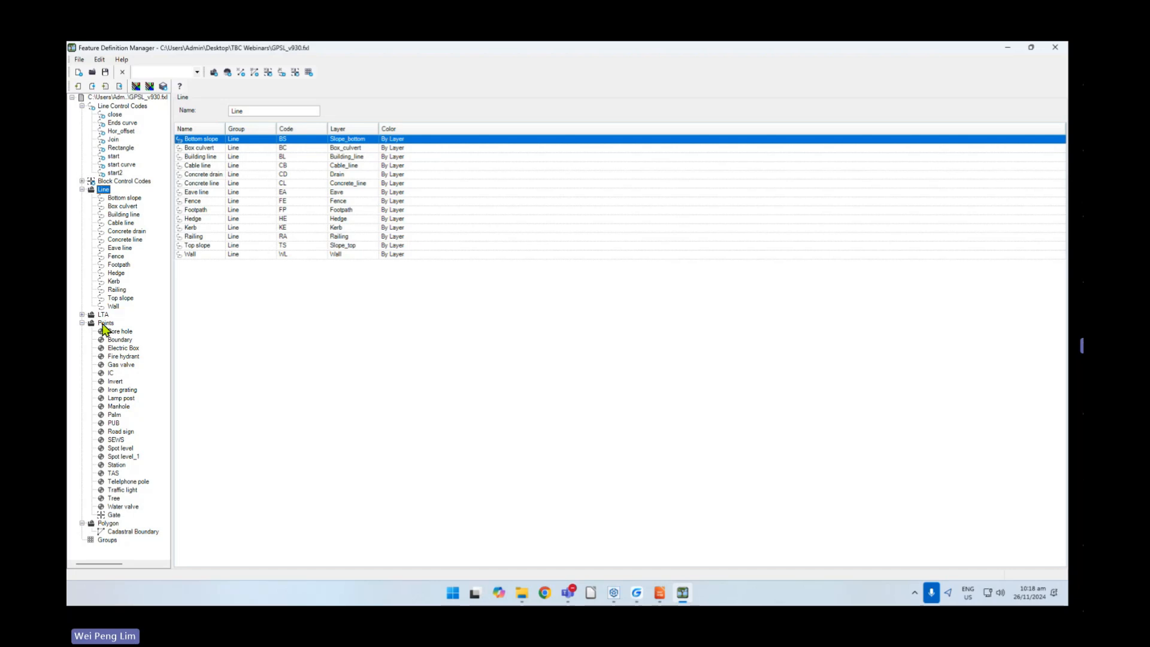
{"action": "left_click", "coordinate": [82, 524]}
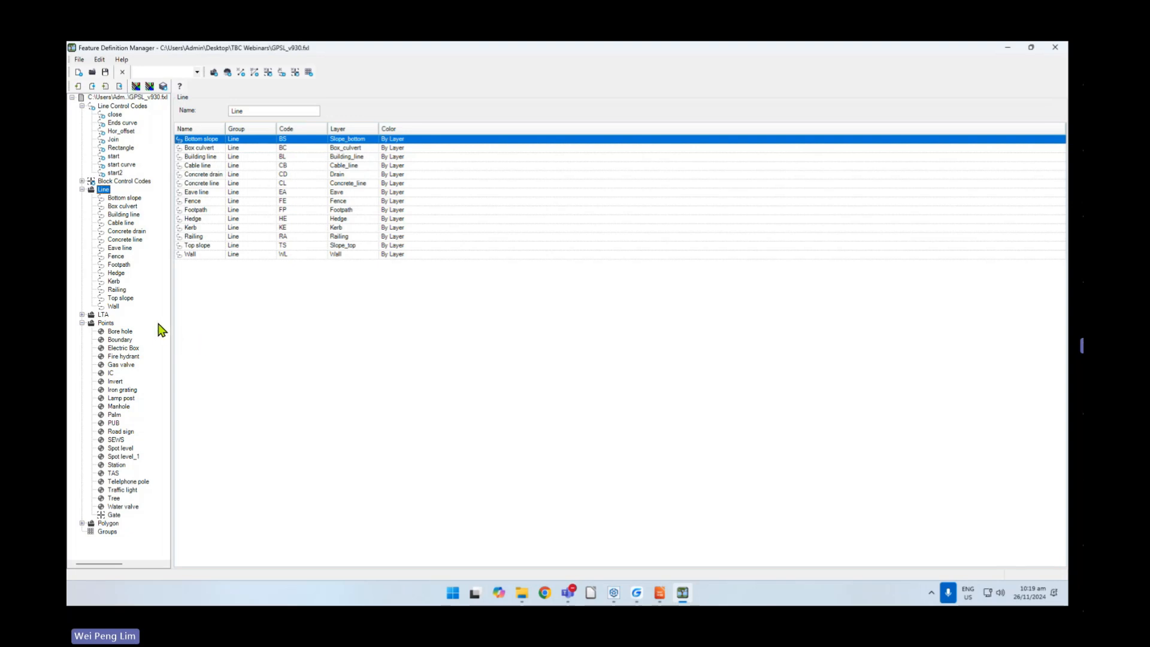
- Show the Fire hydrant point definition and review its available categories and feature layers
{"action": "left_click", "coordinate": [119, 358]}
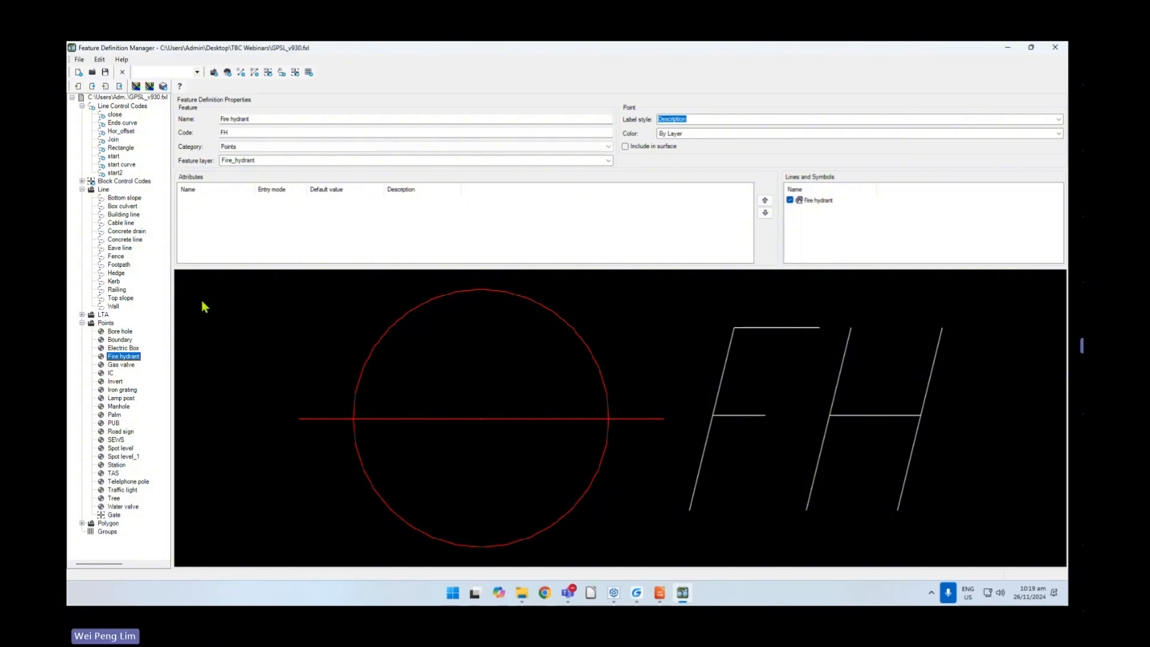
{"action": "scroll", "coordinate": [485, 390], "scroll_direction": "down", "scroll_amount": 2}
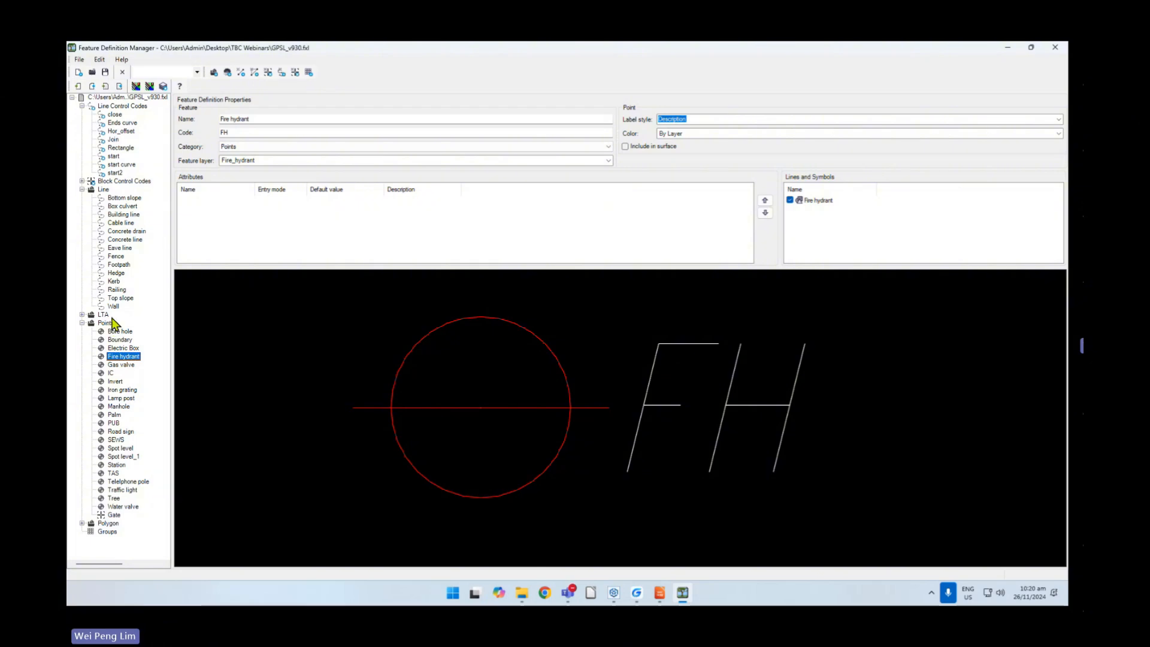
{"action": "left_click", "coordinate": [611, 148]}
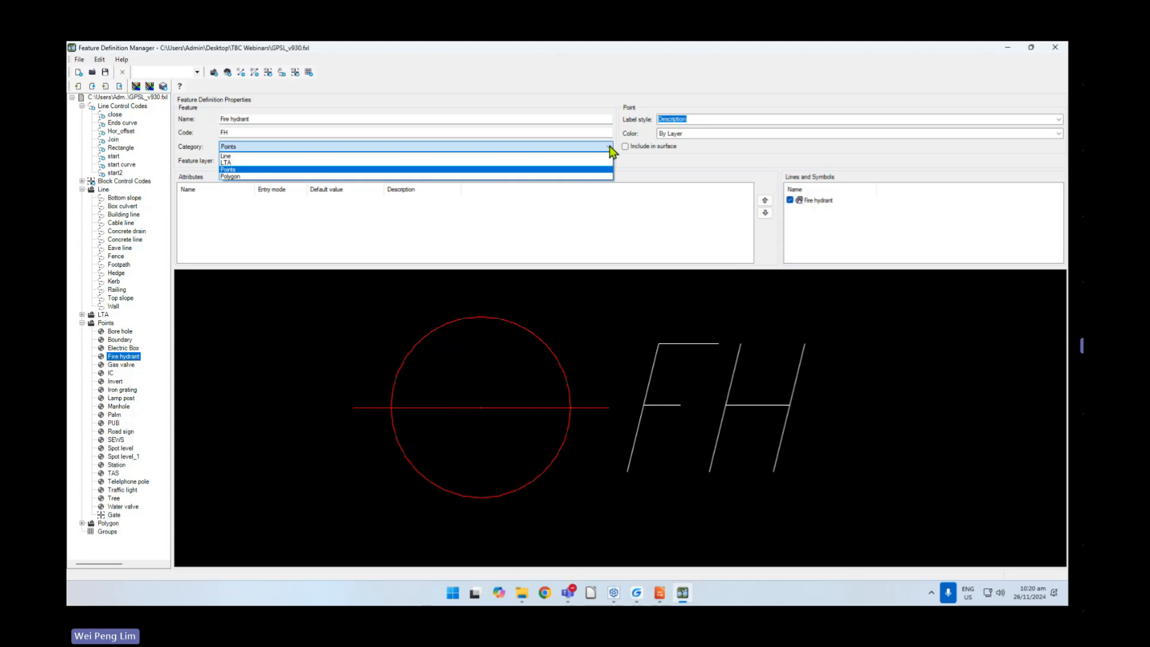
{"action": "left_click", "coordinate": [611, 147]}
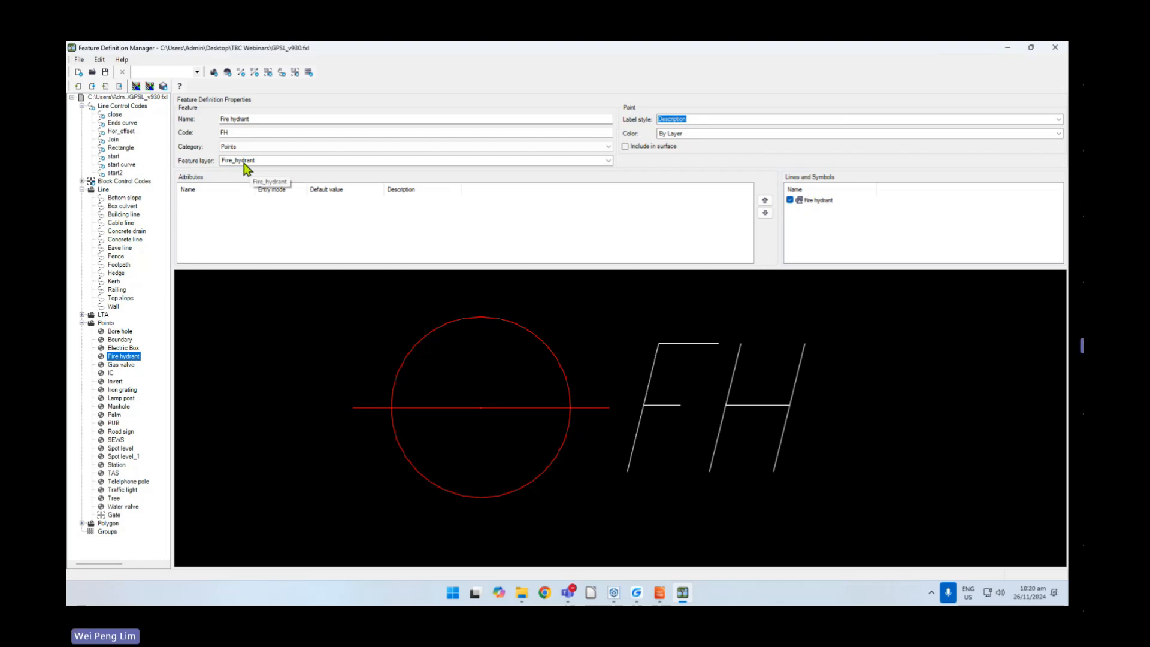
{"action": "left_click", "coordinate": [608, 161]}
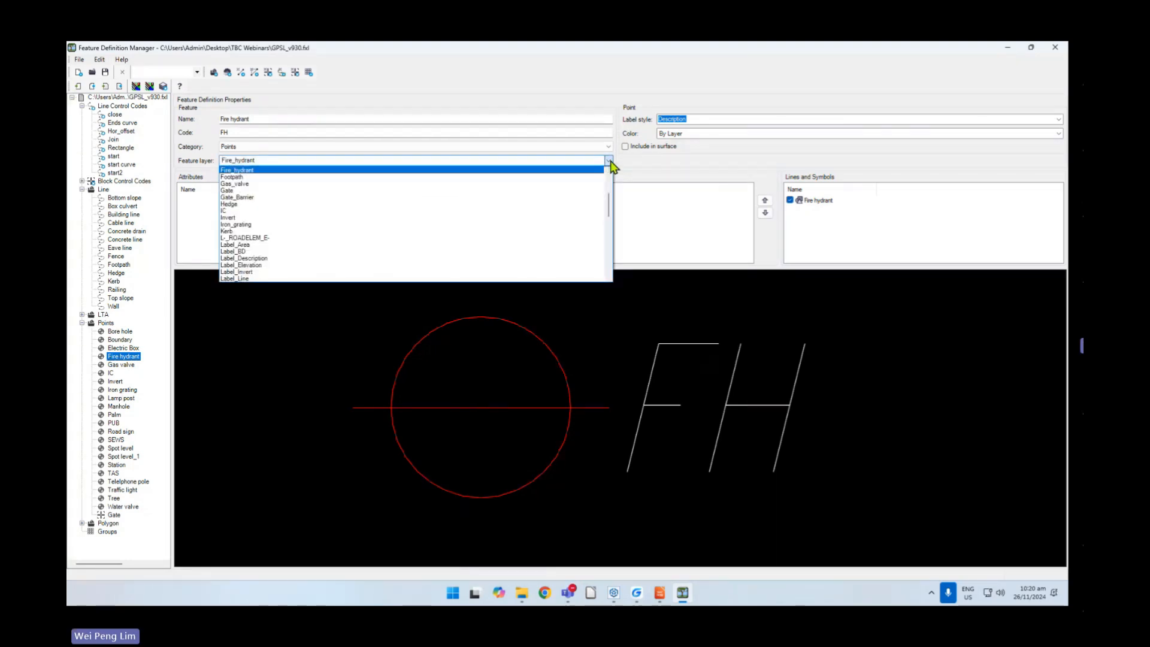
{"action": "mouse_move", "coordinate": [609, 194]}
{"action": "left_mouse_down"}
{"action": "mouse_move", "coordinate": [609, 243]}
{"action": "mouse_move", "coordinate": [610, 179]}
{"action": "left_mouse_up"}
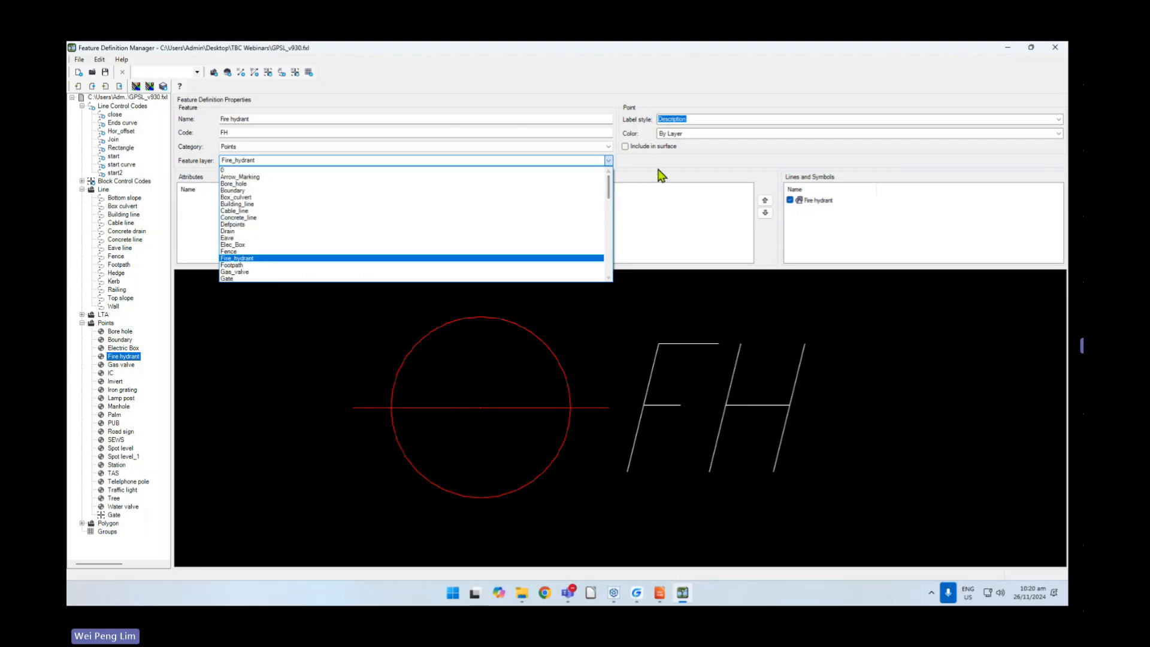
{"action": "left_click", "coordinate": [660, 175]}
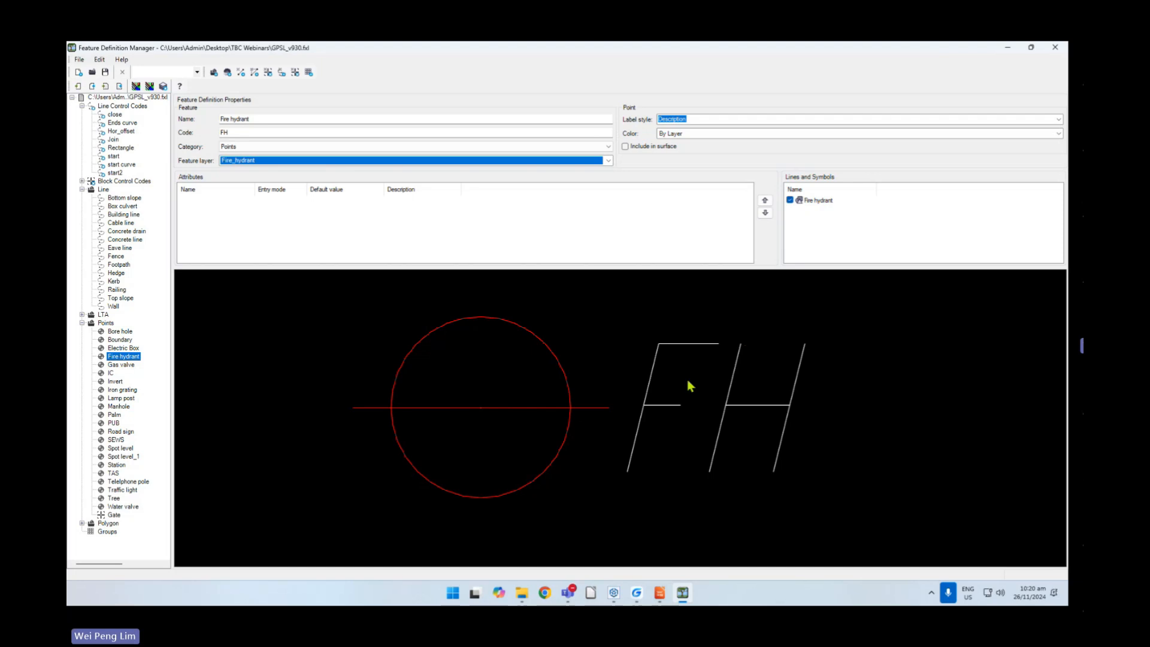
- Review the Fire hydrant's label style choices, checking Trimble Business Center's label style drafting tools before returning to Feature Definition Manager
{"action": "left_click", "coordinate": [1059, 120]}
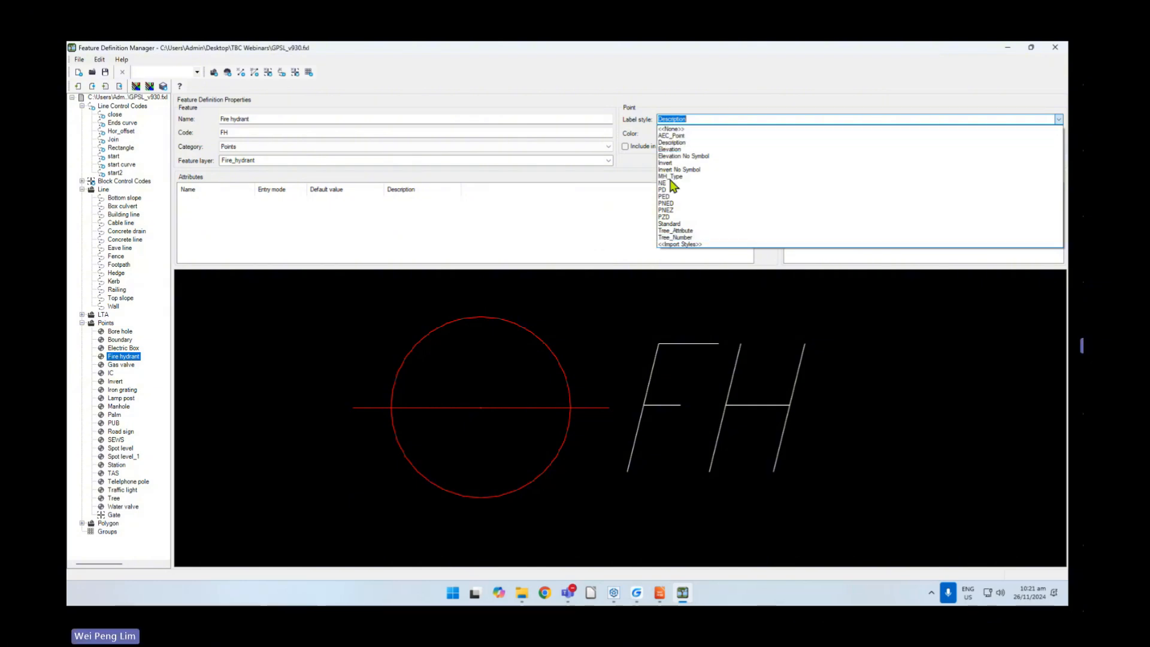
{"action": "left_click", "coordinate": [585, 240]}
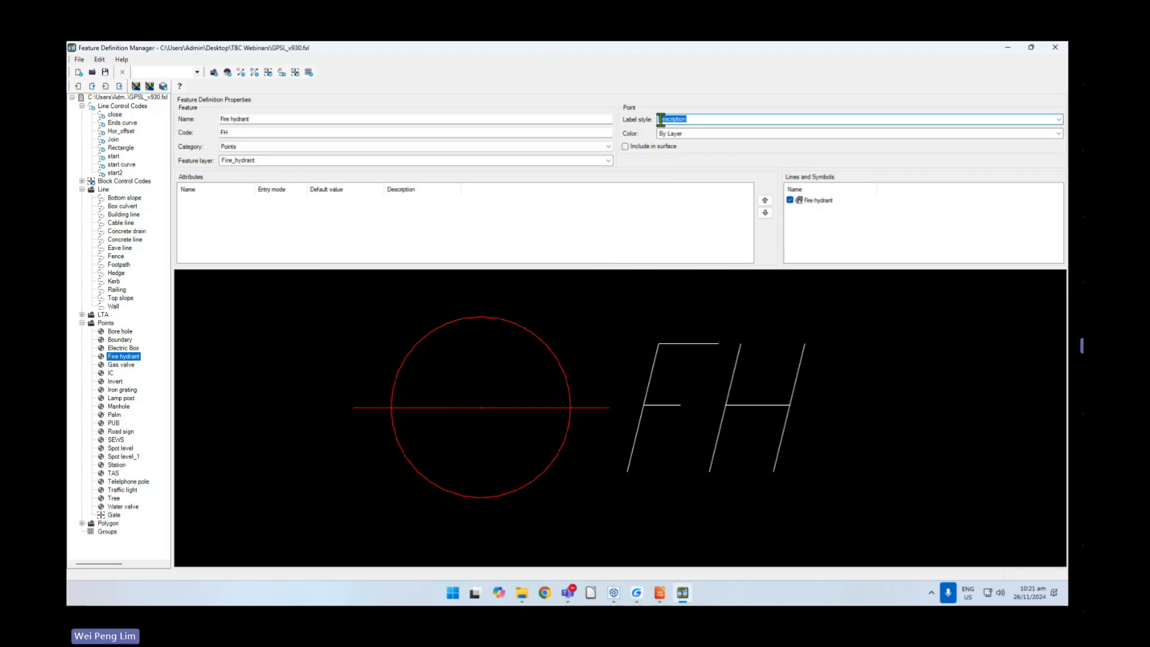
{"action": "left_click", "coordinate": [1011, 49]}
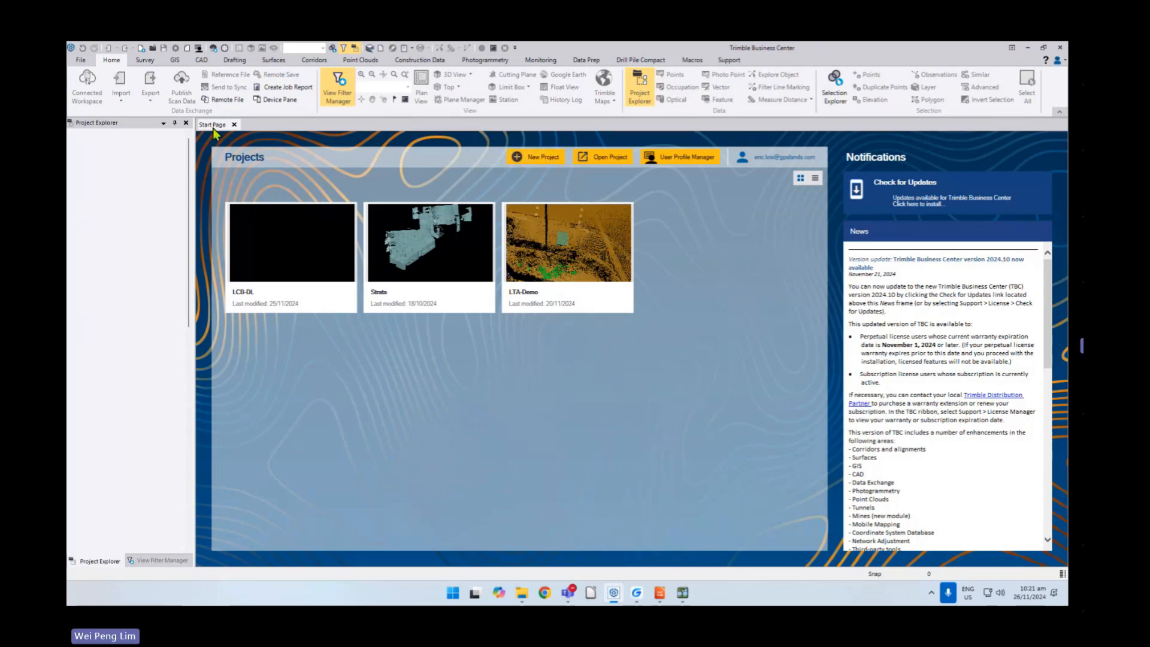
{"action": "left_click", "coordinate": [201, 60]}
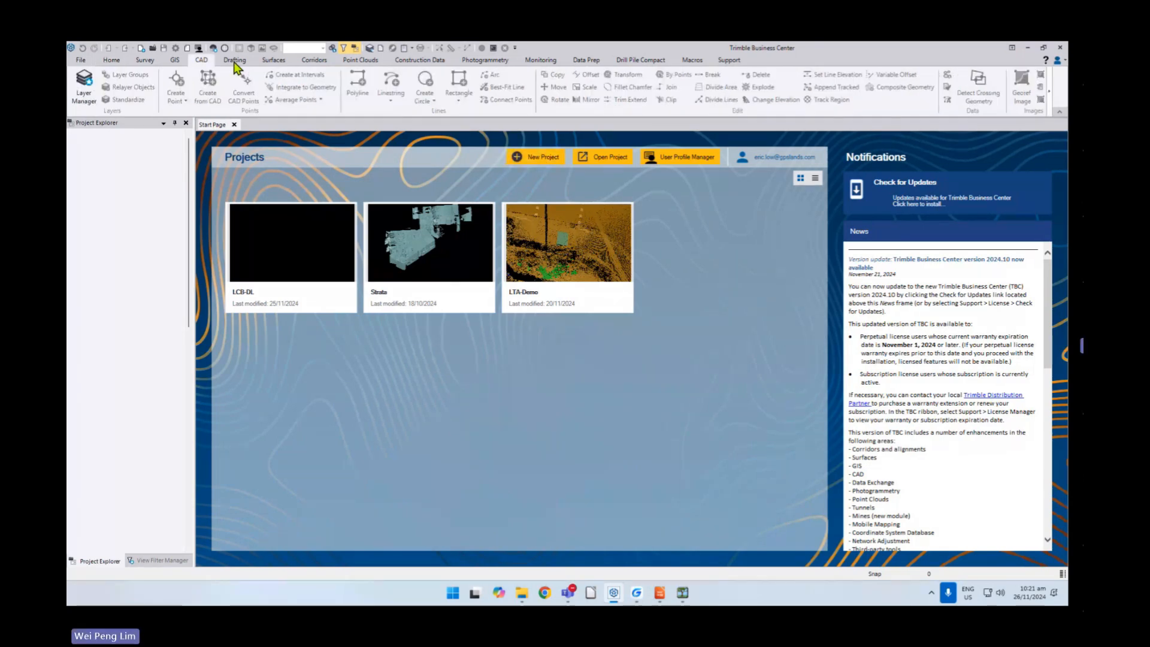
{"action": "left_click", "coordinate": [234, 61]}
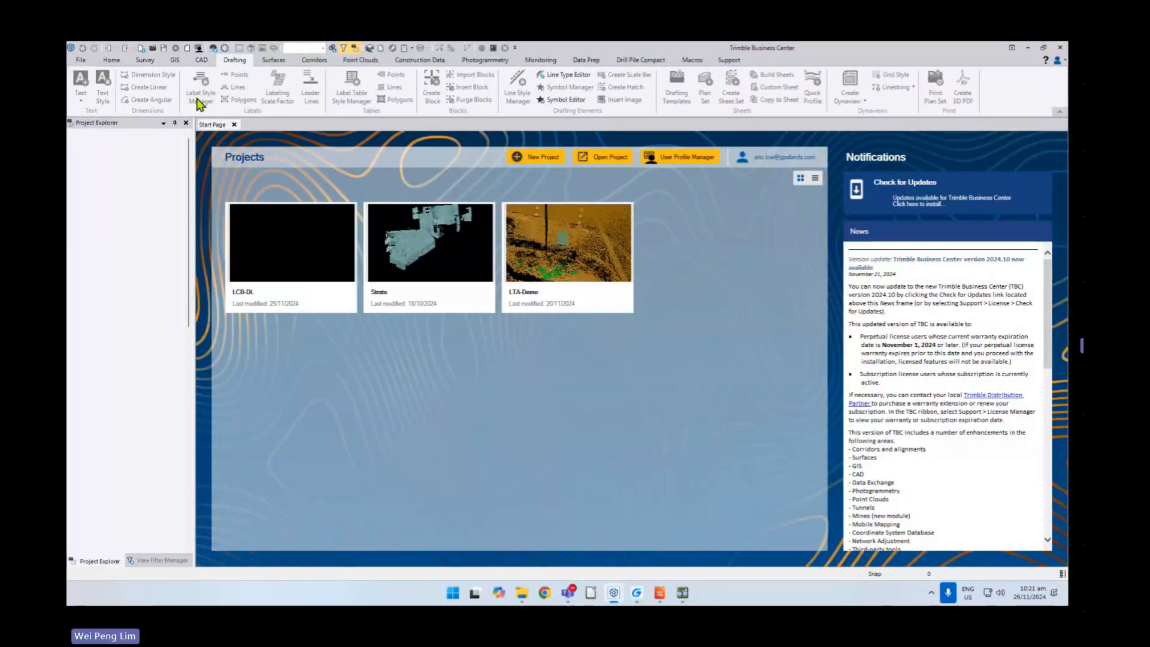
{"action": "left_click", "coordinate": [683, 596]}
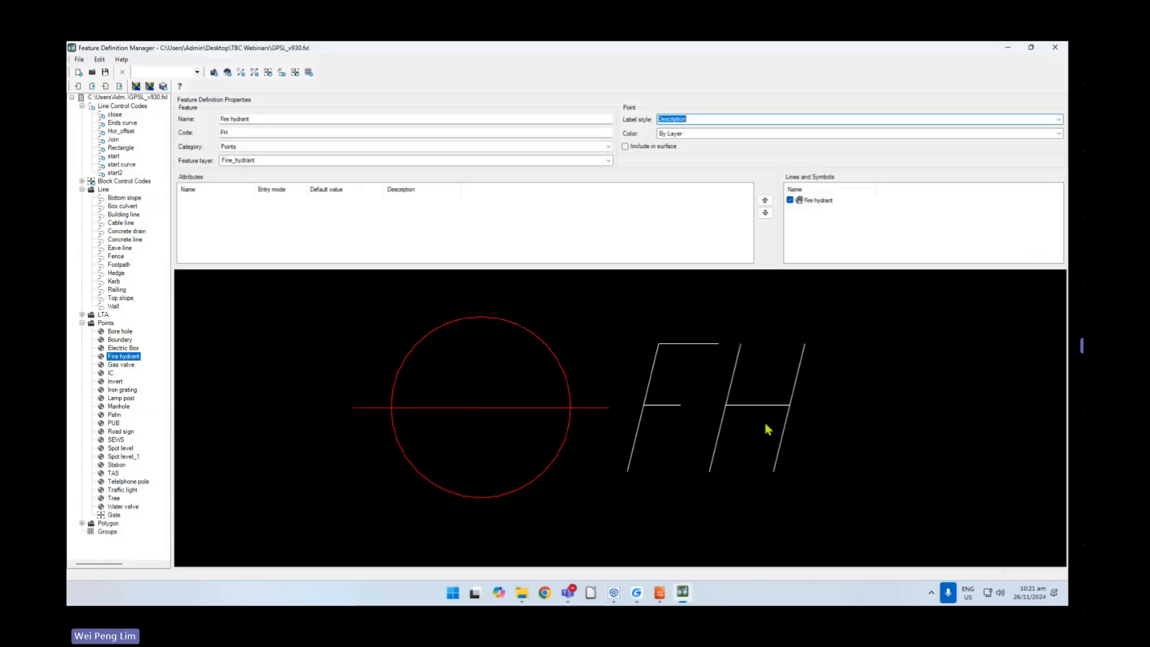
{"action": "left_click", "coordinate": [1059, 119]}
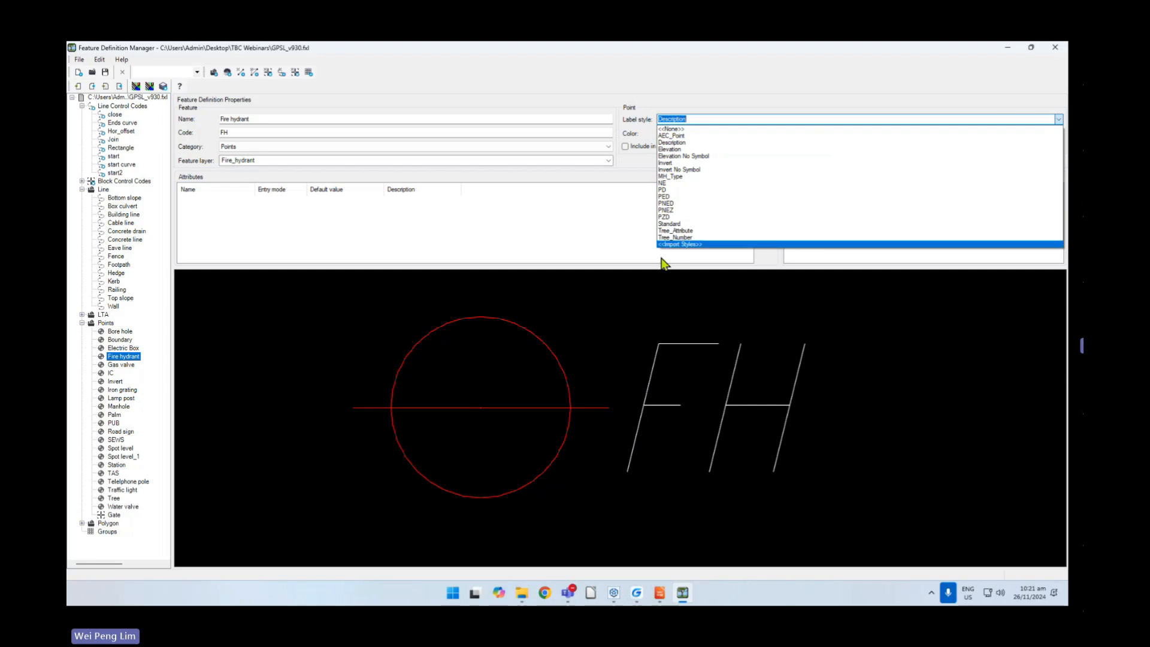
{"action": "left_click", "coordinate": [606, 231]}
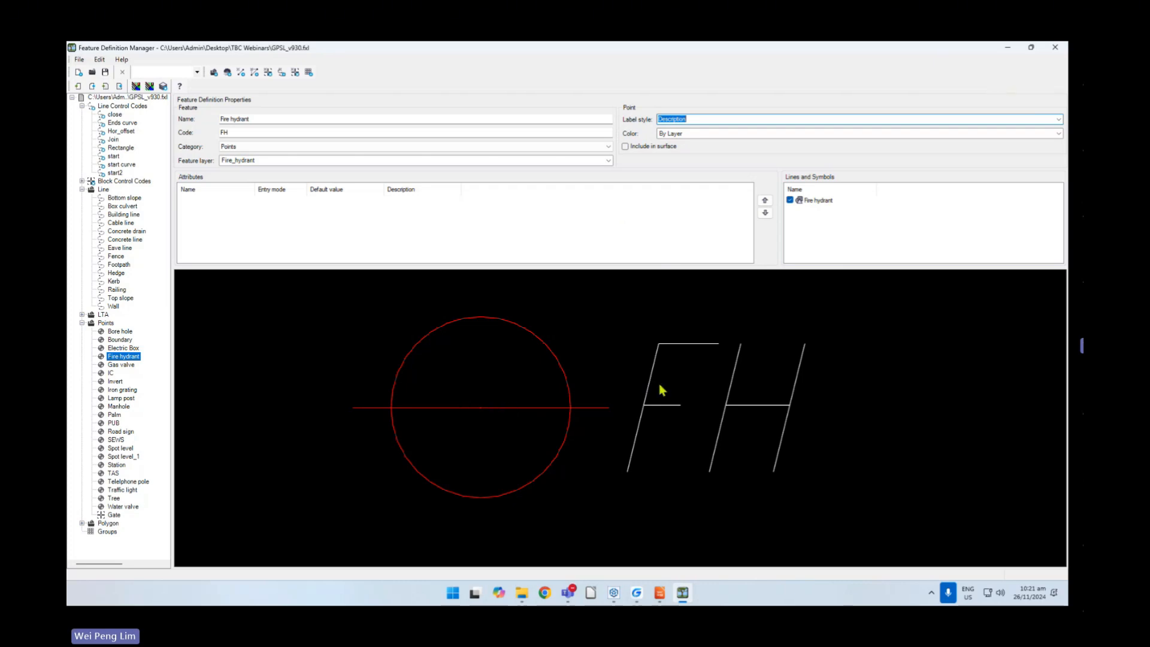
- Review the attribute types that can be added to the Fire hydrant feature, including Number
{"action": "left_click", "coordinate": [234, 228]}
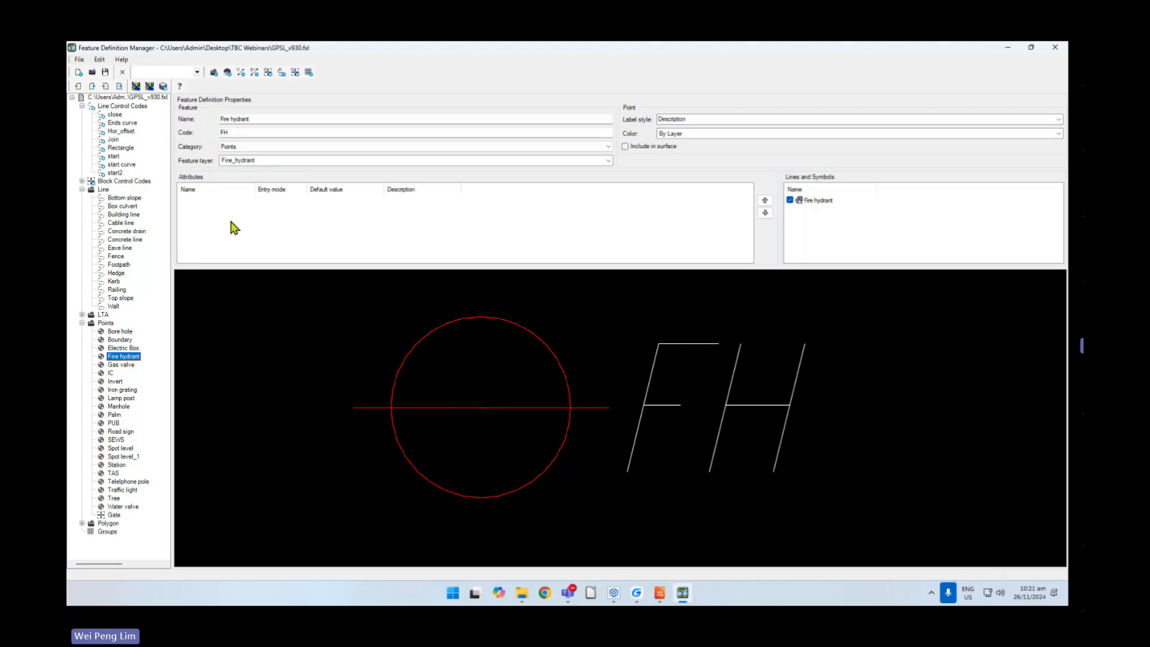
{"action": "right_click", "coordinate": [232, 220]}
{"action": "mouse_move", "coordinate": [263, 231]}
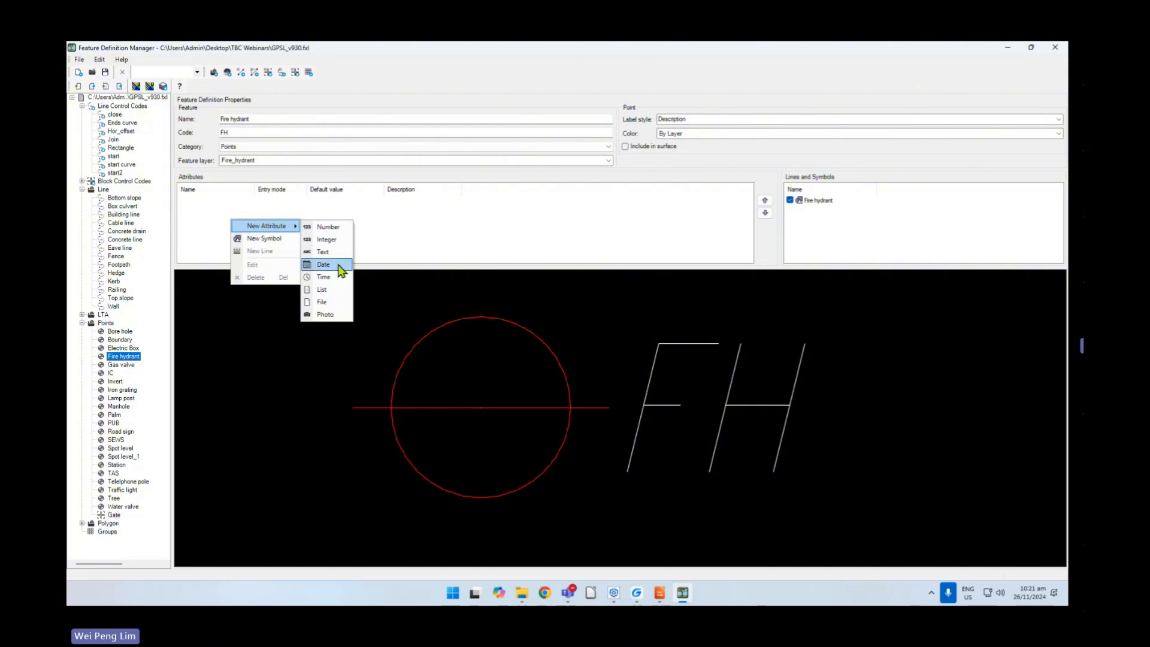
{"action": "left_click", "coordinate": [344, 228]}
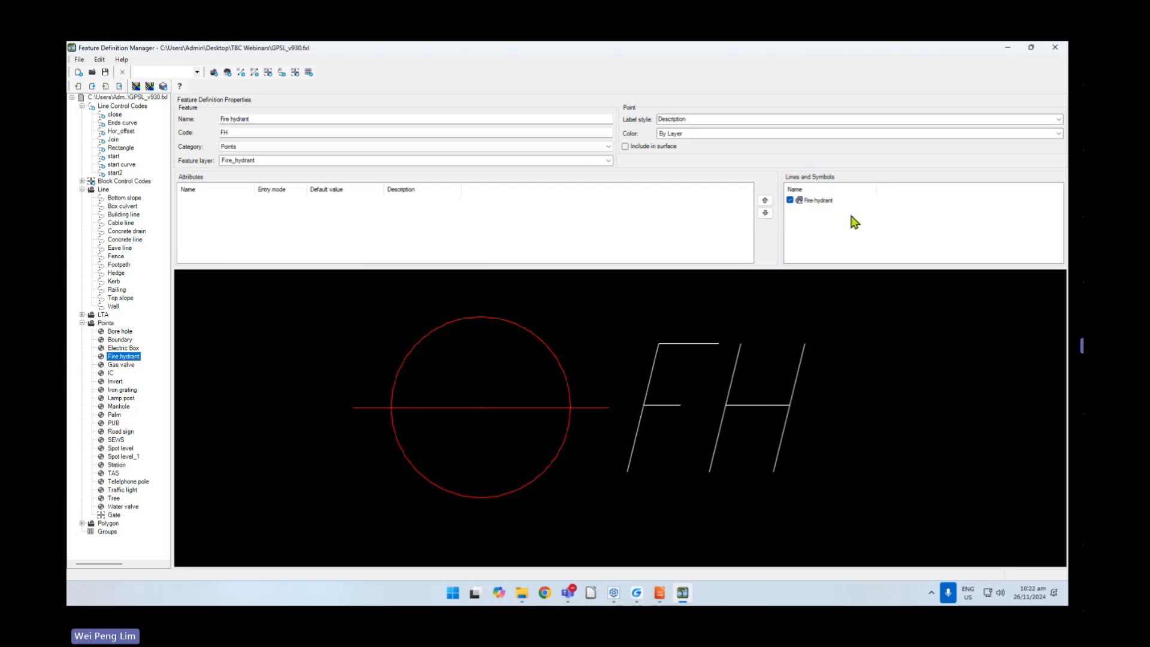
- Review the symbols available when adding a new symbol to the Fire hydrant feature, including the option to import symbols
{"action": "right_click", "coordinate": [836, 227]}
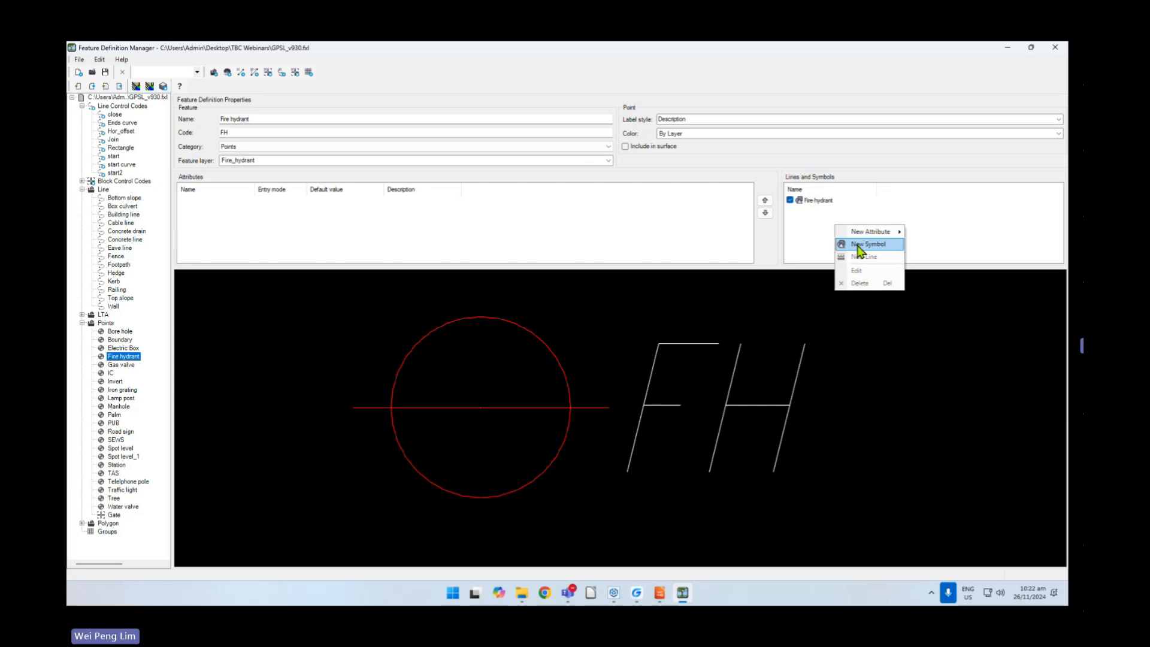
{"action": "left_click", "coordinate": [860, 245]}
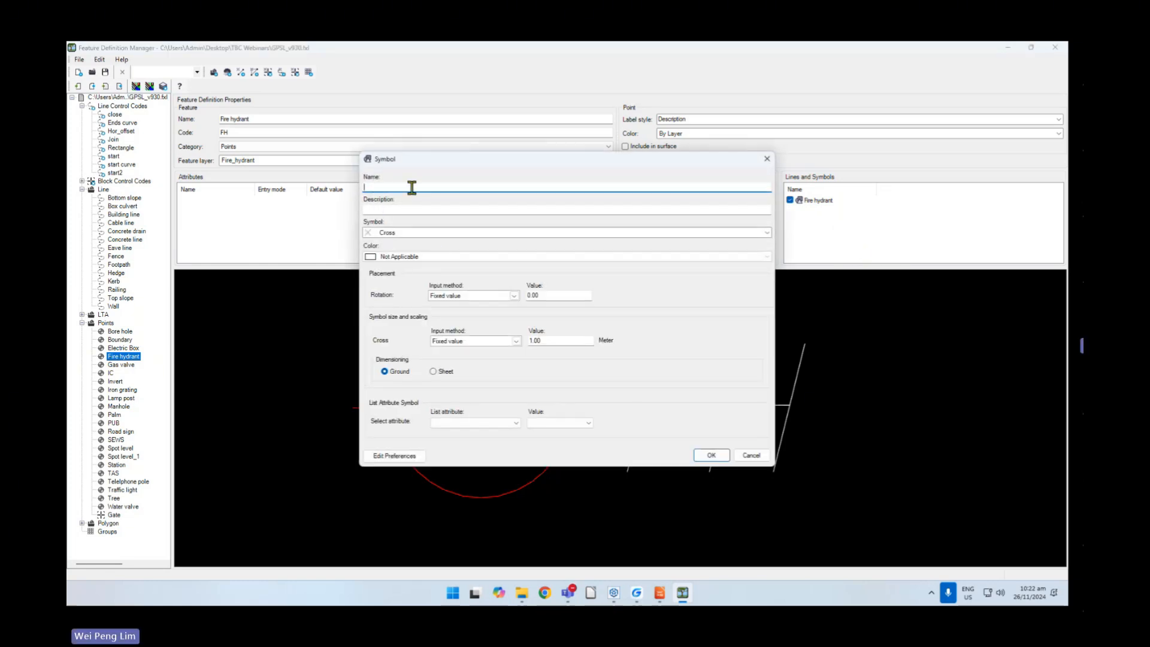
{"action": "left_click", "coordinate": [766, 232]}
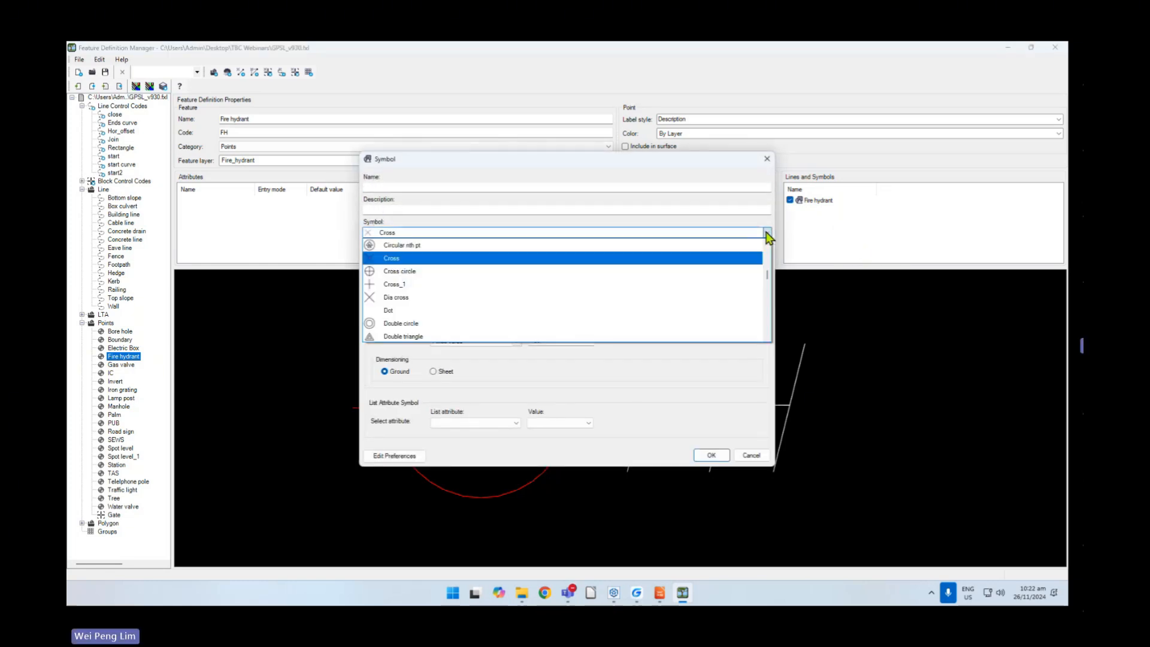
{"action": "scroll", "coordinate": [427, 282], "scroll_direction": "down", "scroll_amount": 6}
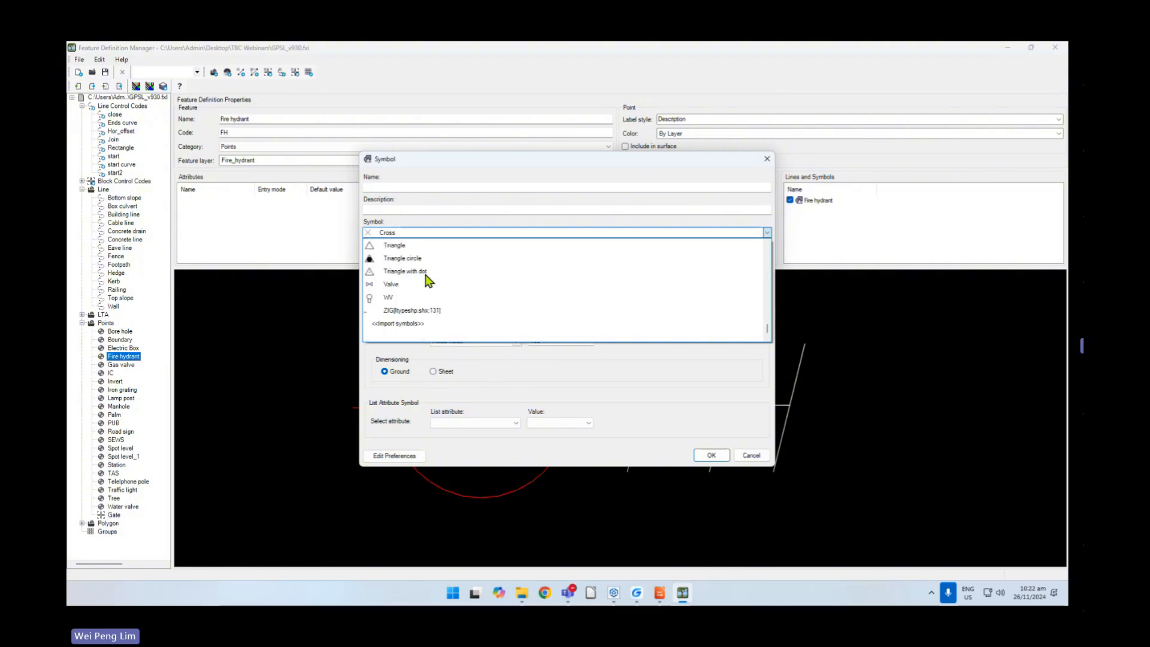
- Review the source file types available for importing symbols, such as AutoCAD DWG and DXF, and cancel the new symbol
{"action": "left_click", "coordinate": [418, 324]}
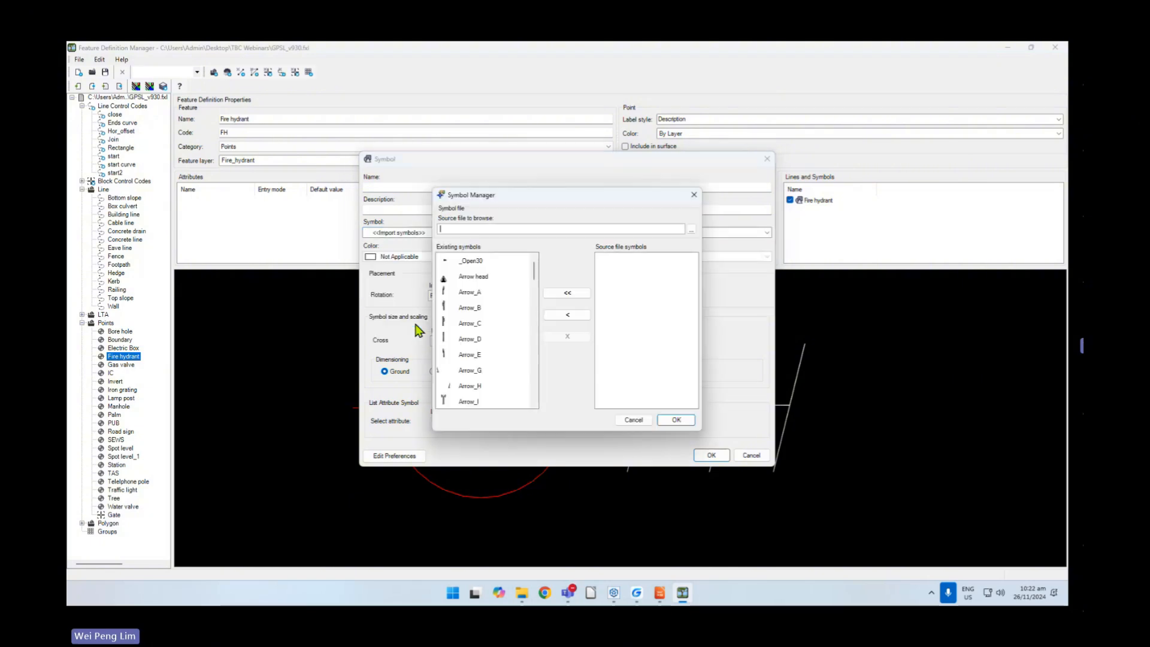
{"action": "left_click", "coordinate": [691, 230]}
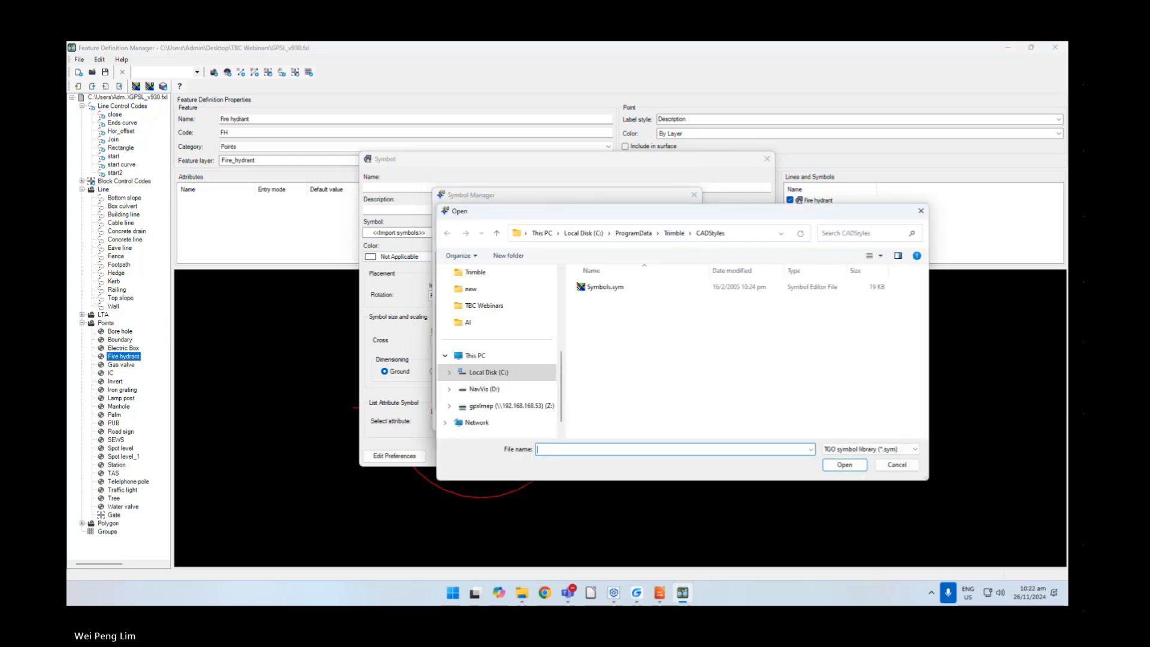
{"action": "left_click", "coordinate": [764, 364]}
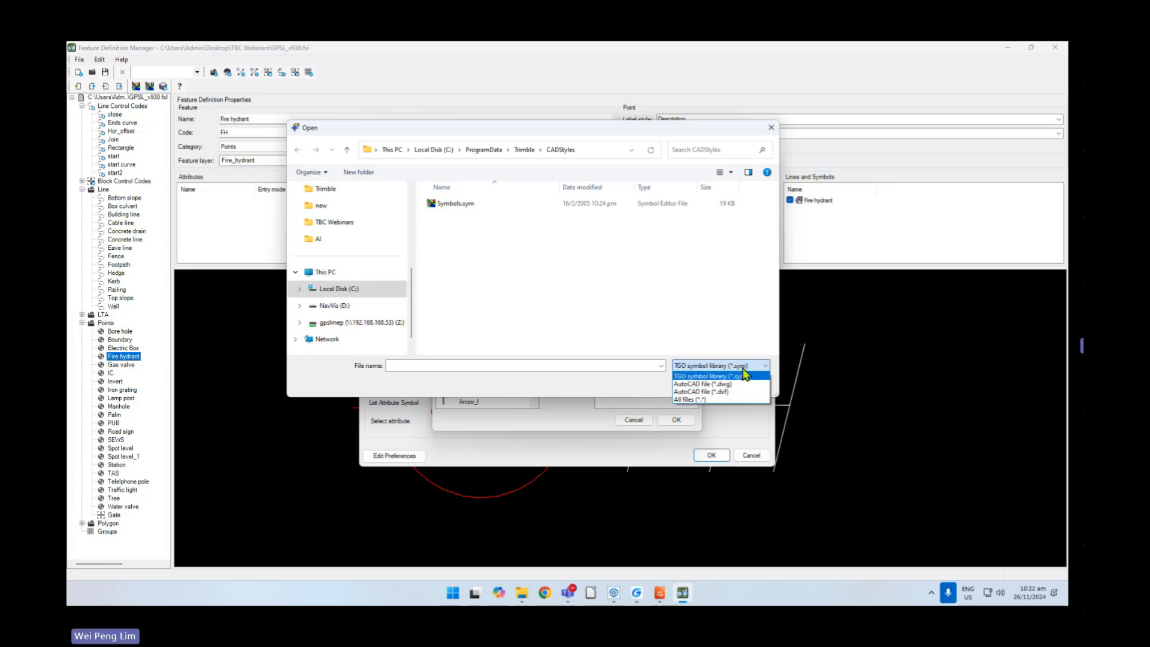
{"action": "left_click", "coordinate": [689, 297]}
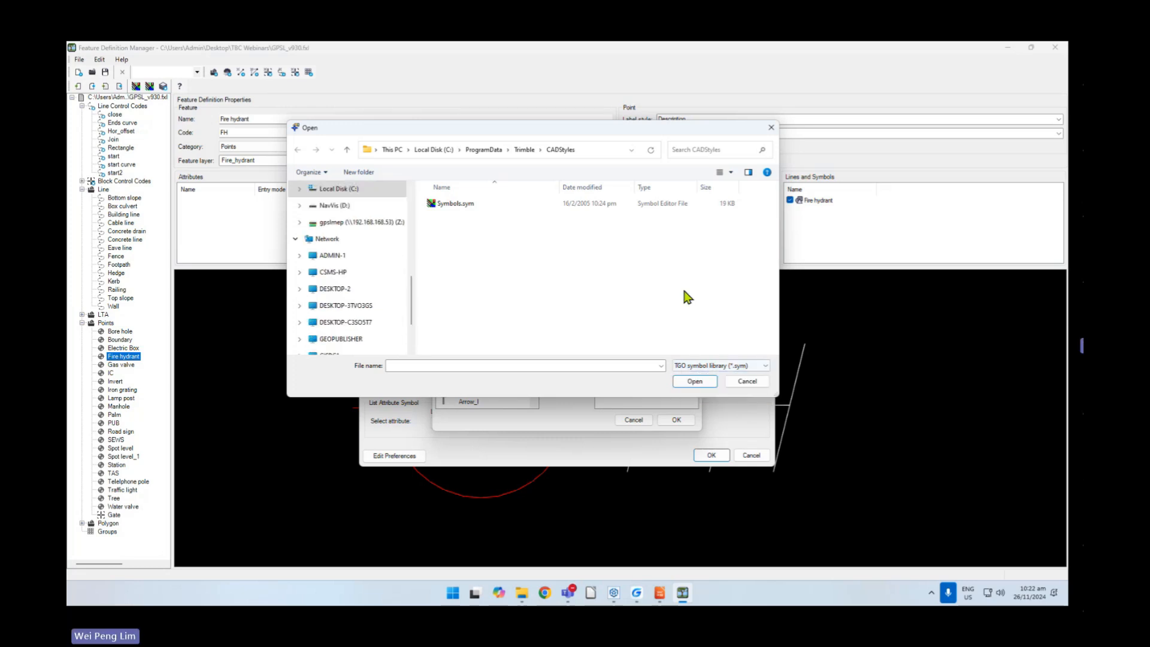
{"action": "left_click", "coordinate": [749, 382]}
{"action": "left_click", "coordinate": [632, 419]}
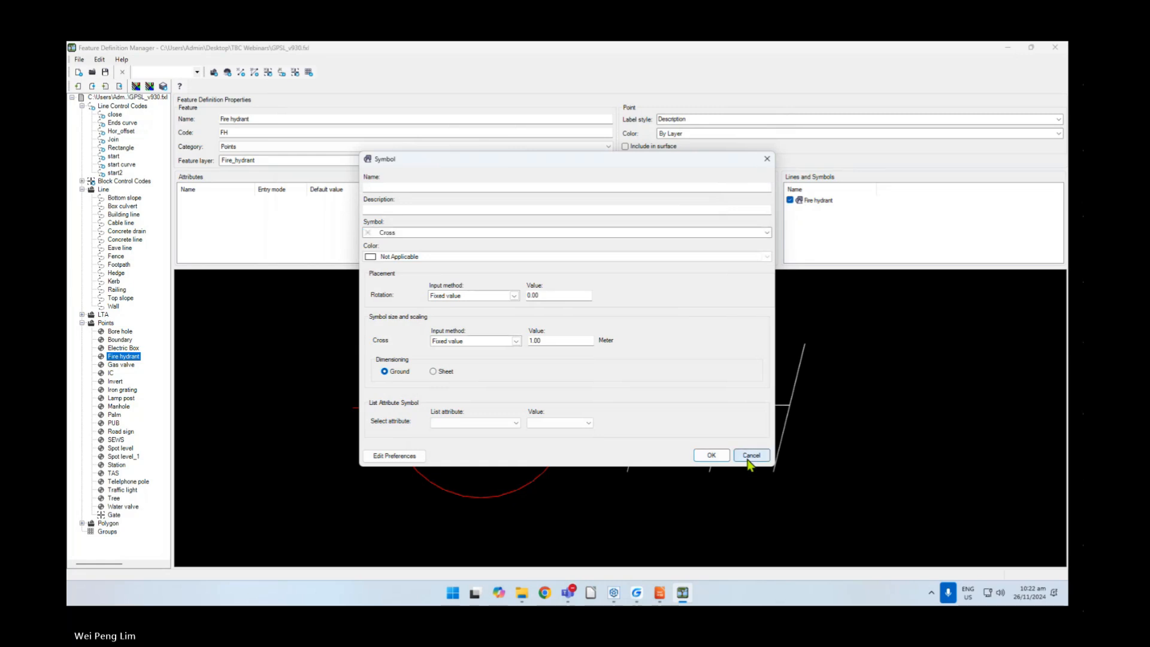
{"action": "left_click", "coordinate": [750, 456]}
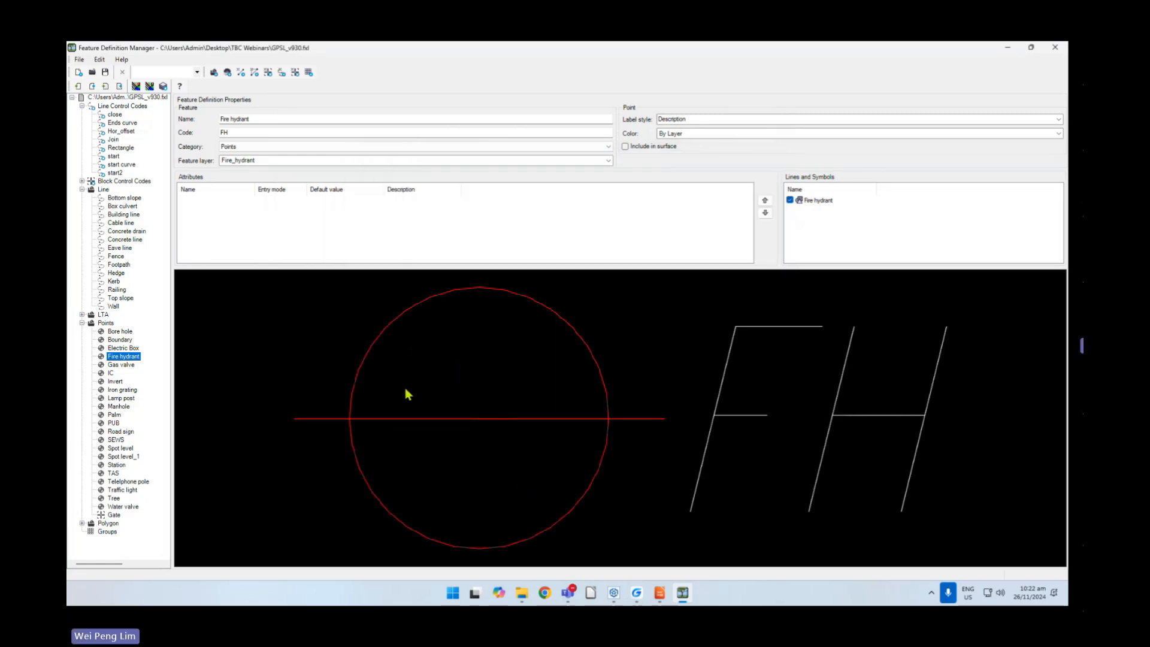
- Review the Kerb line definition's field line style and point label style choices, and the Tree point definition with its attributes
{"action": "left_click", "coordinate": [113, 282]}
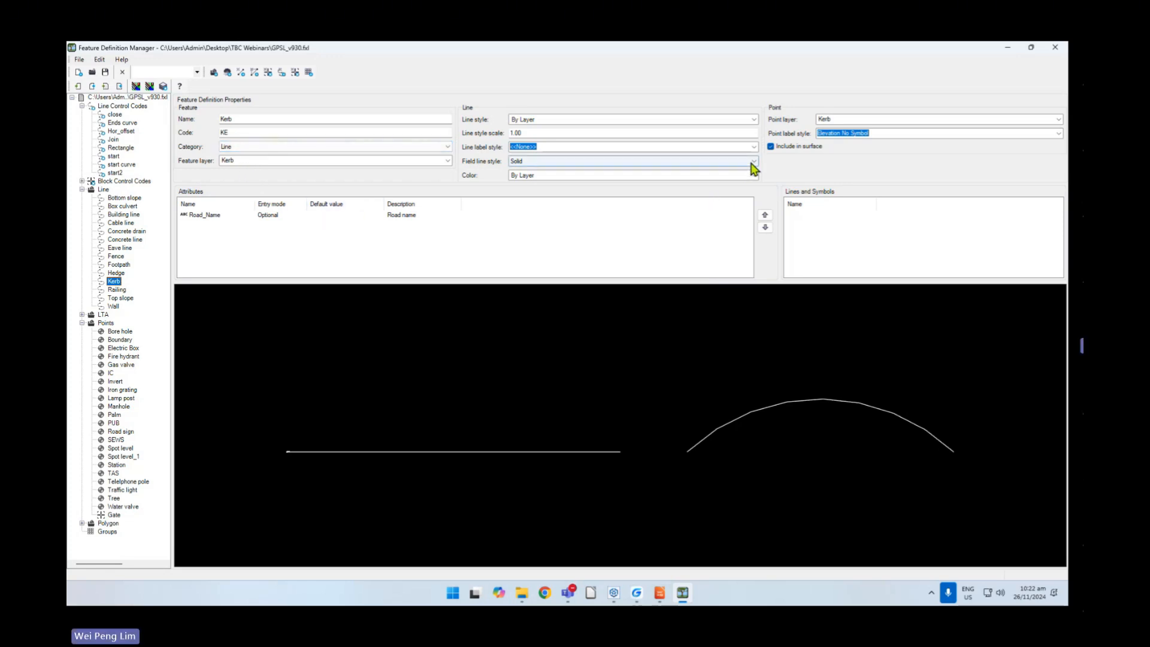
{"action": "left_click", "coordinate": [755, 162]}
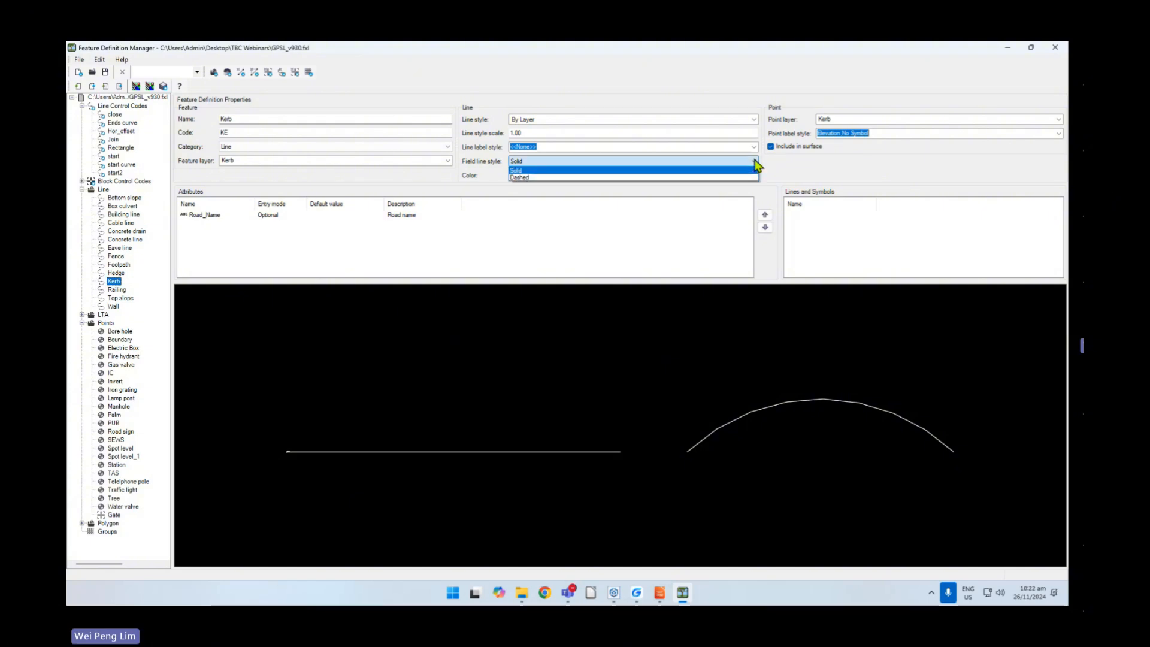
{"action": "left_click", "coordinate": [755, 161]}
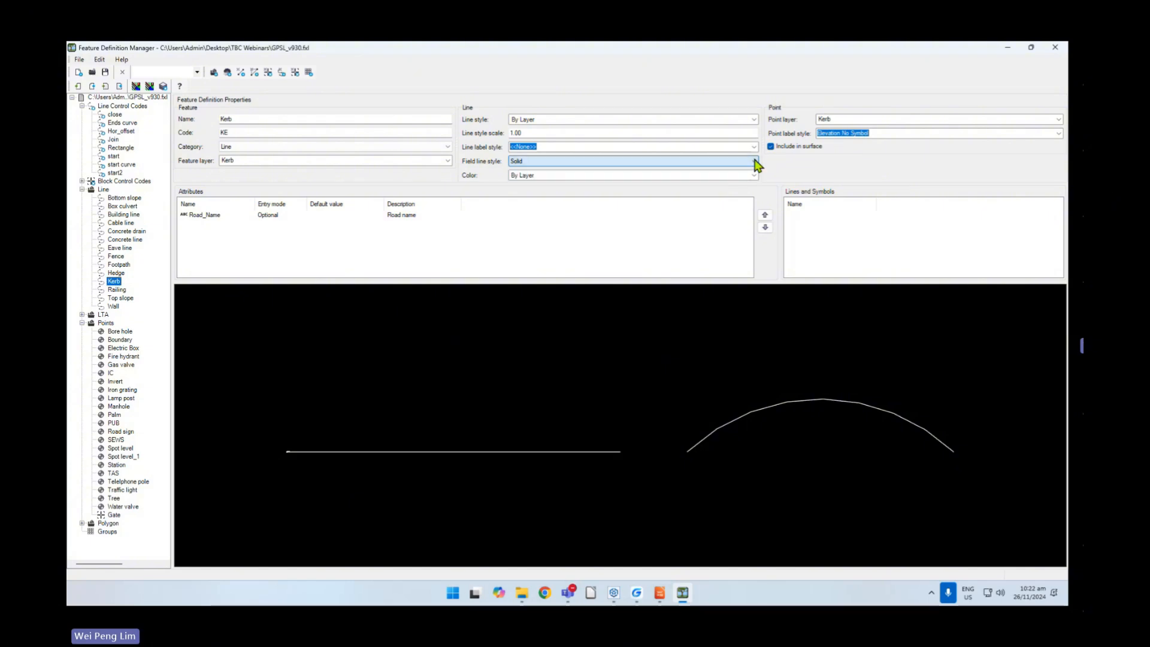
{"action": "left_click", "coordinate": [755, 161]}
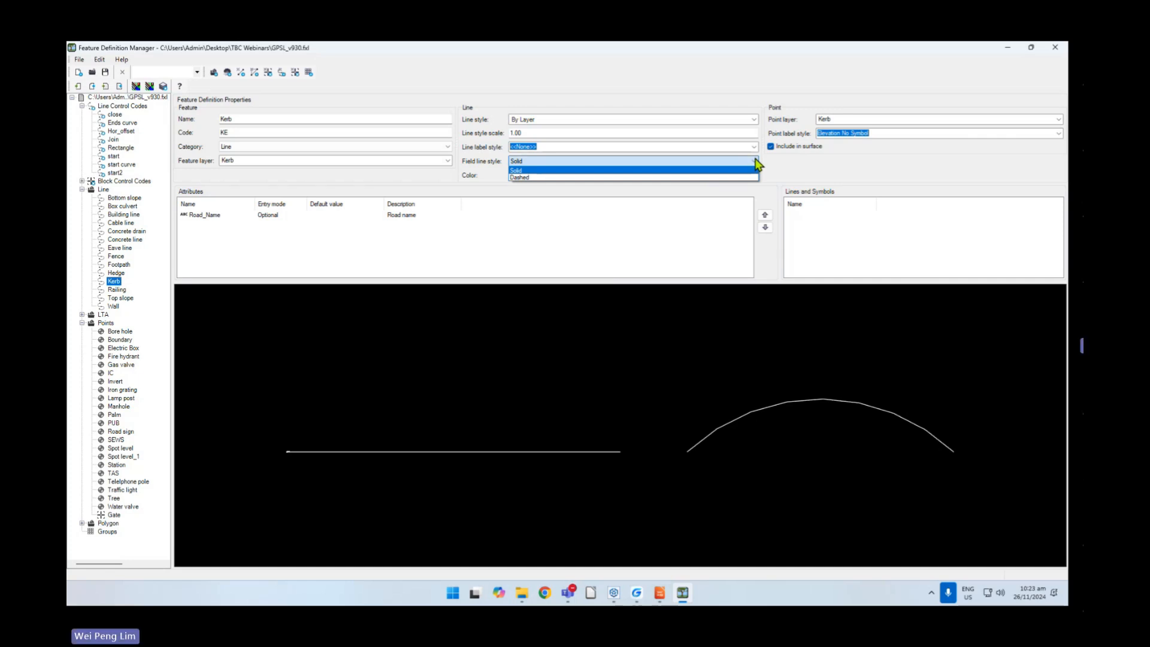
{"action": "left_click", "coordinate": [756, 161]}
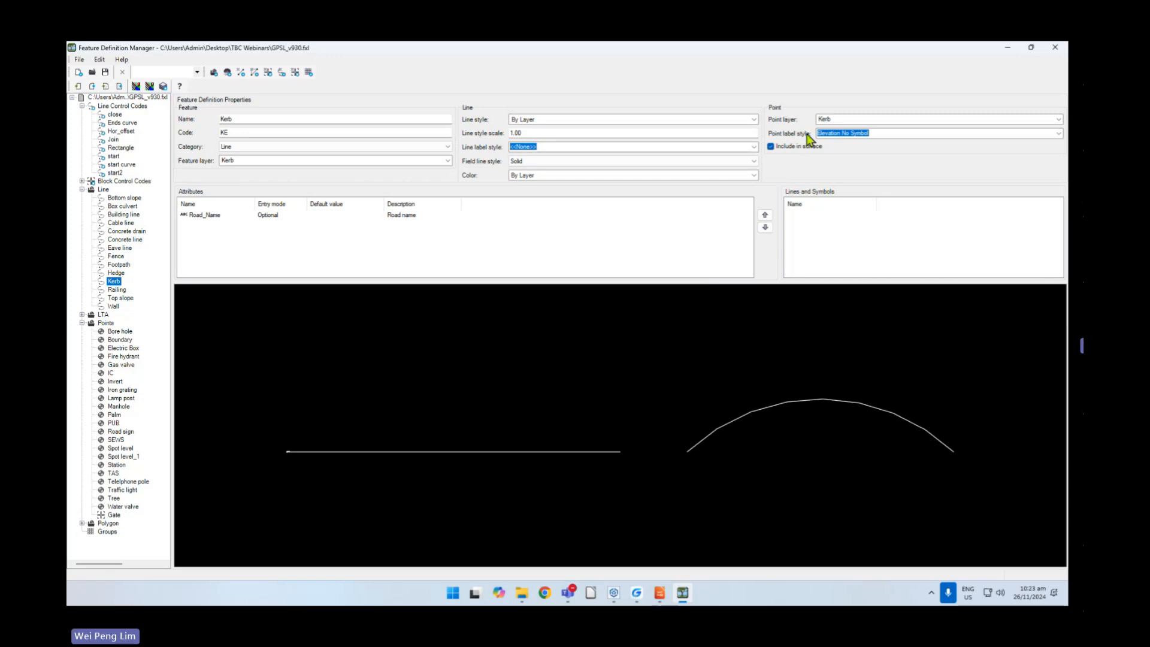
{"action": "left_click", "coordinate": [1058, 134]}
{"action": "left_click", "coordinate": [1057, 132]}
{"action": "left_click", "coordinate": [114, 499]}
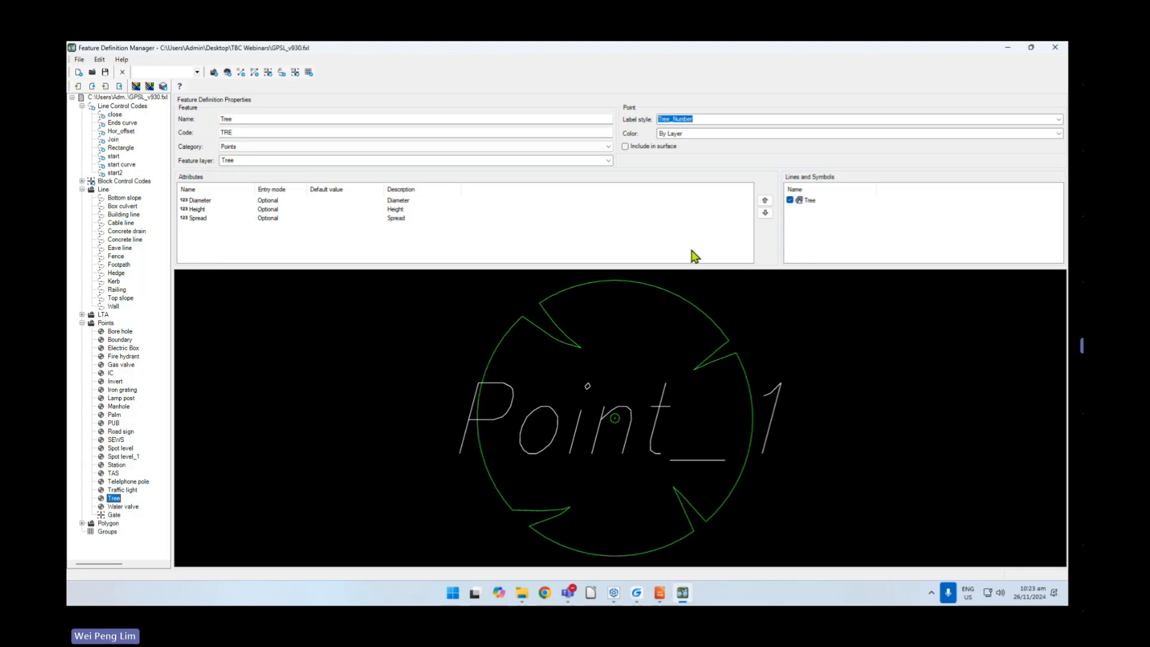
- Close Feature Definition Manager and locate the GPSL_v930.fxl feature definition file in the TBC Webinars folder
{"action": "left_click", "coordinate": [1055, 48]}
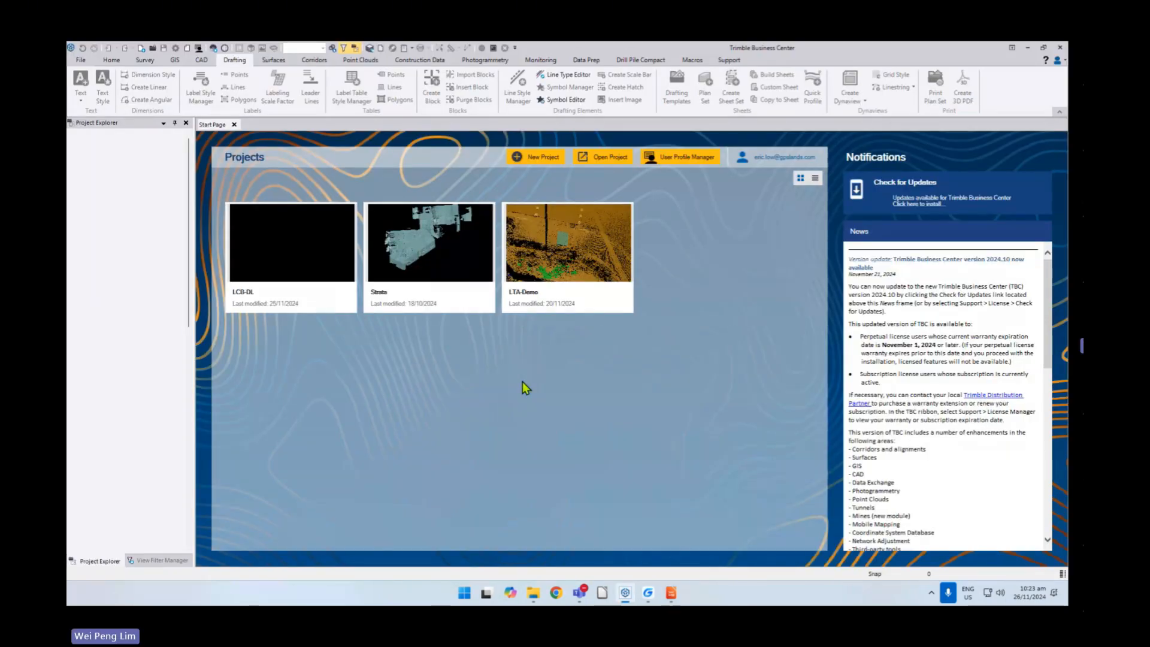
{"action": "left_click", "coordinate": [1028, 48]}
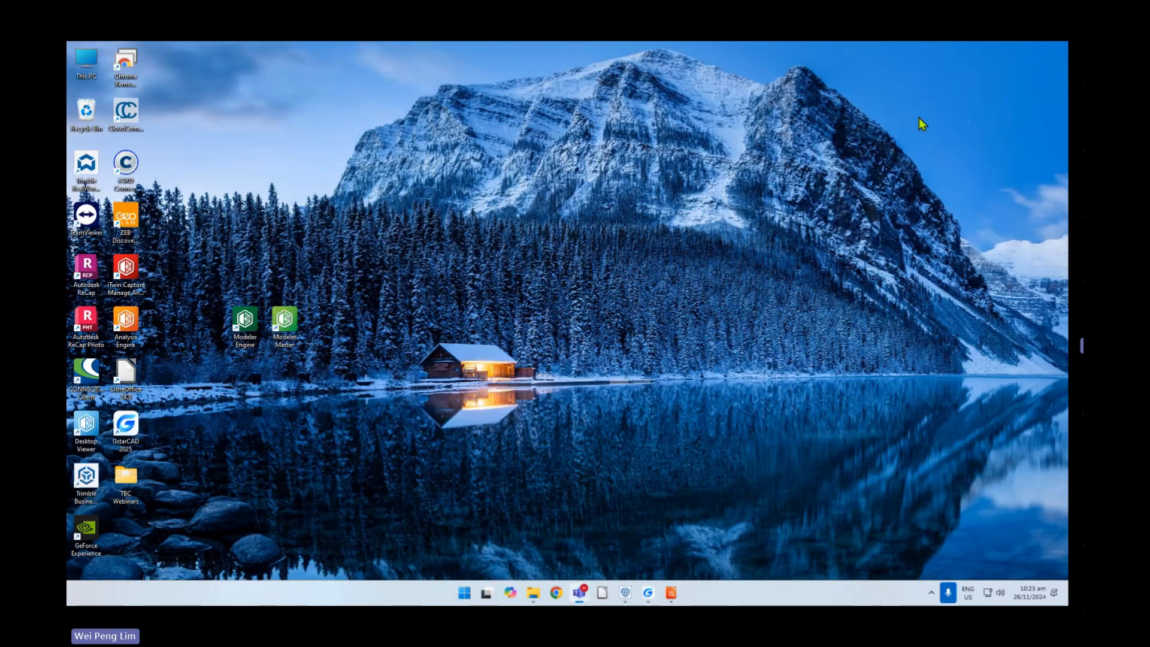
{"action": "left_click", "coordinate": [533, 592]}
{"action": "left_click", "coordinate": [570, 318]}
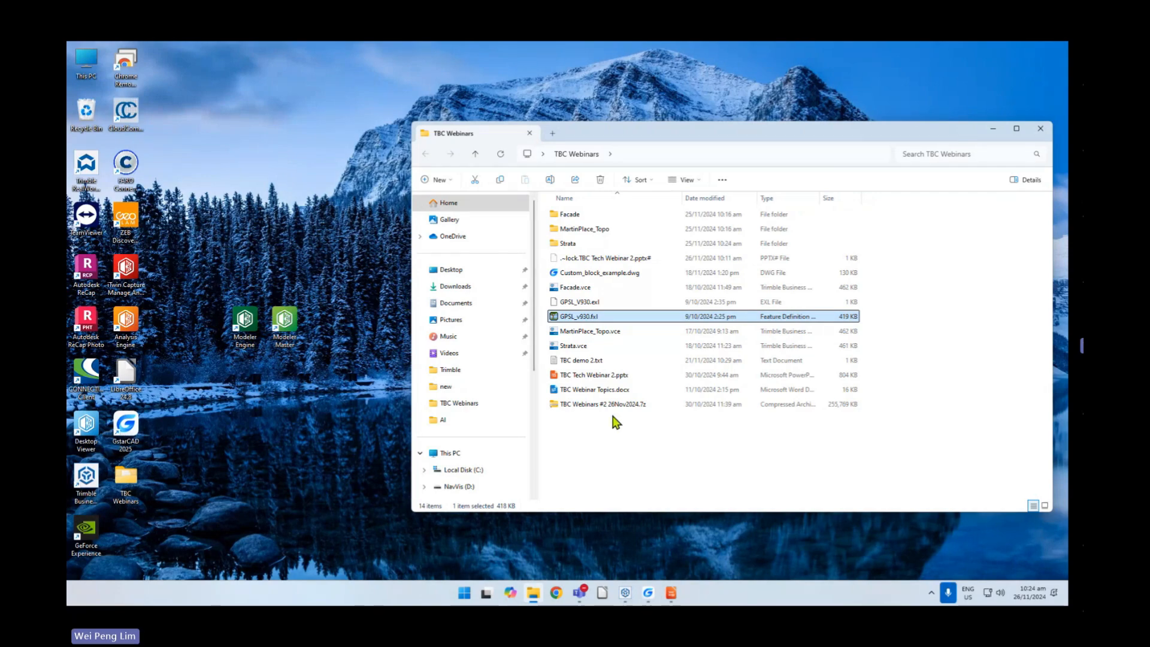
{"action": "left_click", "coordinate": [993, 129]}
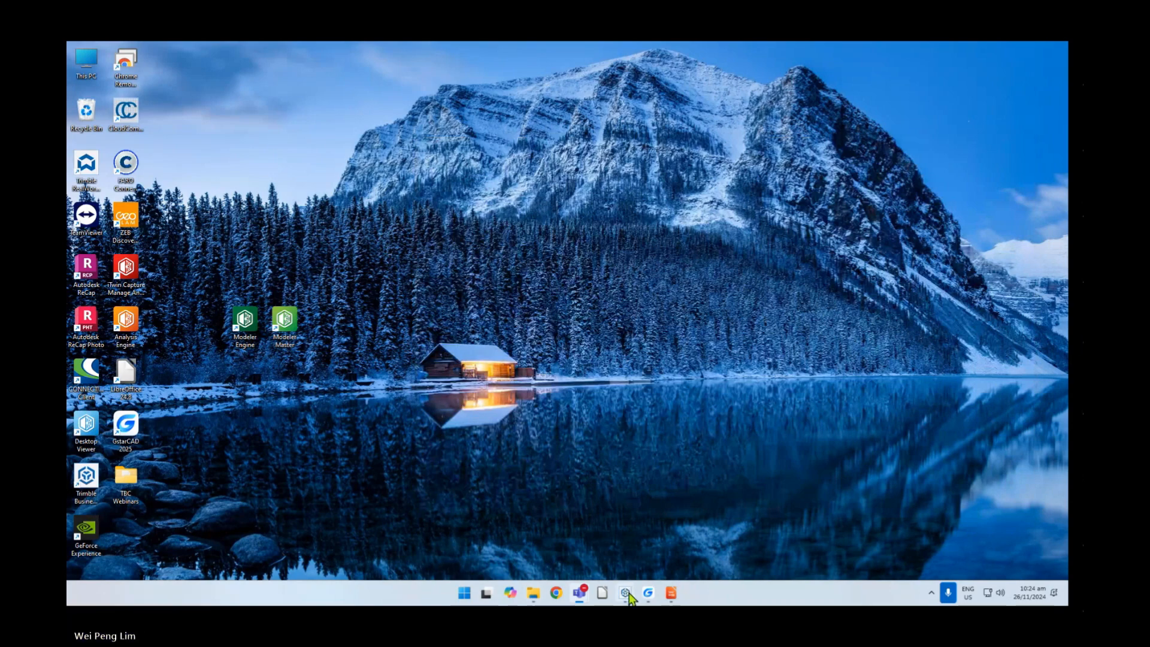
- Switch to Trimble Business Center and create a new project from the Metric template
{"action": "left_click", "coordinate": [625, 592]}
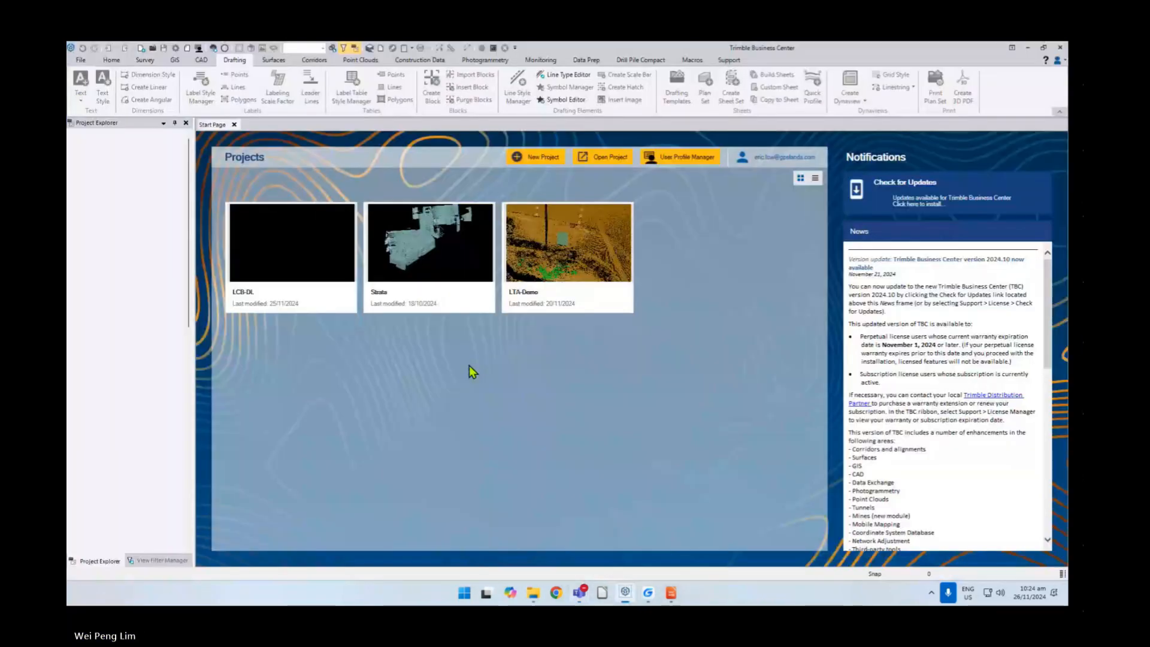
{"action": "left_click", "coordinate": [541, 159]}
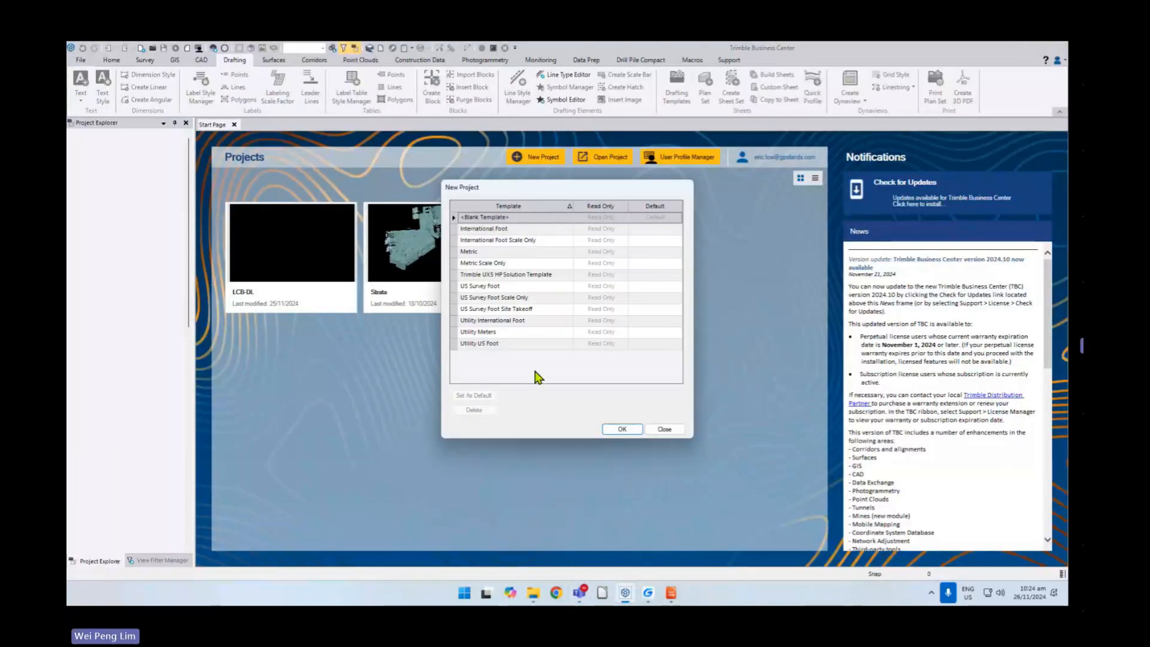
{"action": "left_click", "coordinate": [477, 253]}
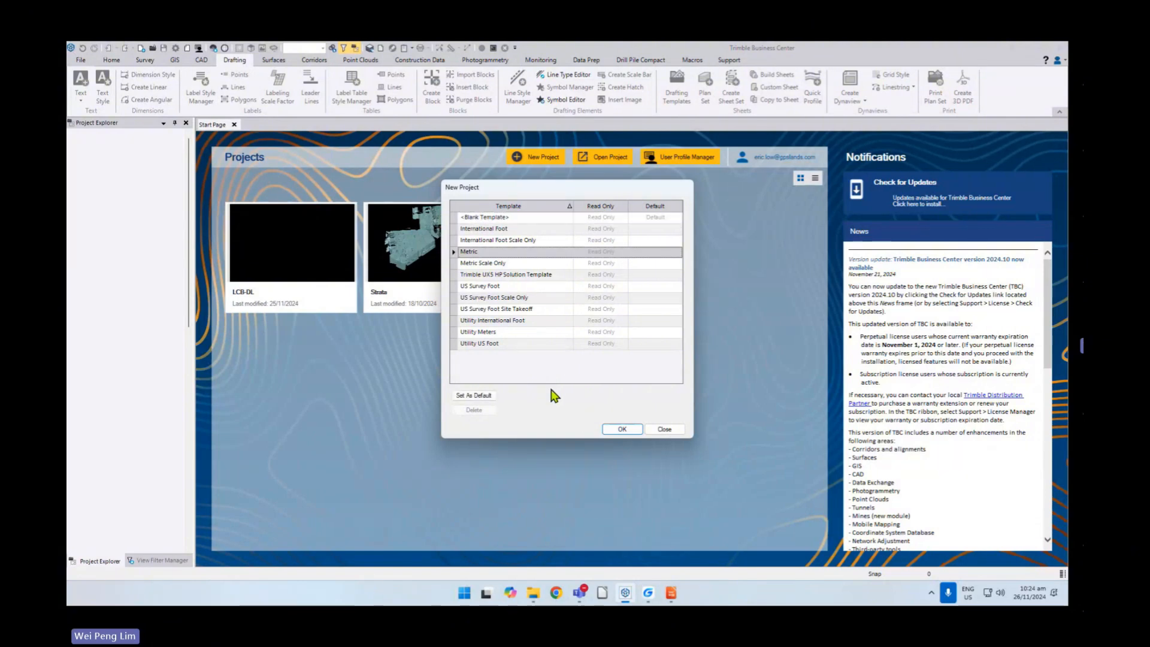
{"action": "left_click", "coordinate": [610, 430]}
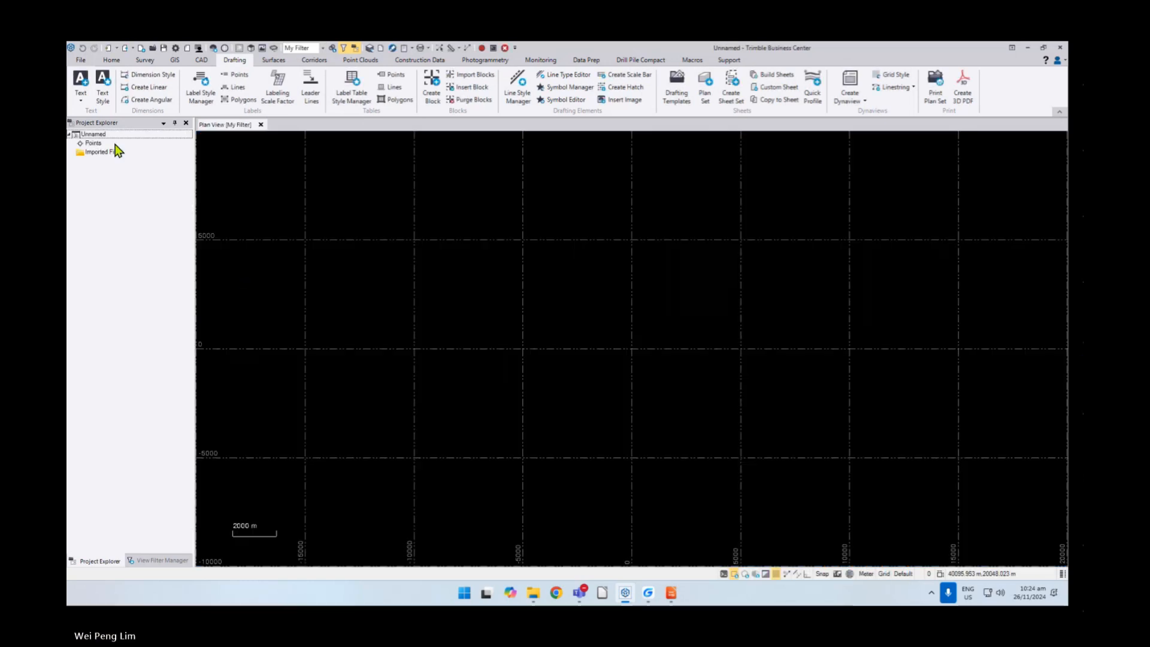
- Save the new project as test001 in the TBC Webinars folder on the Desktop
{"action": "left_click", "coordinate": [79, 62]}
{"action": "left_click", "coordinate": [91, 155]}
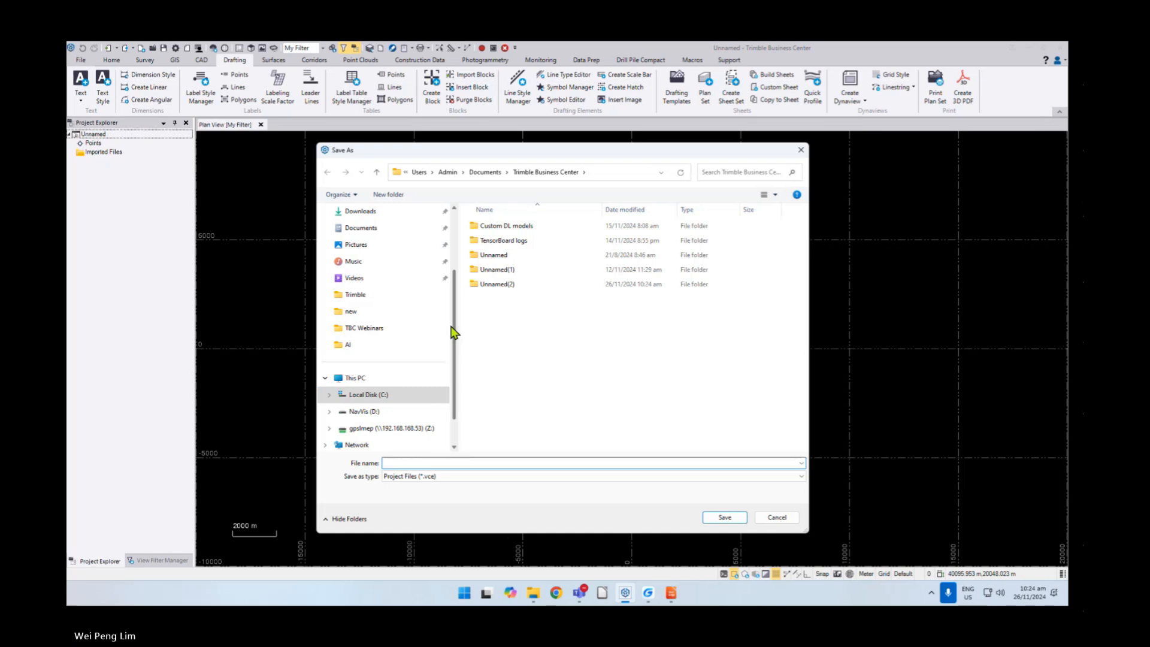
{"action": "scroll", "coordinate": [457, 323], "scroll_direction": "up", "scroll_amount": 3}
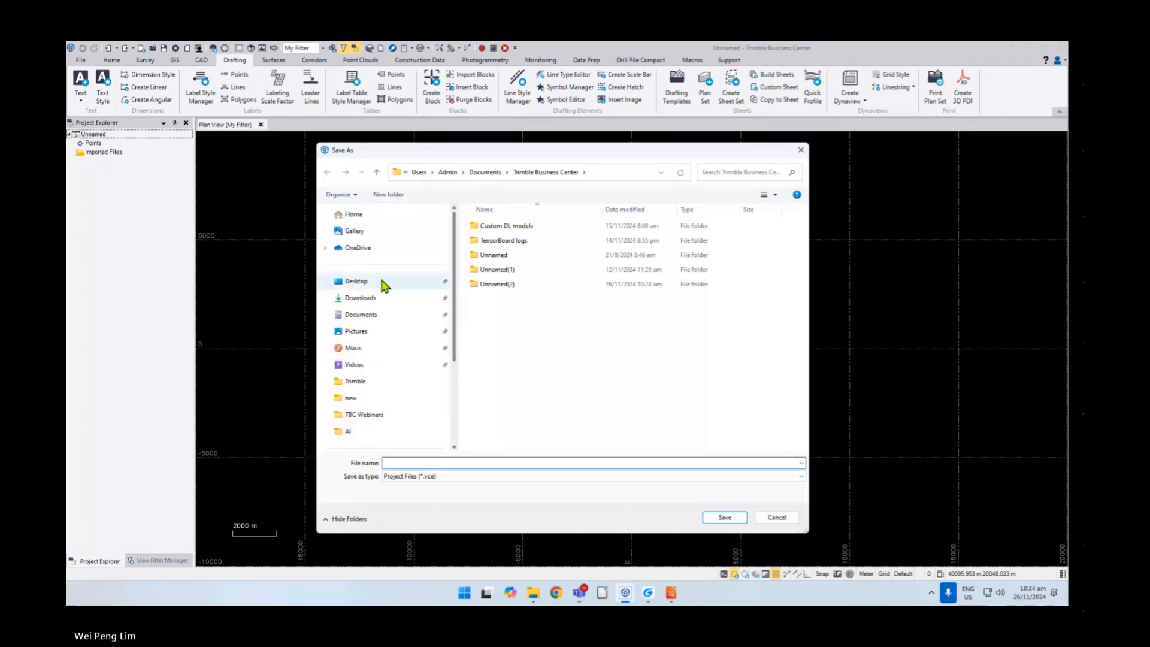
{"action": "left_click", "coordinate": [359, 281]}
{"action": "double_click", "coordinate": [516, 232]}
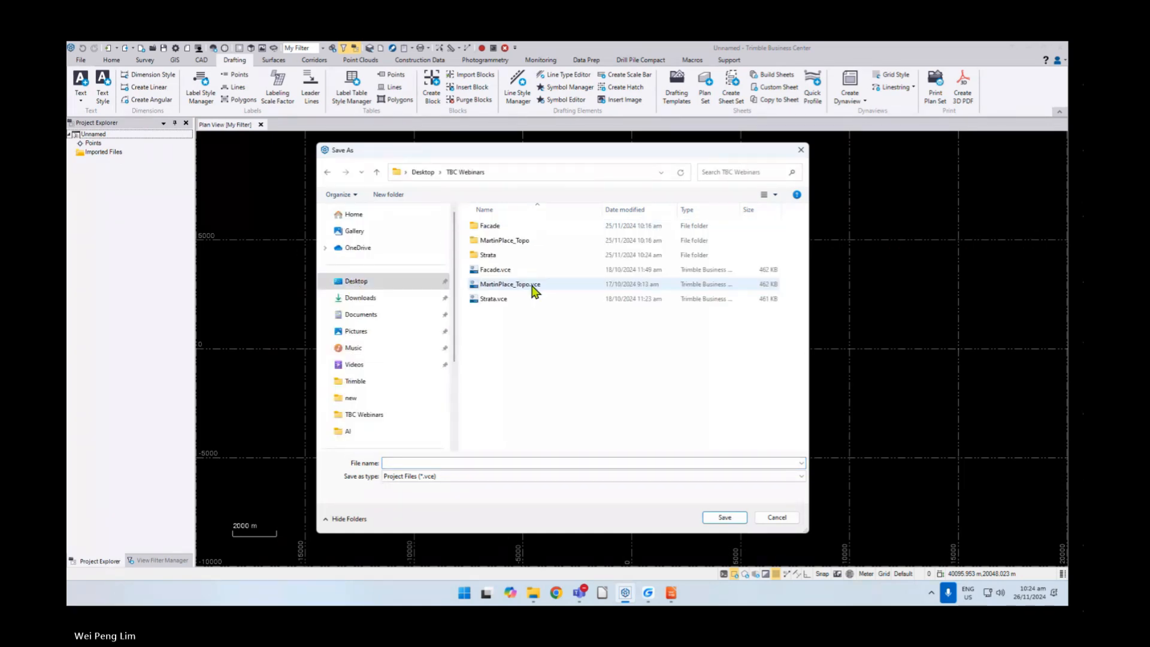
{"action": "left_click", "coordinate": [455, 463]}
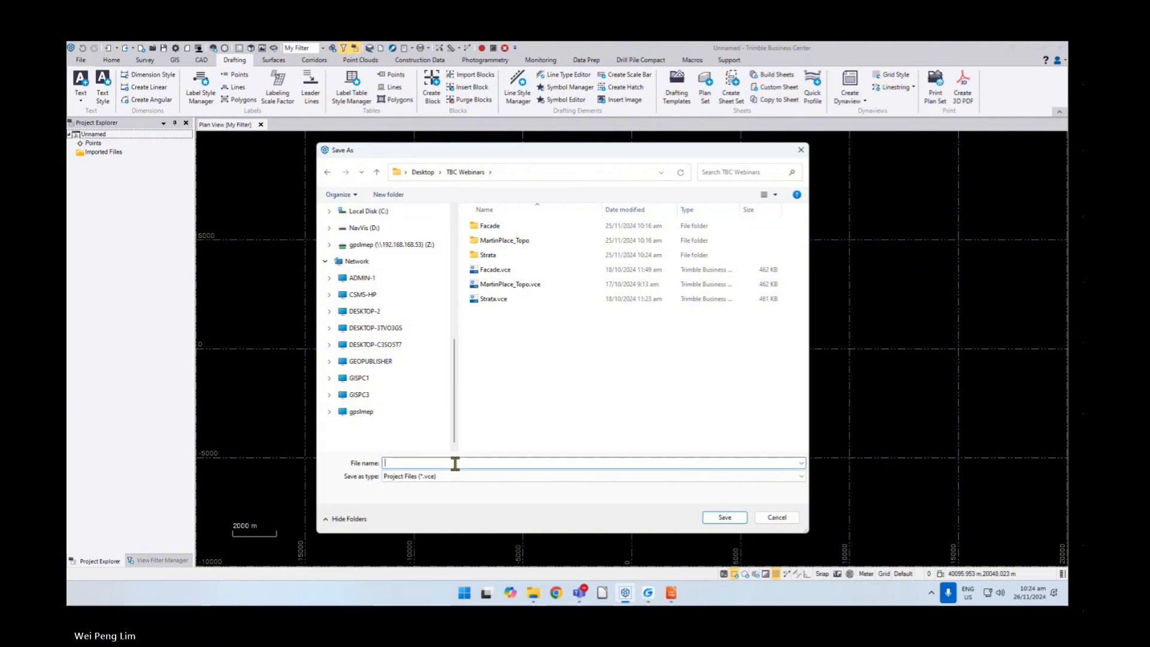
{"action": "type", "text": "test001"}
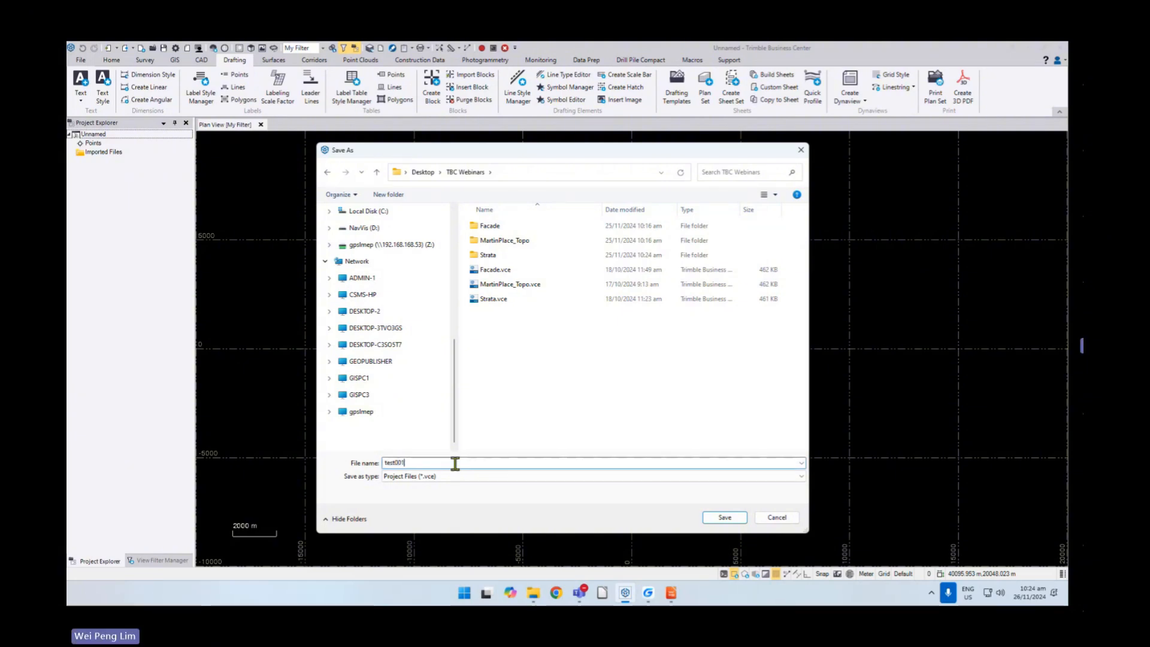
{"action": "key", "text": "Return"}
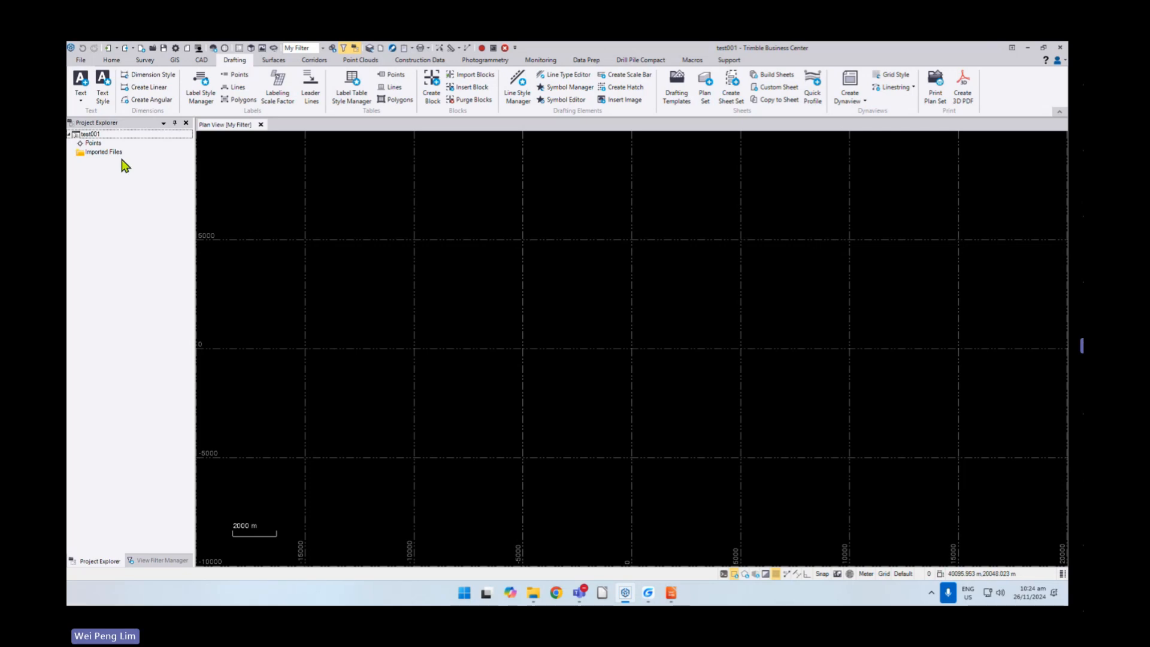
- Open the Feature Code Processing section in the settings of the test001 project
{"action": "right_click", "coordinate": [99, 137]}
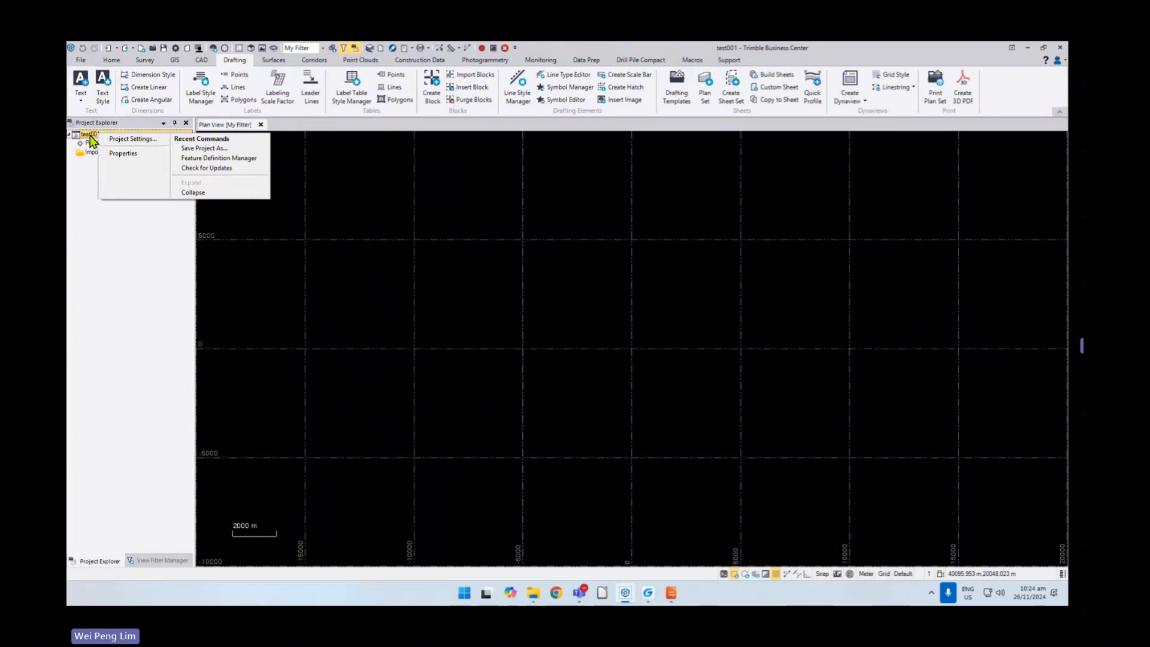
{"action": "left_click", "coordinate": [91, 137]}
{"action": "right_click", "coordinate": [91, 133]}
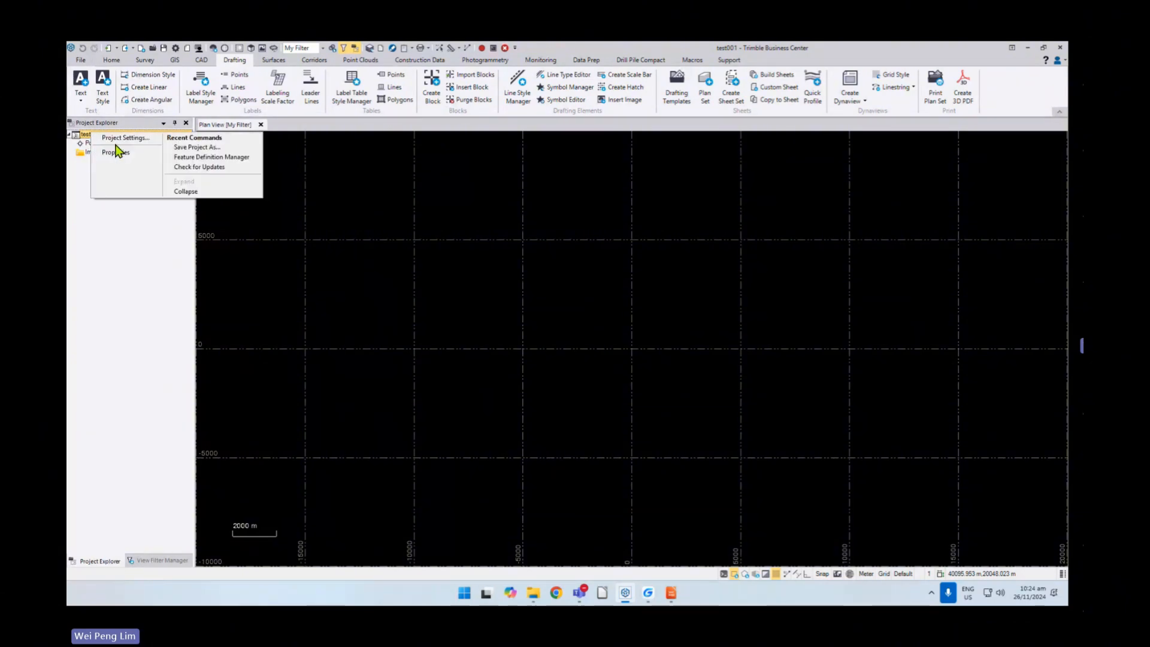
{"action": "left_click", "coordinate": [117, 141]}
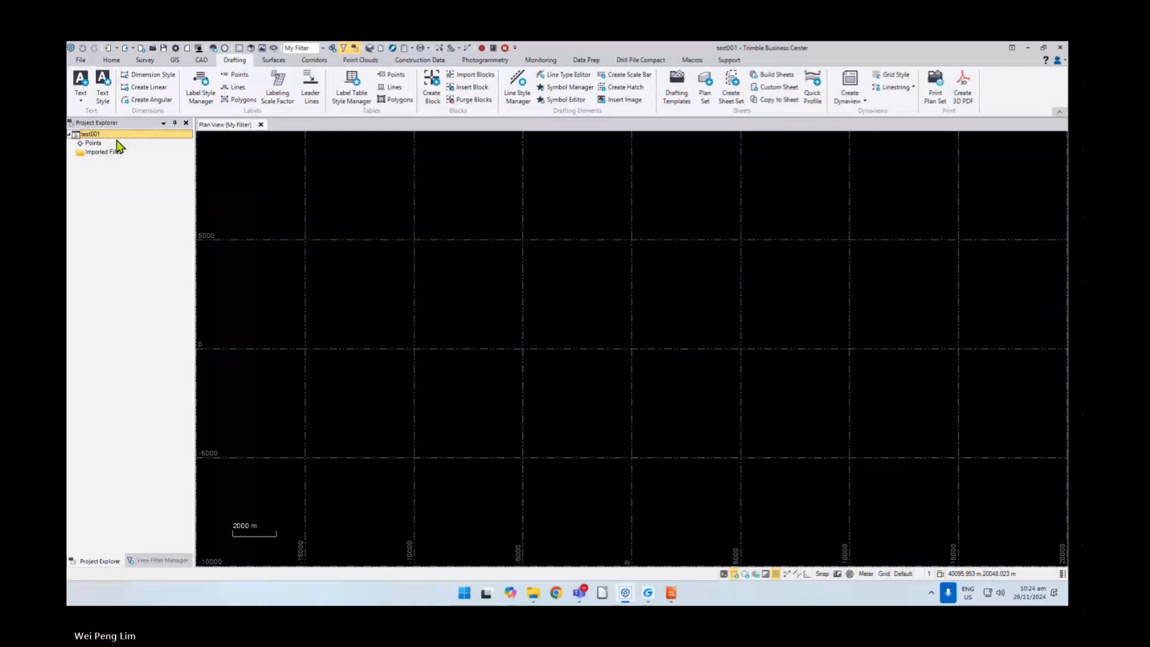
{"action": "left_click_drag", "start_coordinate": [446, 194], "coordinate": [428, 174]}
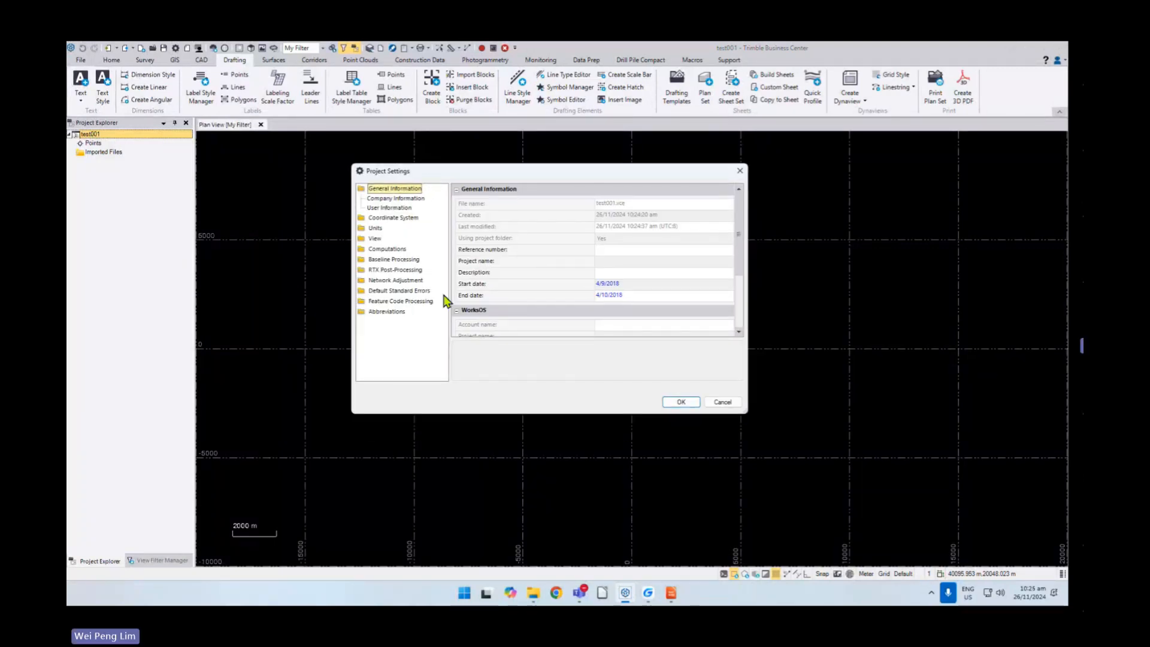
{"action": "left_click", "coordinate": [387, 302]}
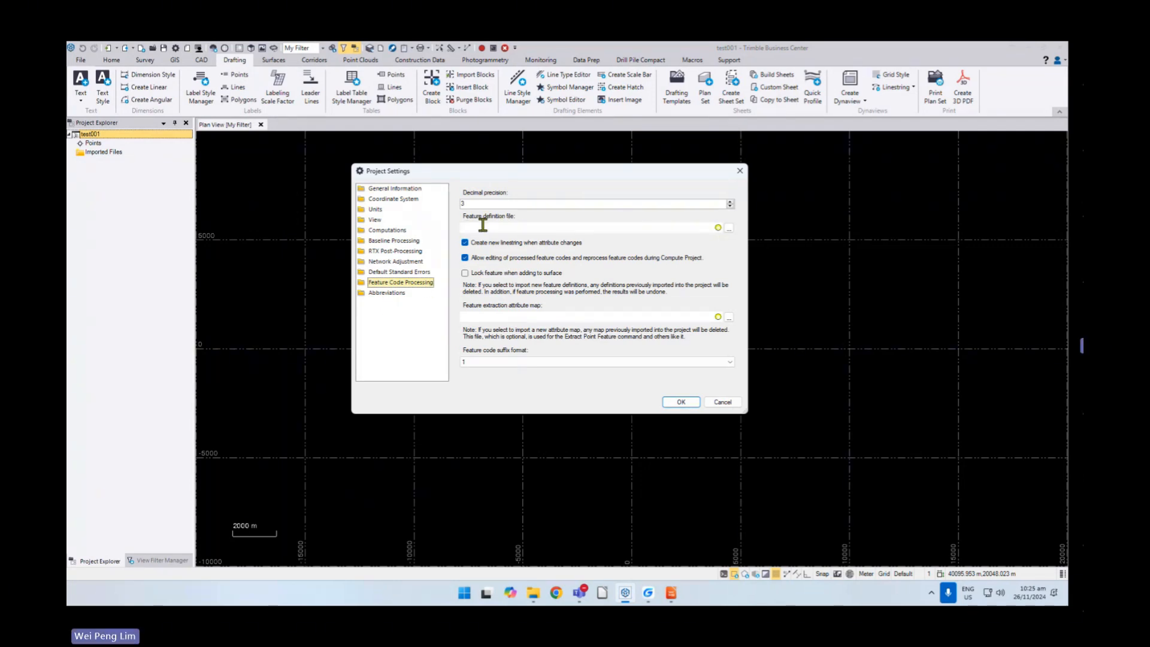
- Load GPSL_v930.fxl from the TBC Webinars folder on the Desktop as the feature definition file and apply the project settings
{"action": "left_click", "coordinate": [728, 228]}
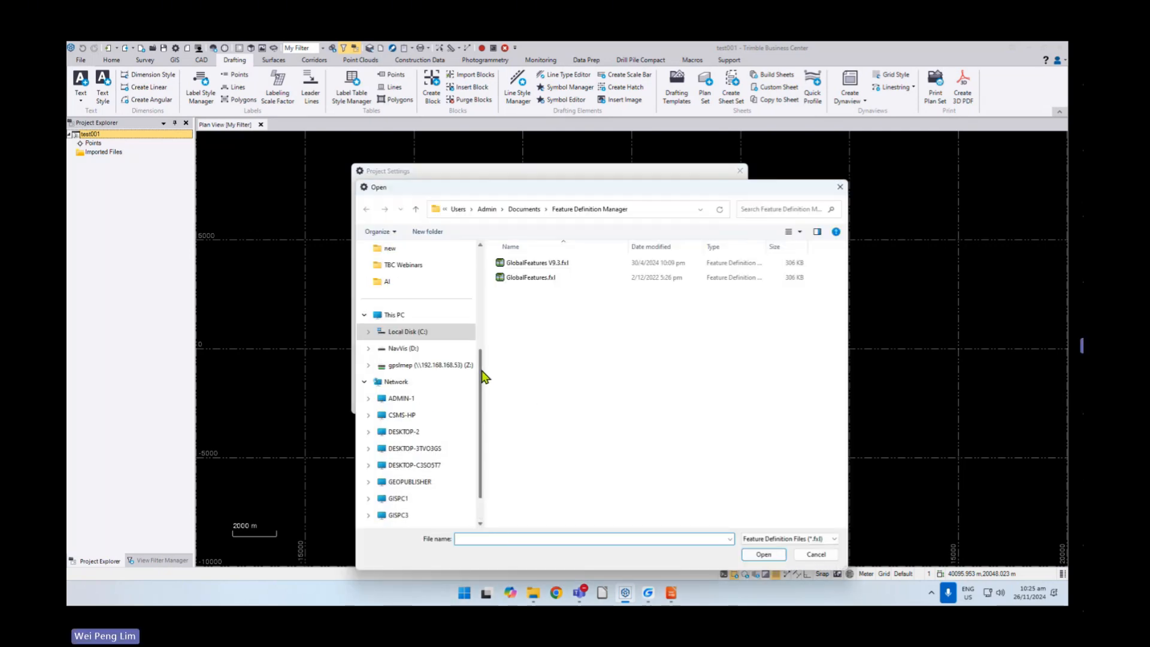
{"action": "left_click_drag", "start_coordinate": [484, 376], "coordinate": [488, 282]}
{"action": "left_click", "coordinate": [396, 299]}
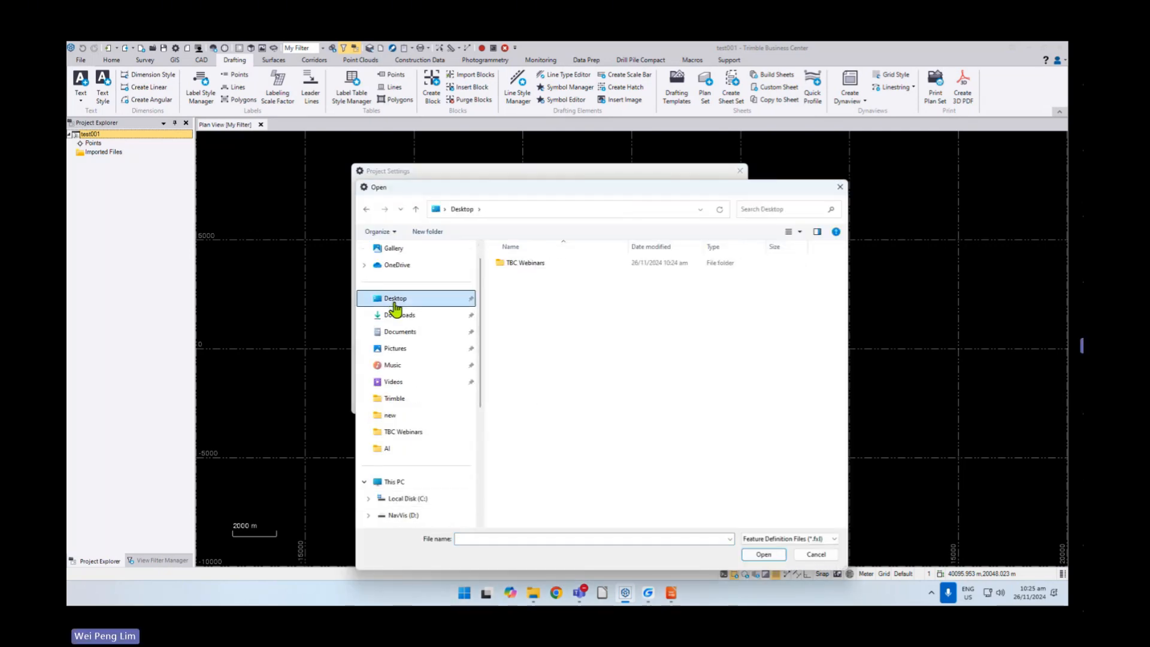
{"action": "double_click", "coordinate": [525, 263]}
{"action": "left_click", "coordinate": [527, 321]}
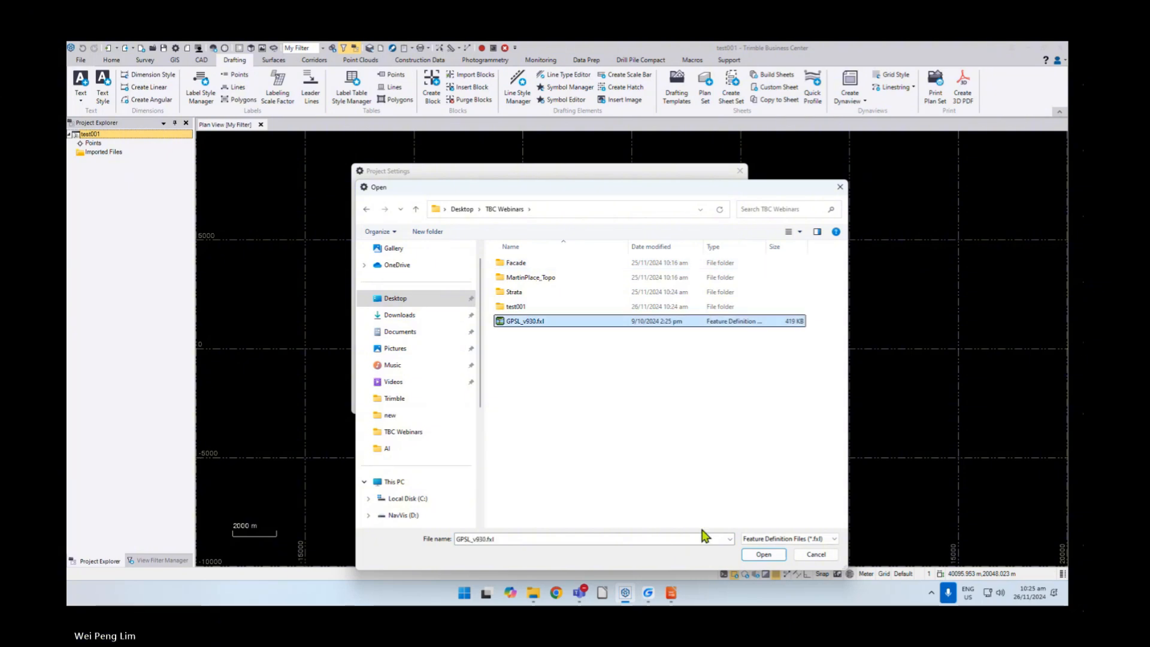
{"action": "left_click", "coordinate": [763, 554]}
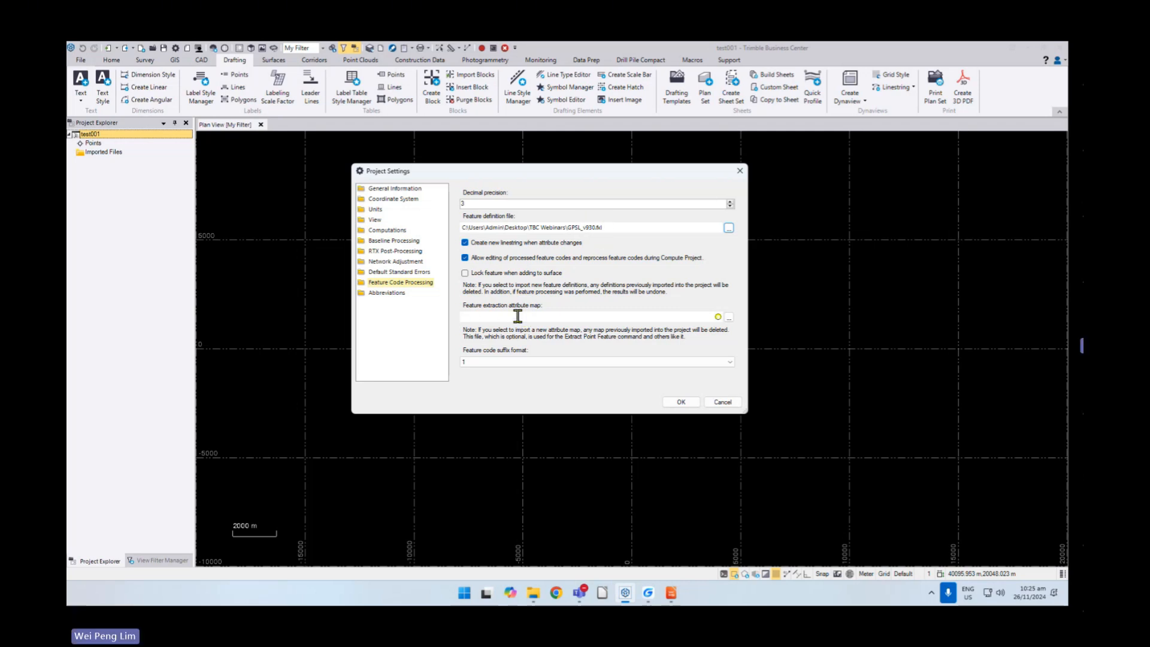
{"action": "left_click_drag", "start_coordinate": [581, 172], "coordinate": [576, 163]}
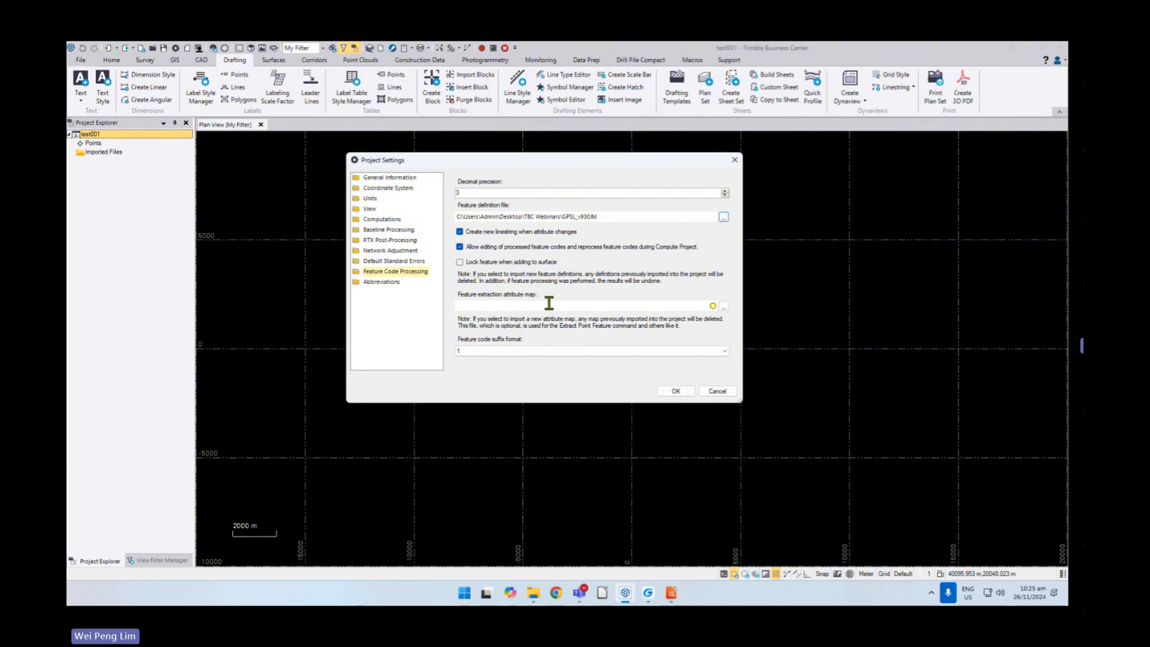
{"action": "left_click", "coordinate": [676, 391]}
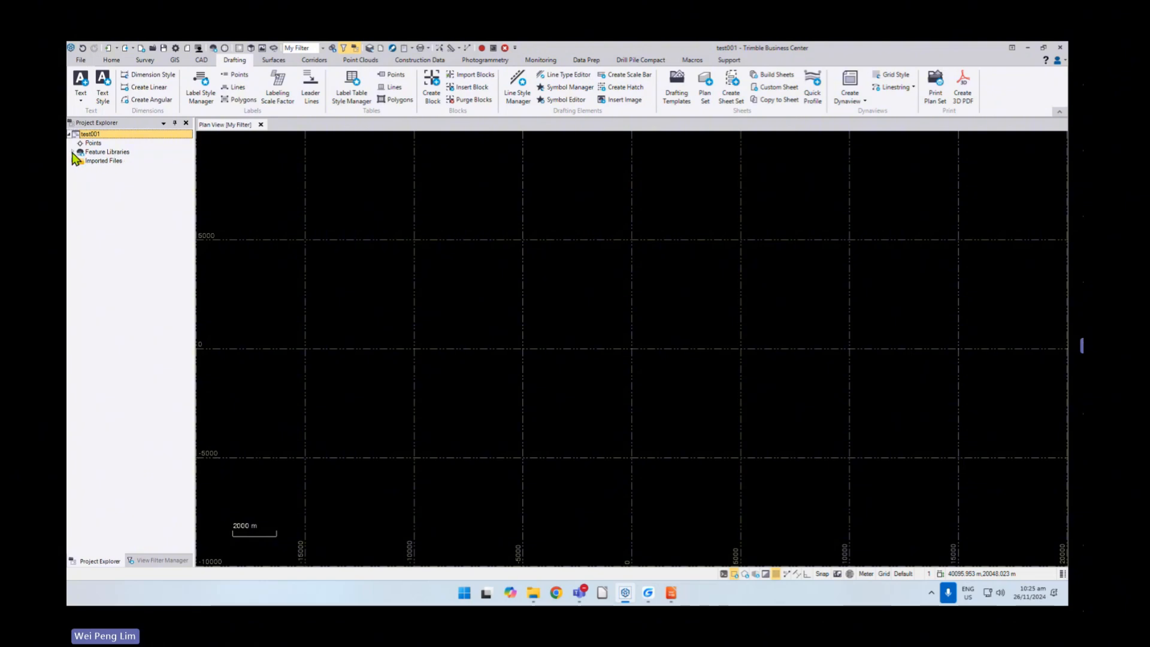
- Look through the point features, line features and line control codes of the GPSL_v930 feature library in the project tree
{"action": "left_click", "coordinate": [73, 151]}
{"action": "left_click", "coordinate": [77, 161]}
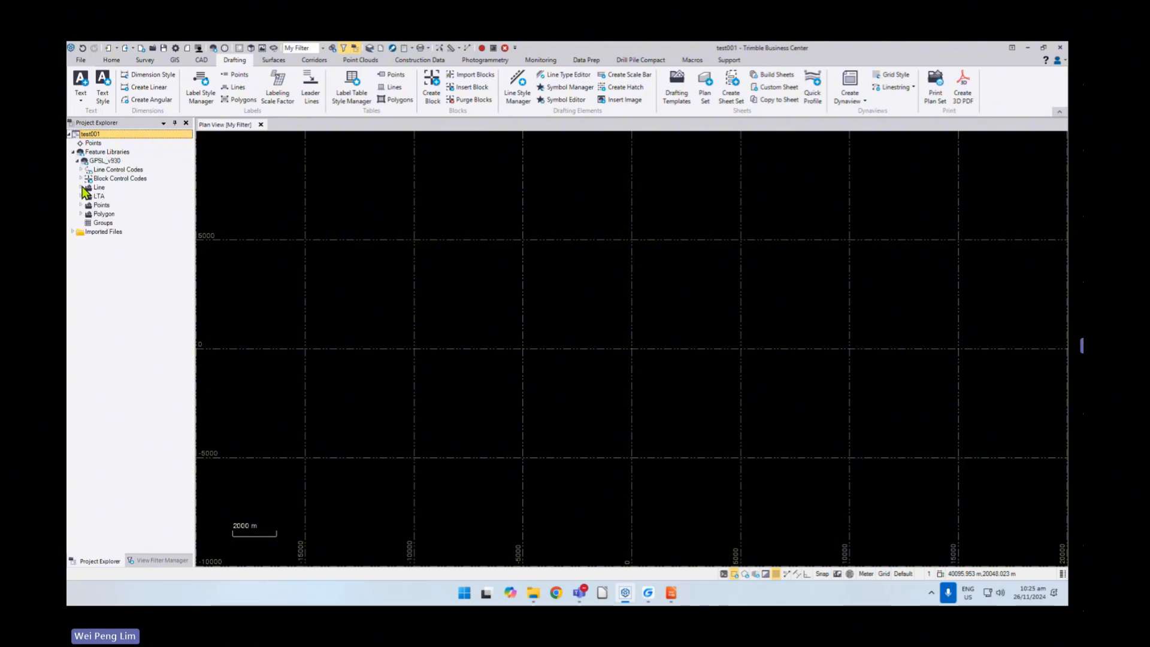
{"action": "left_click", "coordinate": [81, 206]}
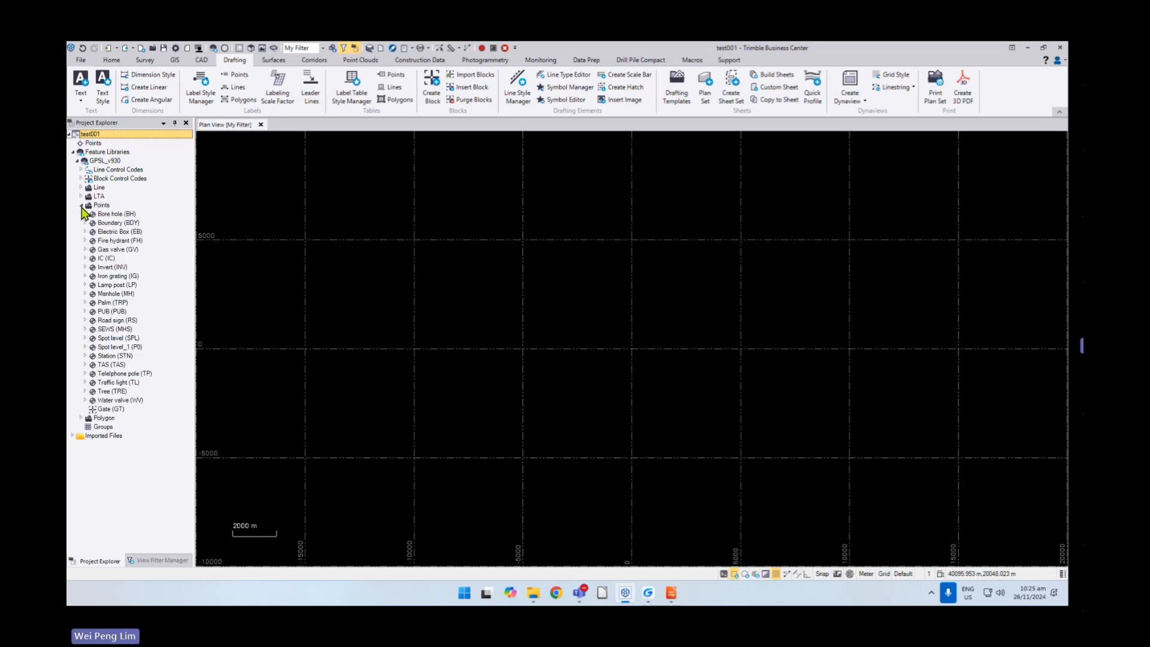
{"action": "left_click", "coordinate": [80, 187]}
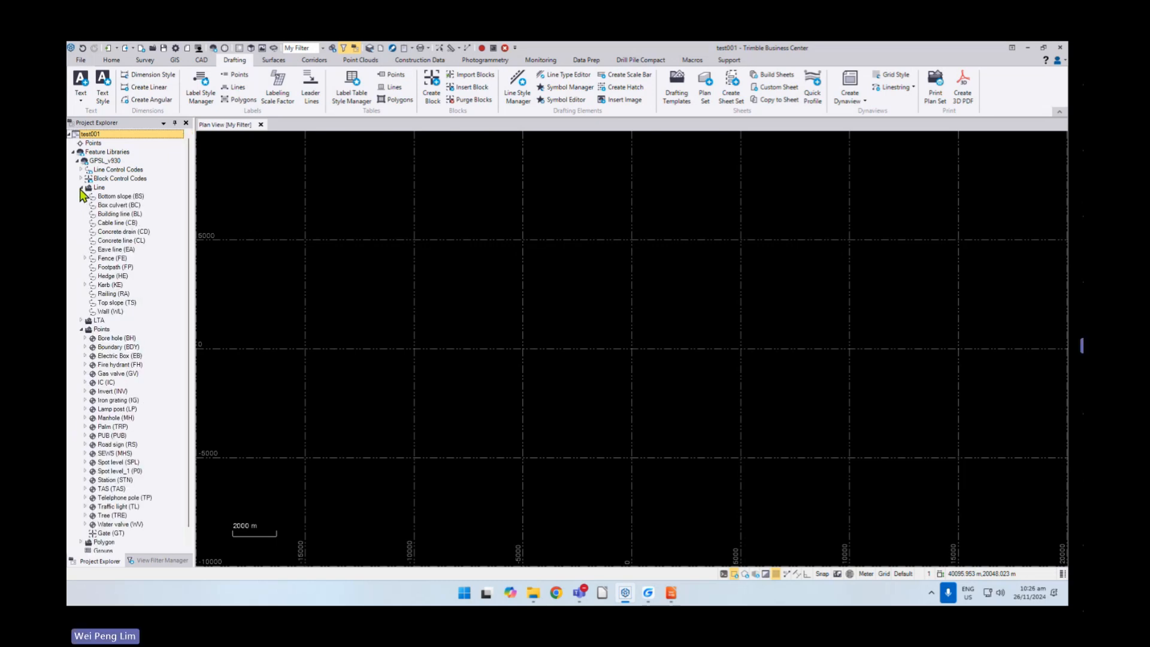
{"action": "left_click", "coordinate": [81, 171]}
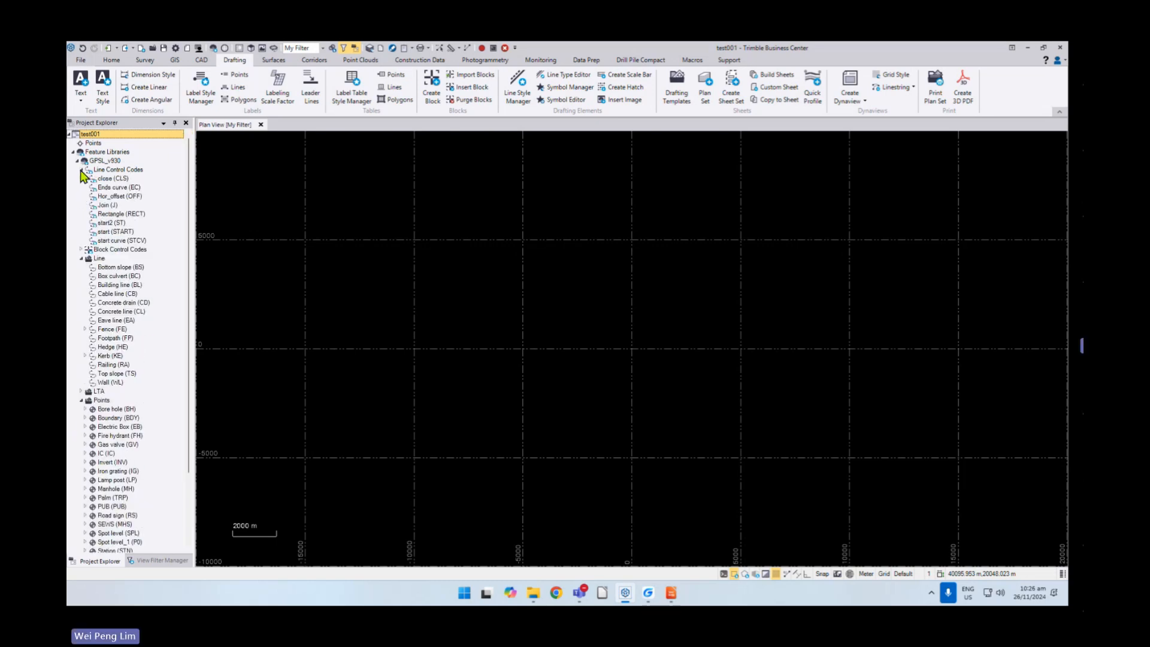
{"action": "left_click", "coordinate": [81, 170]}
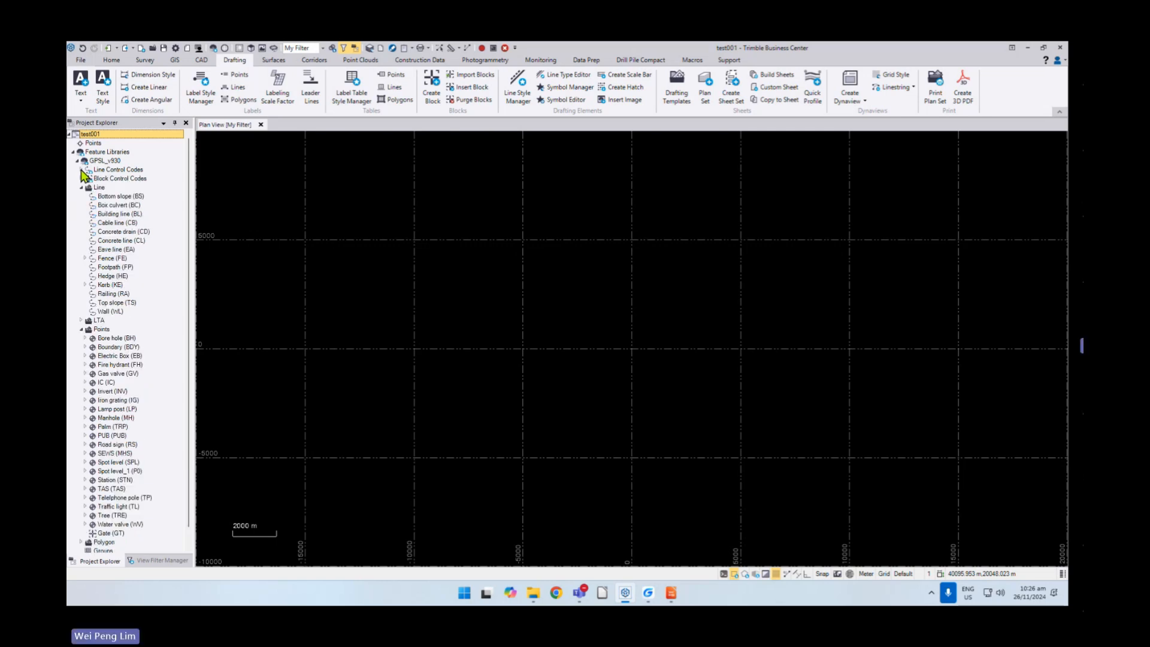
{"action": "left_click", "coordinate": [81, 187]}
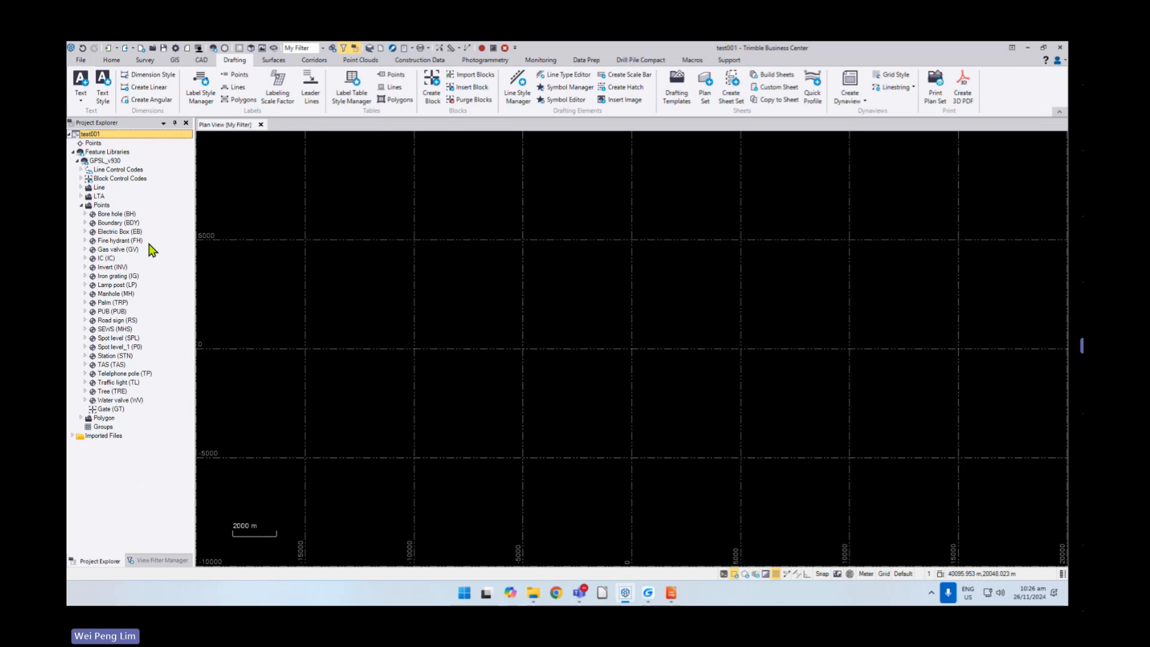
- Start creating a point and assign it the fire hydrant feature code FH from the GPSL_v930 library
{"action": "left_click", "coordinate": [202, 60]}
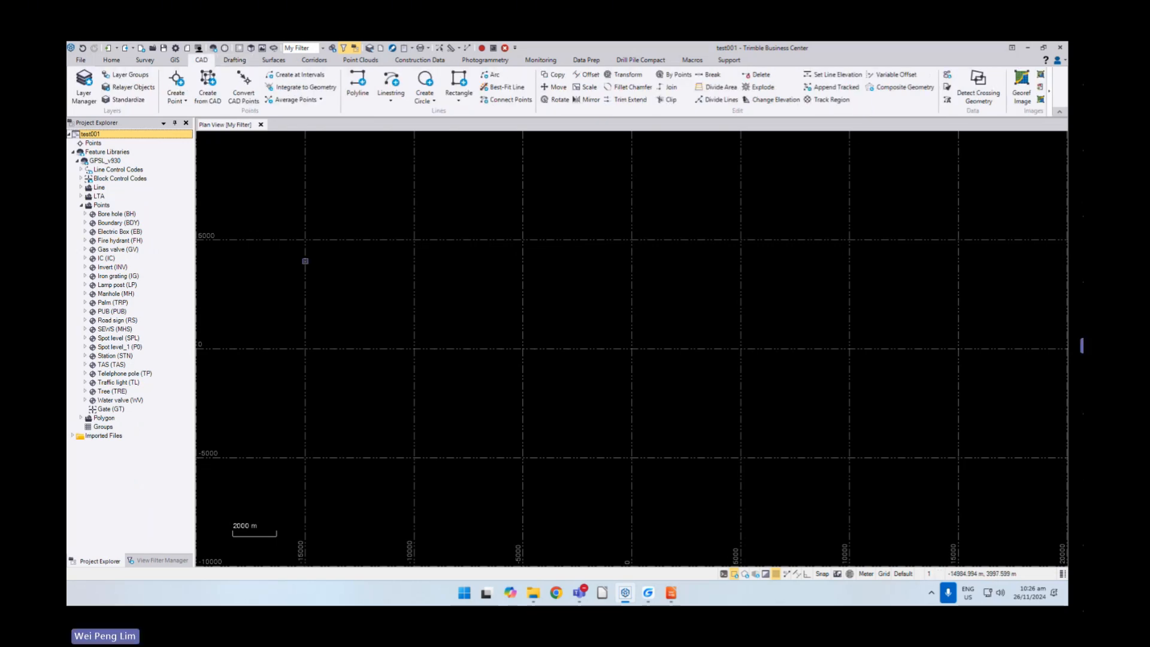
{"action": "left_click", "coordinate": [175, 84]}
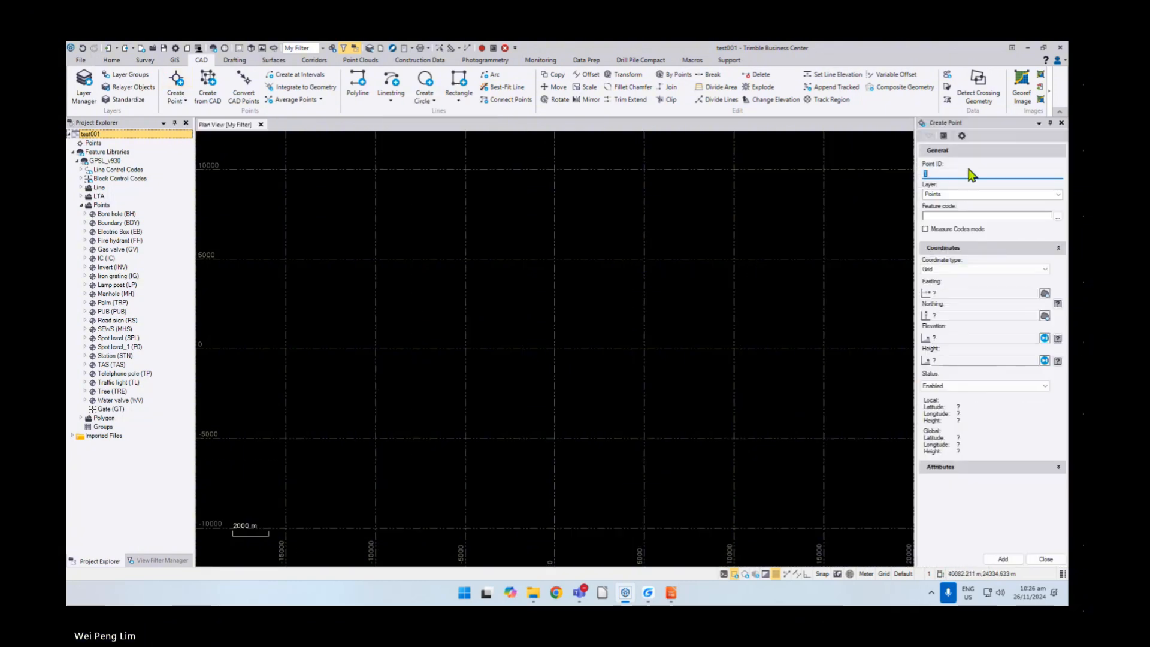
{"action": "left_click", "coordinate": [947, 217]}
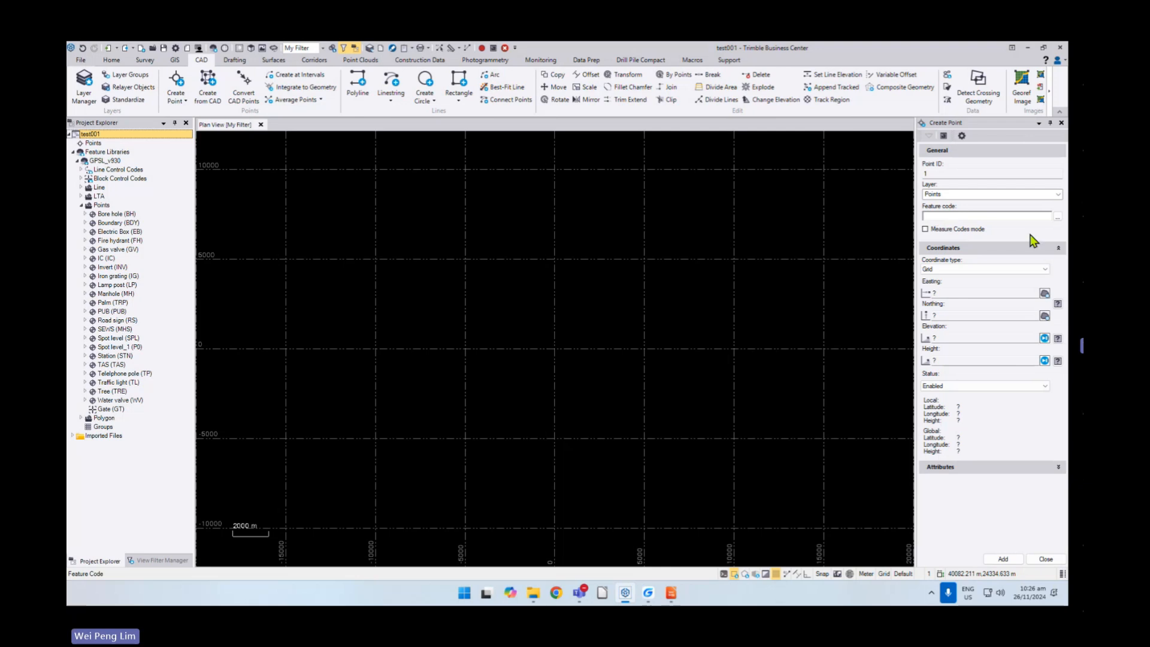
{"action": "left_click", "coordinate": [1058, 216]}
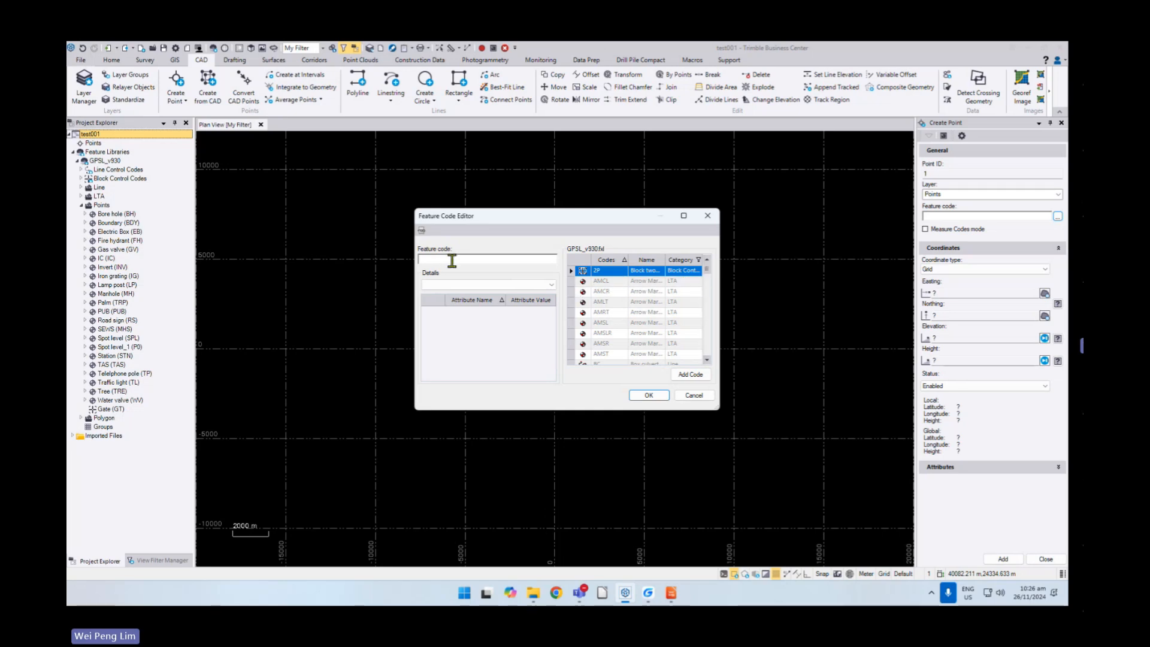
{"action": "left_click_drag", "start_coordinate": [707, 271], "coordinate": [699, 308]}
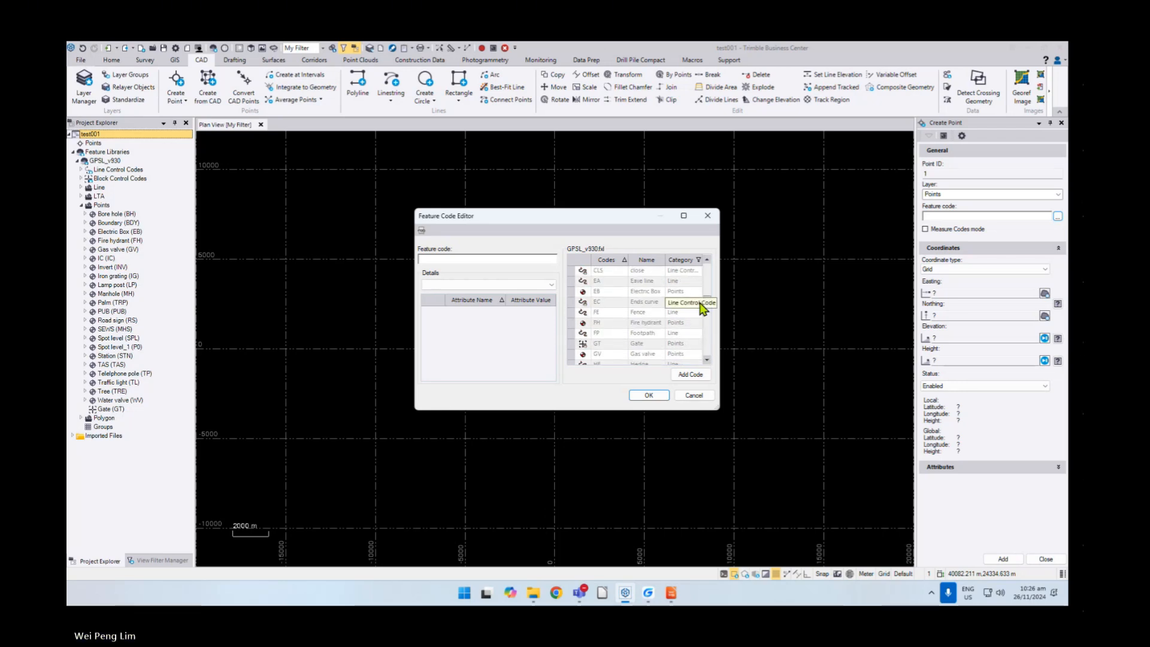
{"action": "left_click", "coordinate": [587, 324]}
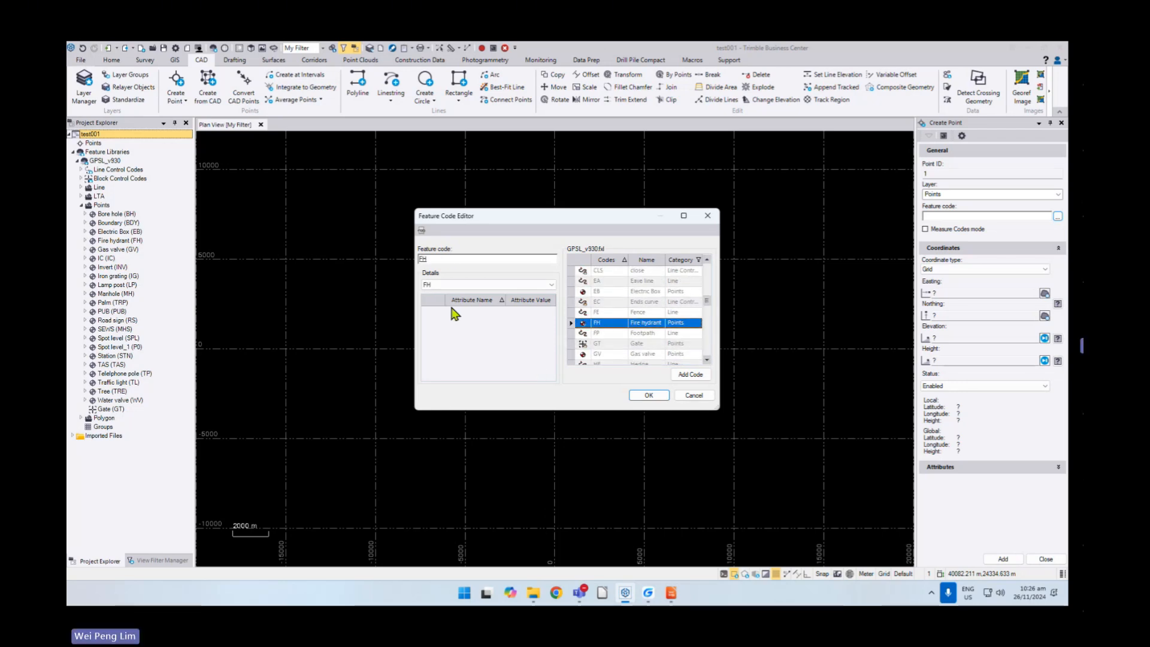
{"action": "left_click", "coordinate": [649, 395]}
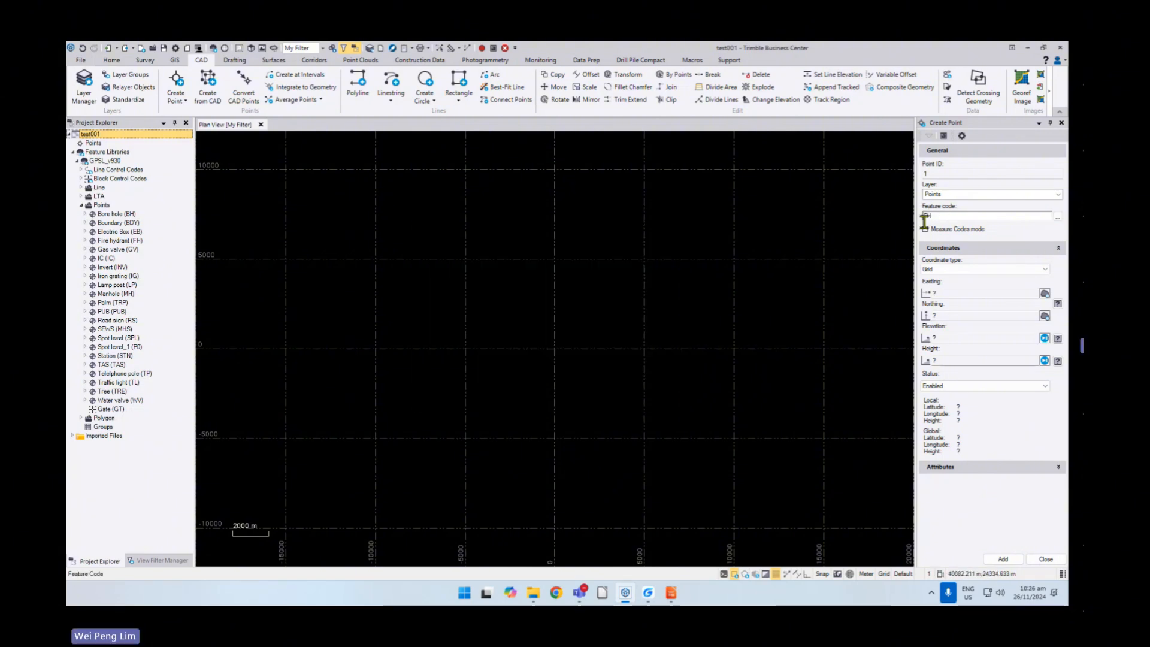
- Add the fire hydrant point at easting 5000, northing 5000 and elevation 100, and finish creating points
{"action": "left_click", "coordinate": [955, 293]}
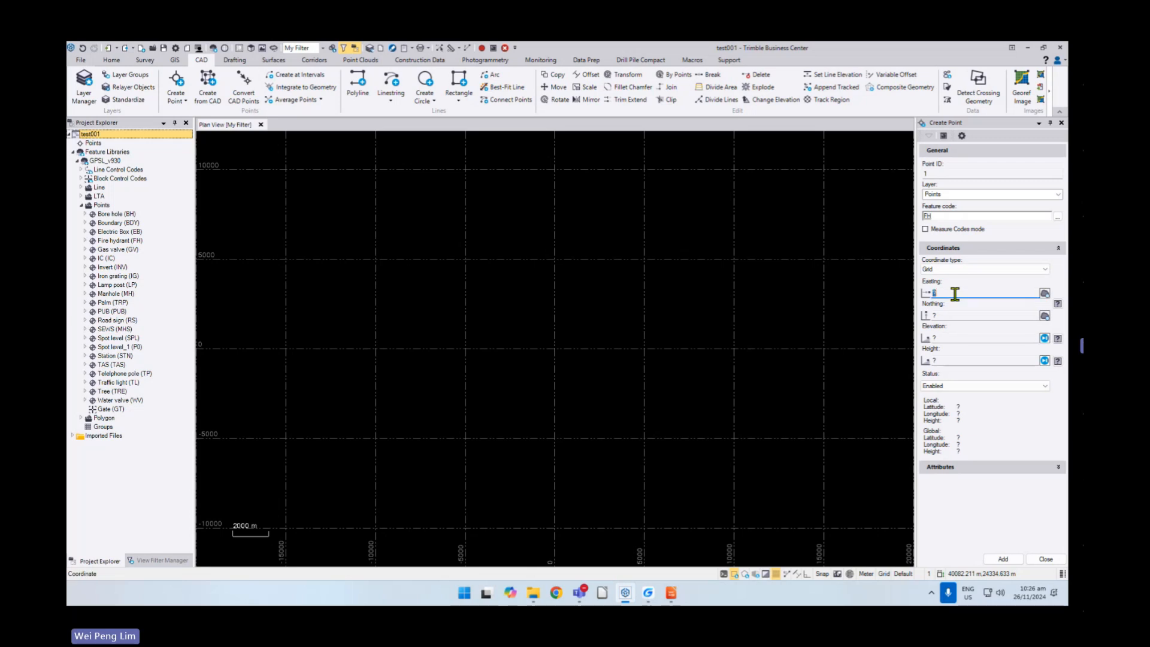
{"action": "type", "text": "5000"}
{"action": "left_click", "coordinate": [961, 315]}
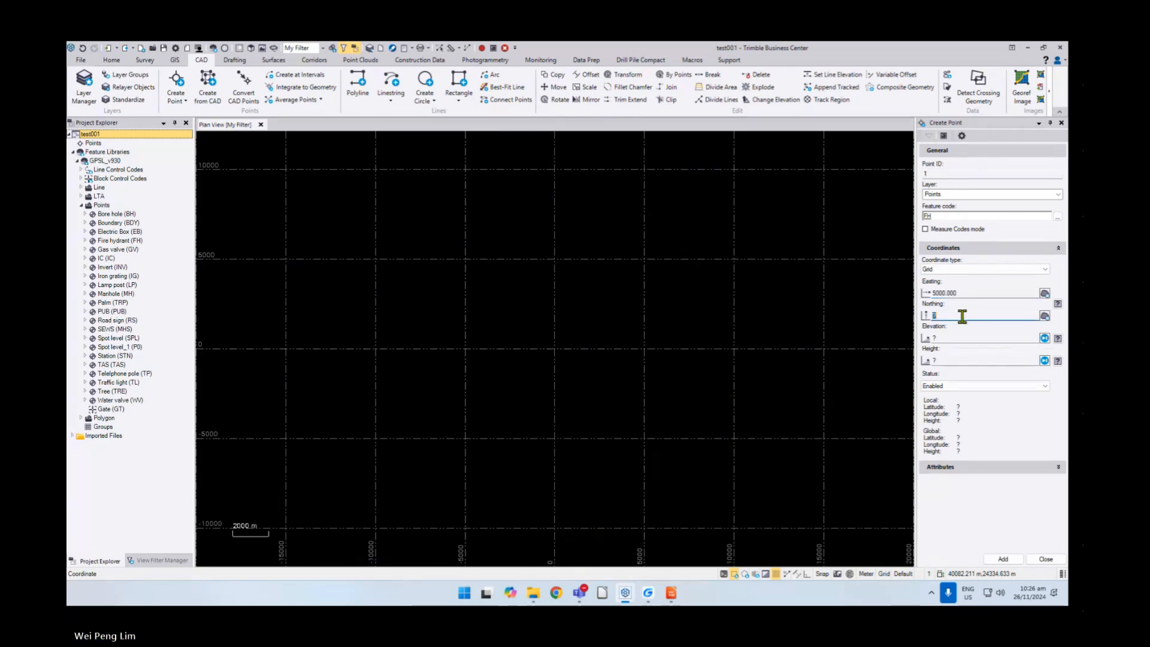
{"action": "type", "text": "5000"}
{"action": "left_click", "coordinate": [962, 336]}
{"action": "type", "text": "100"}
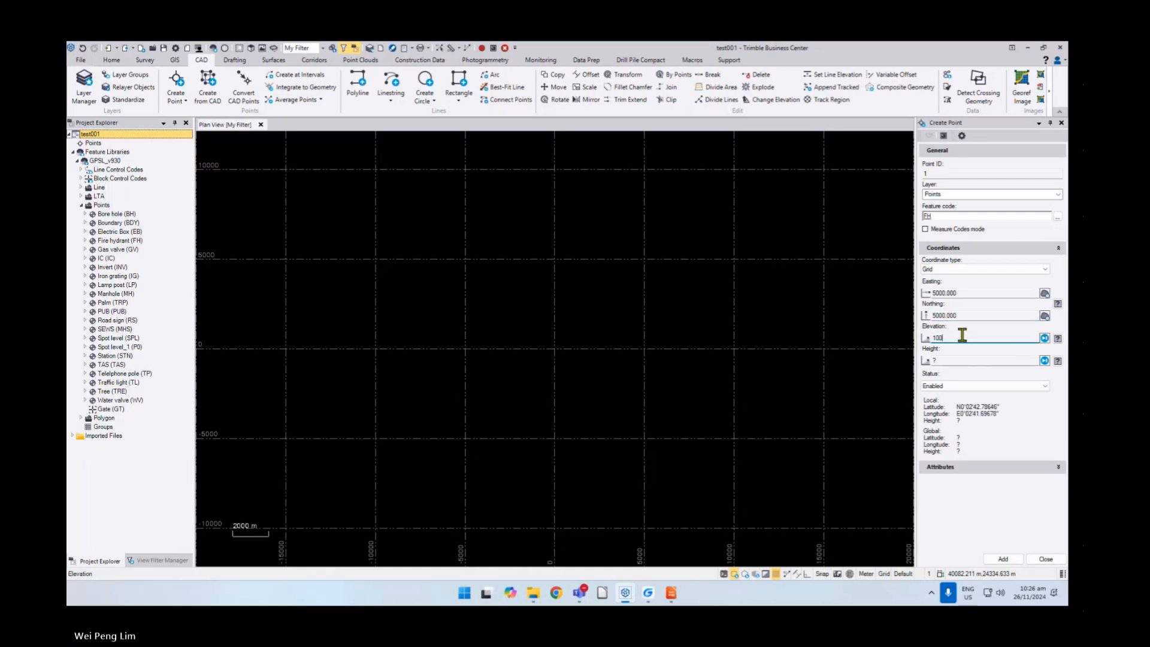
{"action": "left_click", "coordinate": [1003, 558]}
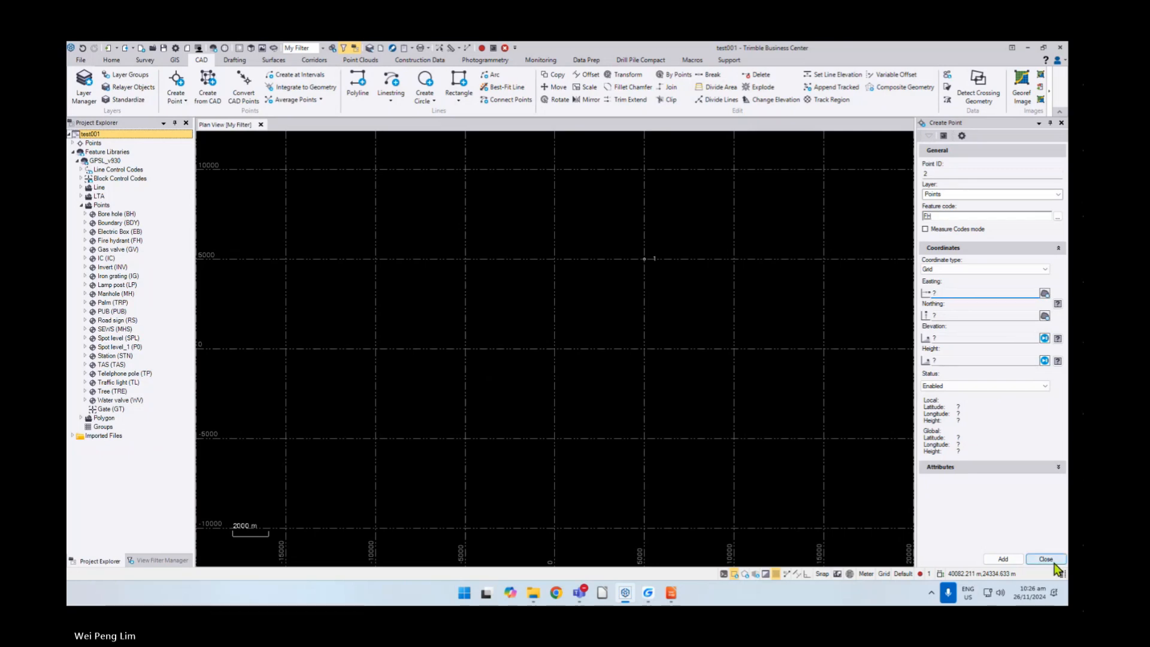
{"action": "left_click", "coordinate": [1031, 560]}
- Turn off the grid lines in the plan view around the fire hydrant point
{"action": "middle_click", "coordinate": [677, 298]}
{"action": "middle_click", "coordinate": [677, 298]}
{"action": "scroll", "coordinate": [567, 368], "scroll_direction": "down", "scroll_amount": 9}
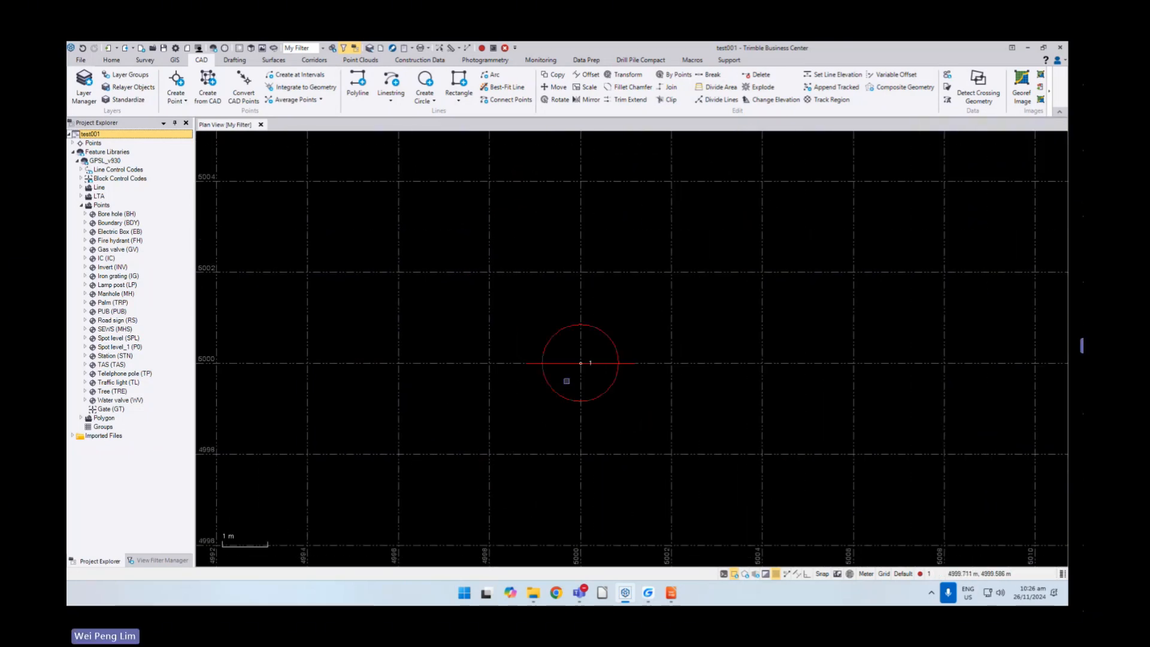
{"action": "middle_click_drag", "start_coordinate": [601, 406], "coordinate": [577, 367]}
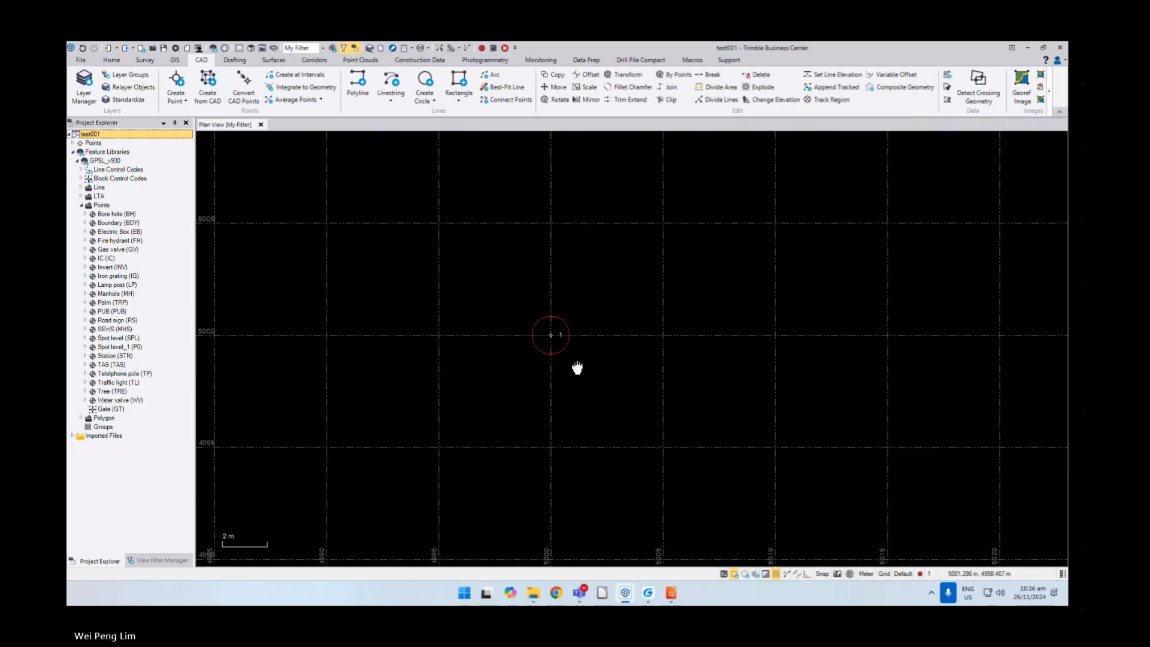
{"action": "left_click", "coordinate": [775, 573]}
- Examine the fire hydrant symbol drawn at point 1 in the plan view
{"action": "scroll", "coordinate": [548, 330], "scroll_direction": "down", "scroll_amount": 5}
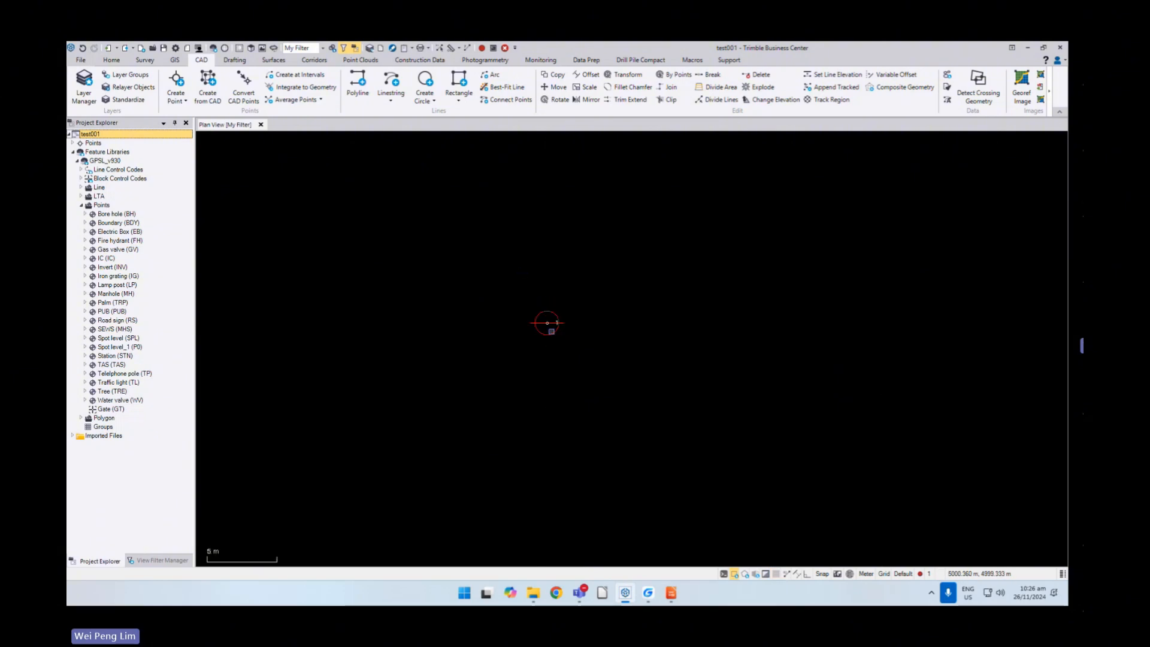
{"action": "scroll", "coordinate": [548, 330], "scroll_direction": "up", "scroll_amount": 10}
{"action": "scroll", "coordinate": [546, 322], "scroll_direction": "down", "scroll_amount": 6}
{"action": "middle_click_drag", "start_coordinate": [561, 333], "coordinate": [455, 333]}
{"action": "scroll", "coordinate": [479, 328], "scroll_direction": "down", "scroll_amount": 2}
{"action": "scroll", "coordinate": [449, 336], "scroll_direction": "up", "scroll_amount": 3}
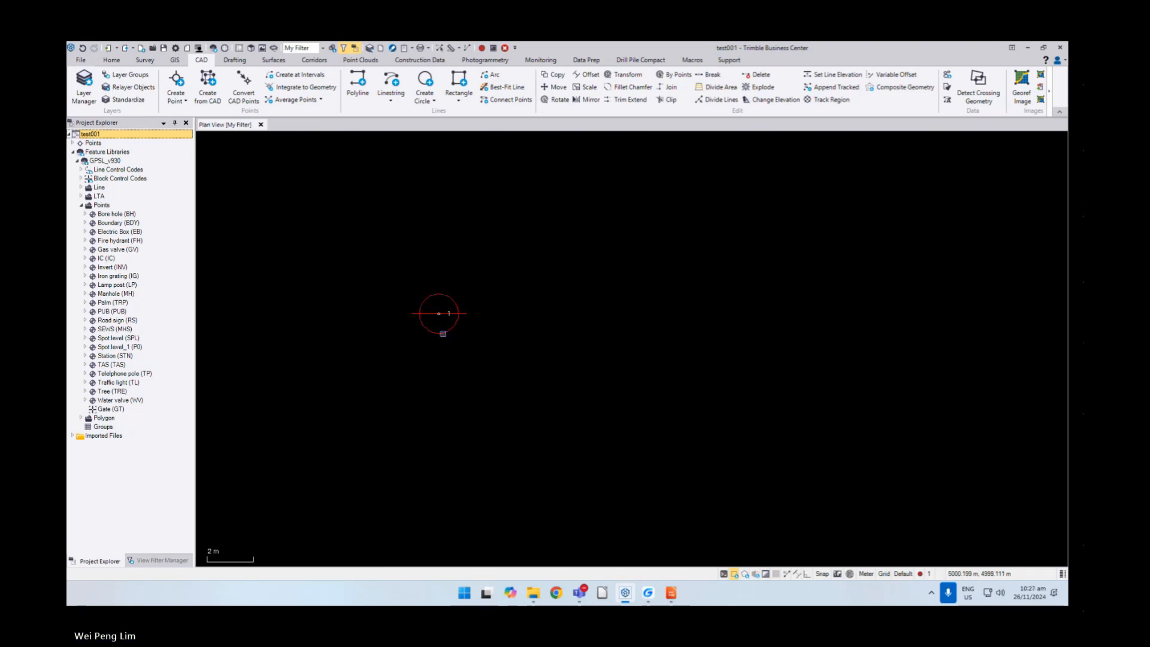
{"action": "middle_click_drag", "start_coordinate": [430, 321], "coordinate": [402, 293]}
{"action": "scroll", "coordinate": [422, 305], "scroll_direction": "down", "scroll_amount": 1}
- Start creating point 2 with the feature code TRE and open the code's attributes for editing
{"action": "left_click", "coordinate": [176, 83]}
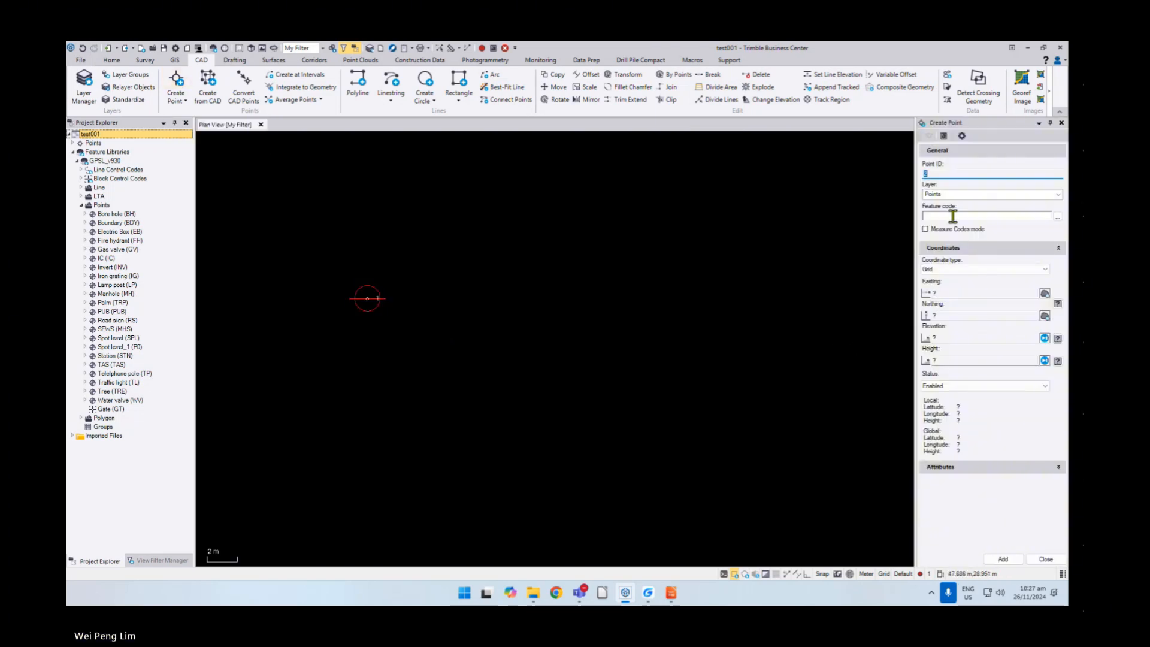
{"action": "left_click", "coordinate": [953, 216]}
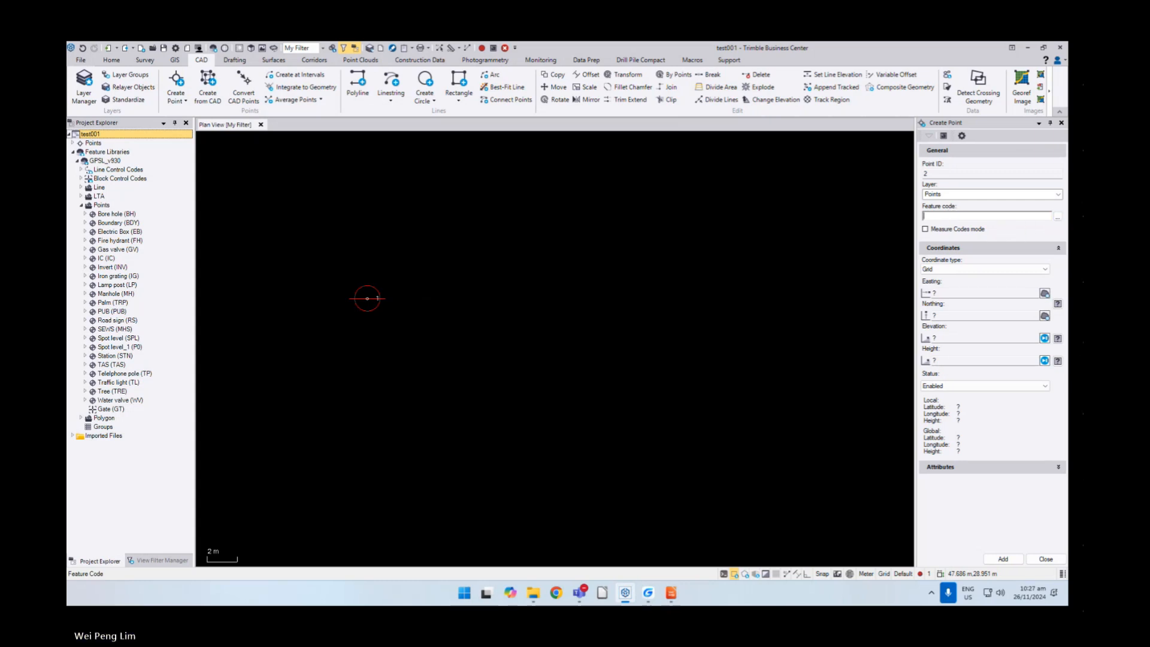
{"action": "type", "text": "TRE"}
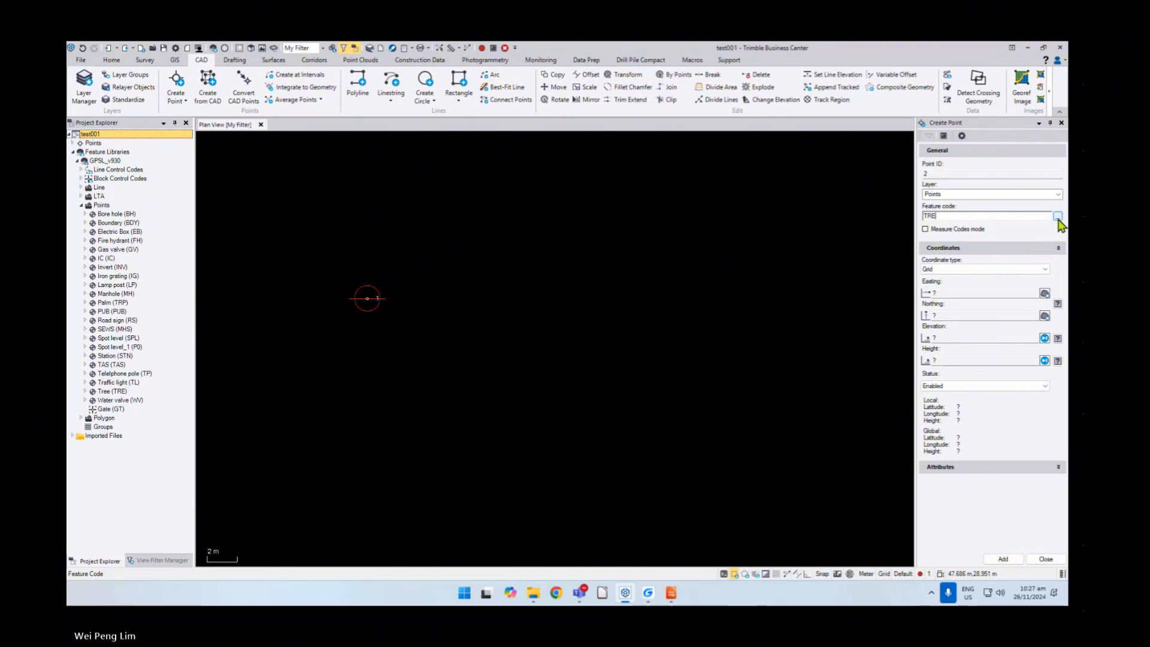
{"action": "left_click", "coordinate": [1057, 217]}
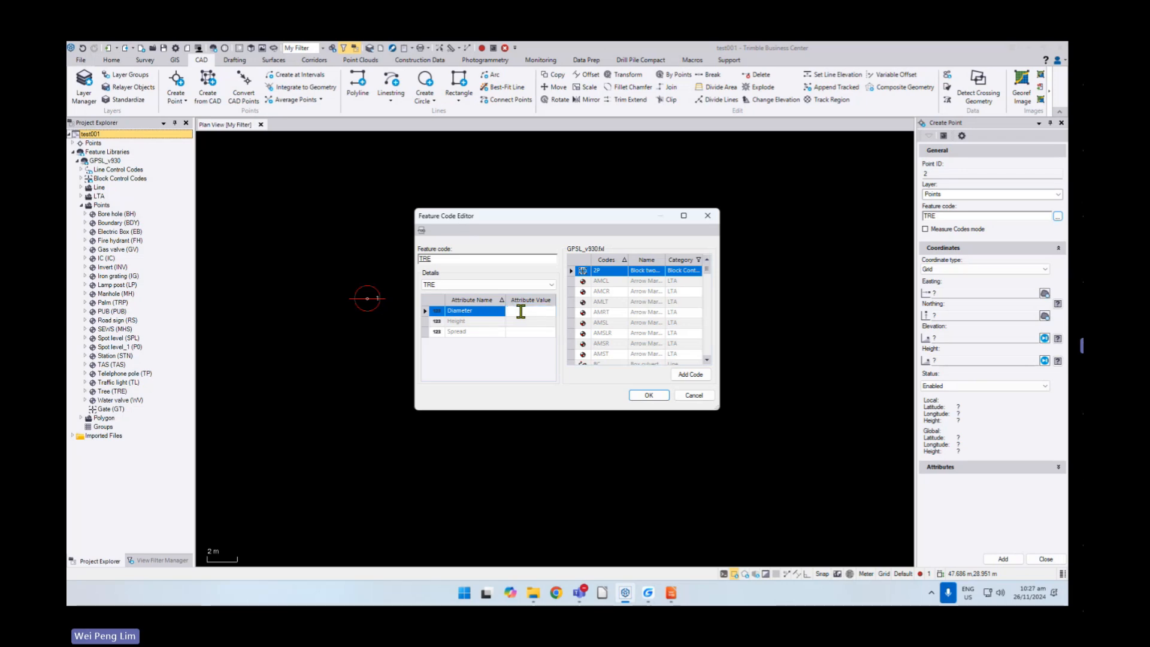
- Set the TRE code's attributes to diameter 0.3, height 10 and spread 12, and accept them
{"action": "left_click", "coordinate": [519, 322]}
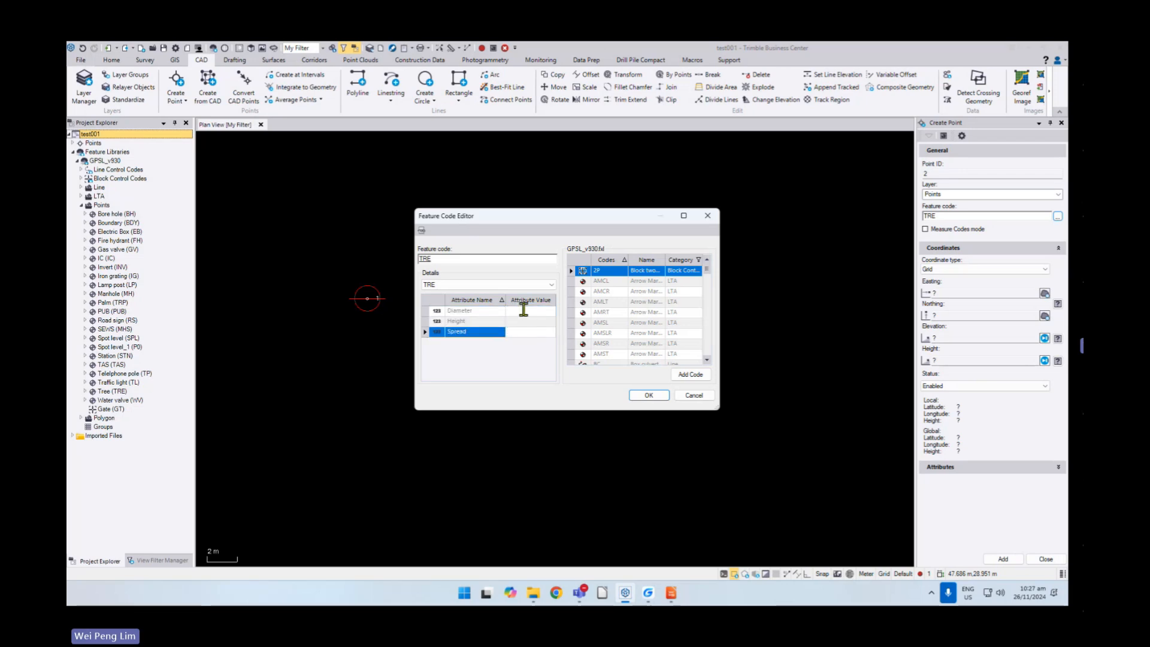
{"action": "left_click", "coordinate": [522, 309]}
{"action": "type", "text": "0"}
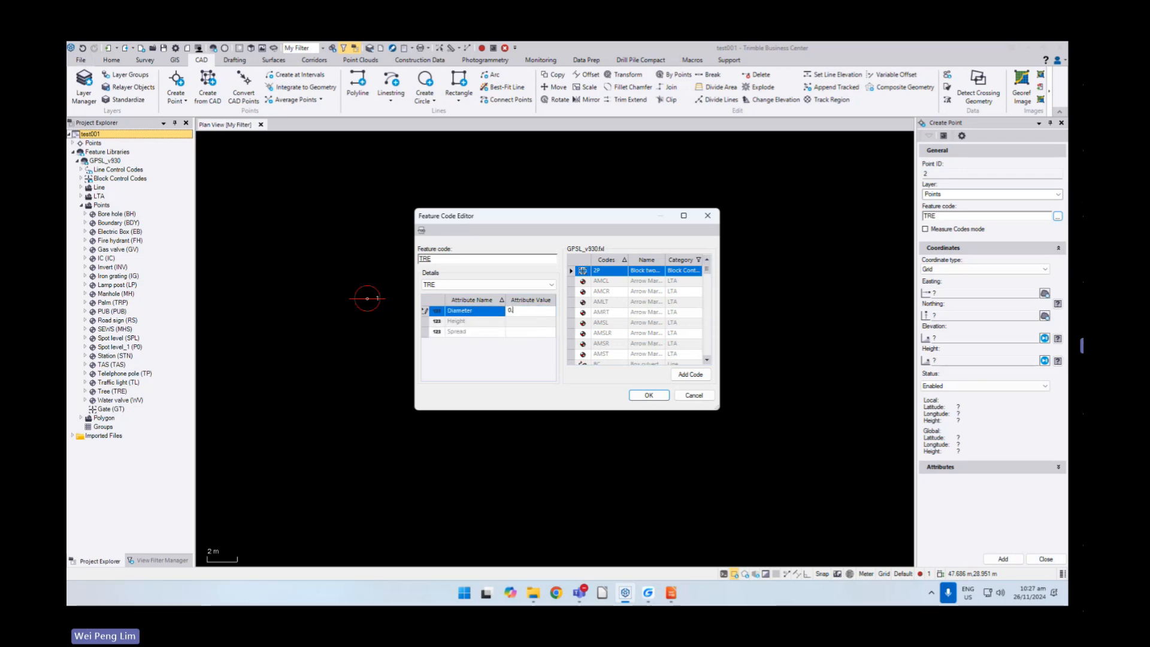
{"action": "type", "text": ".3"}
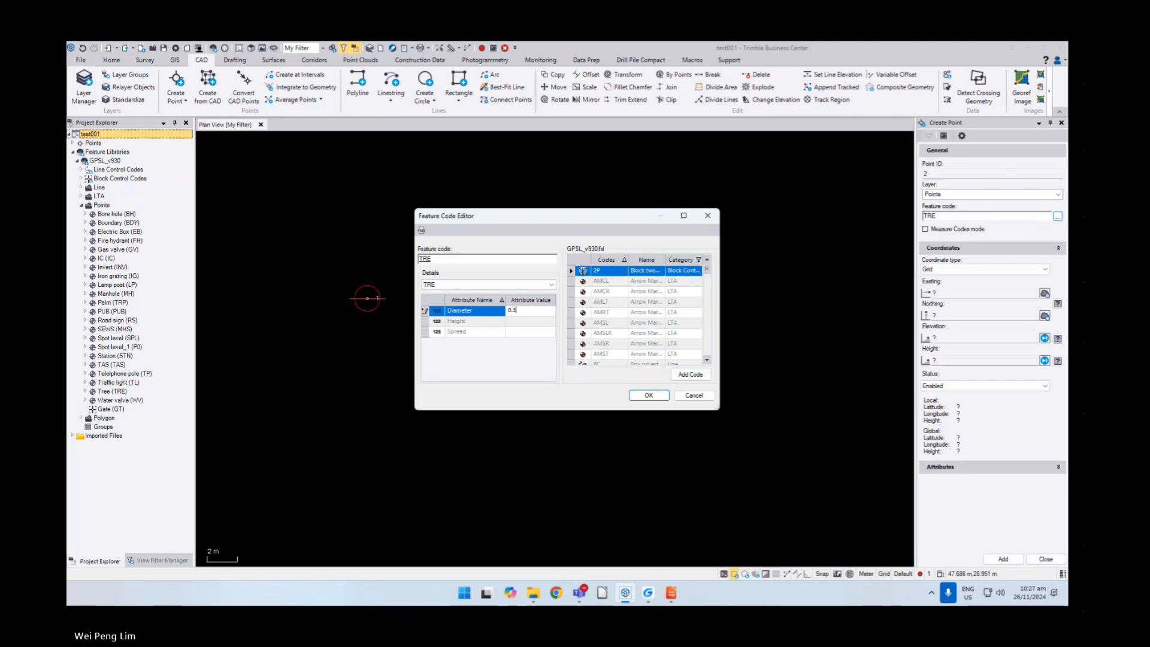
{"action": "left_click", "coordinate": [522, 320]}
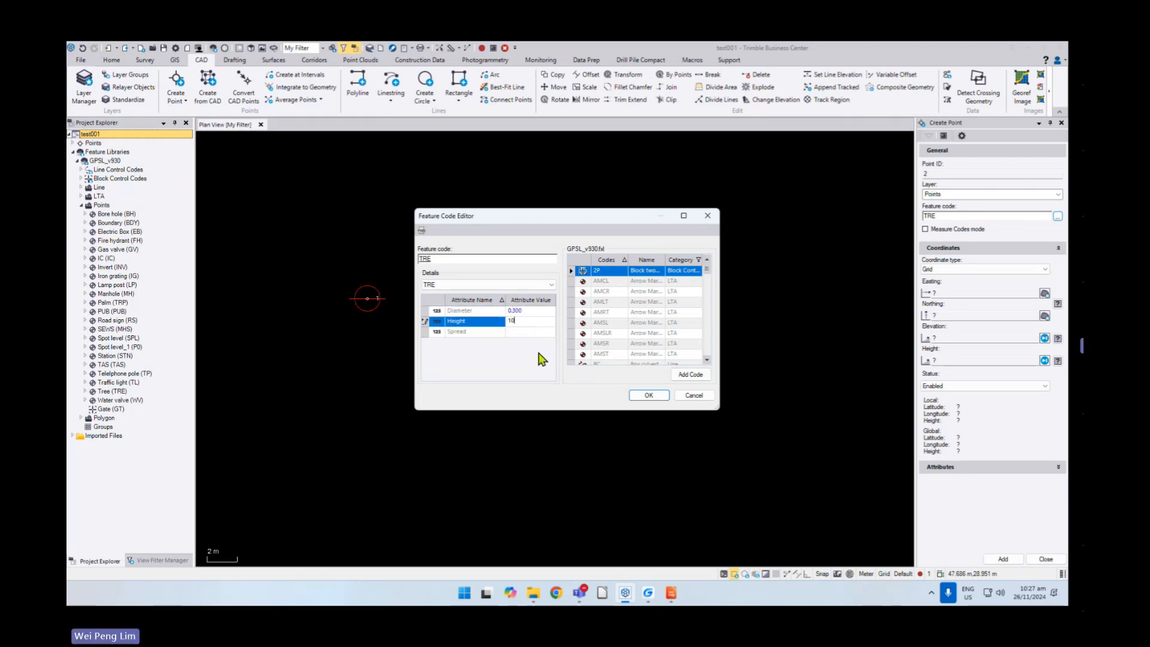
{"action": "key", "text": "Return"}
{"action": "type", "text": "12"}
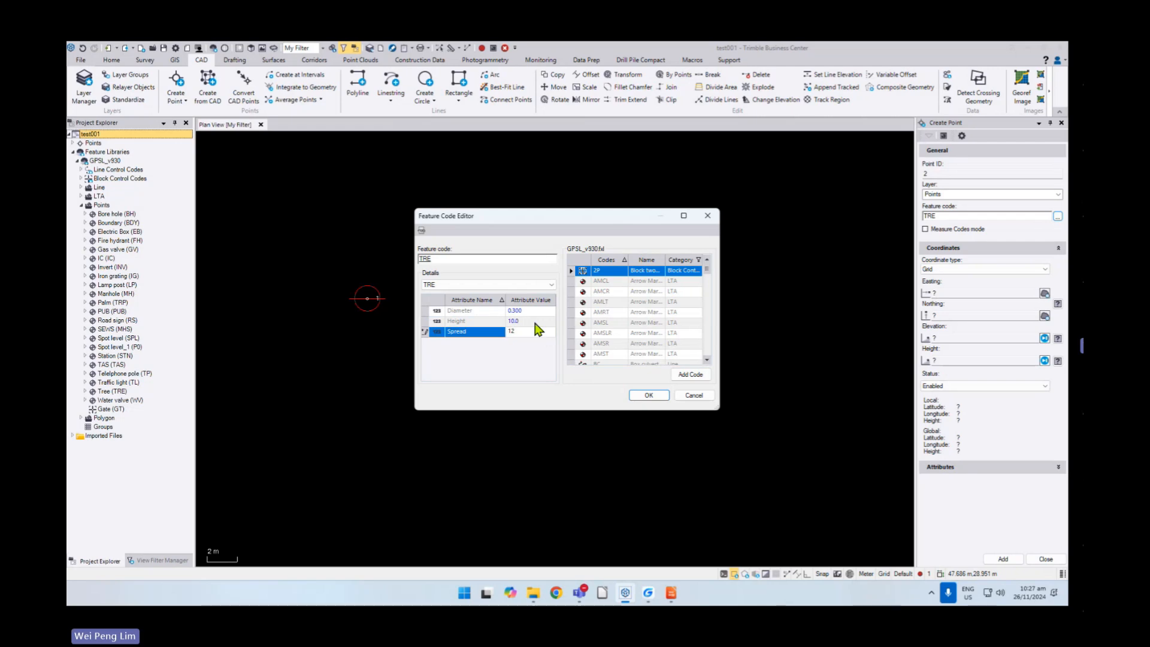
{"action": "left_click", "coordinate": [649, 396]}
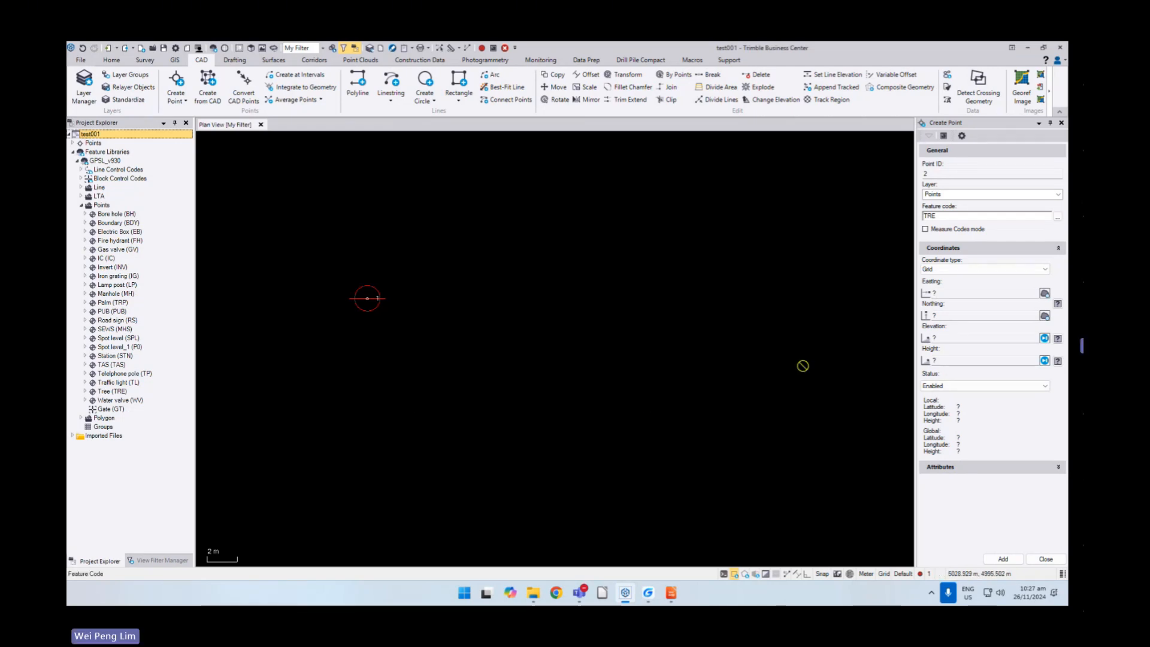
- Add tree point 2 southeast of the hydrant at about easting 5013.126, northing 4996.611, with elevation 100, and finish creating points
{"action": "left_click", "coordinate": [567, 344]}
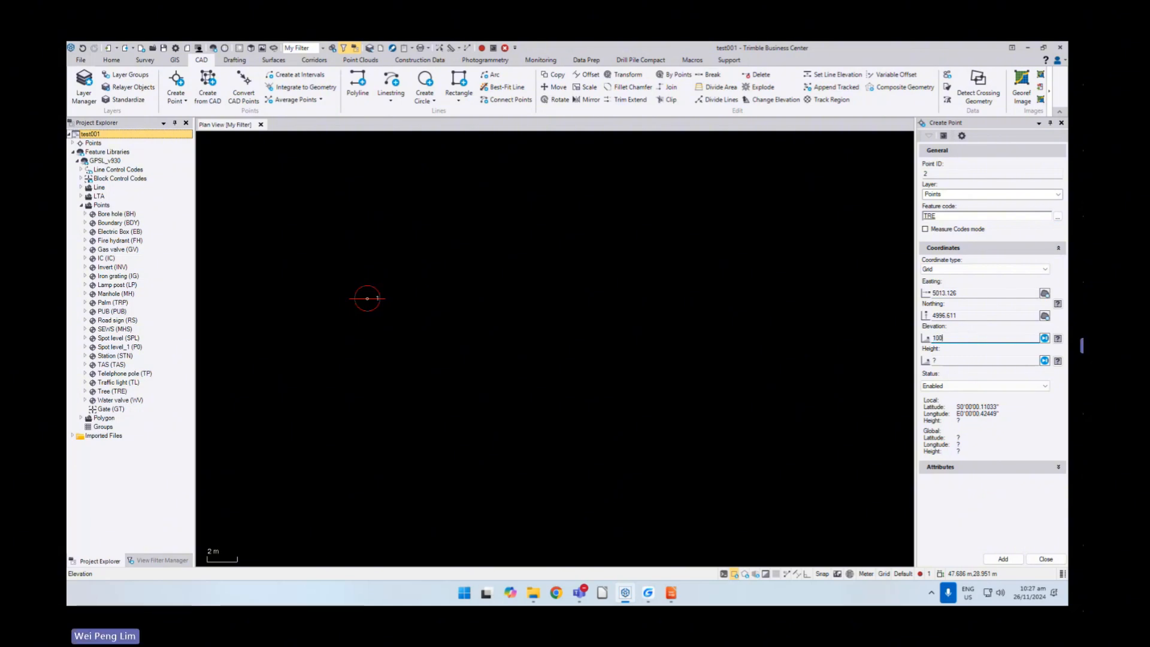
{"action": "left_click", "coordinate": [1005, 559]}
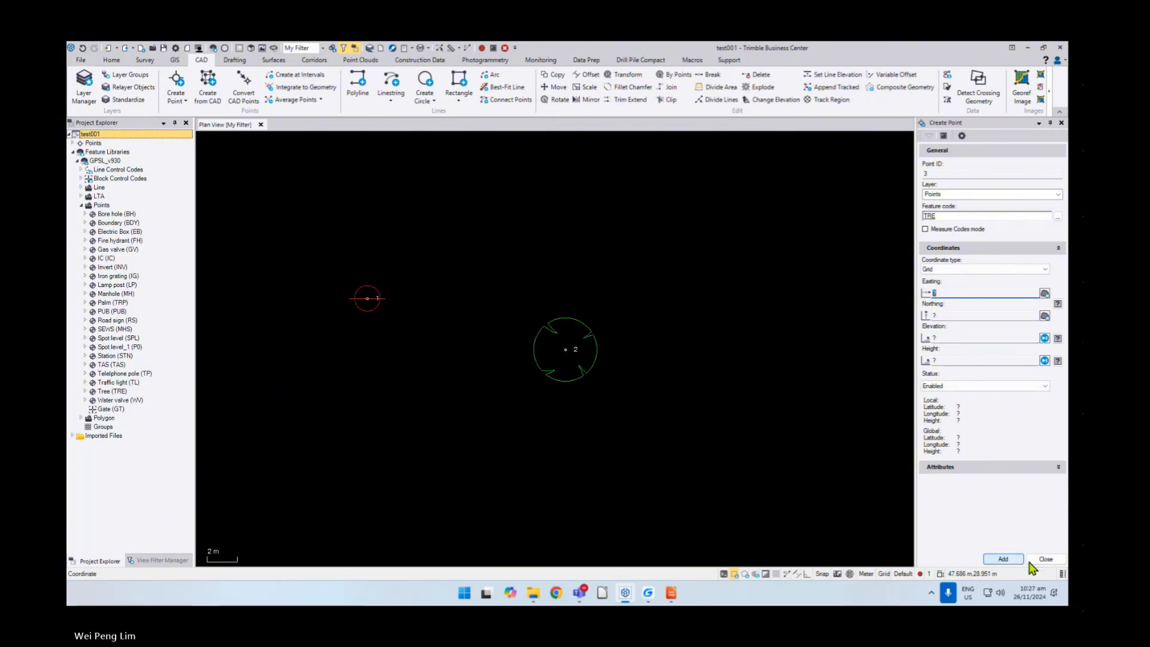
{"action": "left_click", "coordinate": [1046, 559]}
- Change the feature code of point 1, the fire hydrant, to LP in its properties and deselect the point
{"action": "scroll", "coordinate": [642, 352], "scroll_direction": "down", "scroll_amount": 2}
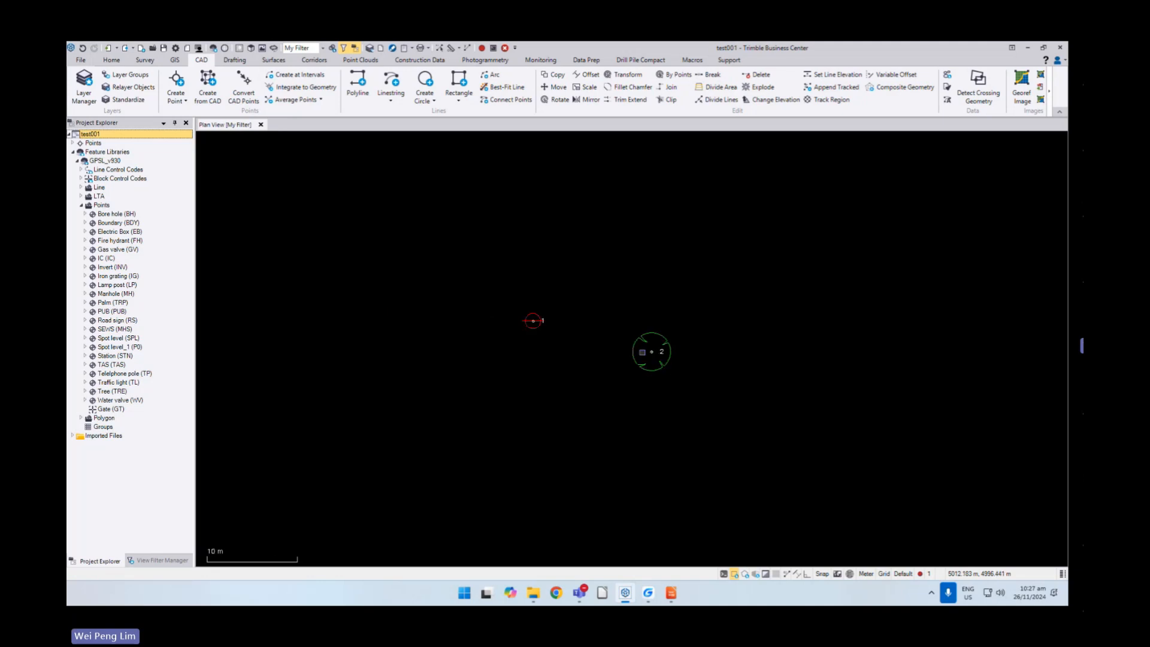
{"action": "scroll", "coordinate": [617, 344], "scroll_direction": "up", "scroll_amount": 1}
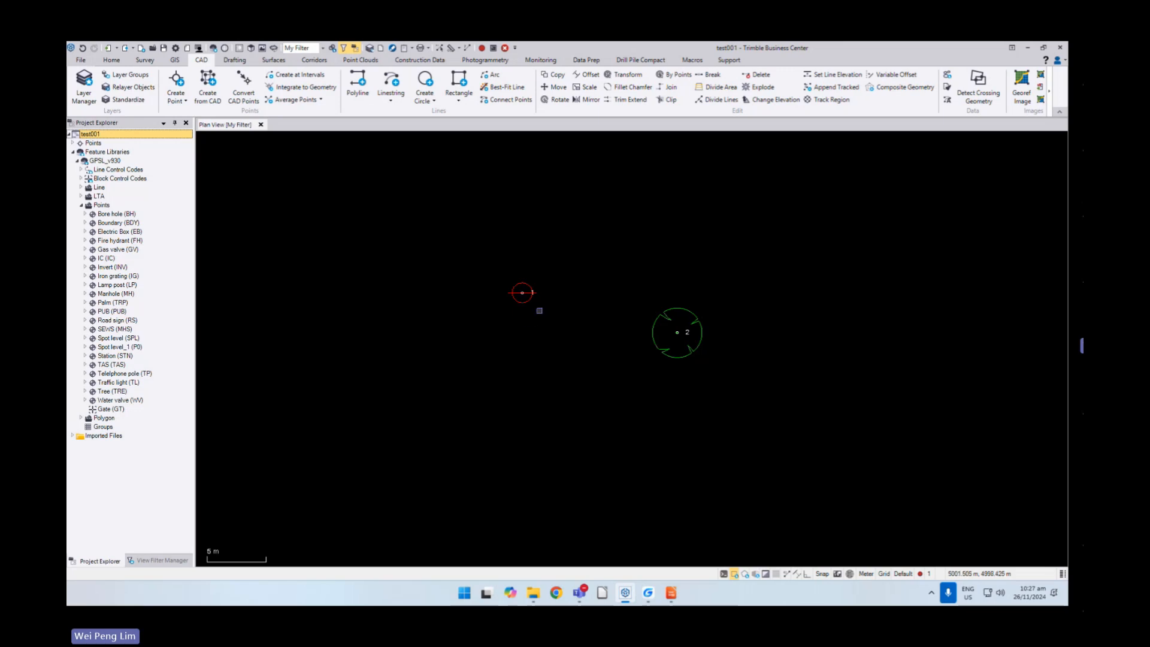
{"action": "middle_click_drag", "start_coordinate": [546, 318], "coordinate": [557, 304]}
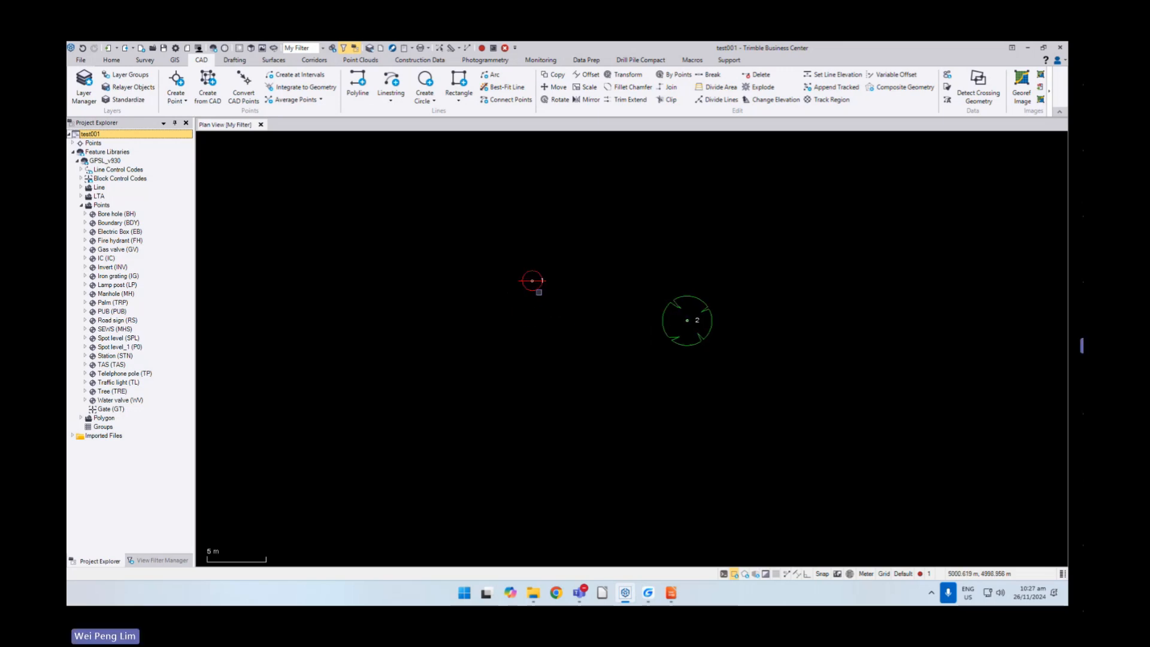
{"action": "left_click", "coordinate": [532, 280]}
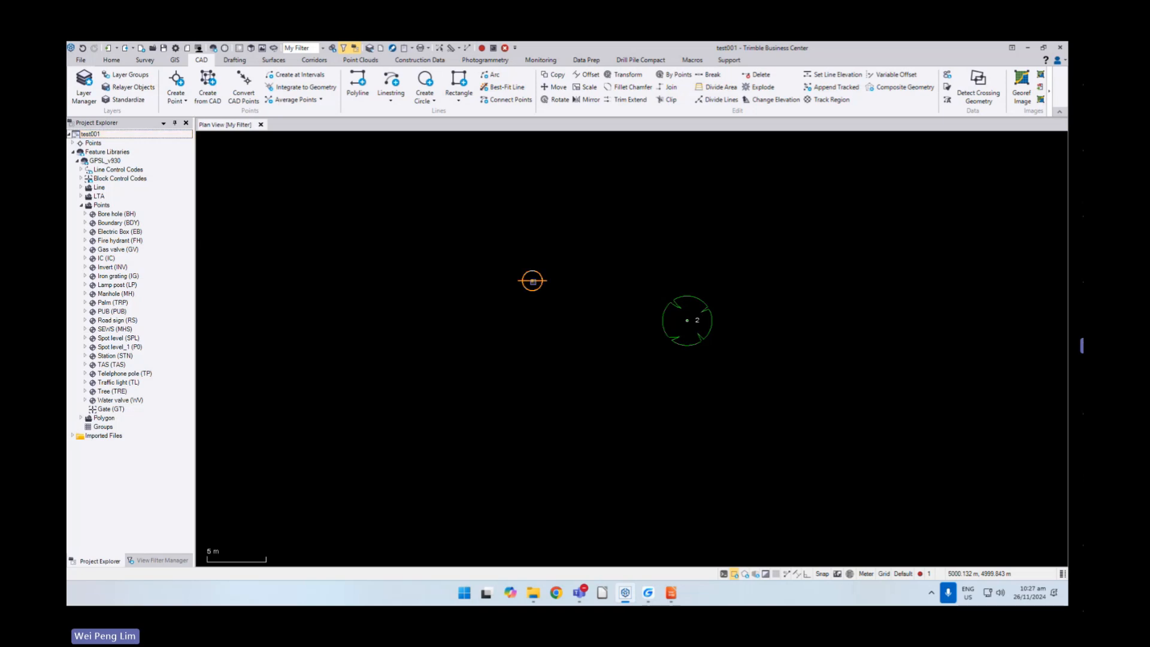
{"action": "right_click", "coordinate": [532, 281]}
{"action": "left_click", "coordinate": [573, 480]}
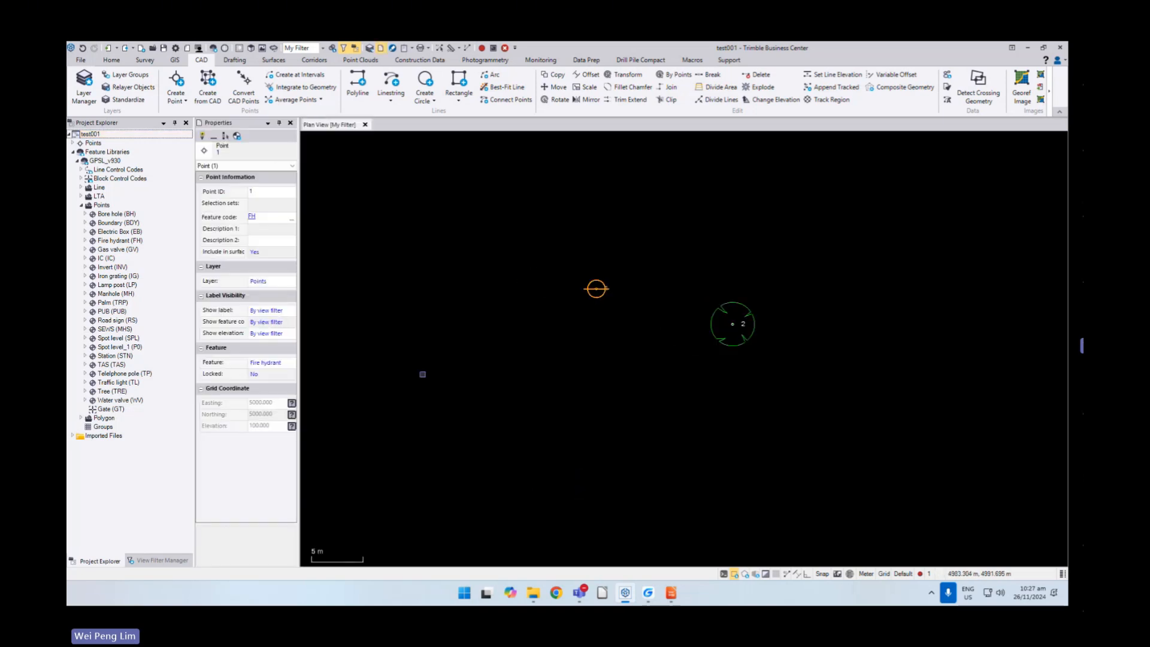
{"action": "left_click_drag", "start_coordinate": [301, 354], "coordinate": [308, 354]}
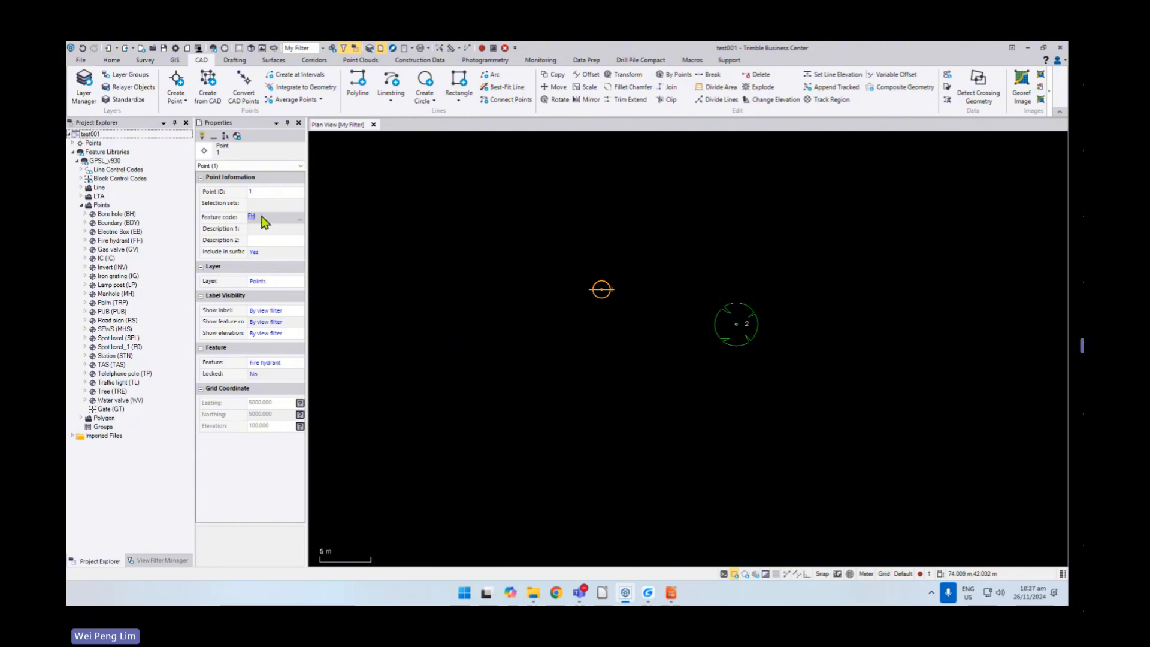
{"action": "left_click", "coordinate": [285, 218]}
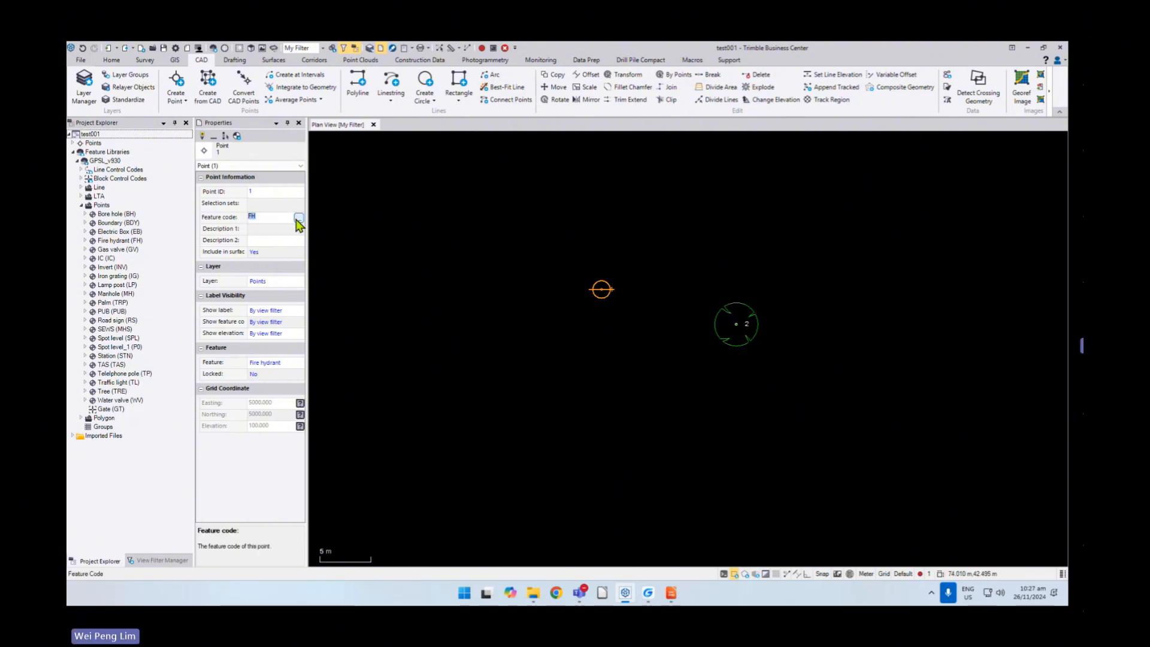
{"action": "left_click", "coordinate": [299, 218]}
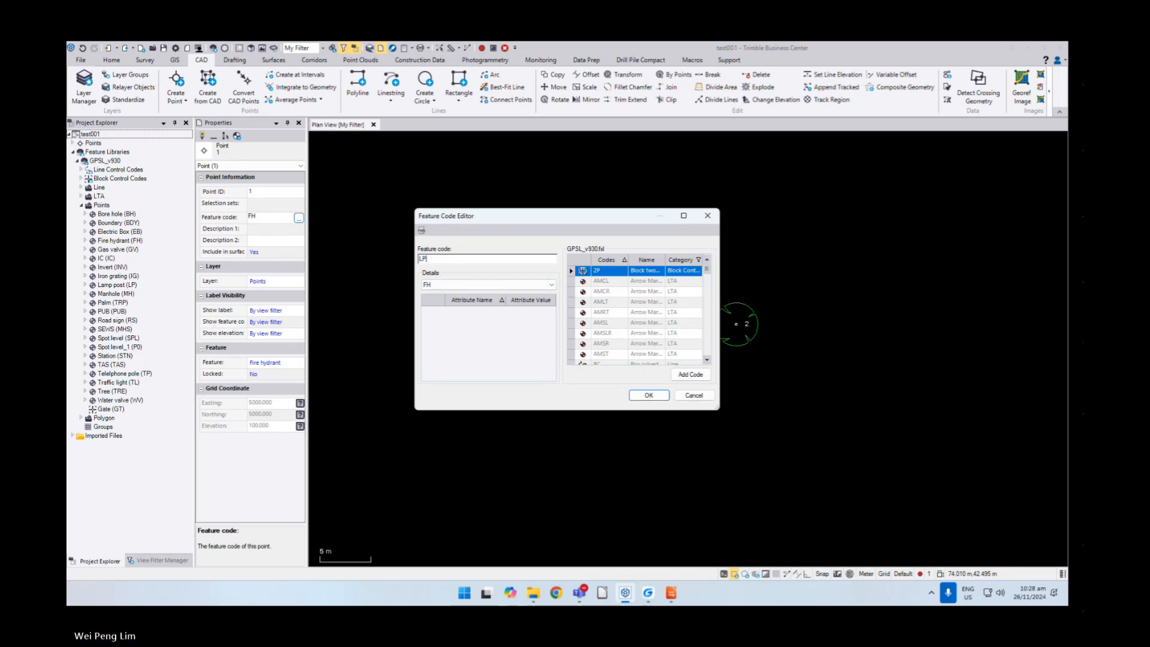
{"action": "left_click", "coordinate": [648, 395]}
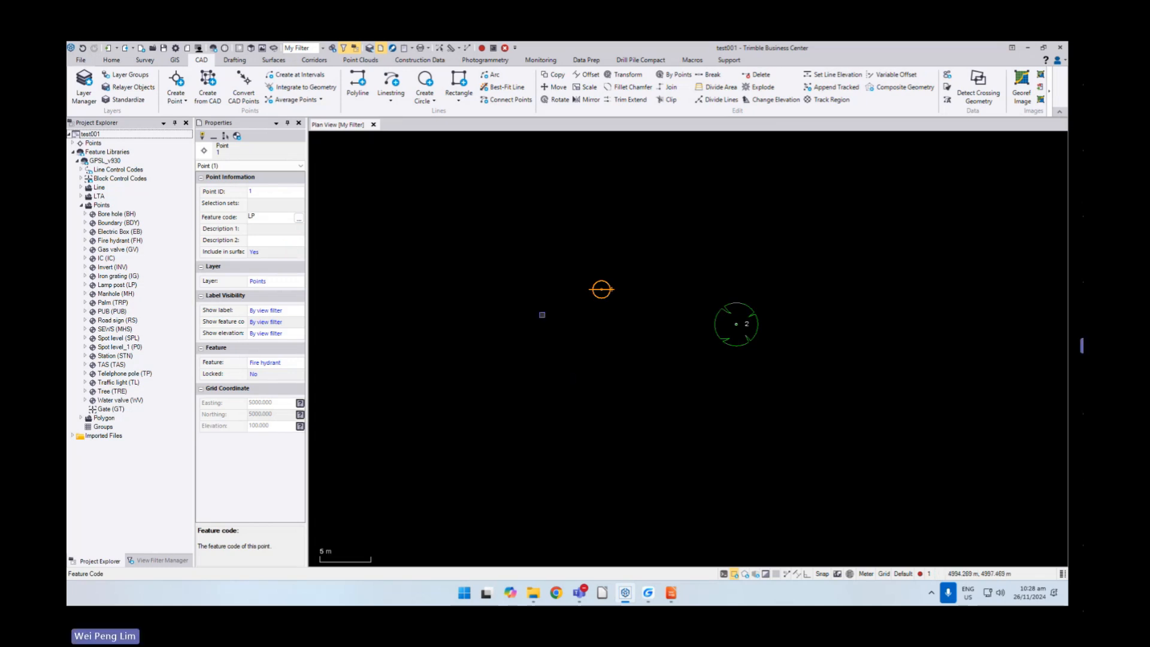
{"action": "left_click", "coordinate": [508, 310]}
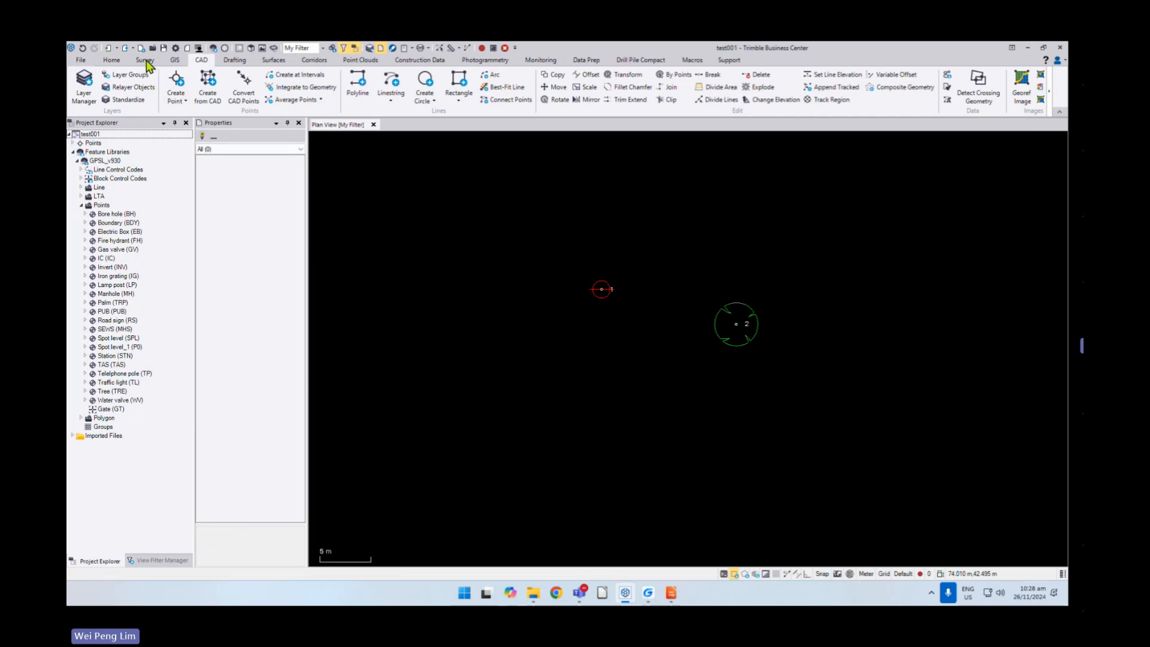
- Process the feature codes of the Keyed in Block source and close the point properties
{"action": "left_click", "coordinate": [146, 60]}
{"action": "left_click", "coordinate": [101, 76]}
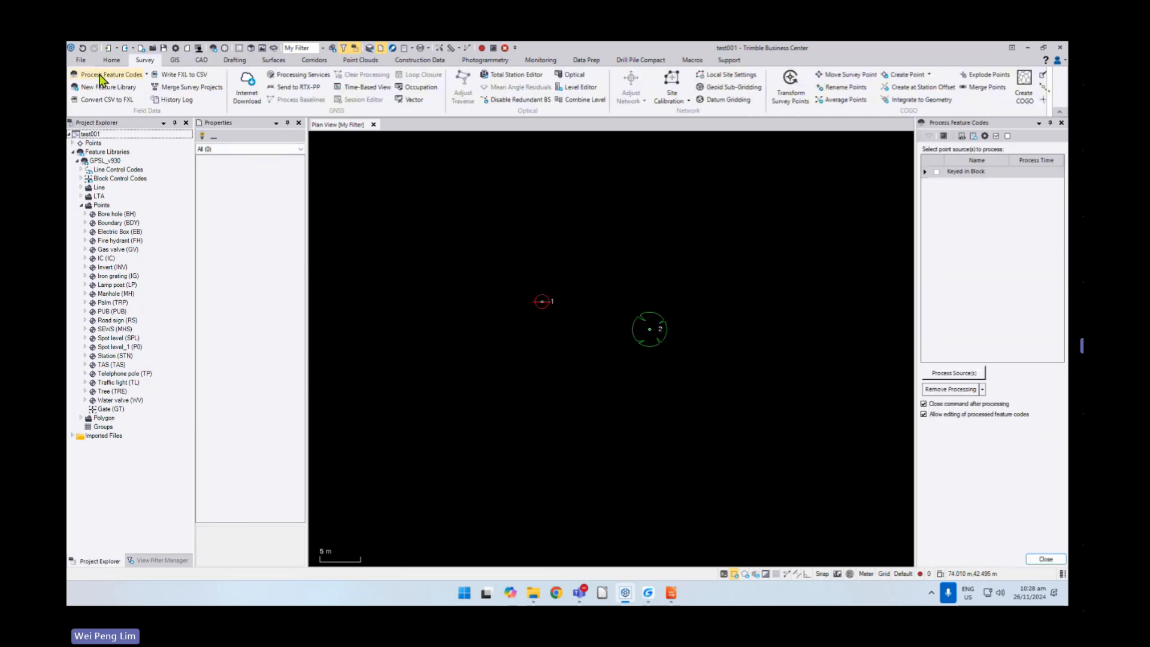
{"action": "left_click", "coordinate": [936, 173]}
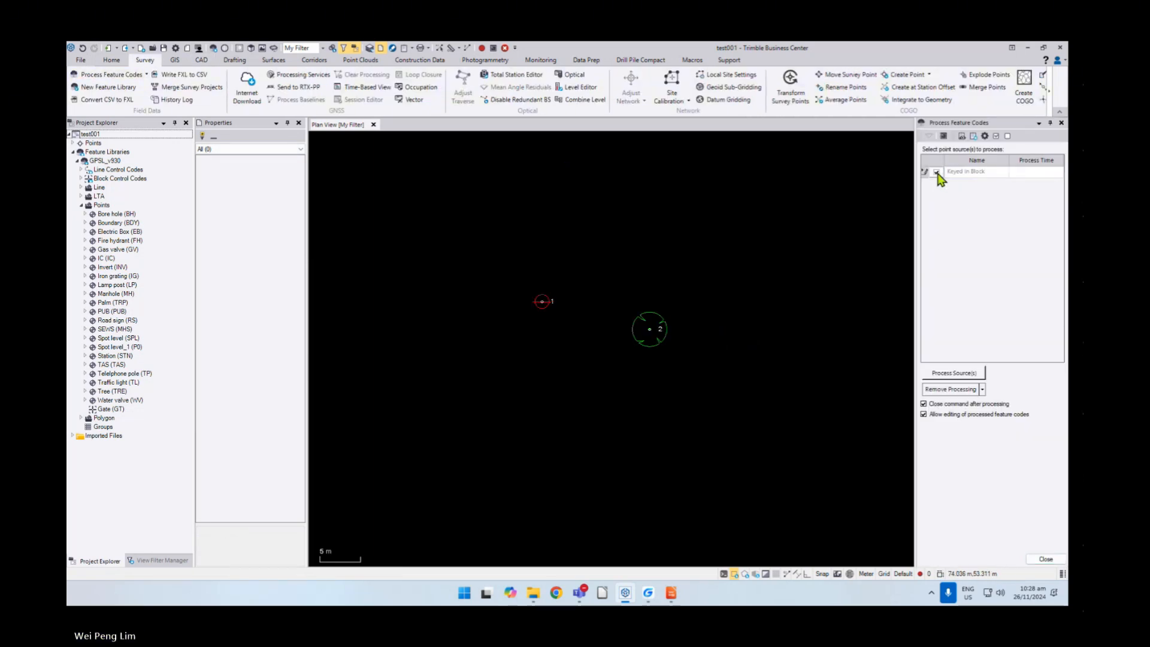
{"action": "left_click", "coordinate": [950, 374]}
{"action": "scroll", "coordinate": [628, 328], "scroll_direction": "up", "scroll_amount": 3}
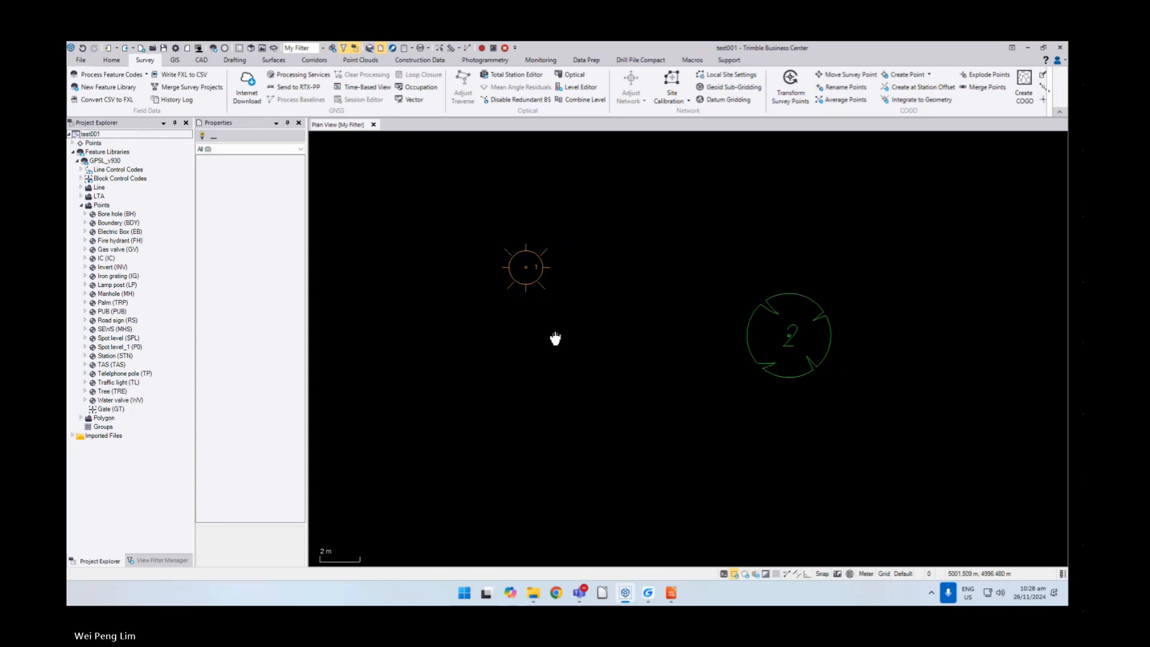
{"action": "left_click", "coordinate": [299, 123]}
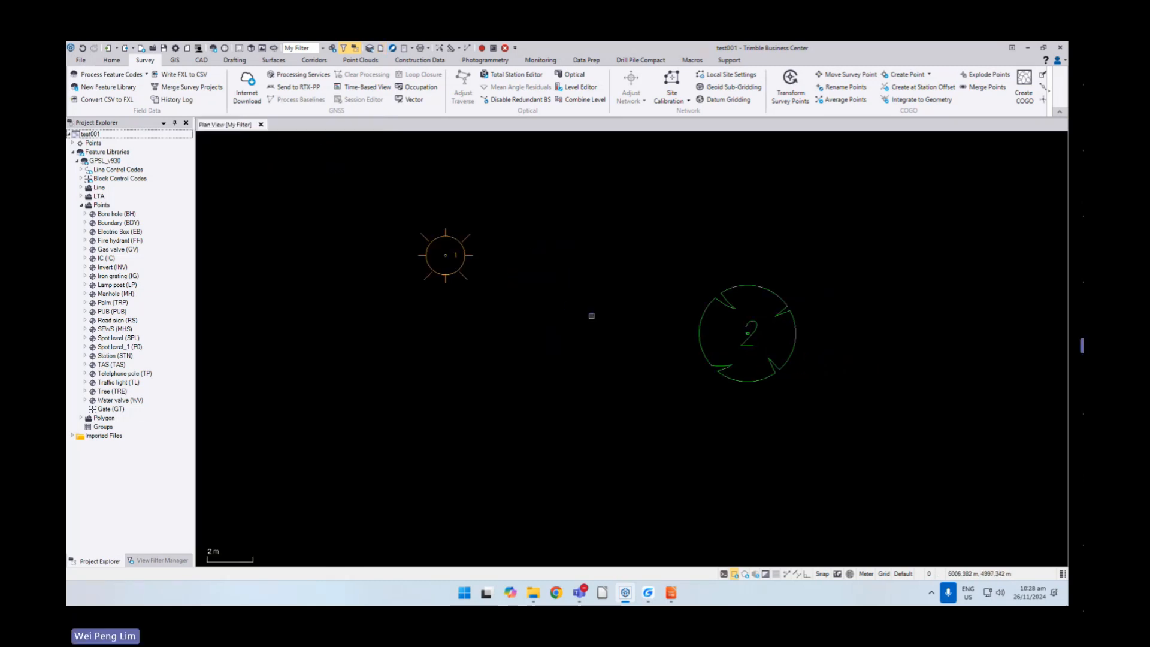
- Review the Line feature codes and Line Control Codes in the GPSL_v930 library
{"action": "scroll", "coordinate": [591, 316], "scroll_direction": "down", "scroll_amount": 3}
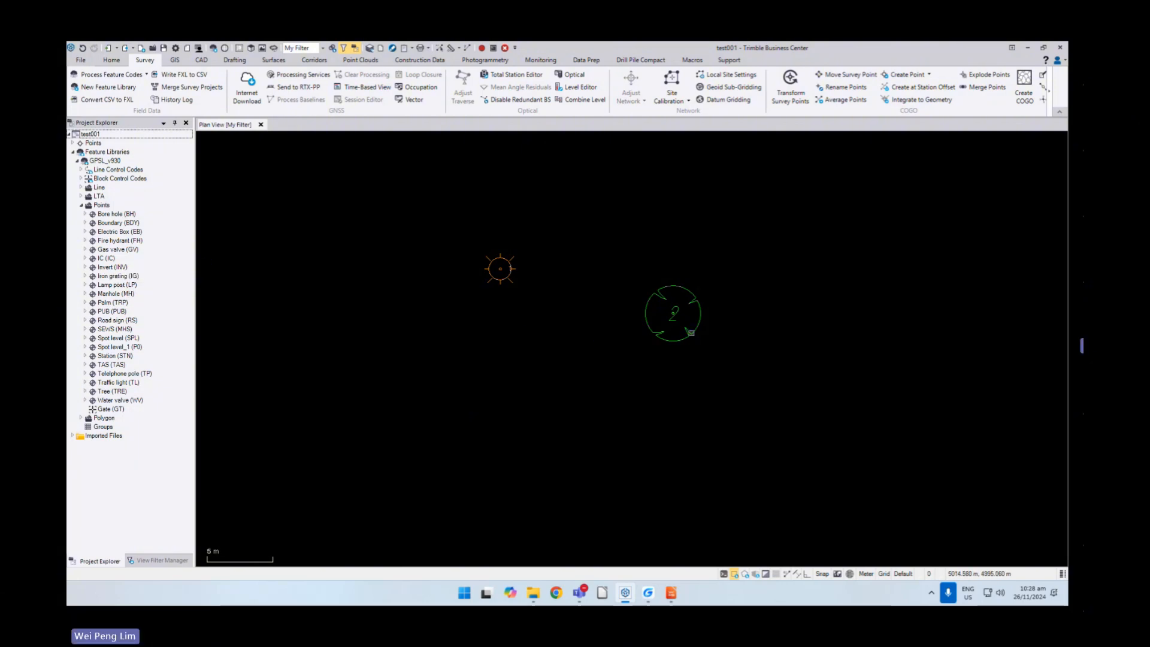
{"action": "scroll", "coordinate": [585, 293], "scroll_direction": "down", "scroll_amount": 1}
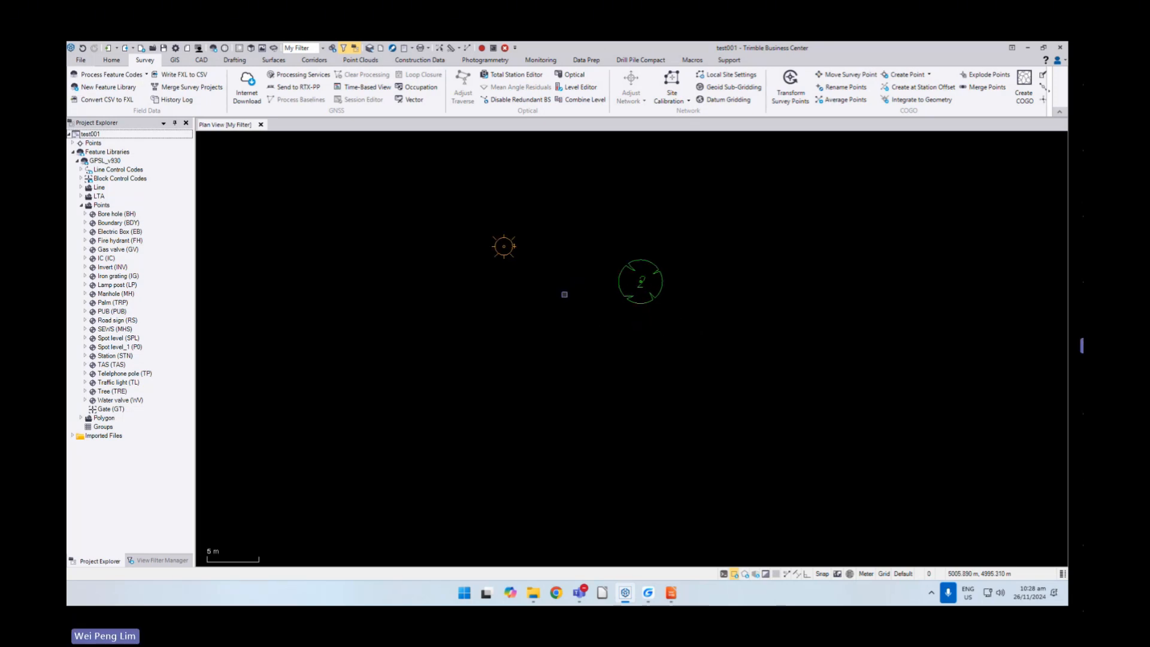
{"action": "left_click", "coordinate": [82, 188]}
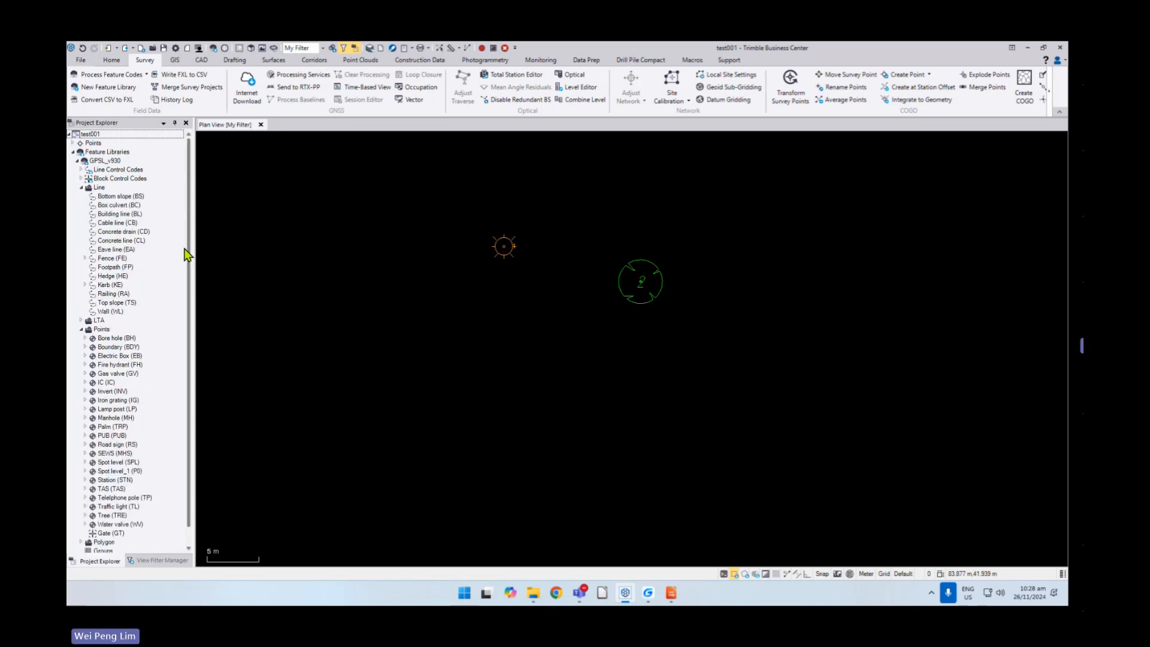
{"action": "scroll", "coordinate": [578, 285], "scroll_direction": "down", "scroll_amount": 1}
{"action": "scroll", "coordinate": [578, 285], "scroll_direction": "up", "scroll_amount": 2}
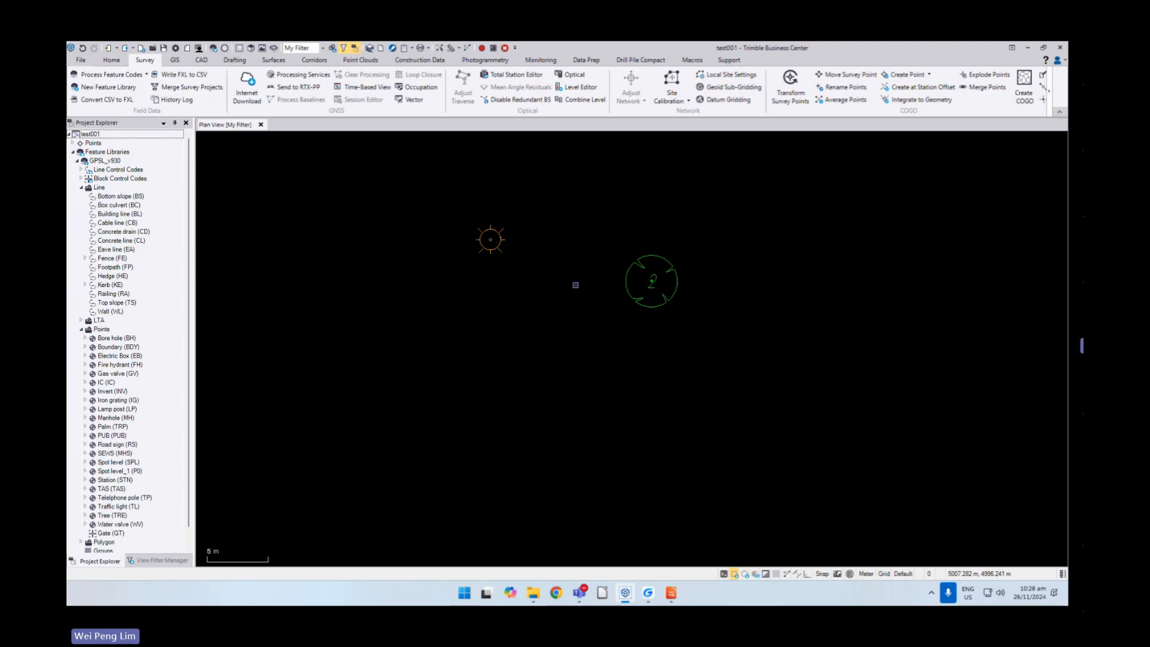
{"action": "left_click", "coordinate": [81, 188]}
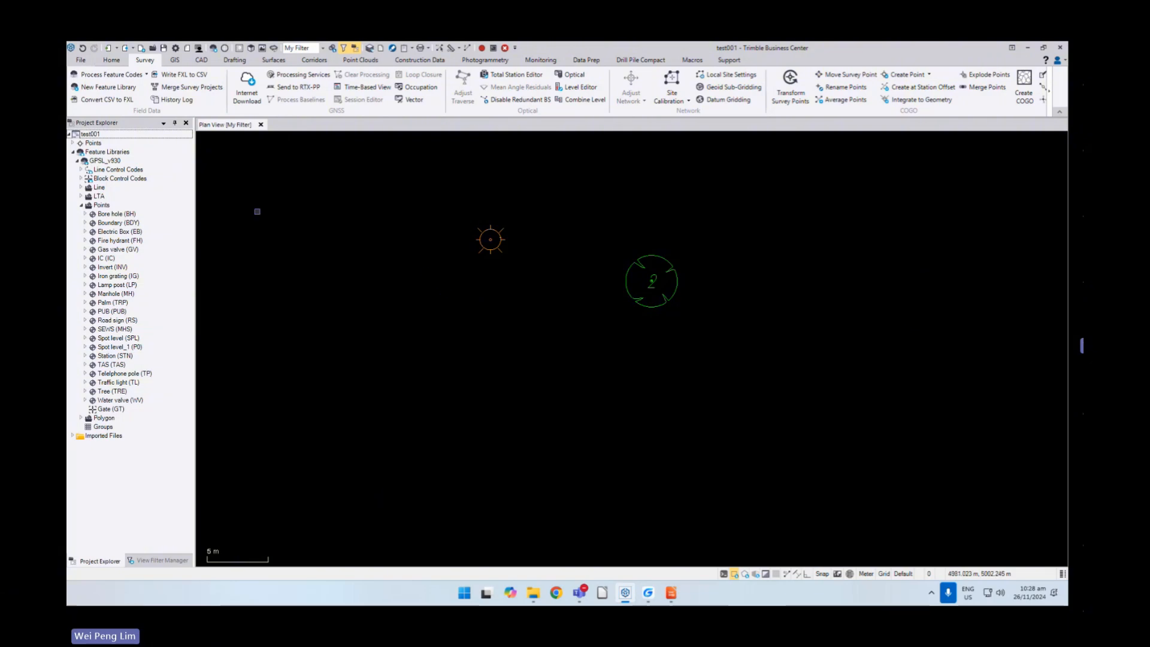
{"action": "left_click", "coordinate": [81, 170]}
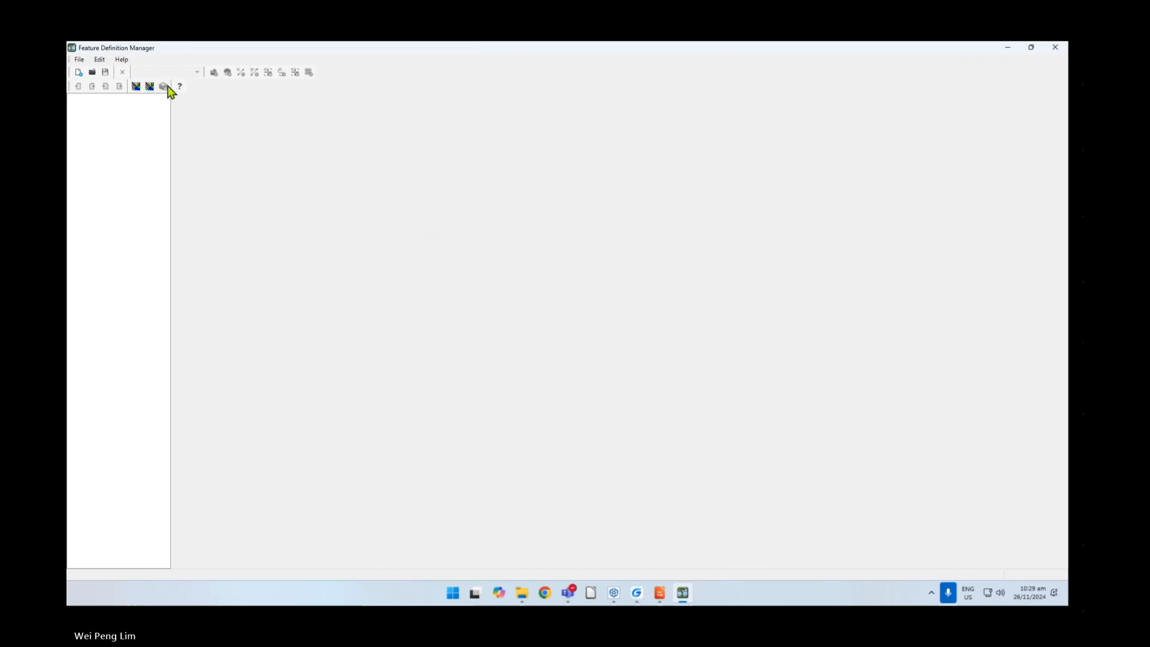
- Open the feature library GPSL_v930.fxl from the TBC Webinars folder in Feature Definition Manager
{"action": "left_click", "coordinate": [92, 72]}
{"action": "left_click", "coordinate": [252, 201]}
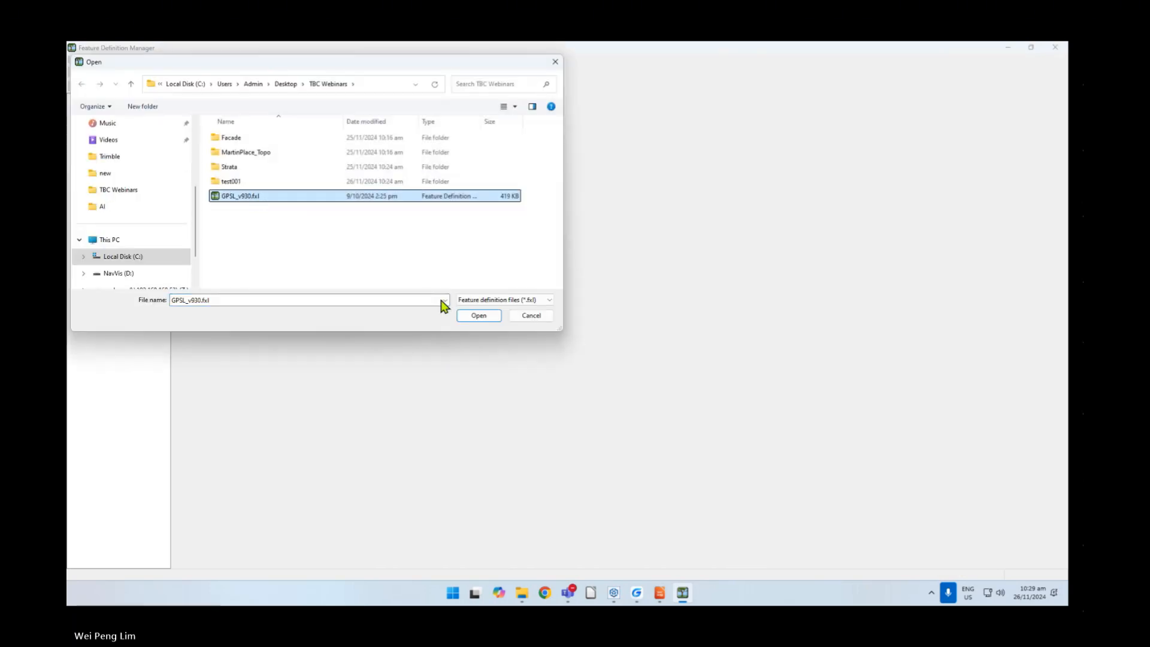
{"action": "left_click", "coordinate": [477, 317]}
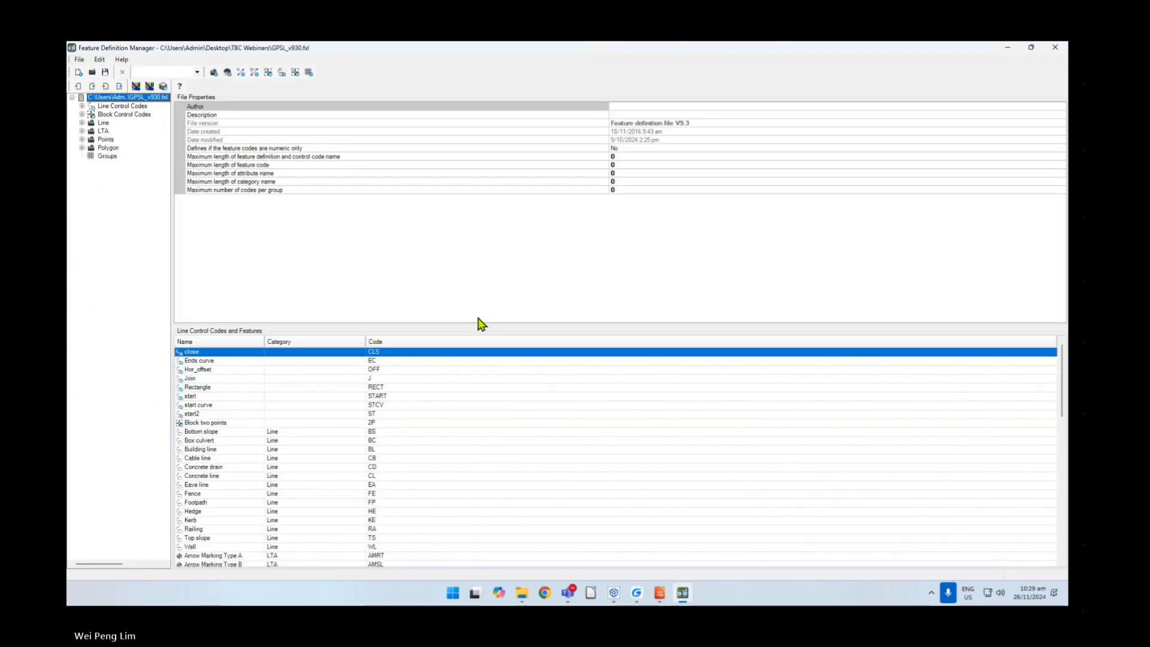
- Examine the codes and actions of the line control codes close, Ends curve, start and start2
{"action": "left_click", "coordinate": [83, 106]}
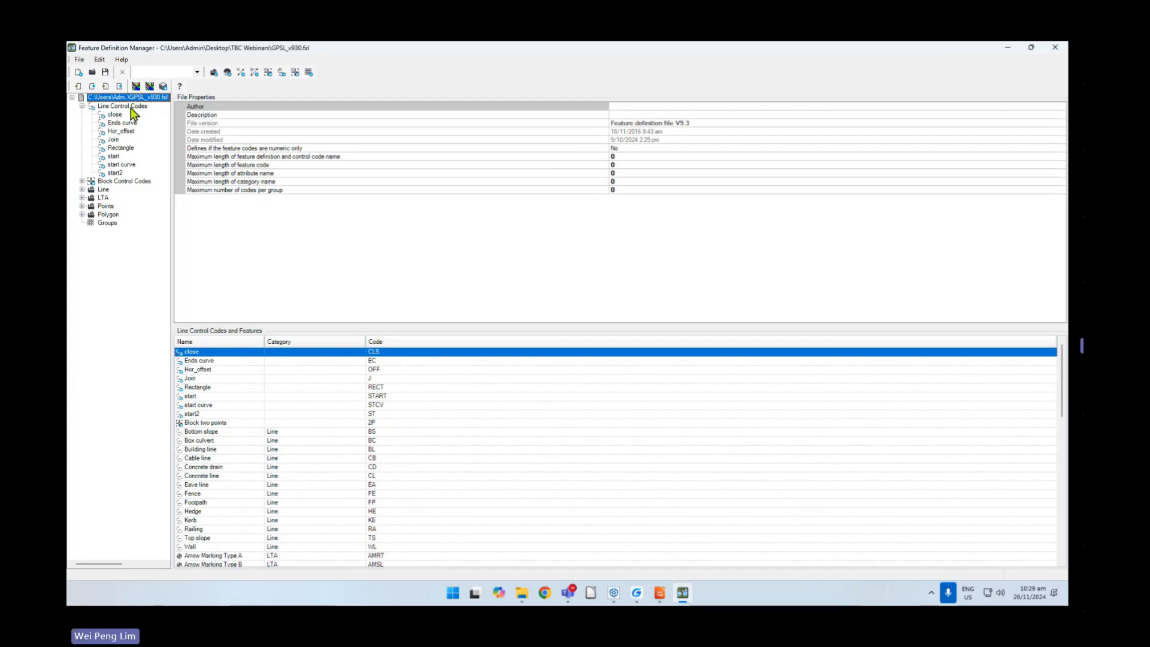
{"action": "left_click", "coordinate": [117, 115]}
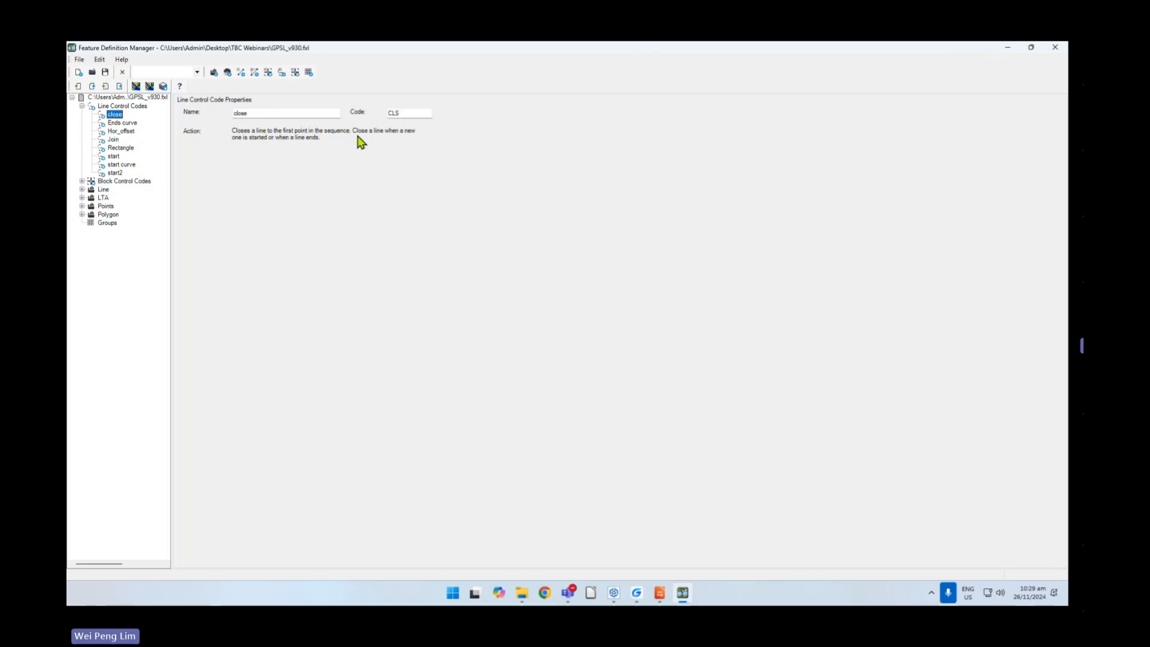
{"action": "left_click", "coordinate": [126, 123]}
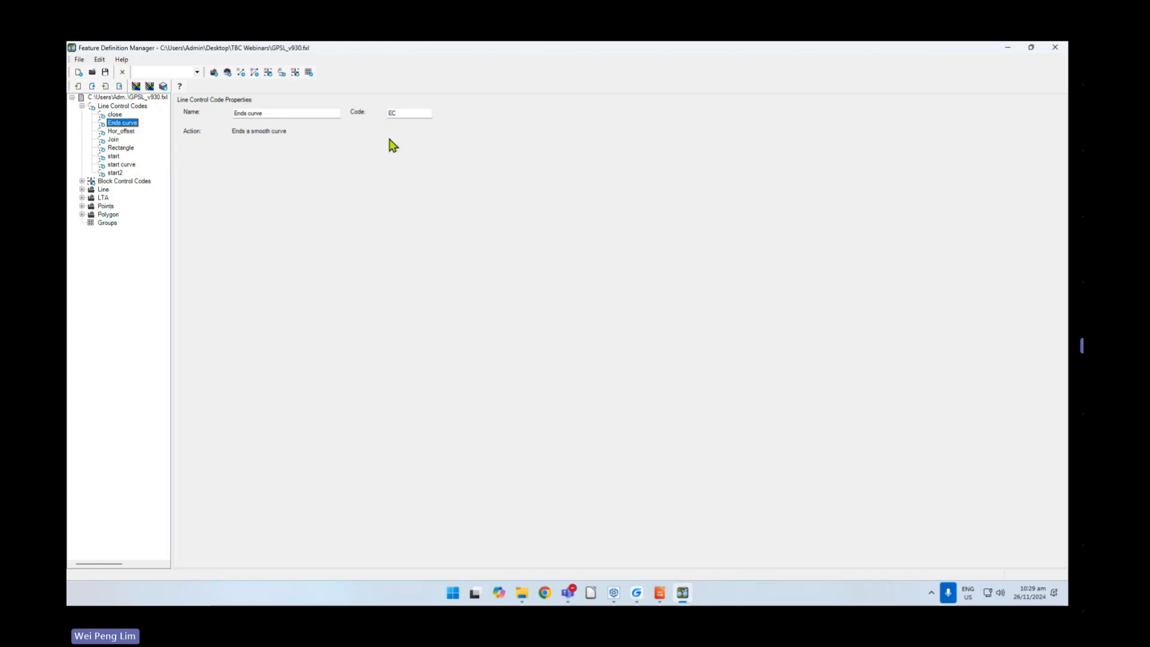
{"action": "left_click", "coordinate": [114, 156]}
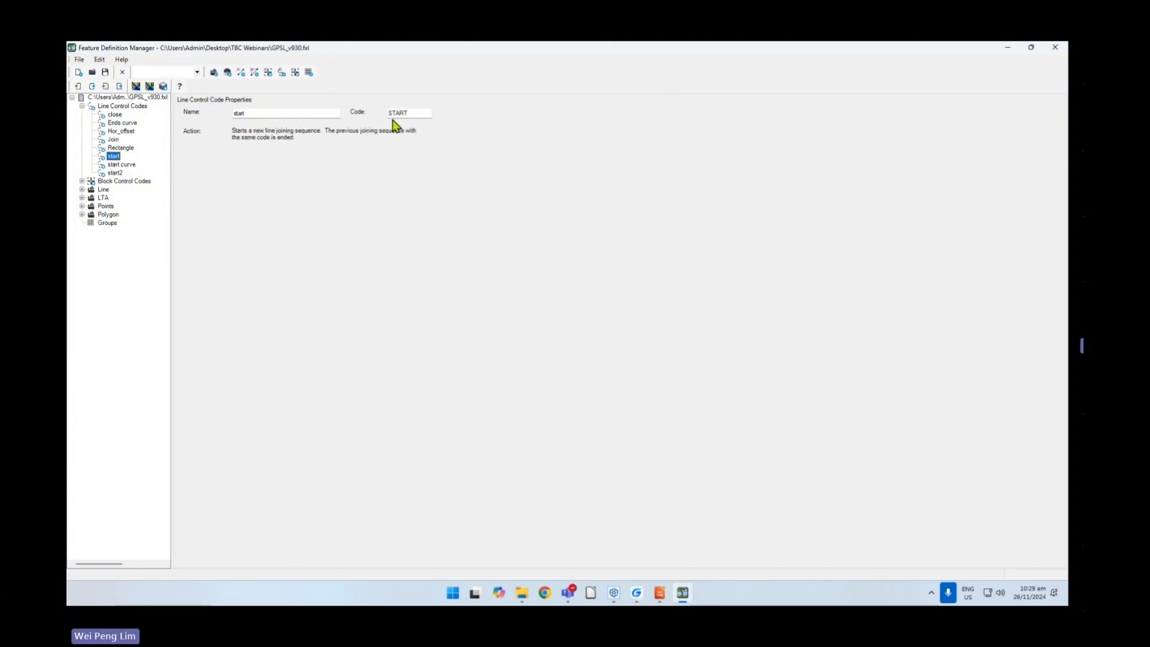
{"action": "left_click", "coordinate": [114, 173]}
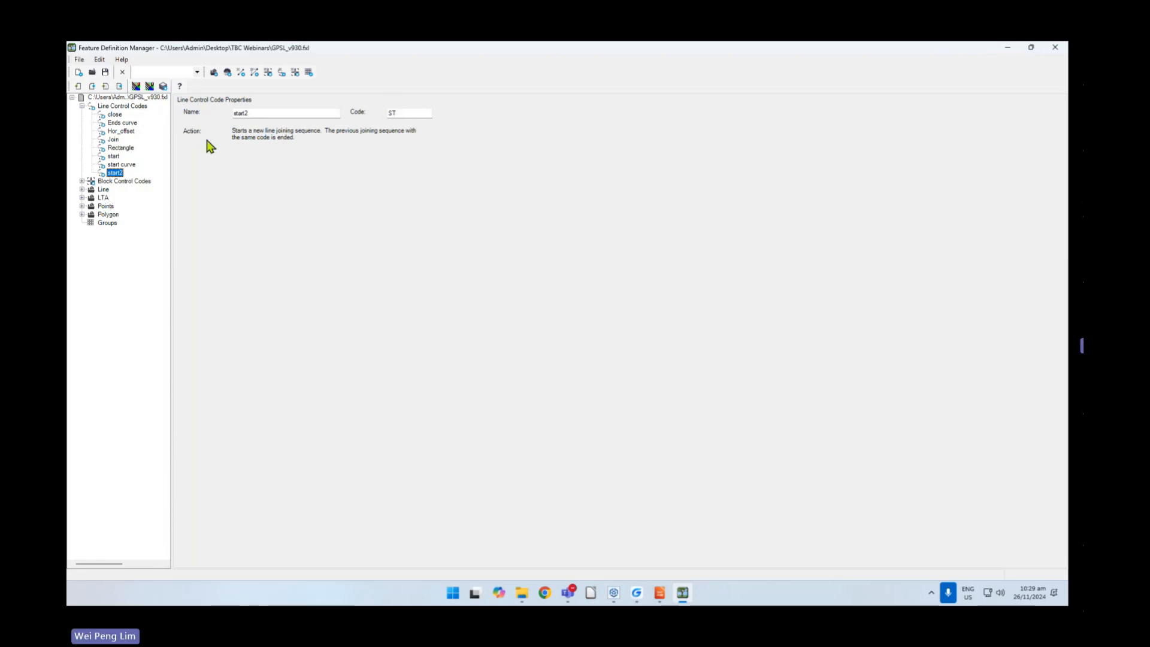
- Close Feature Definition Manager and create a point coded KE ST at about easting 4992.397, northing 4993.462
{"action": "left_click", "coordinate": [1054, 48]}
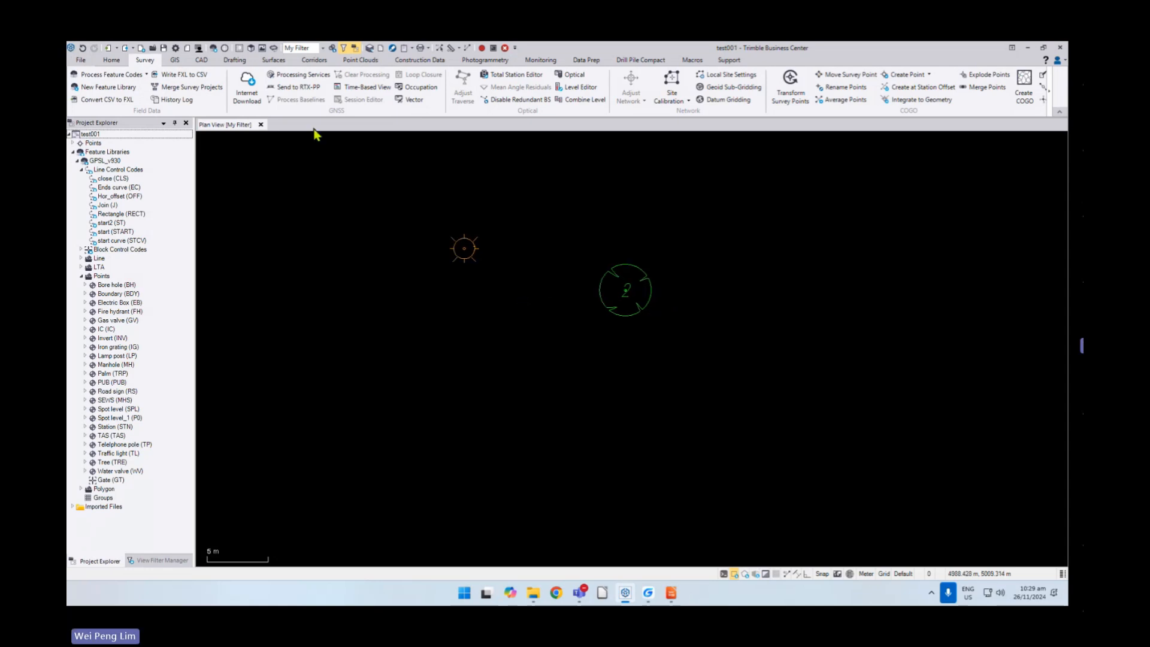
{"action": "left_click", "coordinate": [201, 60]}
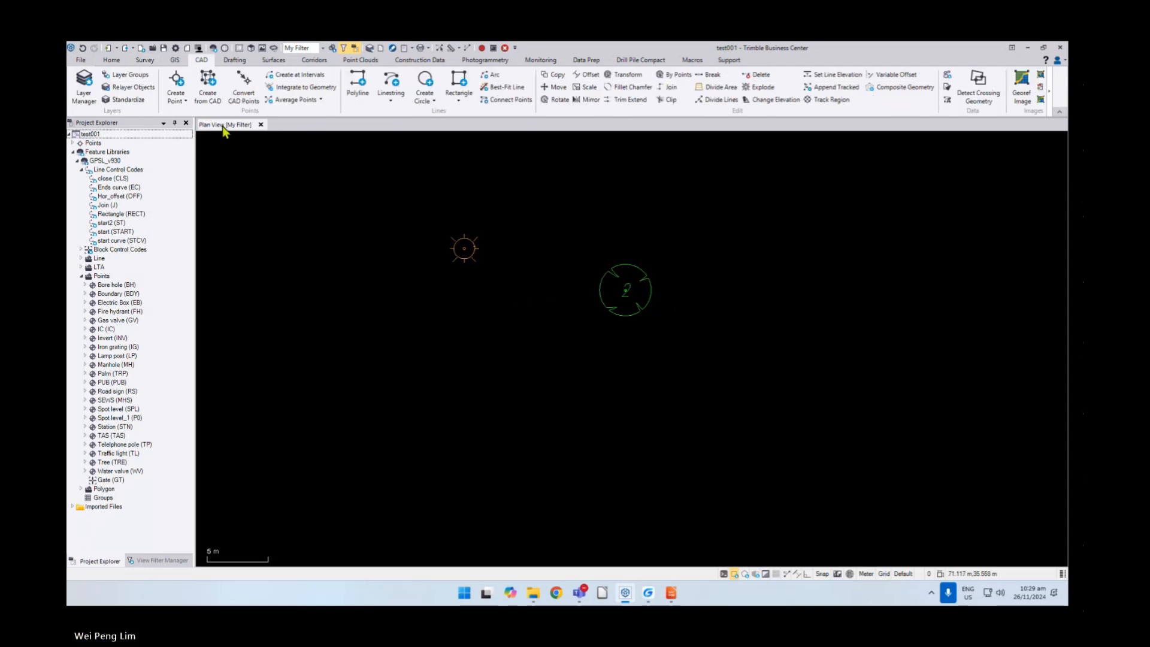
{"action": "left_click", "coordinate": [176, 81]}
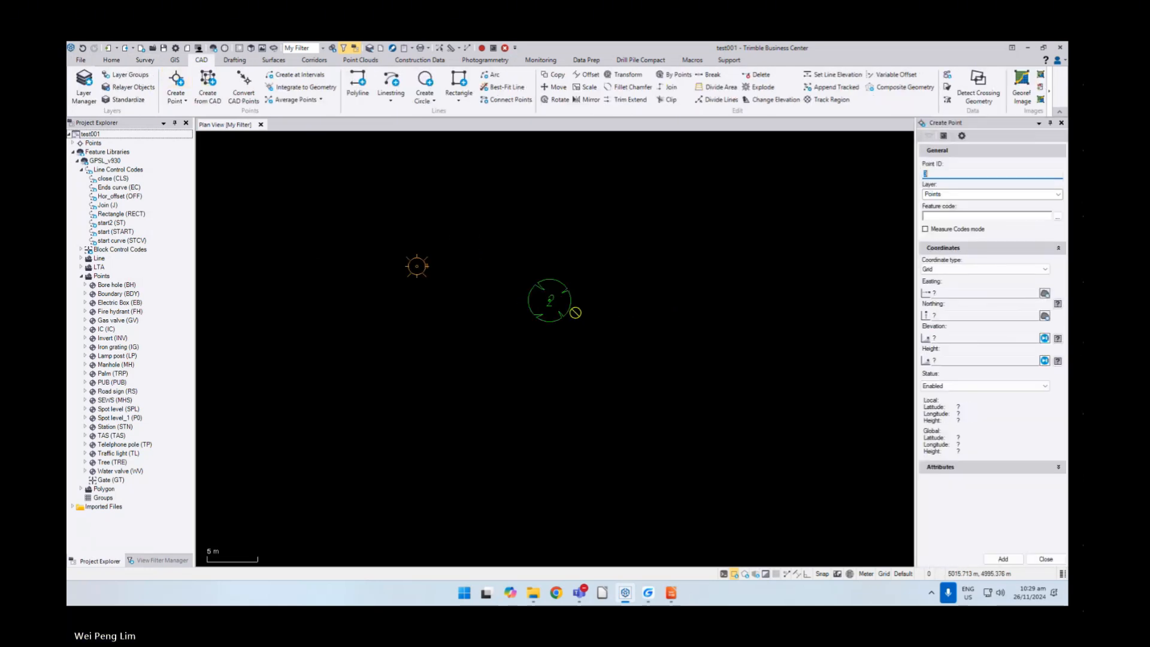
{"action": "left_click", "coordinate": [961, 216]}
{"action": "type", "text": "KE ST"}
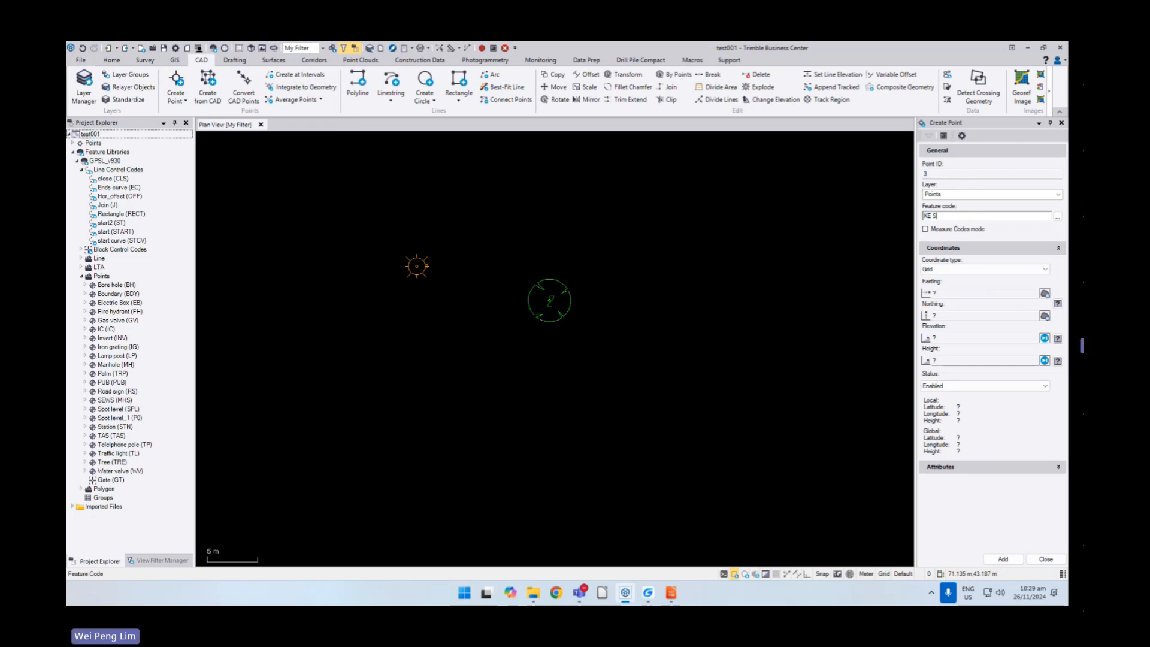
{"action": "left_click", "coordinate": [941, 292]}
{"action": "left_click", "coordinate": [340, 331]}
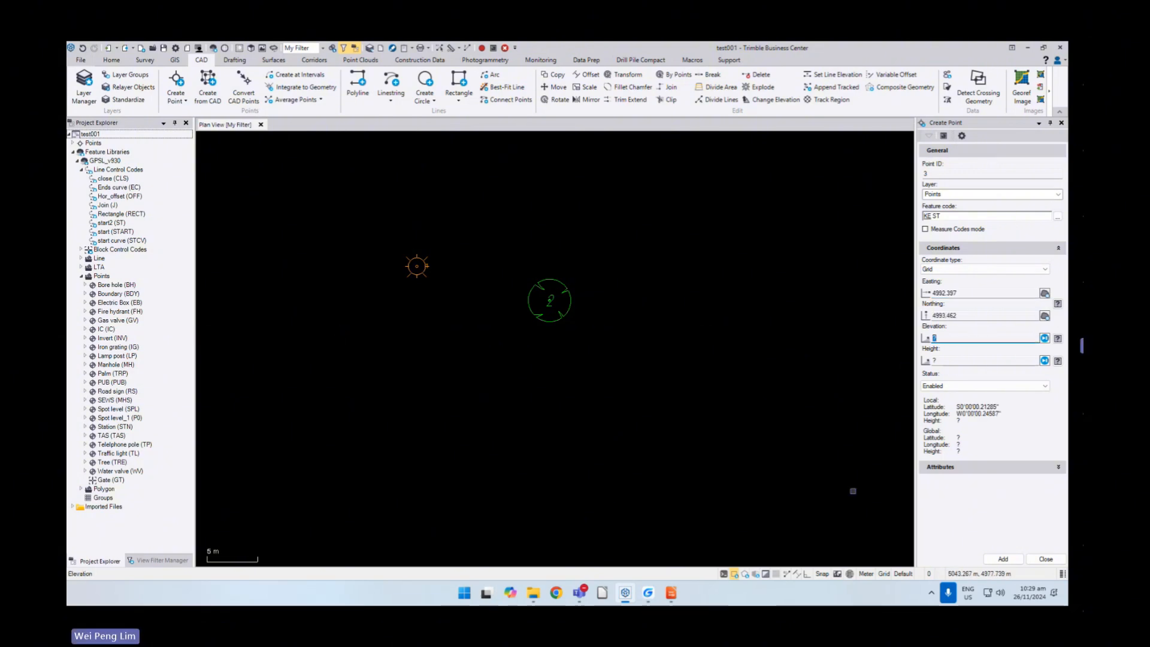
{"action": "left_click", "coordinate": [1002, 559]}
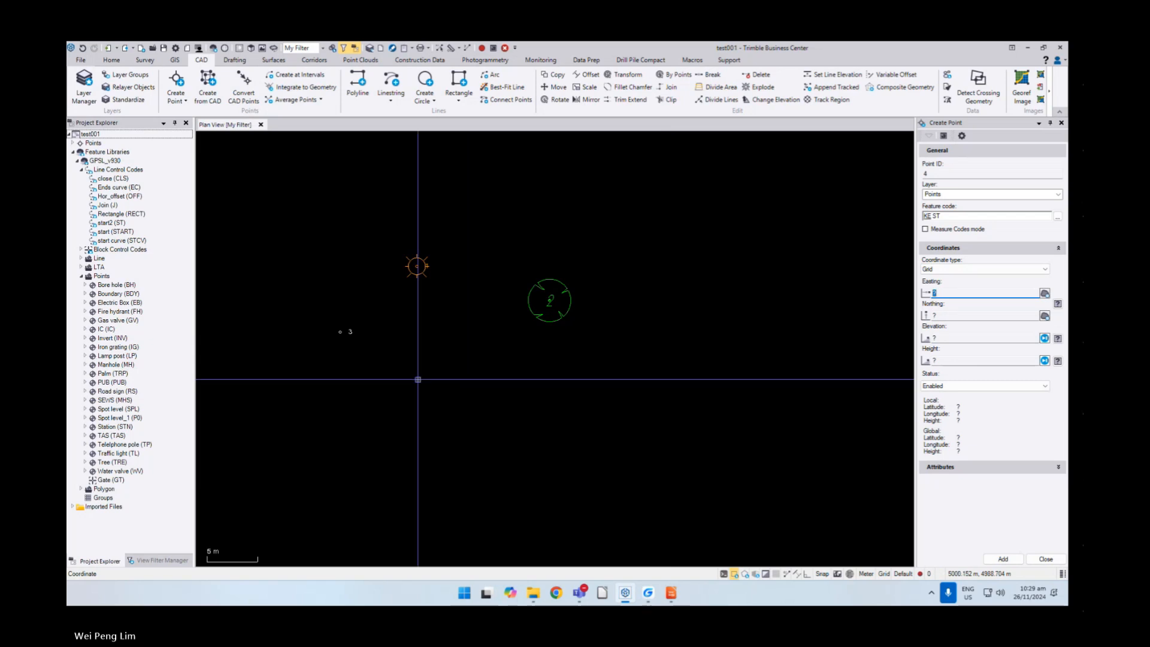
- Turn on feature code labels for points in the My Filter view filter
{"action": "left_click", "coordinate": [144, 561]}
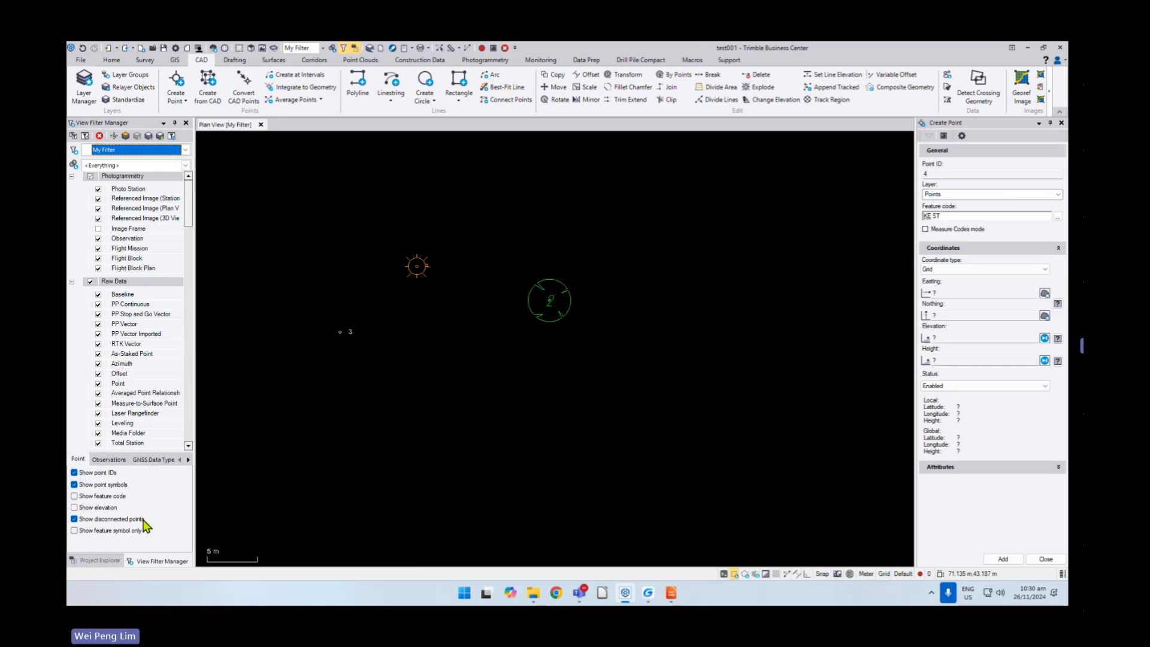
{"action": "left_click", "coordinate": [75, 496]}
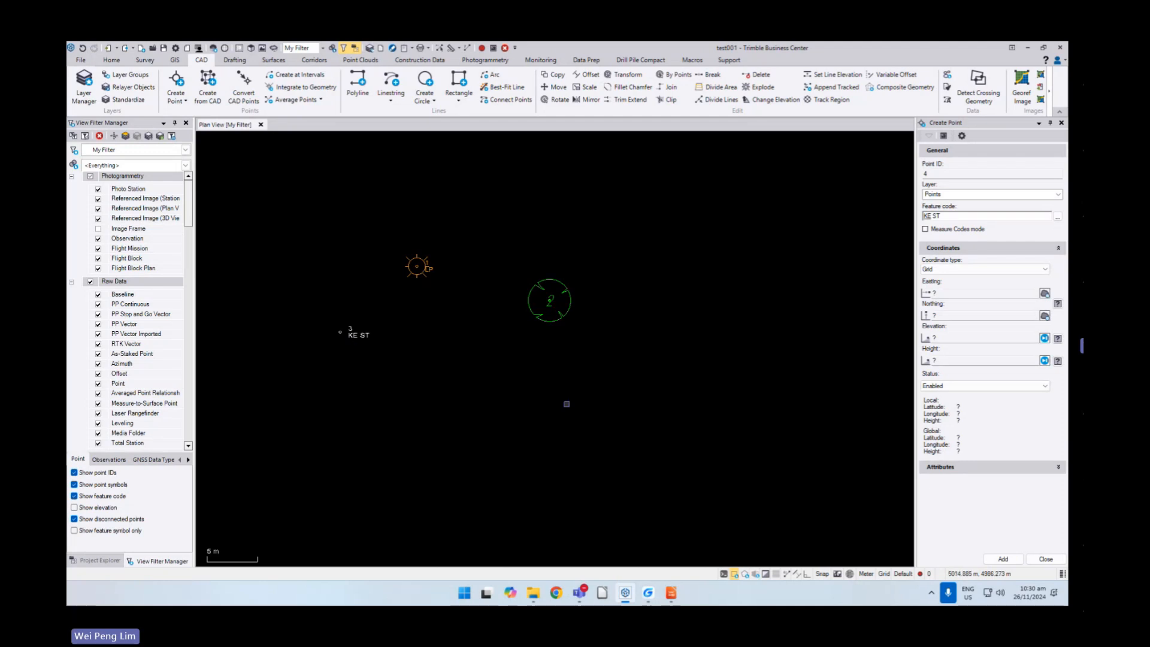
{"action": "middle_click_drag", "start_coordinate": [418, 362], "coordinate": [489, 309]}
{"action": "scroll", "coordinate": [498, 261], "scroll_direction": "up", "scroll_amount": 1}
{"action": "scroll", "coordinate": [498, 260], "scroll_direction": "down", "scroll_amount": 1}
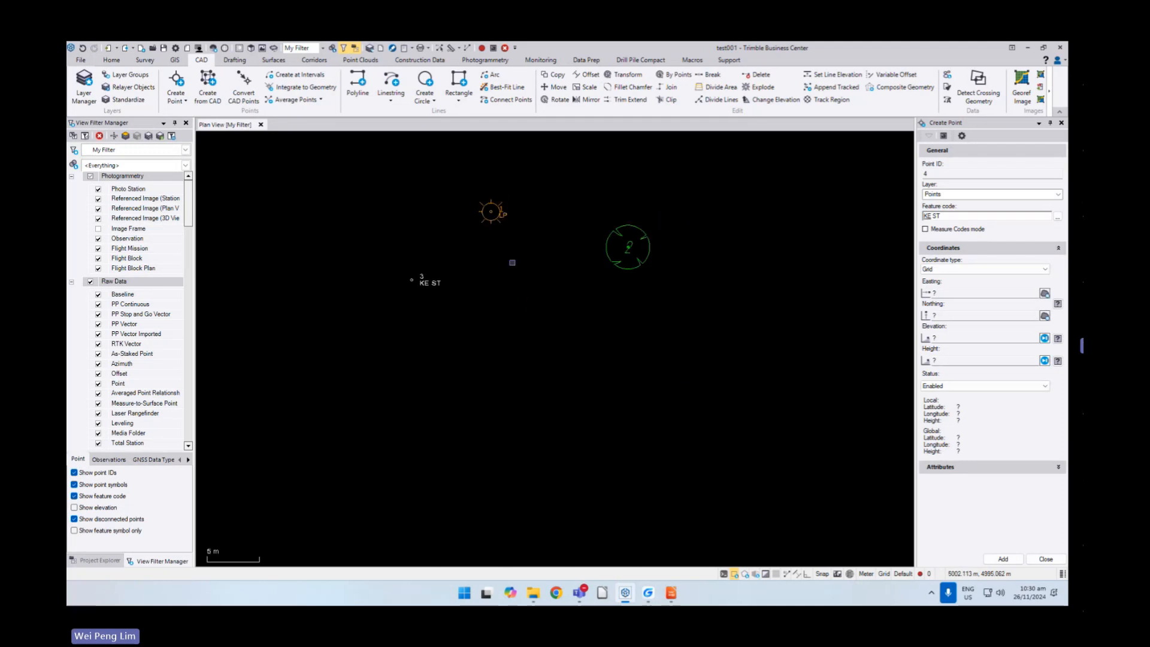
- Create a point coded KE STCV southeast of the KE ST point, at about easting 5015.4, northing 4986.0
{"action": "left_click", "coordinate": [955, 216]}
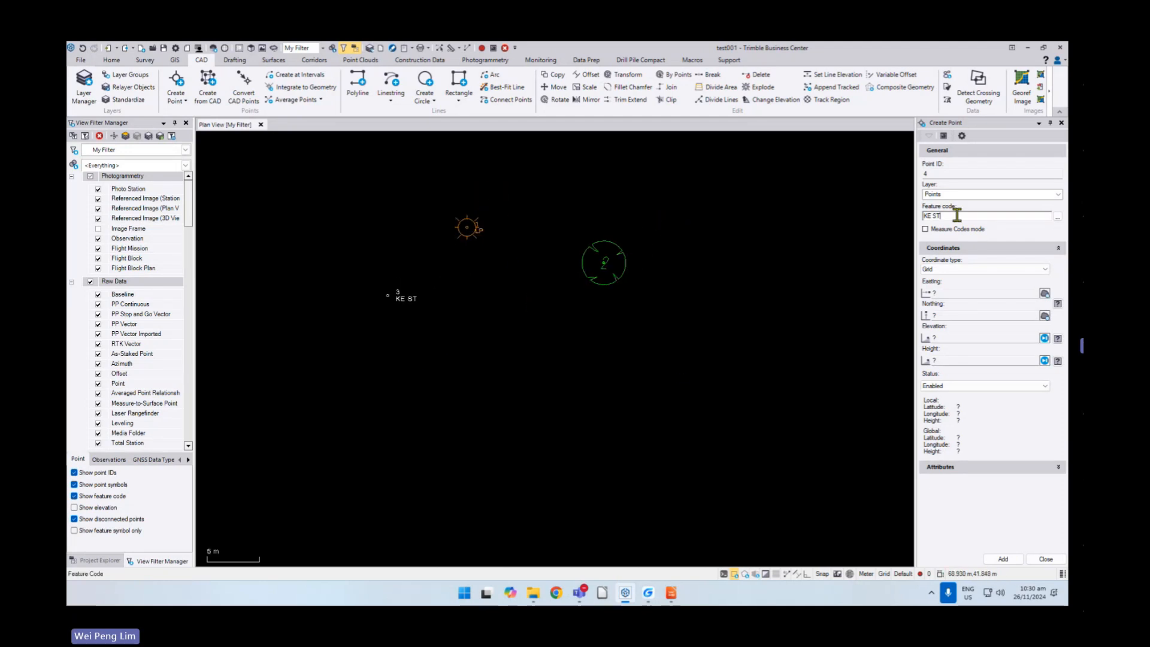
{"action": "key", "text": "BackSpace"}
{"action": "key", "text": "BackSpace"}
{"action": "key", "text": "BackSpace"}
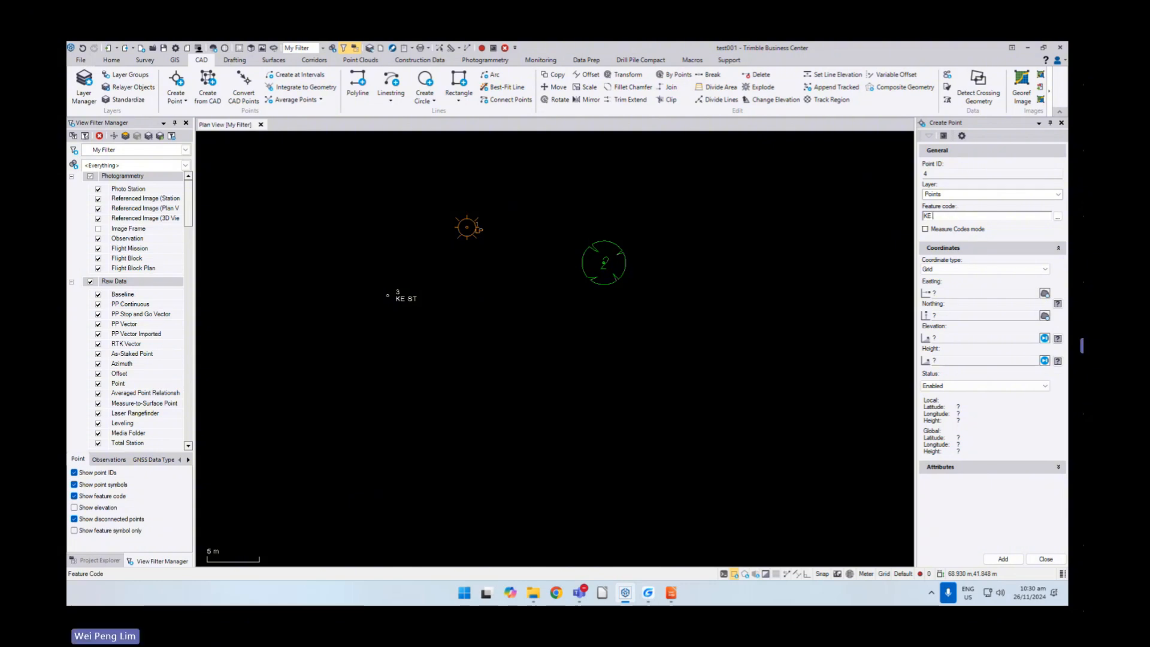
{"action": "type", "text": "STCV"}
{"action": "left_click", "coordinate": [952, 292]}
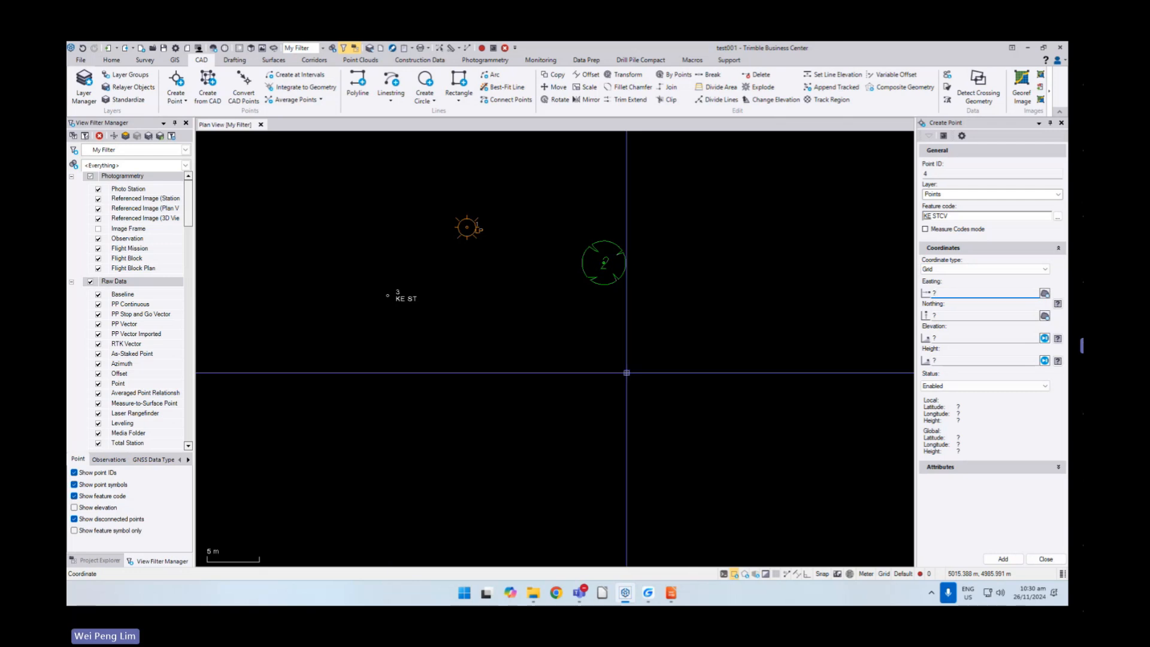
{"action": "left_click", "coordinate": [626, 373]}
{"action": "left_click", "coordinate": [1002, 558]}
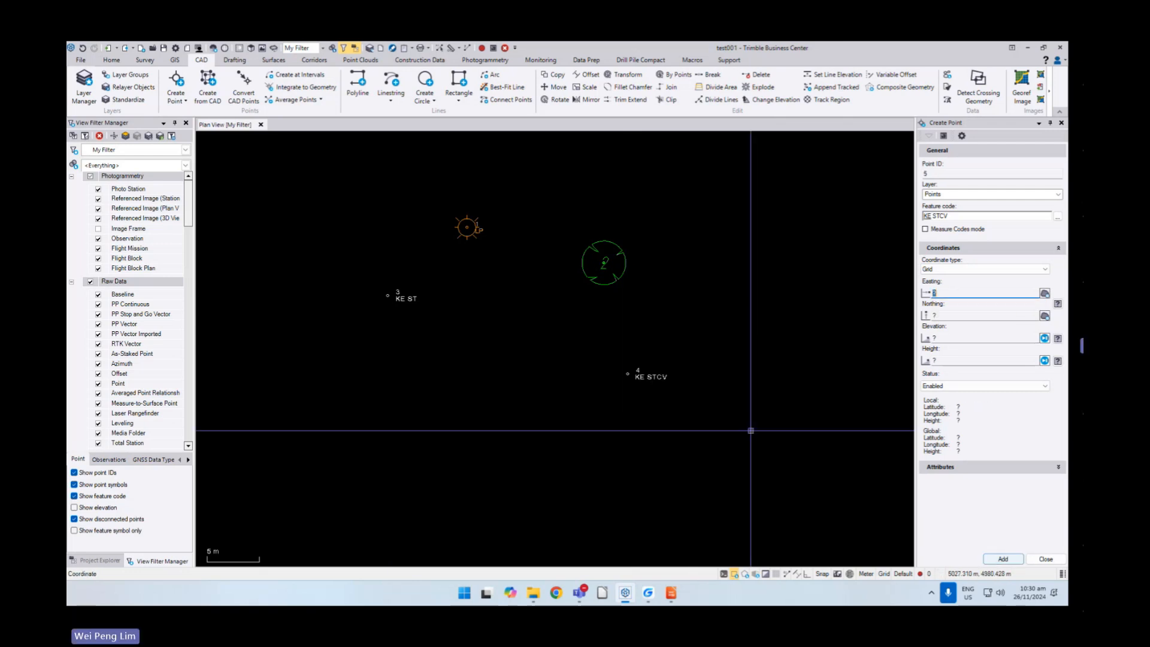
- Create a point coded KE east of the KE STCV point, at about easting 5026.709, northing 4986.843
{"action": "middle_click_drag", "start_coordinate": [743, 388], "coordinate": [632, 367]}
{"action": "left_click", "coordinate": [956, 215]}
{"action": "key", "text": "BackSpace"}
{"action": "key", "text": "BackSpace"}
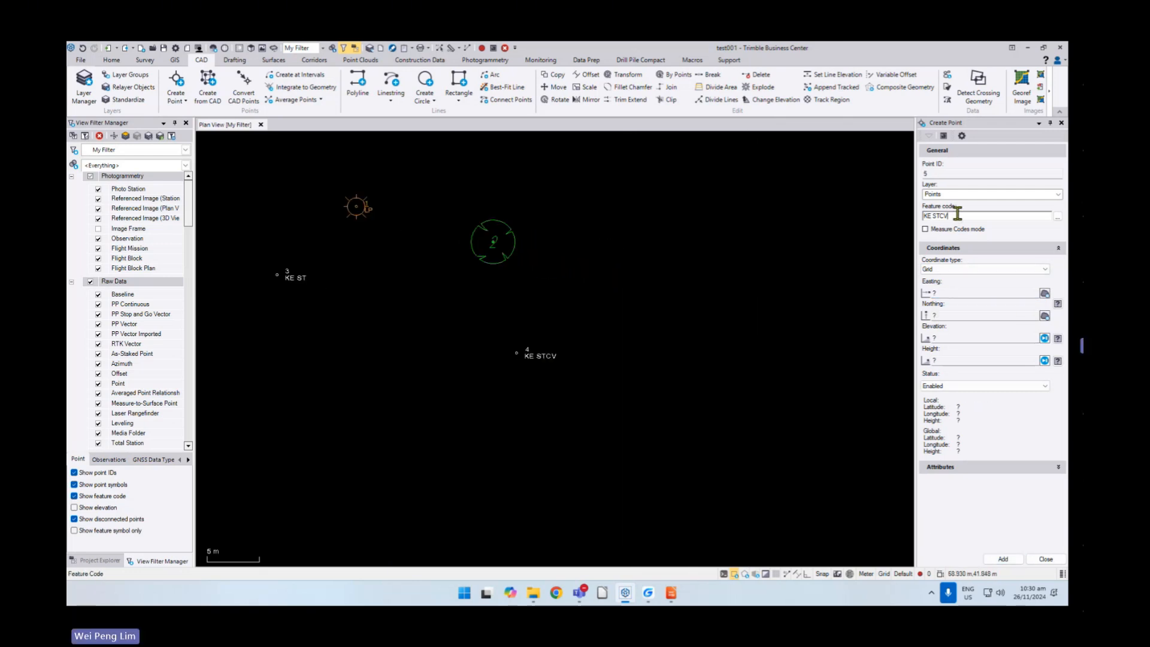
{"action": "key", "text": "BackSpace"}
{"action": "key", "text": "BackSpace"}
{"action": "key", "text": "BackSpace"}
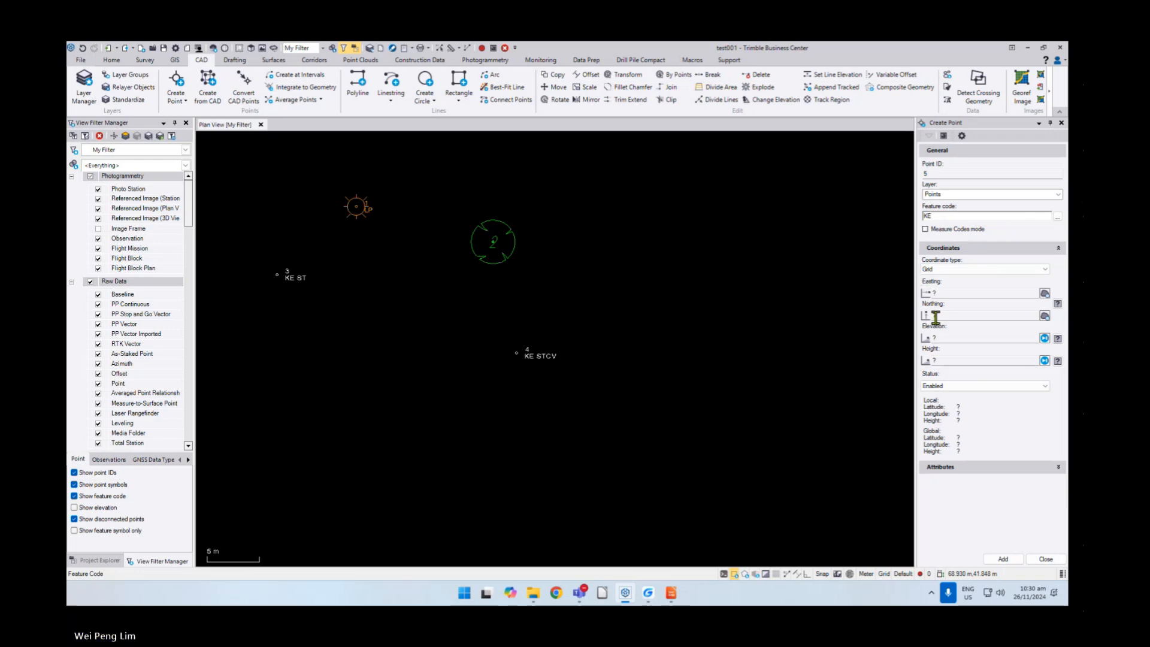
{"action": "left_click", "coordinate": [951, 294]}
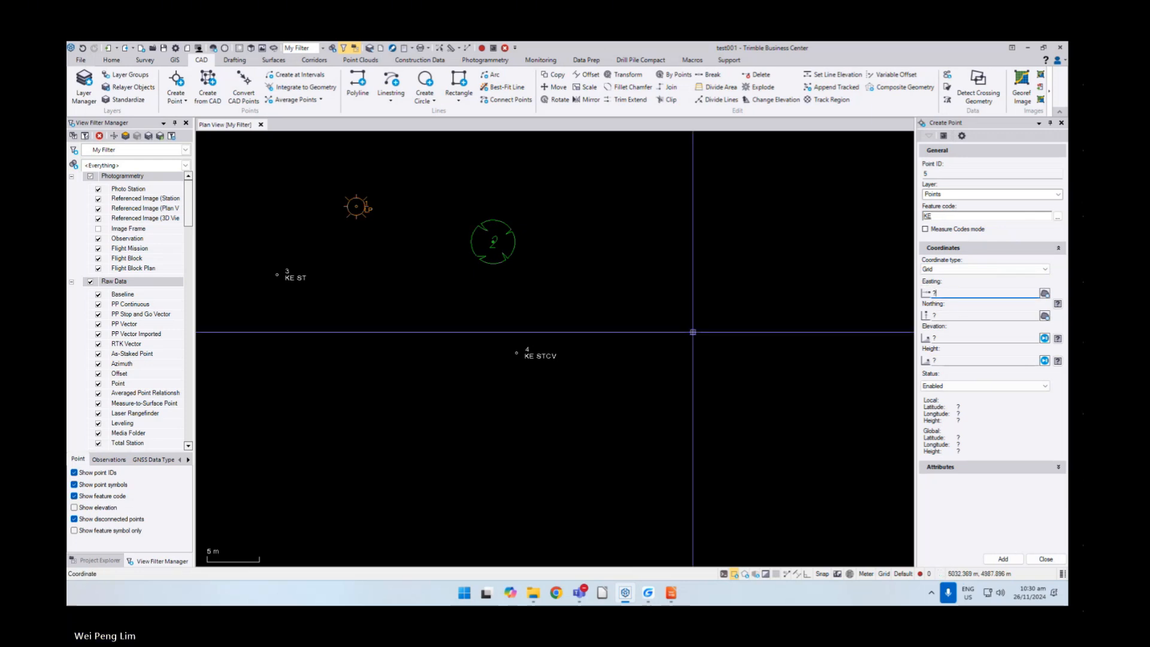
{"action": "left_click", "coordinate": [634, 343]}
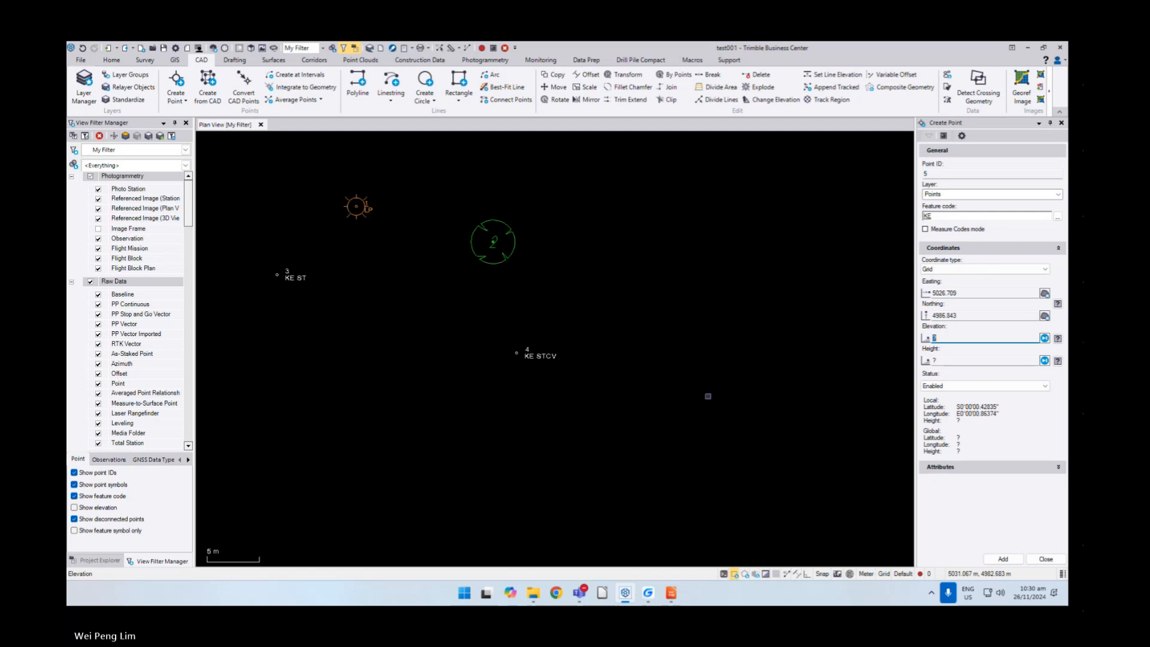
{"action": "left_click", "coordinate": [1001, 558]}
- Create a point coded KE EC northeast of the plain KE point, at about easting 5033, northing 4993
{"action": "left_click", "coordinate": [940, 216]}
{"action": "type", "text": "EC"}
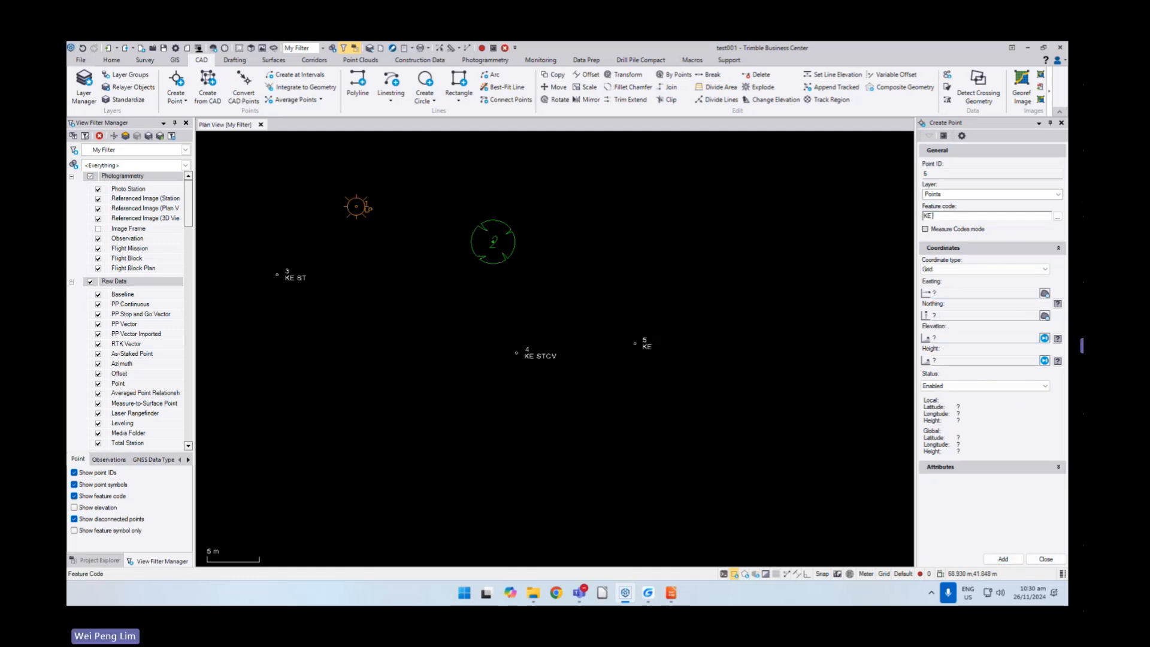
{"action": "left_click", "coordinate": [955, 293]}
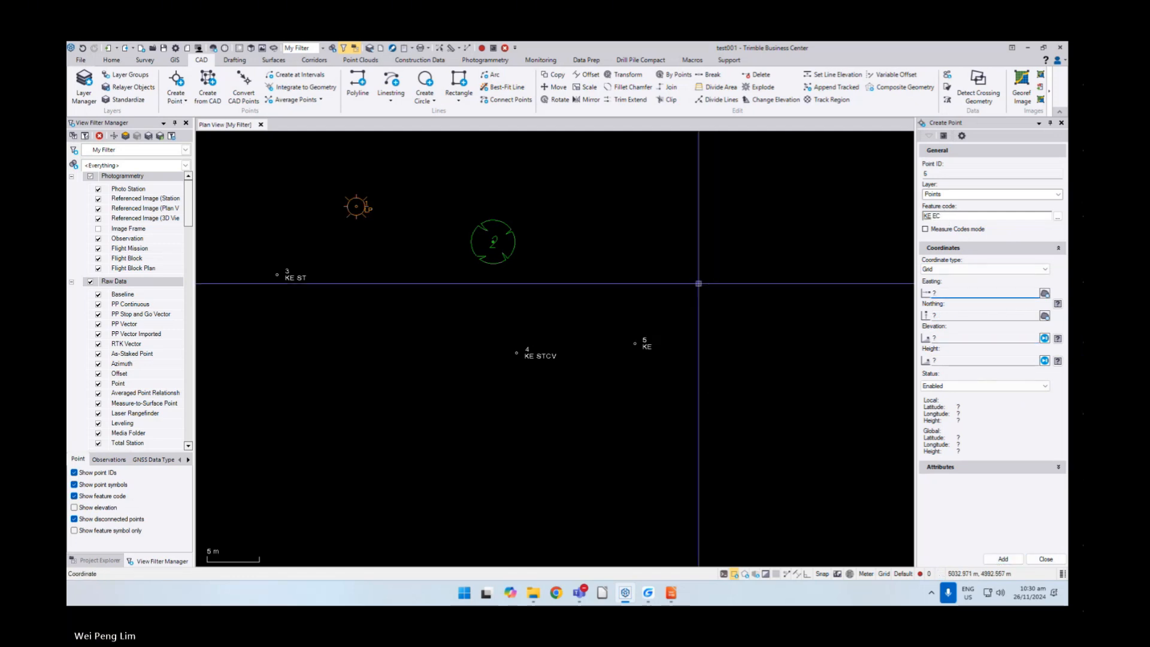
{"action": "left_click", "coordinate": [696, 281]}
{"action": "left_click", "coordinate": [1002, 559]}
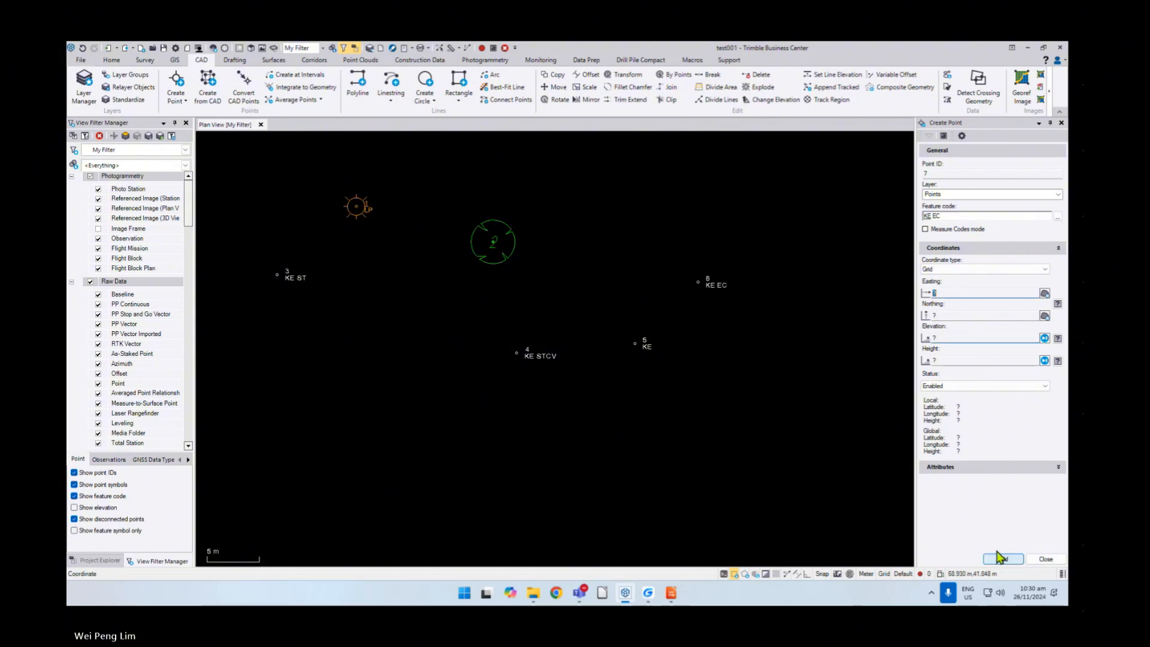
- Create a final point coded KE at about easting 5042.111, northing 5012.108, and end point creation
{"action": "left_click", "coordinate": [968, 215]}
{"action": "key", "text": "BackSpace"}
{"action": "key", "text": "BackSpace"}
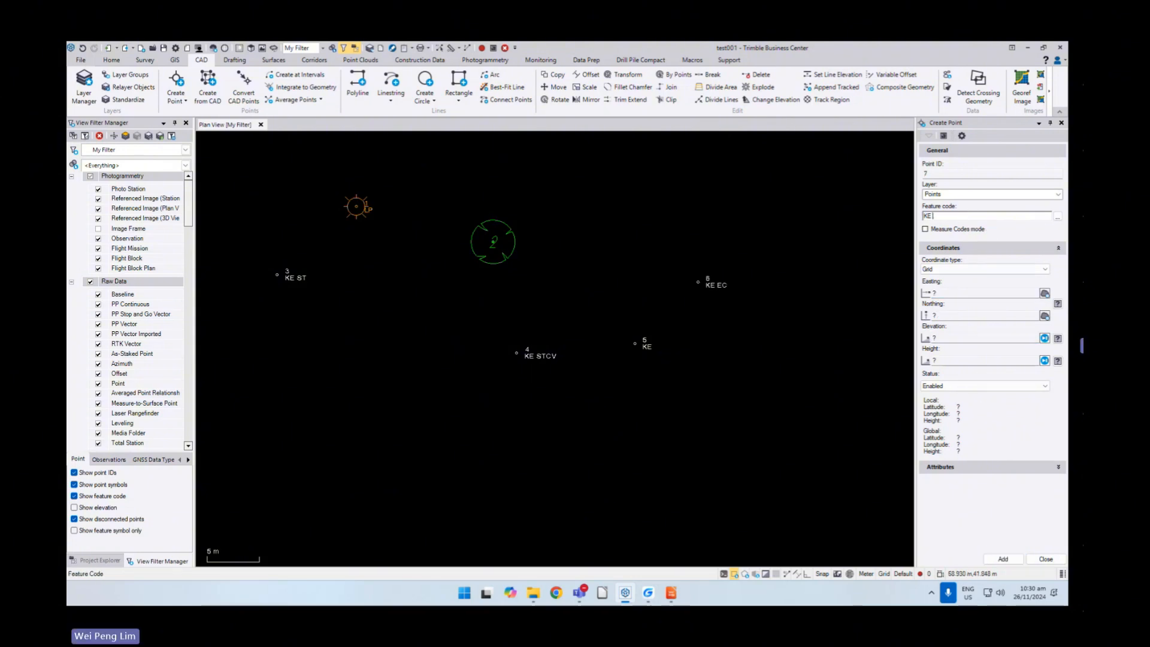
{"action": "left_click", "coordinate": [1004, 559]}
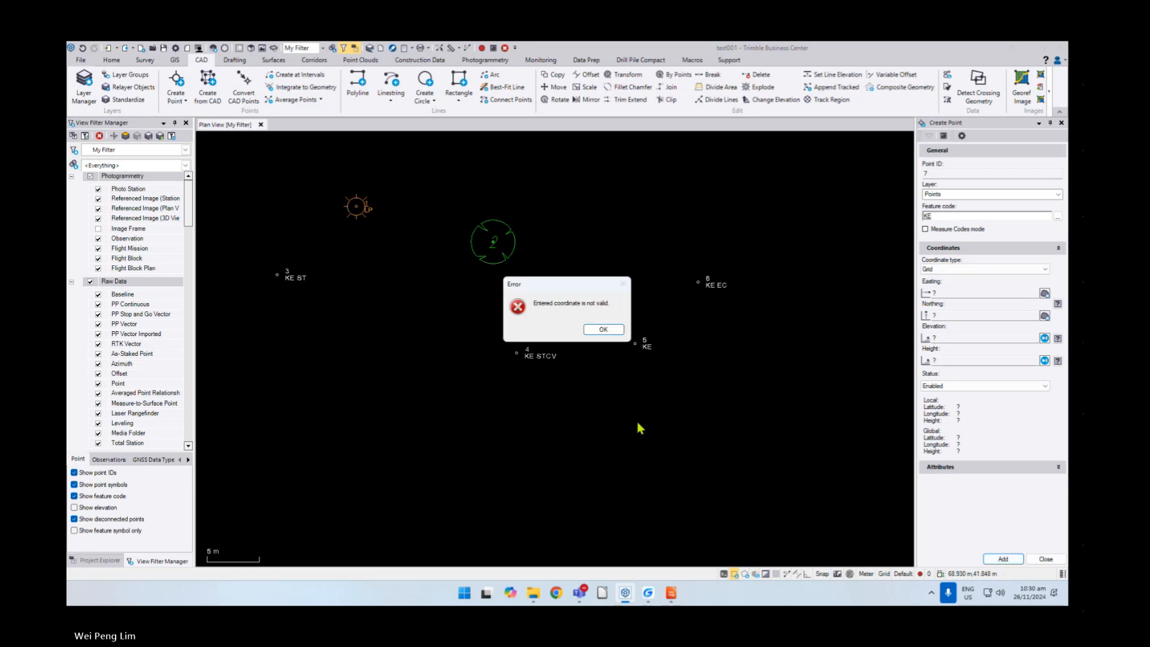
{"action": "left_click", "coordinate": [603, 331]}
{"action": "left_click", "coordinate": [952, 293]}
{"action": "scroll", "coordinate": [670, 390], "scroll_direction": "down", "scroll_amount": 1}
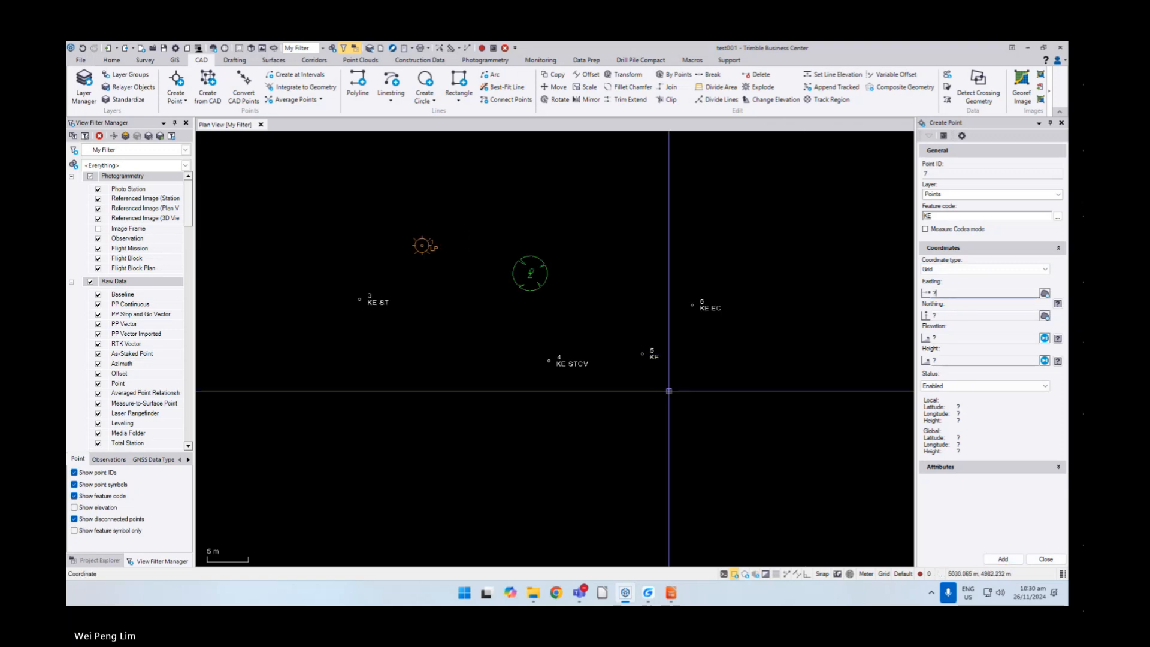
{"action": "middle_click_drag", "start_coordinate": [670, 390], "coordinate": [629, 420]}
{"action": "left_click", "coordinate": [726, 173]}
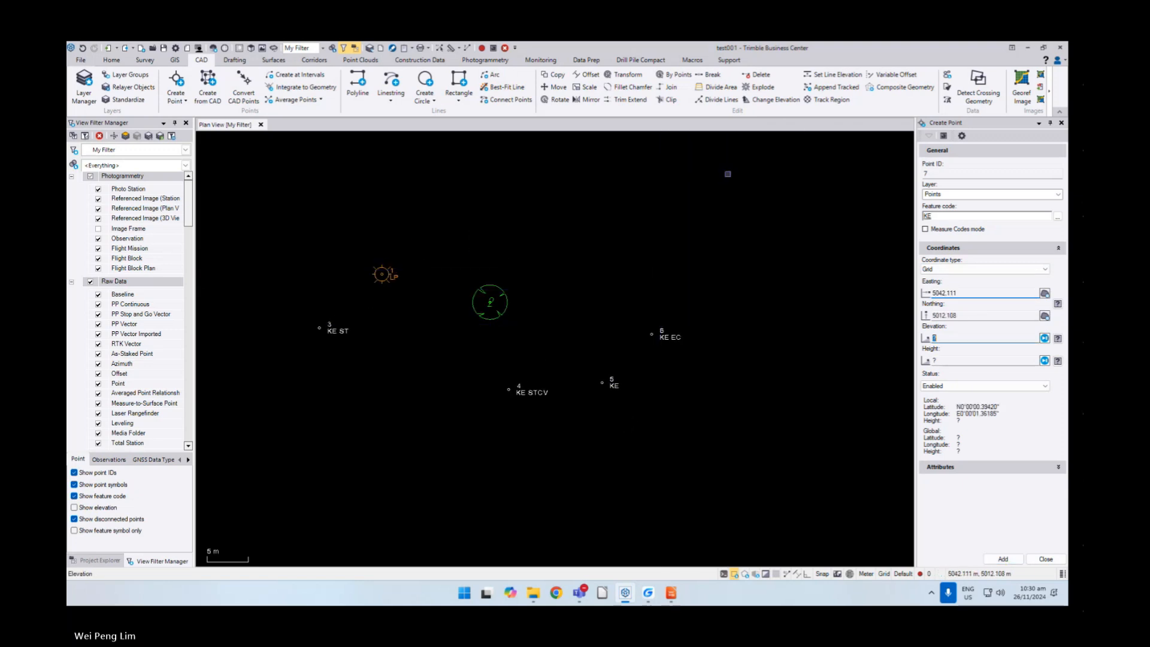
{"action": "left_click", "coordinate": [1005, 559]}
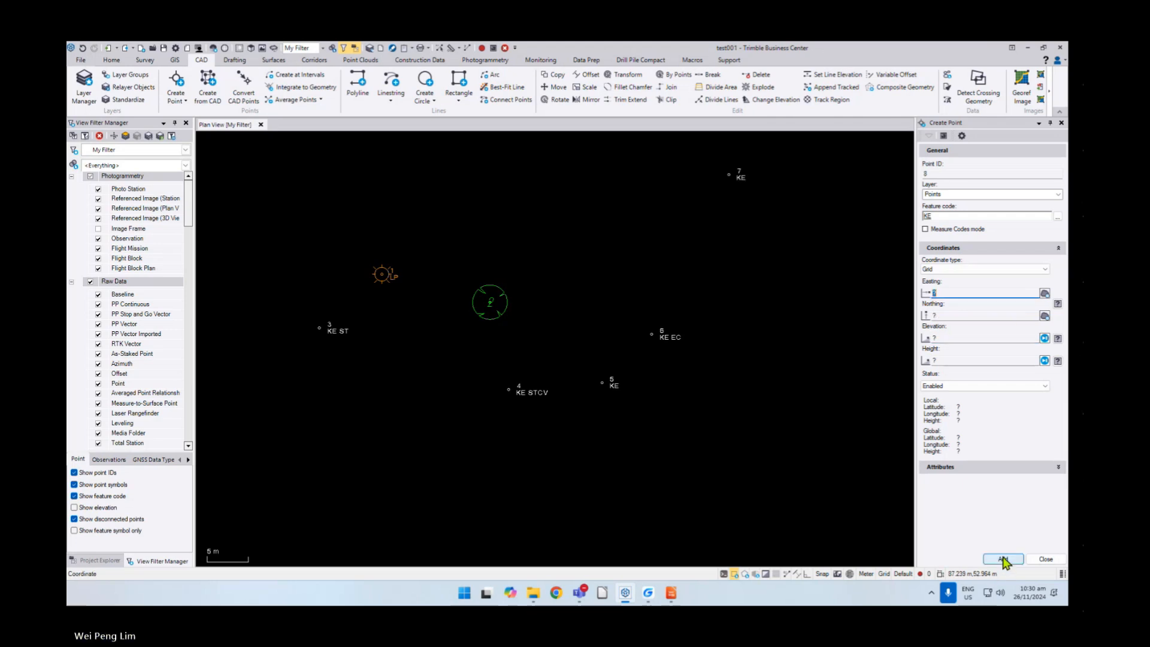
{"action": "left_click", "coordinate": [1054, 560]}
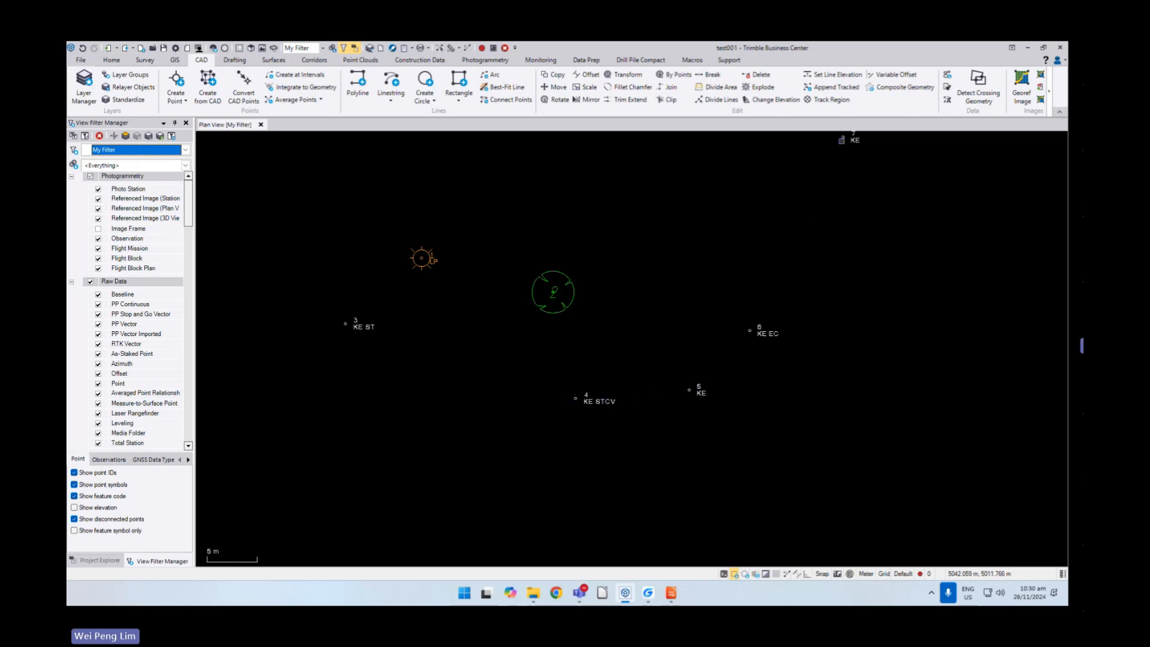
- Process the feature codes of the Keyed in Block source to generate the kerb line
{"action": "middle_click_drag", "start_coordinate": [773, 196], "coordinate": [767, 242]}
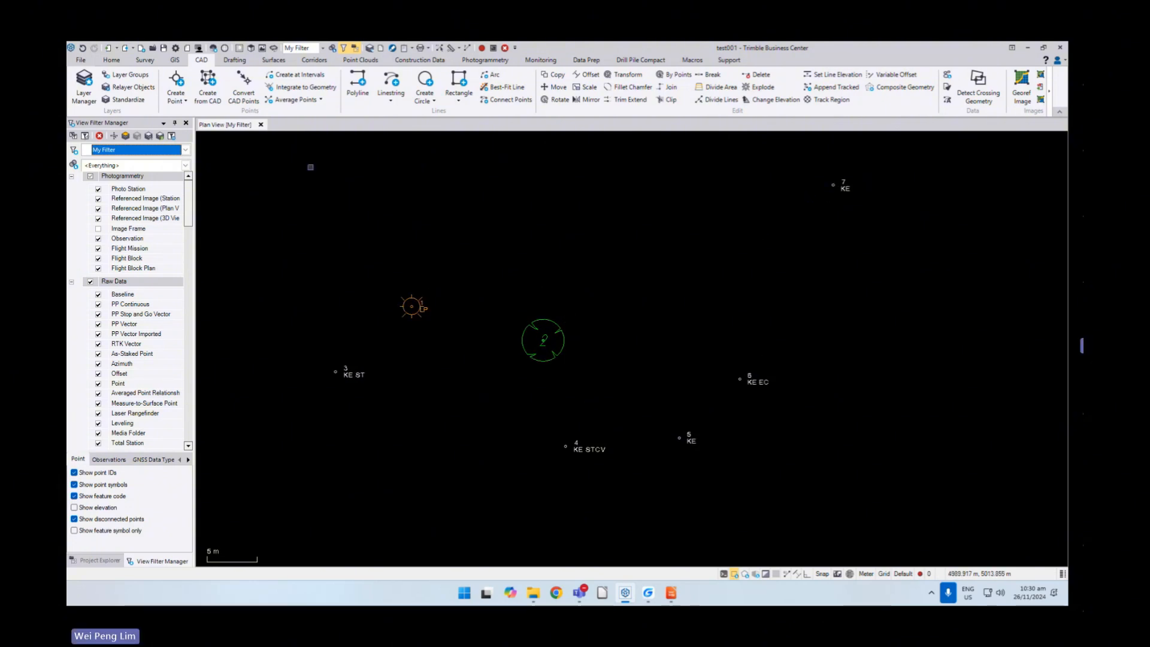
{"action": "left_click", "coordinate": [145, 60]}
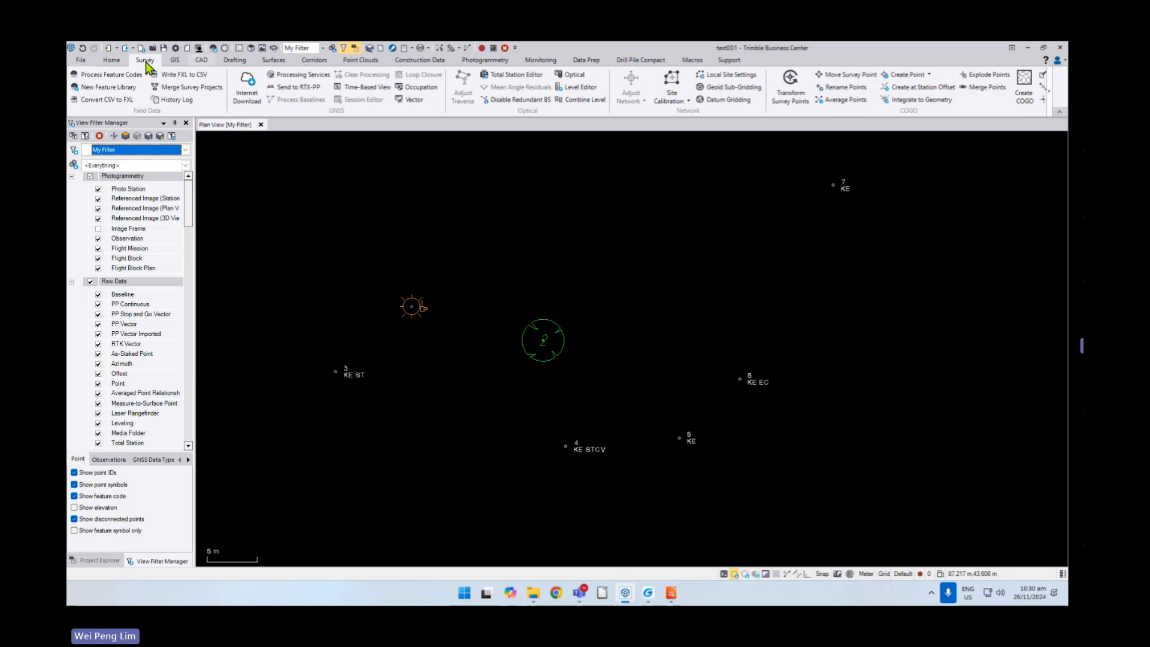
{"action": "left_click", "coordinate": [114, 74]}
{"action": "left_click", "coordinate": [935, 172]}
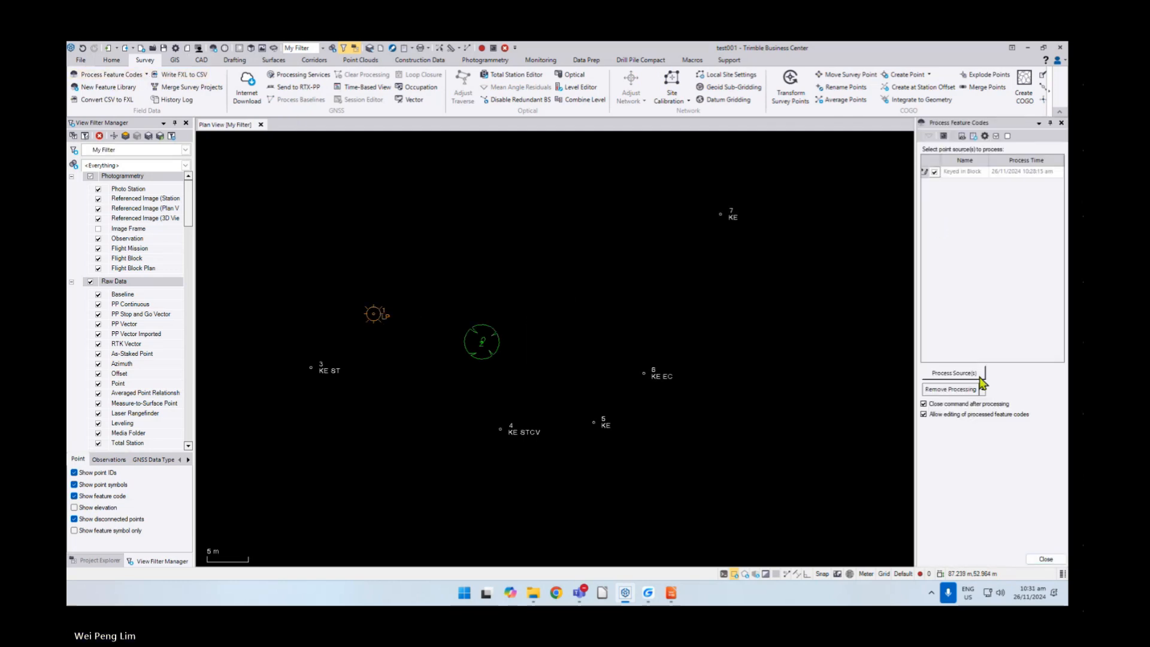
{"action": "left_click", "coordinate": [978, 375]}
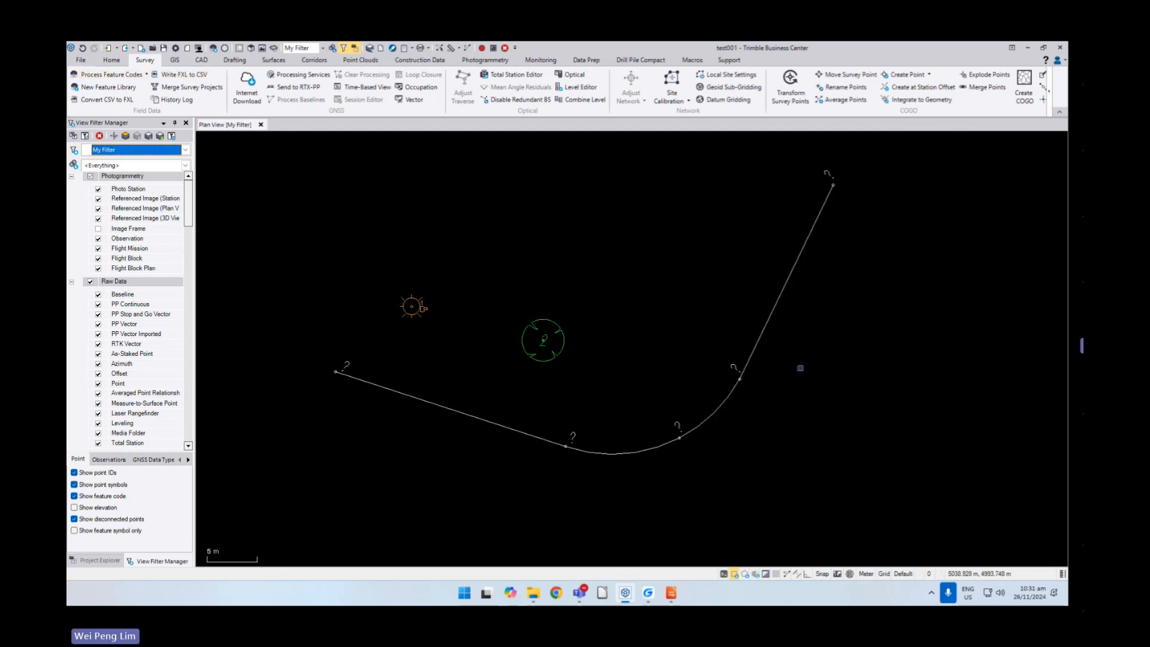
- Inspect the processed kerb line and open the properties of its starting point coded KE ST
{"action": "scroll", "coordinate": [335, 372], "scroll_direction": "up", "scroll_amount": 3}
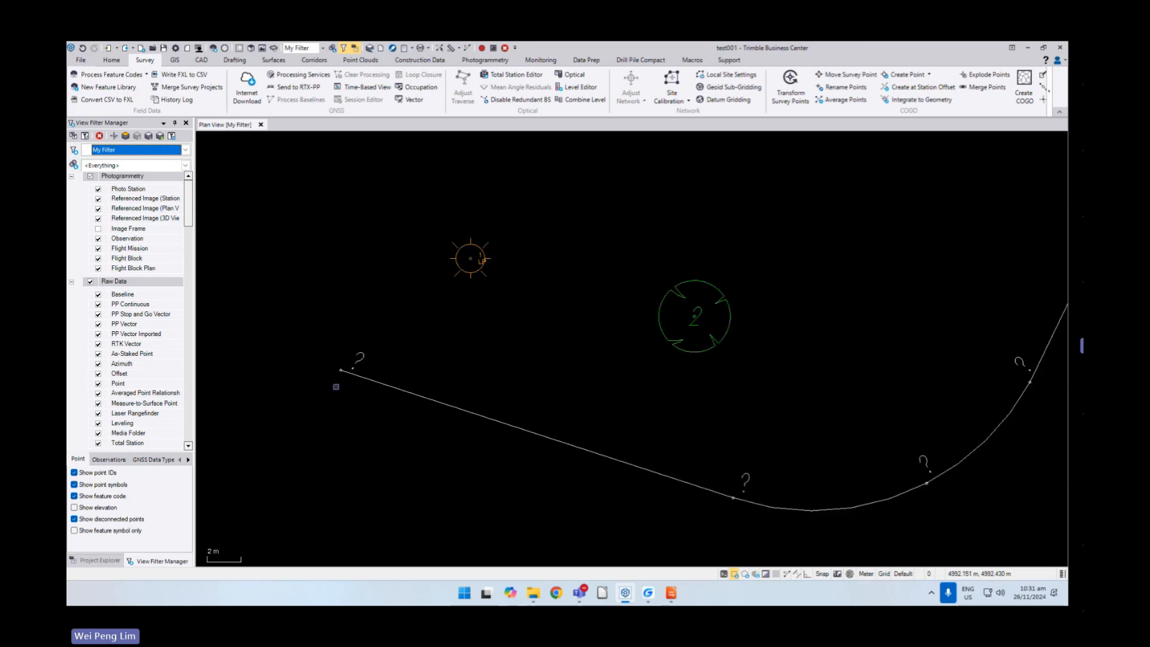
{"action": "scroll", "coordinate": [336, 386], "scroll_direction": "down", "scroll_amount": 3}
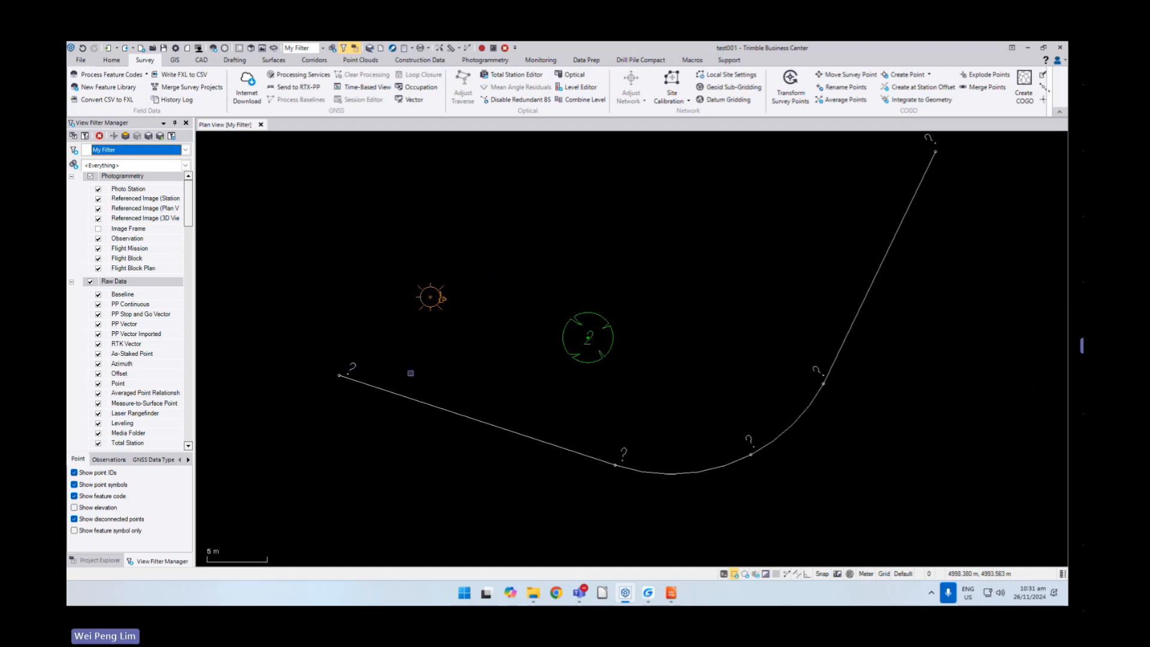
{"action": "scroll", "coordinate": [451, 375], "scroll_direction": "down", "scroll_amount": 2}
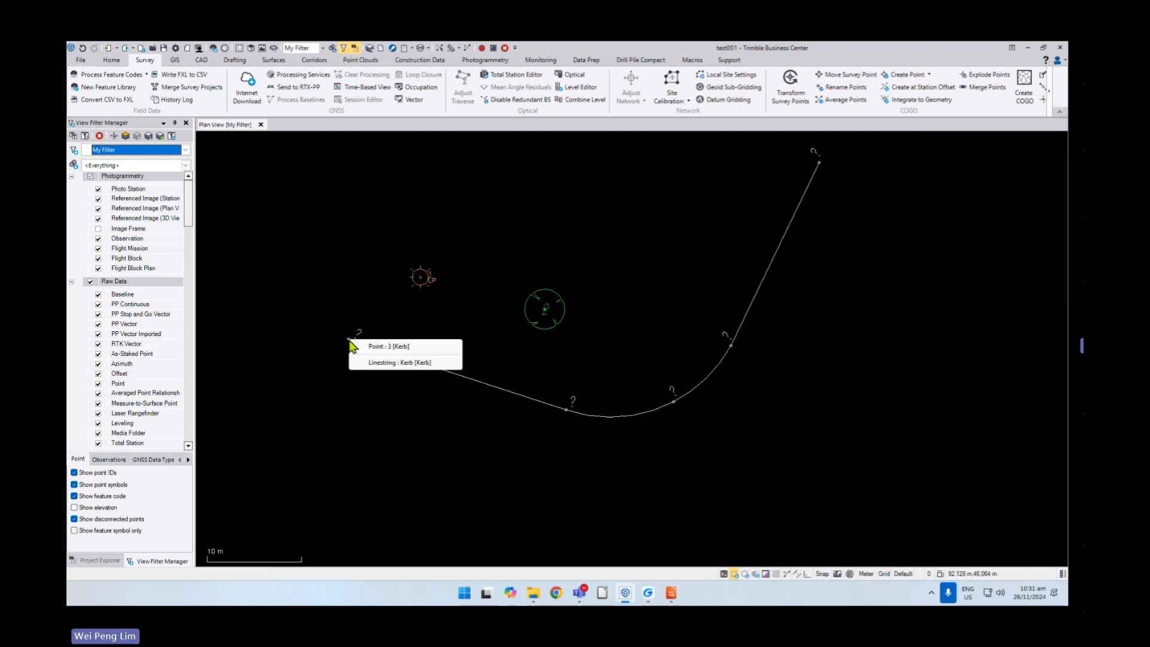
{"action": "left_click", "coordinate": [349, 340]}
{"action": "right_click", "coordinate": [349, 339]}
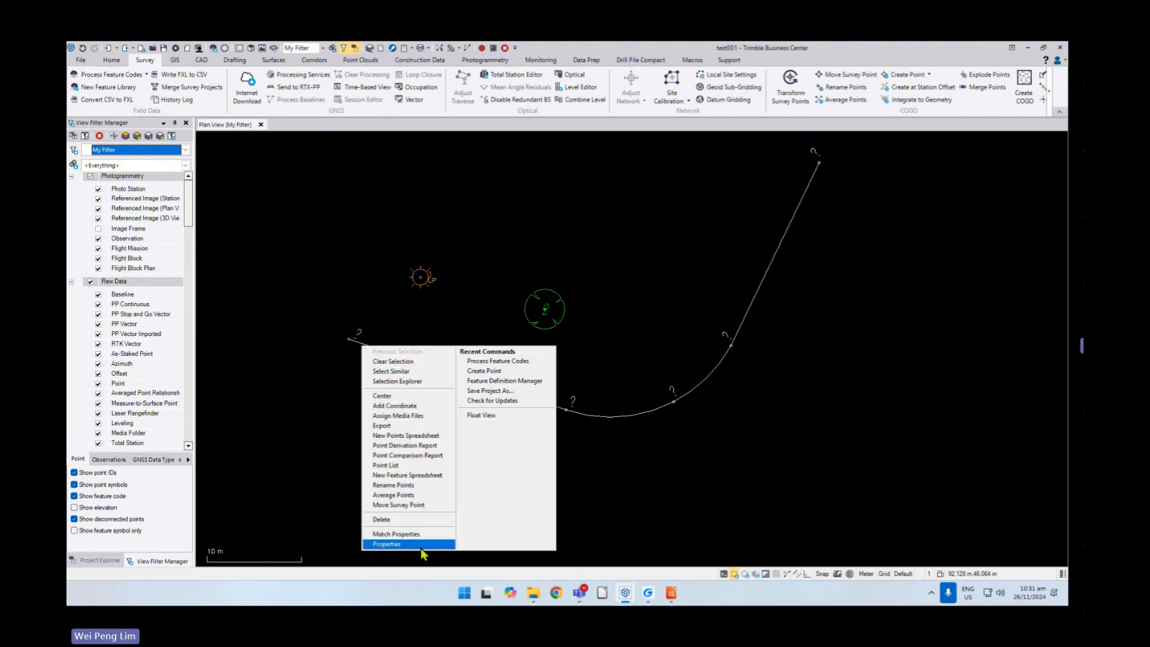
{"action": "left_click", "coordinate": [420, 542]}
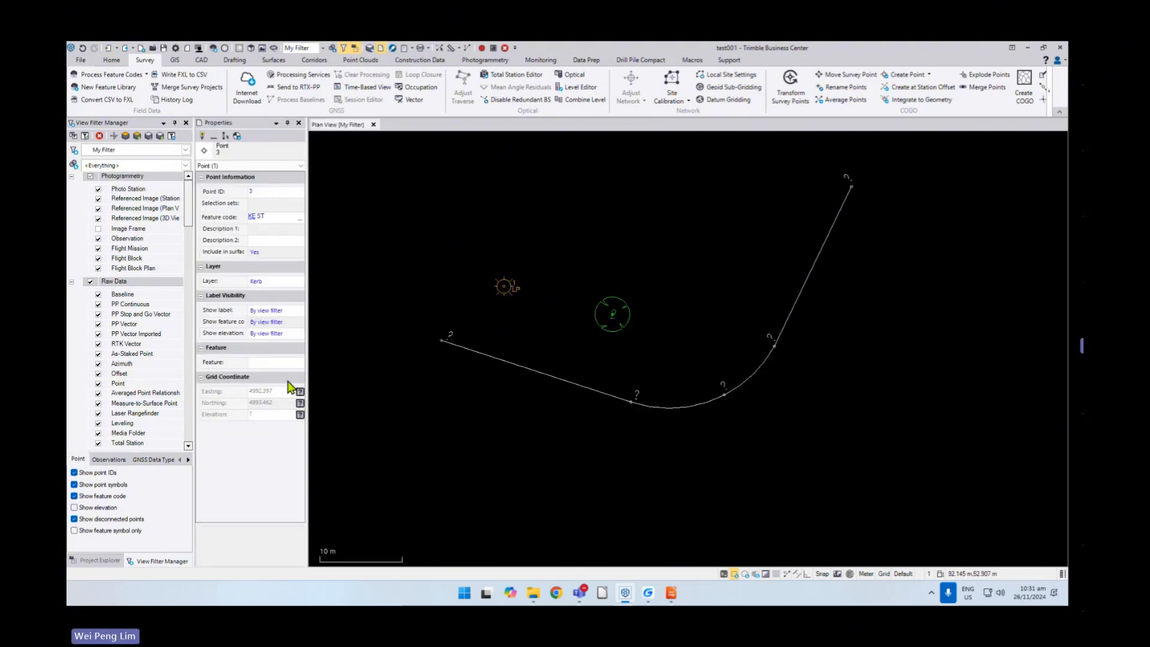
- Set the elevation of the kerb line's starting point, point 3, to 100 in its office-entered grid coordinate
{"action": "left_click", "coordinate": [298, 122]}
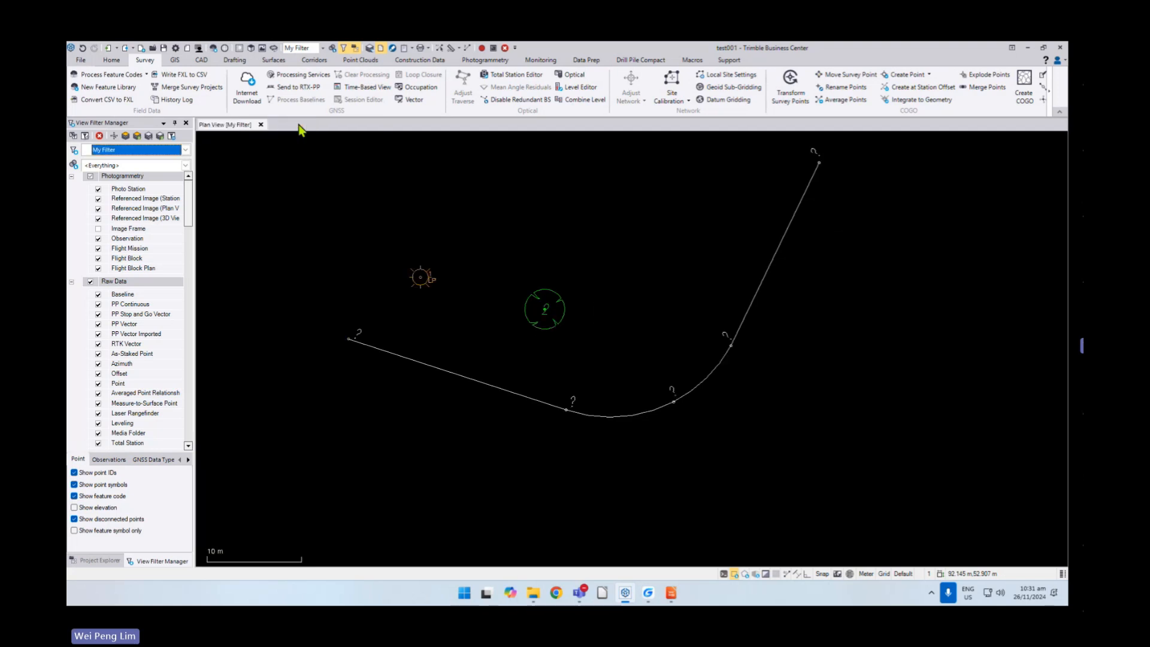
{"action": "left_click", "coordinate": [91, 561]}
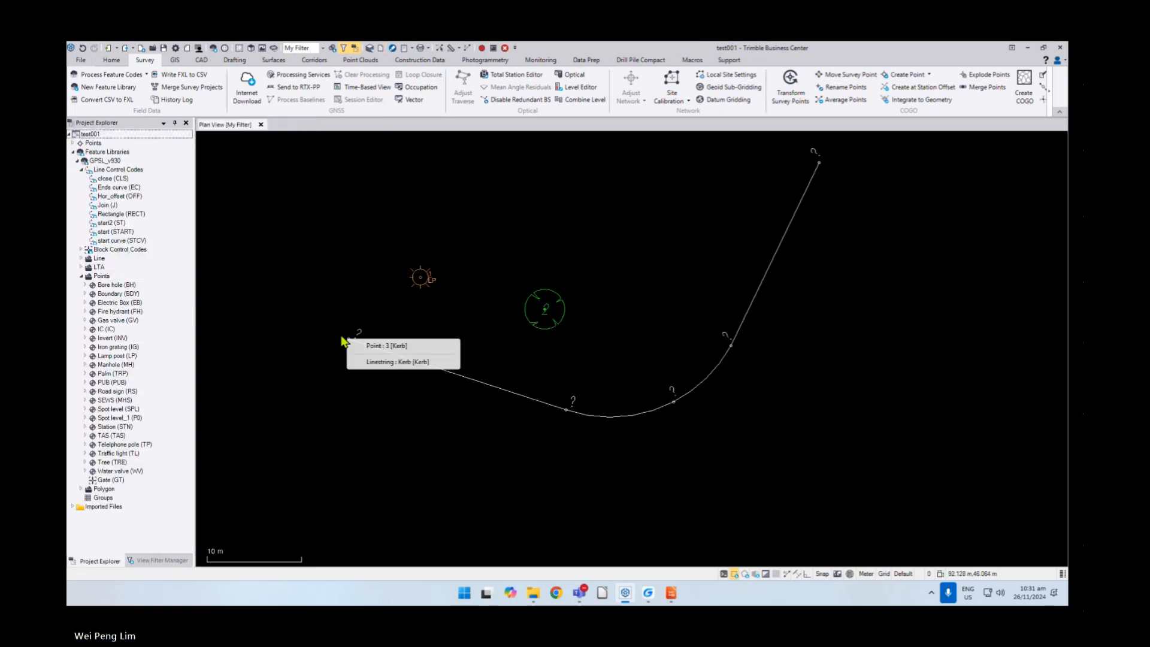
{"action": "left_click", "coordinate": [345, 355]}
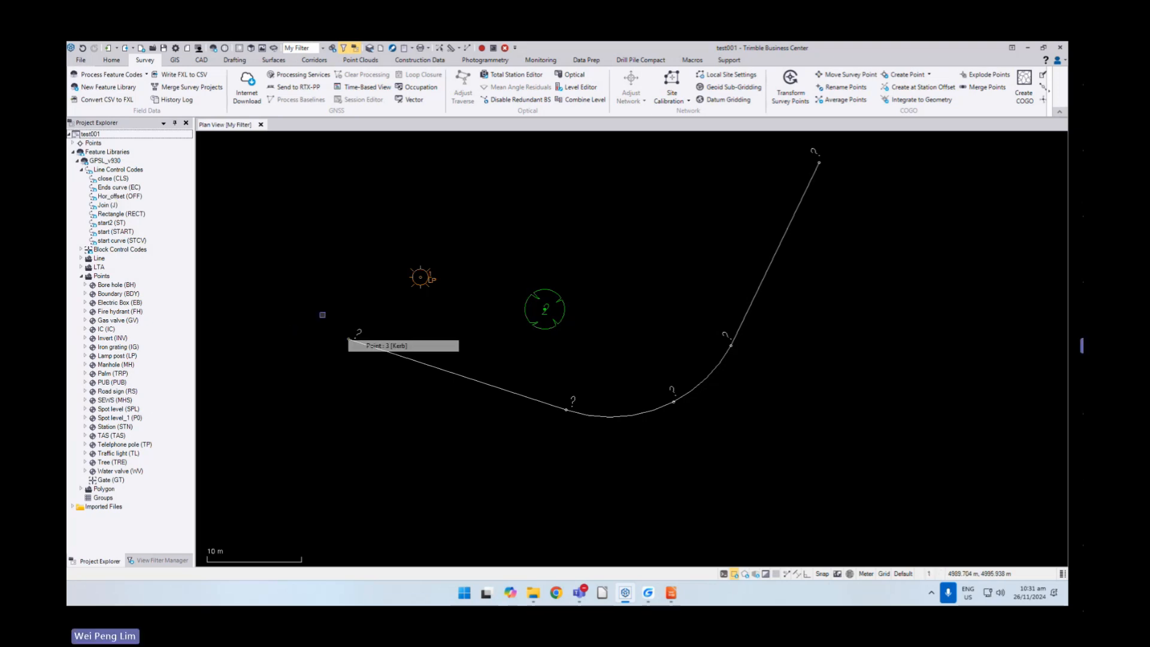
{"action": "left_click", "coordinate": [73, 143]}
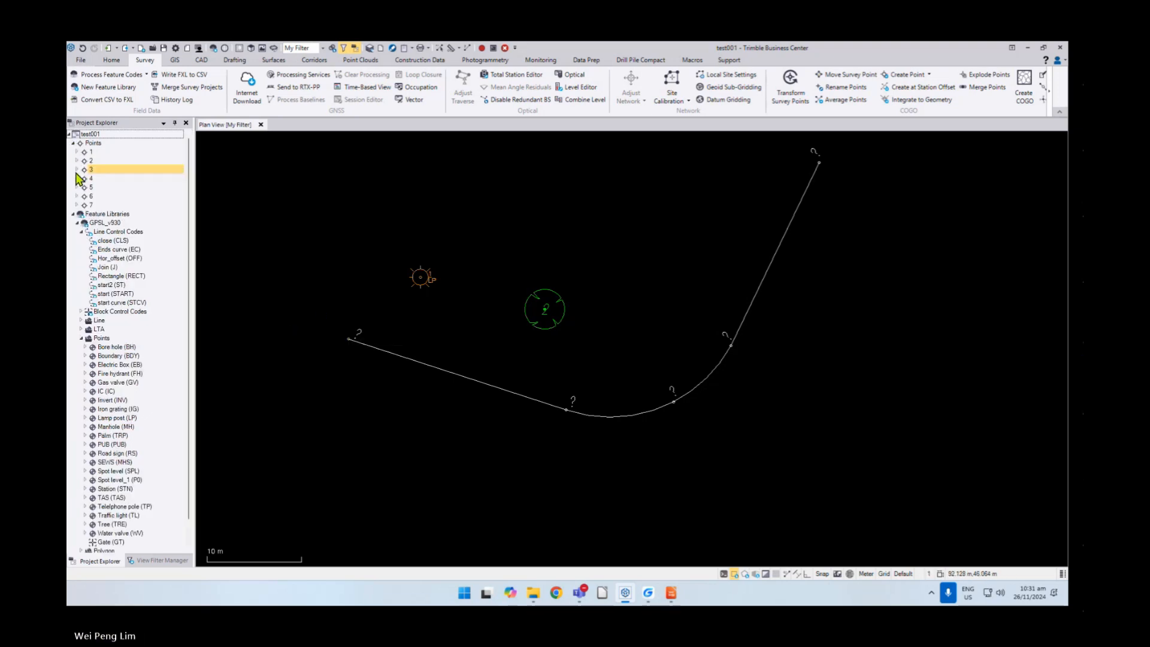
{"action": "left_click", "coordinate": [77, 170]}
{"action": "double_click", "coordinate": [114, 179]}
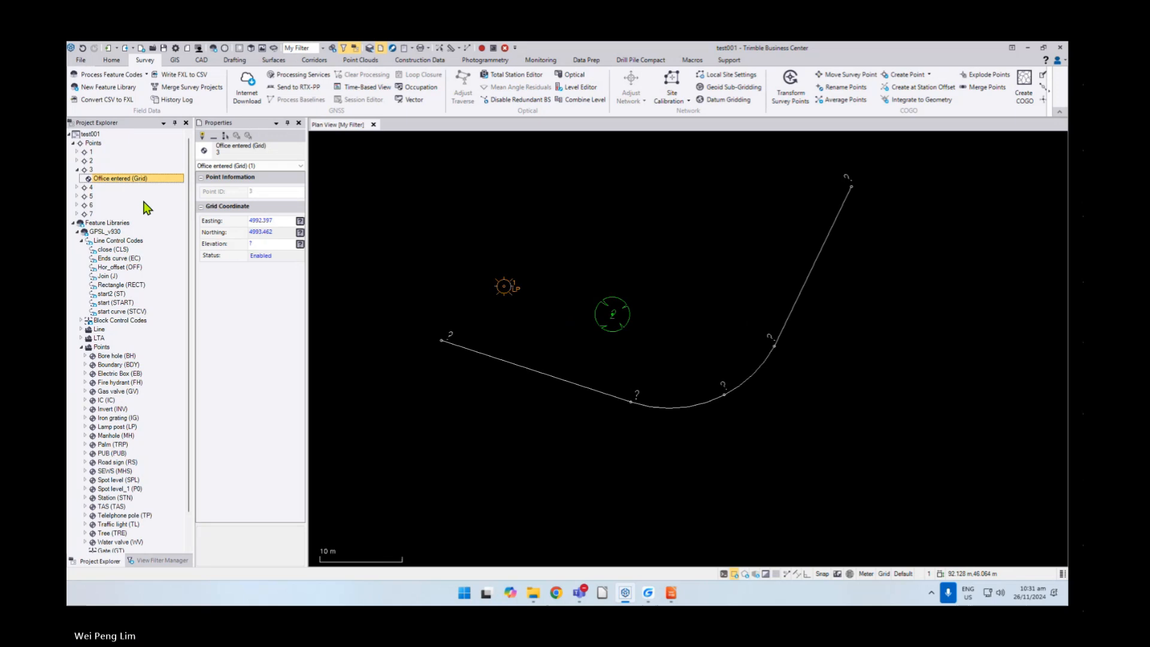
{"action": "left_click", "coordinate": [257, 243]}
{"action": "type", "text": "100"}
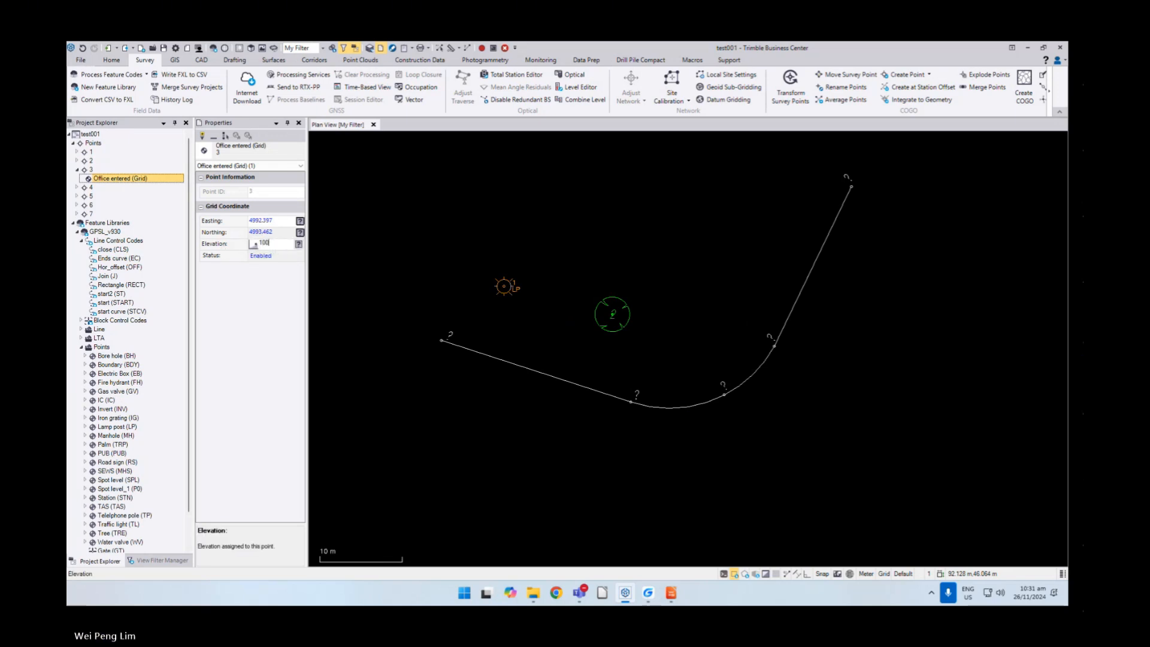
{"action": "key", "text": "Return"}
{"action": "left_click", "coordinate": [298, 123]}
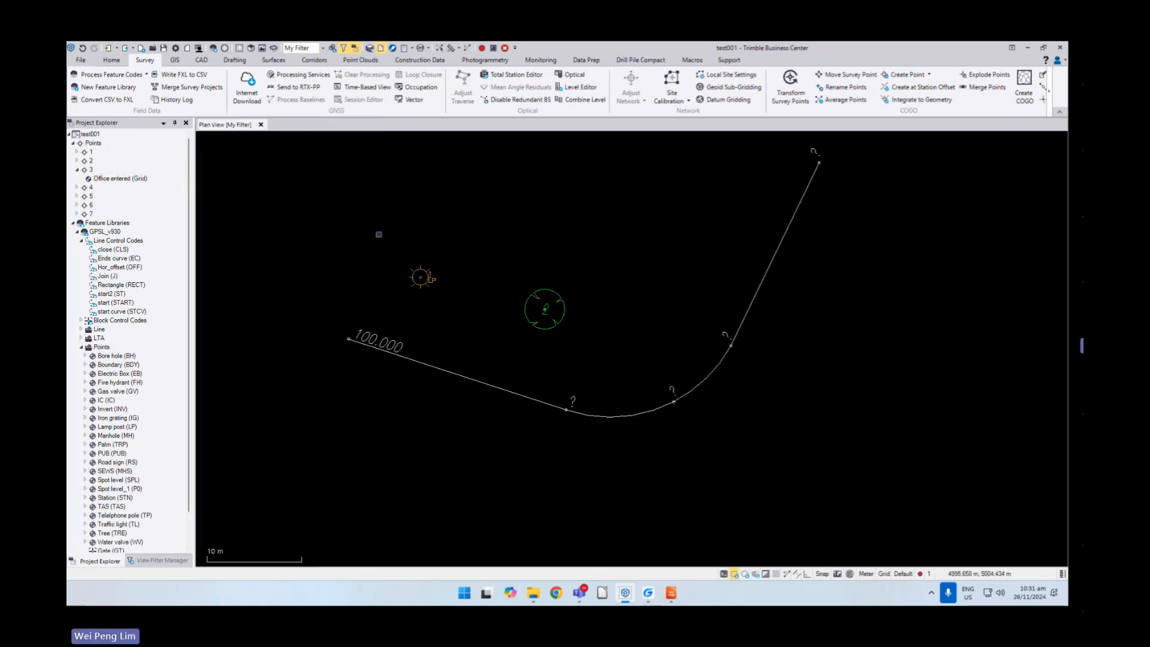
{"action": "scroll", "coordinate": [593, 468], "scroll_direction": "down", "scroll_amount": 1}
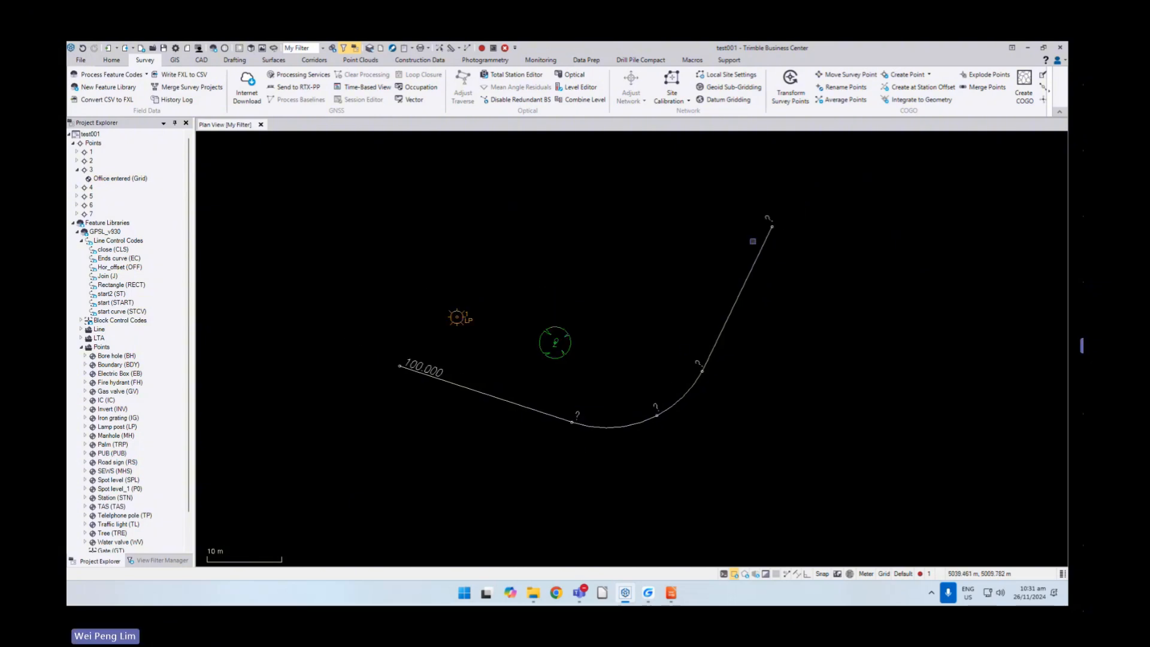
{"action": "middle_click_drag", "start_coordinate": [647, 319], "coordinate": [601, 290]}
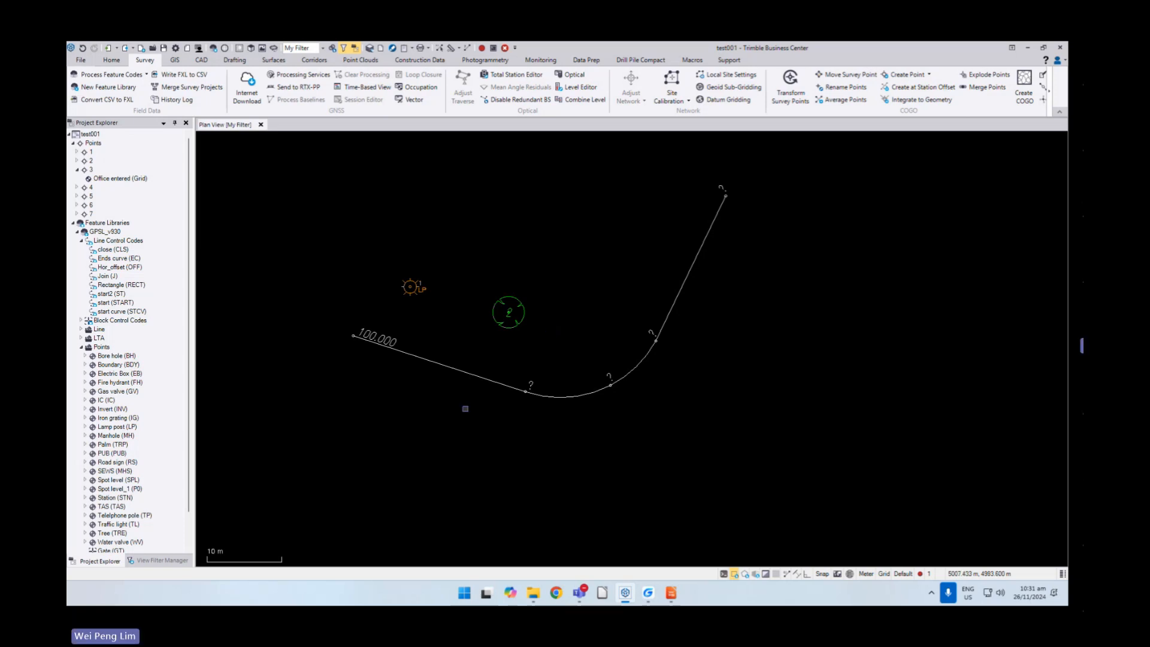
{"action": "left_click", "coordinate": [76, 170]}
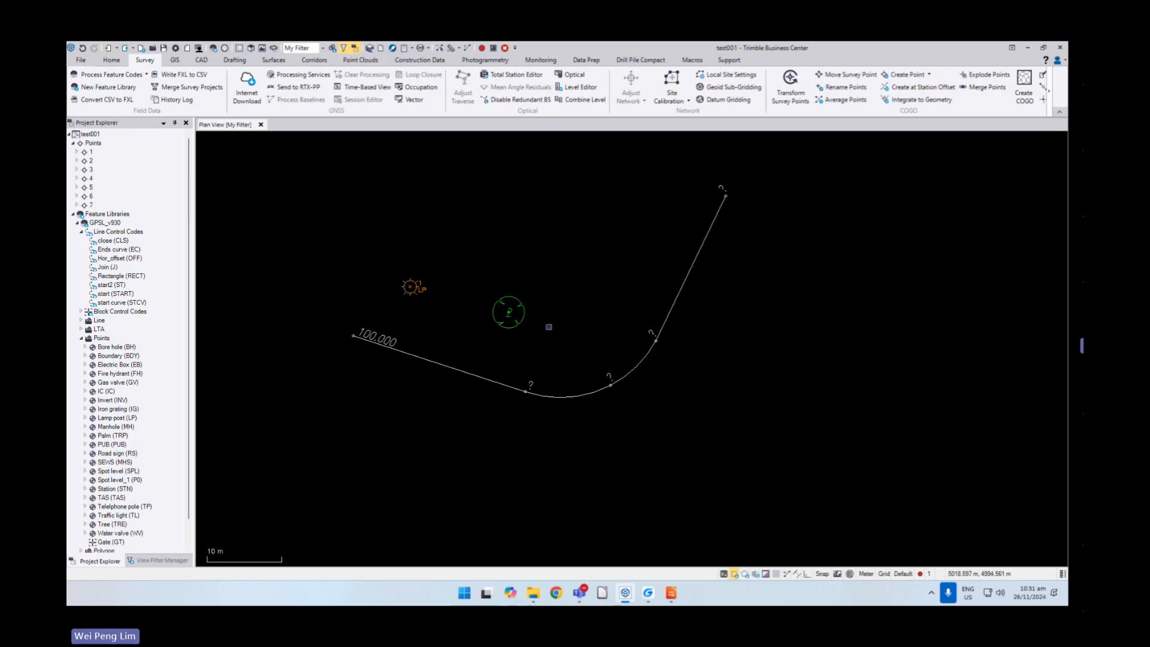
- Set the Plan View plot scale to 1000 in the project settings
{"action": "right_click", "coordinate": [93, 134]}
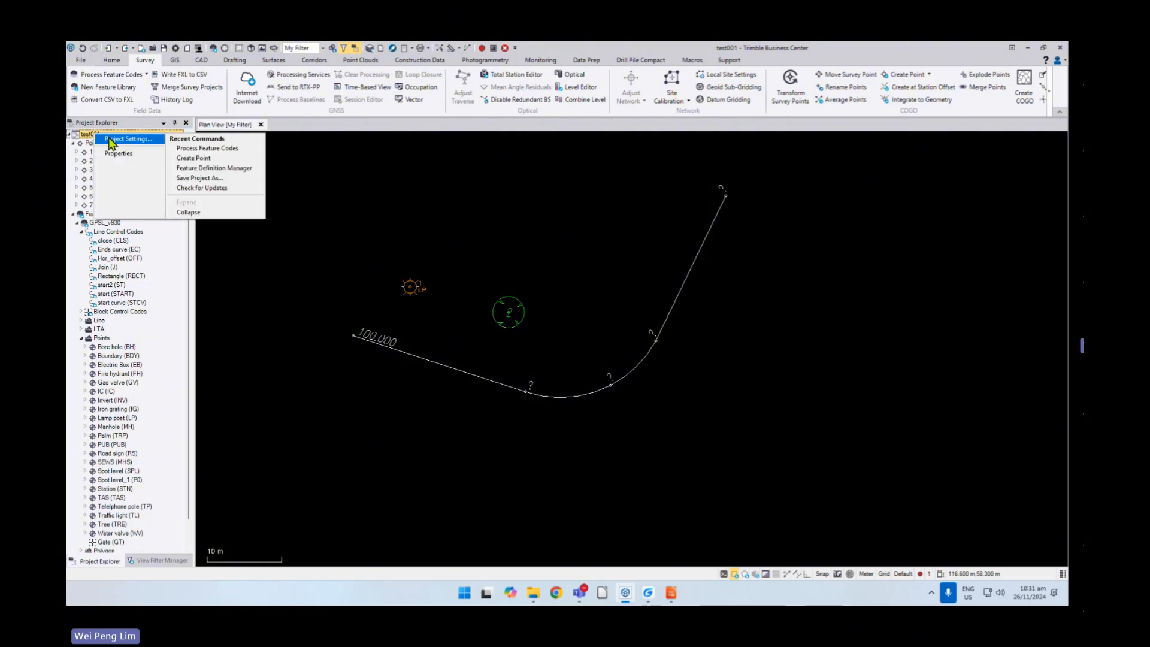
{"action": "left_click", "coordinate": [120, 139]}
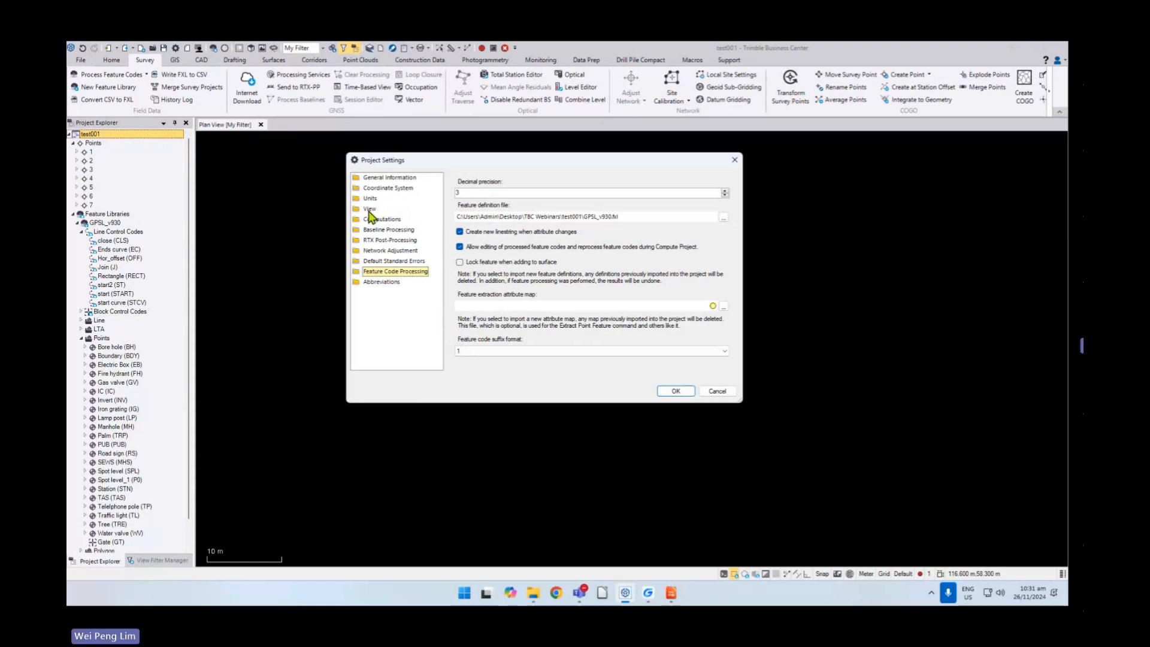
{"action": "double_click", "coordinate": [369, 210]}
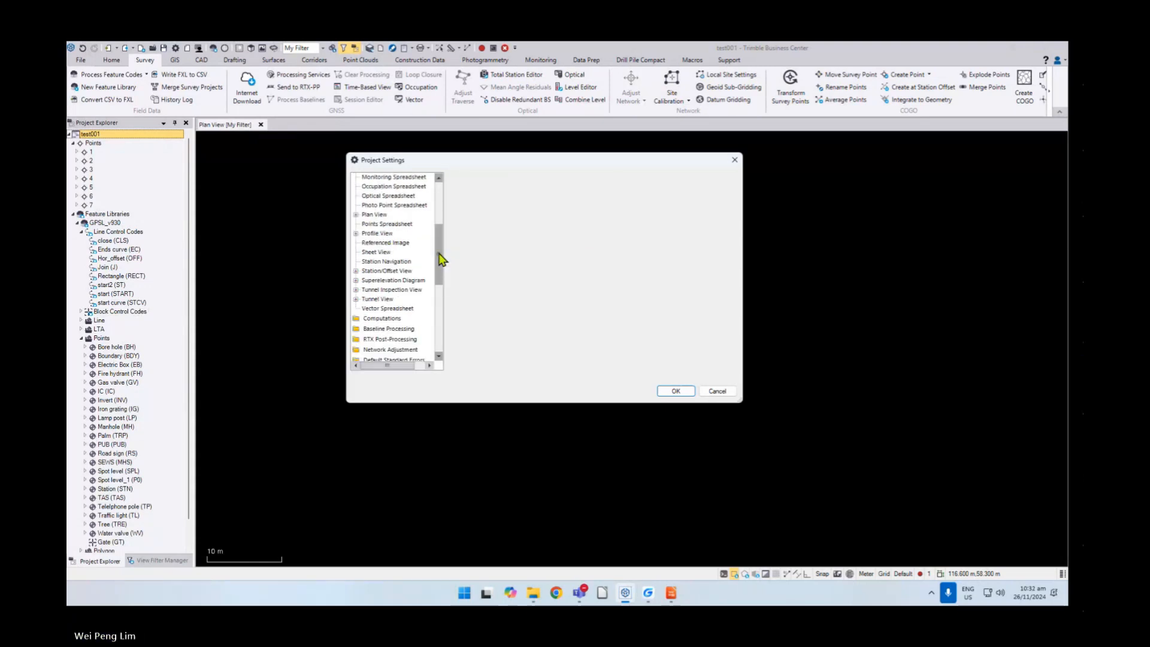
{"action": "left_click", "coordinate": [377, 217]}
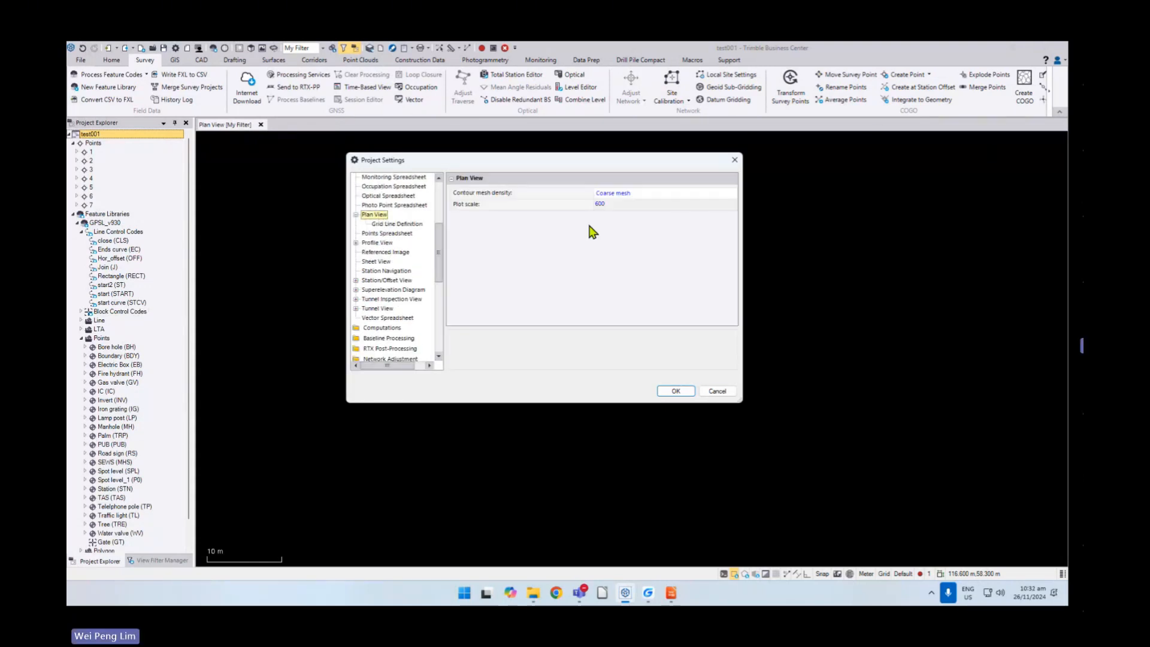
{"action": "left_click", "coordinate": [464, 205]}
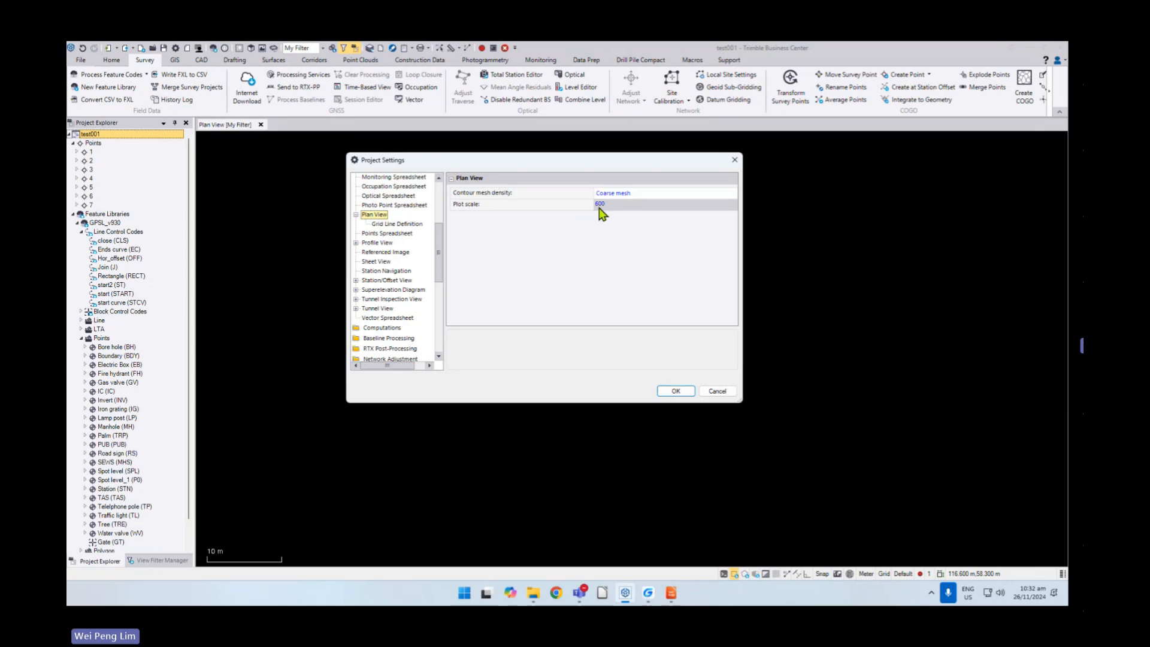
{"action": "left_click", "coordinate": [622, 204]}
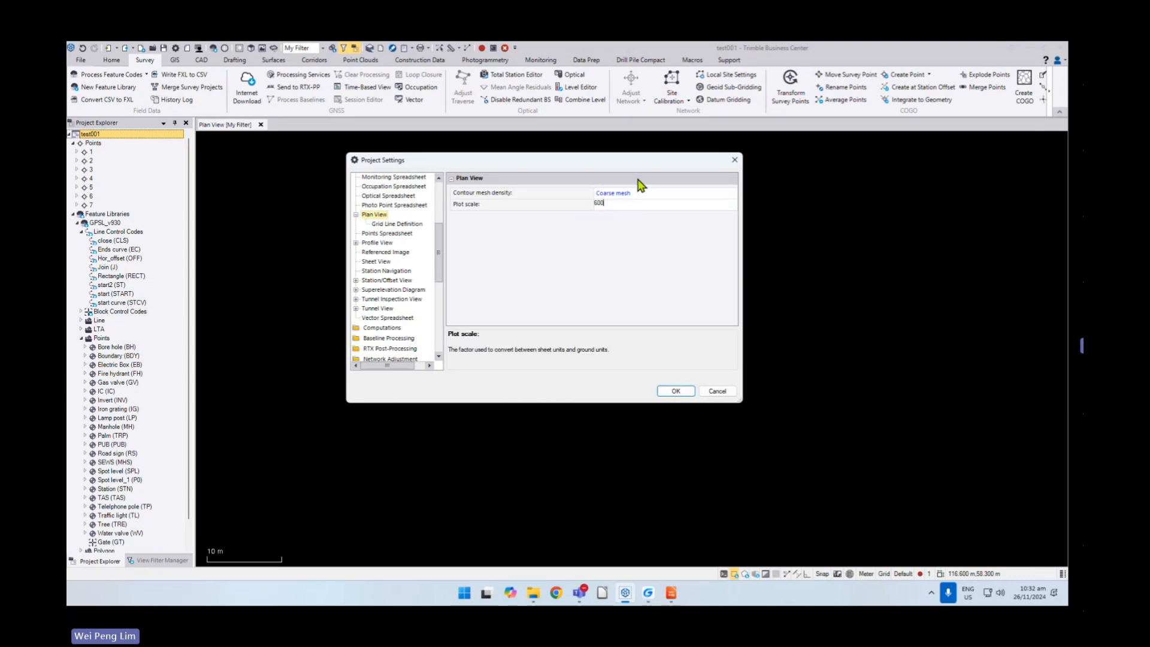
{"action": "left_click_drag", "start_coordinate": [639, 163], "coordinate": [938, 263]}
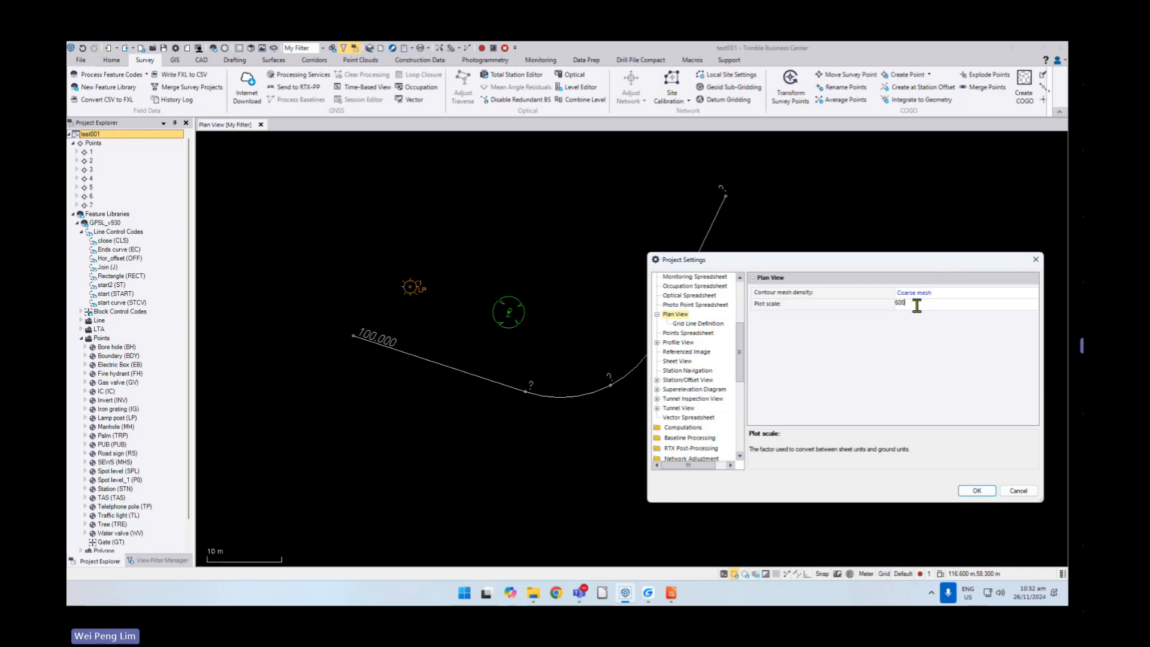
{"action": "left_click_drag", "start_coordinate": [916, 306], "coordinate": [887, 317]}
{"action": "type", "text": "1000"}
{"action": "left_click", "coordinate": [976, 491]}
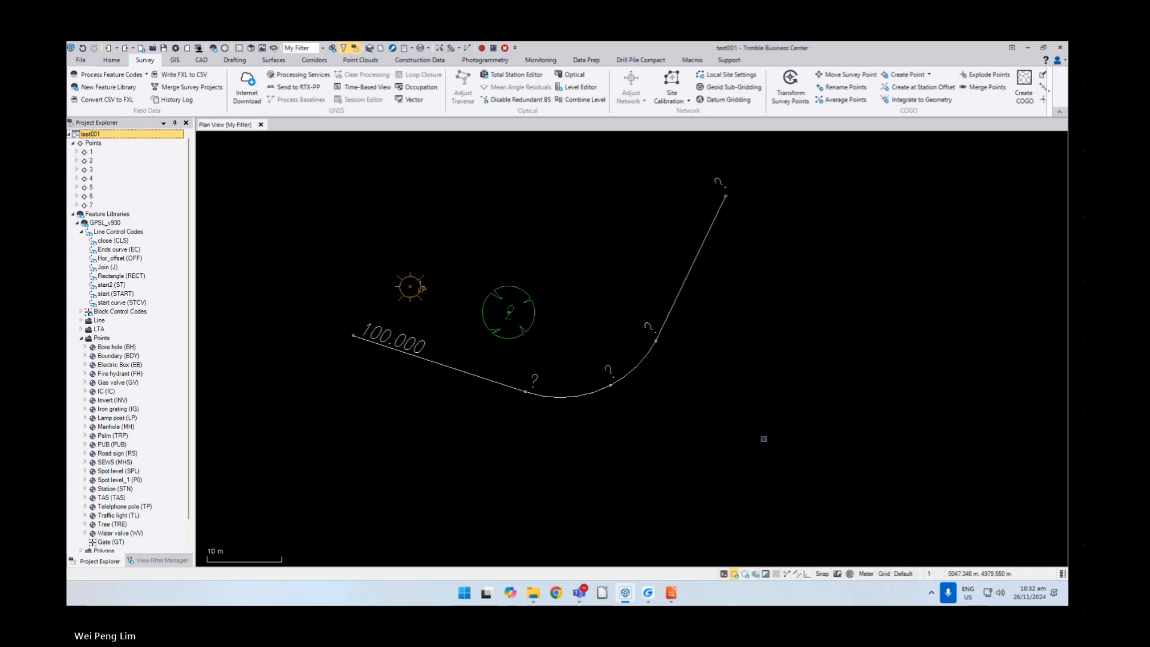
- Lower the Plan View plot scale in the project settings to shrink the feature symbols and labels
{"action": "right_click", "coordinate": [101, 133]}
{"action": "left_click", "coordinate": [134, 138]}
{"action": "left_click", "coordinate": [927, 304]}
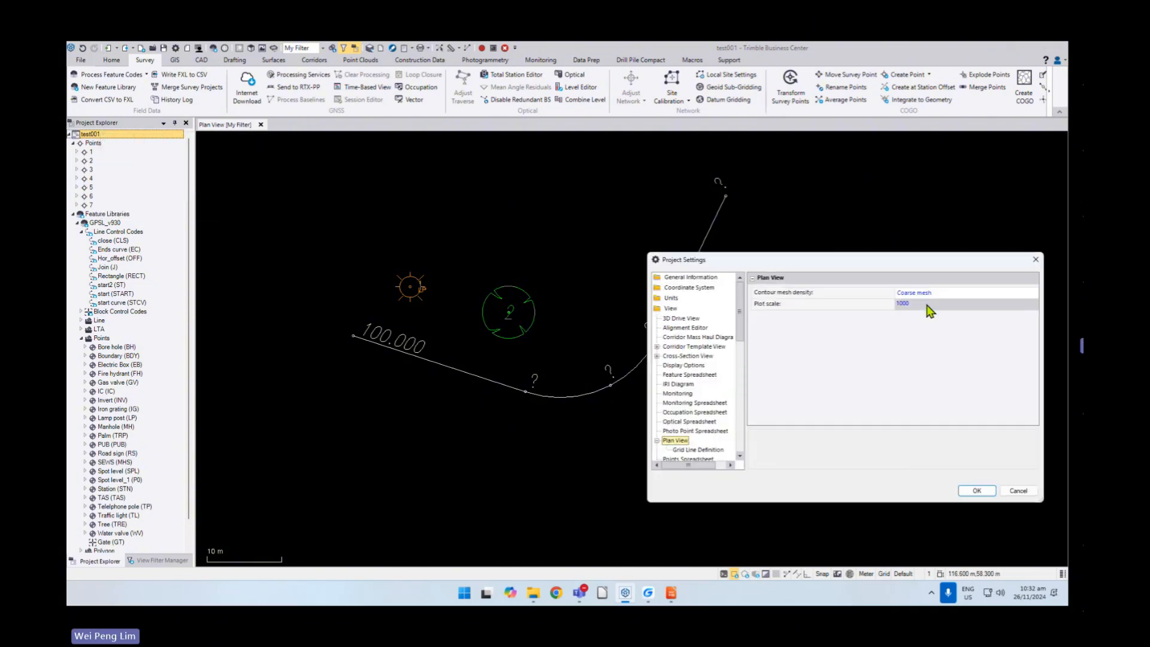
{"action": "key", "text": "BackSpace"}
{"action": "key", "text": "BackSpace"}
{"action": "key", "text": "BackSpace"}
{"action": "key", "text": "BackSpace"}
{"action": "type", "text": "5"}
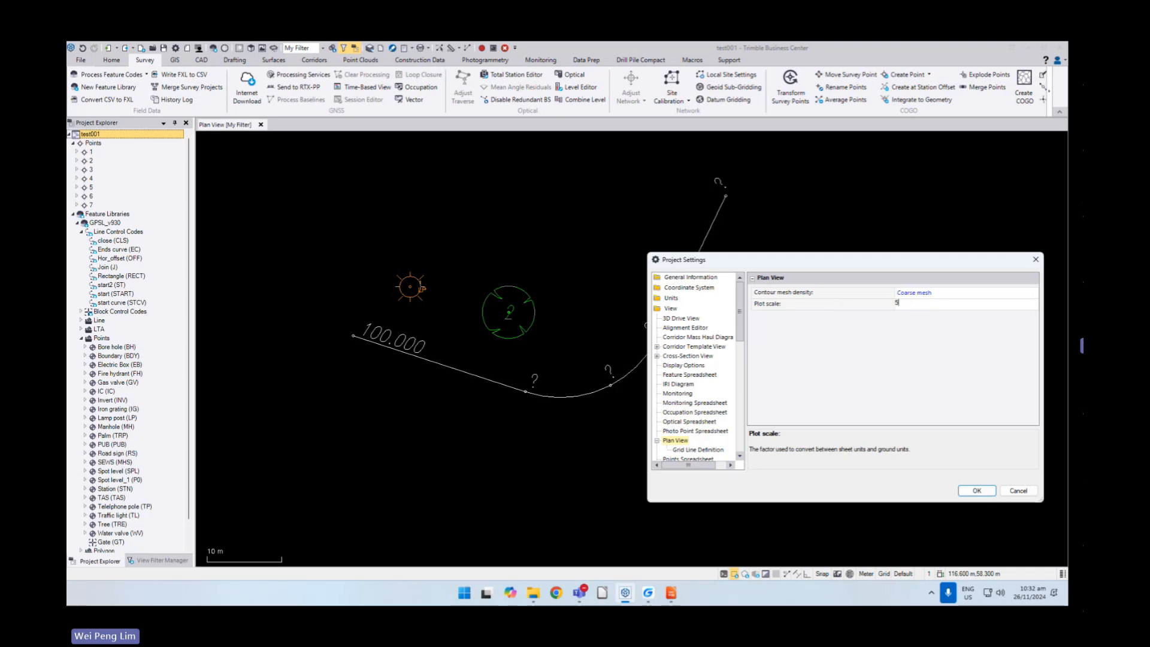
{"action": "left_click", "coordinate": [977, 491]}
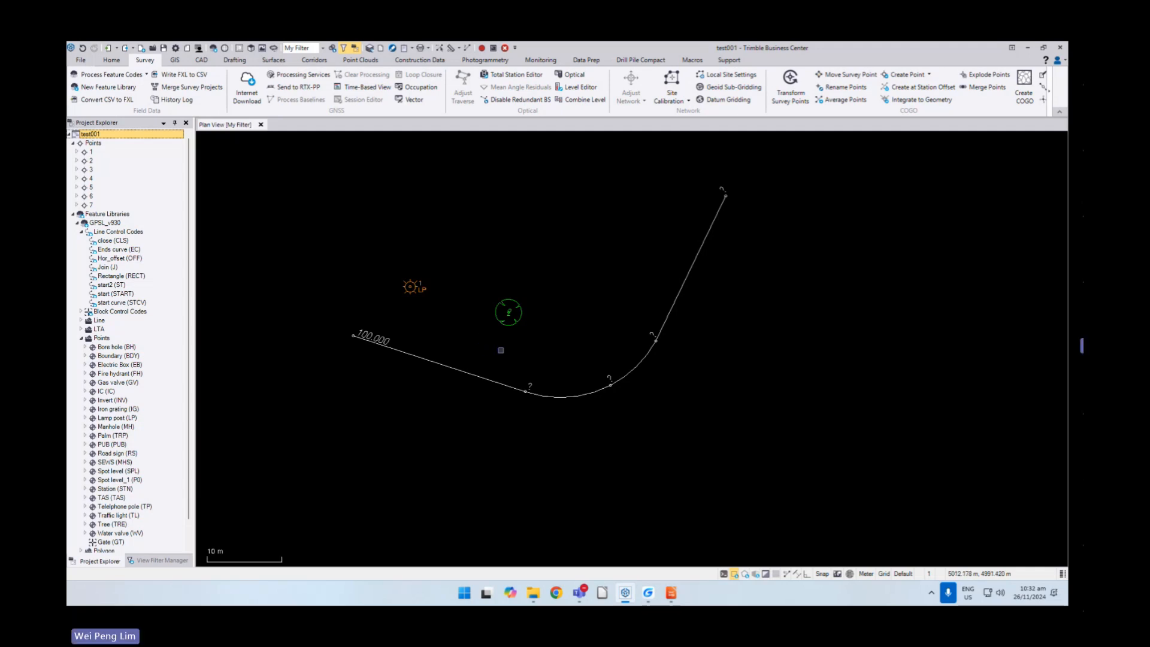
- Collapse the library's Line Control Codes and Points groups, and close the test001 project with its changes saved
{"action": "left_click", "coordinate": [81, 231]}
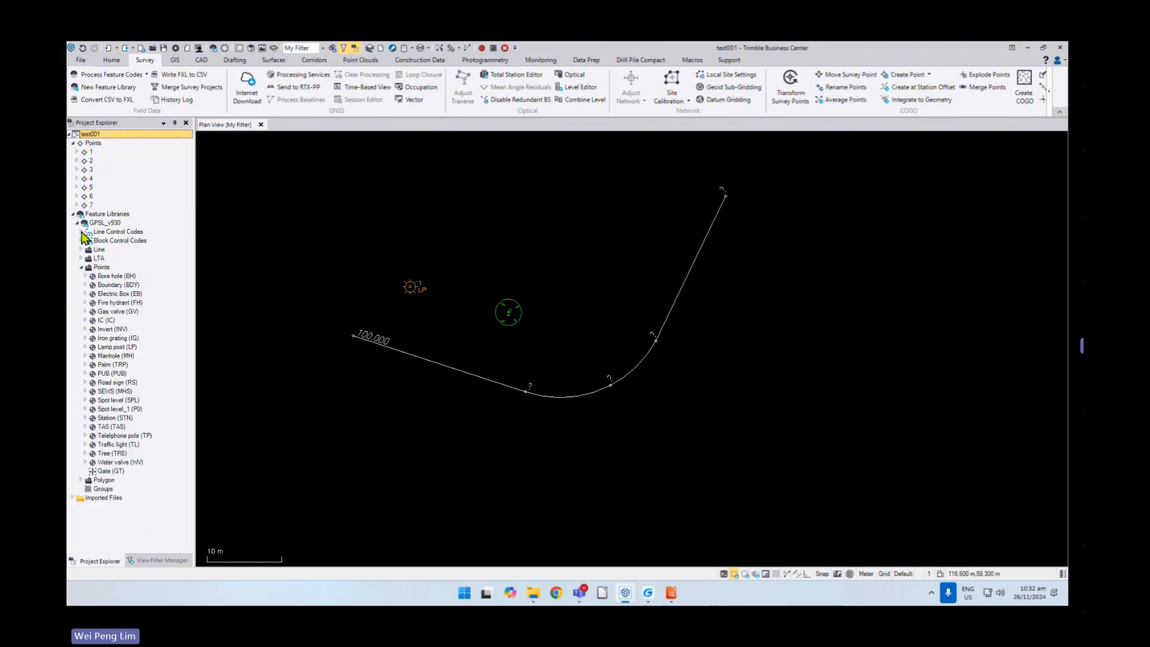
{"action": "left_click", "coordinate": [81, 267]}
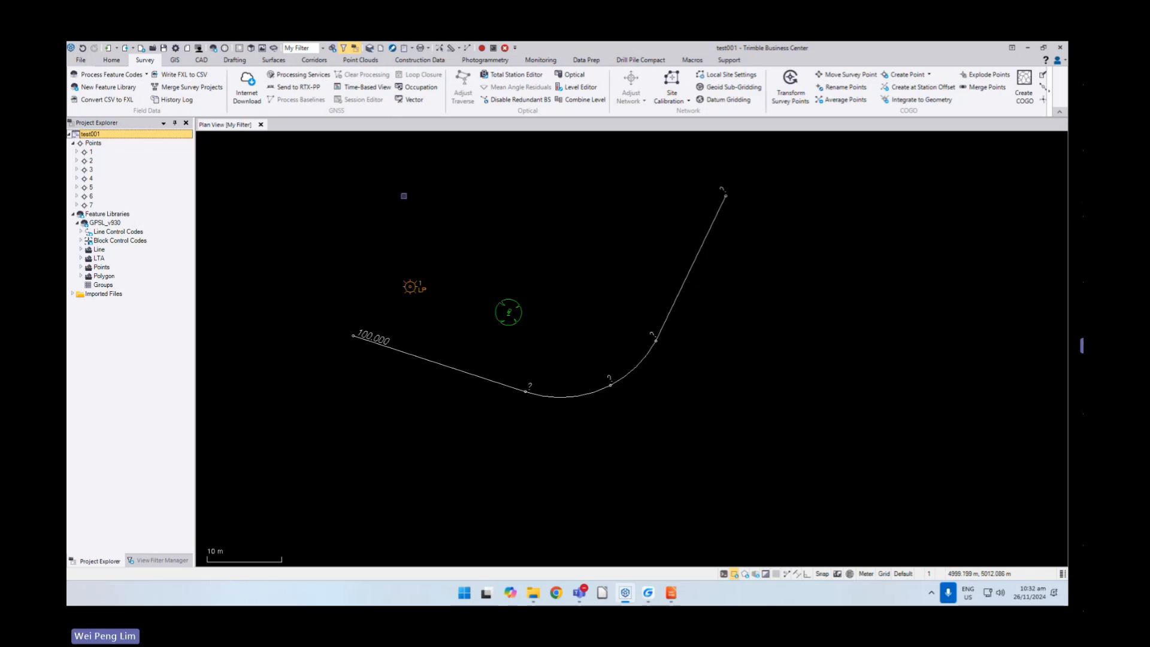
{"action": "left_click", "coordinate": [81, 60]}
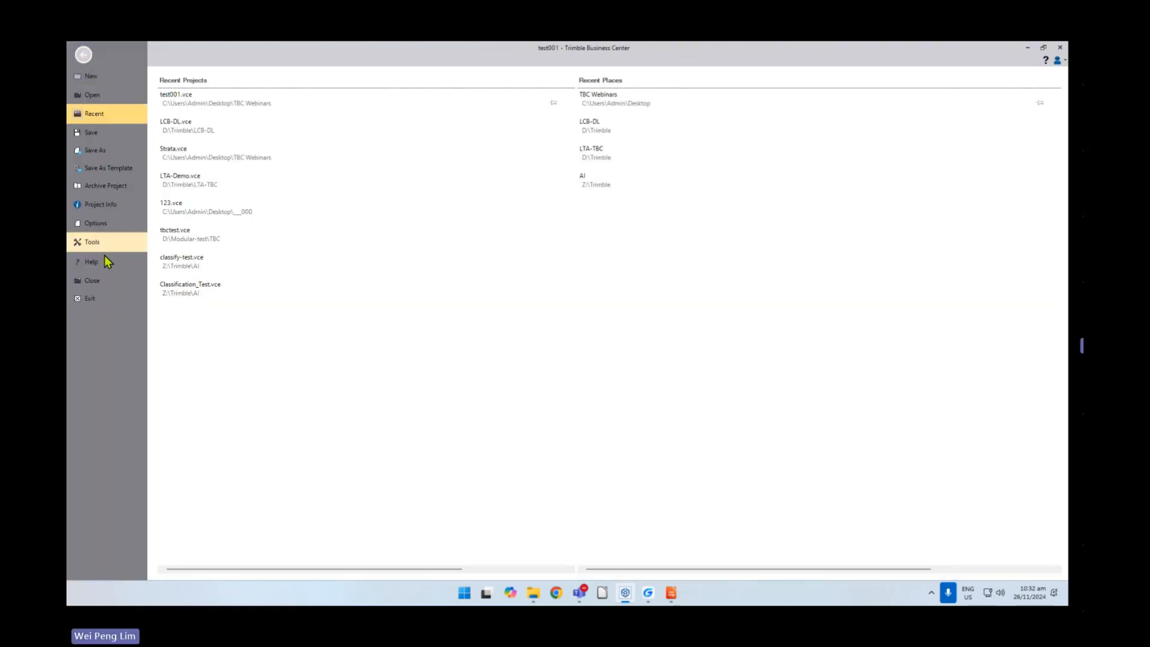
{"action": "left_click", "coordinate": [96, 280]}
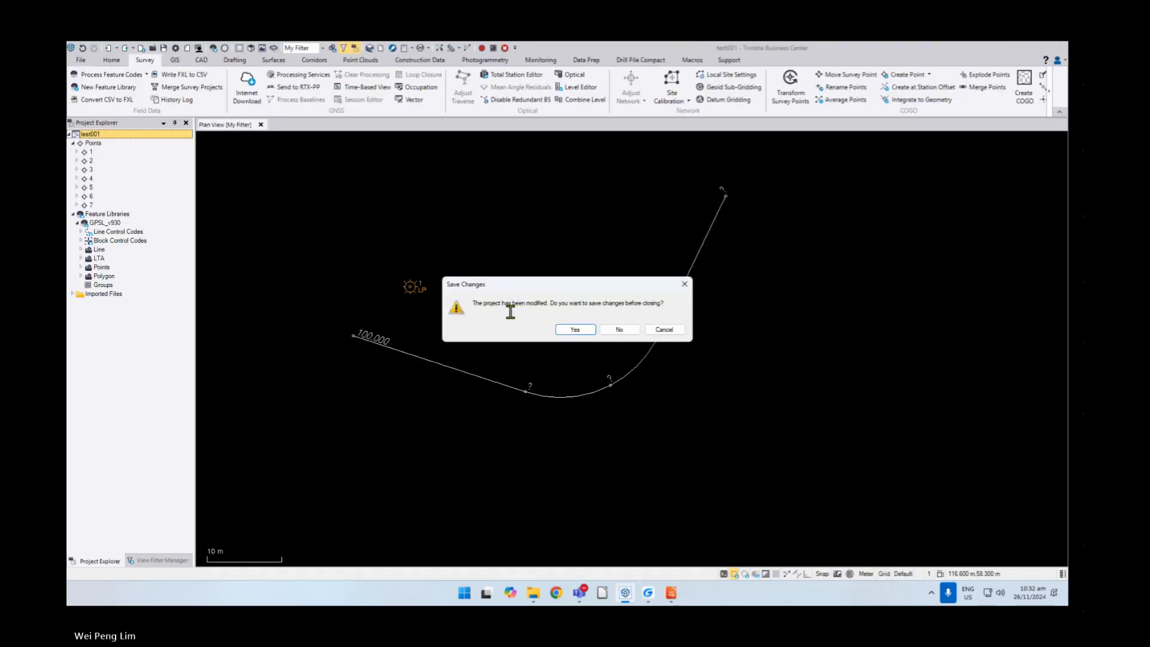
{"action": "left_click", "coordinate": [587, 330]}
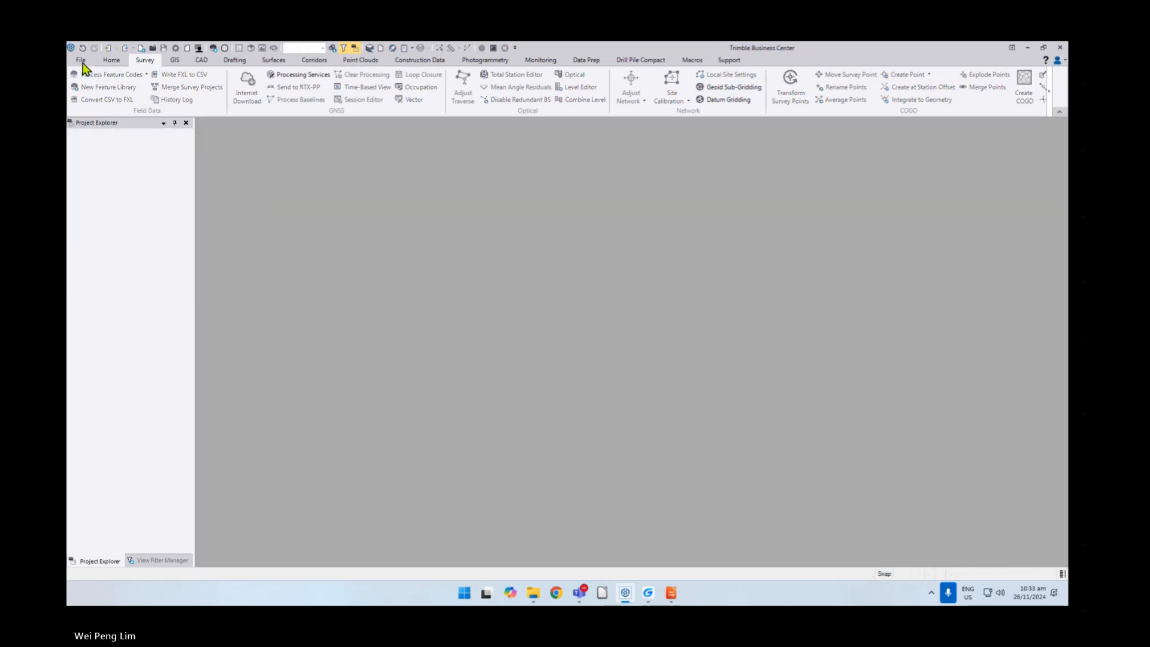
- Open the Strata.vce project from the TBC Webinars folder on the desktop
{"action": "left_click", "coordinate": [81, 60]}
{"action": "left_click", "coordinate": [89, 98]}
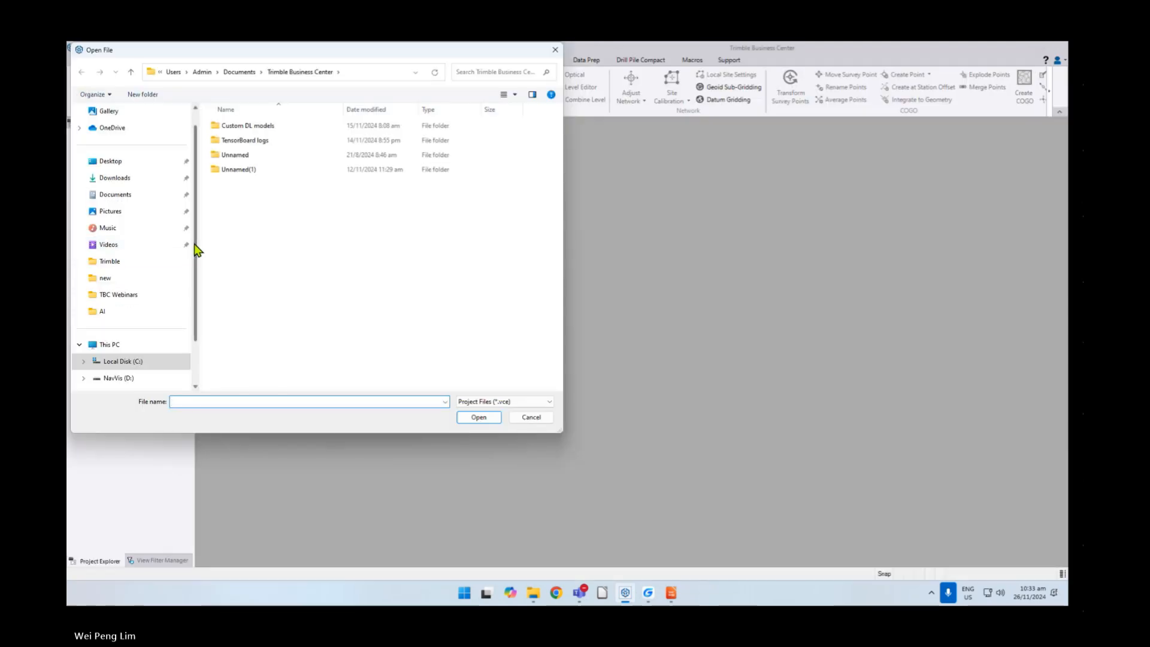
{"action": "left_click_drag", "start_coordinate": [195, 246], "coordinate": [195, 230]}
{"action": "left_click", "coordinate": [118, 187]}
{"action": "double_click", "coordinate": [222, 126]}
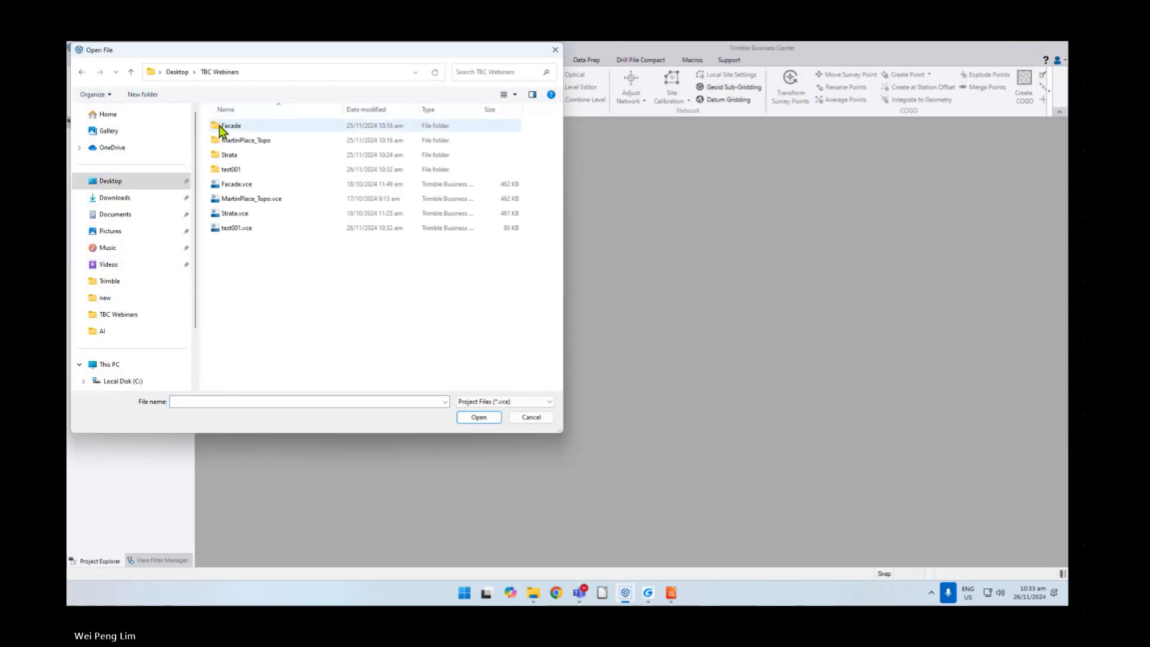
{"action": "left_click", "coordinate": [252, 214]}
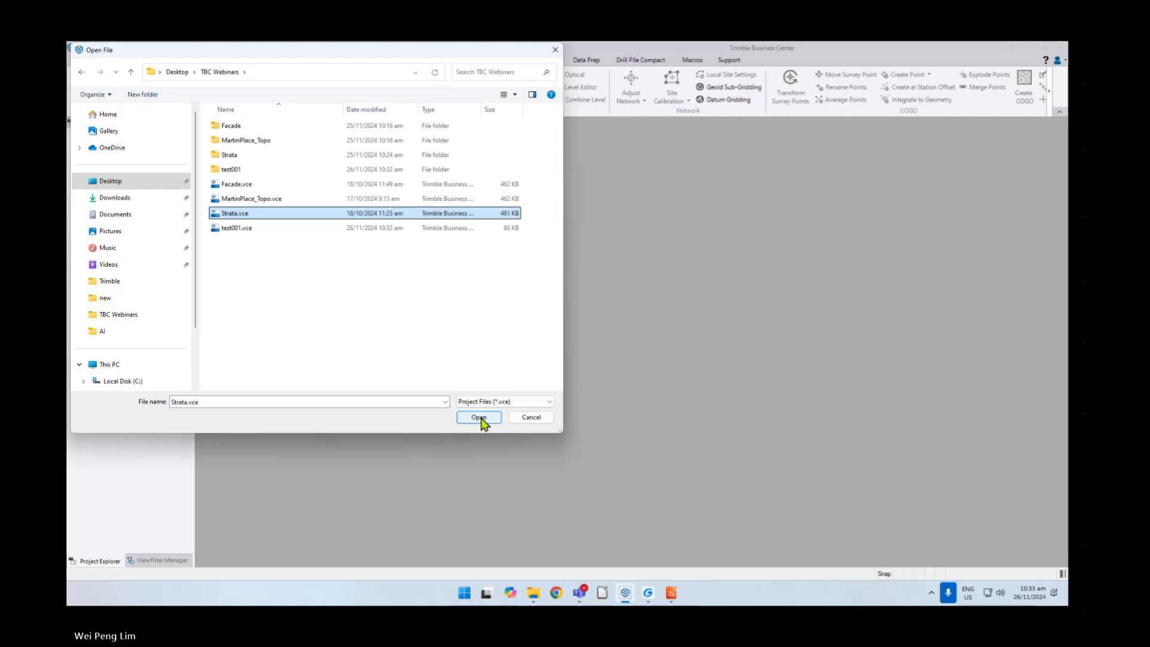
{"action": "left_click", "coordinate": [480, 418]}
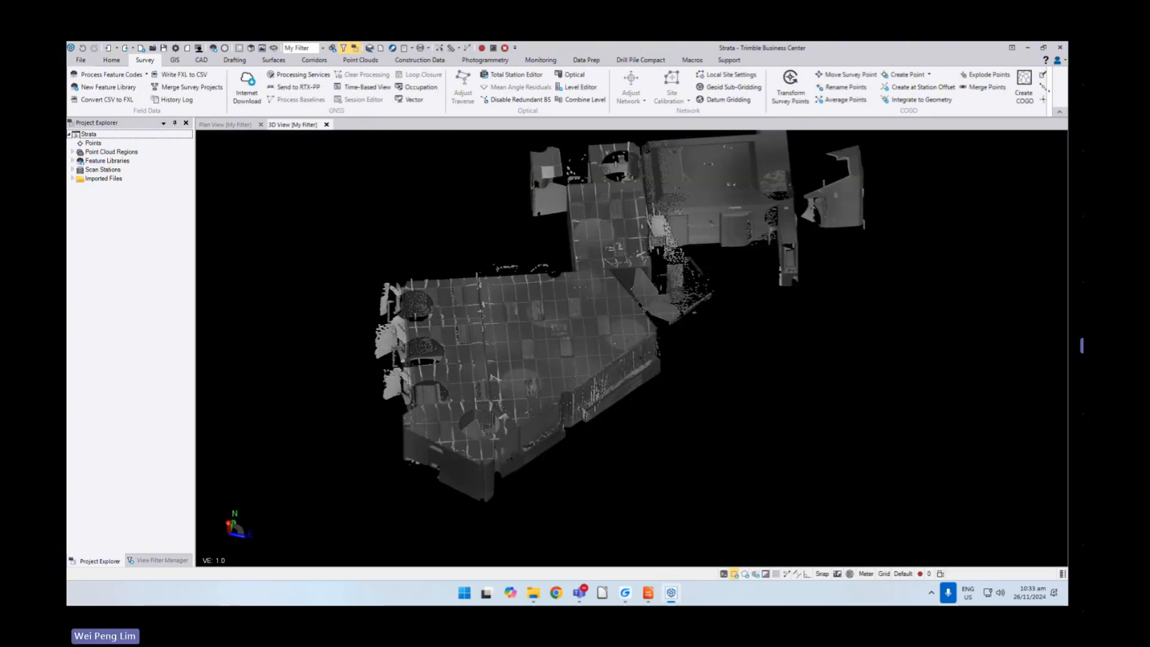
- Examine the Strata point cloud's rooms from different angles in the 3D view and bring up the point cloud tools
{"action": "scroll", "coordinate": [603, 286], "scroll_direction": "down", "scroll_amount": 3}
{"action": "middle_click_drag", "start_coordinate": [602, 286], "coordinate": [573, 332]}
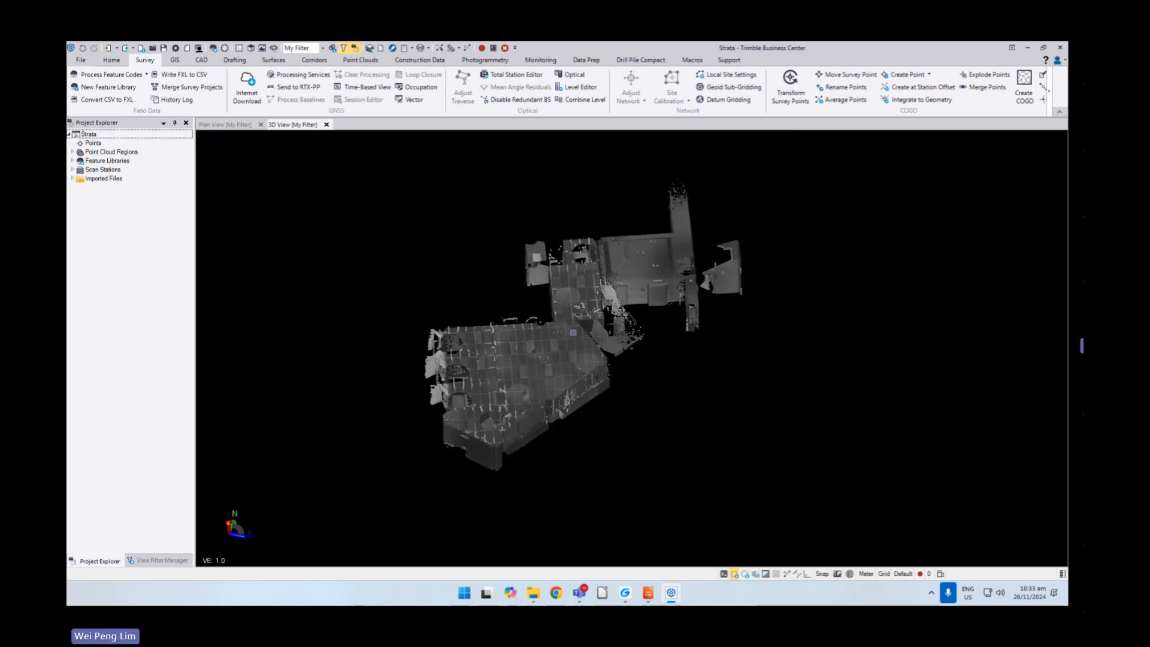
{"action": "scroll", "coordinate": [544, 351], "scroll_direction": "up", "scroll_amount": 3}
{"action": "scroll", "coordinate": [543, 351], "scroll_direction": "down", "scroll_amount": 2}
{"action": "right_click_drag", "start_coordinate": [563, 372], "coordinate": [571, 321]}
{"action": "scroll", "coordinate": [571, 322], "scroll_direction": "up", "scroll_amount": 3}
{"action": "scroll", "coordinate": [571, 327], "scroll_direction": "down", "scroll_amount": 1}
{"action": "middle_click_drag", "start_coordinate": [572, 338], "coordinate": [554, 341]}
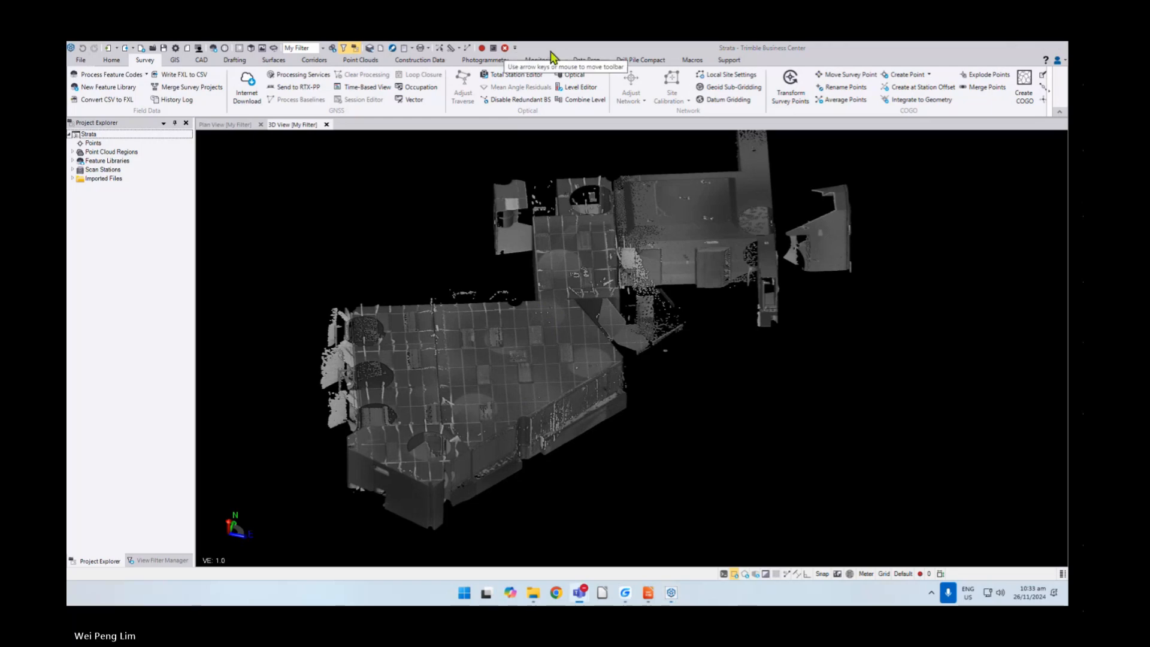
{"action": "mouse_move", "coordinate": [515, 377]}
{"action": "right_mouse_down"}
{"action": "mouse_move", "coordinate": [494, 354]}
{"action": "mouse_move", "coordinate": [517, 431]}
{"action": "mouse_move", "coordinate": [557, 312]}
{"action": "mouse_move", "coordinate": [543, 337]}
{"action": "right_mouse_up"}
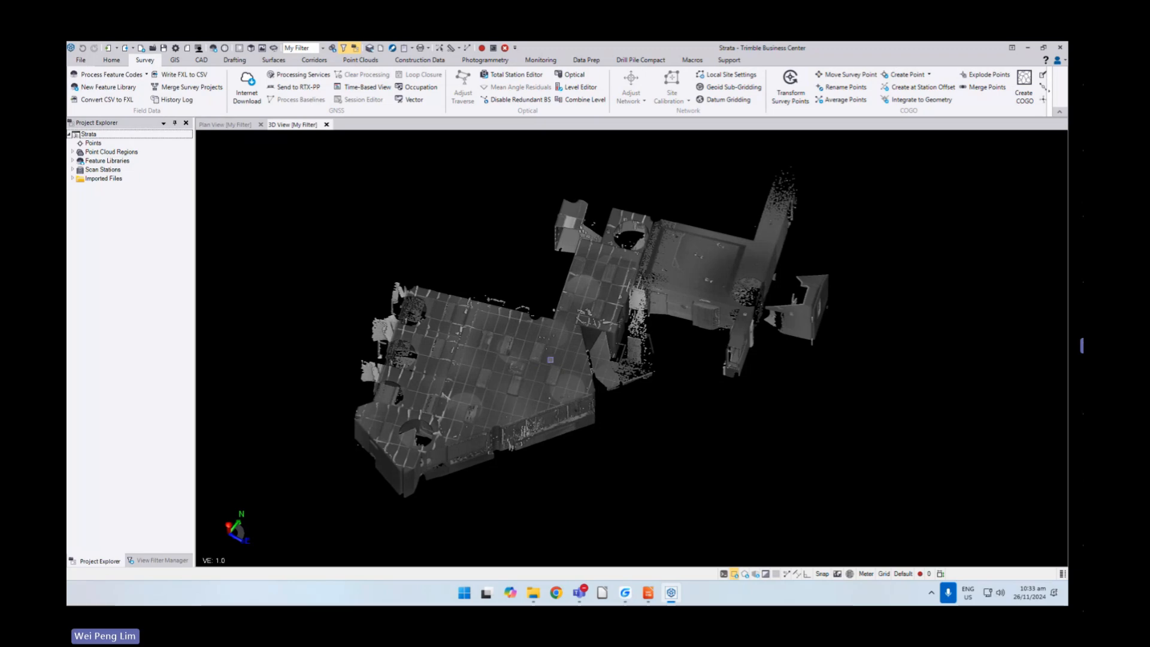
{"action": "scroll", "coordinate": [550, 360], "scroll_direction": "down", "scroll_amount": 2}
{"action": "scroll", "coordinate": [525, 344], "scroll_direction": "up", "scroll_amount": 2}
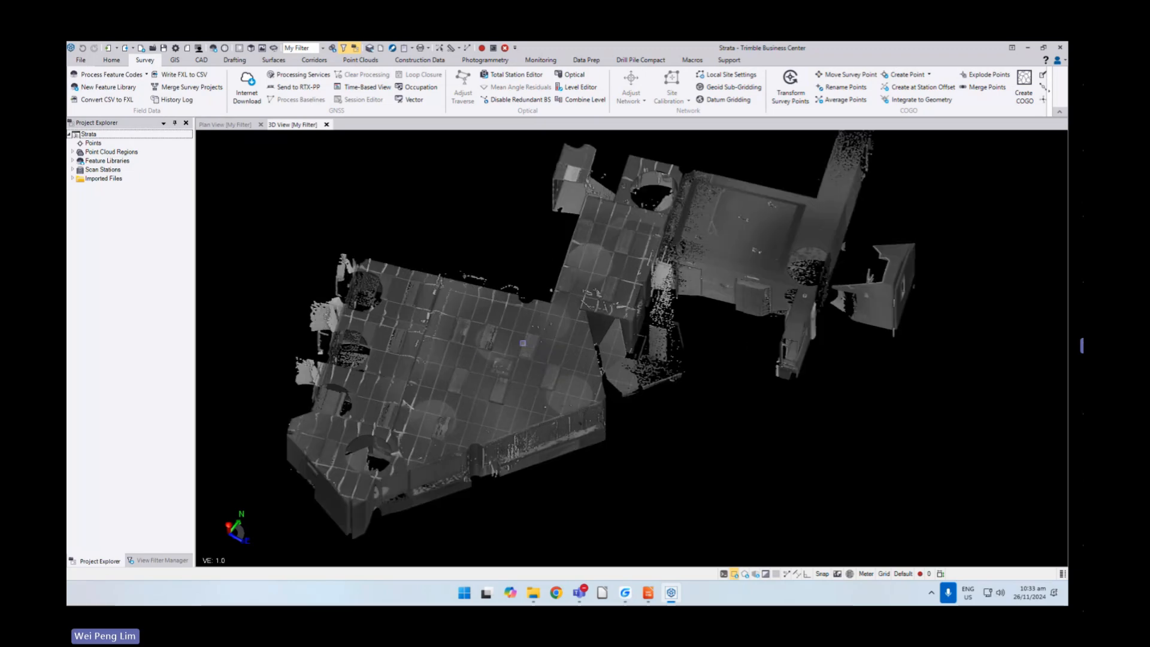
{"action": "left_click", "coordinate": [370, 61]}
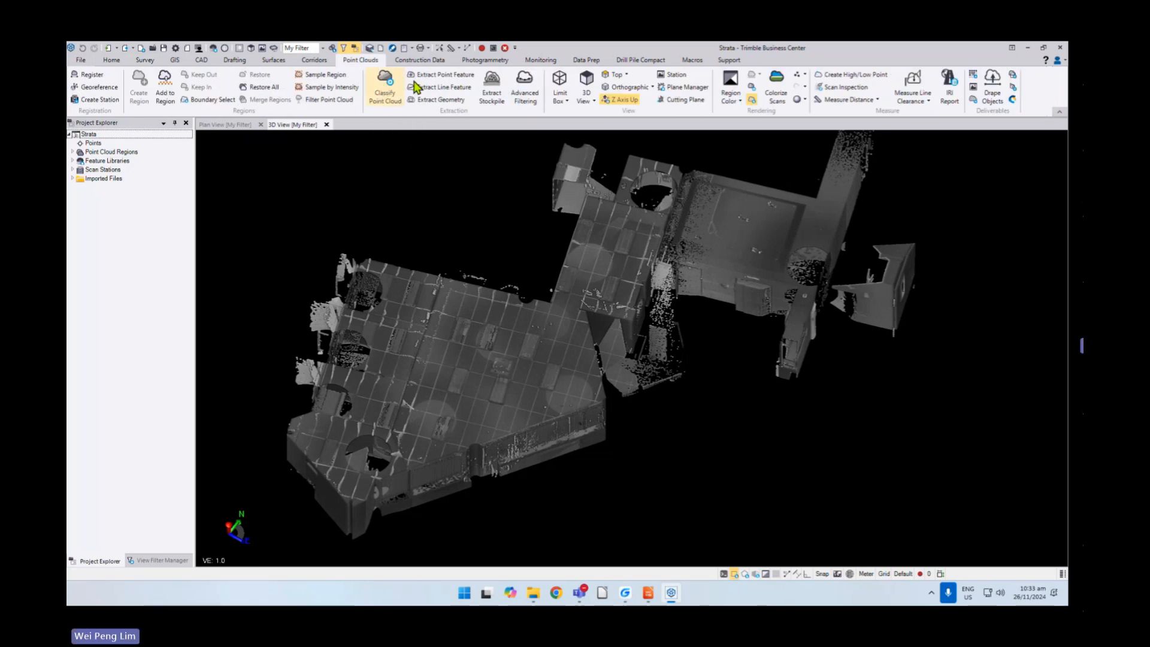
- Render the point cloud by gray-scale intensity
{"action": "left_click", "coordinate": [737, 103]}
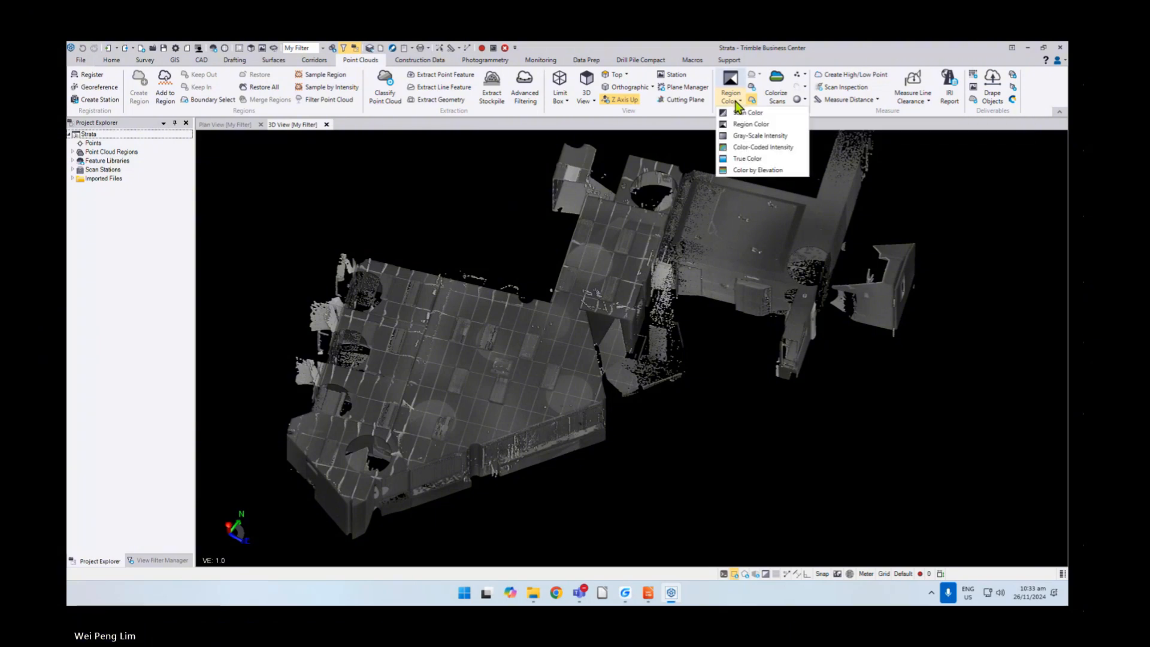
{"action": "left_click", "coordinate": [751, 136]}
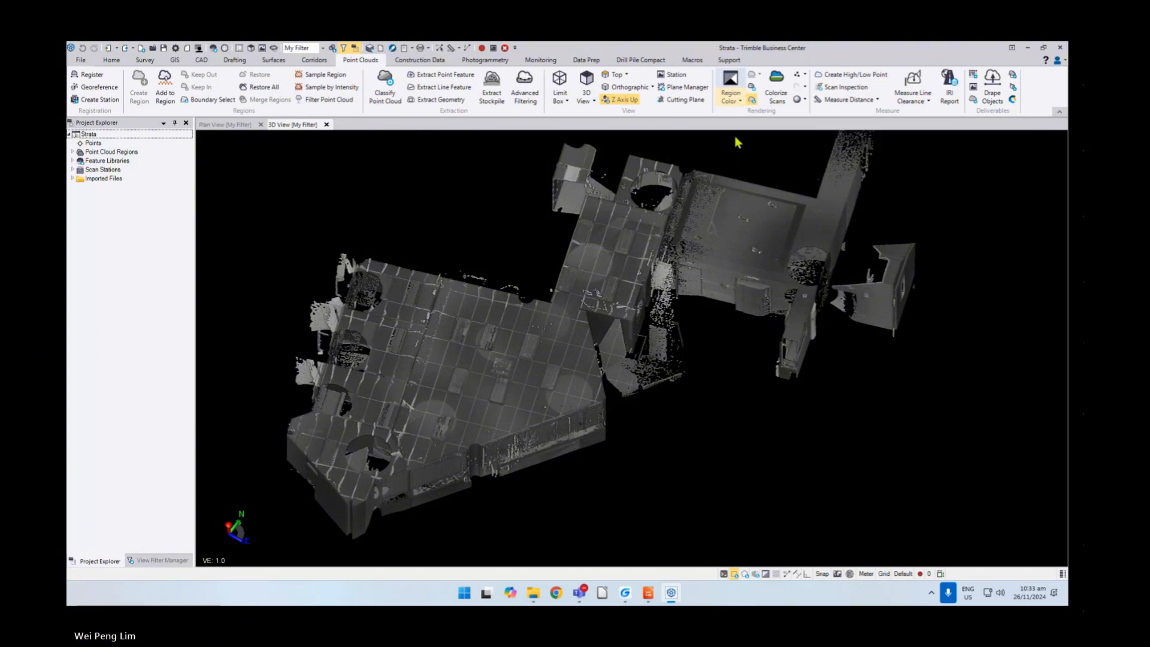
- Review the Indoor type's extractable classes in the point cloud classification command, and close it without classifying
{"action": "left_click", "coordinate": [385, 91]}
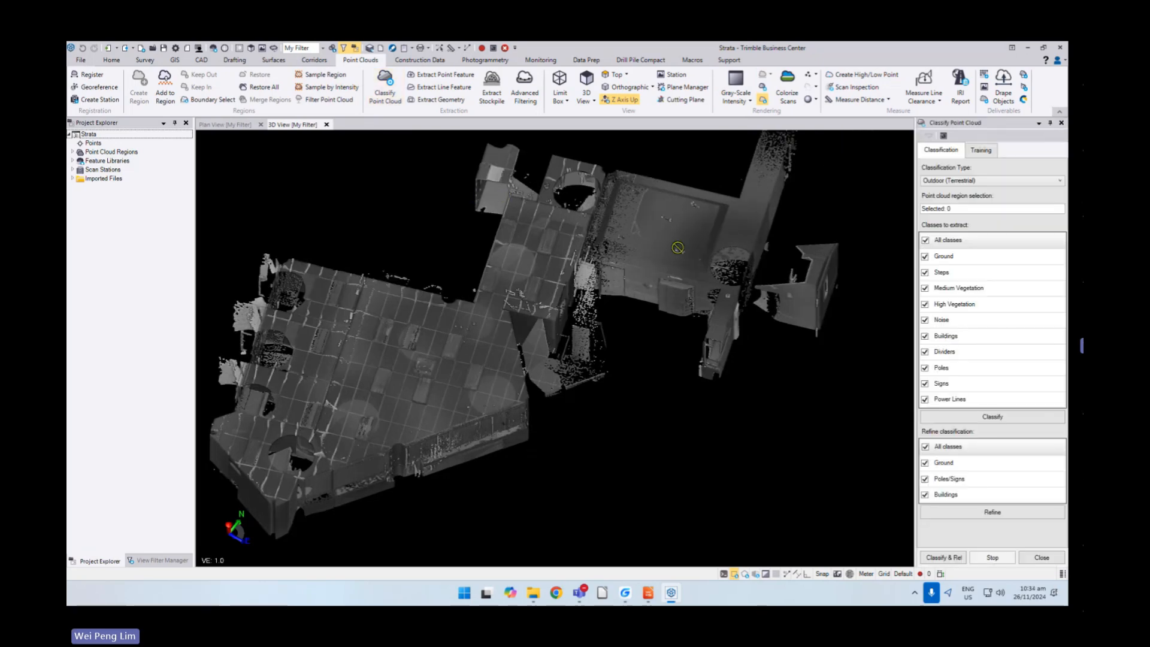
{"action": "left_click", "coordinate": [977, 180]}
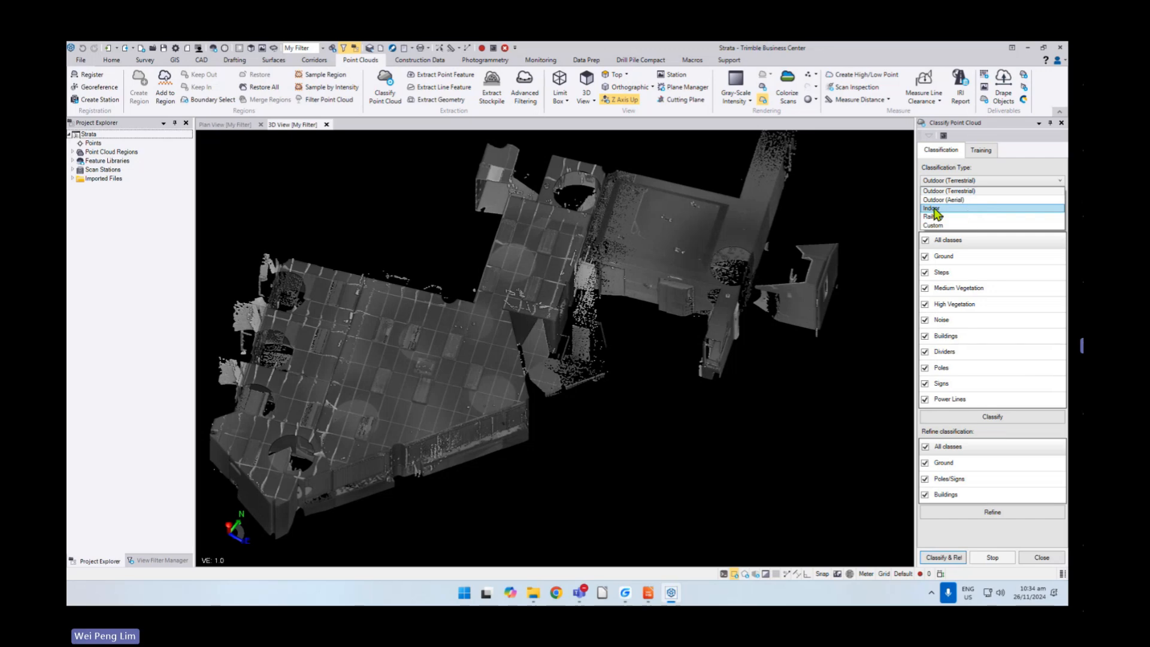
{"action": "left_click", "coordinate": [935, 208]}
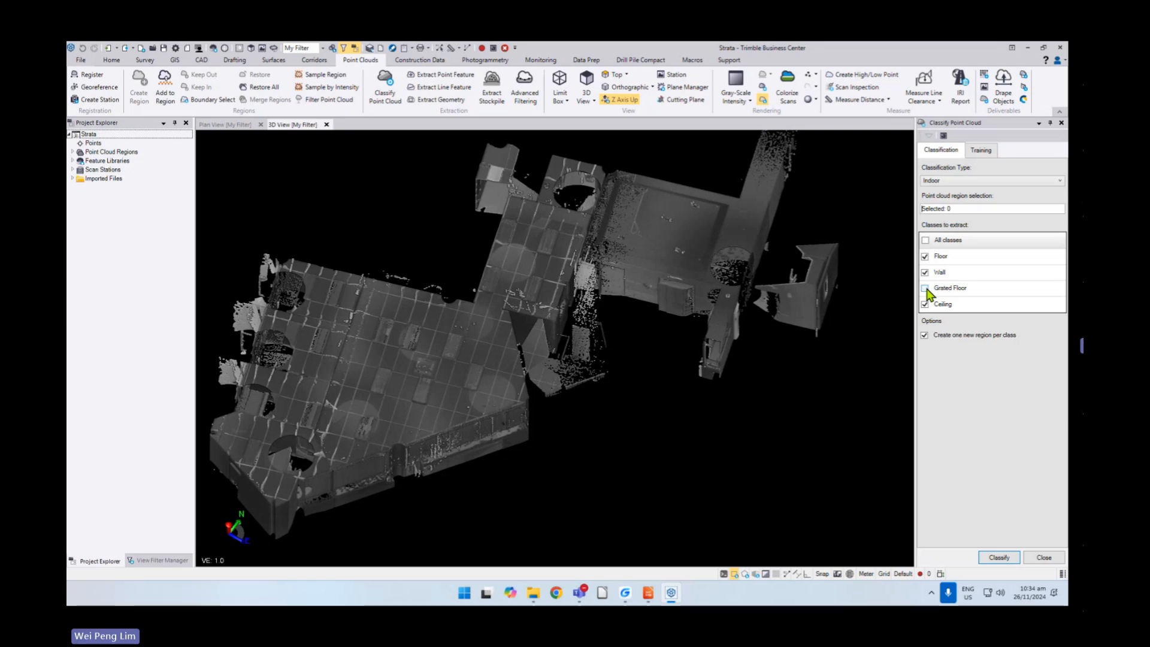
{"action": "left_click", "coordinate": [925, 289]}
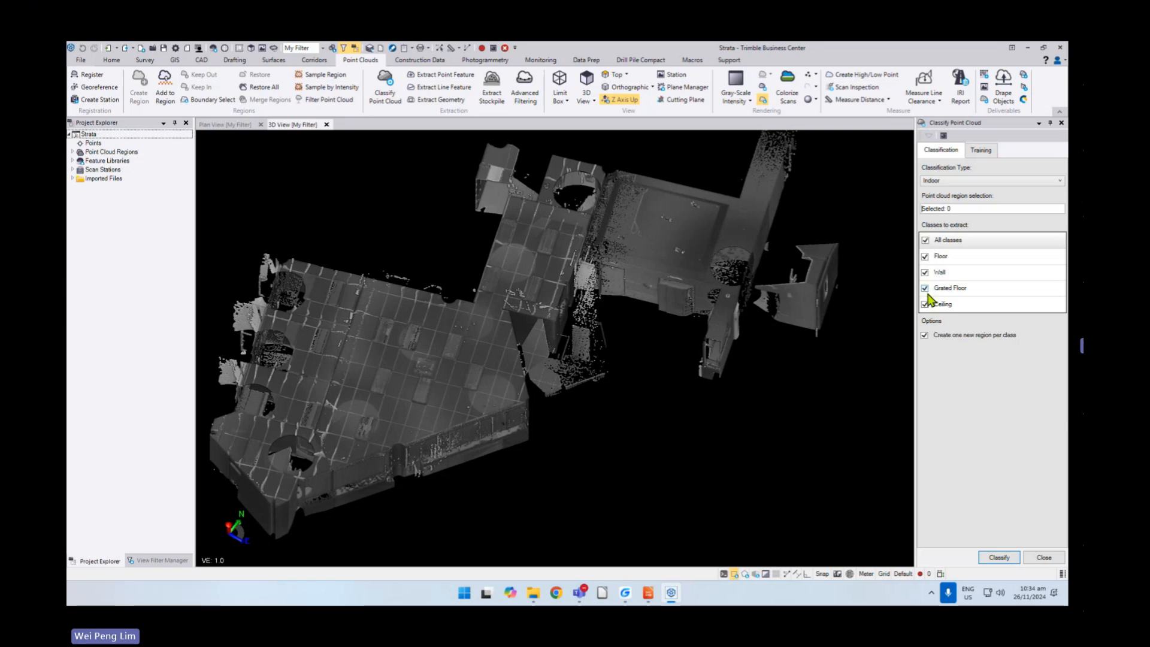
{"action": "left_click", "coordinate": [1057, 561]}
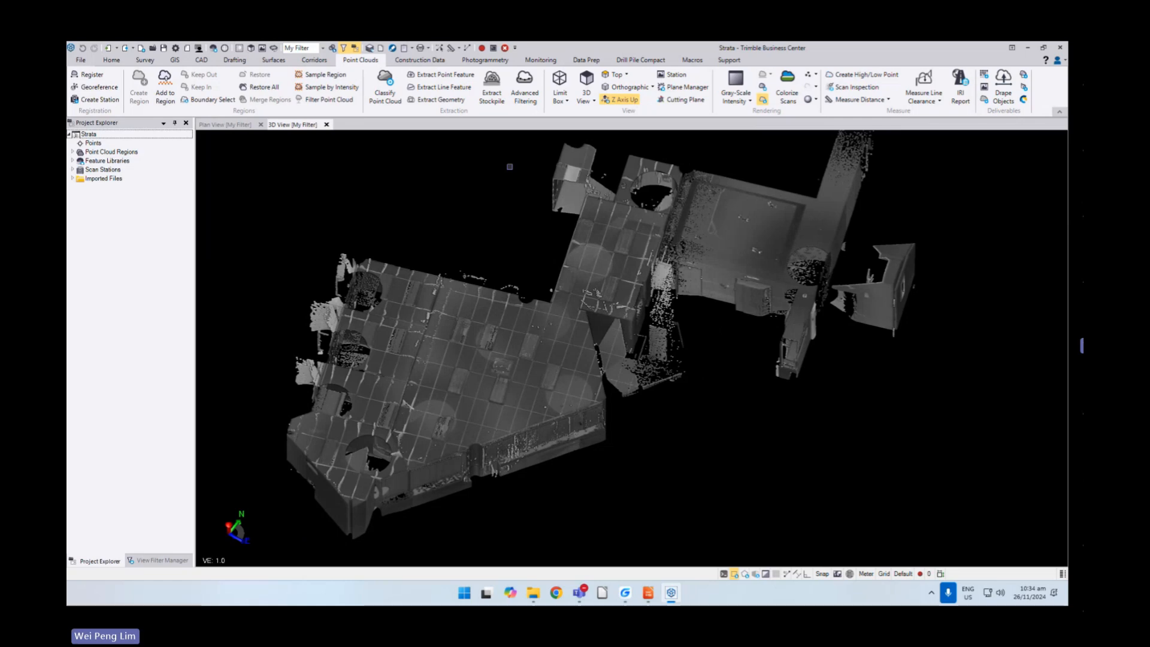
- Bring up the point cloud regions in the view filter and render the point cloud by region color
{"action": "left_click", "coordinate": [157, 561]}
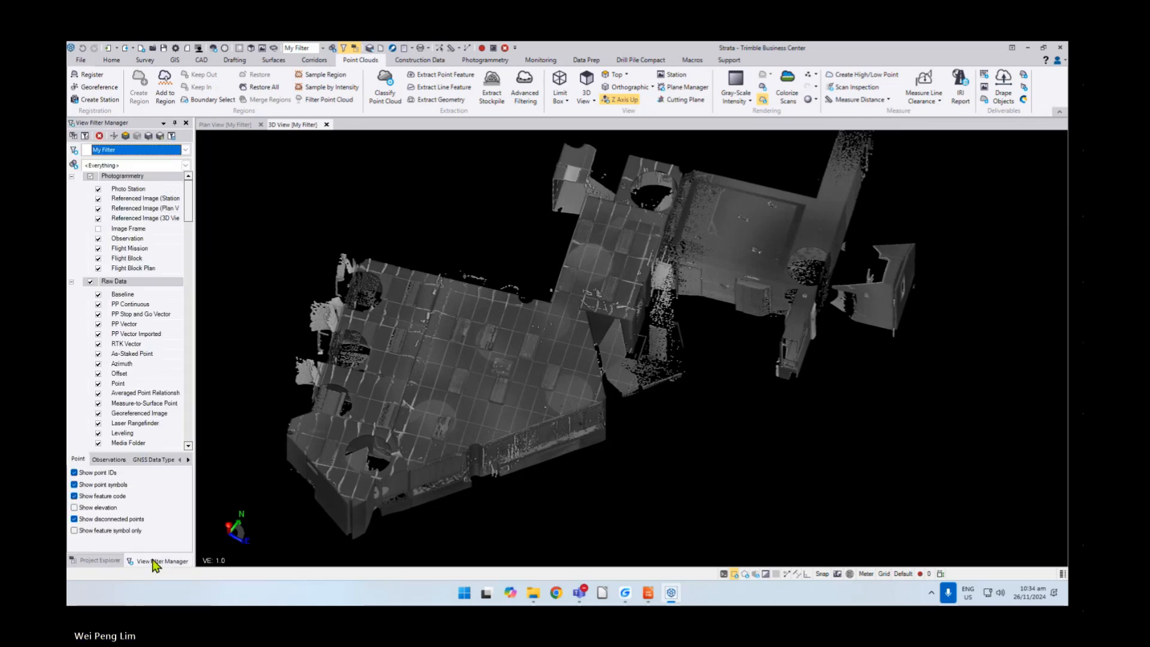
{"action": "left_click_drag", "start_coordinate": [188, 197], "coordinate": [181, 427]}
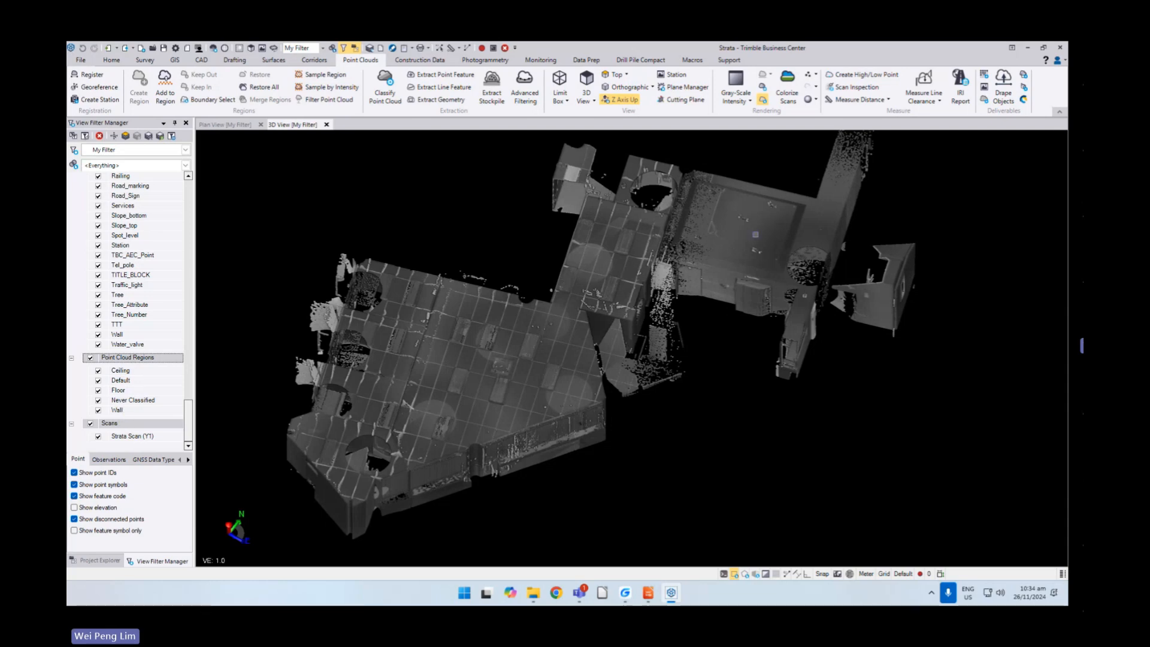
{"action": "left_click", "coordinate": [749, 101]}
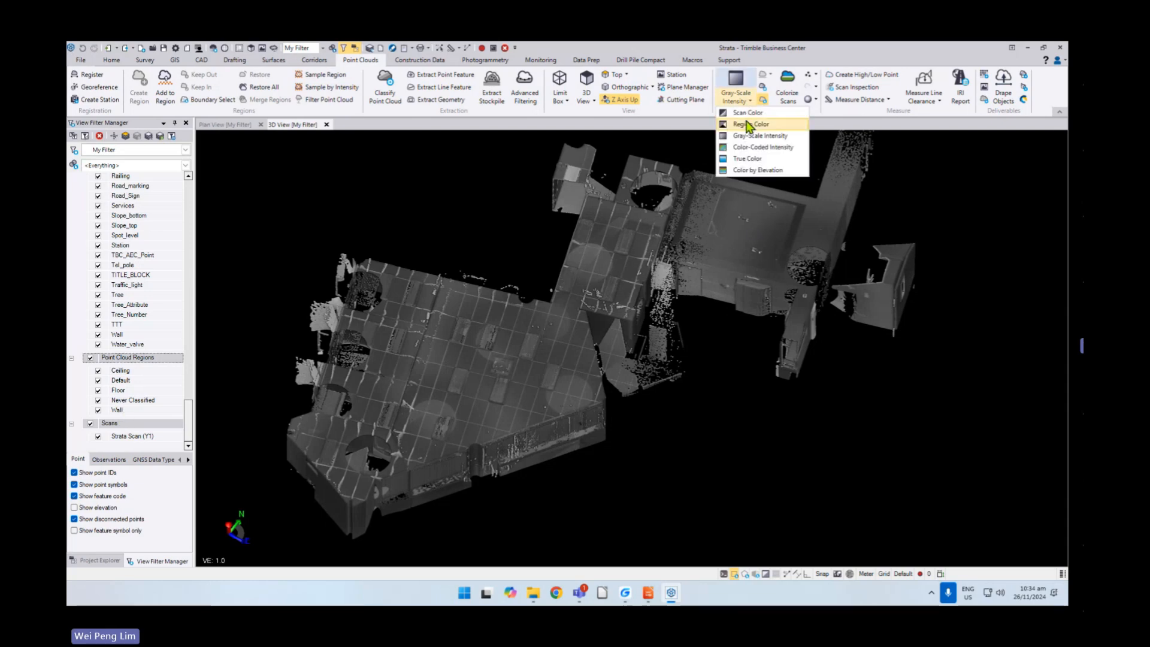
{"action": "left_click", "coordinate": [748, 124]}
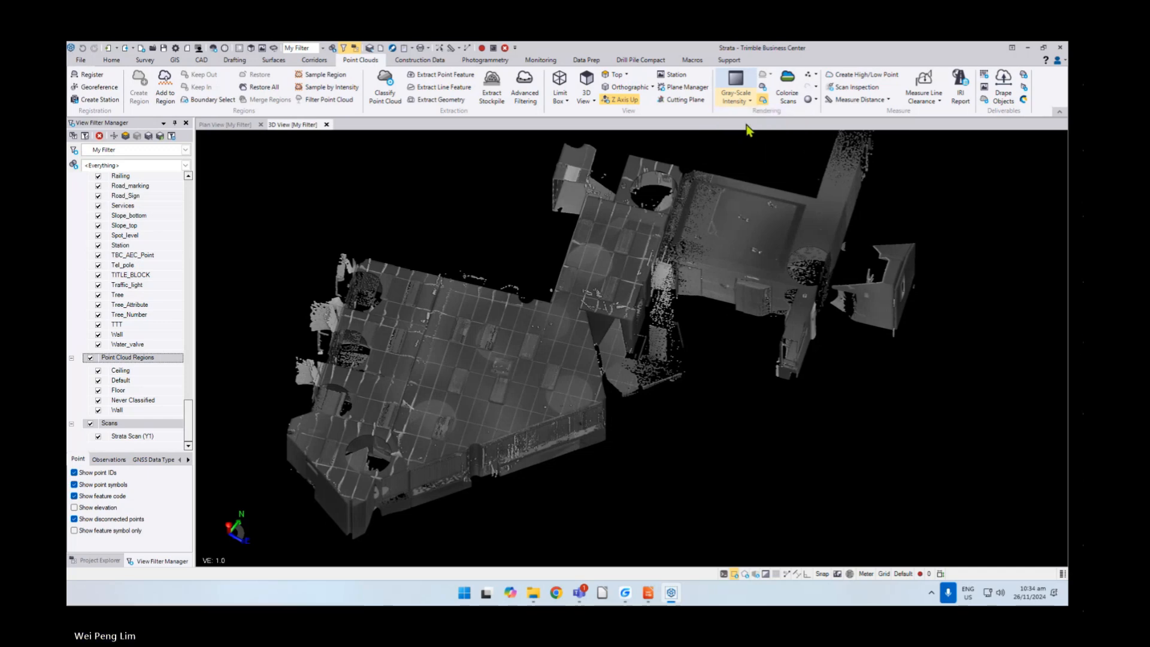
{"action": "scroll", "coordinate": [520, 354], "scroll_direction": "down", "scroll_amount": 3}
{"action": "mouse_move", "coordinate": [520, 354]}
{"action": "middle_mouse_down"}
{"action": "mouse_move", "coordinate": [539, 341]}
{"action": "mouse_move", "coordinate": [540, 355]}
{"action": "middle_mouse_up"}
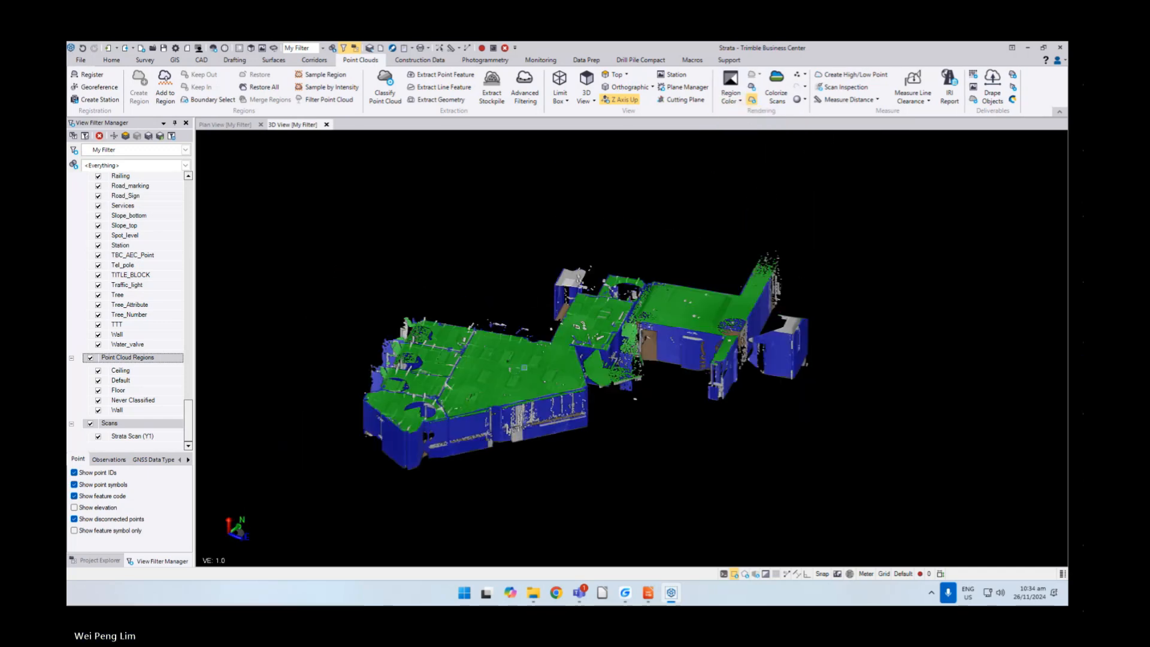
- Hide all point cloud regions except Floor in the 3D view
{"action": "left_click", "coordinate": [90, 357]}
{"action": "left_click", "coordinate": [98, 390]}
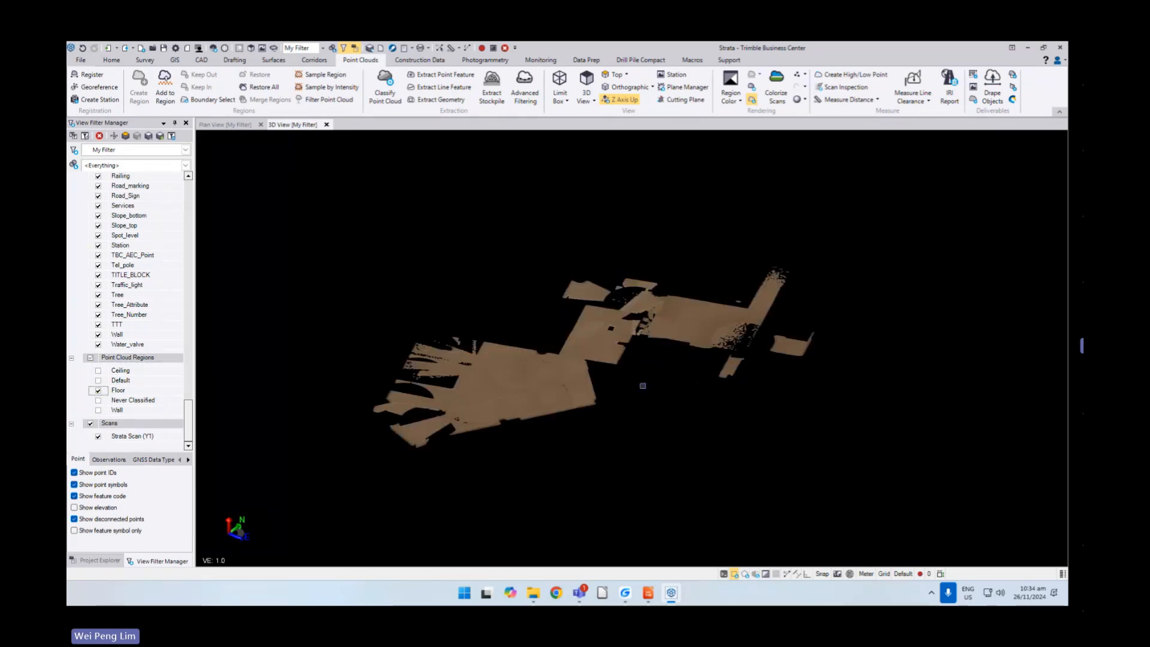
{"action": "scroll", "coordinate": [547, 396], "scroll_direction": "up", "scroll_amount": 5}
{"action": "middle_click_drag", "start_coordinate": [482, 411], "coordinate": [586, 393]}
{"action": "scroll", "coordinate": [535, 372], "scroll_direction": "down", "scroll_amount": 2}
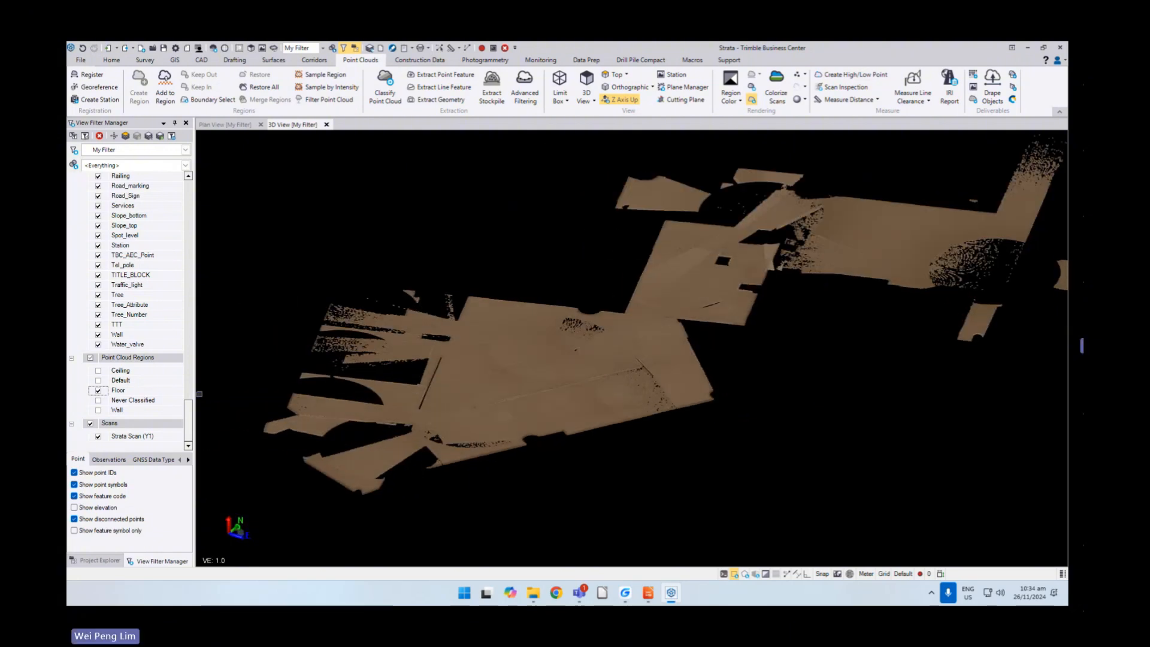
- Show the Wall and Ceiling regions together with the Floor region and examine the whole building
{"action": "left_click", "coordinate": [98, 410]}
{"action": "scroll", "coordinate": [621, 421], "scroll_direction": "up", "scroll_amount": 4}
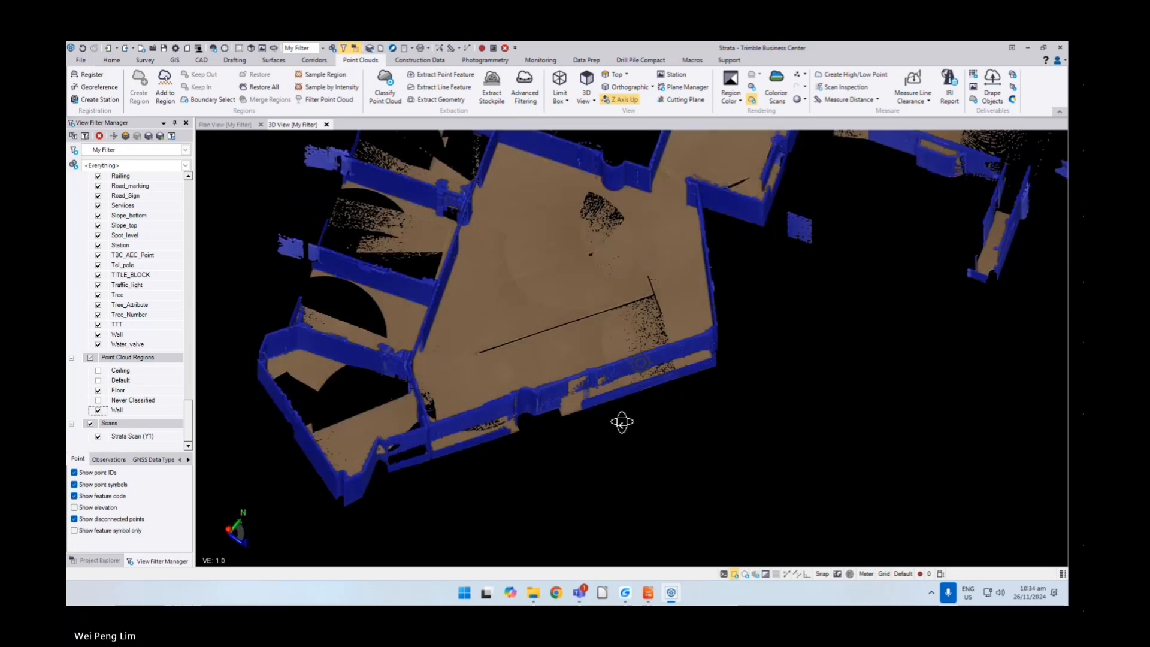
{"action": "middle_click_drag", "start_coordinate": [628, 388], "coordinate": [674, 481]}
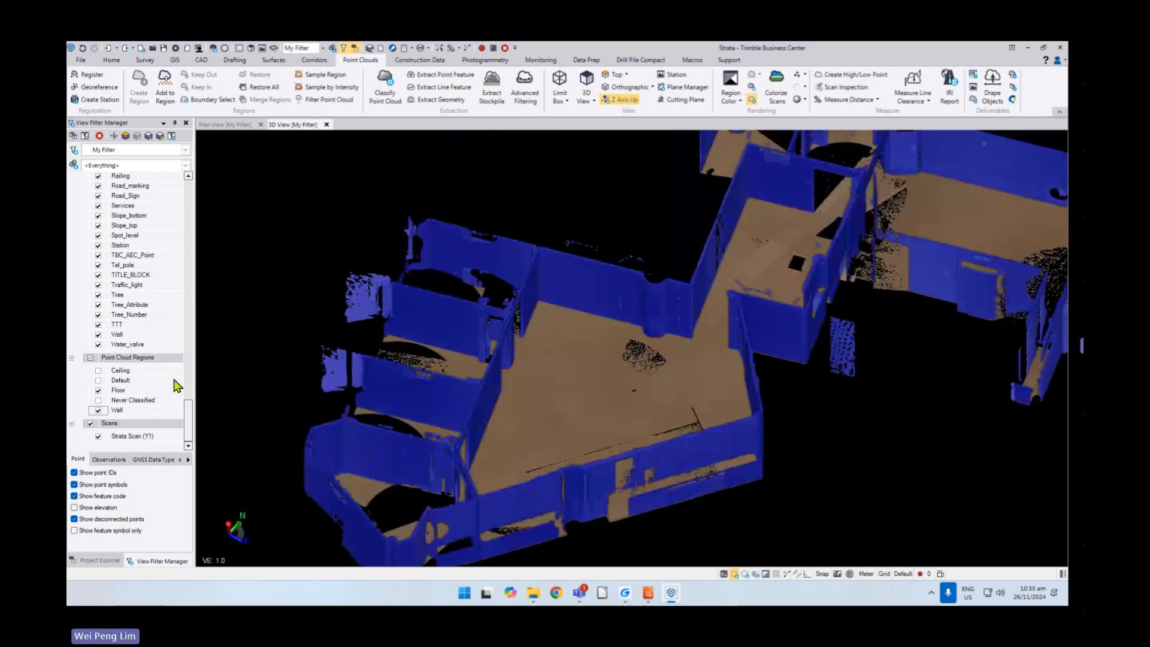
{"action": "left_click", "coordinate": [97, 372]}
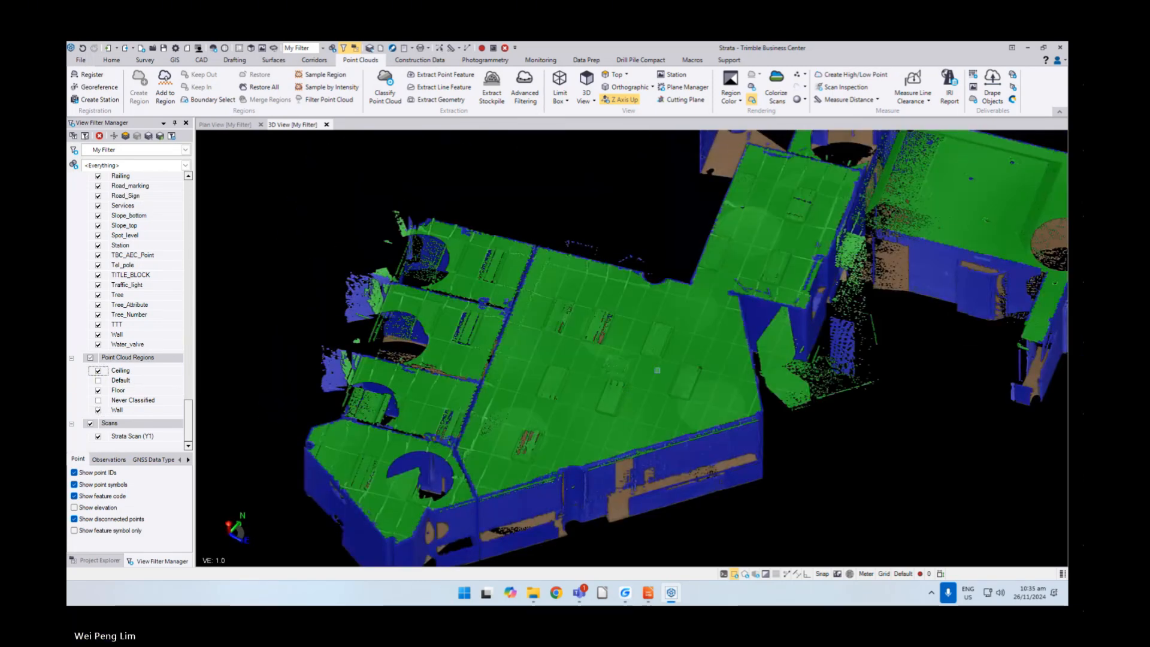
{"action": "scroll", "coordinate": [647, 384], "scroll_direction": "down", "scroll_amount": 3}
{"action": "right_click_drag", "start_coordinate": [647, 383], "coordinate": [620, 359]}
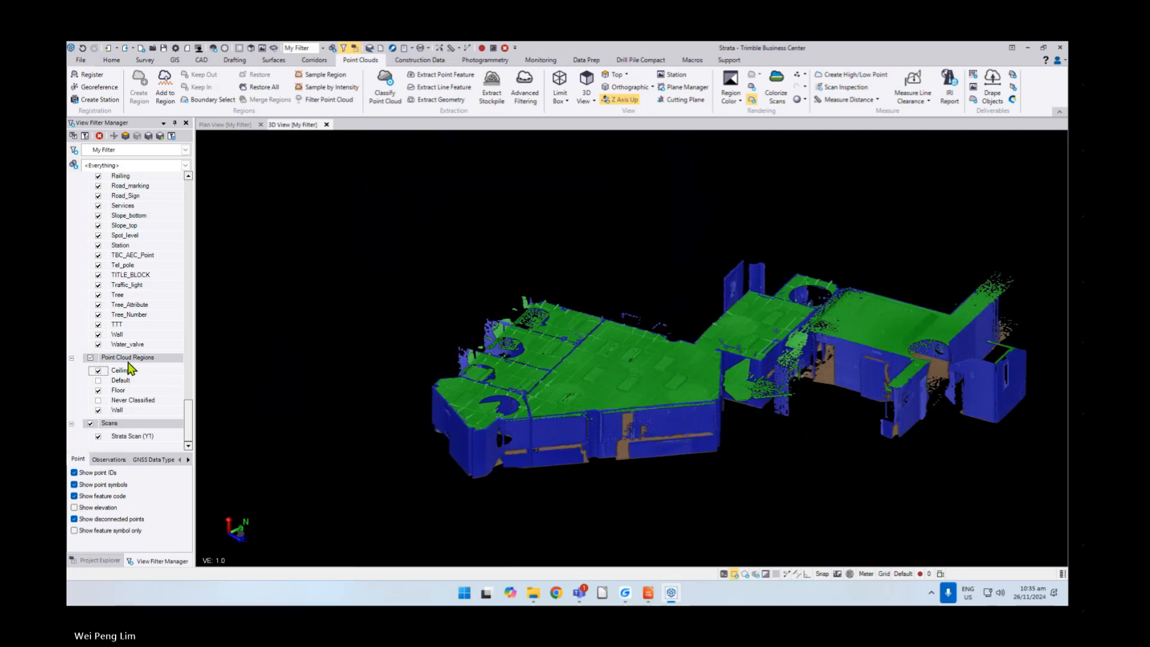
- Hide the Ceiling region and show the Never Classified region to reveal the objects inside the rooms
{"action": "left_click", "coordinate": [98, 371]}
{"action": "scroll", "coordinate": [693, 392], "scroll_direction": "up", "scroll_amount": 3}
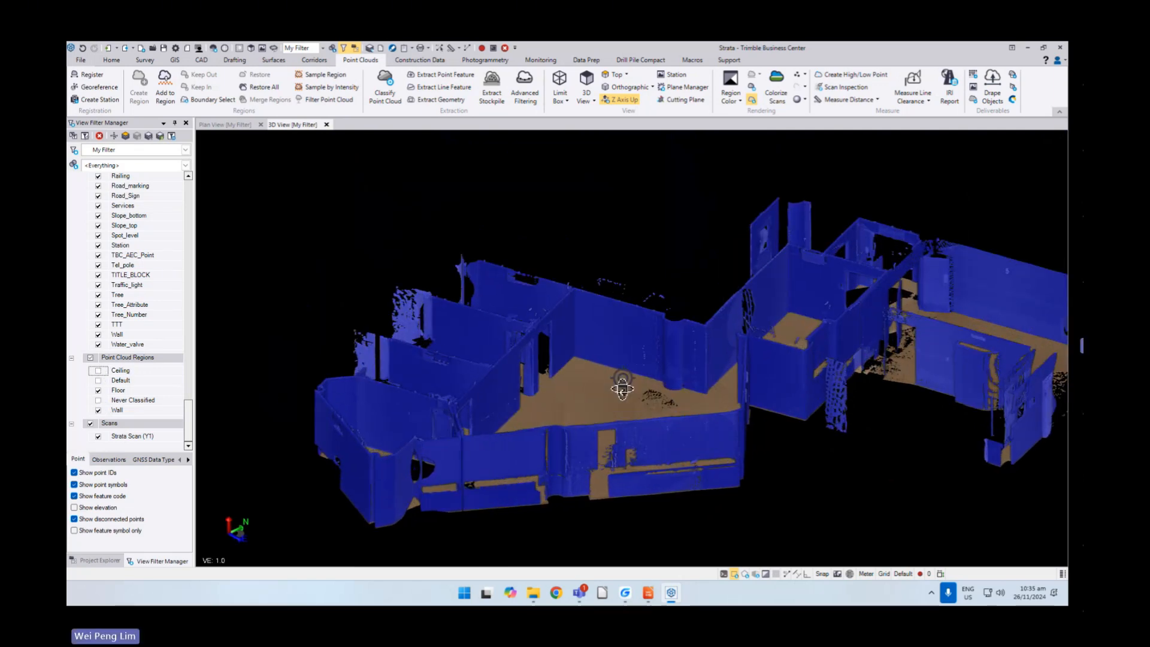
{"action": "left_click", "coordinate": [98, 400]}
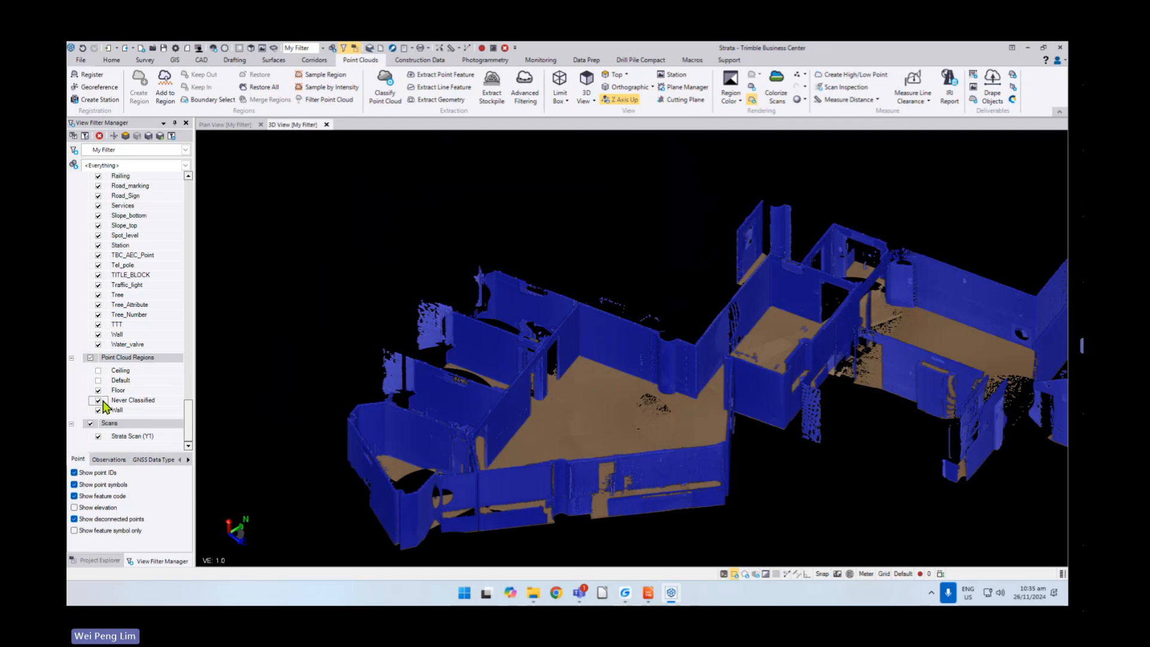
{"action": "middle_click_drag", "start_coordinate": [574, 335], "coordinate": [676, 399]}
{"action": "scroll", "coordinate": [649, 469], "scroll_direction": "up", "scroll_amount": 5}
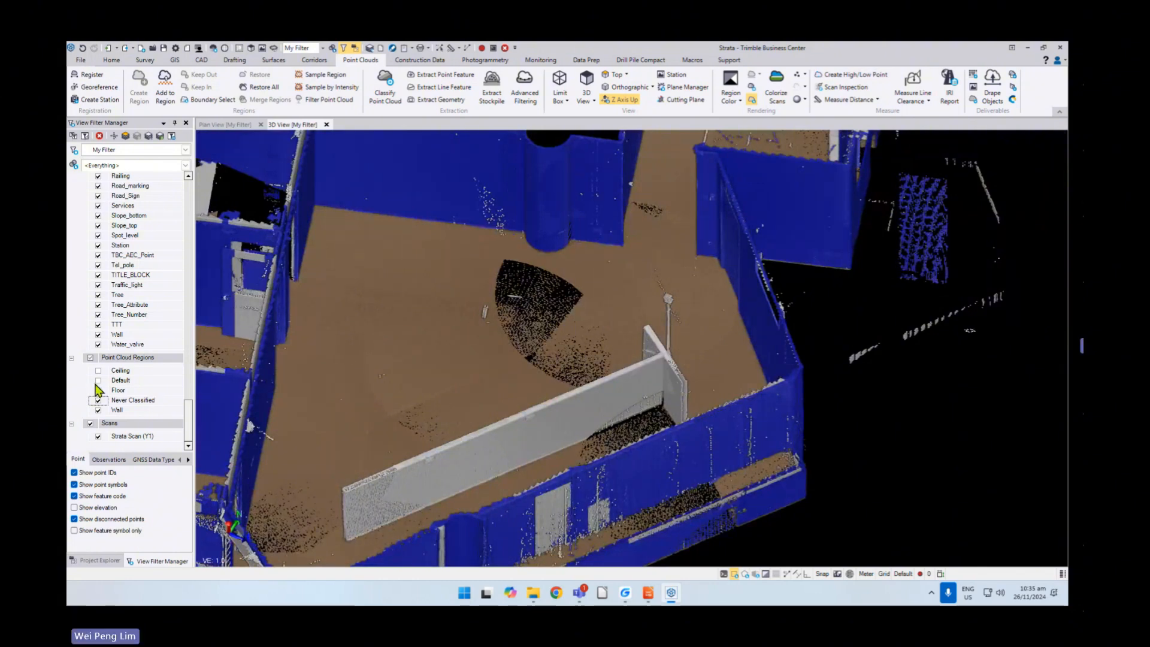
- Examine the unclassified freestanding partition in the main room from above and at an angle
{"action": "scroll", "coordinate": [566, 368], "scroll_direction": "down", "scroll_amount": 2}
{"action": "scroll", "coordinate": [562, 366], "scroll_direction": "down", "scroll_amount": 2}
{"action": "right_click_drag", "start_coordinate": [562, 365], "coordinate": [518, 390]}
{"action": "middle_click_drag", "start_coordinate": [544, 391], "coordinate": [537, 340]}
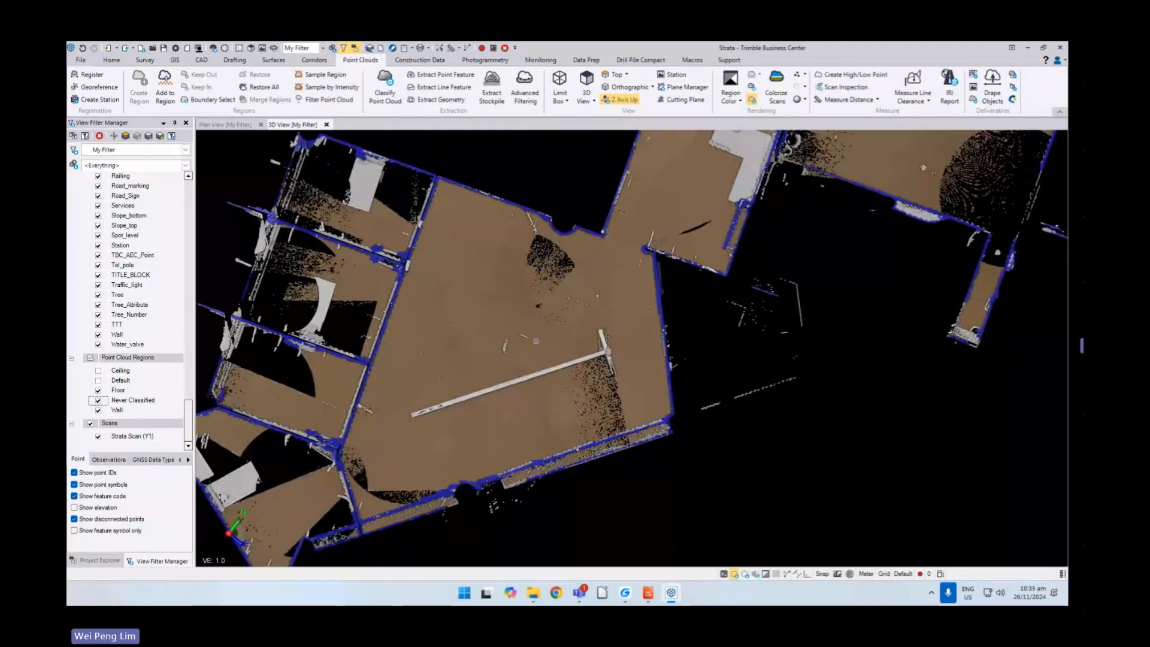
{"action": "right_click_drag", "start_coordinate": [547, 361], "coordinate": [558, 329]}
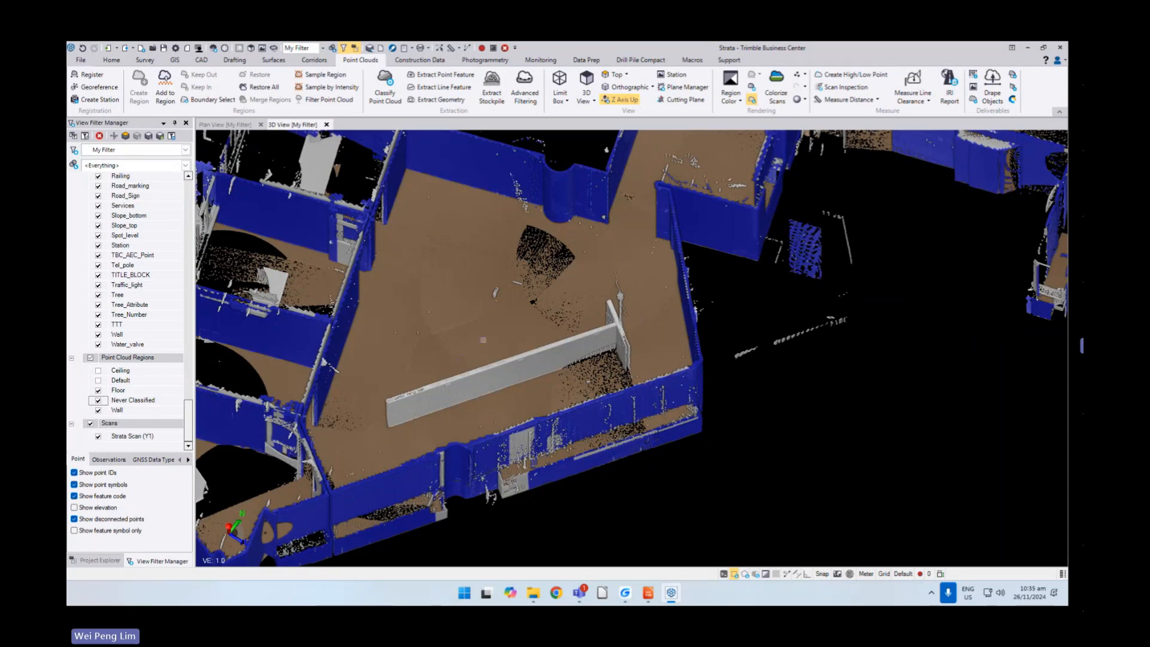
{"action": "right_click_drag", "start_coordinate": [483, 340], "coordinate": [473, 374]}
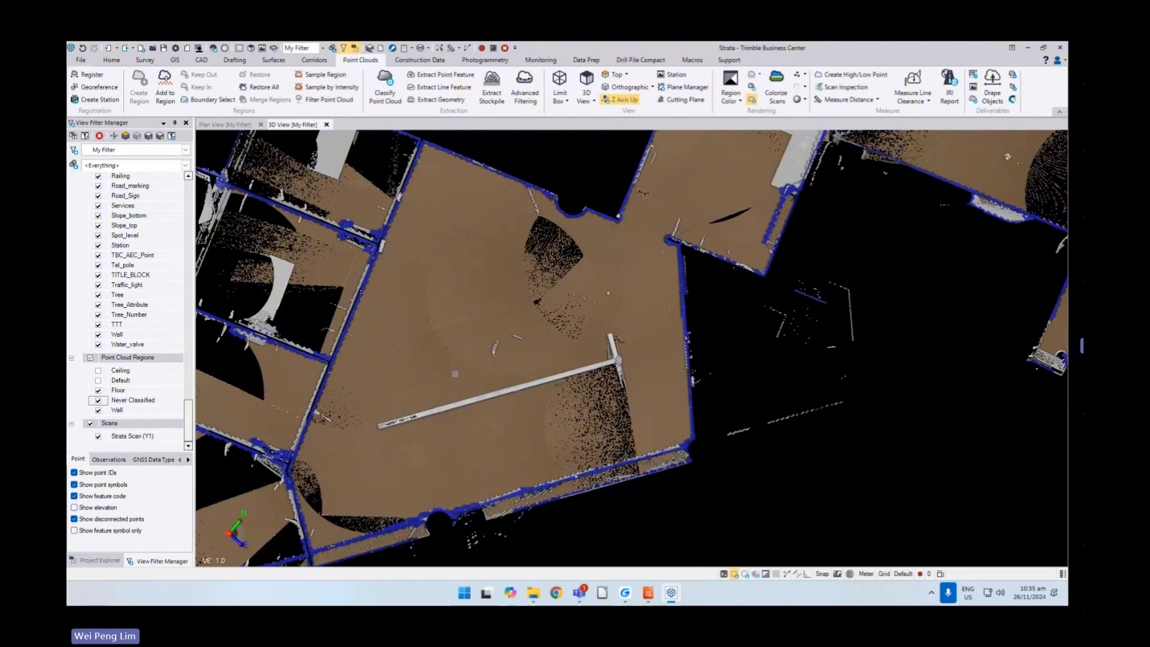
{"action": "right_click_drag", "start_coordinate": [455, 373], "coordinate": [462, 314]}
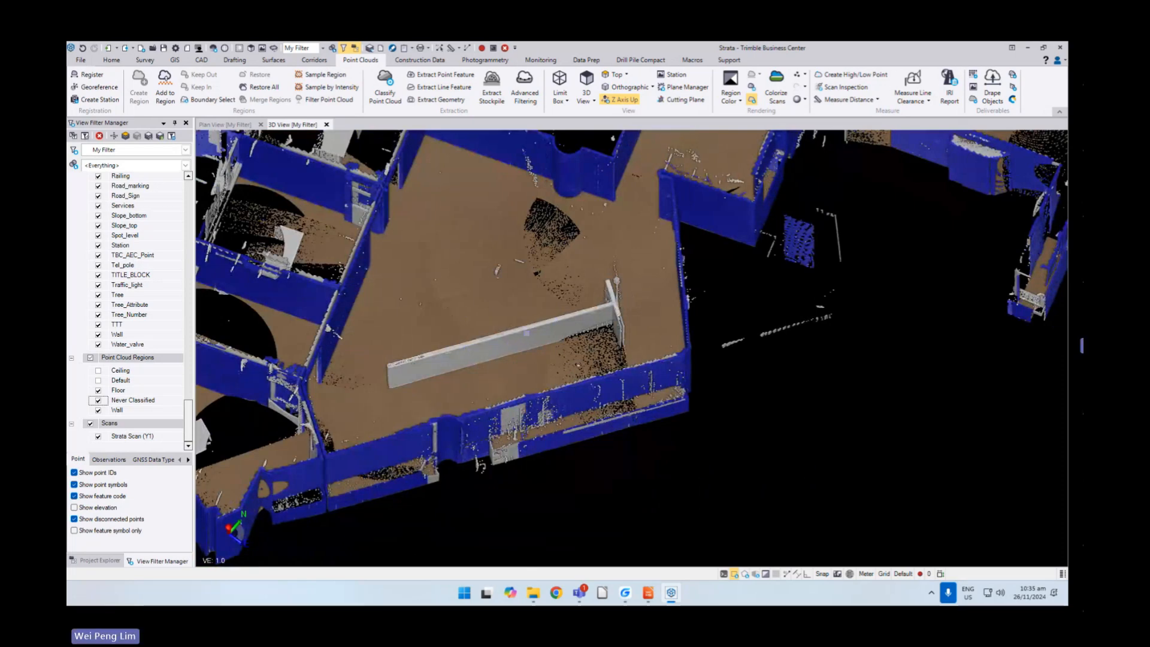
{"action": "mouse_move", "coordinate": [528, 334]}
{"action": "right_mouse_down"}
{"action": "mouse_move", "coordinate": [515, 335]}
{"action": "mouse_move", "coordinate": [514, 359]}
{"action": "mouse_move", "coordinate": [518, 333]}
{"action": "right_mouse_up"}
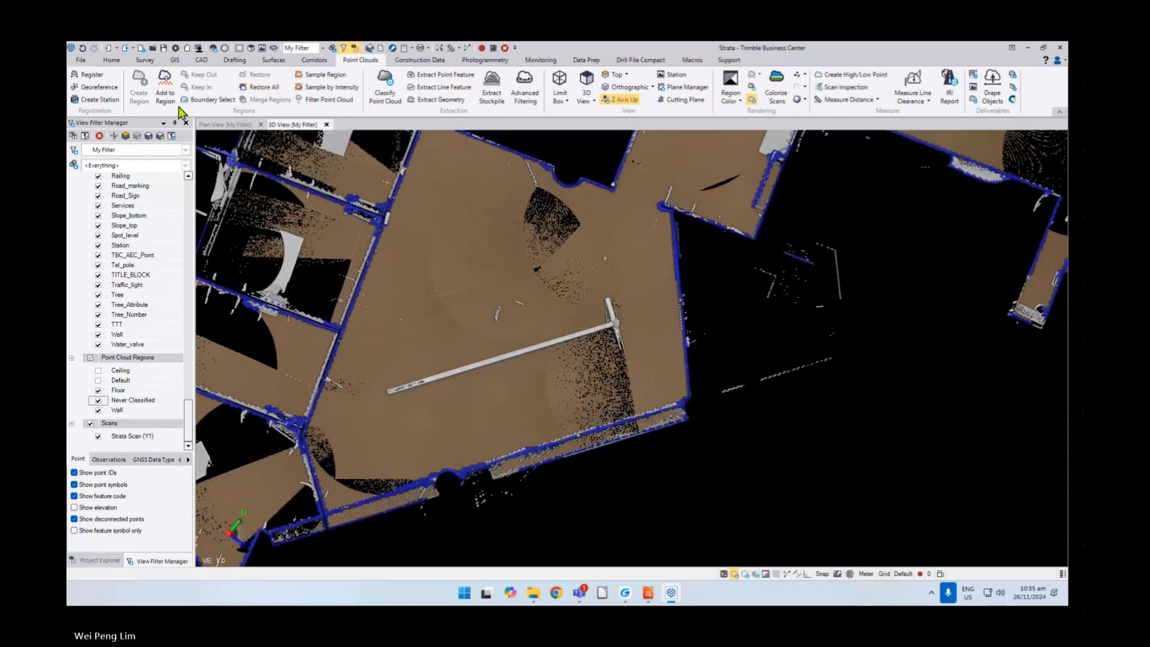
- Hide the Floor and Wall regions so that only the Never Classified points are shown from above
{"action": "left_click", "coordinate": [99, 391]}
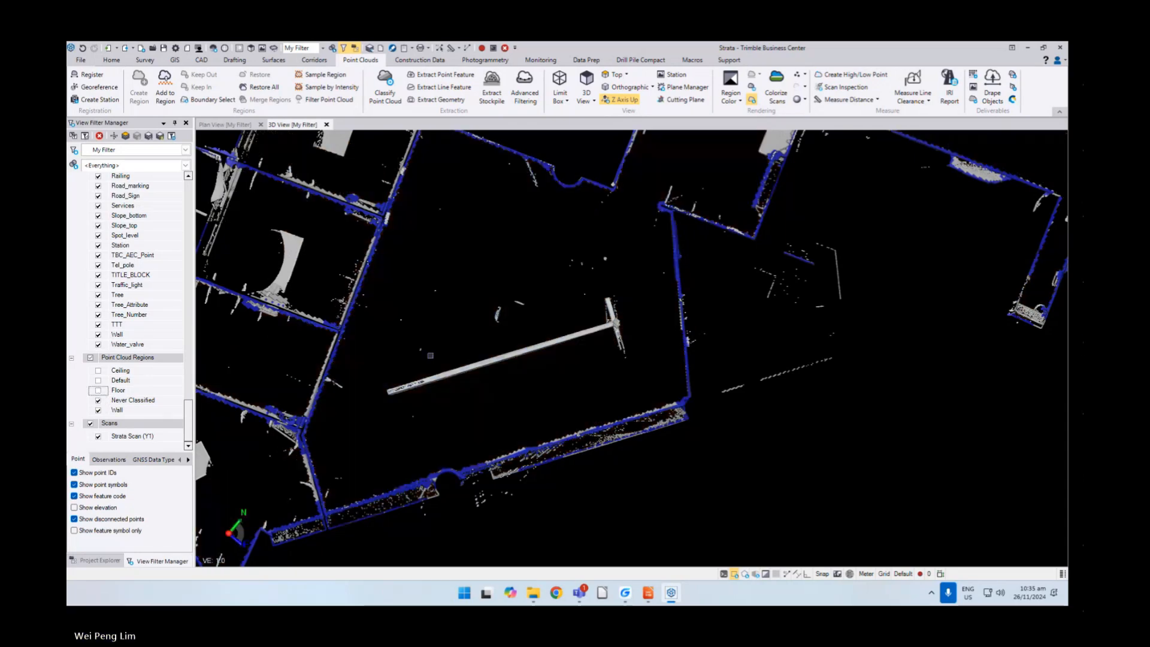
{"action": "left_click", "coordinate": [99, 411]}
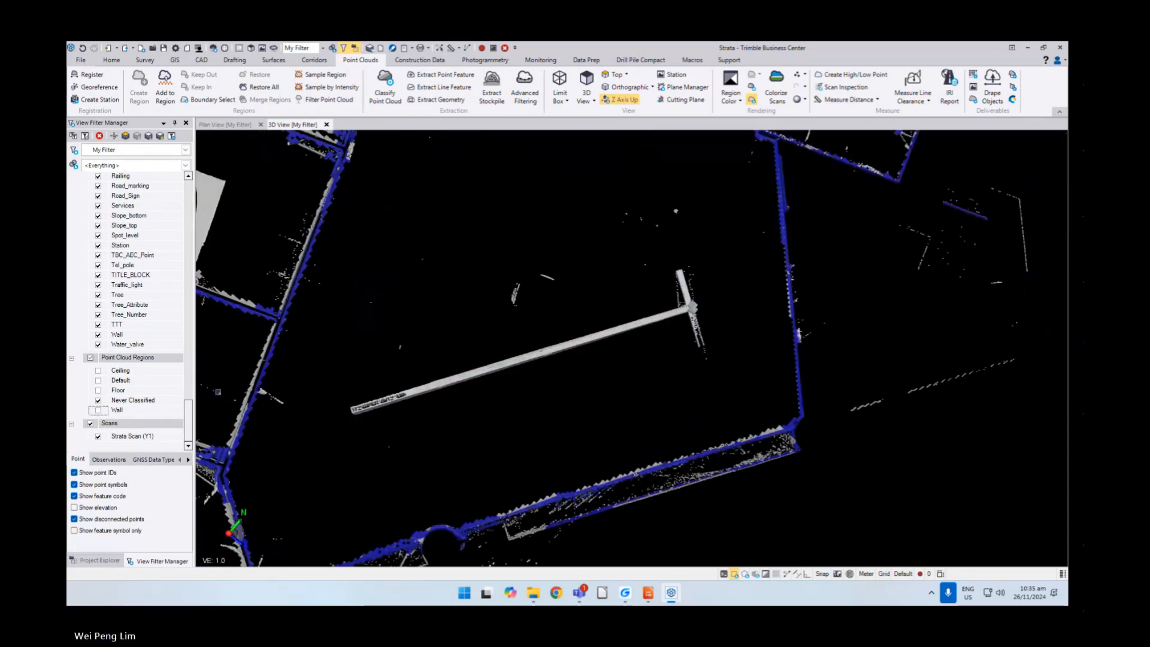
{"action": "scroll", "coordinate": [650, 332], "scroll_direction": "down", "scroll_amount": 2}
{"action": "mouse_move", "coordinate": [648, 333]}
{"action": "right_mouse_down"}
{"action": "mouse_move", "coordinate": [634, 294]}
{"action": "mouse_move", "coordinate": [608, 303]}
{"action": "right_mouse_up"}
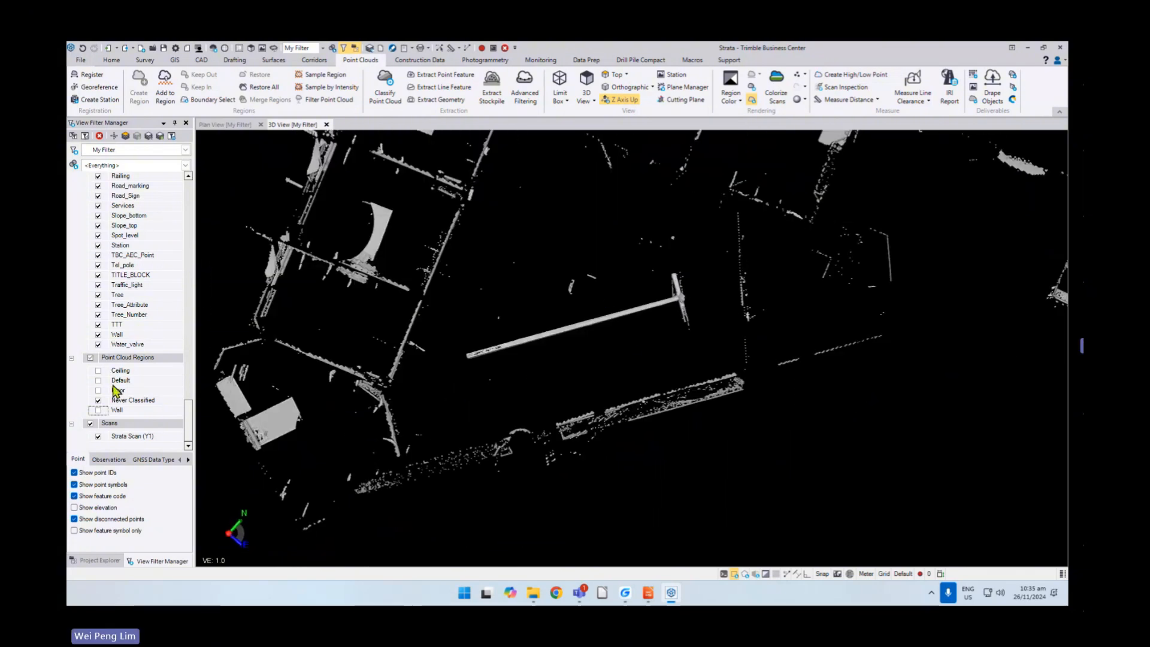
{"action": "scroll", "coordinate": [647, 347], "scroll_direction": "down", "scroll_amount": 1}
{"action": "right_click_drag", "start_coordinate": [654, 339], "coordinate": [612, 379]}
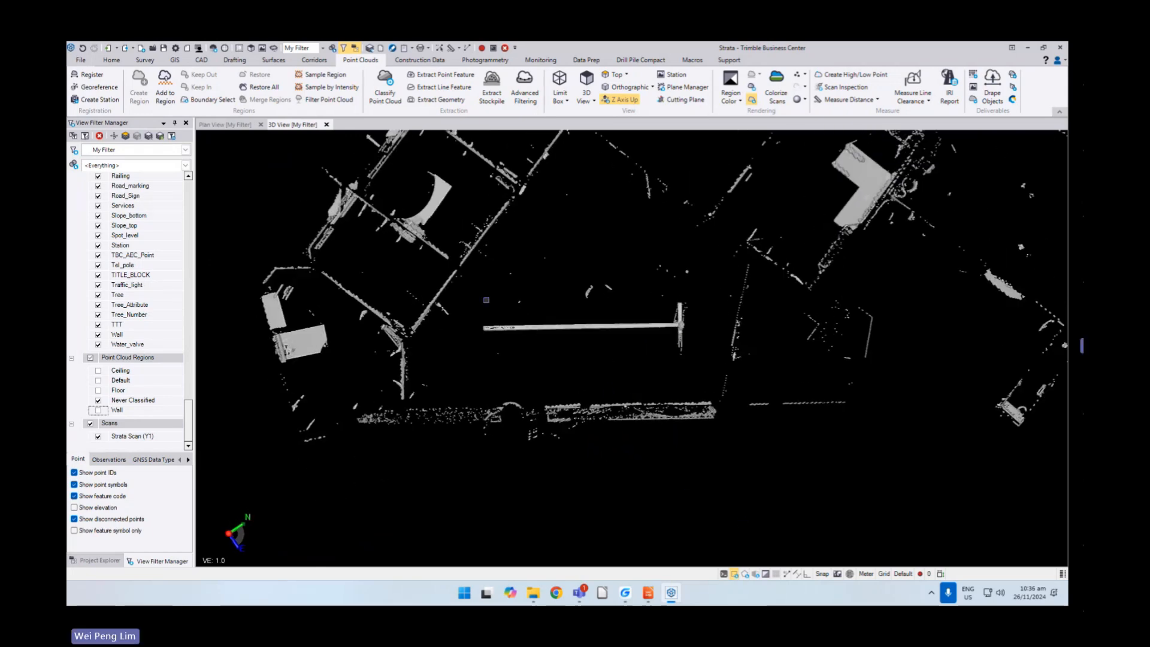
- Select the points of the T-shaped freestanding partition in the main room with a polygon drawn around it
{"action": "left_click_drag", "start_coordinate": [477, 273], "coordinate": [749, 366]}
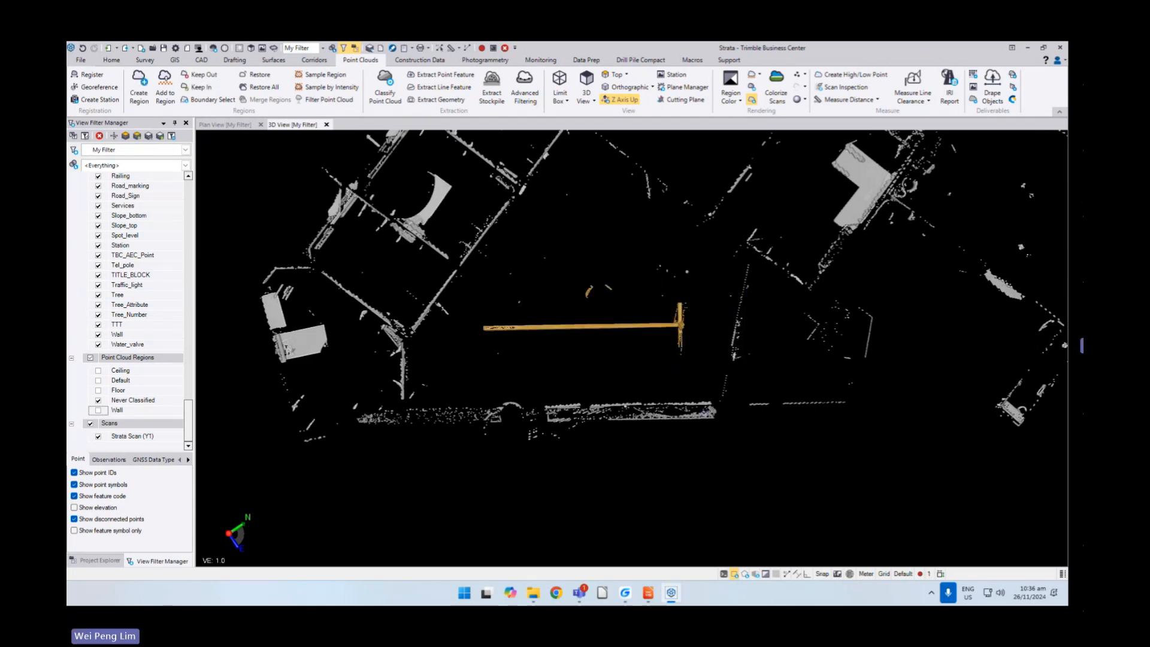
{"action": "left_click", "coordinate": [623, 373]}
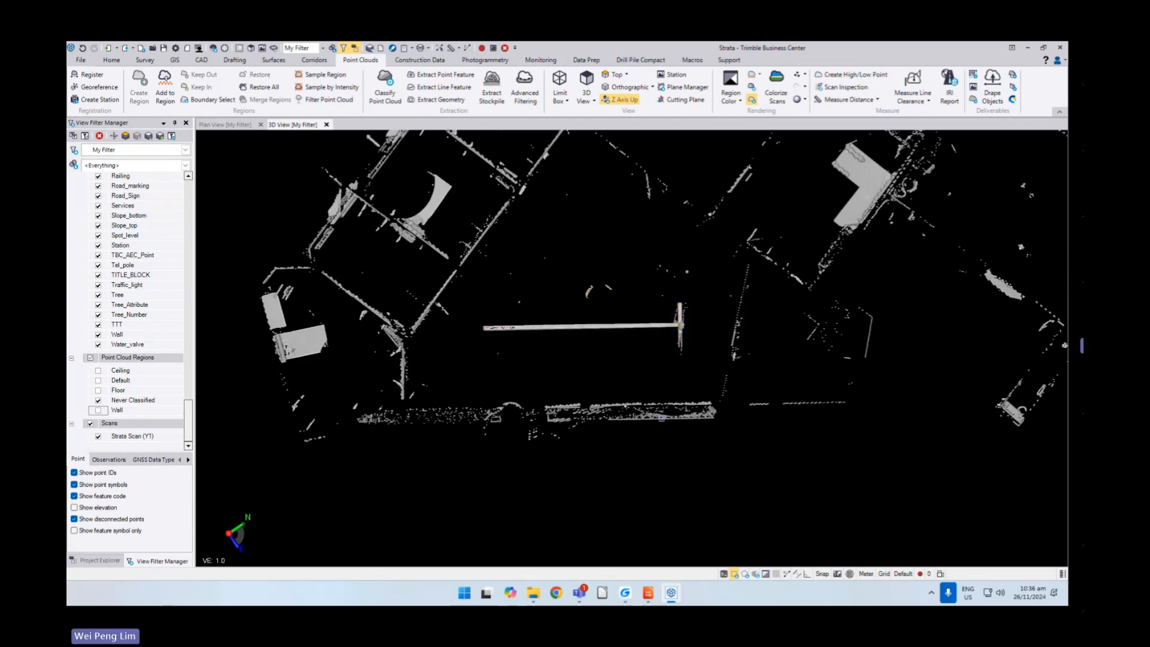
{"action": "left_click", "coordinate": [745, 575]}
{"action": "left_click", "coordinate": [473, 316]}
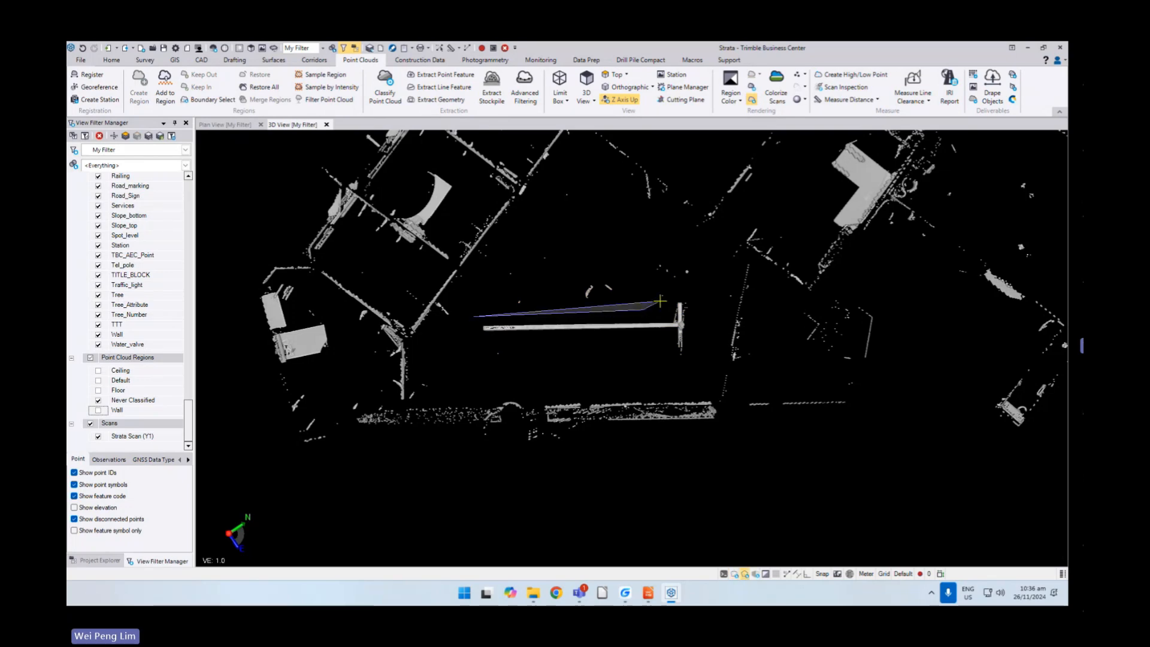
{"action": "left_click", "coordinate": [644, 309]}
{"action": "left_click", "coordinate": [686, 290]}
{"action": "left_click", "coordinate": [700, 347]}
{"action": "left_click", "coordinate": [668, 368]}
{"action": "left_click", "coordinate": [663, 341]}
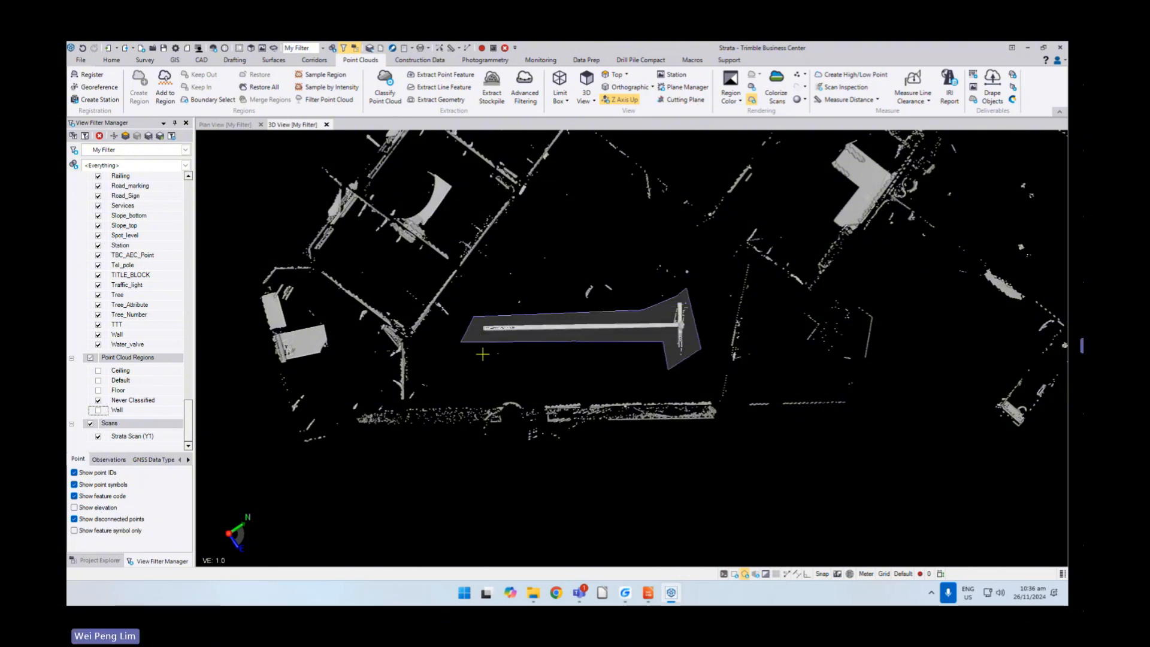
{"action": "right_click_drag", "start_coordinate": [617, 357], "coordinate": [652, 315]}
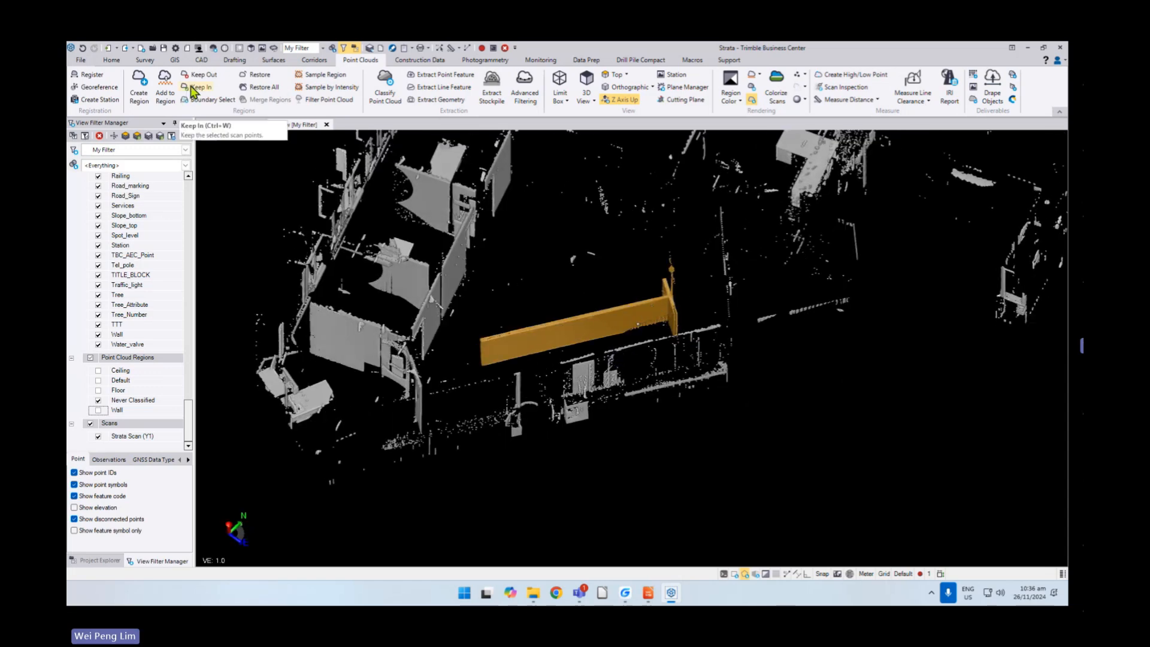
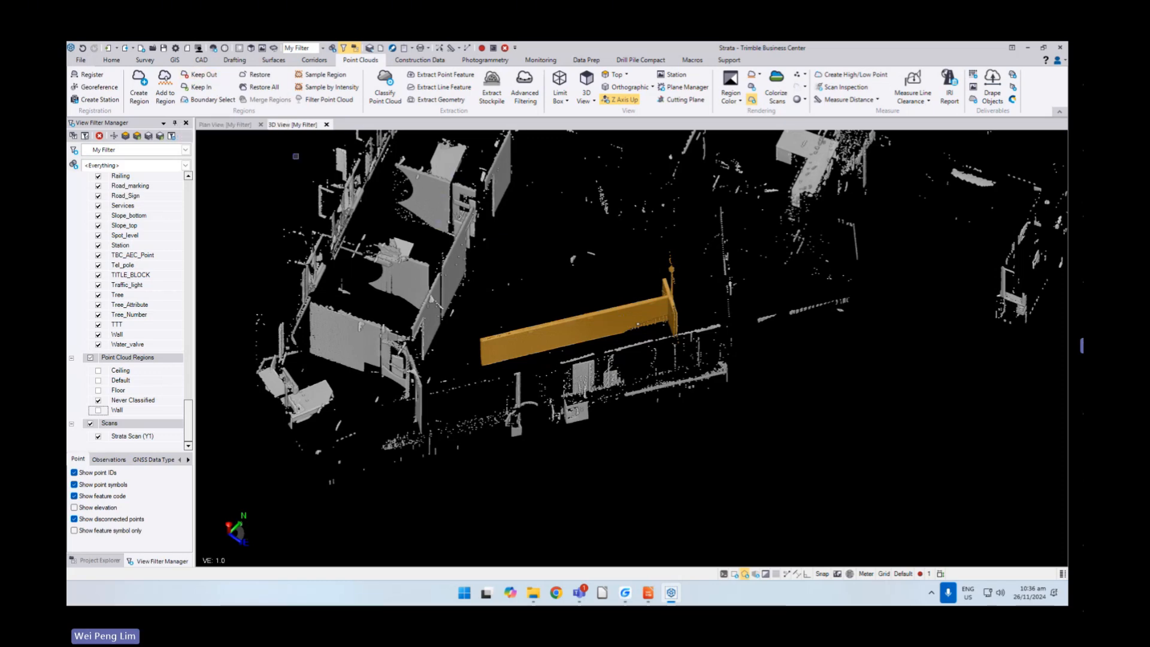
- Keep only the selected T-shaped partition points displayed and exclude the rest of the point cloud
{"action": "left_click", "coordinate": [203, 90]}
{"action": "scroll", "coordinate": [609, 330], "scroll_direction": "up", "scroll_amount": 5}
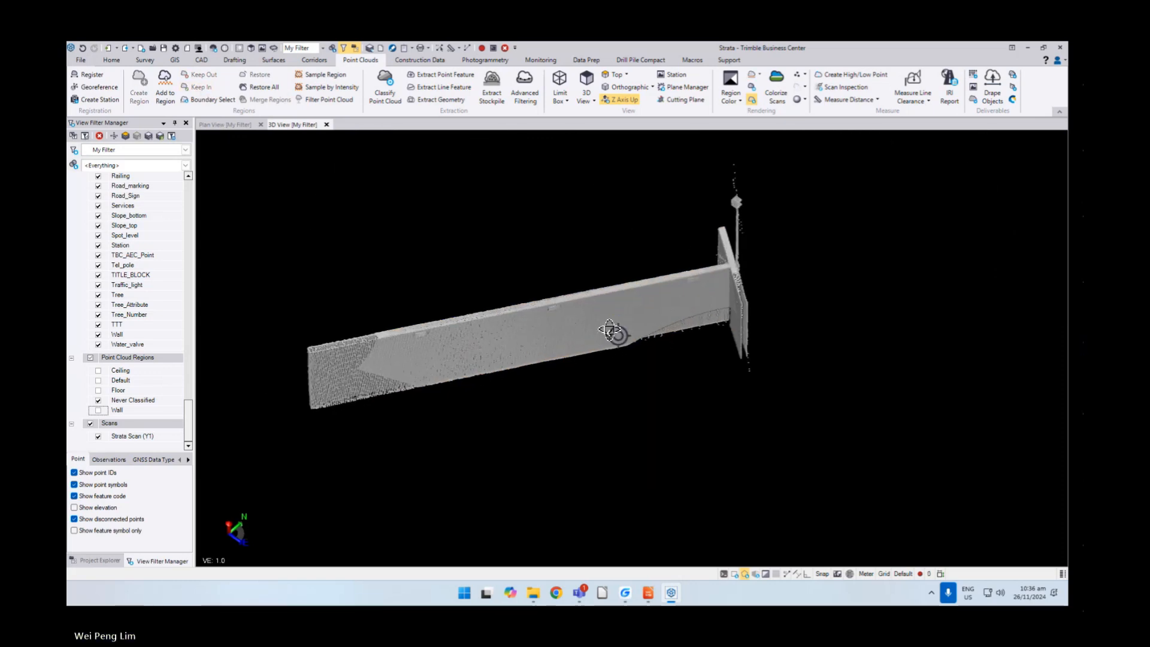
- Select the thin vertical pole rising above the partition's end with a polygon in side view and keep its points out
{"action": "right_click_drag", "start_coordinate": [609, 329], "coordinate": [583, 275]}
{"action": "middle_click_drag", "start_coordinate": [611, 303], "coordinate": [583, 405]}
{"action": "scroll", "coordinate": [716, 393], "scroll_direction": "up", "scroll_amount": 4}
{"action": "mouse_move", "coordinate": [671, 369]}
{"action": "right_mouse_down"}
{"action": "mouse_move", "coordinate": [656, 365]}
{"action": "mouse_move", "coordinate": [667, 365]}
{"action": "right_mouse_up"}
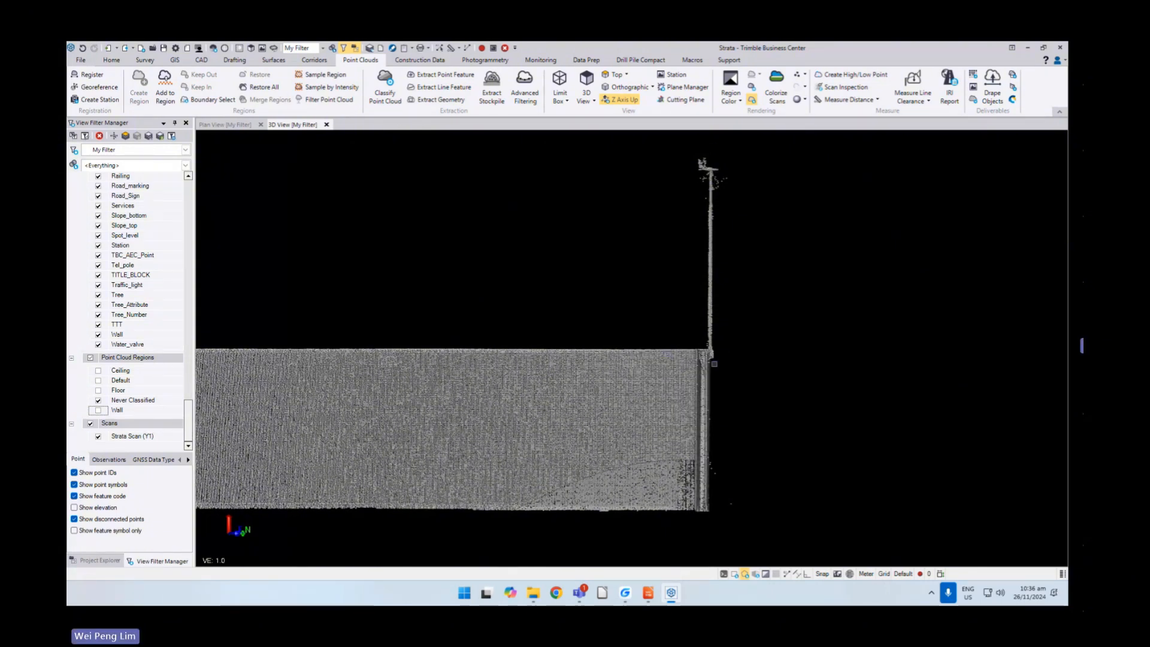
{"action": "scroll", "coordinate": [713, 363], "scroll_direction": "up", "scroll_amount": 3}
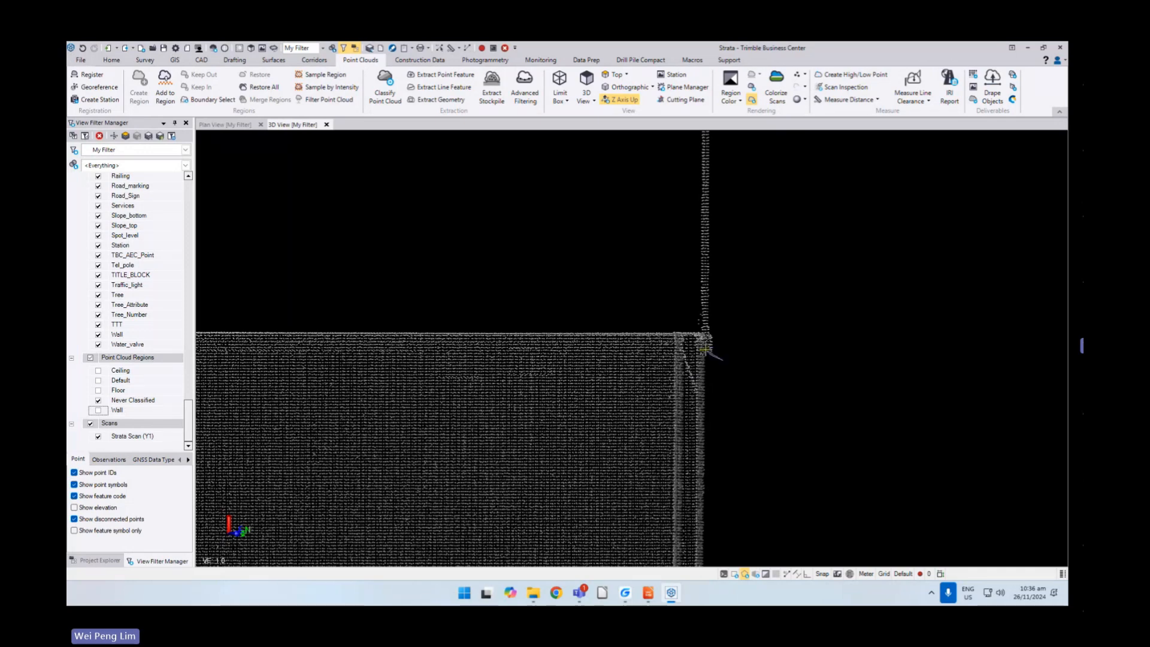
{"action": "scroll", "coordinate": [672, 323], "scroll_direction": "down", "scroll_amount": 2}
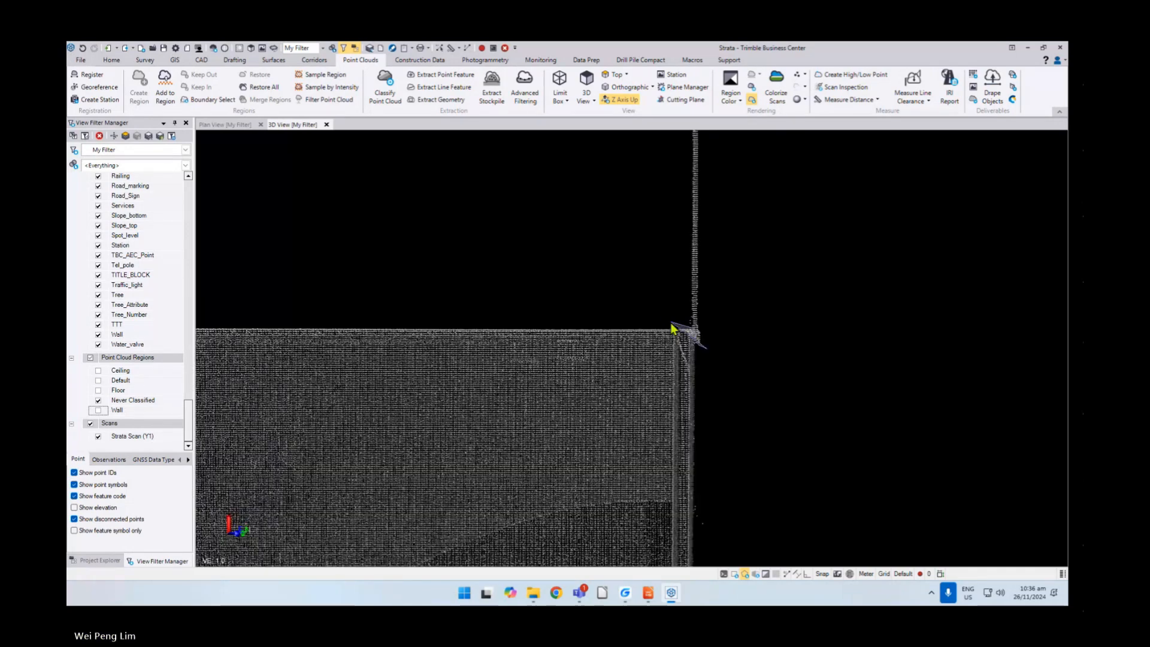
{"action": "scroll", "coordinate": [672, 324], "scroll_direction": "down", "scroll_amount": 4}
{"action": "left_click", "coordinate": [656, 256]}
{"action": "left_click", "coordinate": [653, 202]}
{"action": "left_click", "coordinate": [681, 191]}
{"action": "left_click", "coordinate": [719, 208]}
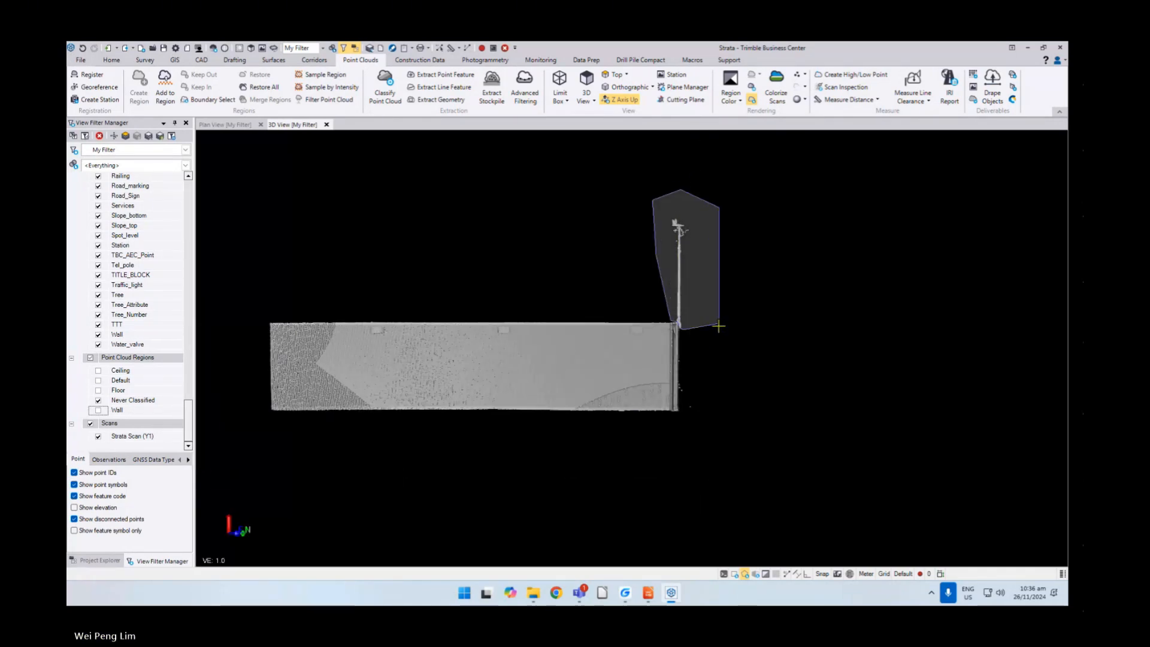
{"action": "double_click", "coordinate": [719, 327]}
{"action": "right_click_drag", "start_coordinate": [651, 357], "coordinate": [626, 377]}
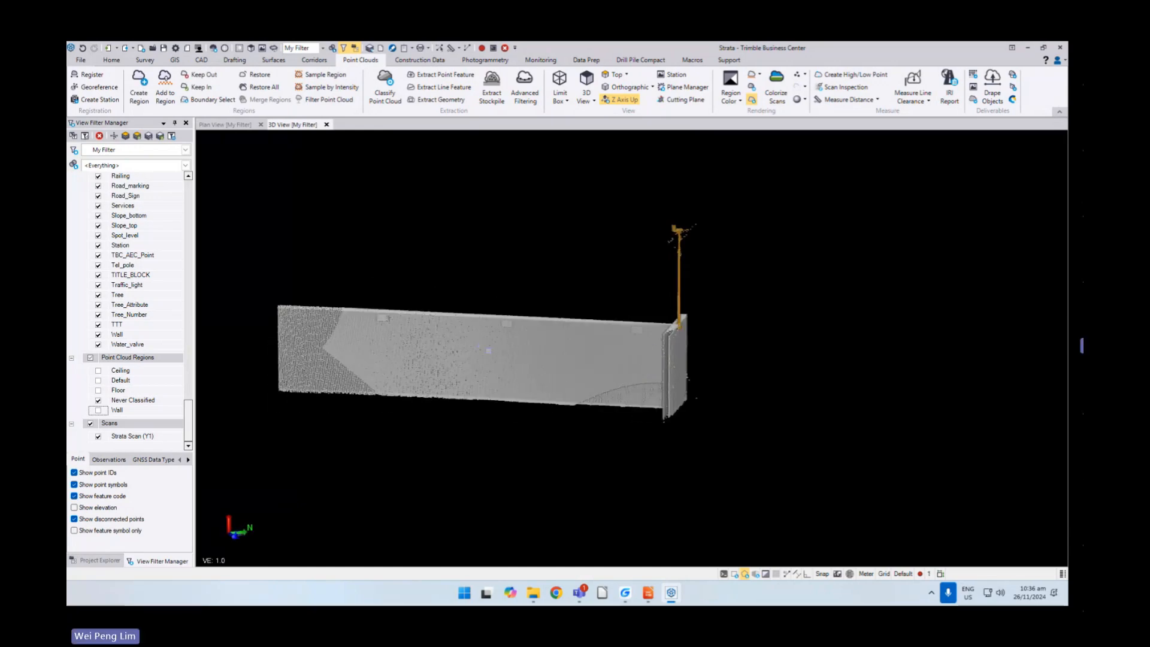
{"action": "left_click", "coordinate": [211, 77]}
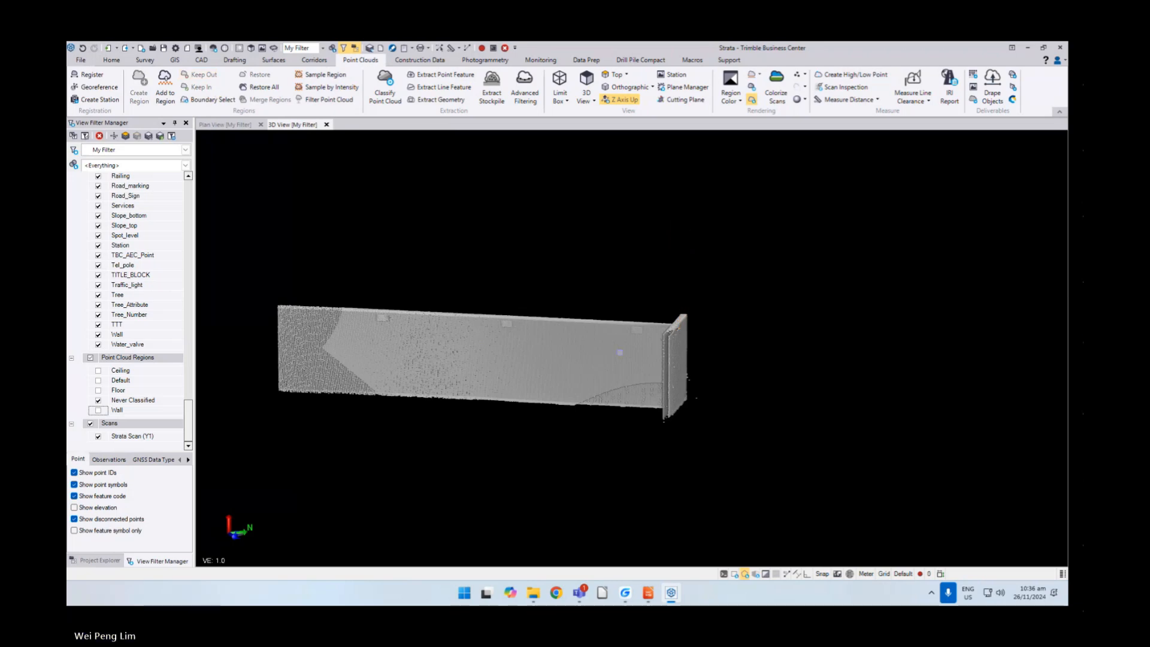
- Select the remaining partition points and create a point cloud region named Panel from them
{"action": "scroll", "coordinate": [618, 351], "scroll_direction": "down", "scroll_amount": 2}
{"action": "mouse_move", "coordinate": [569, 354]}
{"action": "right_mouse_down"}
{"action": "mouse_move", "coordinate": [699, 367]}
{"action": "mouse_move", "coordinate": [637, 319]}
{"action": "mouse_move", "coordinate": [567, 390]}
{"action": "mouse_move", "coordinate": [580, 411]}
{"action": "mouse_move", "coordinate": [611, 396]}
{"action": "right_mouse_up"}
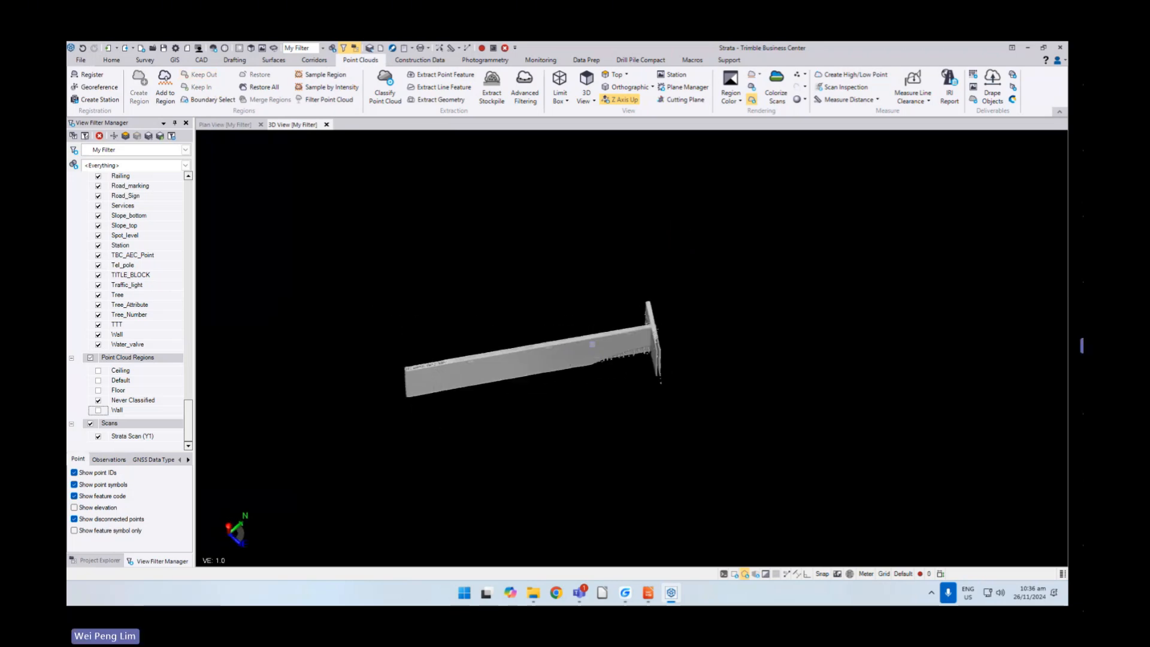
{"action": "left_click", "coordinate": [593, 344]}
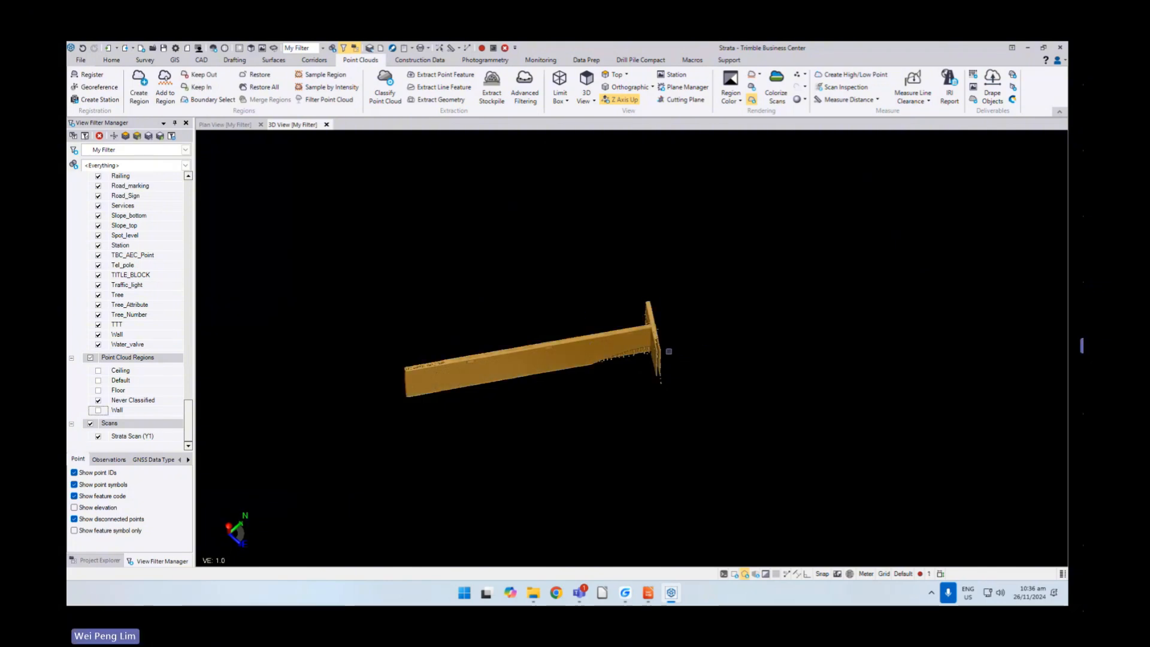
{"action": "left_click", "coordinate": [139, 84]}
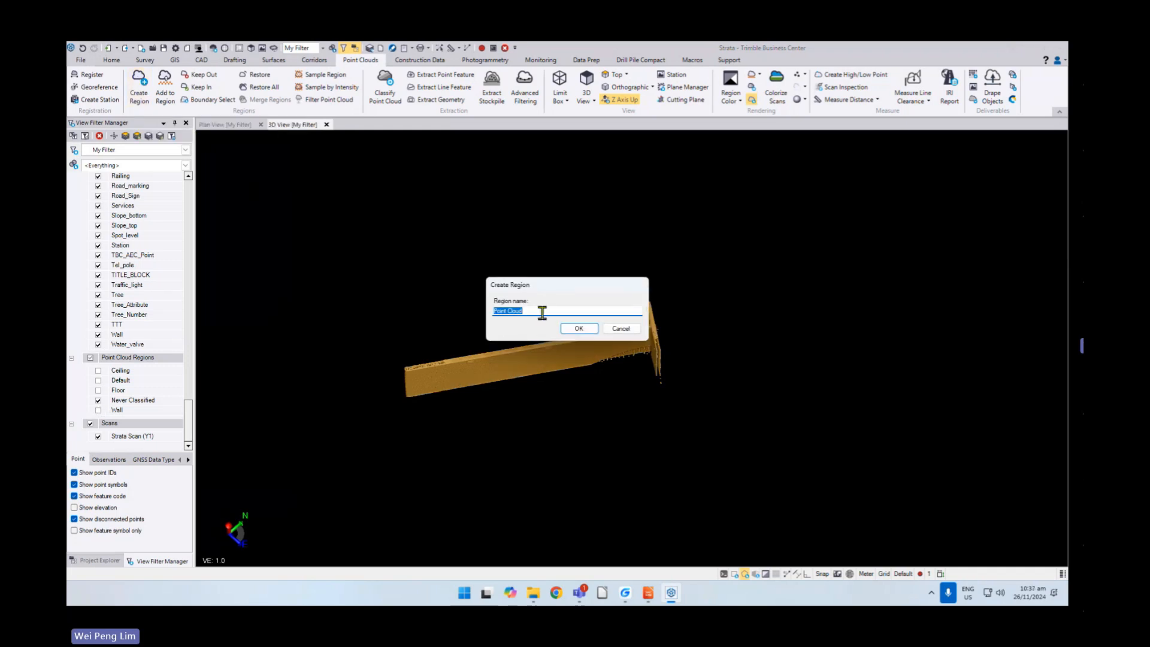
{"action": "type", "text": "pAN"}
{"action": "key", "text": "BackSpace"}
{"action": "key", "text": "BackSpace"}
{"action": "key", "text": "BackSpace"}
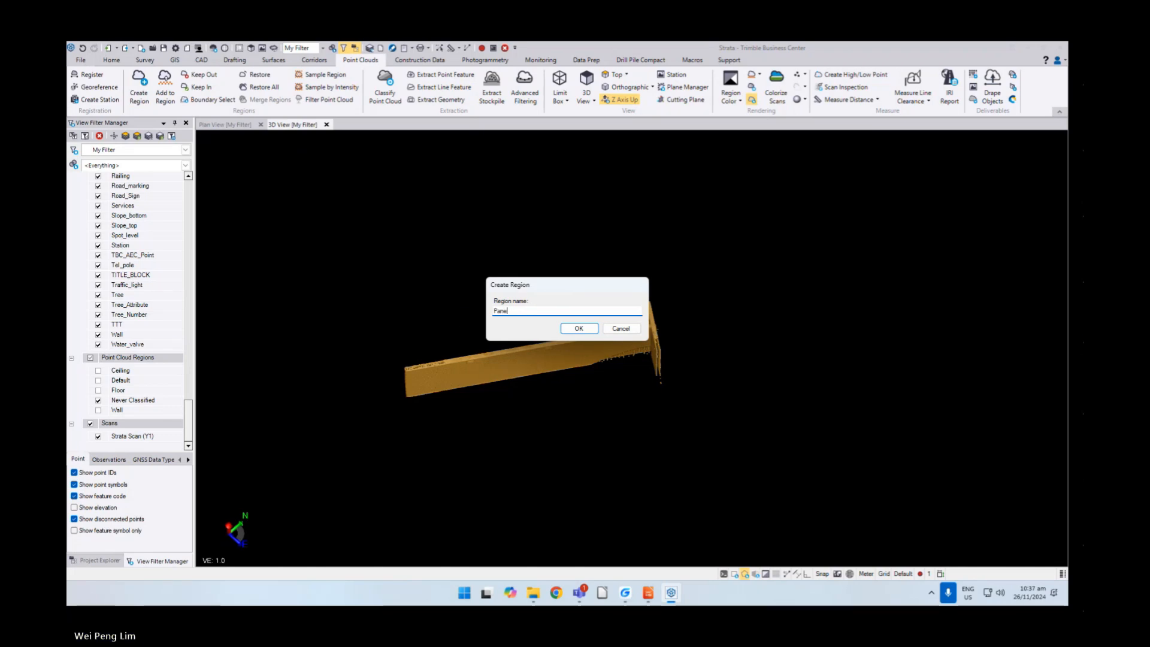
{"action": "left_click", "coordinate": [578, 328]}
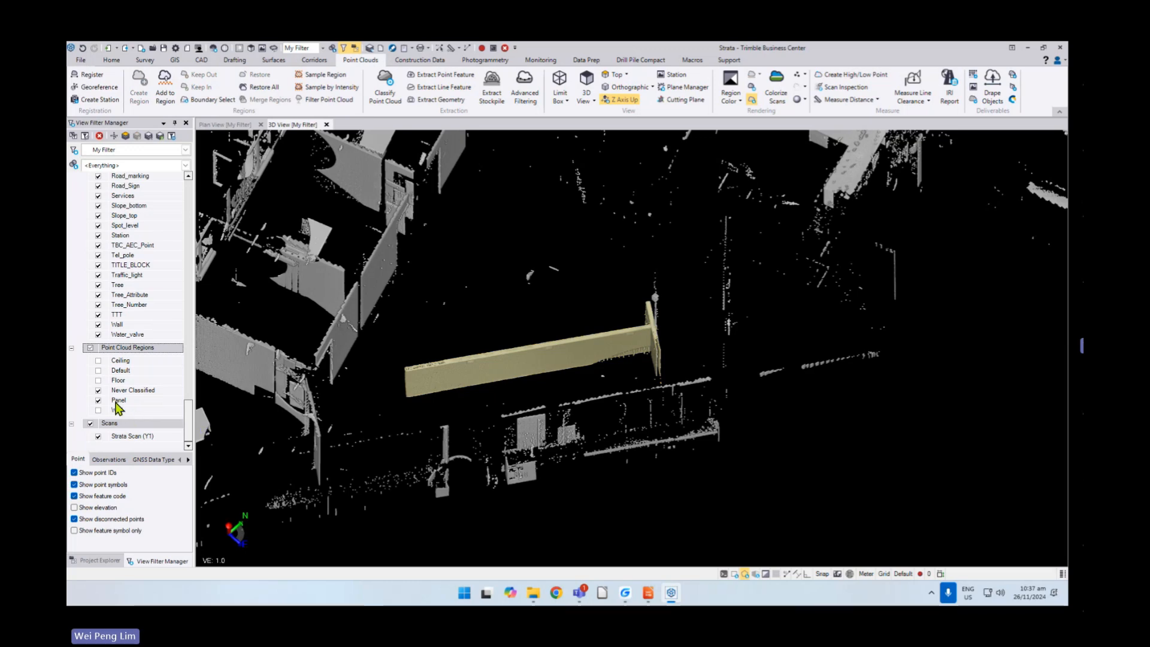
- Hide the Never Classified region and show the Wall and Floor regions together with Panel
{"action": "left_click", "coordinate": [98, 390]}
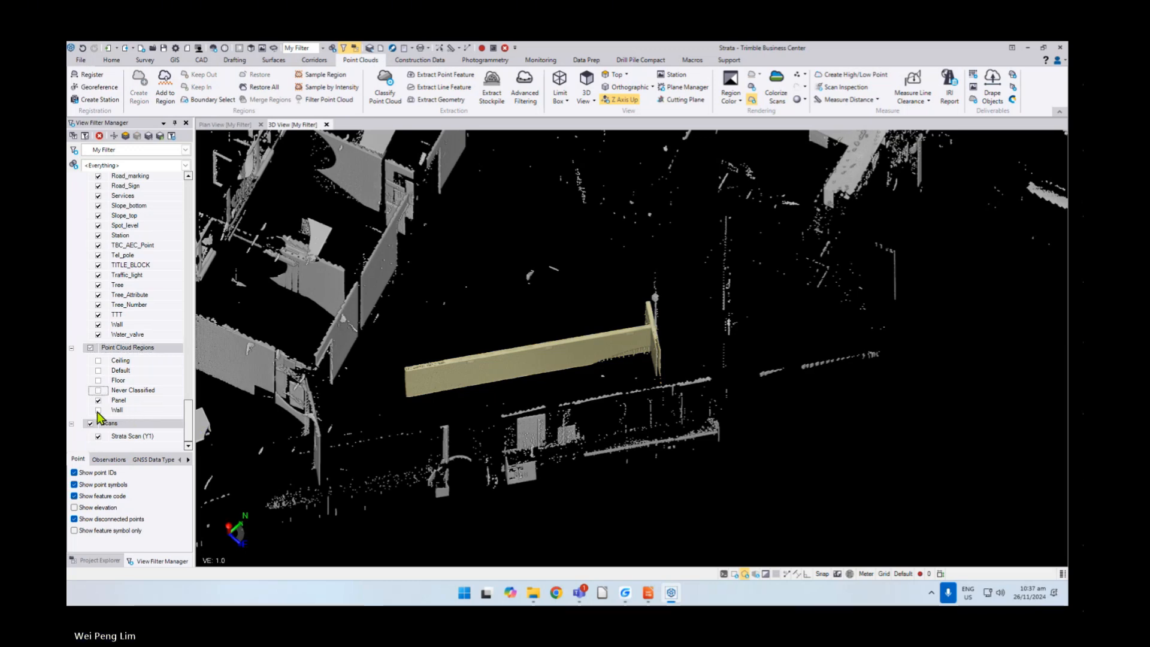
{"action": "left_click", "coordinate": [98, 411]}
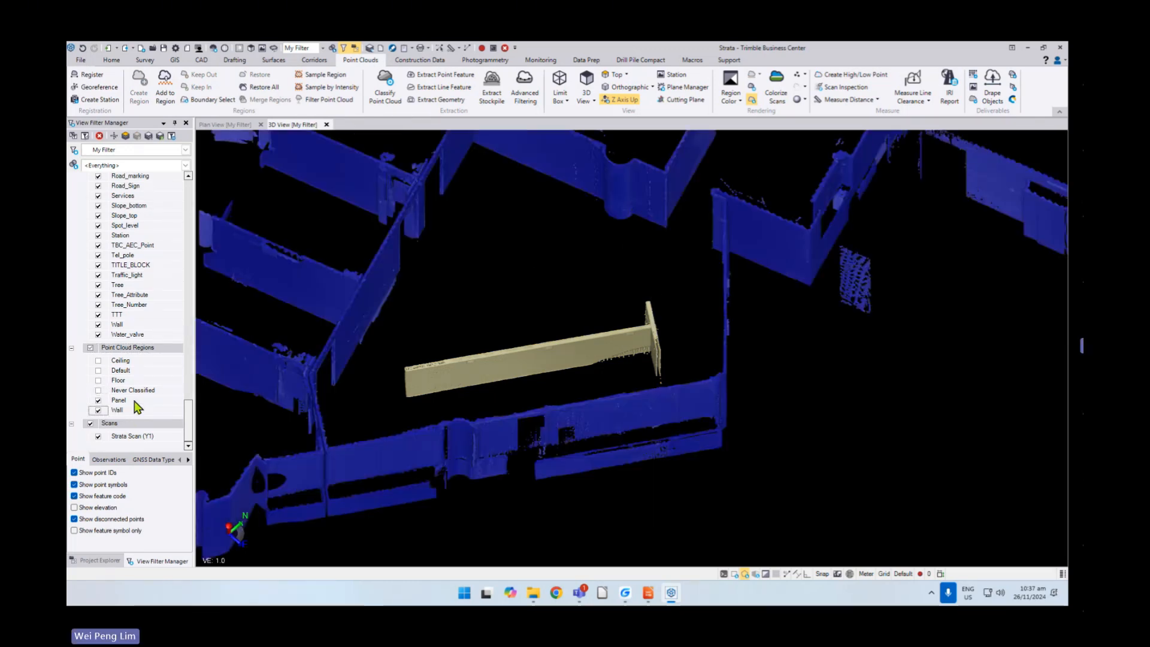
{"action": "left_click", "coordinate": [98, 380]}
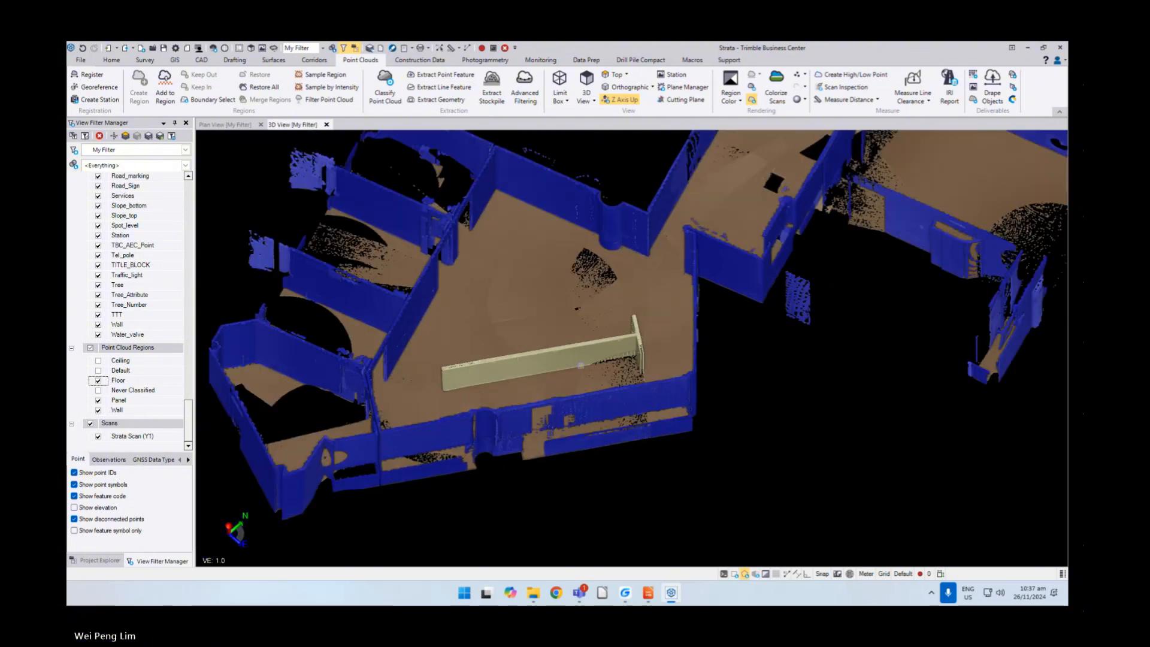
- Examine the Panel region in relation to the surrounding walls and floor from above and at an angle
{"action": "mouse_move", "coordinate": [616, 349]}
{"action": "middle_mouse_down"}
{"action": "mouse_move", "coordinate": [611, 390]}
{"action": "mouse_move", "coordinate": [663, 303]}
{"action": "mouse_move", "coordinate": [615, 365]}
{"action": "middle_mouse_up"}
{"action": "scroll", "coordinate": [615, 371], "scroll_direction": "up", "scroll_amount": 4}
{"action": "scroll", "coordinate": [616, 370], "scroll_direction": "down", "scroll_amount": 7}
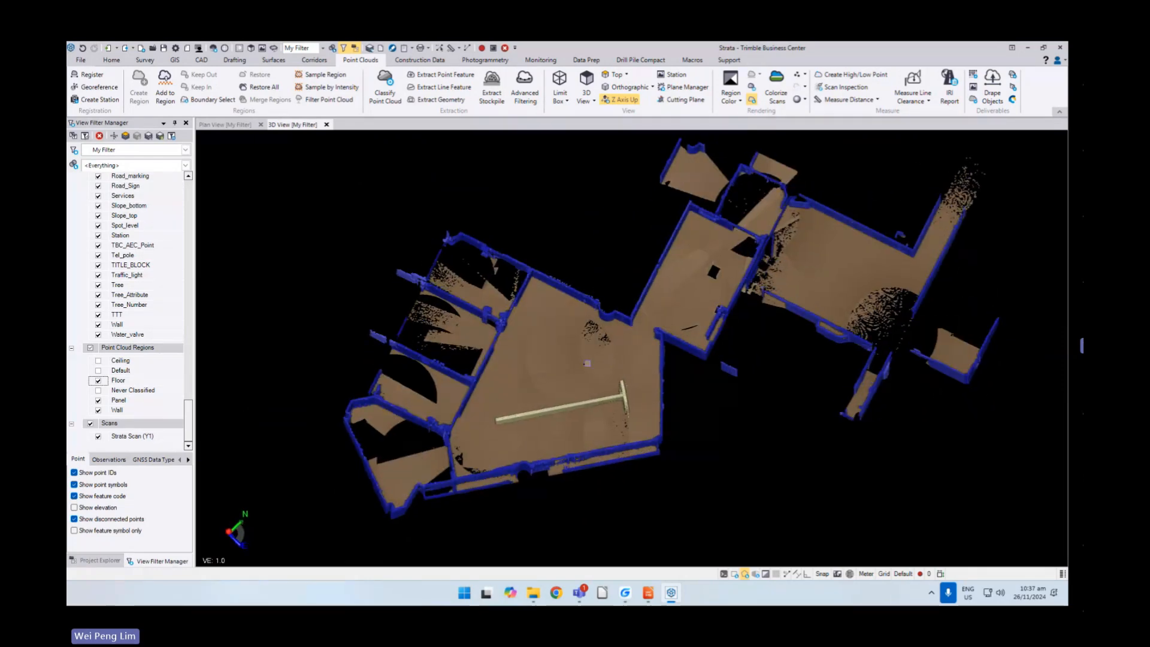
{"action": "scroll", "coordinate": [598, 420], "scroll_direction": "up", "scroll_amount": 4}
{"action": "middle_click_drag", "start_coordinate": [598, 421], "coordinate": [659, 346]}
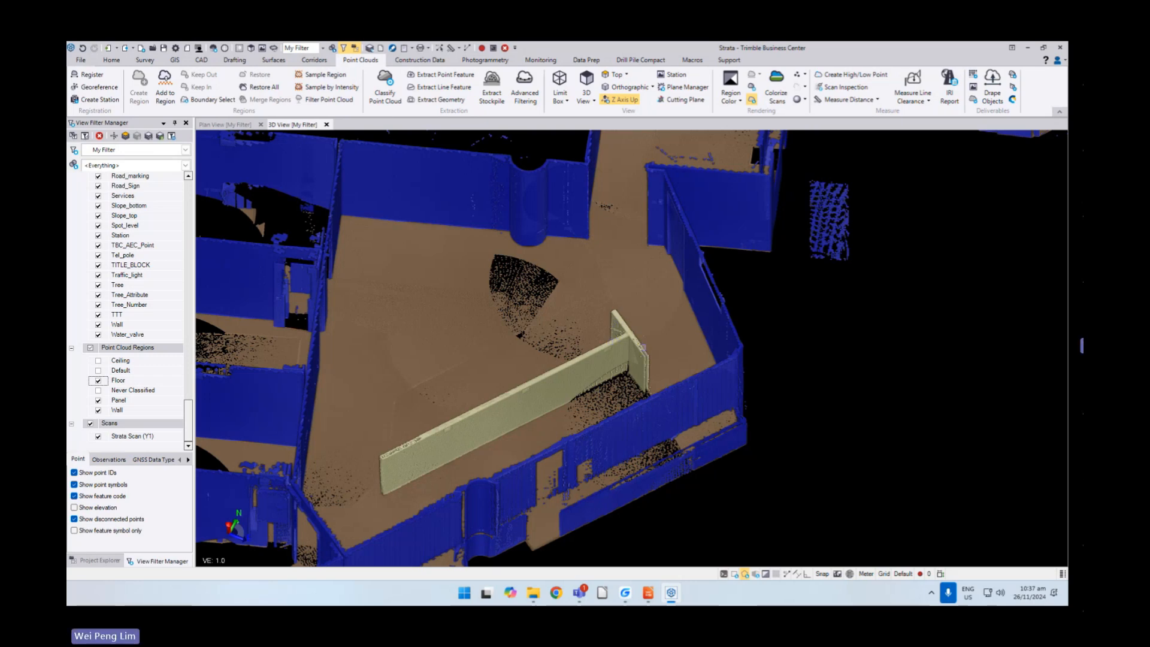
{"action": "scroll", "coordinate": [643, 346], "scroll_direction": "down", "scroll_amount": 3}
{"action": "middle_click_drag", "start_coordinate": [643, 346], "coordinate": [598, 385]}
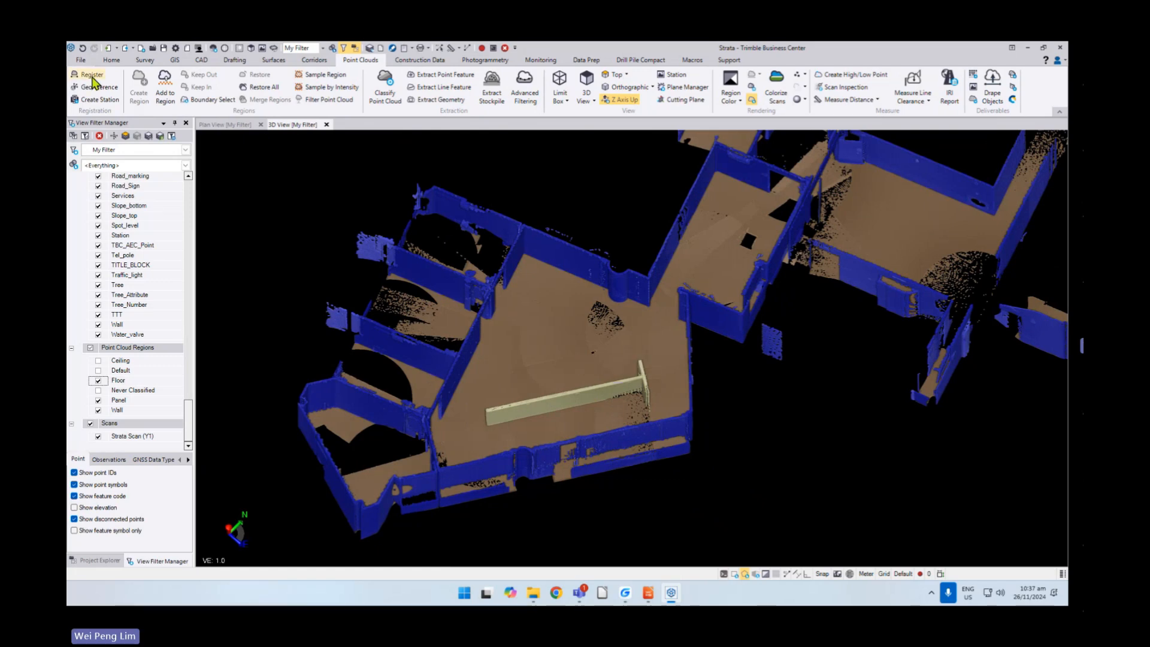
- Close the Strata project without saving the changes
{"action": "left_click", "coordinate": [82, 60]}
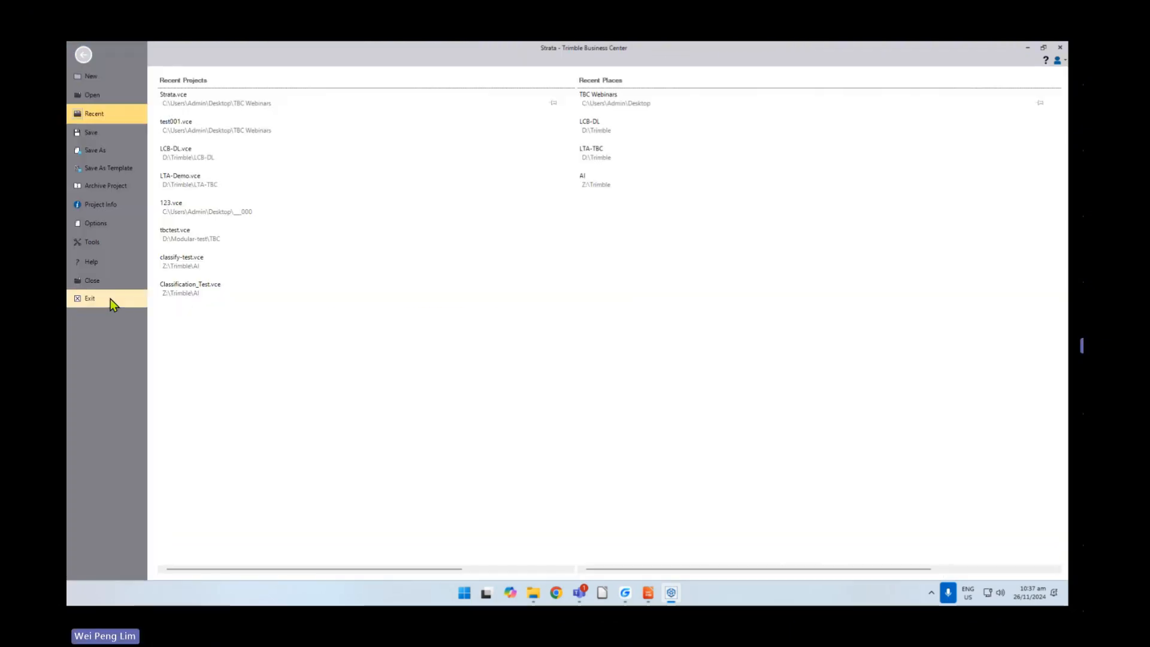
{"action": "left_click", "coordinate": [99, 279]}
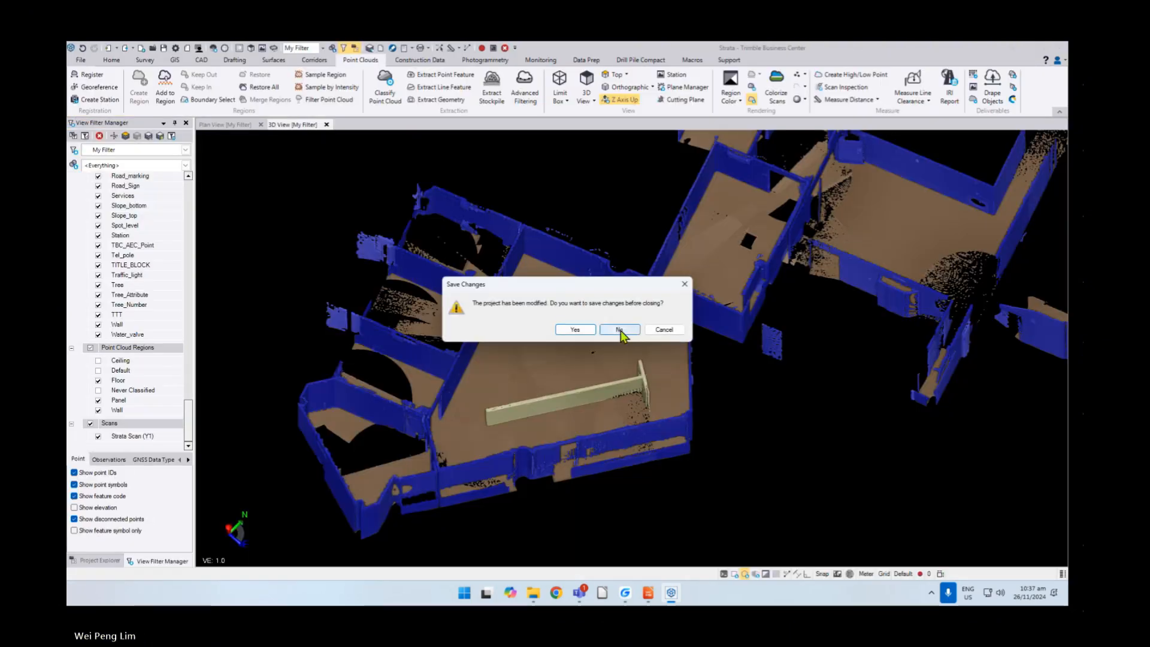
{"action": "left_click", "coordinate": [621, 331]}
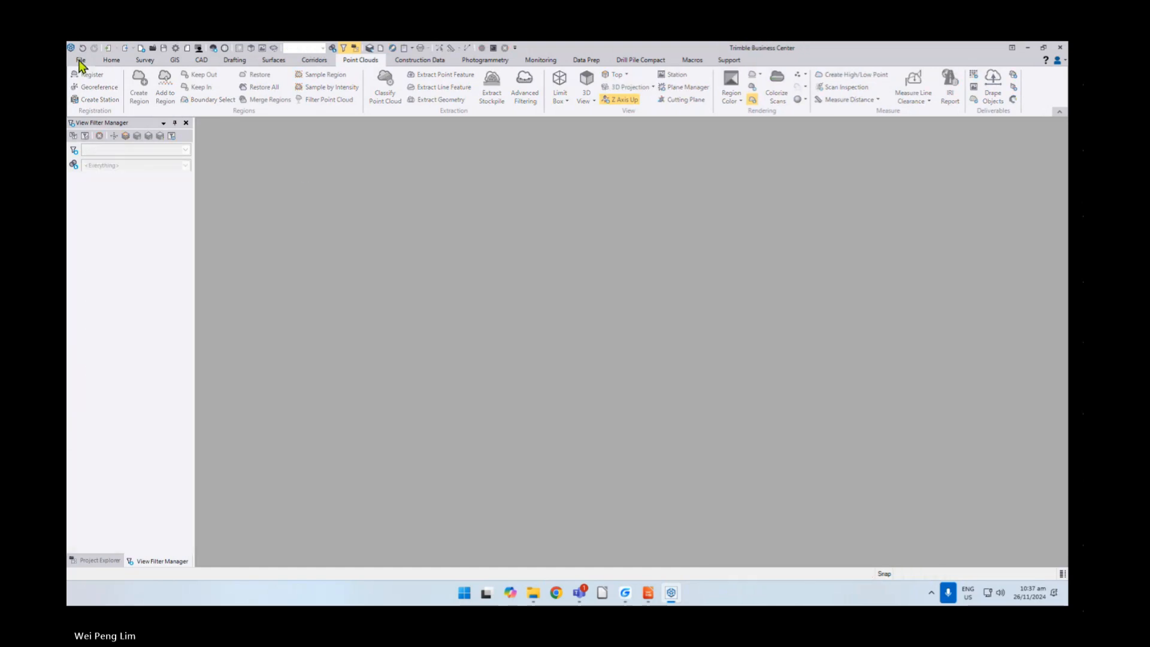
- Open the project MartinPlace_Topo.vce from the TBC Webinars folder on the Desktop
{"action": "left_click", "coordinate": [80, 61]}
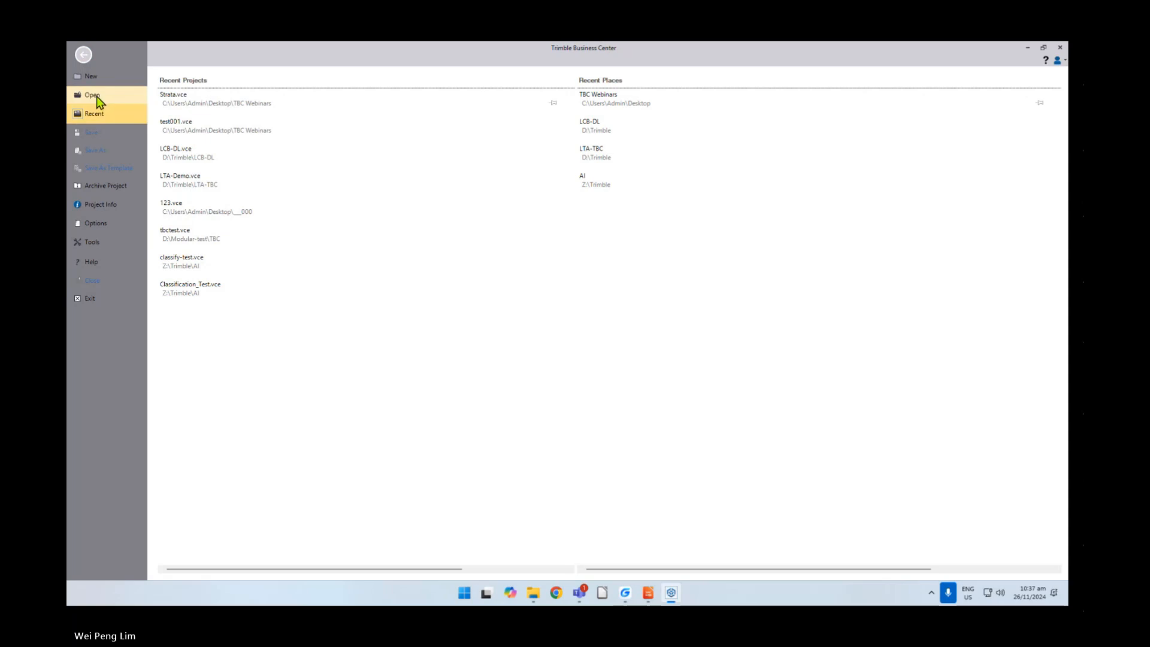
{"action": "left_click", "coordinate": [92, 95]}
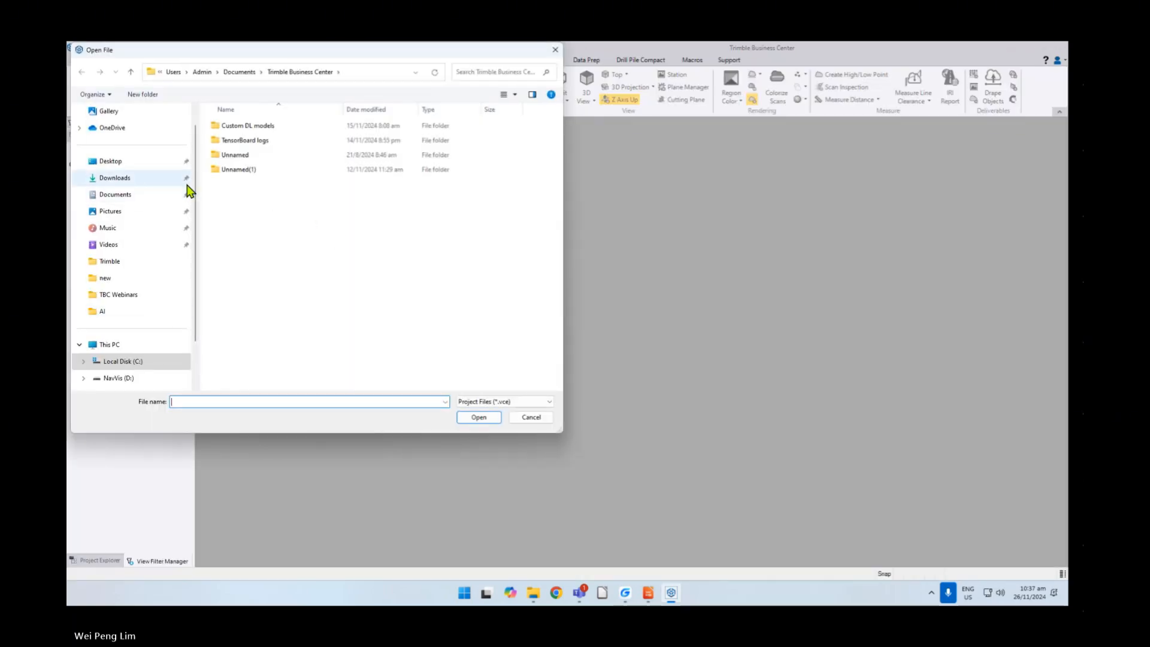
{"action": "left_click", "coordinate": [111, 161]}
{"action": "double_click", "coordinate": [230, 125]}
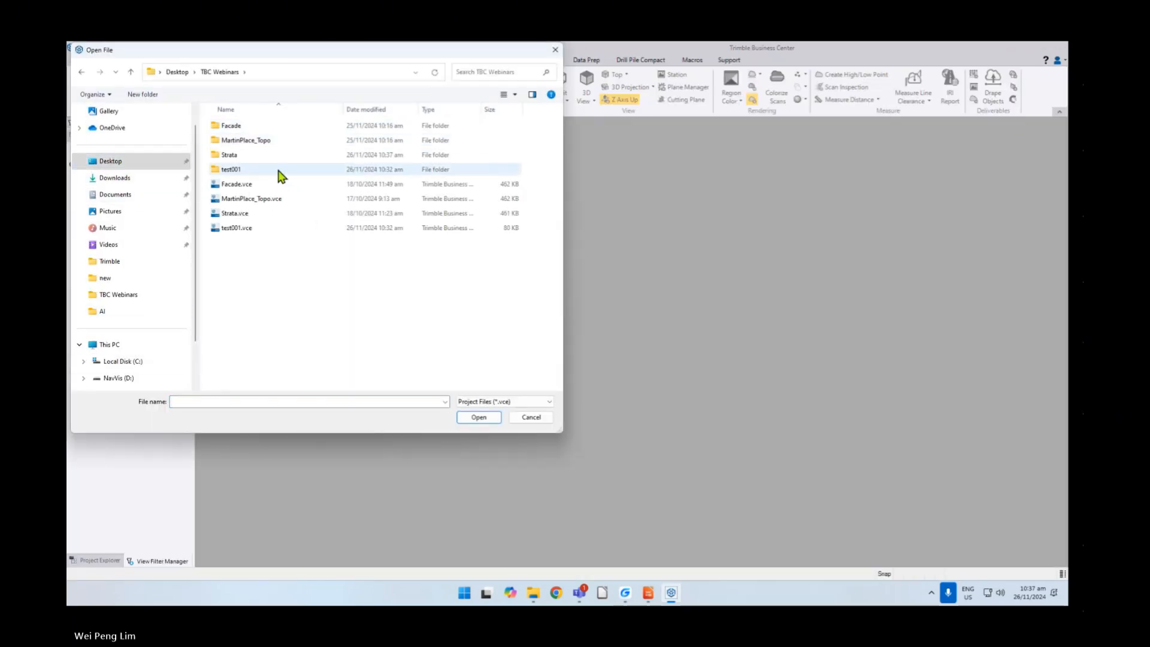
{"action": "left_click", "coordinate": [233, 200]}
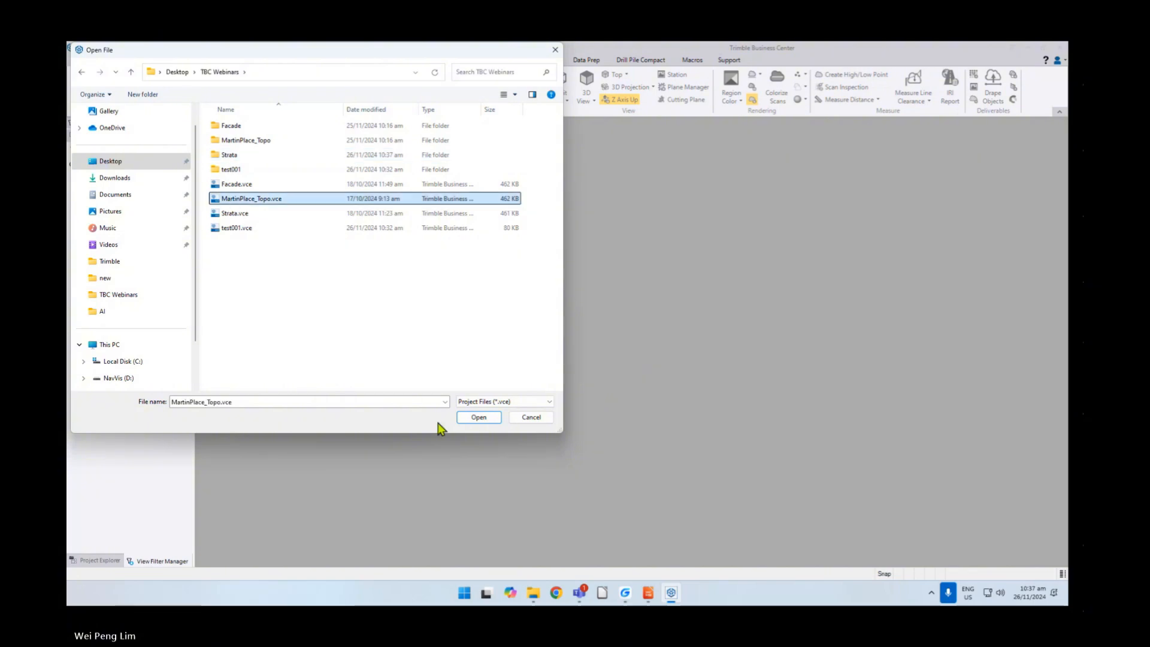
{"action": "left_click", "coordinate": [482, 419]}
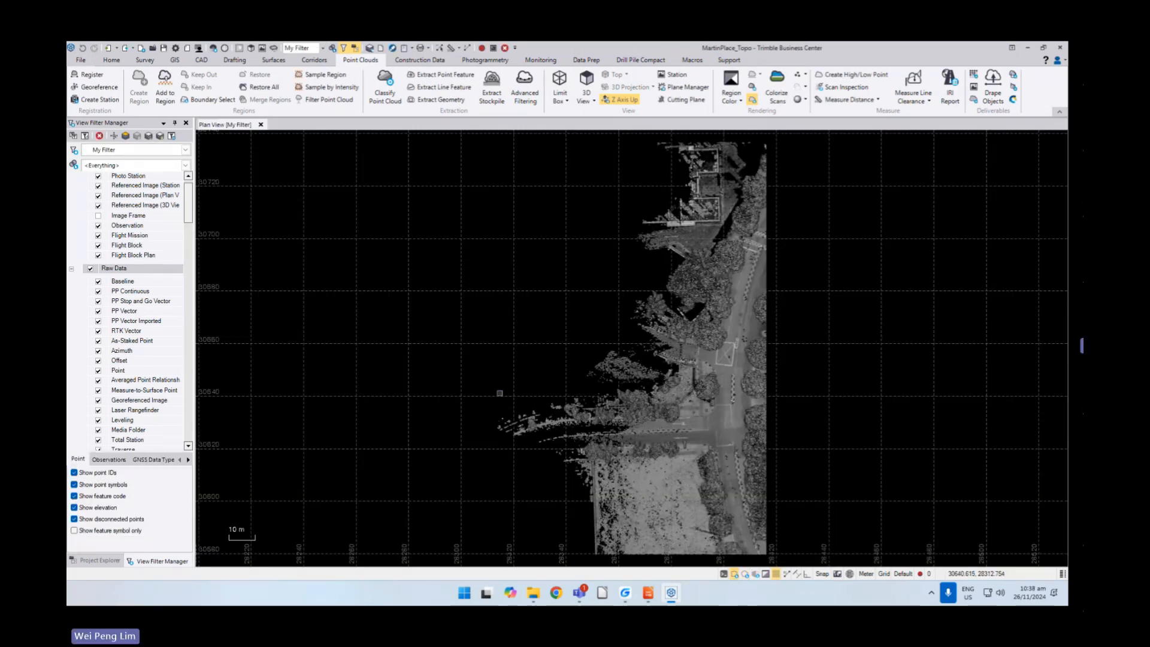
- Turn off the grid lines in the plan view of the street point cloud
{"action": "left_click", "coordinate": [777, 574]}
{"action": "middle_click_drag", "start_coordinate": [713, 354], "coordinate": [656, 331]}
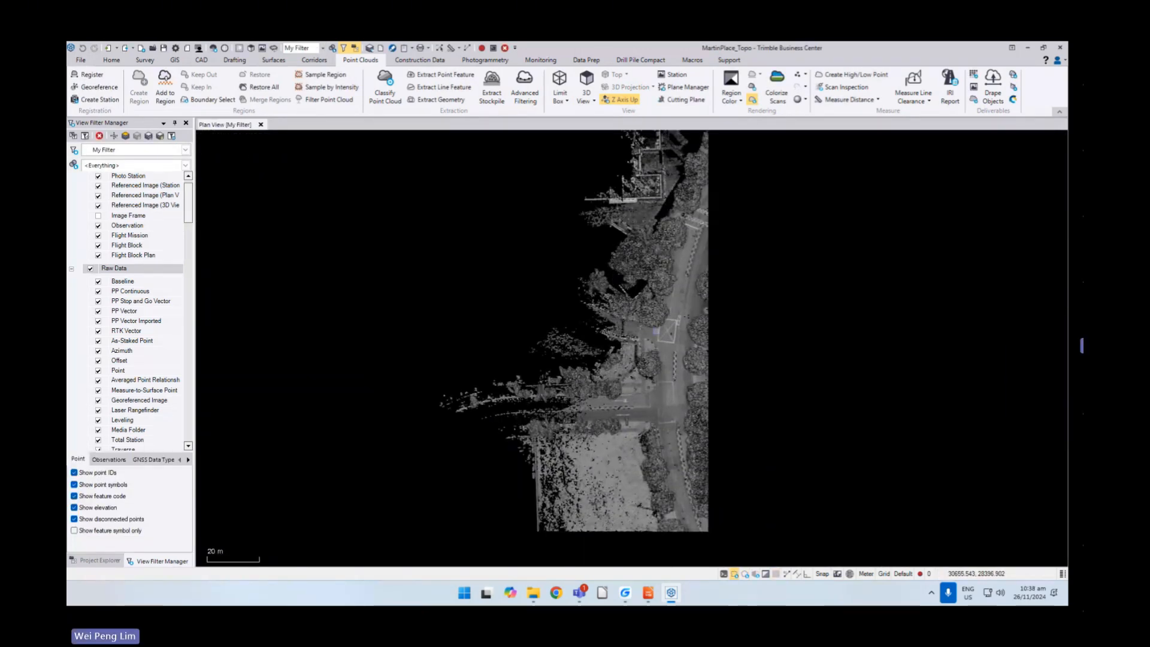
{"action": "scroll", "coordinate": [656, 330], "scroll_direction": "up", "scroll_amount": 1}
- Expand the GPSL_v930 feature library and its Polygon group in the project tree to view the feature codes
{"action": "left_click", "coordinate": [96, 560]}
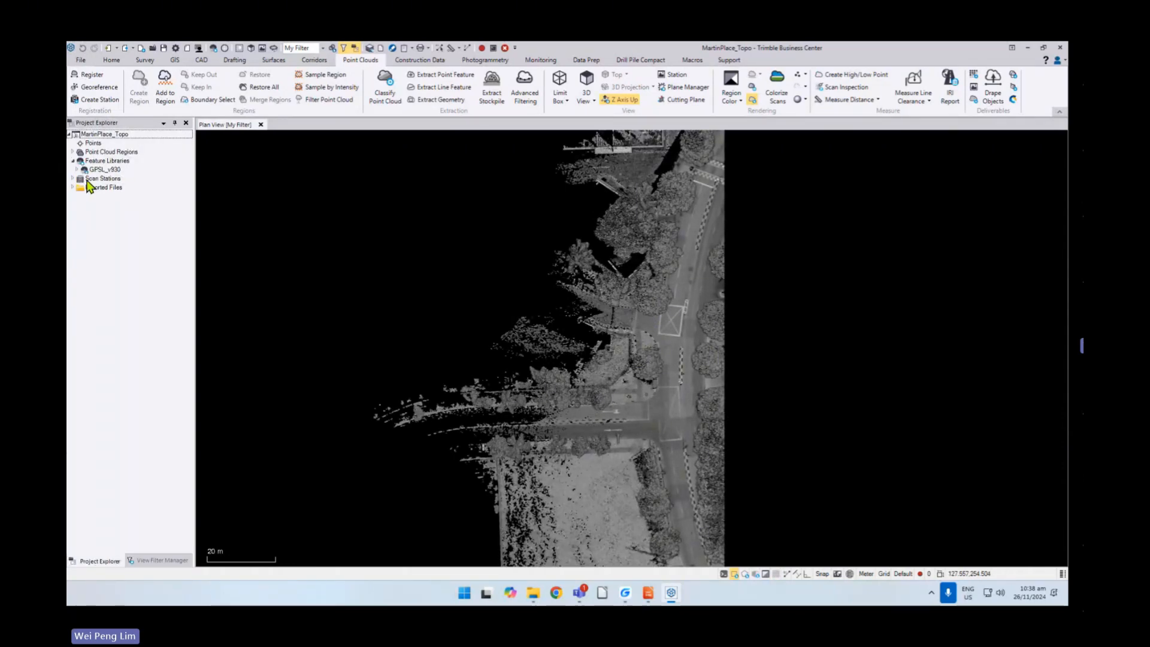
{"action": "left_click", "coordinate": [73, 161]}
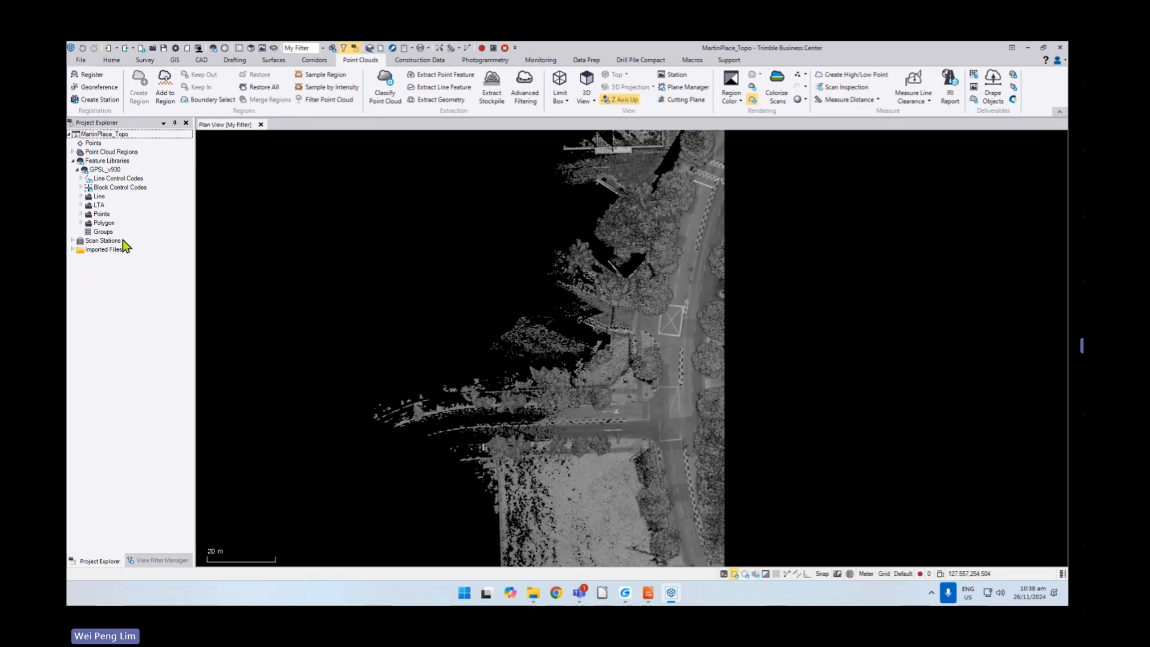
{"action": "left_click", "coordinate": [81, 223]}
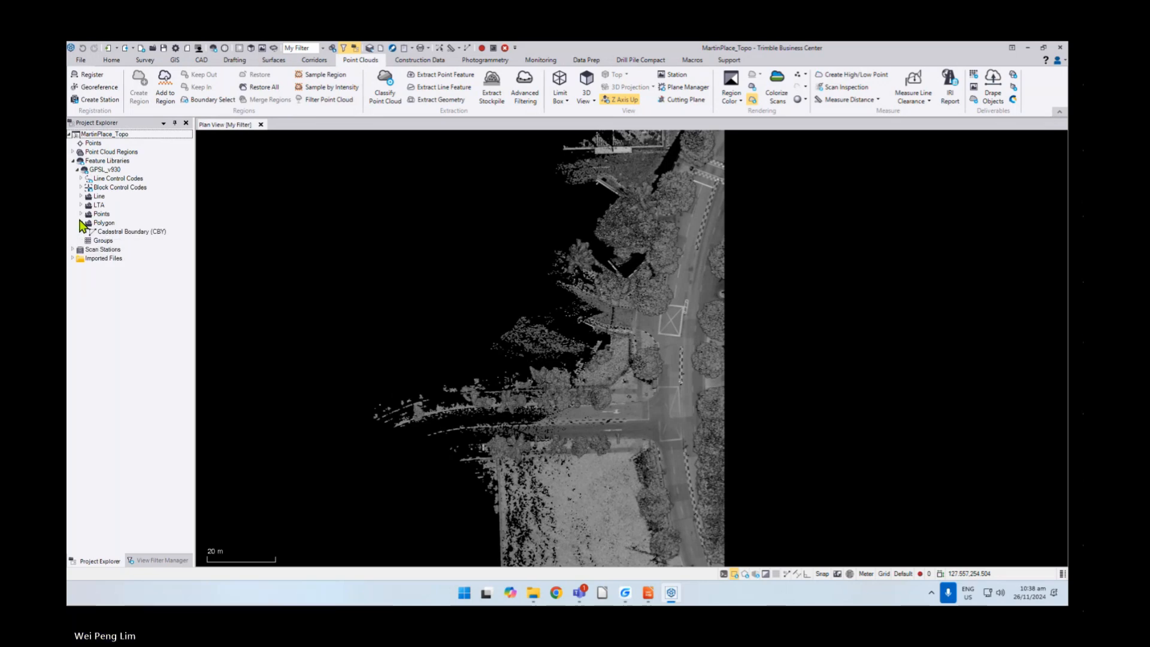
{"action": "left_click", "coordinate": [85, 231]}
{"action": "left_click", "coordinate": [85, 231]}
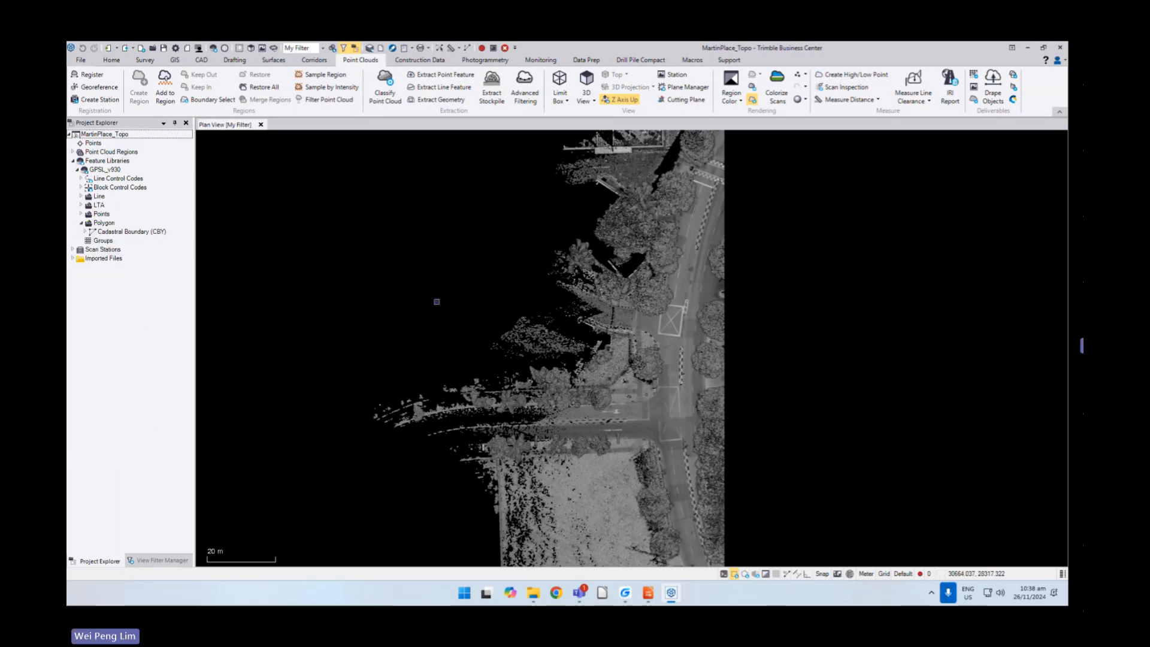
- Review the Outdoor (Terrestrial) classes offered by the Classify Point Cloud command, and close it without classifying
{"action": "scroll", "coordinate": [616, 275], "scroll_direction": "up", "scroll_amount": 4}
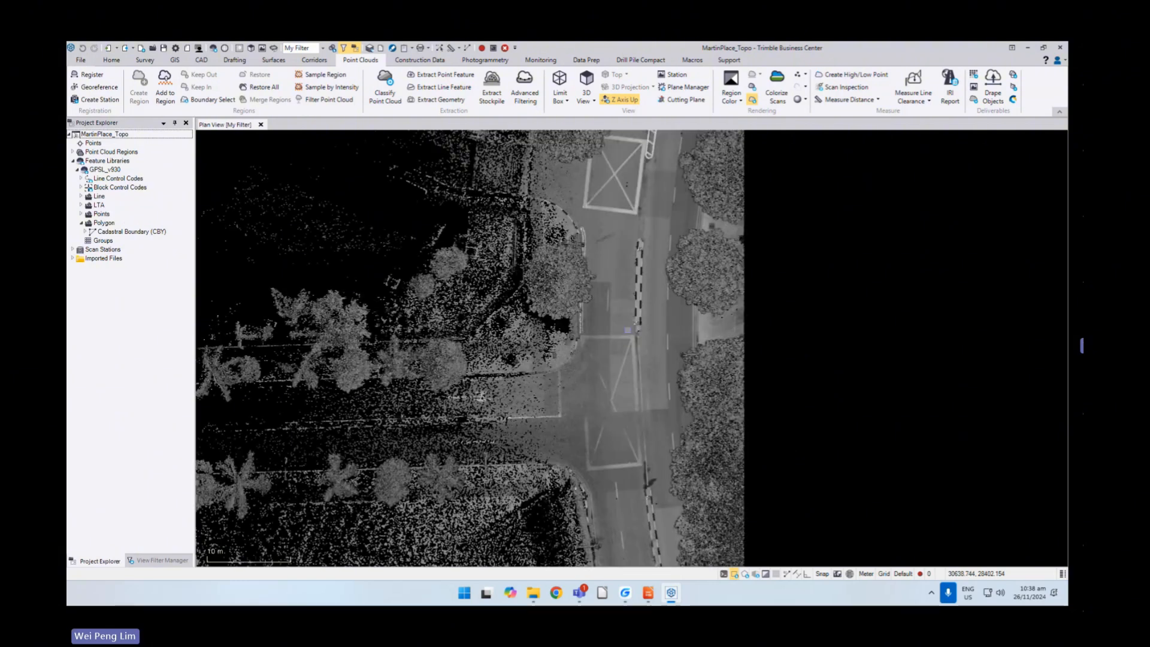
{"action": "scroll", "coordinate": [627, 333], "scroll_direction": "down", "scroll_amount": 4}
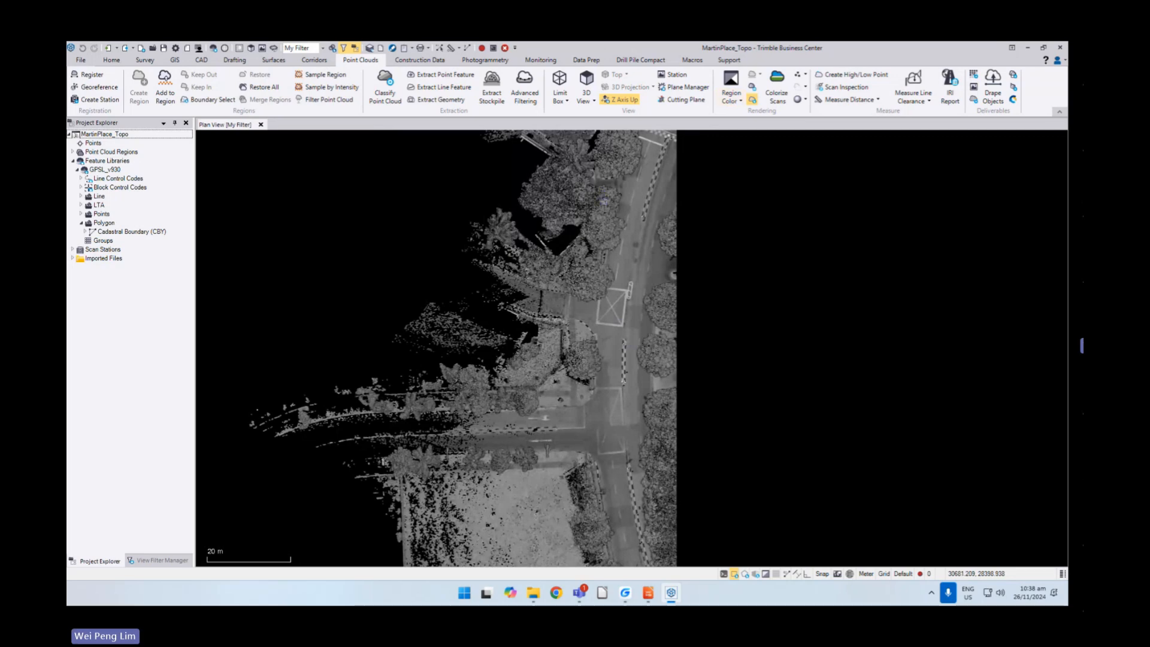
{"action": "left_click", "coordinate": [388, 79]}
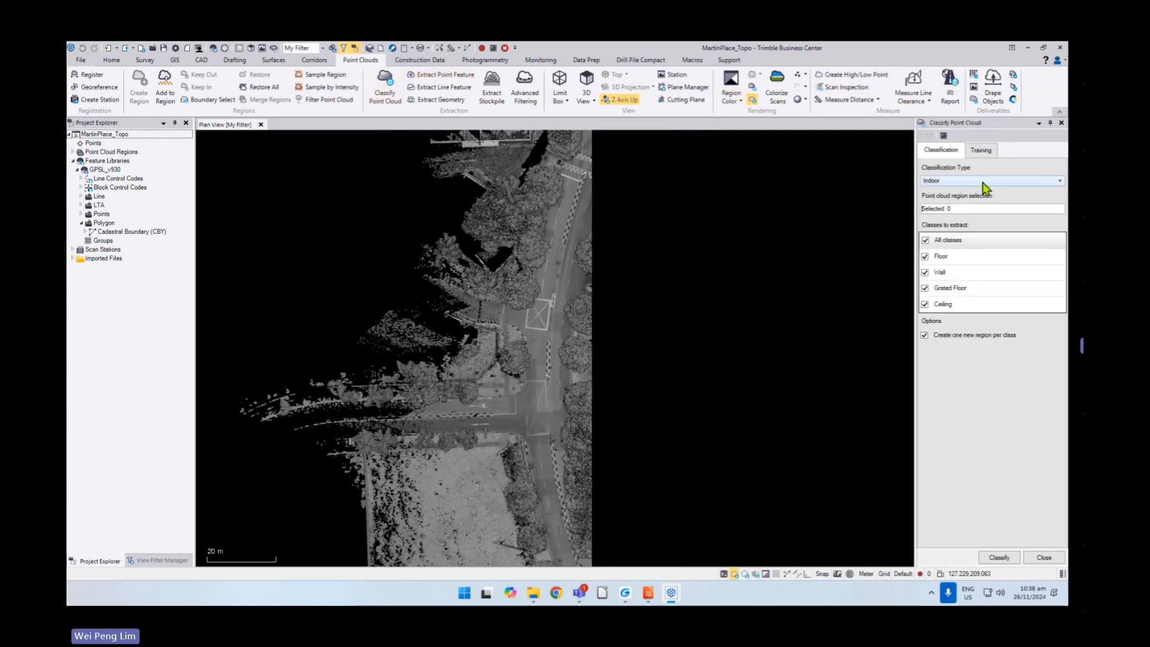
{"action": "left_click", "coordinate": [982, 182]}
{"action": "left_click", "coordinate": [978, 197]}
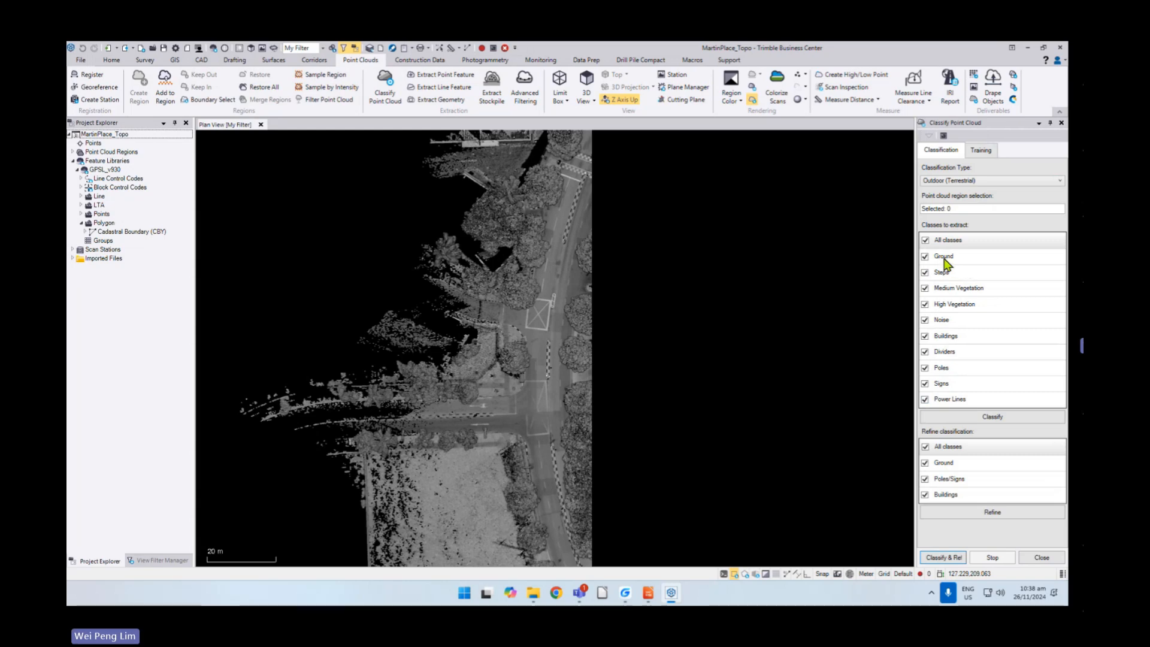
{"action": "left_click", "coordinate": [1045, 559]}
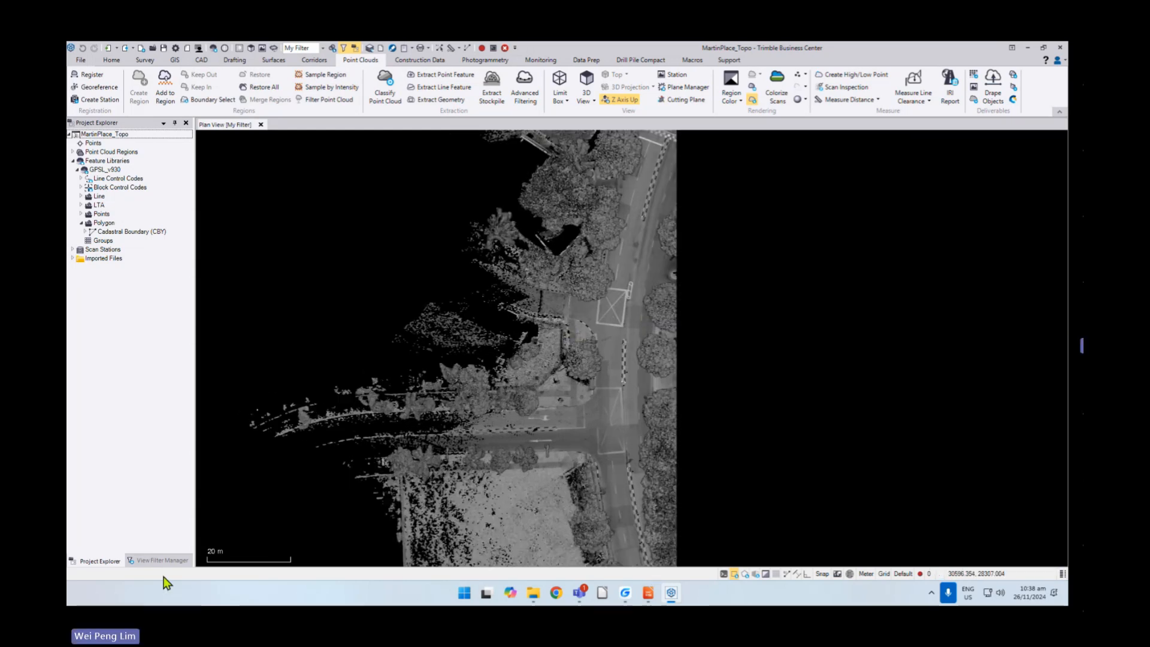
- With the view filter's Point Cloud Regions listed, color the street point cloud by region and open it in a 3D view
{"action": "left_click", "coordinate": [151, 561]}
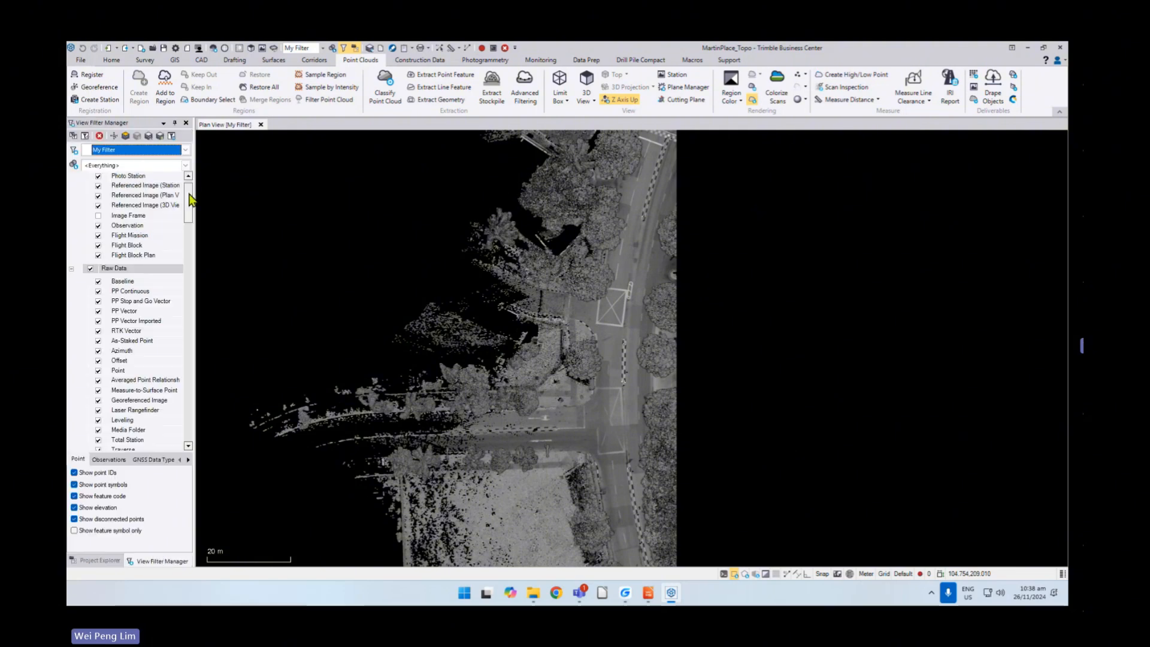
{"action": "left_click_drag", "start_coordinate": [191, 200], "coordinate": [193, 423]}
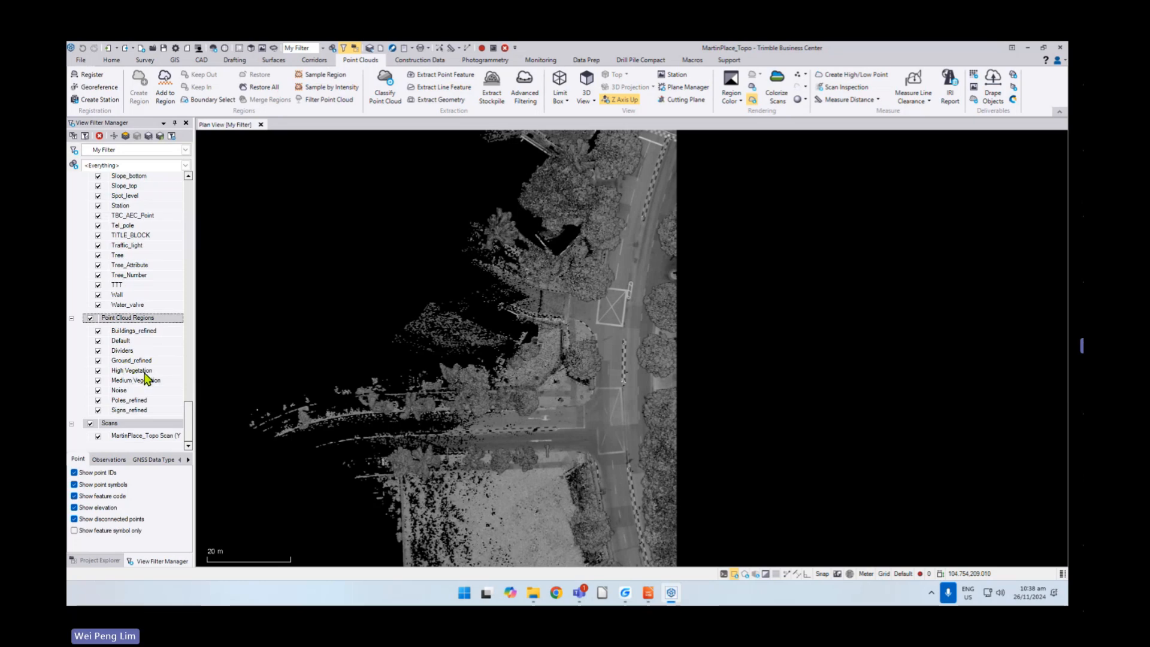
{"action": "left_click", "coordinate": [733, 84]}
{"action": "scroll", "coordinate": [611, 319], "scroll_direction": "down", "scroll_amount": 2}
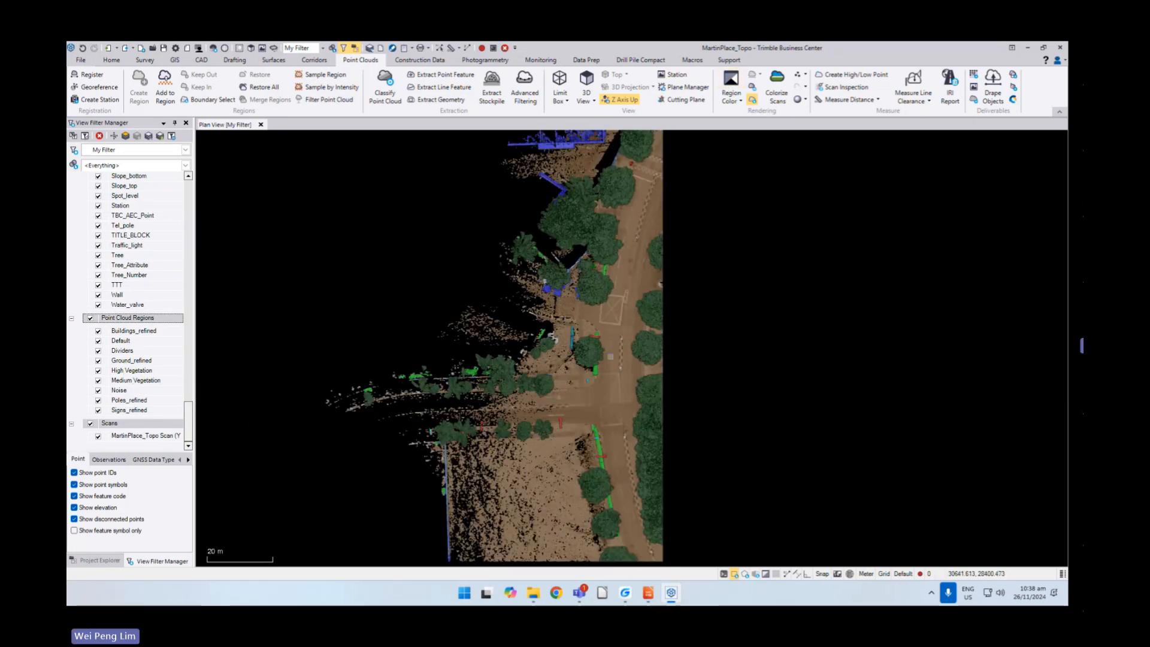
{"action": "left_click", "coordinate": [588, 87]}
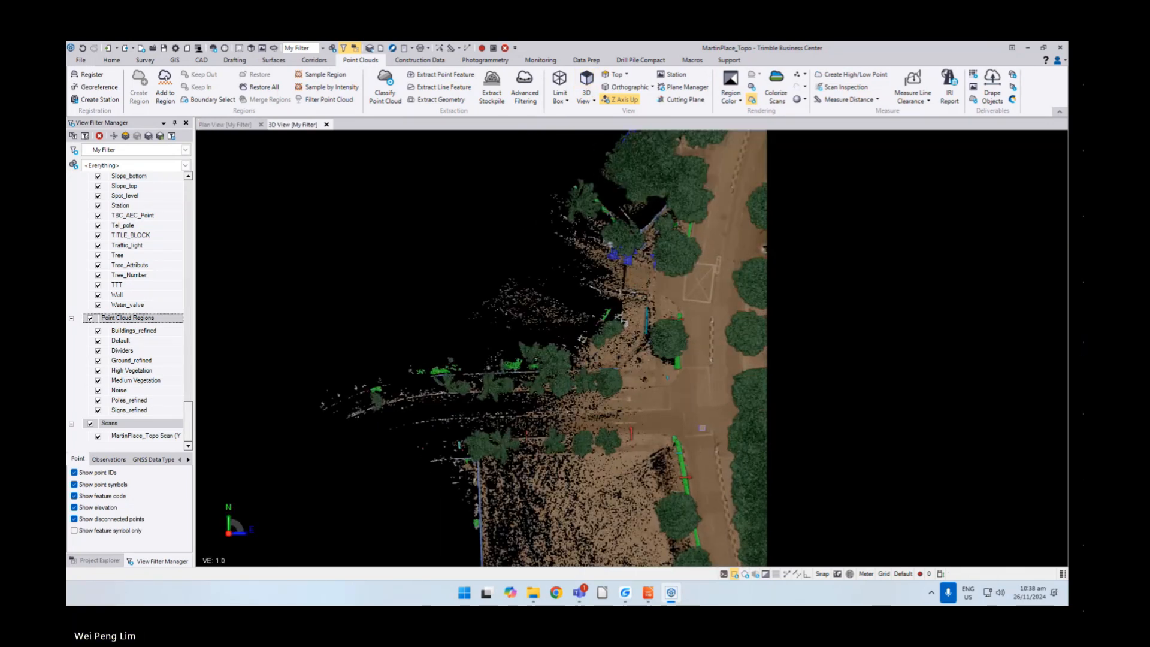
- Examine the classified trees, hedges, poles, signs, dividers and buildings along the street from several angles in 3D
{"action": "middle_click_drag", "start_coordinate": [701, 429], "coordinate": [548, 335]}
{"action": "scroll", "coordinate": [629, 337], "scroll_direction": "down", "scroll_amount": 1}
{"action": "middle_click_drag", "start_coordinate": [770, 346], "coordinate": [645, 391]}
{"action": "scroll", "coordinate": [629, 337], "scroll_direction": "down", "scroll_amount": 1}
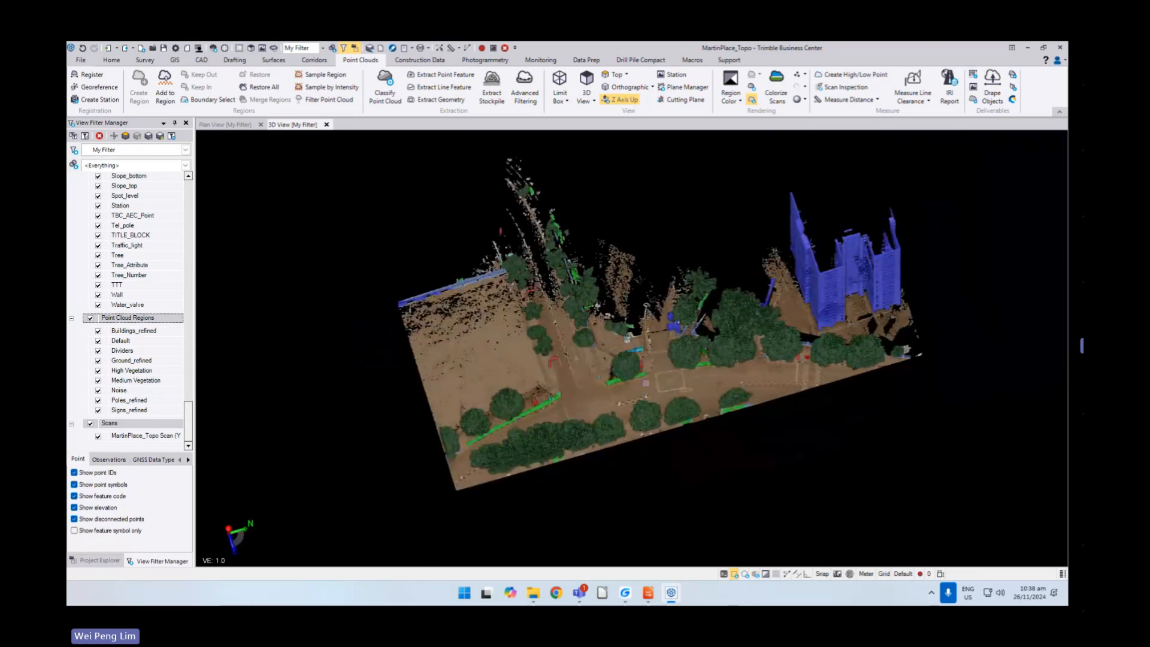
{"action": "scroll", "coordinate": [569, 410], "scroll_direction": "up", "scroll_amount": 5}
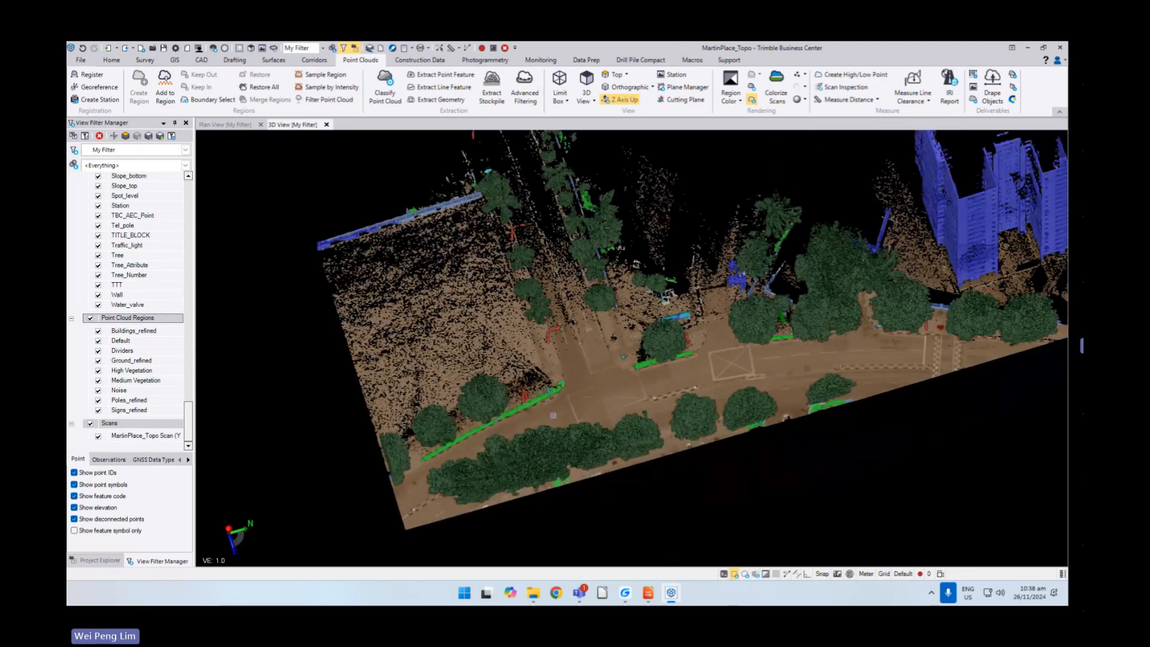
{"action": "scroll", "coordinate": [633, 371], "scroll_direction": "up", "scroll_amount": 5}
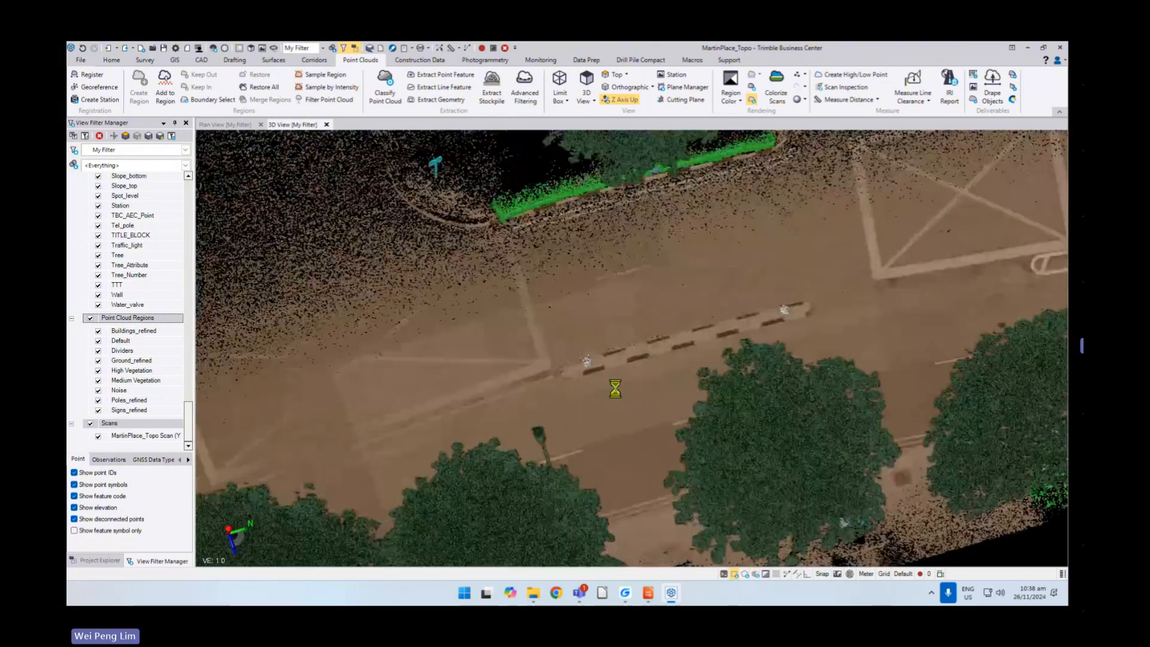
{"action": "mouse_move", "coordinate": [615, 389]}
{"action": "middle_mouse_down"}
{"action": "mouse_move", "coordinate": [602, 442]}
{"action": "mouse_move", "coordinate": [640, 376]}
{"action": "mouse_move", "coordinate": [639, 343]}
{"action": "mouse_move", "coordinate": [509, 326]}
{"action": "mouse_move", "coordinate": [867, 362]}
{"action": "mouse_move", "coordinate": [907, 348]}
{"action": "middle_mouse_up"}
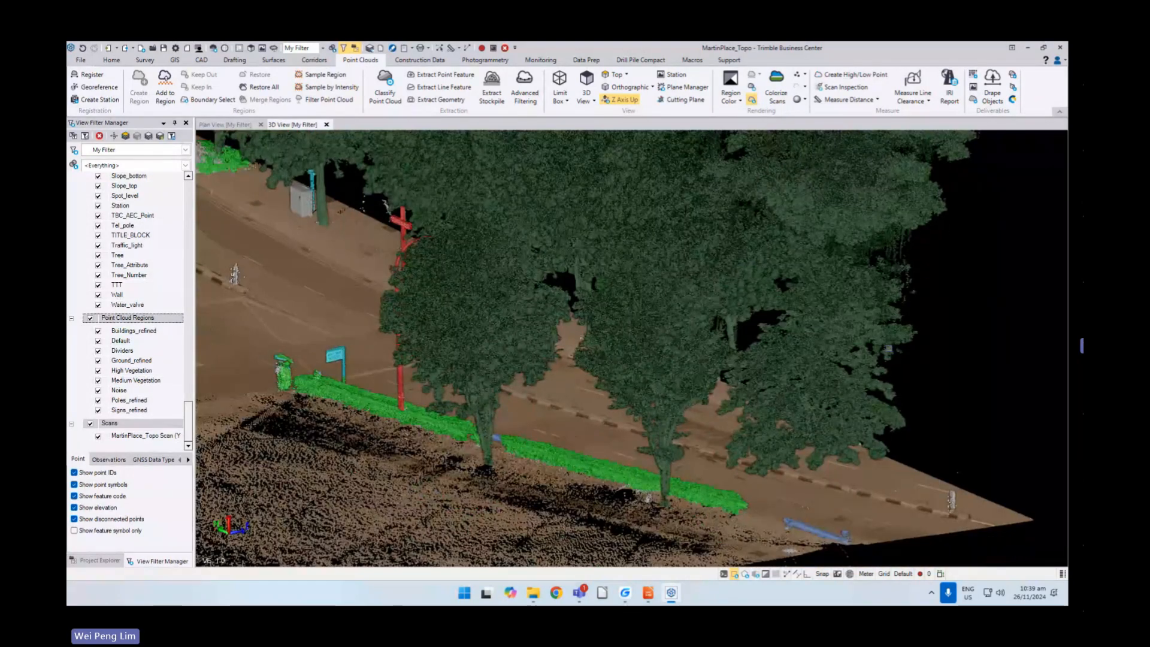
{"action": "scroll", "coordinate": [567, 415], "scroll_direction": "down", "scroll_amount": 2}
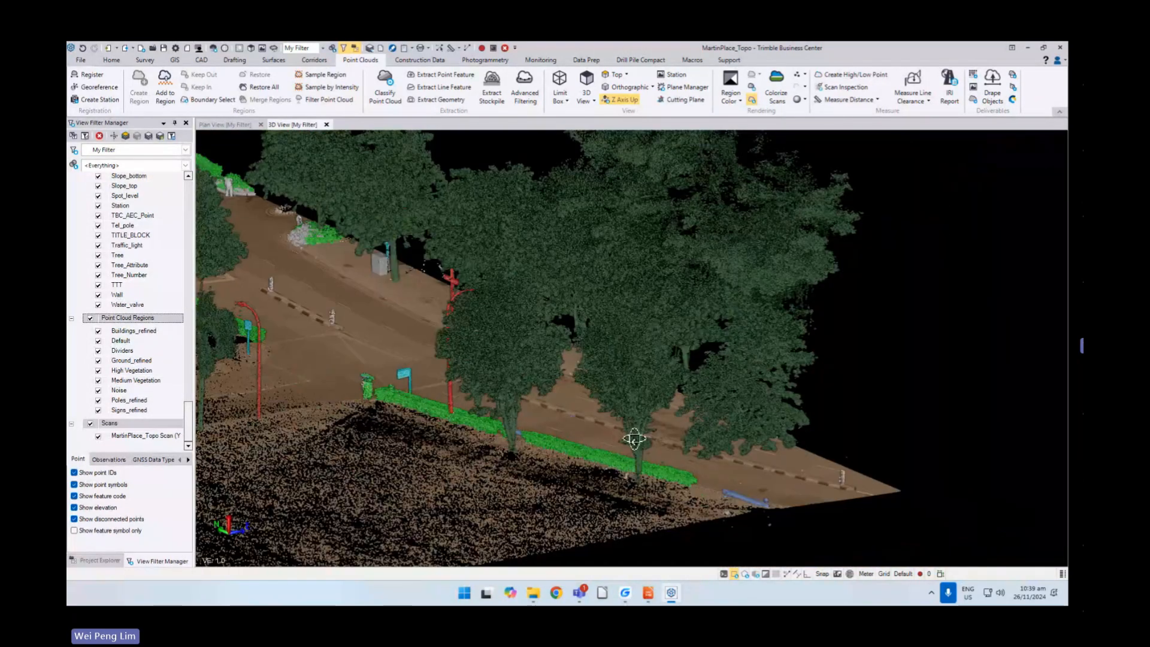
{"action": "middle_click_drag", "start_coordinate": [636, 438], "coordinate": [773, 435]}
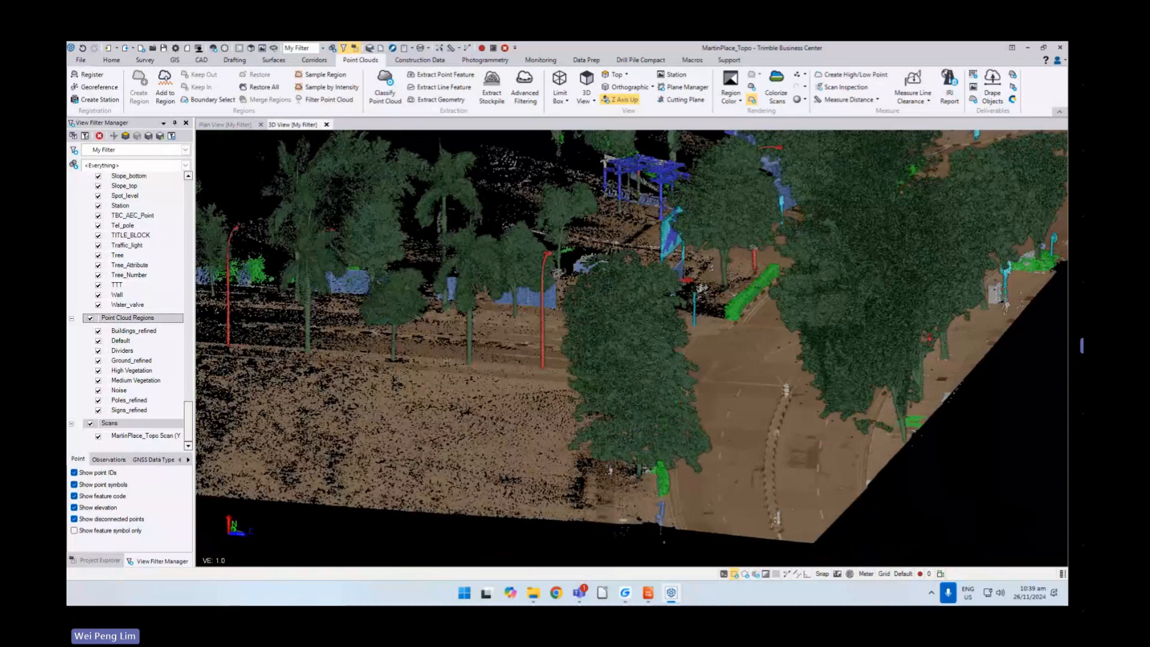
{"action": "scroll", "coordinate": [776, 445], "scroll_direction": "up", "scroll_amount": 3}
{"action": "scroll", "coordinate": [739, 378], "scroll_direction": "down", "scroll_amount": 5}
{"action": "middle_click_drag", "start_coordinate": [739, 378], "coordinate": [724, 386]}
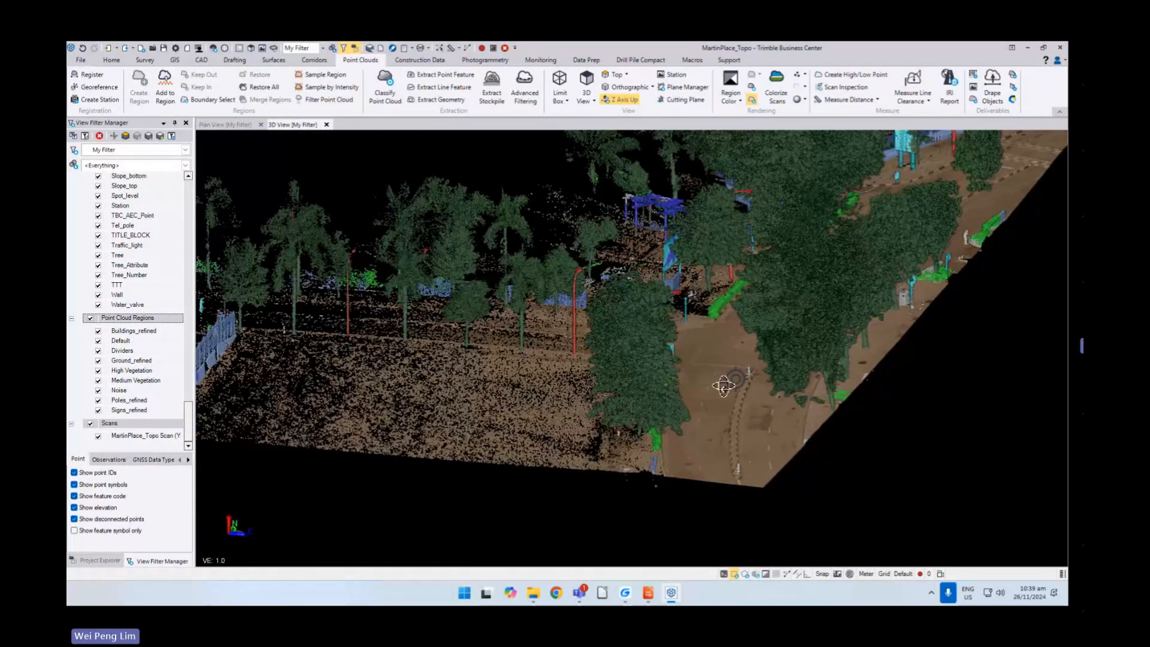
{"action": "scroll", "coordinate": [724, 386], "scroll_direction": "down", "scroll_amount": 3}
{"action": "middle_click_drag", "start_coordinate": [803, 228], "coordinate": [501, 354]}
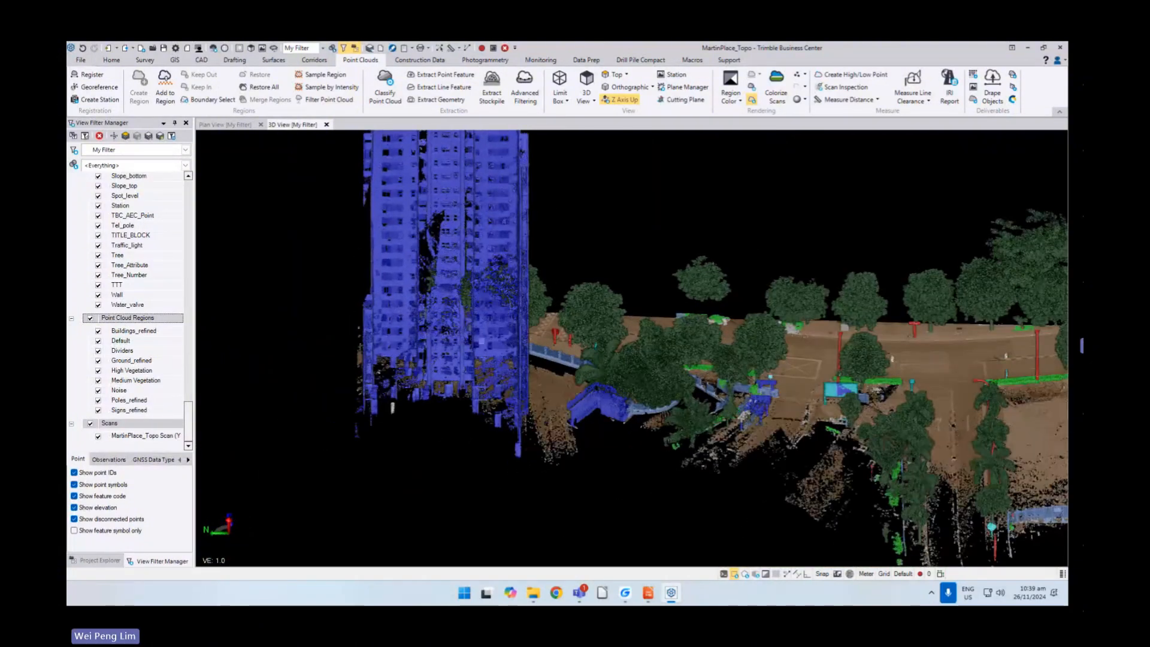
{"action": "scroll", "coordinate": [478, 341], "scroll_direction": "down", "scroll_amount": 3}
{"action": "middle_click_drag", "start_coordinate": [572, 366], "coordinate": [277, 358]}
{"action": "middle_click_drag", "start_coordinate": [629, 373], "coordinate": [543, 362]}
{"action": "scroll", "coordinate": [543, 363], "scroll_direction": "up", "scroll_amount": 4}
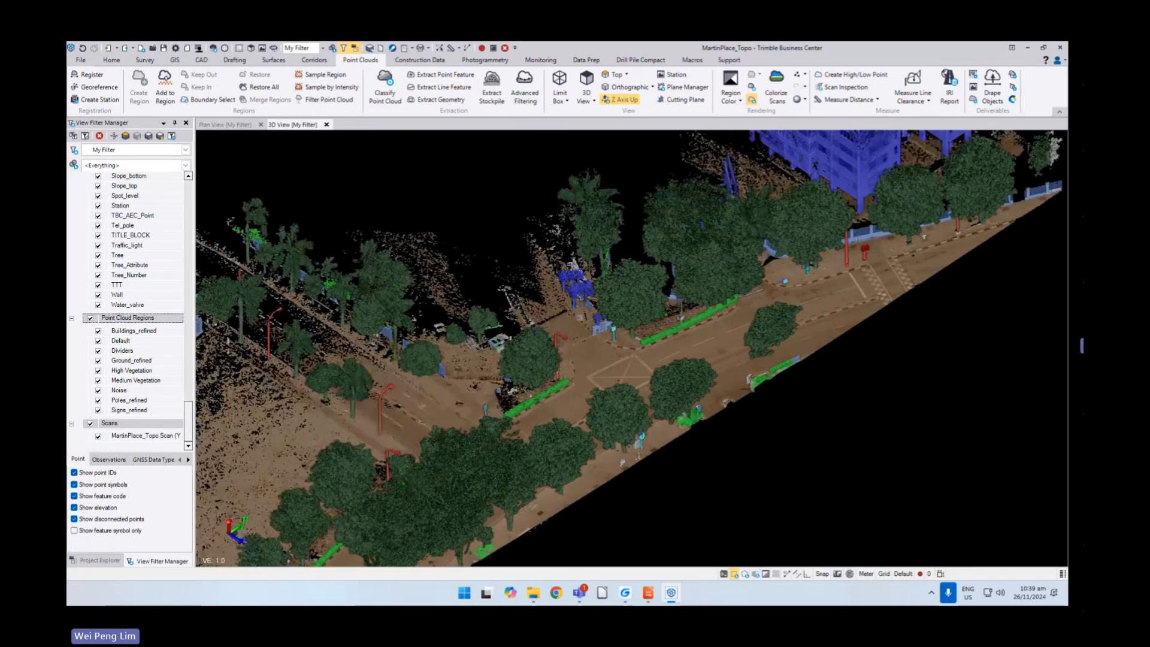
- Hide all point cloud regions except Ground_refined and view the bare road surface at an oblique angle
{"action": "left_click", "coordinate": [90, 318]}
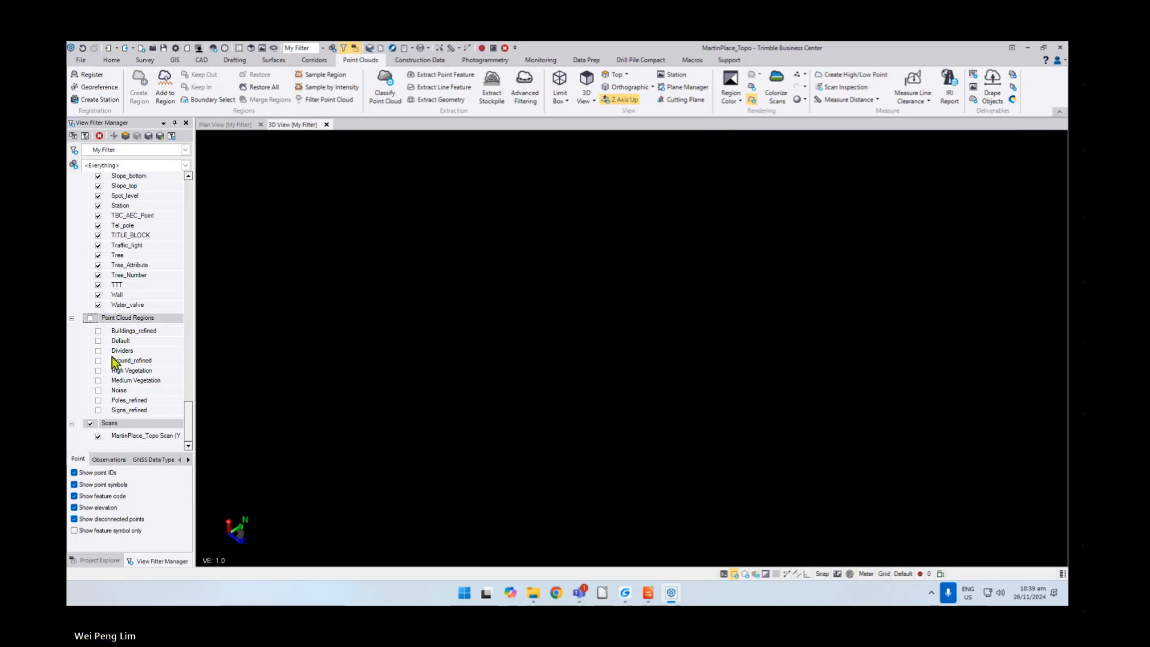
{"action": "left_click", "coordinate": [98, 361]}
{"action": "scroll", "coordinate": [706, 340], "scroll_direction": "down", "scroll_amount": 2}
{"action": "scroll", "coordinate": [610, 393], "scroll_direction": "up", "scroll_amount": 4}
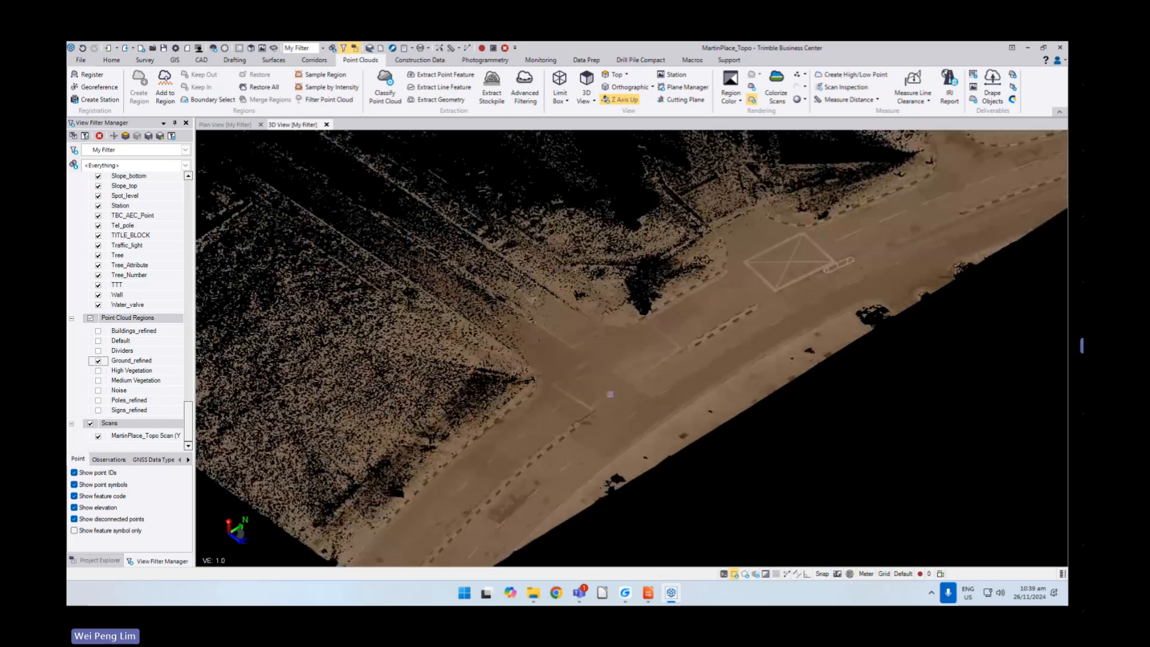
{"action": "right_click_drag", "start_coordinate": [611, 393], "coordinate": [633, 370]}
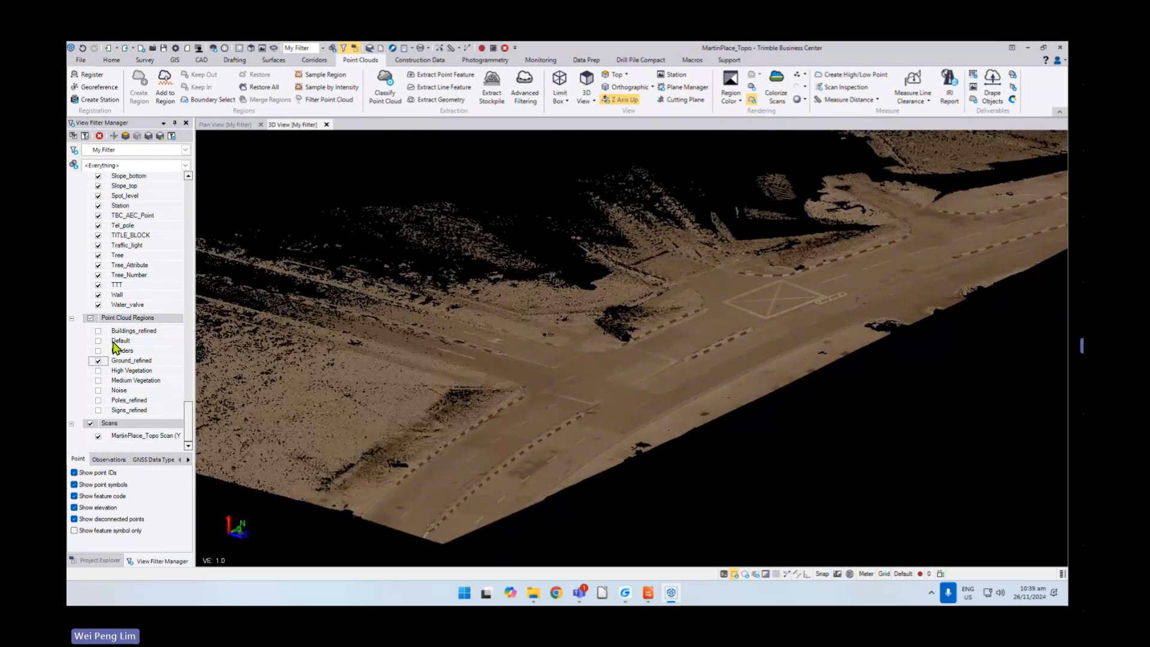
- Show the Buildings_refined and Dividers regions together with the ground and inspect them along the street
{"action": "left_click", "coordinate": [98, 331]}
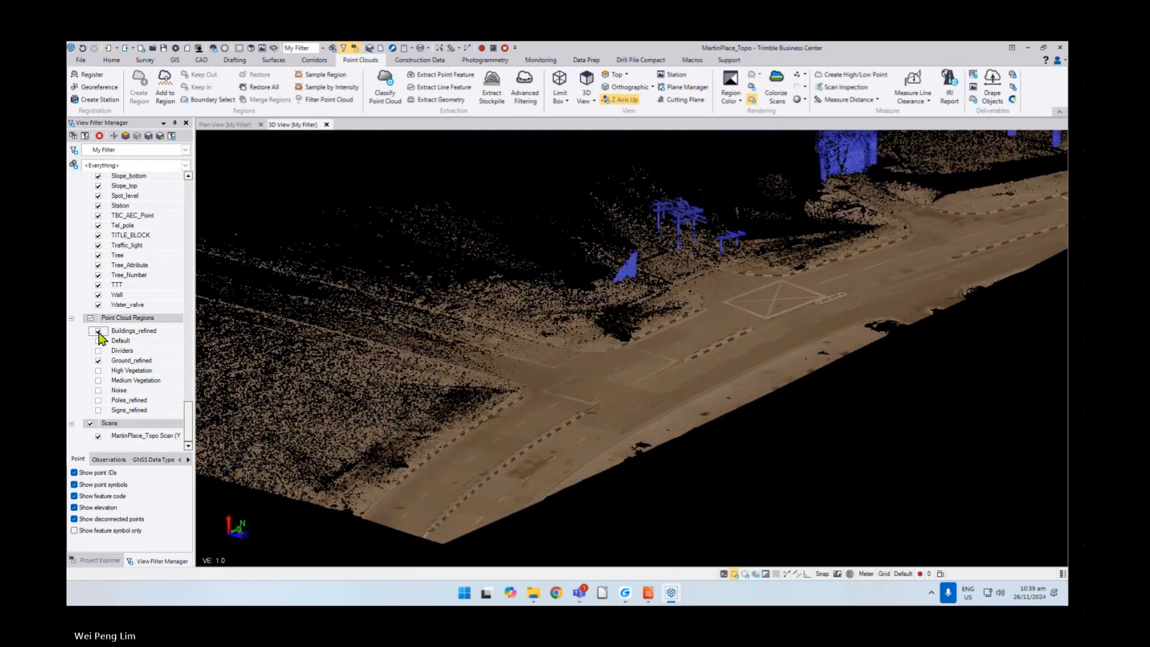
{"action": "left_click", "coordinate": [99, 351]}
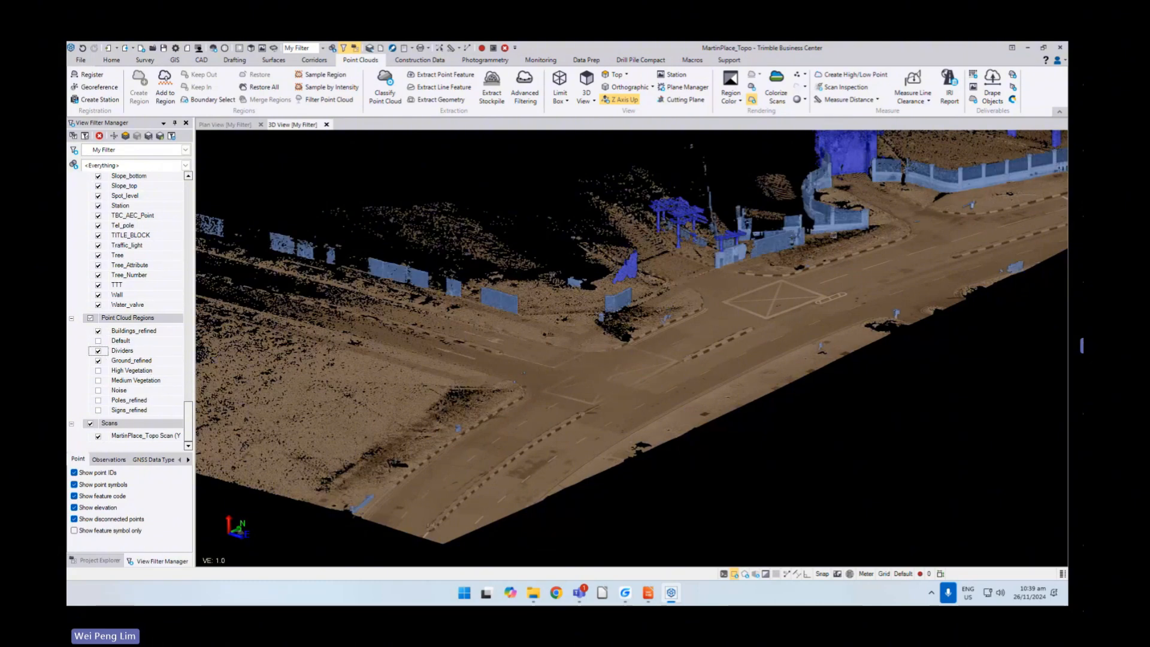
{"action": "middle_click_drag", "start_coordinate": [833, 236], "coordinate": [728, 307]}
{"action": "scroll", "coordinate": [728, 307], "scroll_direction": "down", "scroll_amount": 2}
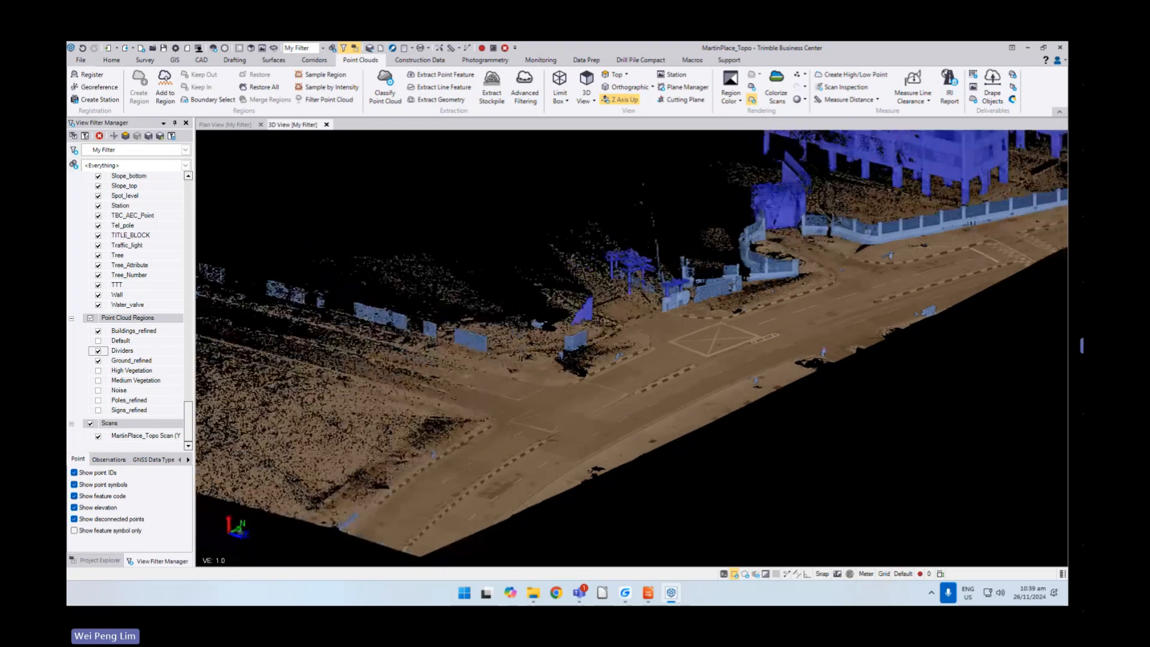
{"action": "scroll", "coordinate": [629, 347], "scroll_direction": "up", "scroll_amount": 5}
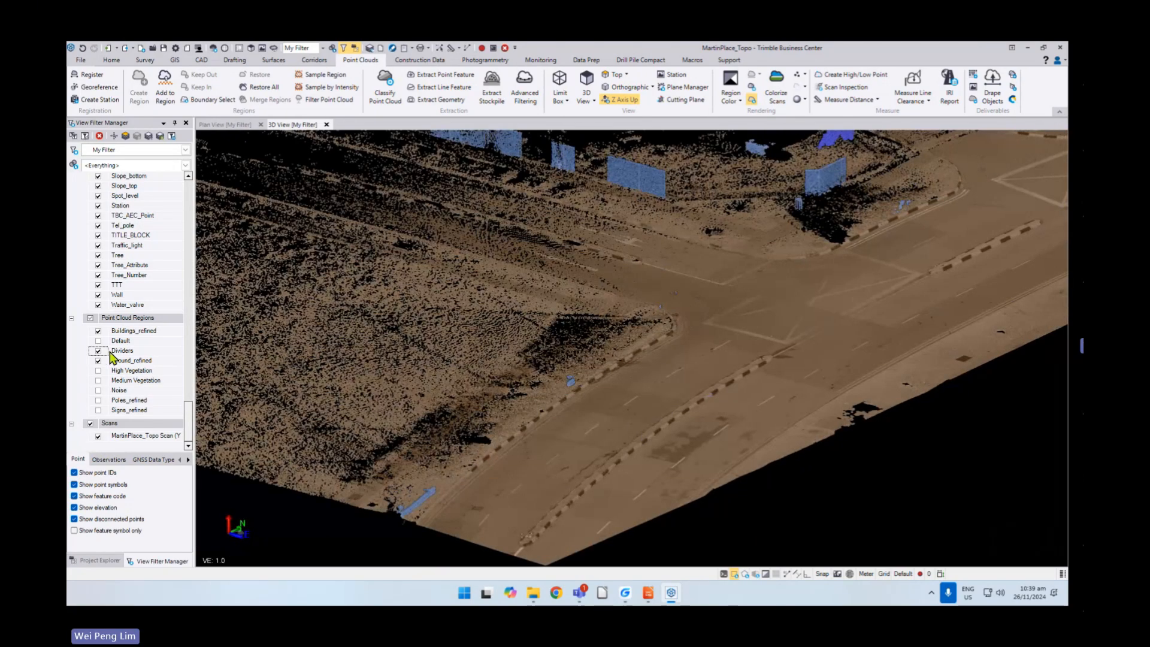
- Display the High Vegetation and Medium Vegetation regions one at a time, hiding each again after viewing it
{"action": "left_click", "coordinate": [99, 372]}
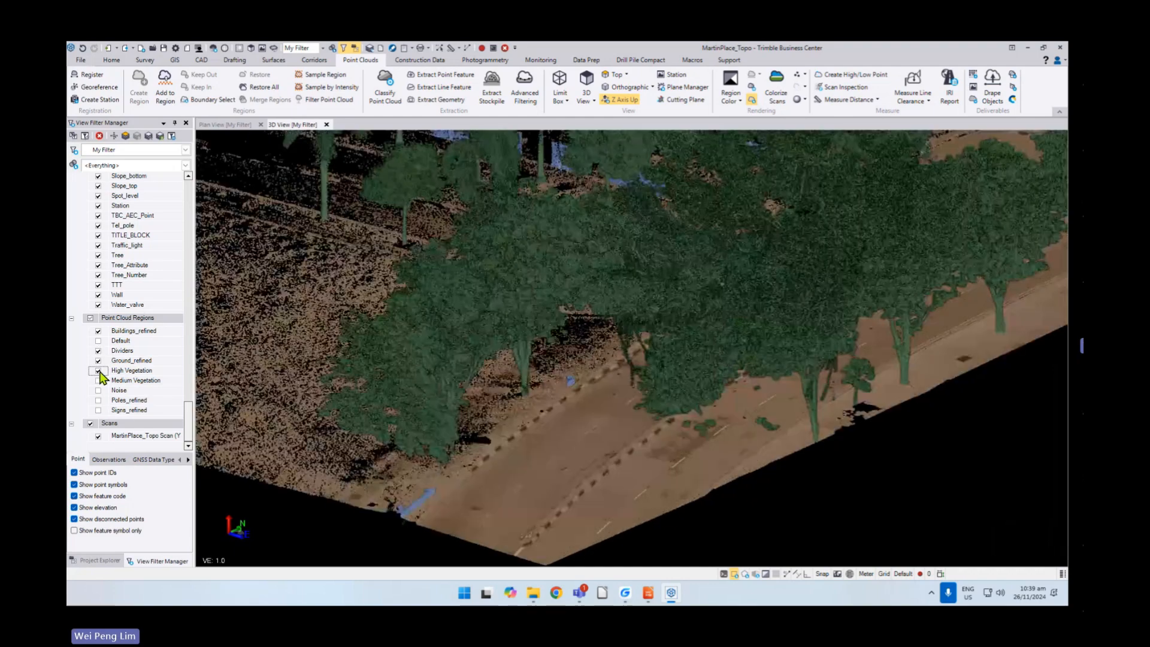
{"action": "left_click", "coordinate": [99, 381]}
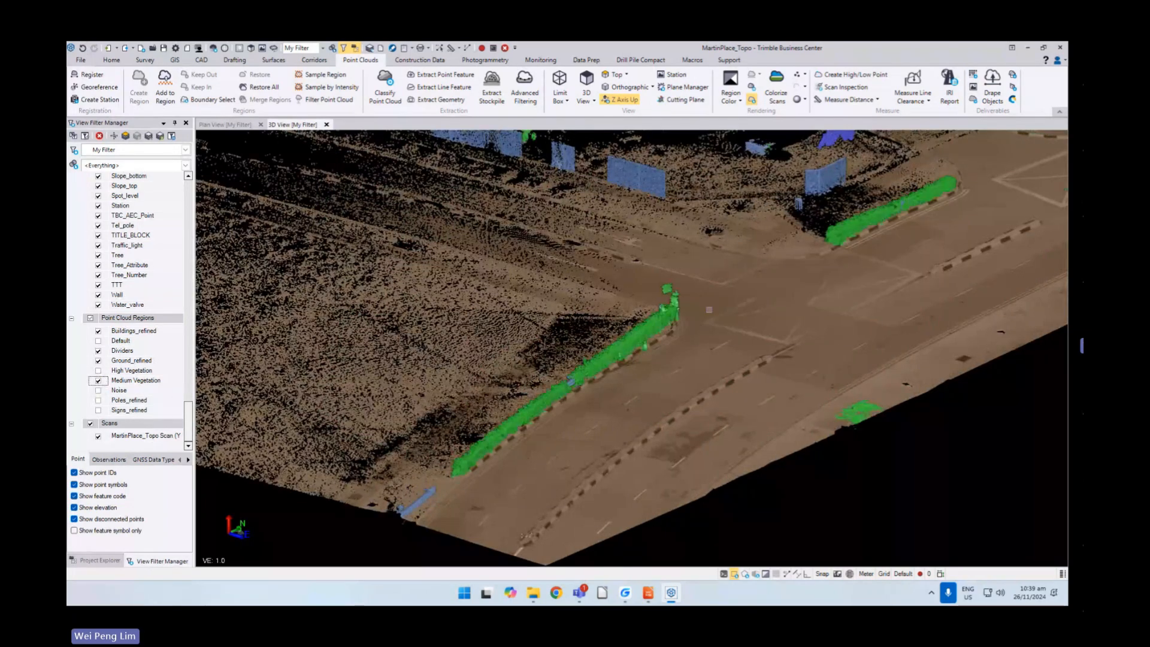
{"action": "left_click", "coordinate": [99, 381]}
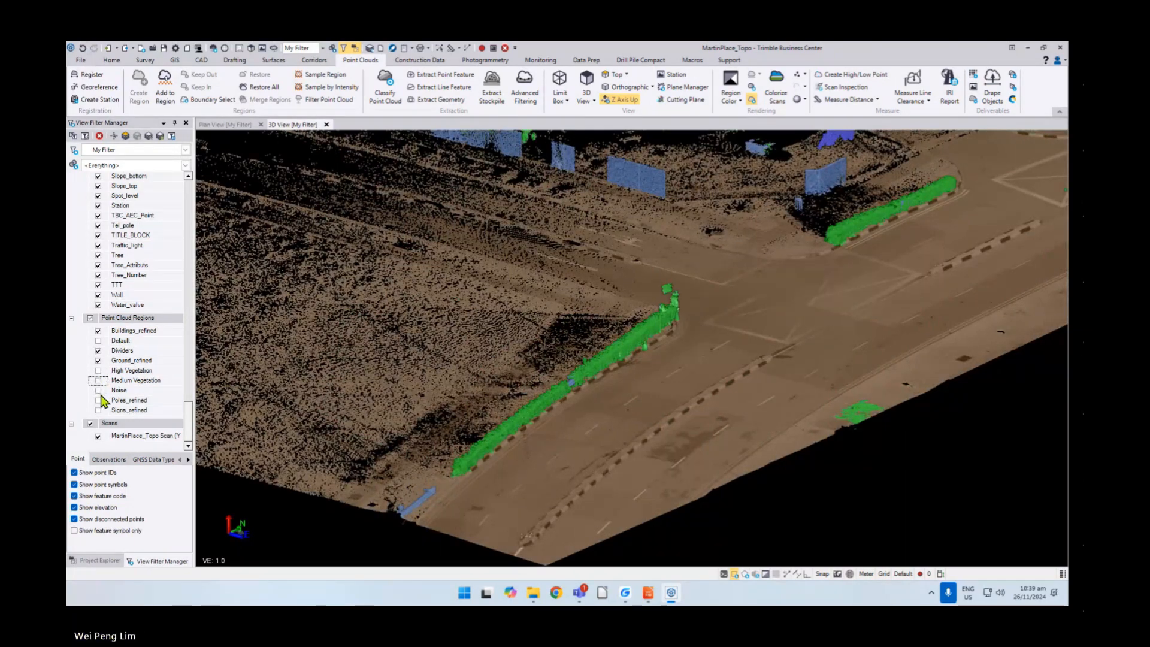
- Show the Poles_refined, Signs_refined and Noise regions along with the ground, buildings and dividers
{"action": "left_click", "coordinate": [99, 400]}
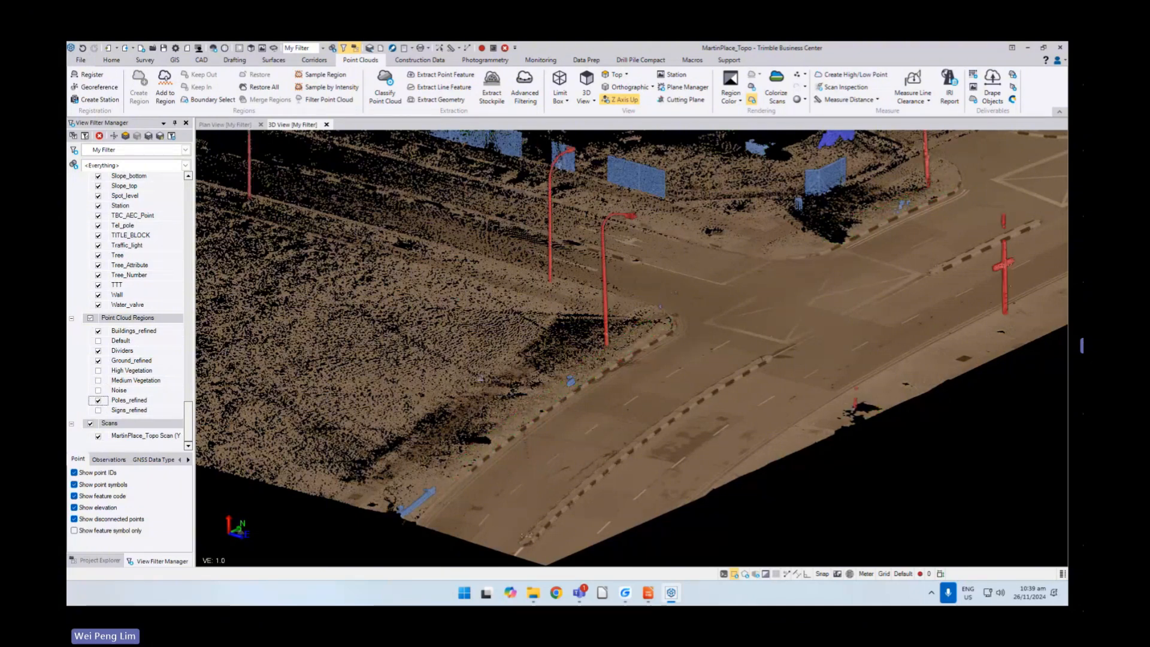
{"action": "left_click", "coordinate": [99, 410]}
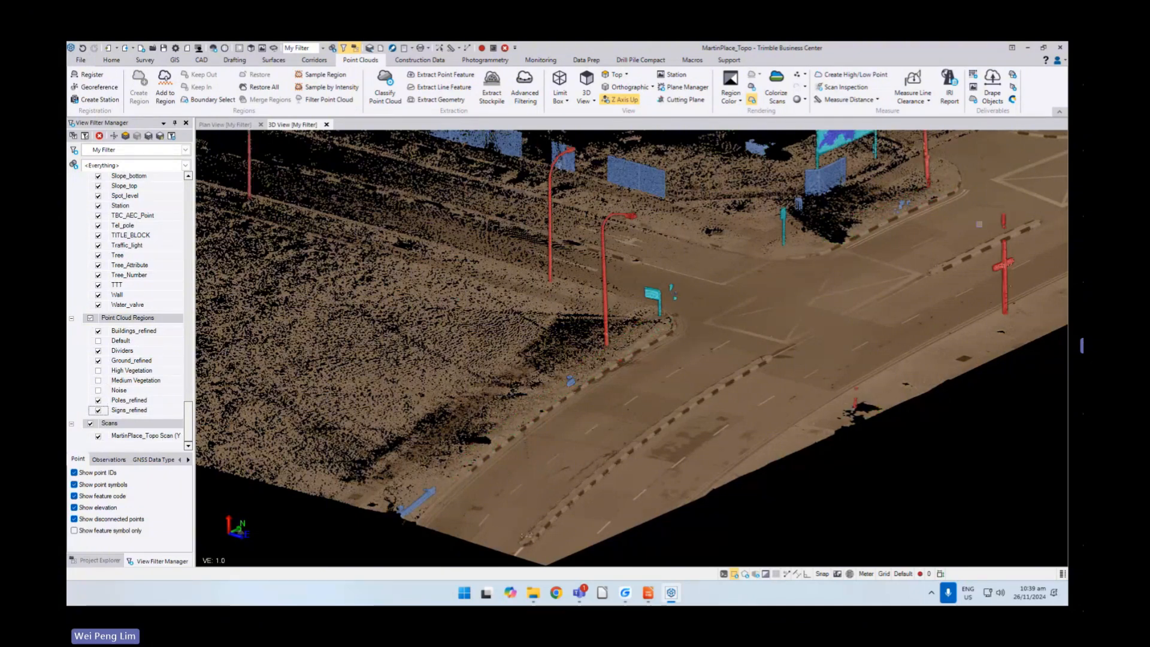
{"action": "left_click", "coordinate": [99, 391]}
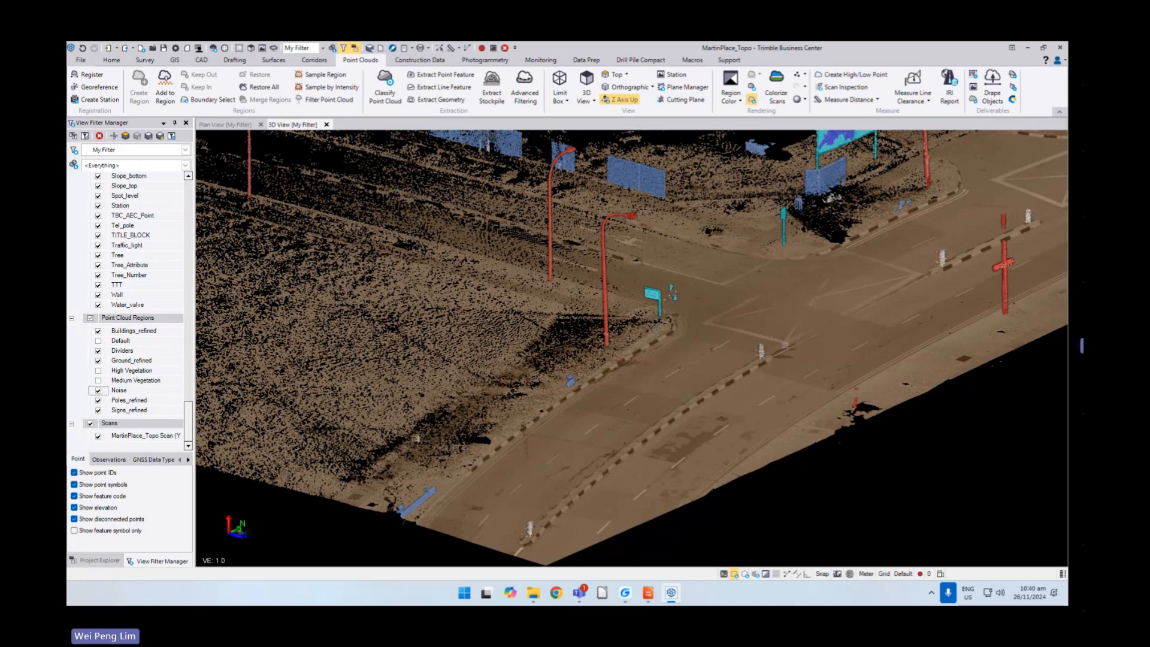
- Examine the poles, signs and noise points such as pedestrians along the far roadside up close
{"action": "middle_click_drag", "start_coordinate": [773, 362], "coordinate": [385, 417]}
{"action": "middle_click_drag", "start_coordinate": [736, 308], "coordinate": [669, 344]}
{"action": "scroll", "coordinate": [692, 345], "scroll_direction": "up", "scroll_amount": 6}
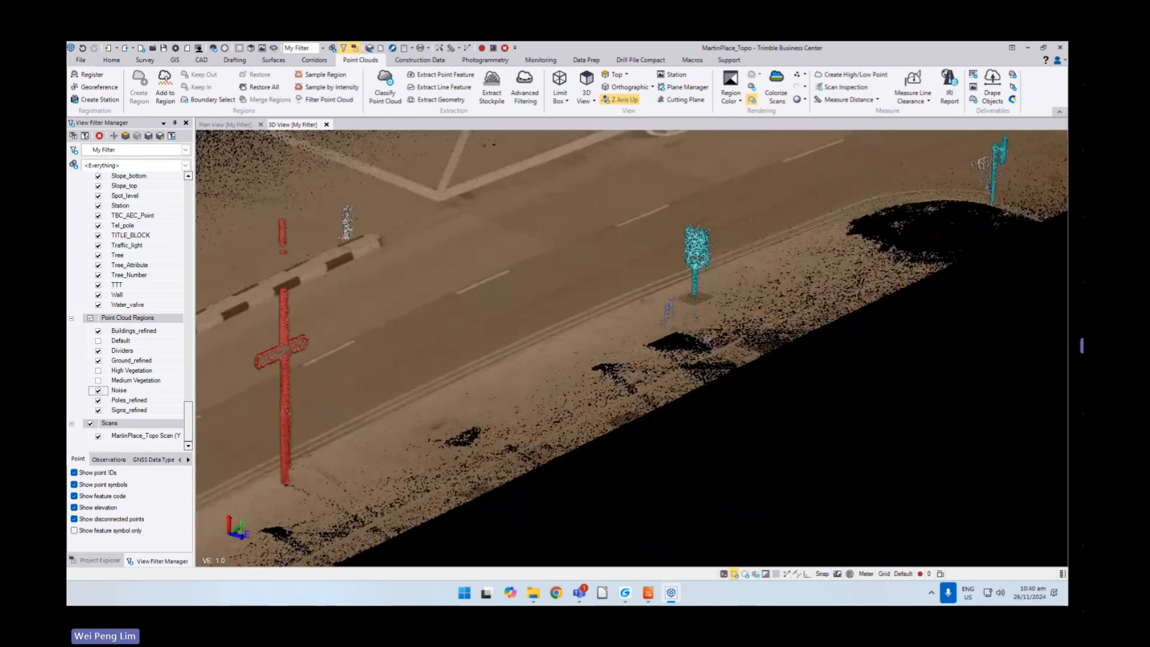
{"action": "right_click_drag", "start_coordinate": [688, 322], "coordinate": [602, 234]}
{"action": "scroll", "coordinate": [601, 234], "scroll_direction": "down", "scroll_amount": 3}
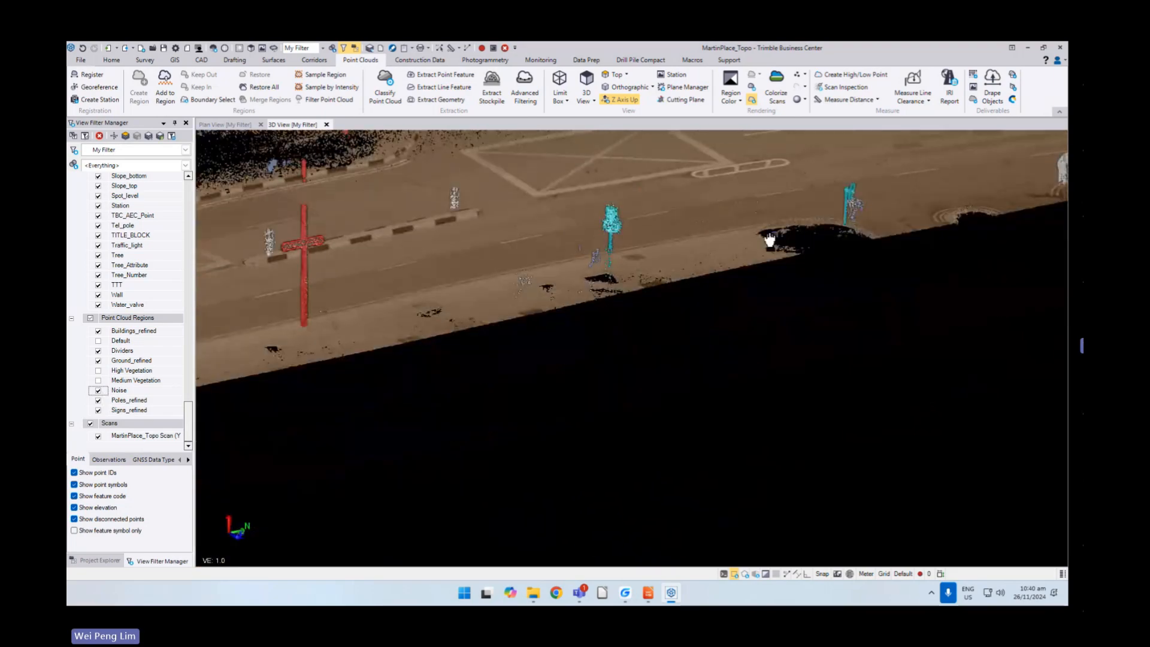
{"action": "middle_click_drag", "start_coordinate": [769, 241], "coordinate": [497, 346]}
{"action": "scroll", "coordinate": [784, 276], "scroll_direction": "up", "scroll_amount": 6}
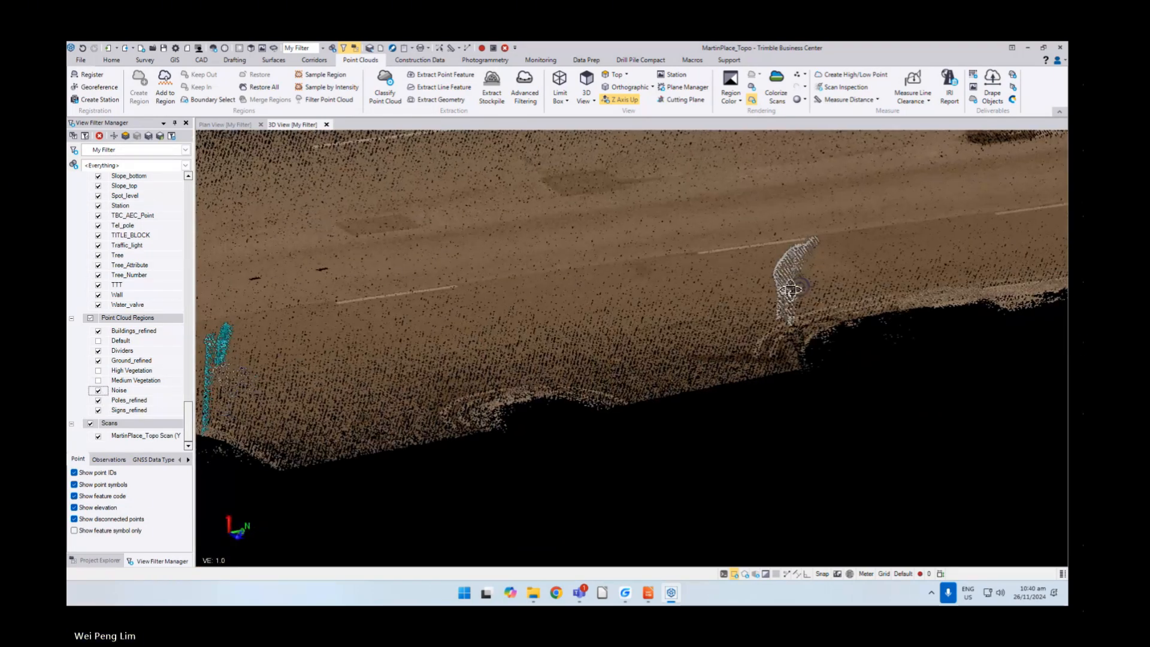
{"action": "scroll", "coordinate": [763, 281], "scroll_direction": "down", "scroll_amount": 3}
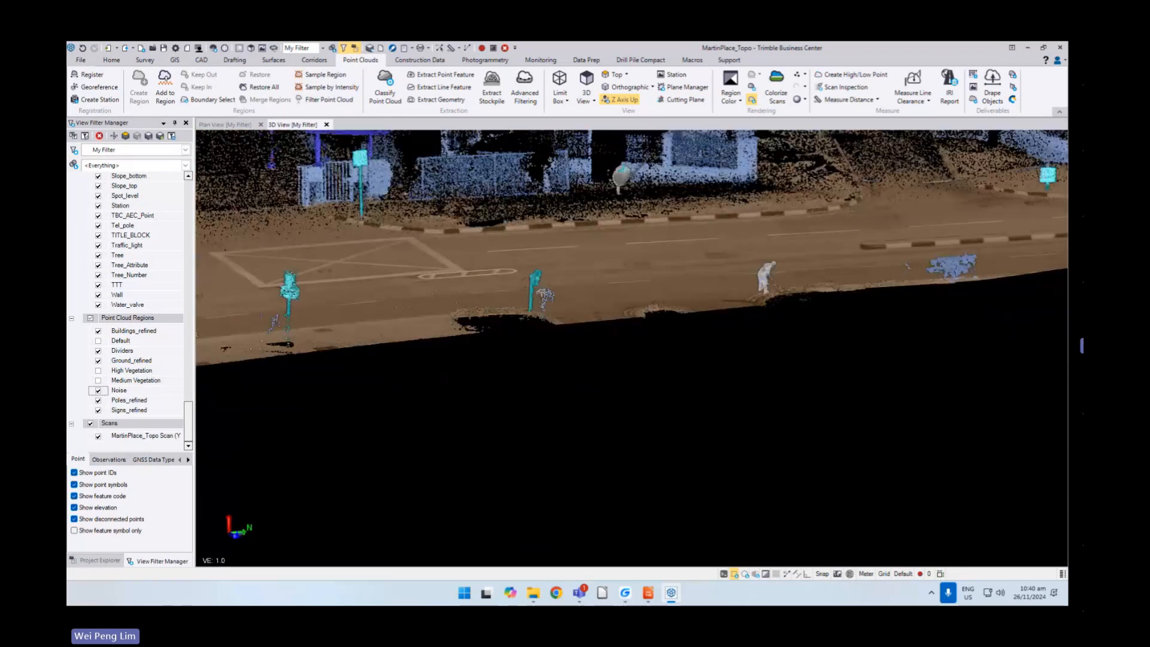
- Show the Default region with the other regions and examine its points along the kerb beside the box junction
{"action": "middle_click_drag", "start_coordinate": [714, 267], "coordinate": [889, 355]}
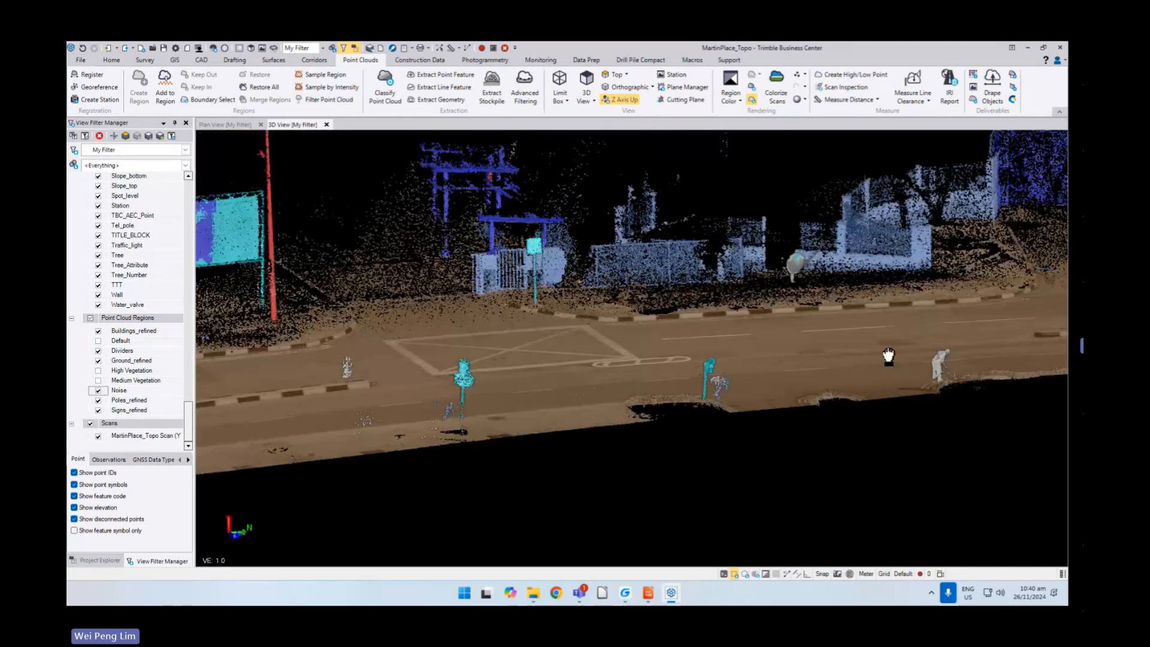
{"action": "right_click_drag", "start_coordinate": [805, 307], "coordinate": [778, 328]}
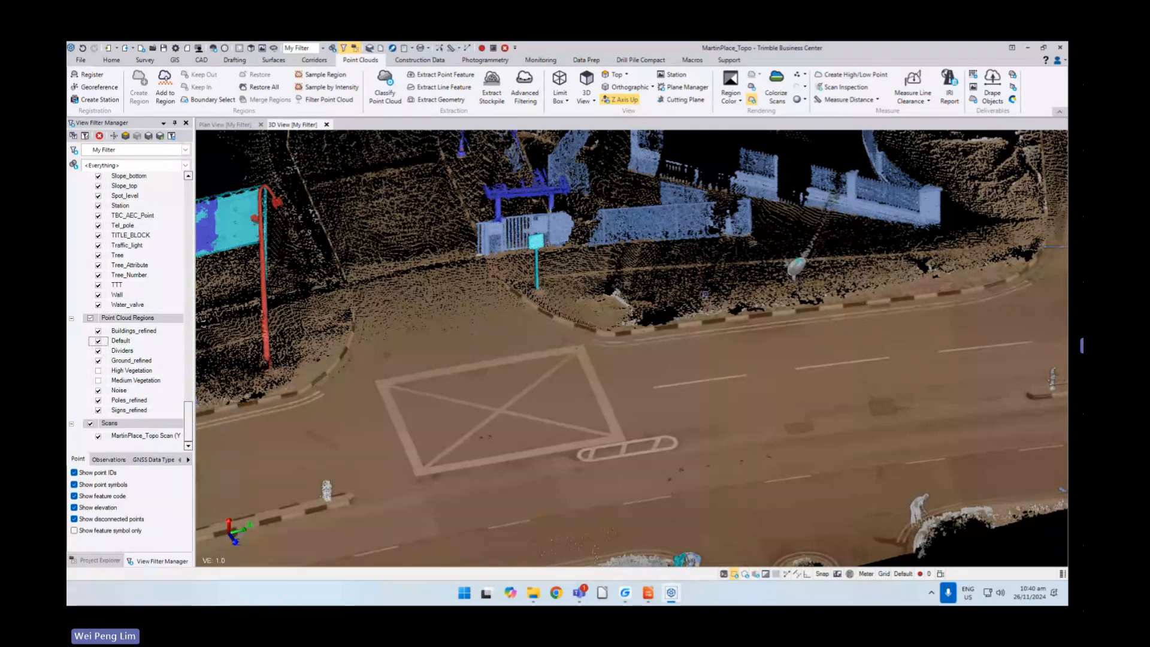
{"action": "scroll", "coordinate": [609, 293], "scroll_direction": "up", "scroll_amount": 5}
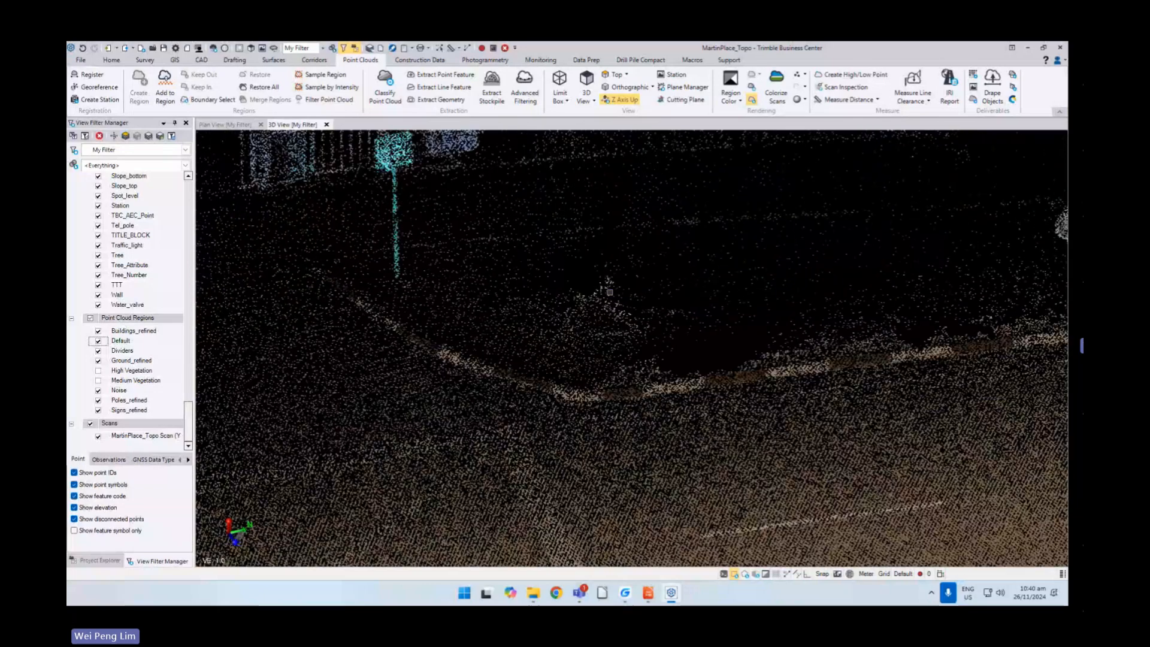
{"action": "scroll", "coordinate": [610, 292], "scroll_direction": "down", "scroll_amount": 1}
{"action": "mouse_move", "coordinate": [610, 292]}
{"action": "middle_mouse_down"}
{"action": "mouse_move", "coordinate": [567, 318]}
{"action": "mouse_move", "coordinate": [592, 292]}
{"action": "middle_mouse_up"}
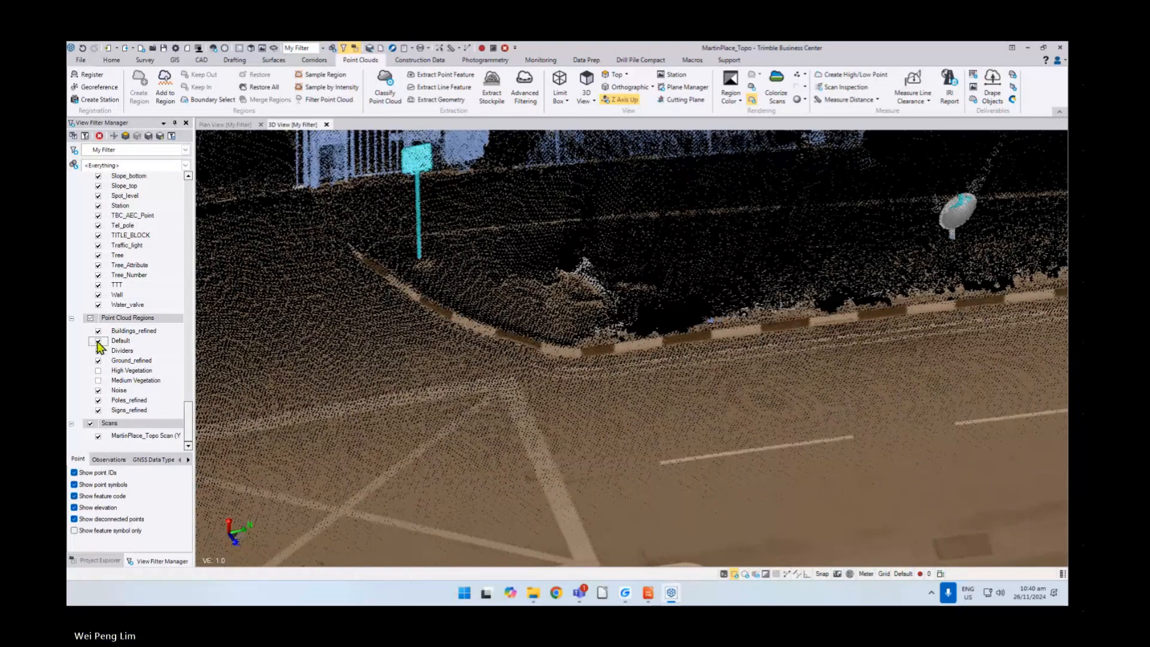
- Hide the Default and Noise regions, leaving the ground, buildings, dividers, poles and signs displayed around the side-road junction
{"action": "left_click", "coordinate": [98, 391]}
{"action": "scroll", "coordinate": [618, 312], "scroll_direction": "down", "scroll_amount": 6}
{"action": "mouse_move", "coordinate": [618, 313]}
{"action": "middle_mouse_down"}
{"action": "mouse_move", "coordinate": [747, 339]}
{"action": "mouse_move", "coordinate": [839, 326]}
{"action": "middle_mouse_up"}
{"action": "mouse_move", "coordinate": [671, 390]}
{"action": "right_mouse_down"}
{"action": "mouse_move", "coordinate": [583, 369]}
{"action": "mouse_move", "coordinate": [573, 383]}
{"action": "right_mouse_up"}
{"action": "middle_click_drag", "start_coordinate": [564, 336], "coordinate": [626, 427]}
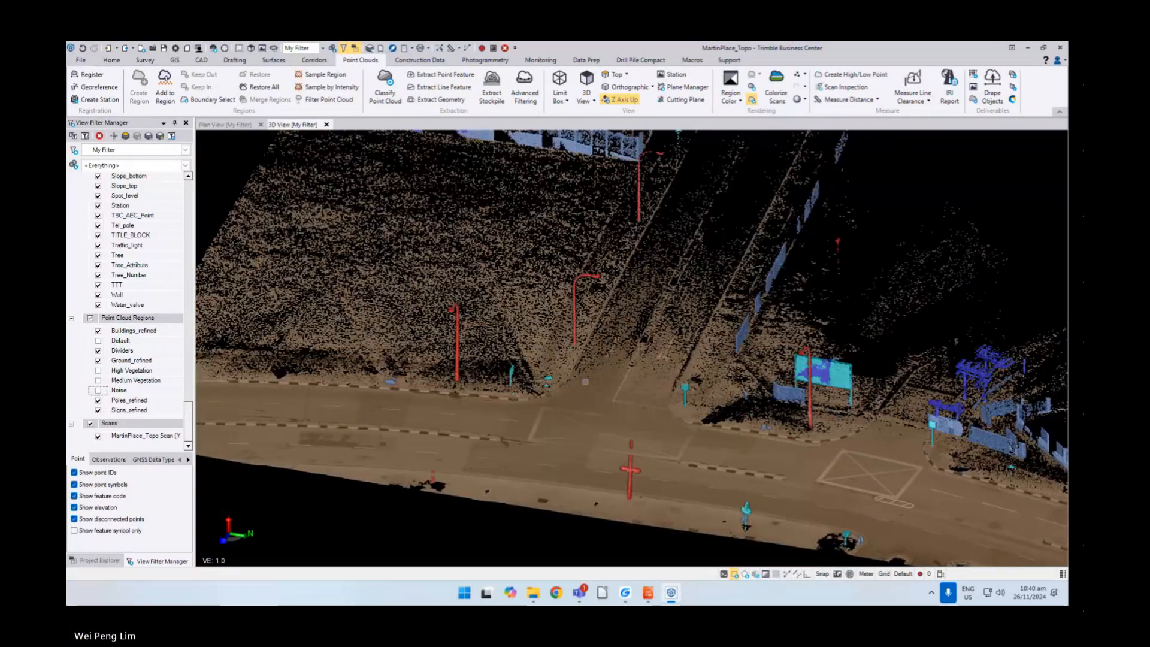
- Create a point with feature code LP at the base of the side-road lamp post, accepting the projection's false origin values
{"action": "scroll", "coordinate": [585, 382], "scroll_direction": "up", "scroll_amount": 10}
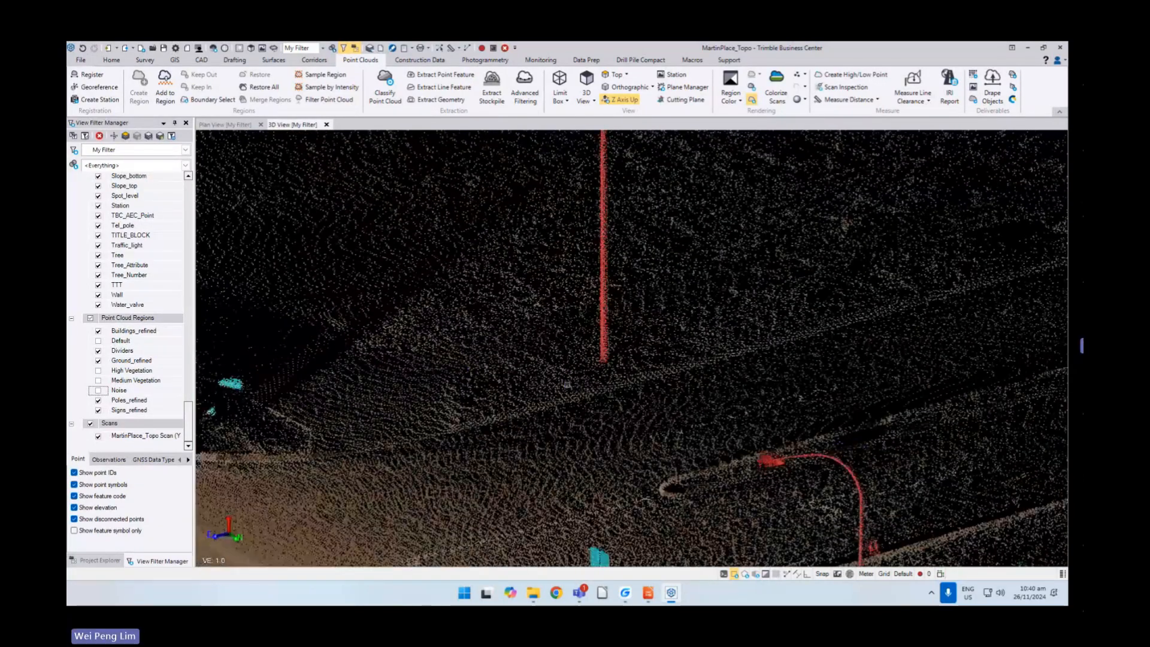
{"action": "right_click_drag", "start_coordinate": [567, 384], "coordinate": [591, 406]}
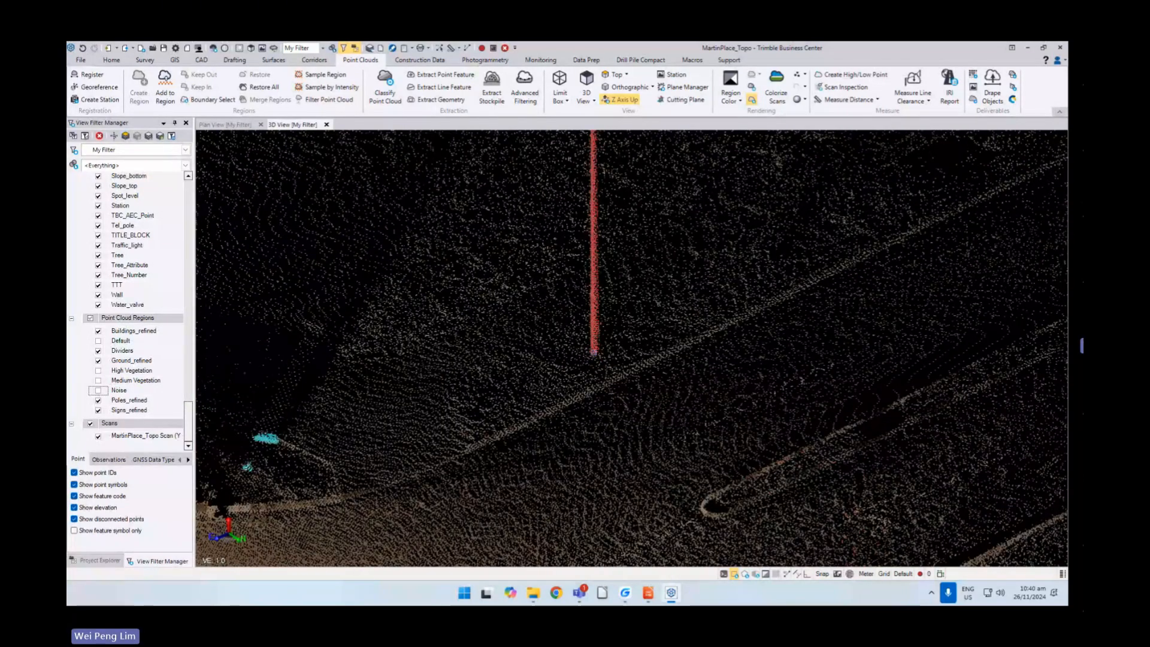
{"action": "left_click", "coordinate": [201, 60]}
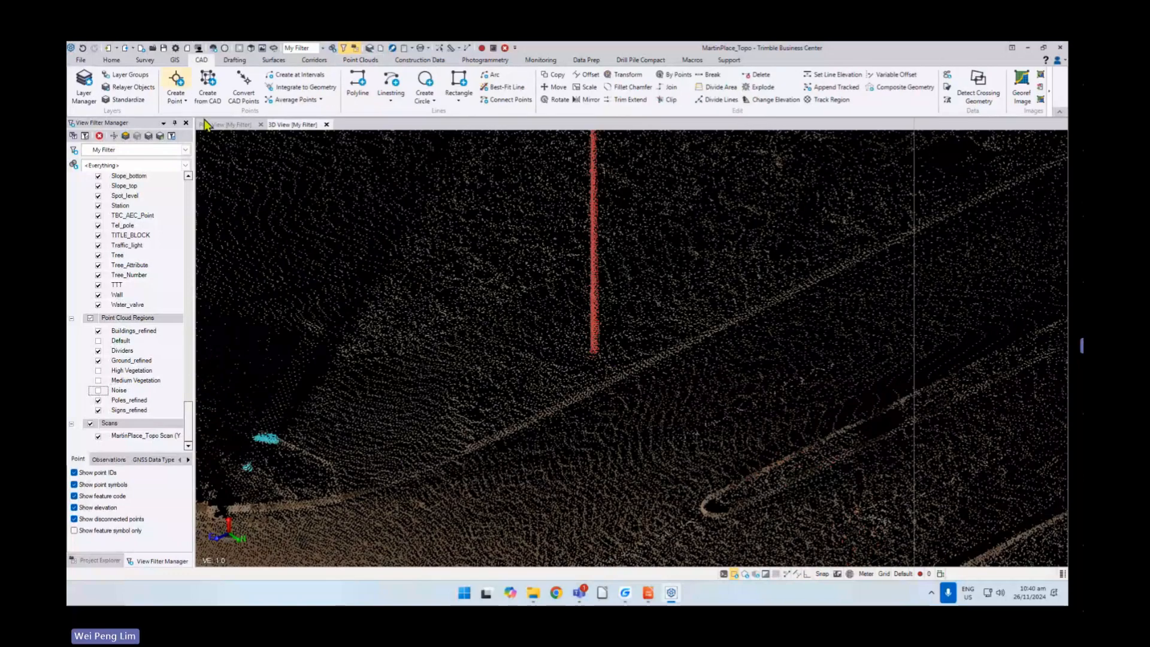
{"action": "left_click", "coordinate": [175, 84]}
{"action": "left_click", "coordinate": [1013, 217]}
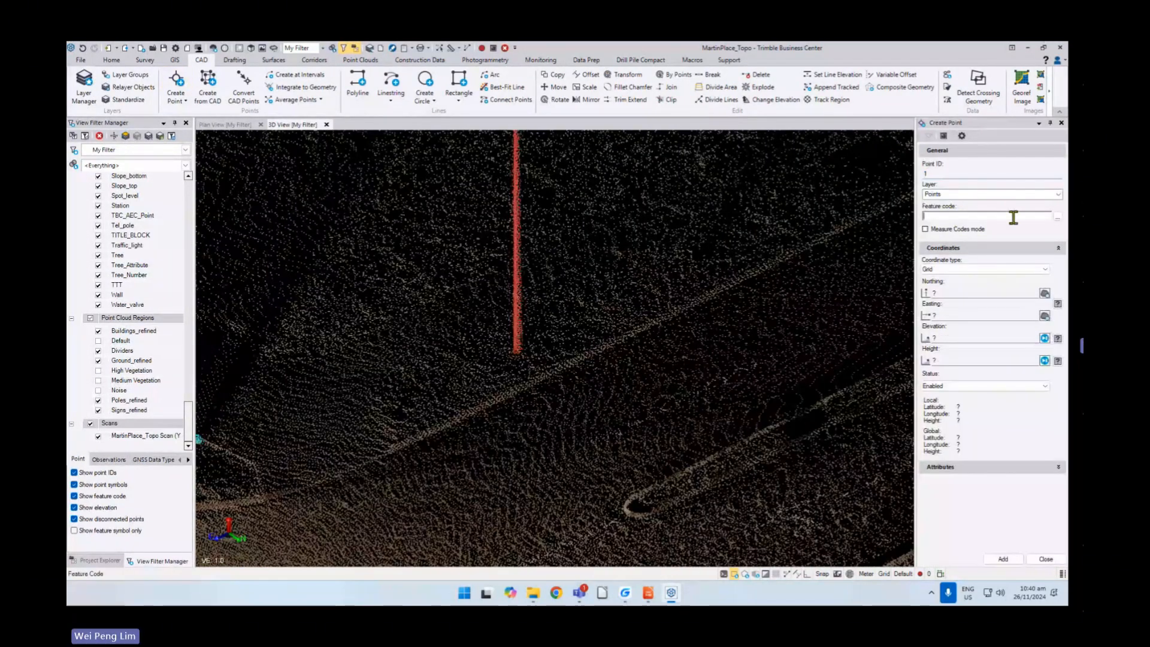
{"action": "left_click", "coordinate": [1057, 217]}
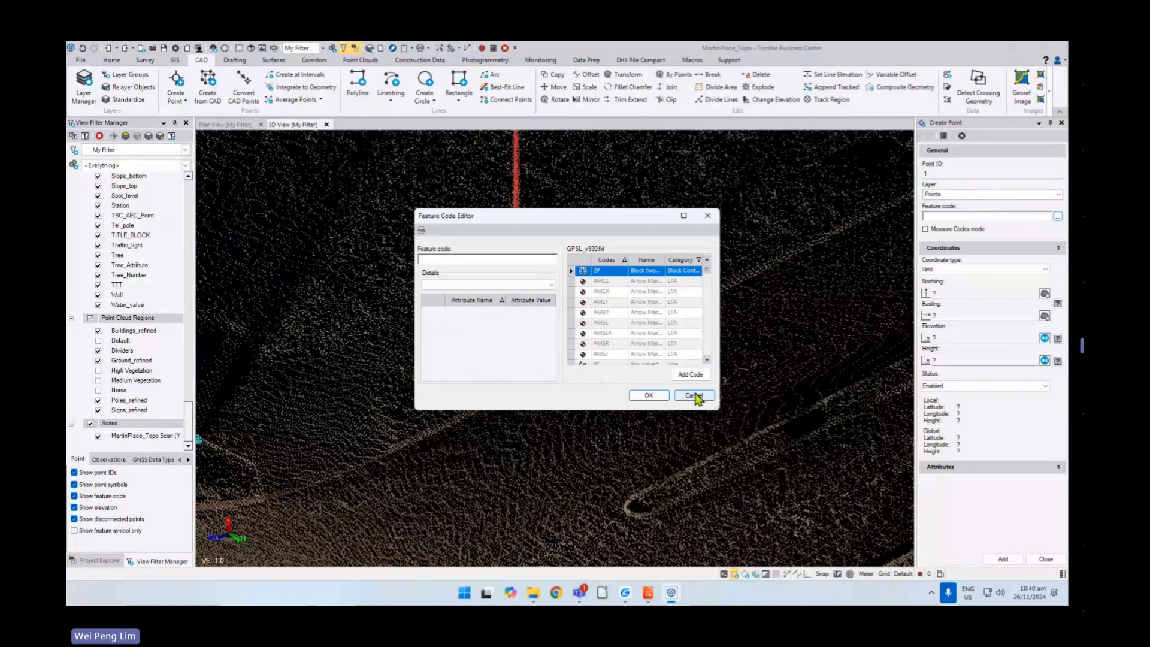
{"action": "key", "text": "Escape"}
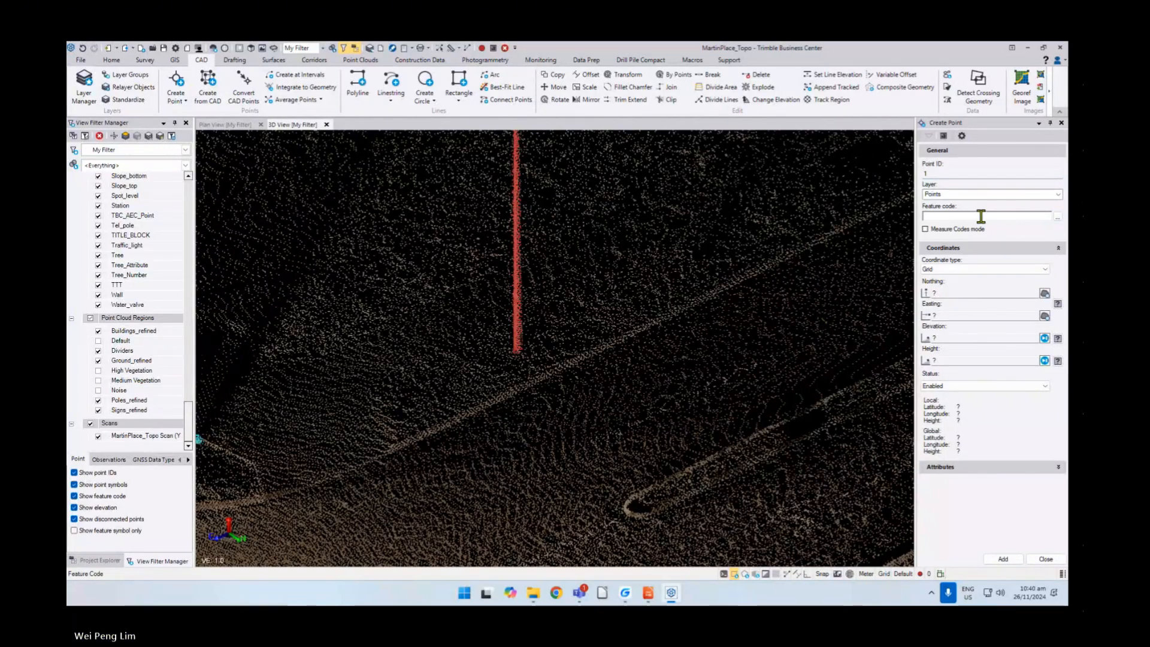
{"action": "left_click", "coordinate": [940, 292]}
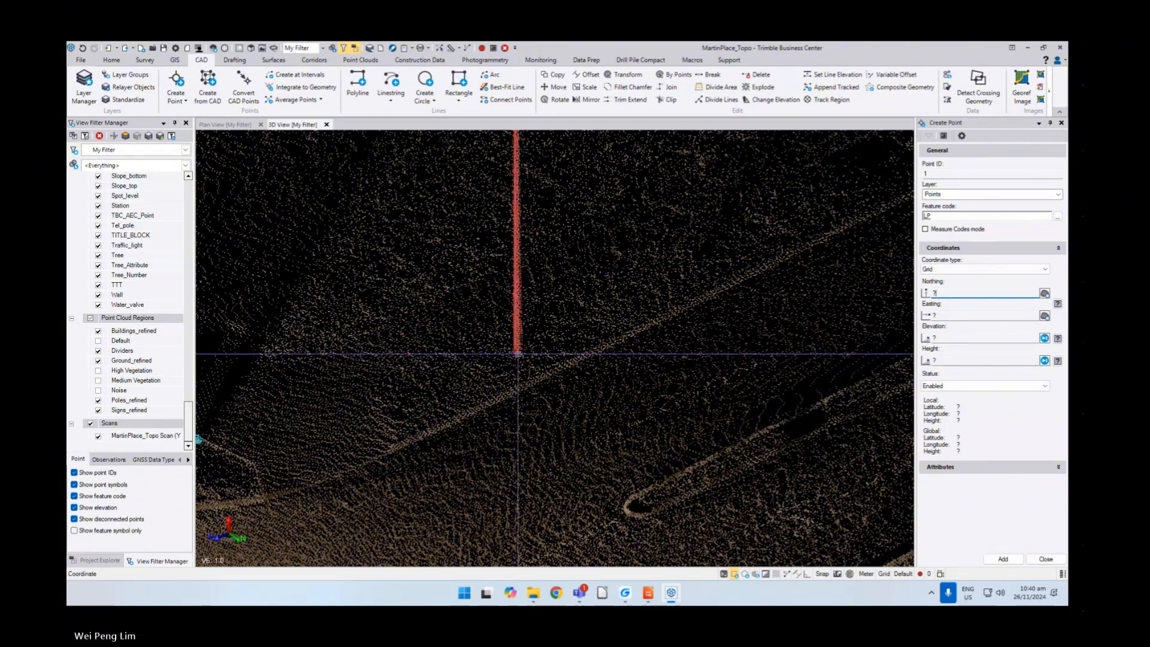
{"action": "left_click", "coordinate": [515, 353]}
{"action": "left_click", "coordinate": [996, 559]}
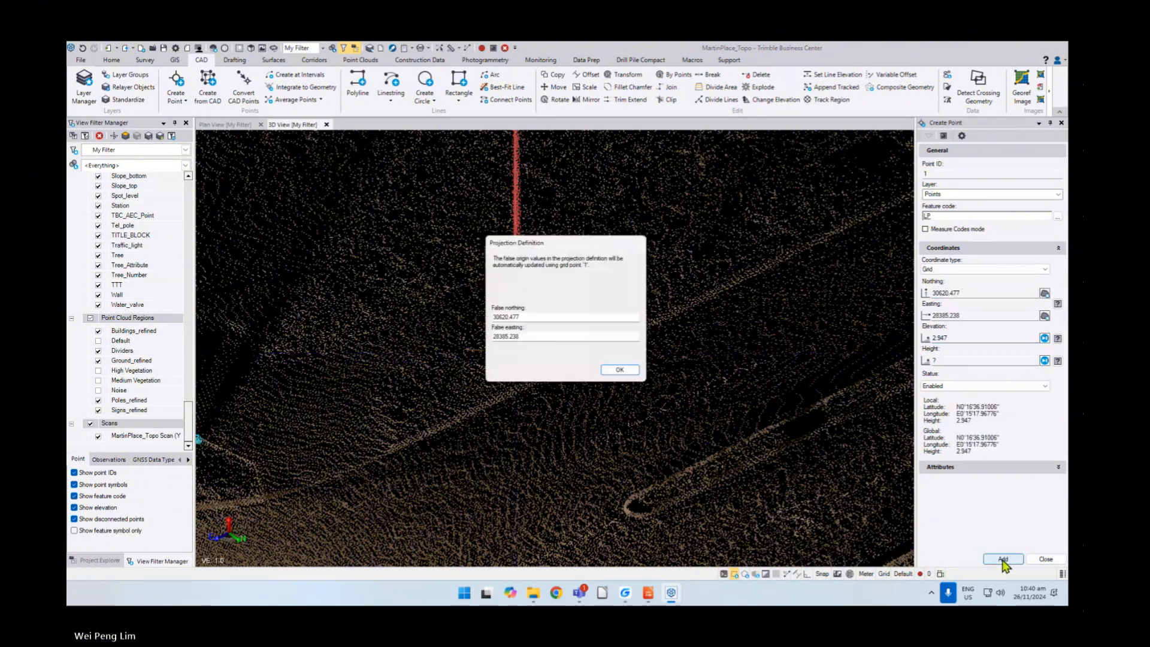
{"action": "left_click", "coordinate": [624, 373]}
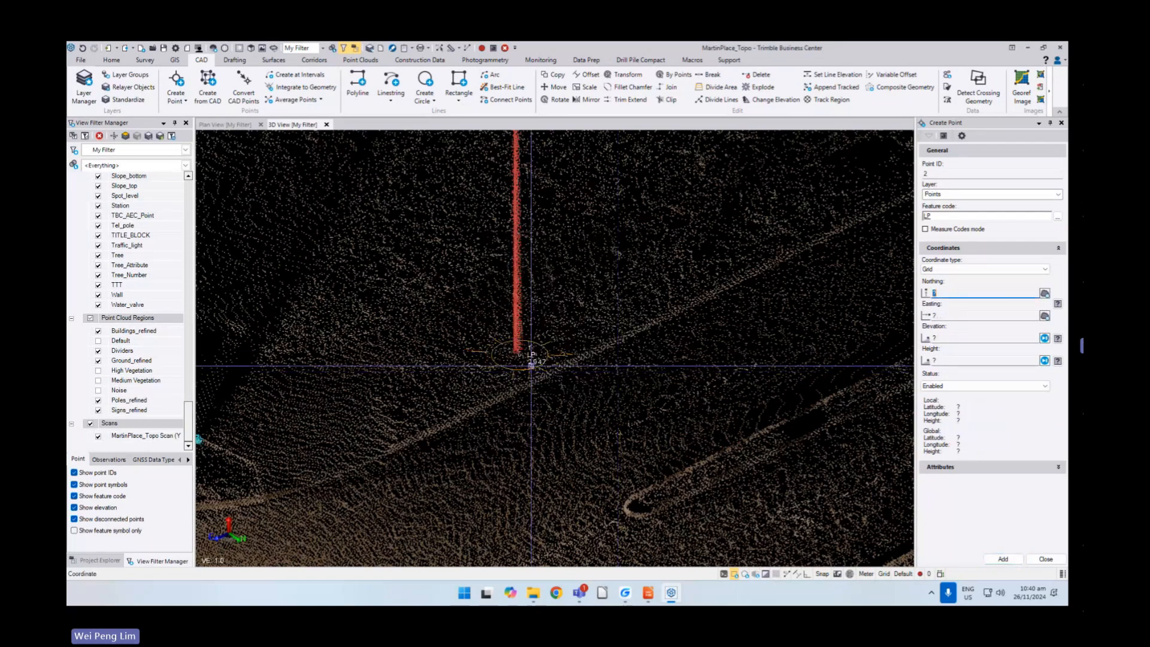
- Show the Medium Vegetation region to examine the hedge around the neighbouring roadside lamp post's base, and hide it again
{"action": "scroll", "coordinate": [530, 364], "scroll_direction": "up", "scroll_amount": 4}
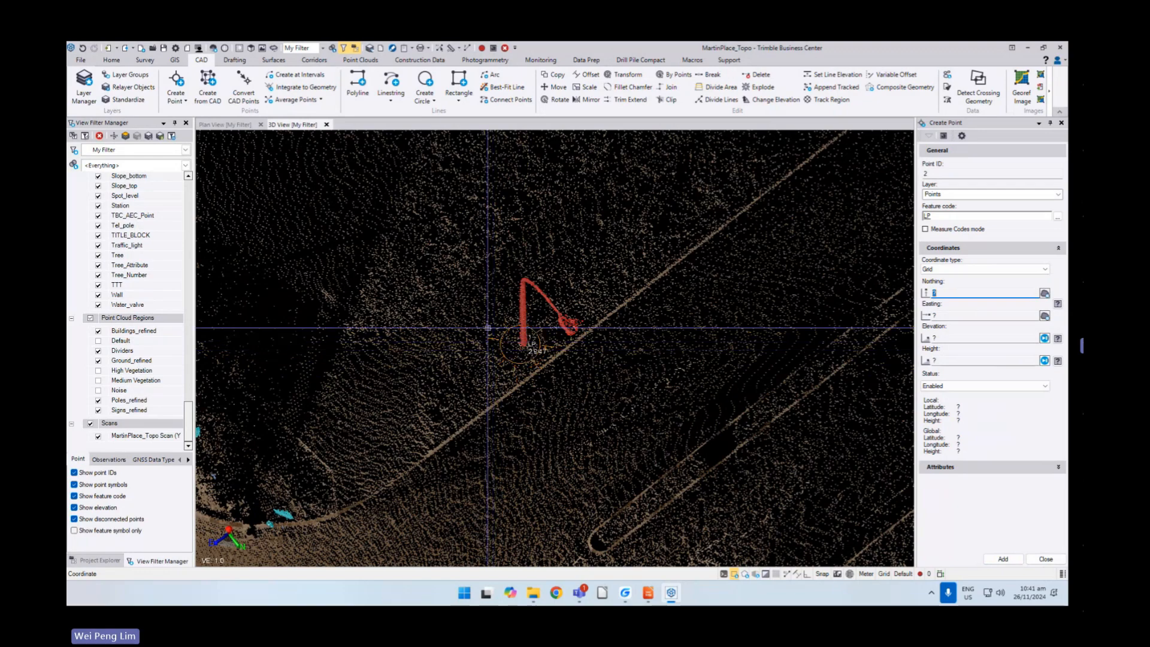
{"action": "scroll", "coordinate": [488, 328], "scroll_direction": "down", "scroll_amount": 4}
{"action": "middle_click_drag", "start_coordinate": [493, 332], "coordinate": [590, 328]}
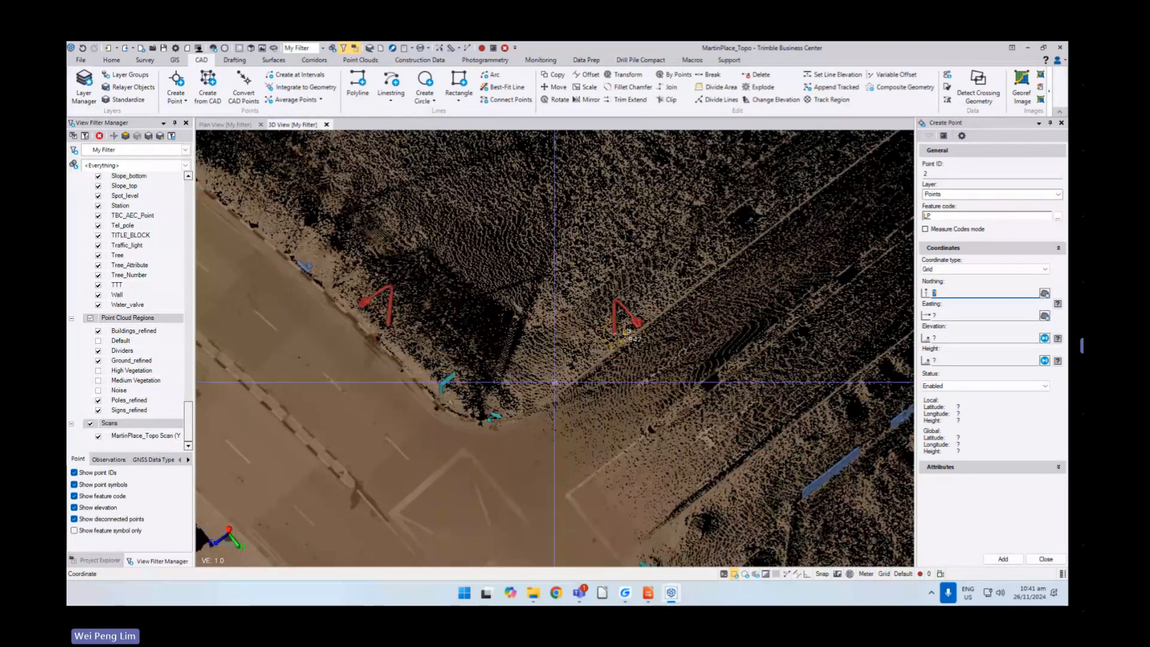
{"action": "middle_click_drag", "start_coordinate": [554, 381], "coordinate": [509, 352]}
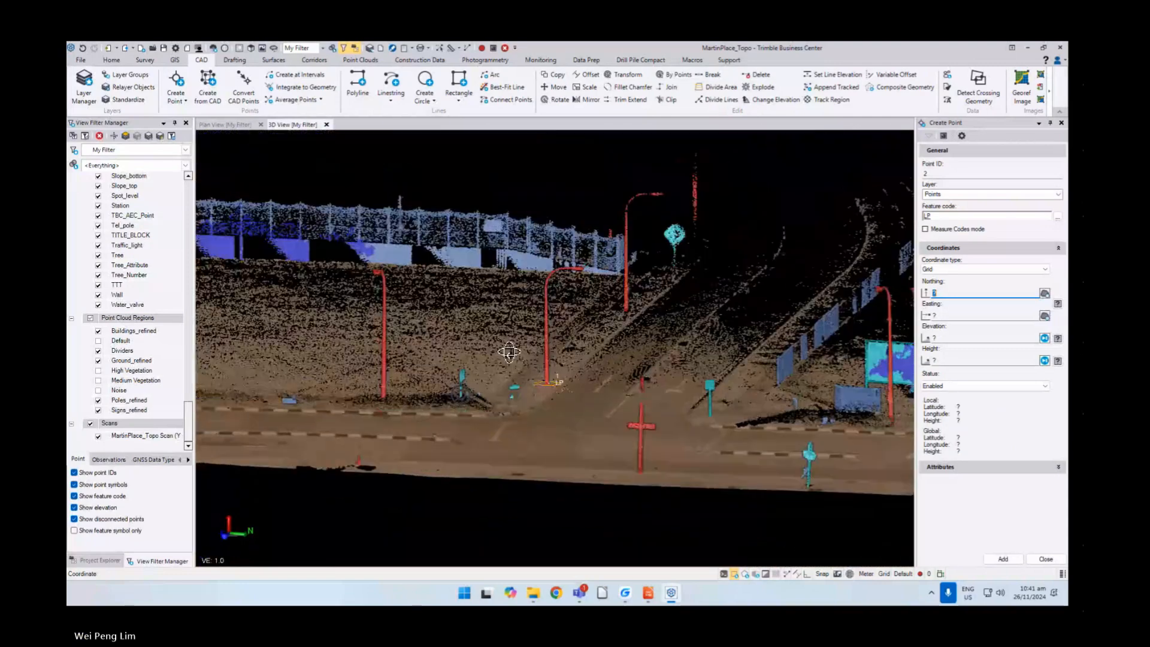
{"action": "scroll", "coordinate": [509, 352], "scroll_direction": "up", "scroll_amount": 6}
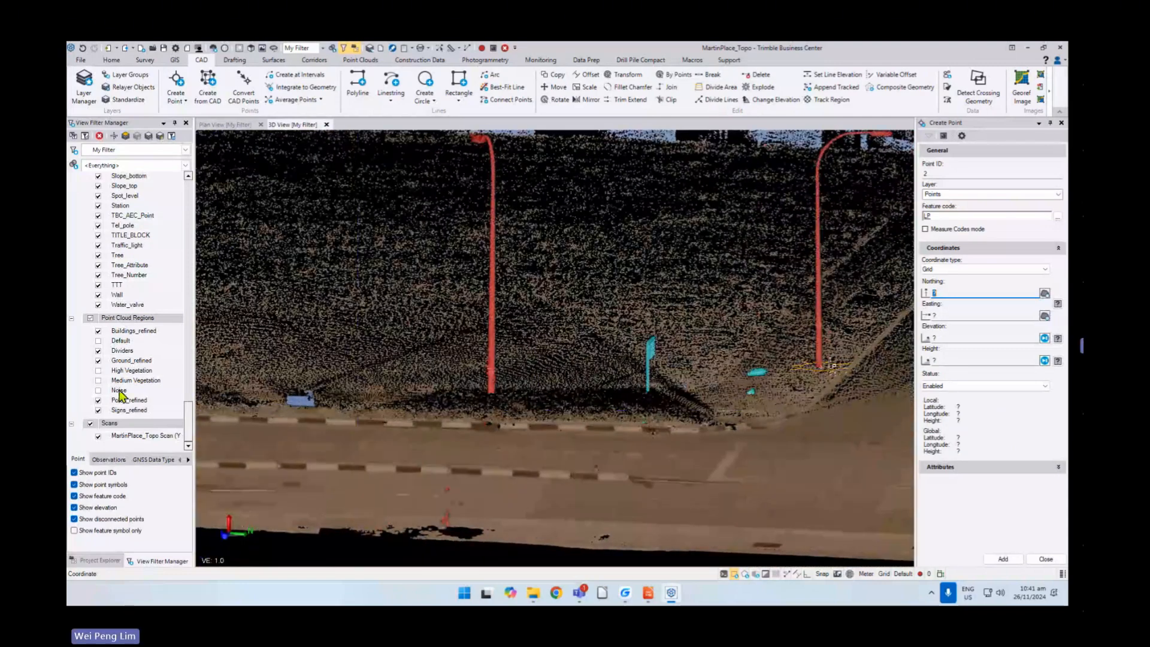
{"action": "left_click", "coordinate": [98, 381]}
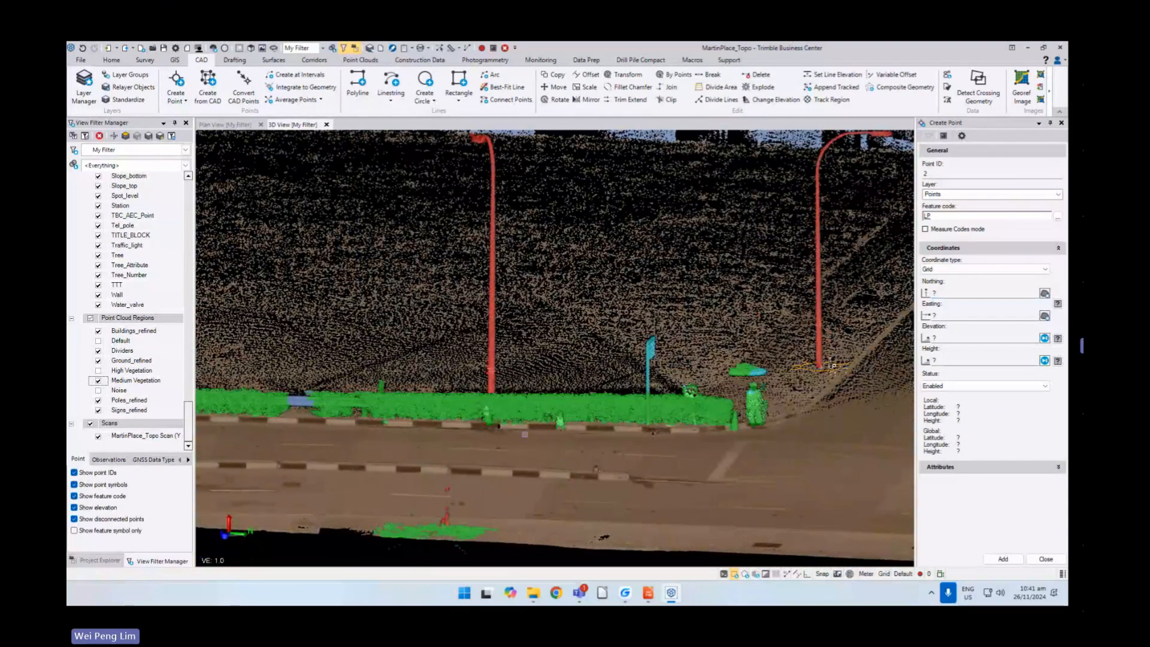
{"action": "scroll", "coordinate": [488, 406], "scroll_direction": "up", "scroll_amount": 6}
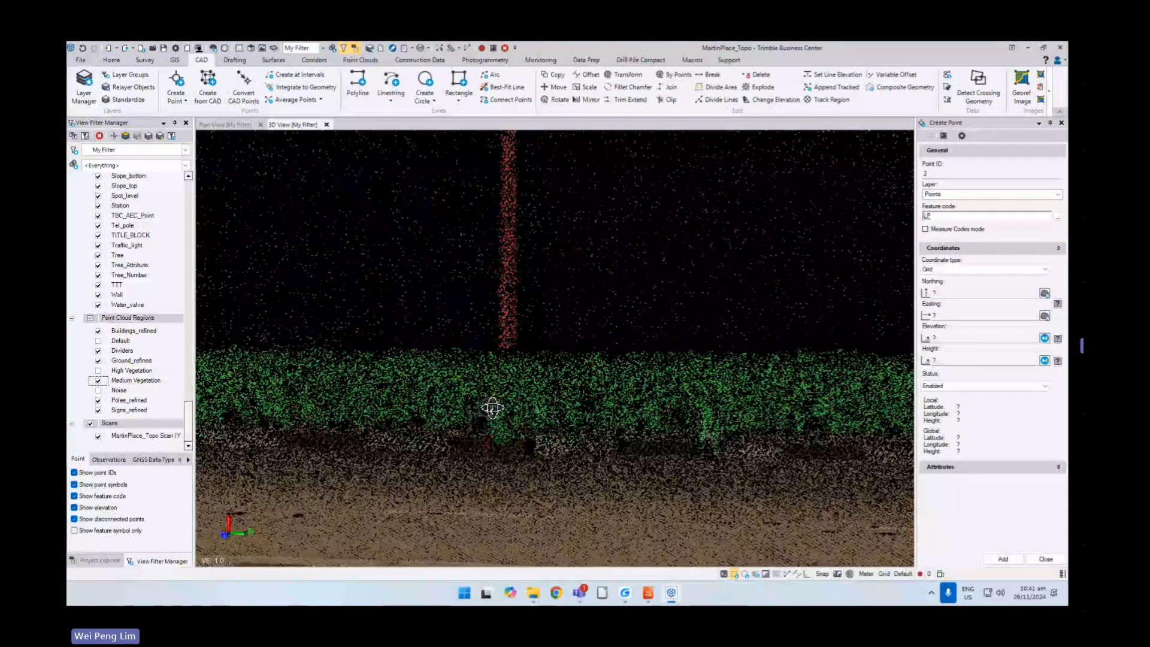
{"action": "middle_click_drag", "start_coordinate": [488, 405], "coordinate": [608, 414]}
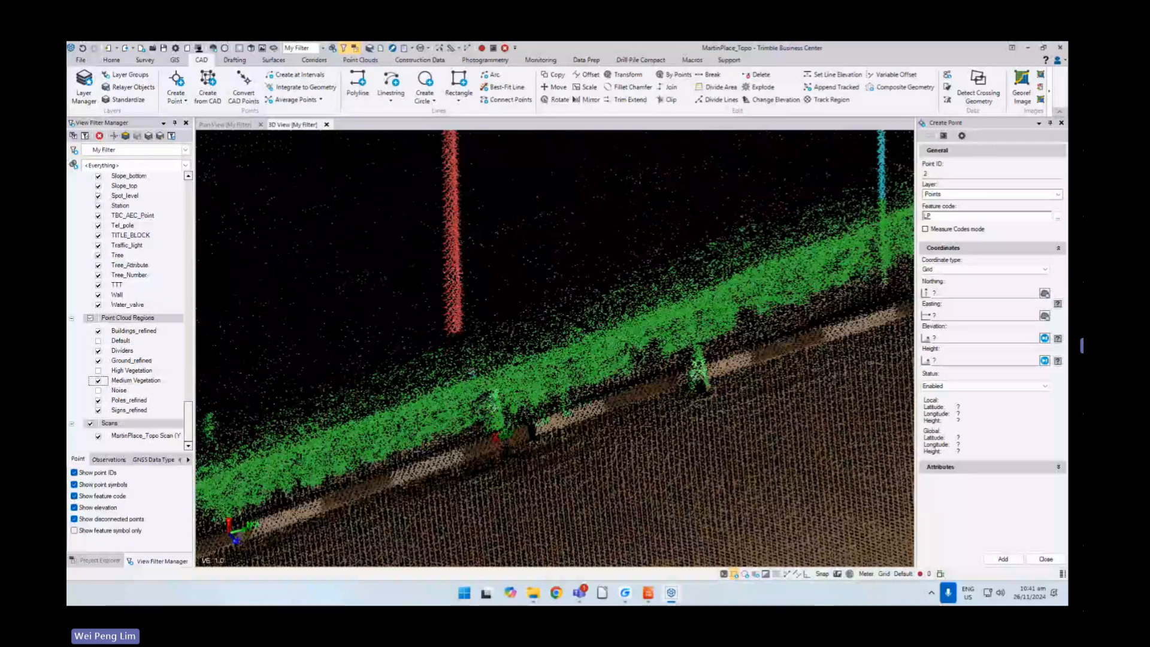
{"action": "middle_click_drag", "start_coordinate": [472, 372], "coordinate": [473, 398]}
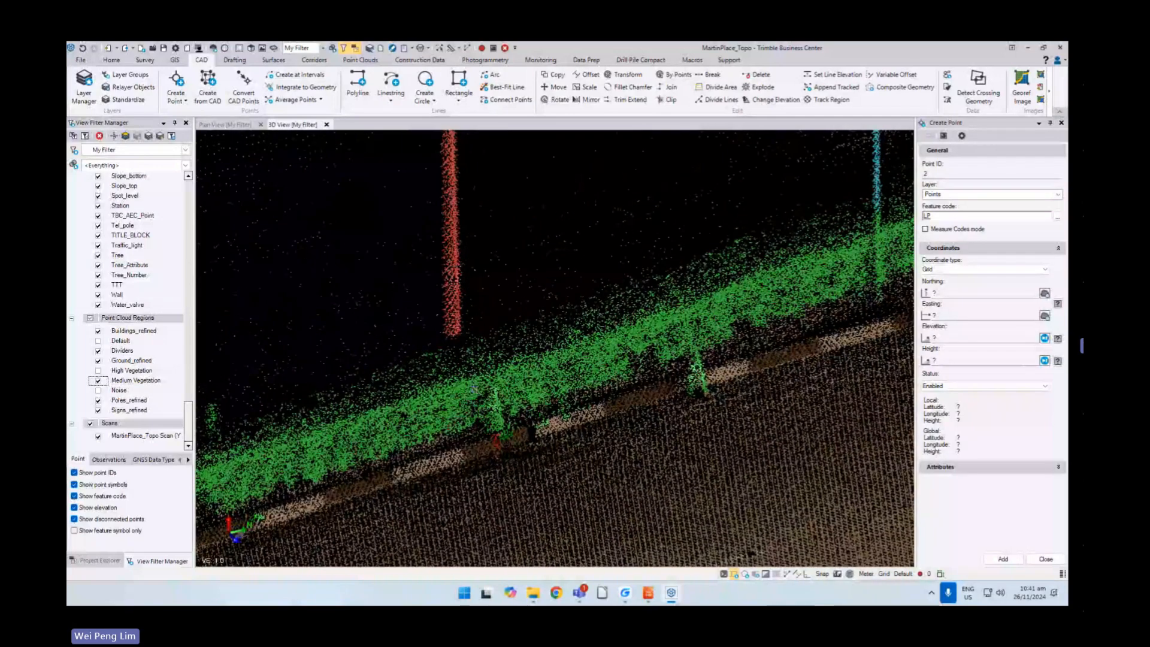
{"action": "left_click", "coordinate": [98, 380]}
- Add another LP point at the base of the roadside lamp post with its elevation set to 2.915
{"action": "middle_click_drag", "start_coordinate": [455, 434], "coordinate": [427, 413]}
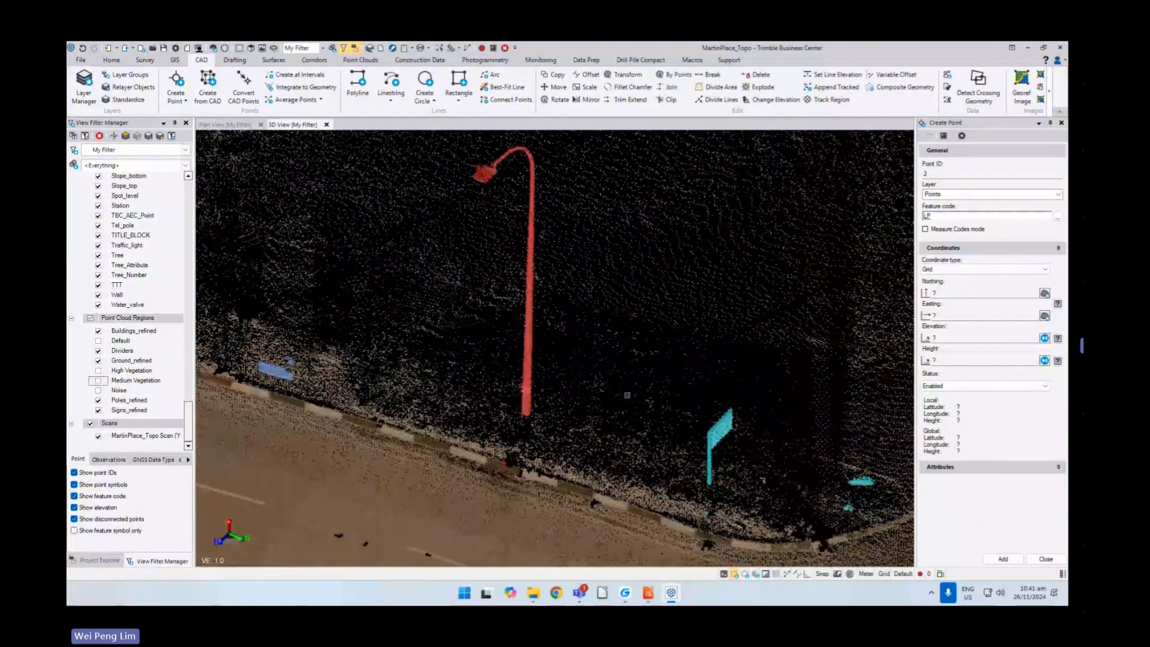
{"action": "left_click", "coordinate": [954, 292]}
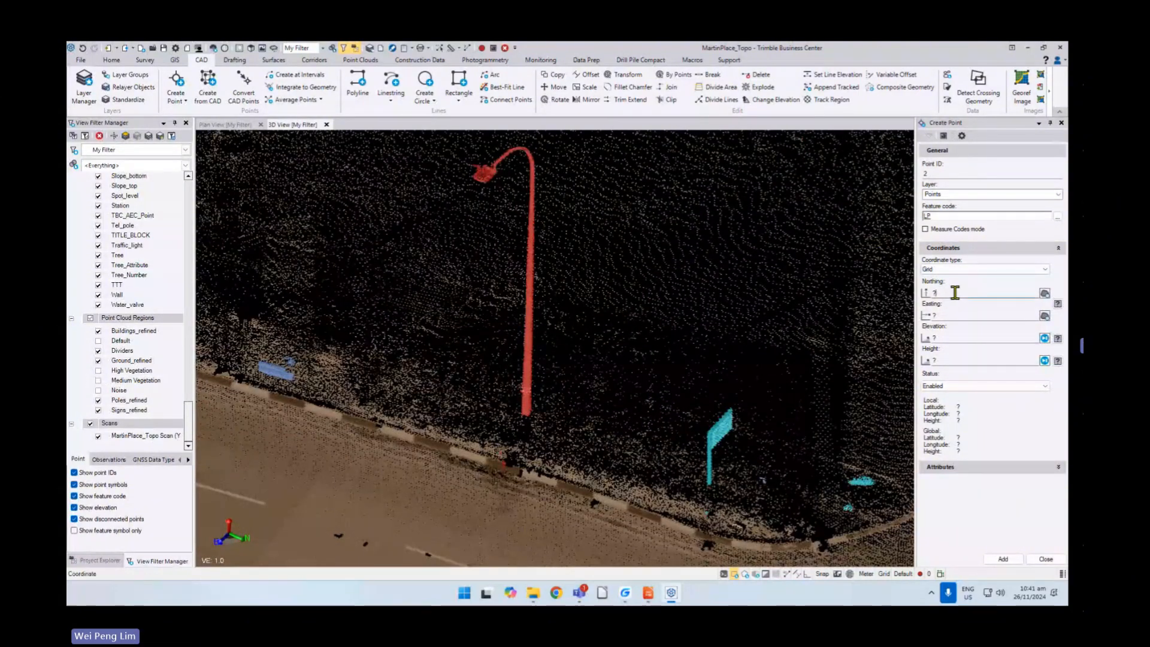
{"action": "left_click", "coordinate": [608, 372]}
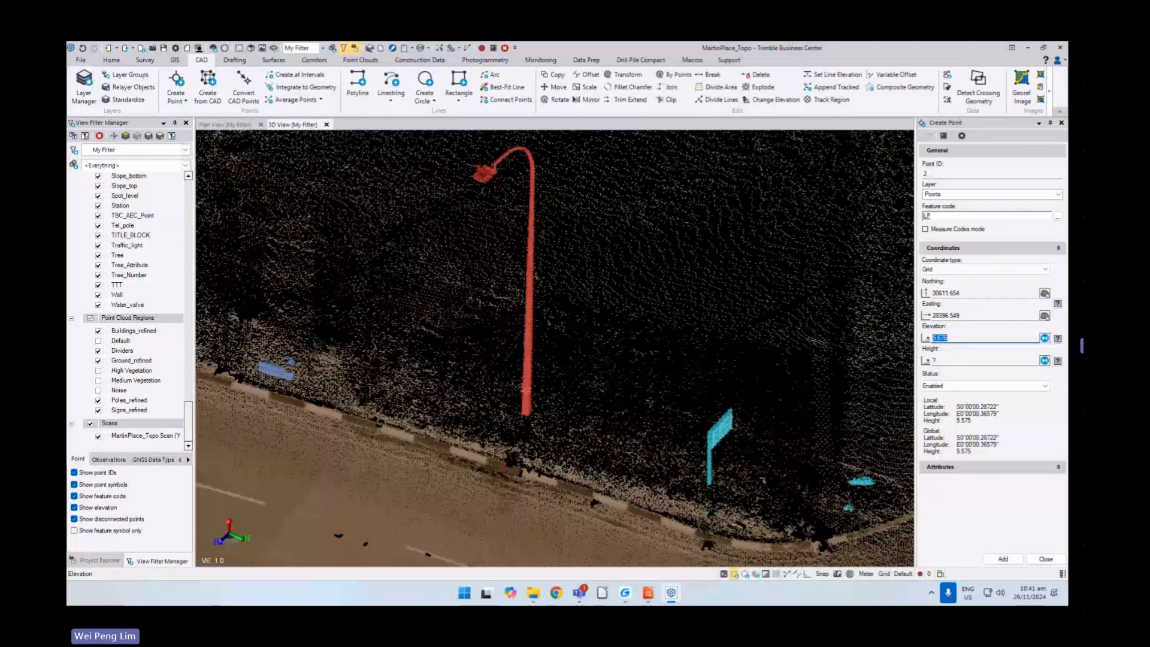
{"action": "type", "text": "2.915"}
{"action": "key", "text": "Tab"}
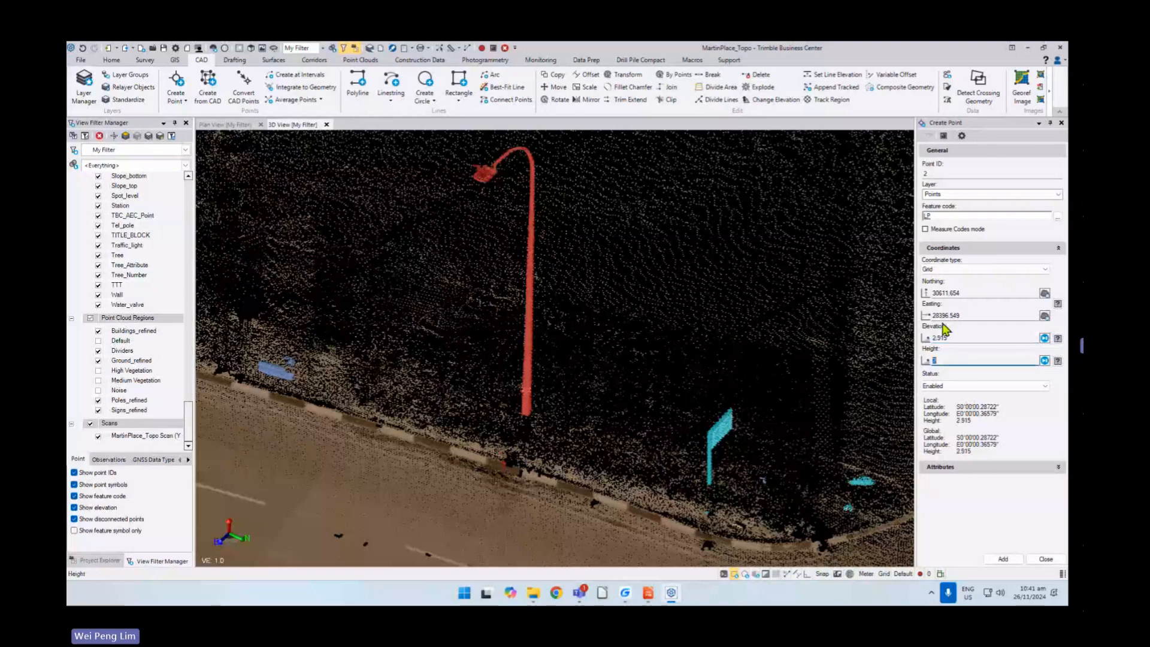
{"action": "left_click", "coordinate": [1004, 559]}
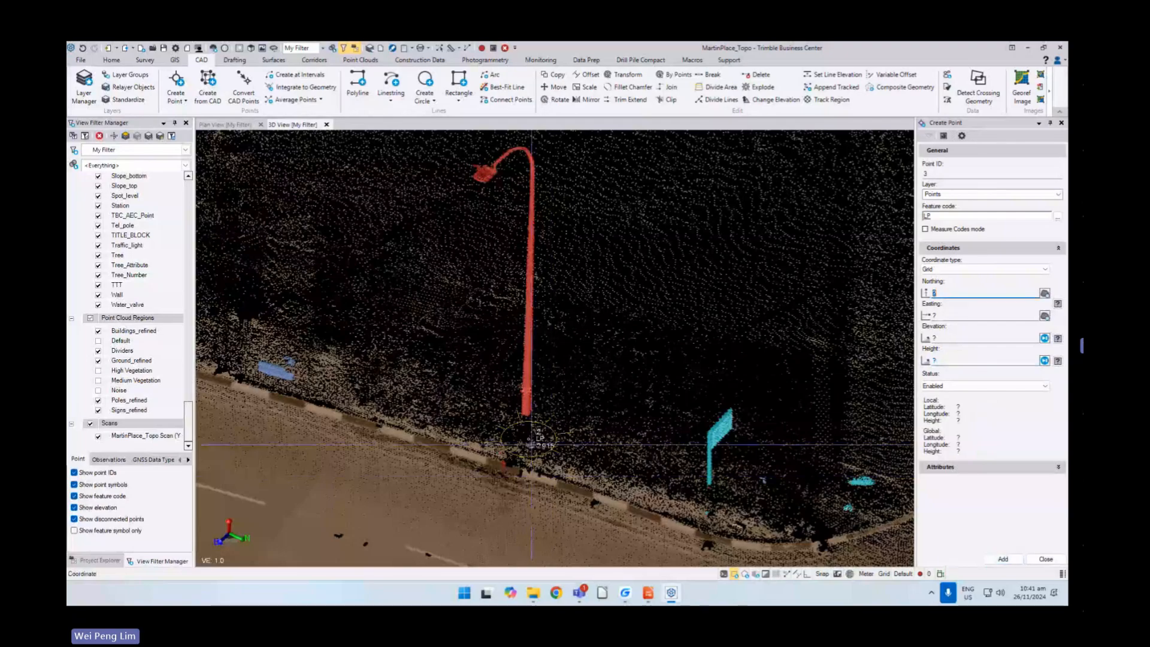
- Examine the two coded lamp post points in the context of the whole junction and street
{"action": "scroll", "coordinate": [537, 475], "scroll_direction": "down", "scroll_amount": 3}
{"action": "middle_click_drag", "start_coordinate": [537, 475], "coordinate": [633, 465]}
{"action": "scroll", "coordinate": [527, 457], "scroll_direction": "down", "scroll_amount": 2}
{"action": "scroll", "coordinate": [505, 464], "scroll_direction": "down", "scroll_amount": 2}
{"action": "scroll", "coordinate": [536, 438], "scroll_direction": "down", "scroll_amount": 2}
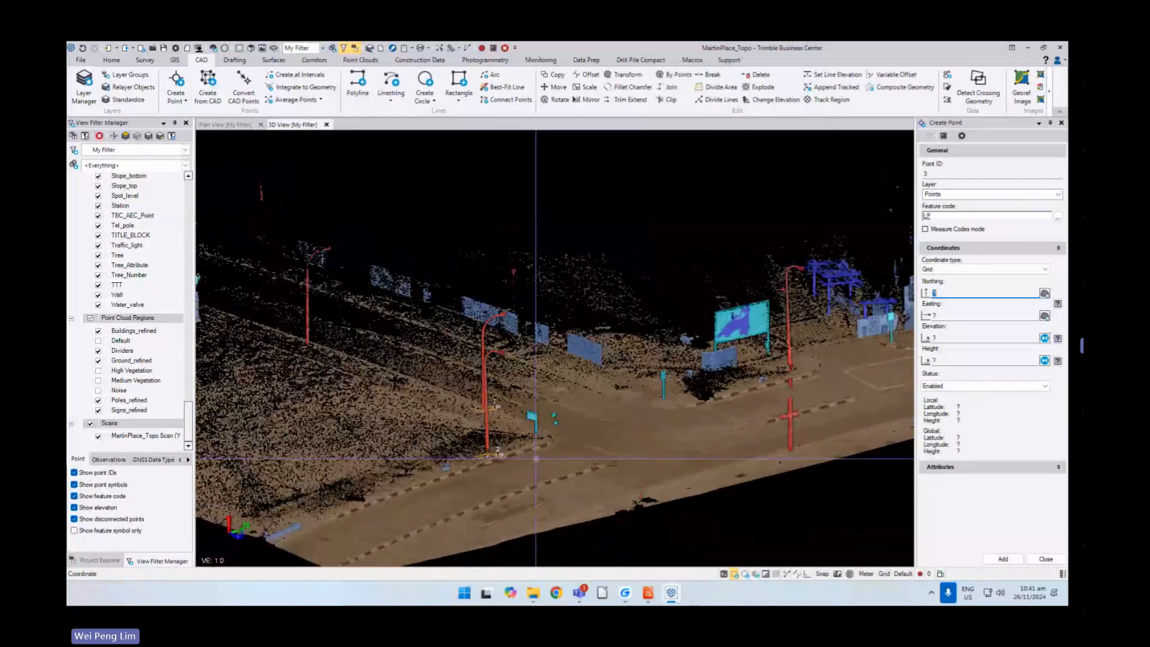
{"action": "middle_click_drag", "start_coordinate": [568, 446], "coordinate": [545, 464]}
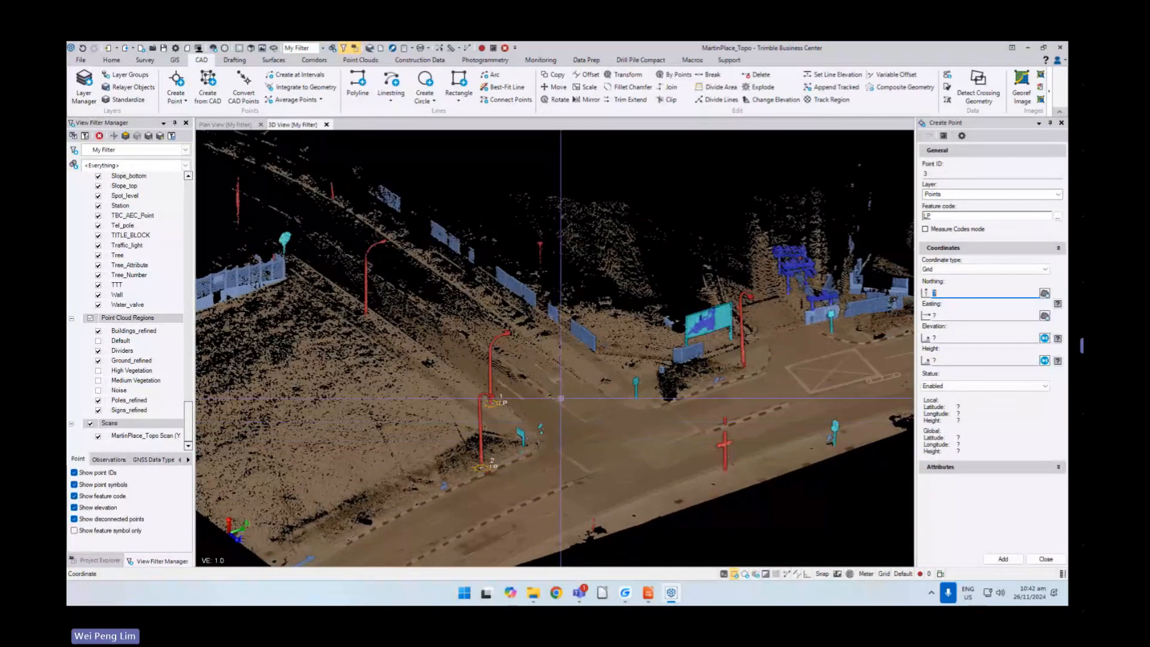
{"action": "scroll", "coordinate": [561, 399], "scroll_direction": "down", "scroll_amount": 1}
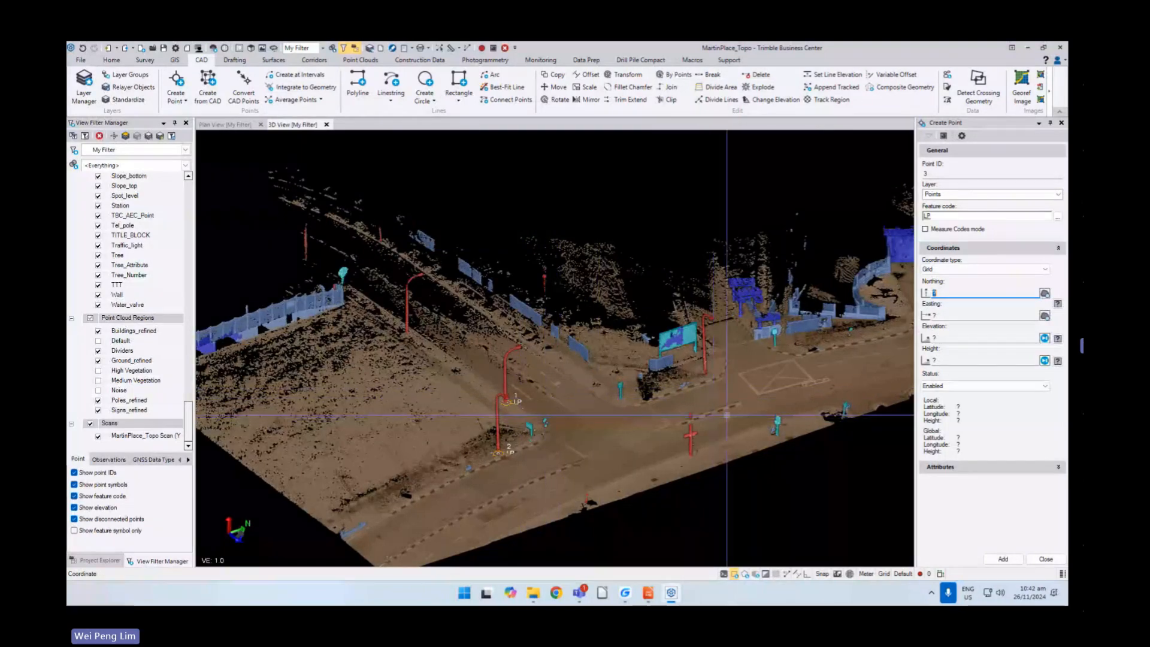
{"action": "middle_click_drag", "start_coordinate": [739, 414], "coordinate": [614, 413]}
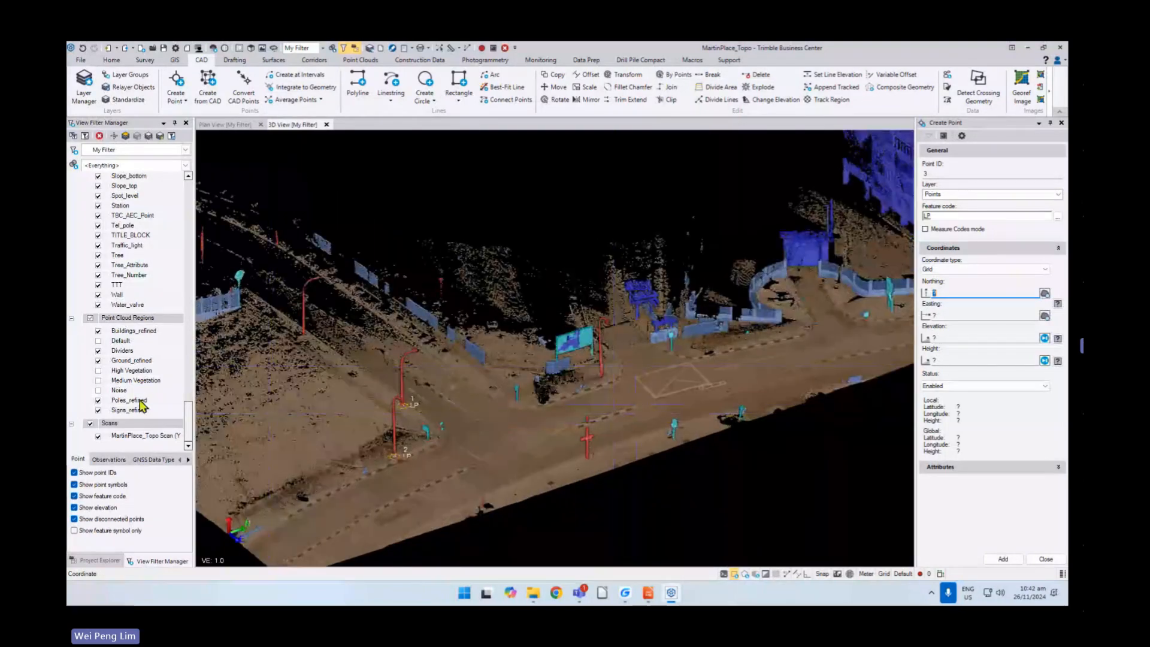
- Show the High Vegetation region to view the trees along the street, and end point creation
{"action": "left_click", "coordinate": [98, 371]}
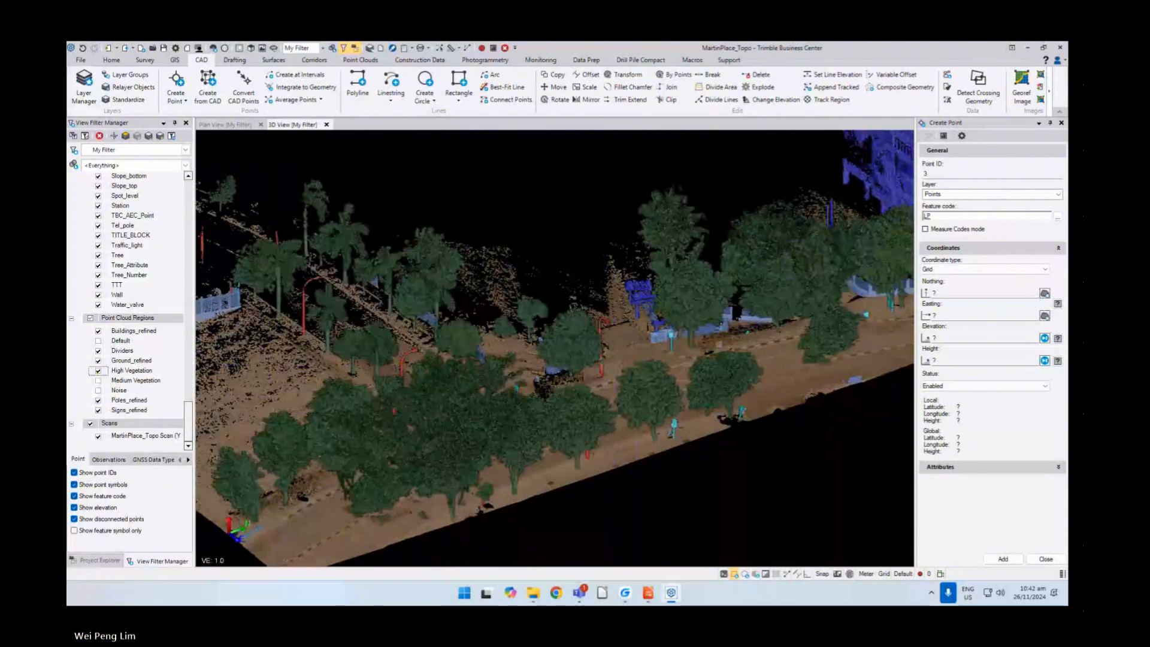
{"action": "scroll", "coordinate": [719, 344], "scroll_direction": "down", "scroll_amount": 3}
{"action": "right_click_drag", "start_coordinate": [719, 344], "coordinate": [691, 347]}
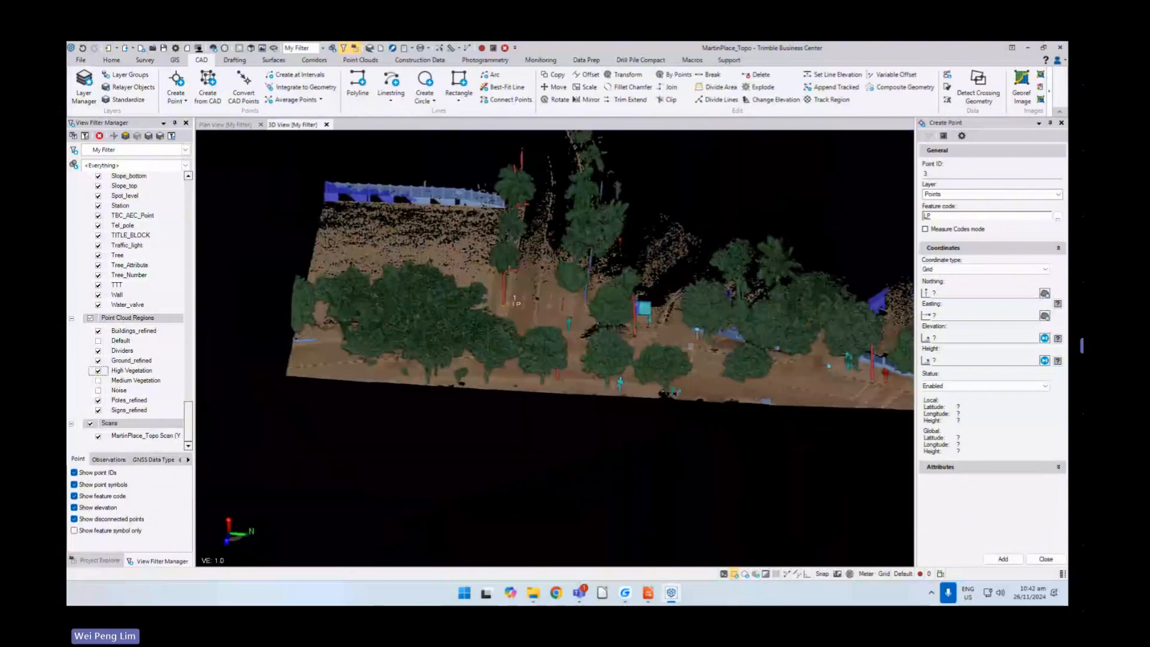
{"action": "middle_click_drag", "start_coordinate": [690, 346], "coordinate": [503, 372]}
{"action": "scroll", "coordinate": [620, 363], "scroll_direction": "up", "scroll_amount": 5}
{"action": "left_click", "coordinate": [1046, 559]}
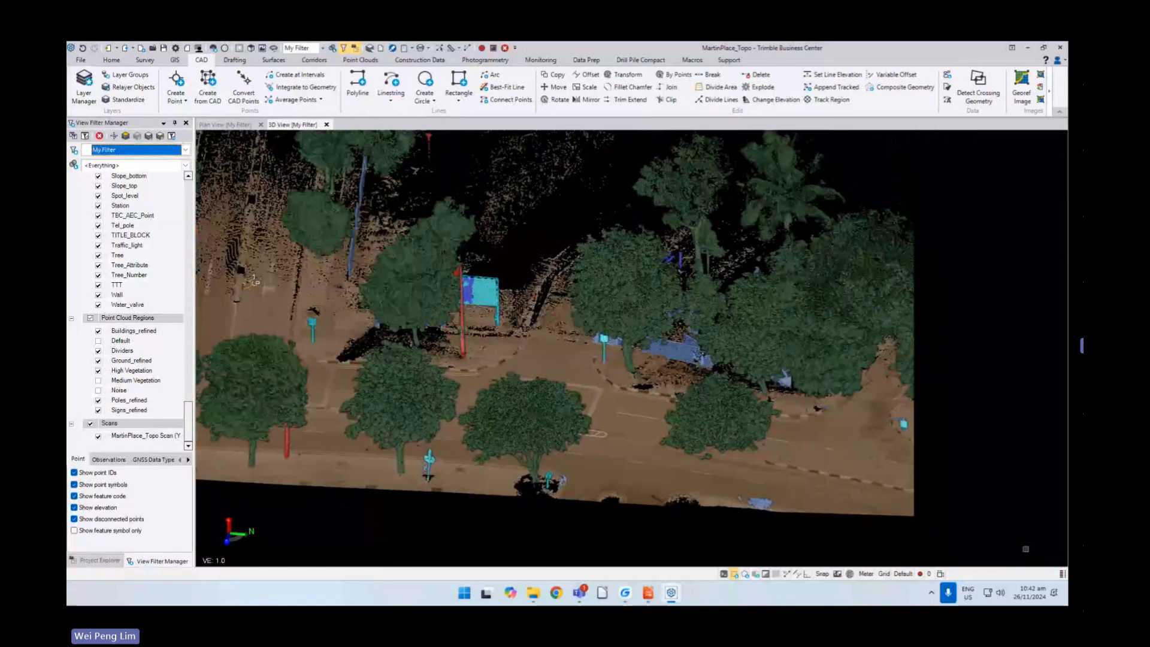
{"action": "scroll", "coordinate": [639, 398], "scroll_direction": "up", "scroll_amount": 5}
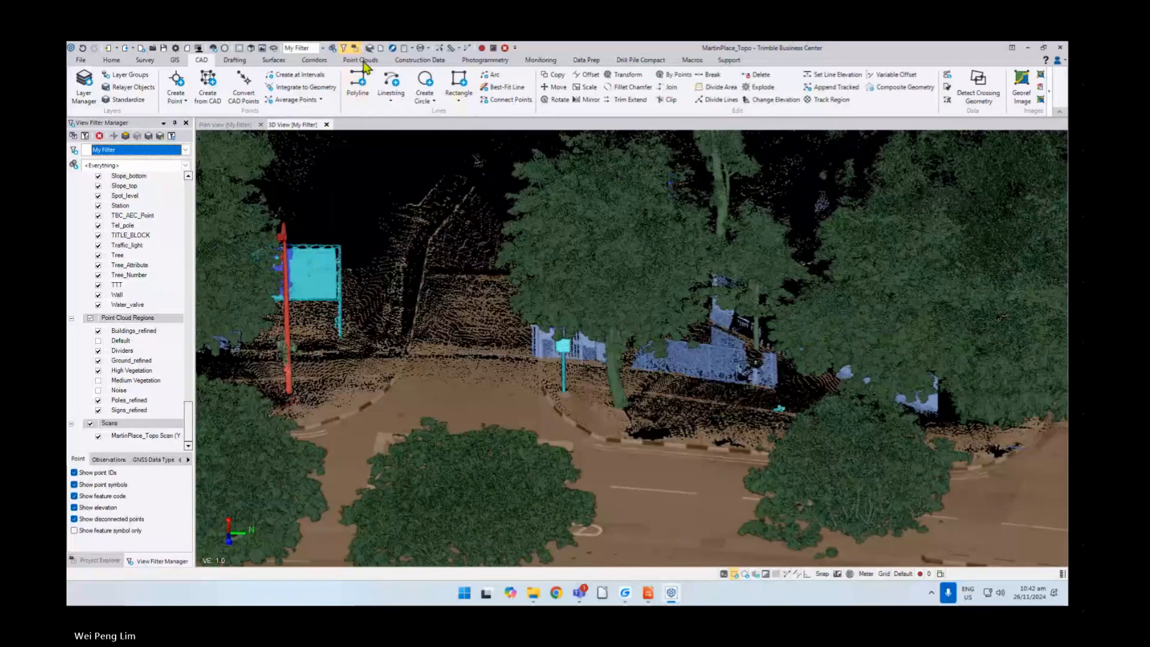
- Start extracting point features from the point cloud manually, with Tree as the extraction type
{"action": "left_click", "coordinate": [361, 60]}
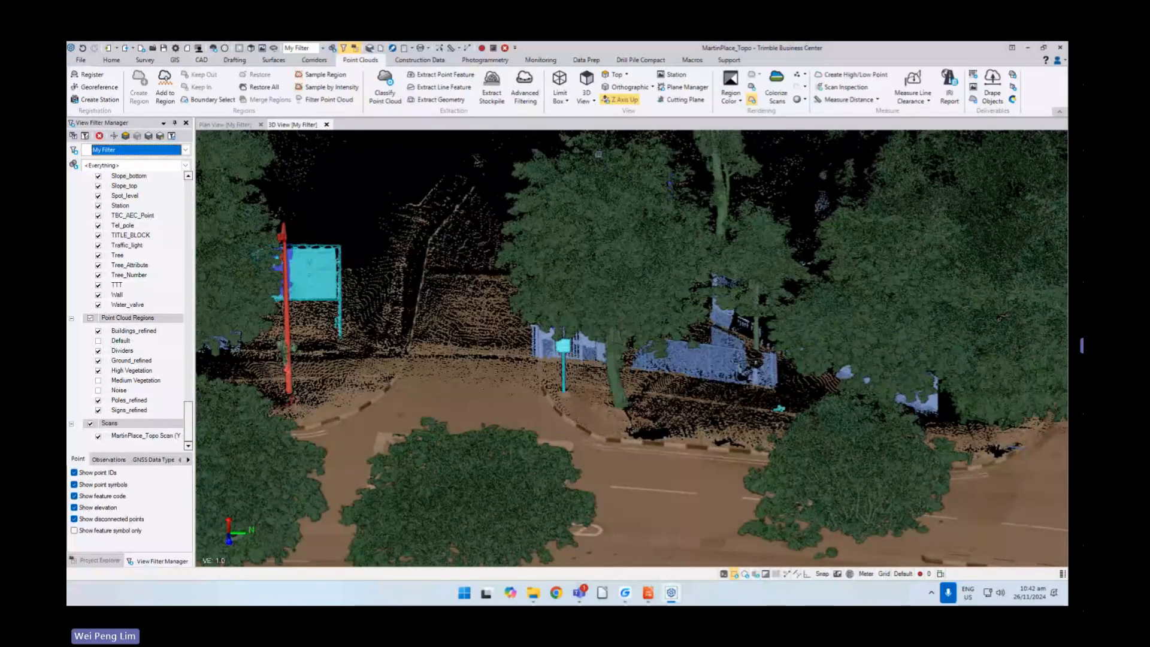
{"action": "left_click", "coordinate": [443, 76]}
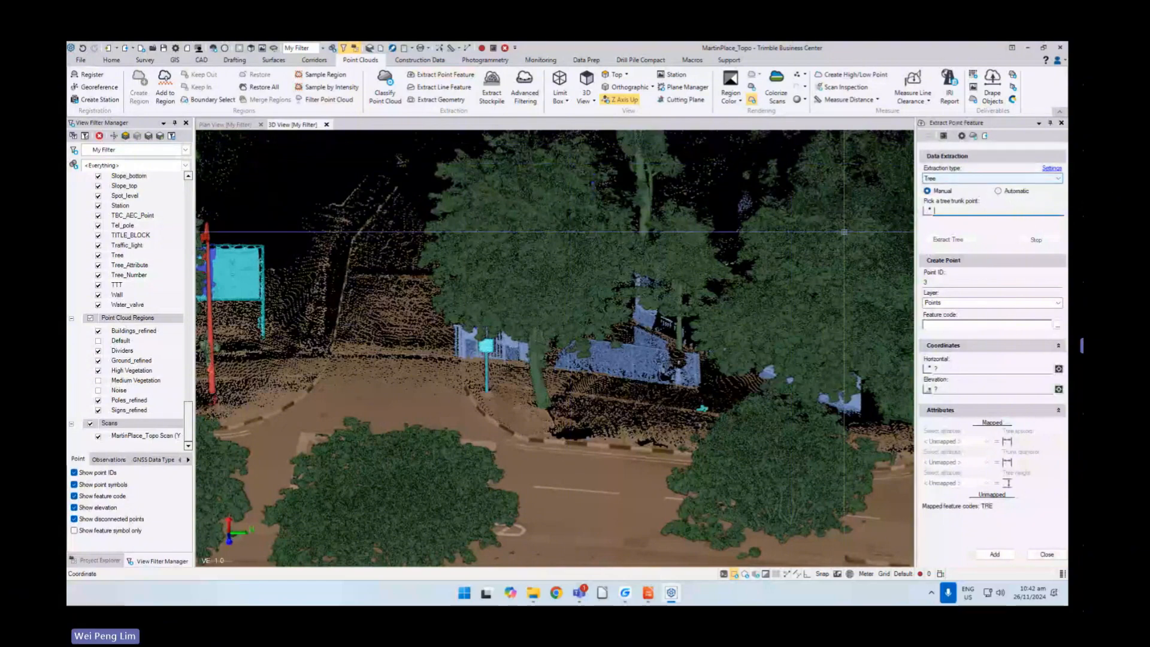
{"action": "left_click", "coordinate": [941, 178]}
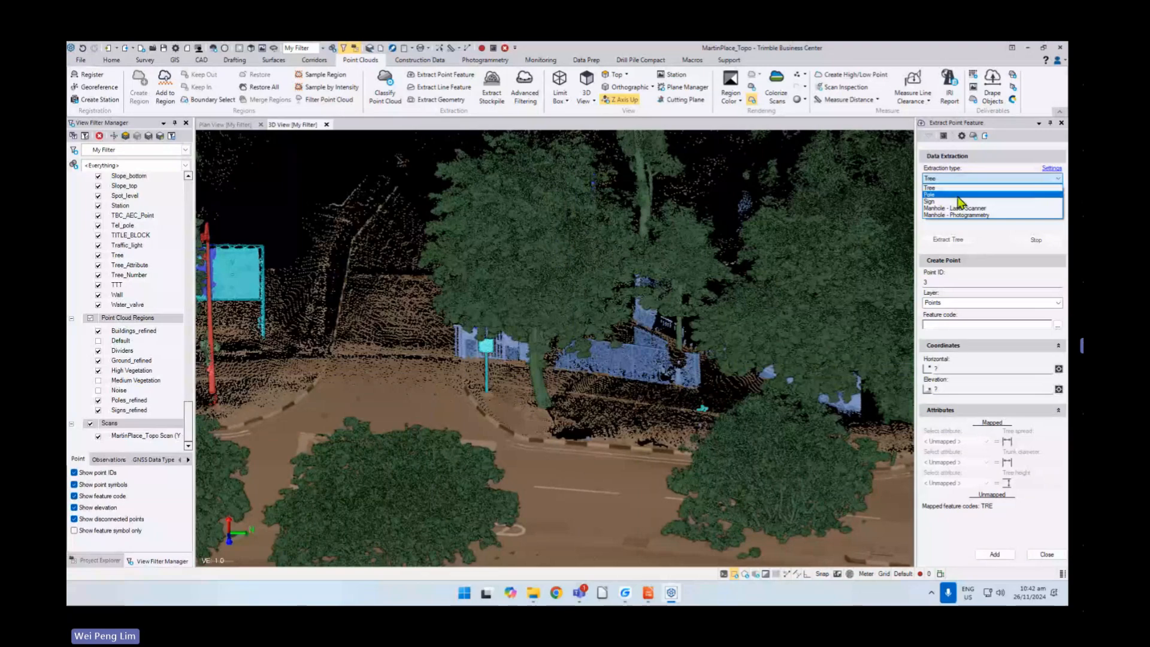
{"action": "left_click", "coordinate": [937, 188]}
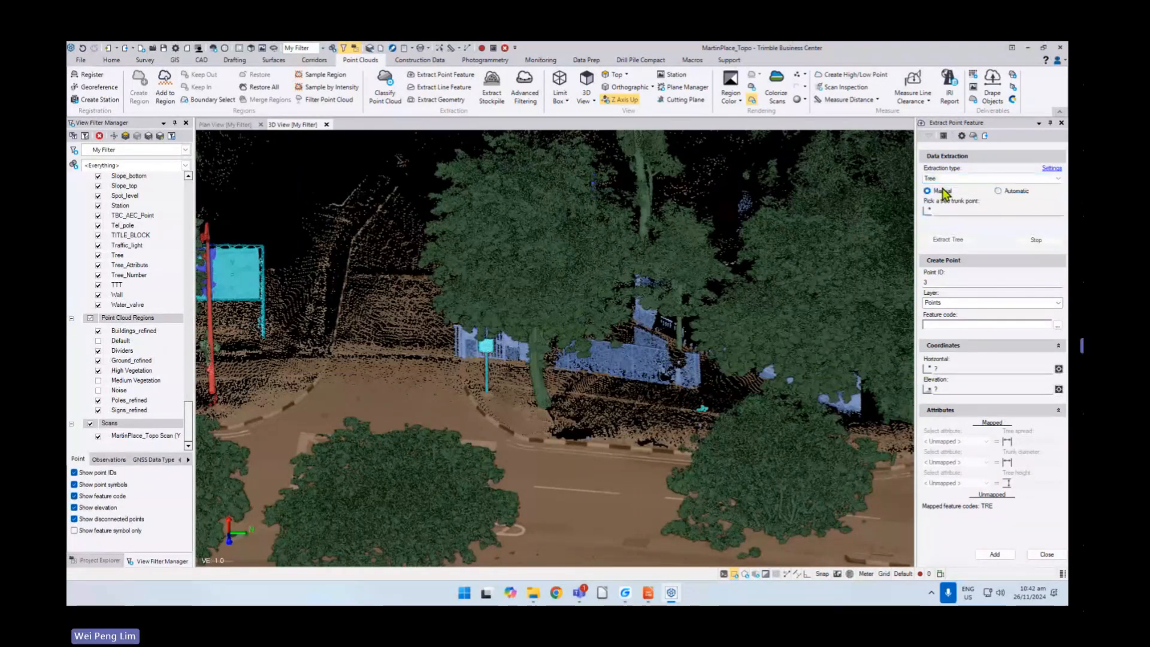
- Set the manual tree extraction to measure trunk diameter at a fixed elevation of 1 m above ground
{"action": "left_click", "coordinate": [1052, 169]}
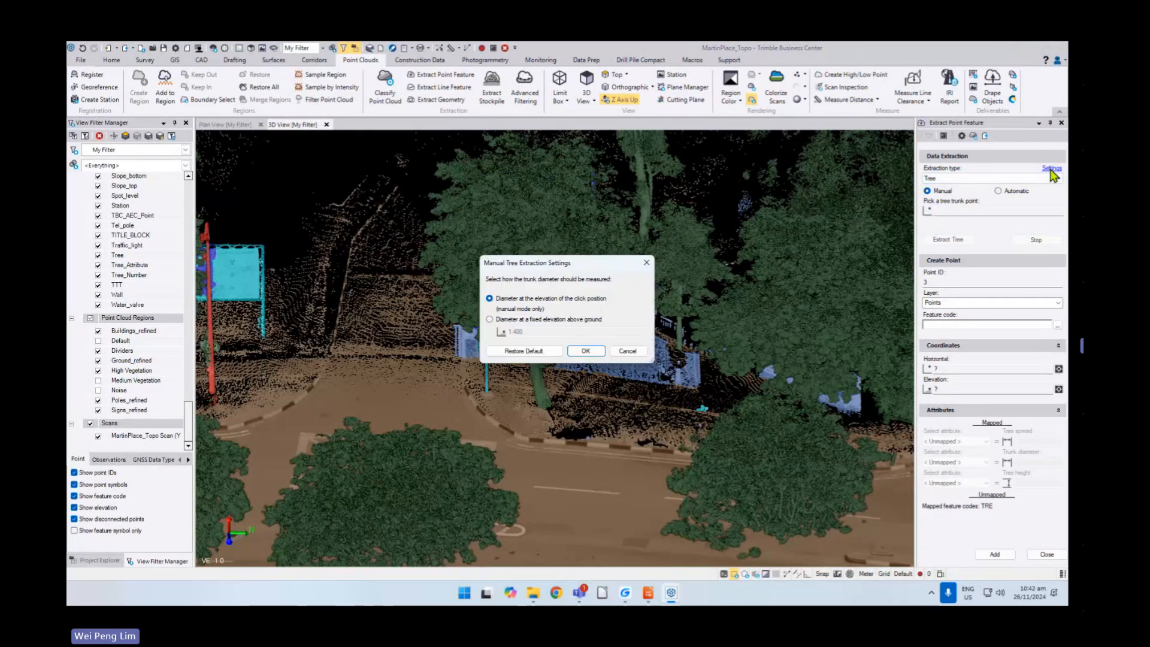
{"action": "left_click", "coordinate": [489, 320]}
{"action": "left_click_drag", "start_coordinate": [587, 268], "coordinate": [672, 239]}
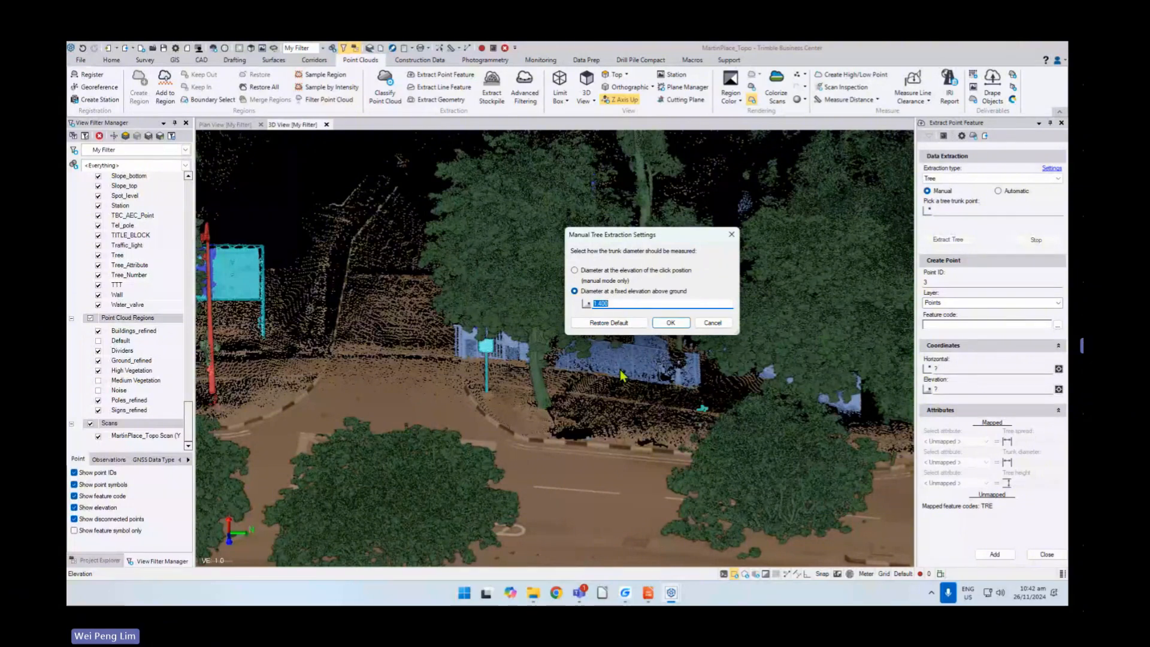
{"action": "type", "text": "1"}
{"action": "left_click", "coordinate": [675, 327]}
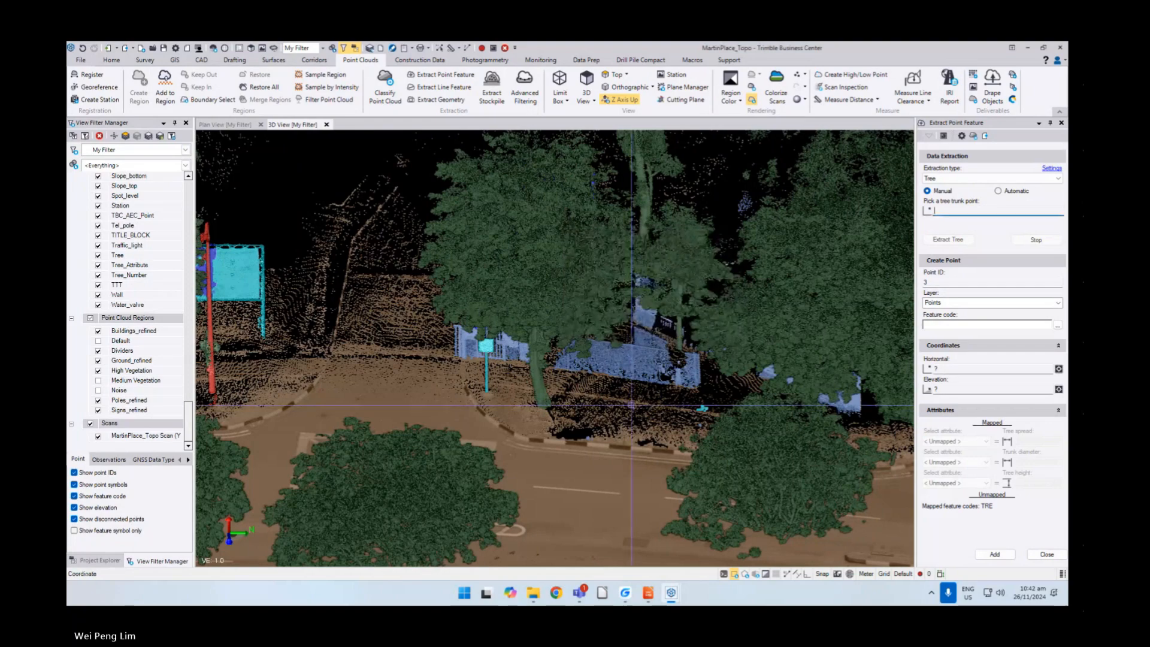
- Give the tree point the ID T1 and the feature code TRE
{"action": "left_click", "coordinate": [964, 282]}
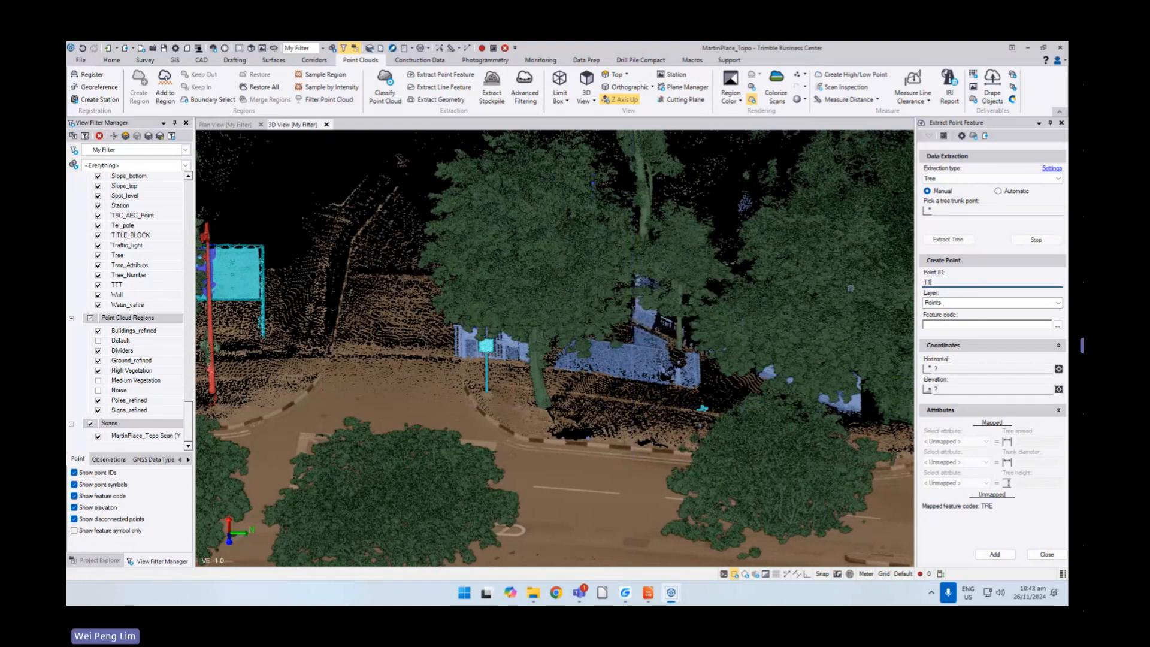
{"action": "type", "text": "T1"}
{"action": "left_click", "coordinate": [976, 325]}
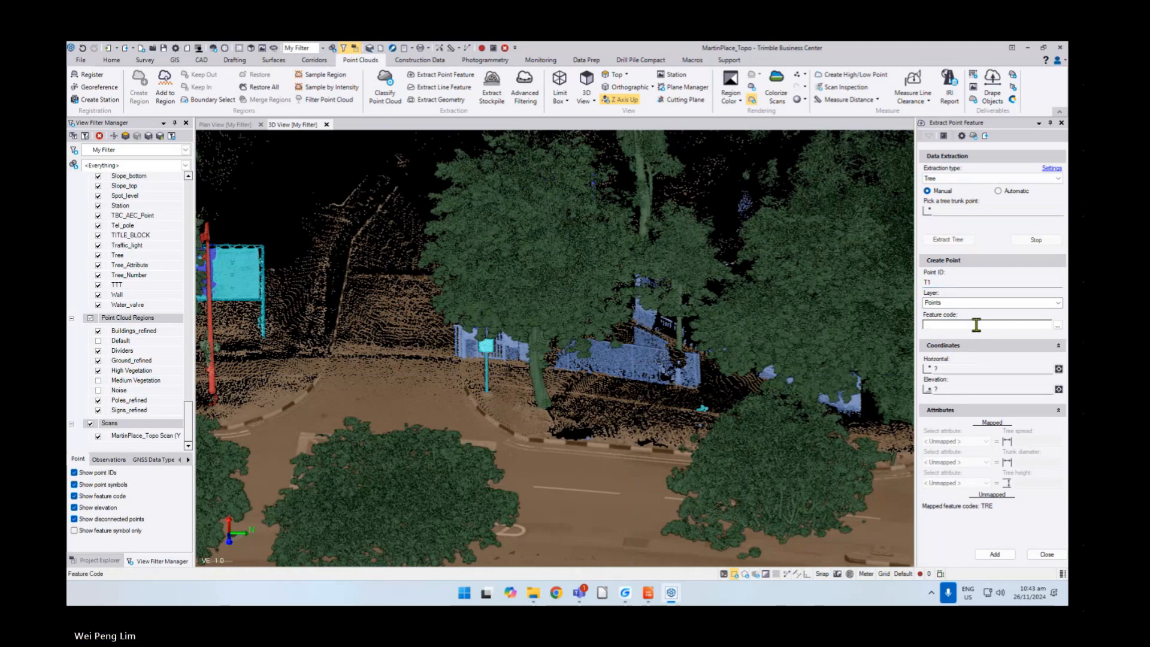
{"action": "type", "text": "TRE"}
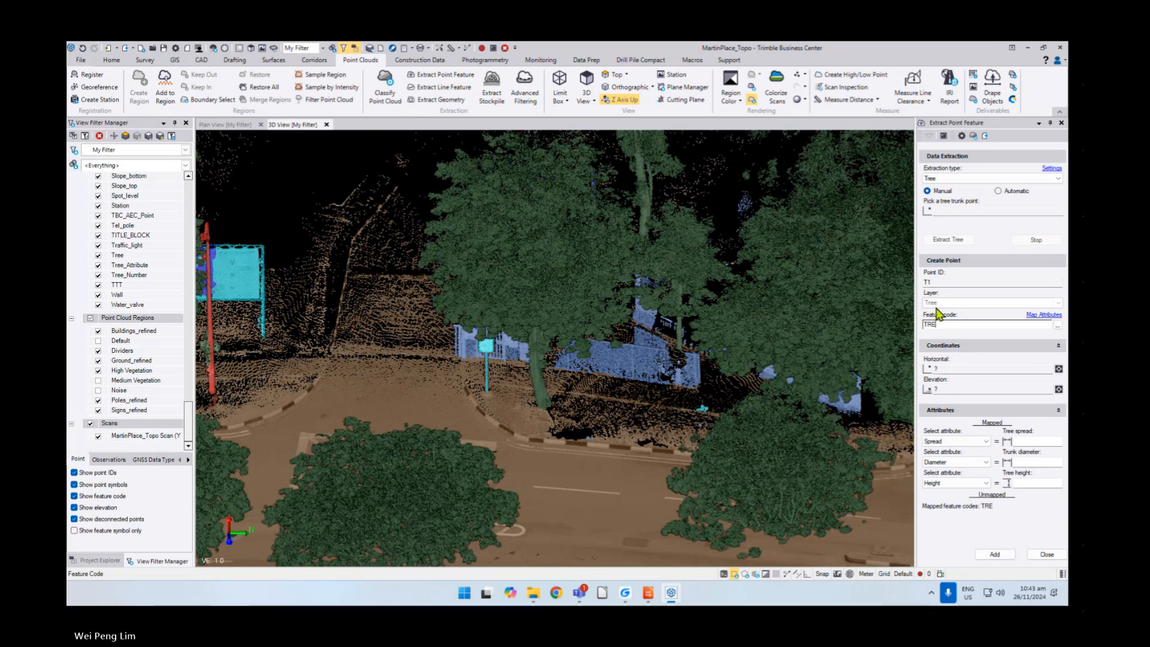
- Extract the roadside tree beside the small sign from a picked trunk point, check its fitted outlines, and add it as a coded point
{"action": "left_click", "coordinate": [950, 211]}
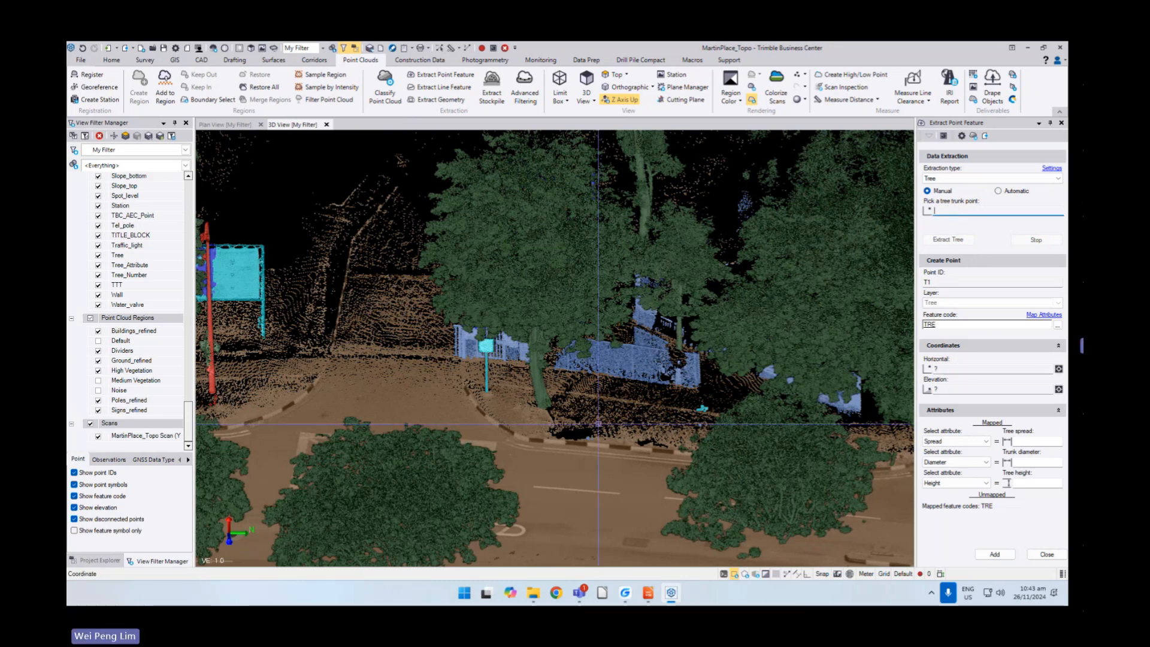
{"action": "left_click", "coordinate": [532, 370]}
{"action": "right_click_drag", "start_coordinate": [533, 393], "coordinate": [566, 410]}
{"action": "key", "text": "Return"}
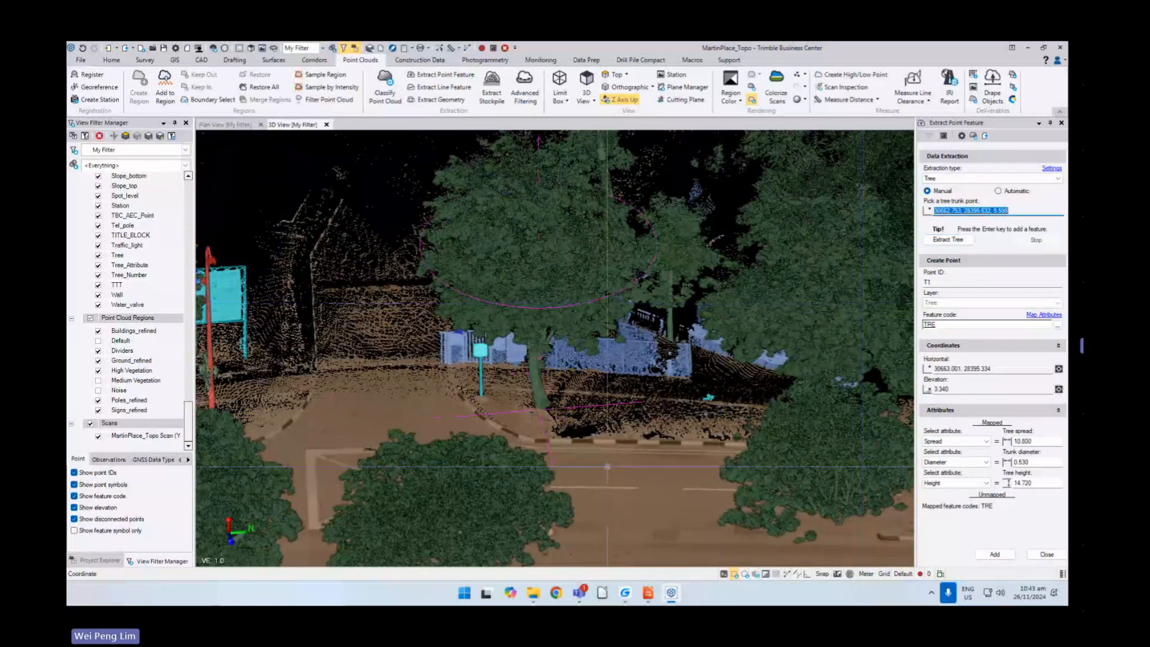
{"action": "scroll", "coordinate": [544, 368], "scroll_direction": "down", "scroll_amount": 1}
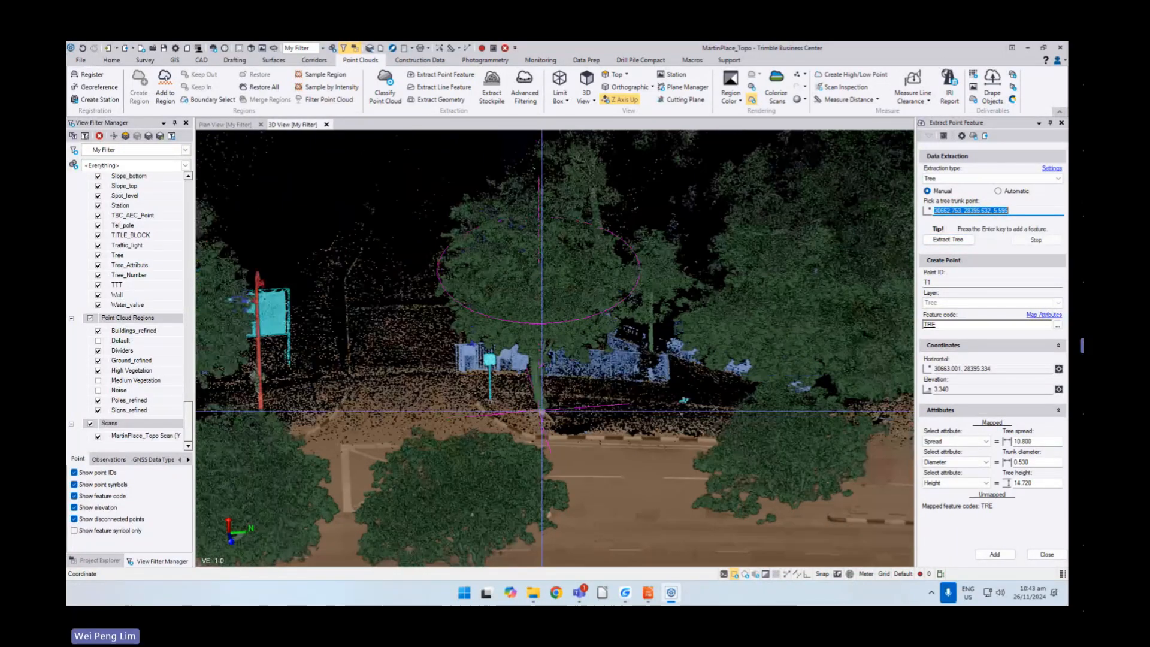
{"action": "right_click_drag", "start_coordinate": [544, 368], "coordinate": [593, 411]}
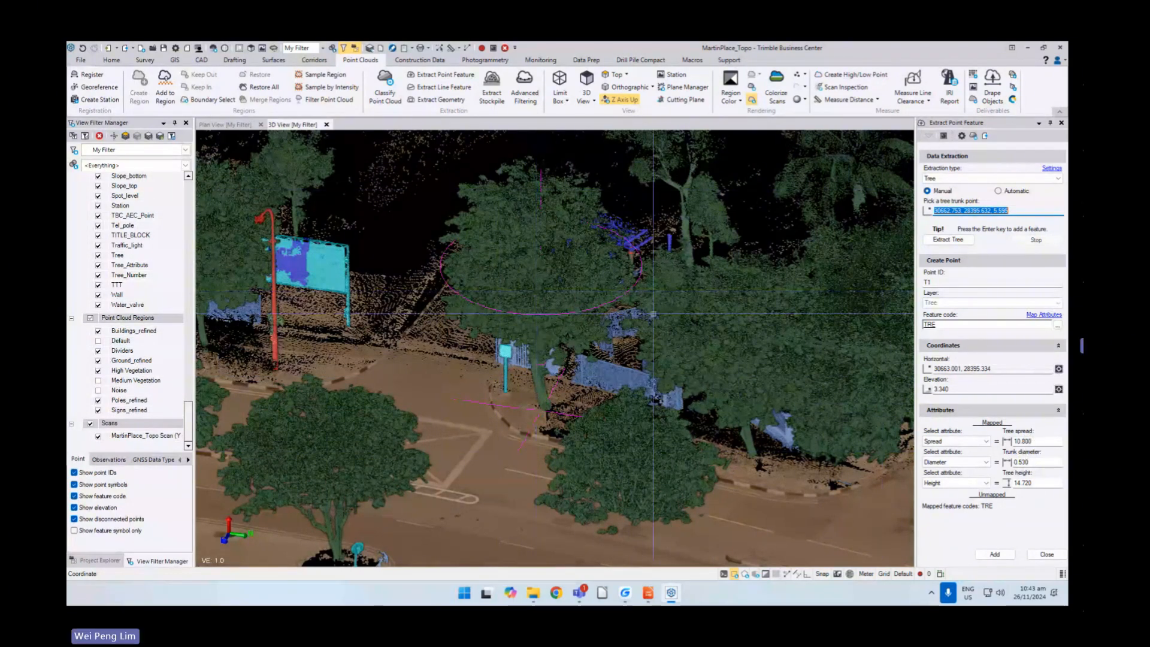
{"action": "mouse_move", "coordinate": [516, 221]}
{"action": "right_mouse_down"}
{"action": "mouse_move", "coordinate": [521, 297]}
{"action": "mouse_move", "coordinate": [530, 223]}
{"action": "right_mouse_up"}
{"action": "left_click", "coordinate": [994, 554]}
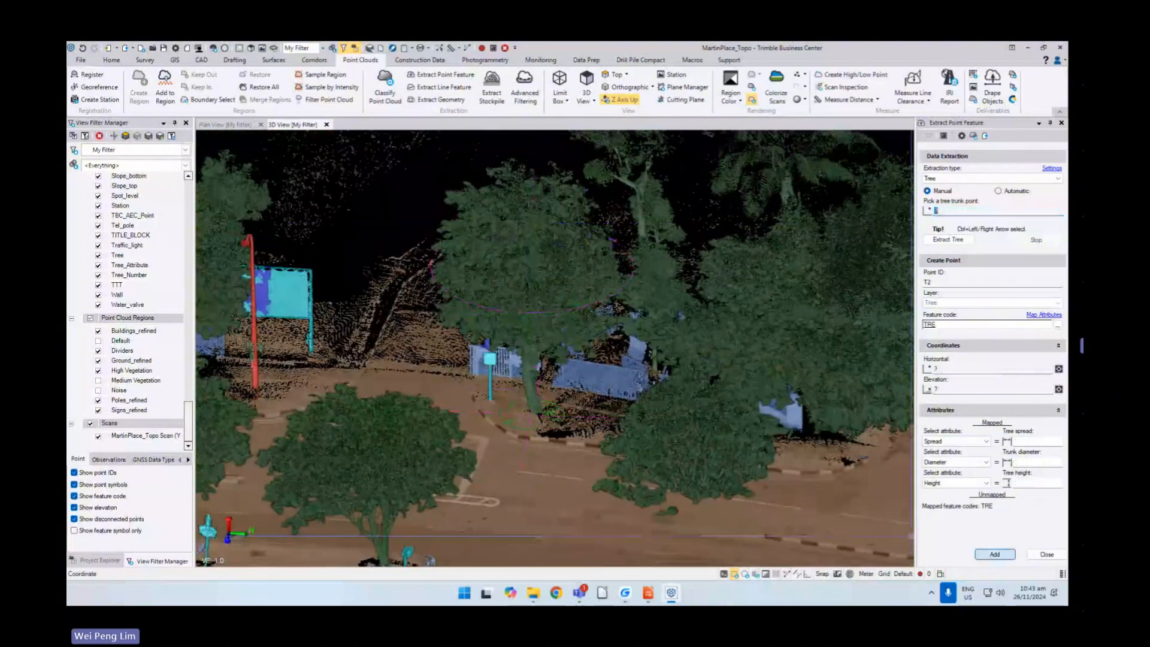
- Examine the added tree symbol from above, and limit the visible point cloud regions to Ground_refined and High Vegetation
{"action": "scroll", "coordinate": [543, 436], "scroll_direction": "up", "scroll_amount": 5}
{"action": "scroll", "coordinate": [543, 436], "scroll_direction": "down", "scroll_amount": 8}
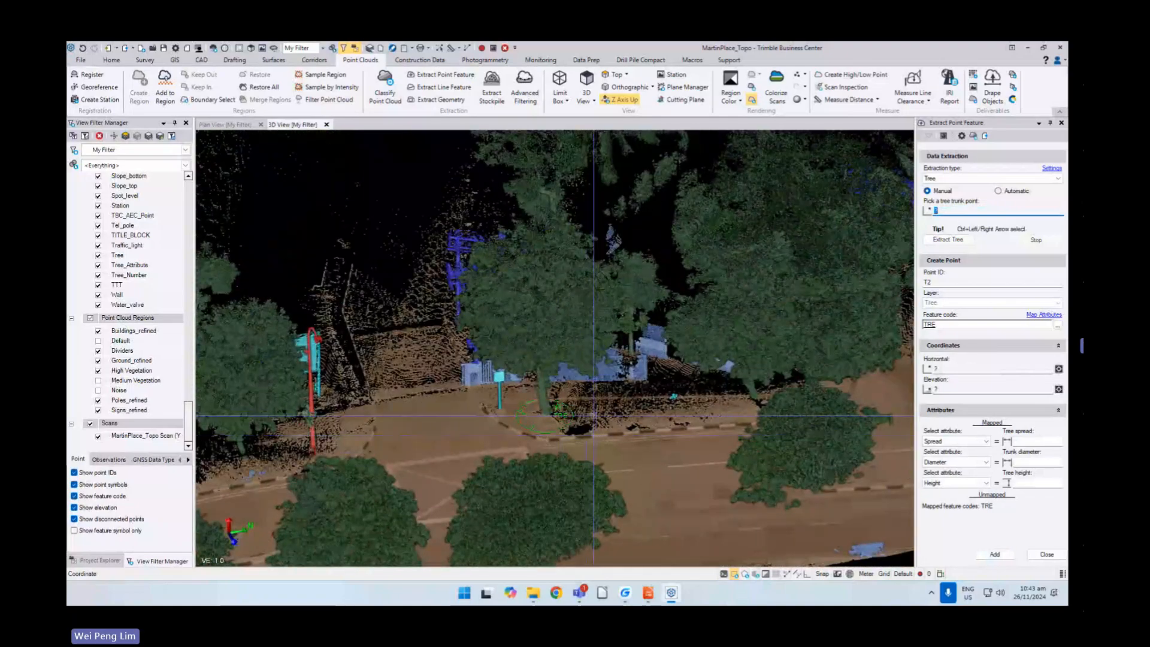
{"action": "scroll", "coordinate": [596, 435], "scroll_direction": "down", "scroll_amount": 4}
{"action": "middle_click_drag", "start_coordinate": [447, 358], "coordinate": [512, 399]}
{"action": "scroll", "coordinate": [512, 399], "scroll_direction": "up", "scroll_amount": 2}
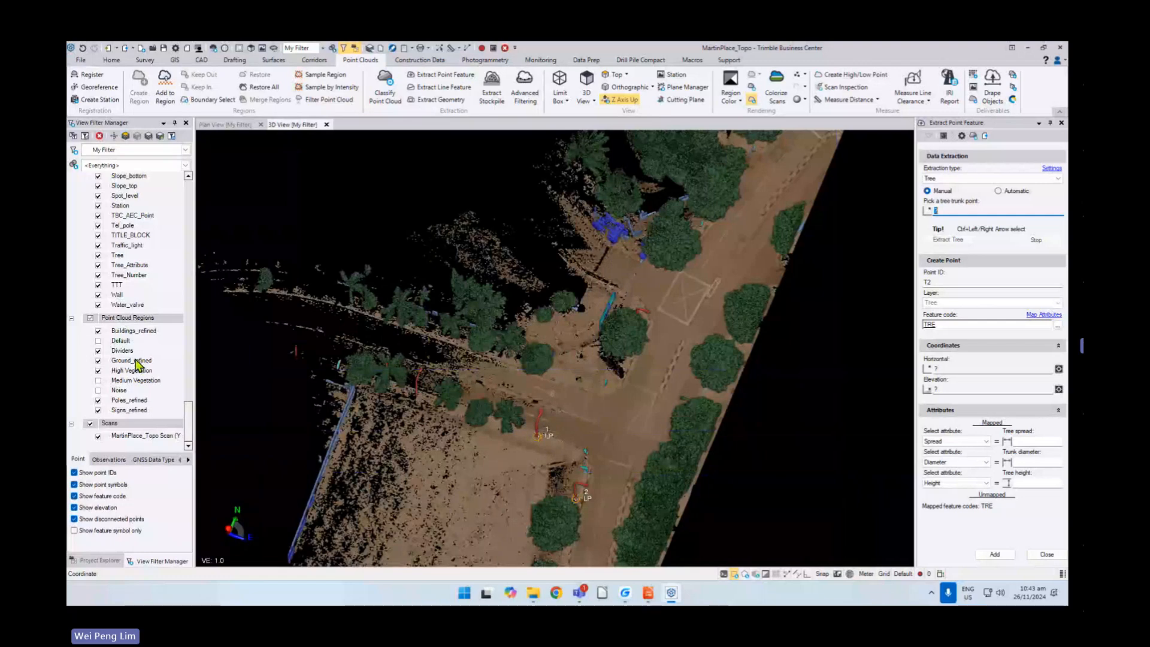
{"action": "left_click", "coordinate": [91, 318]}
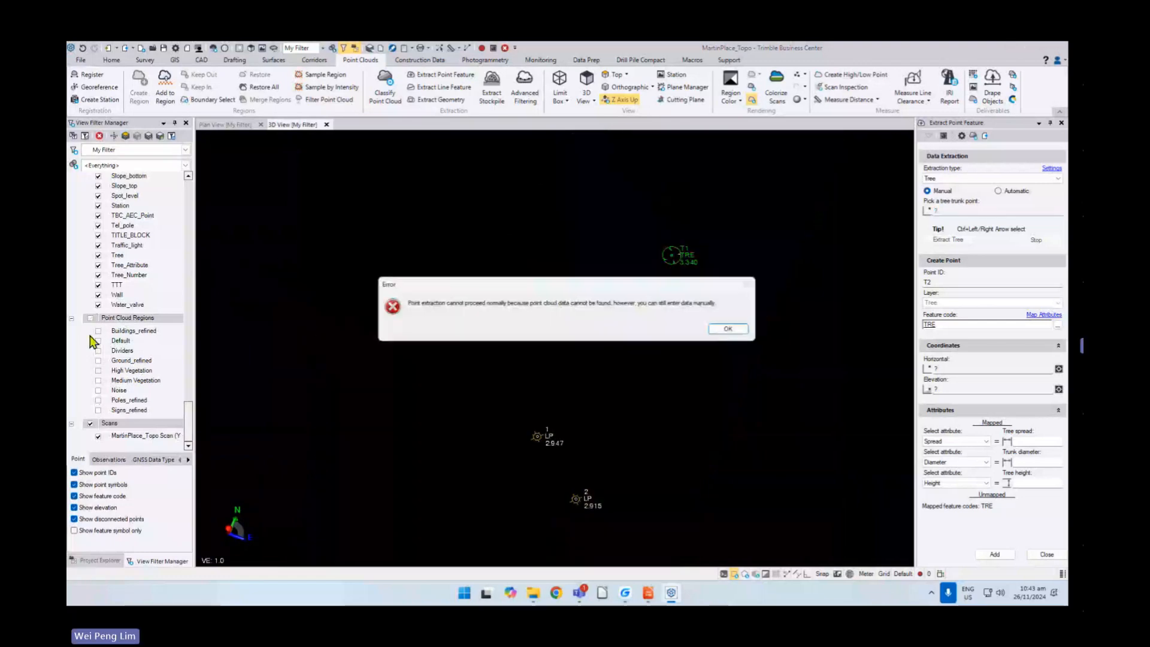
{"action": "left_click", "coordinate": [731, 330]}
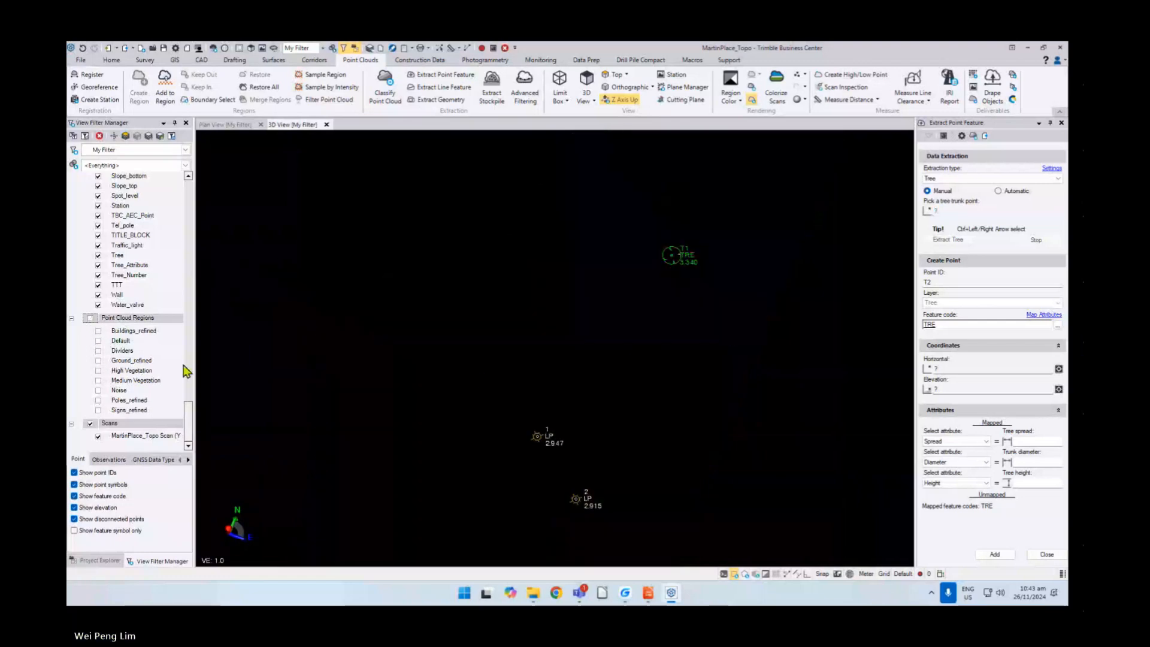
{"action": "left_click", "coordinate": [99, 371]}
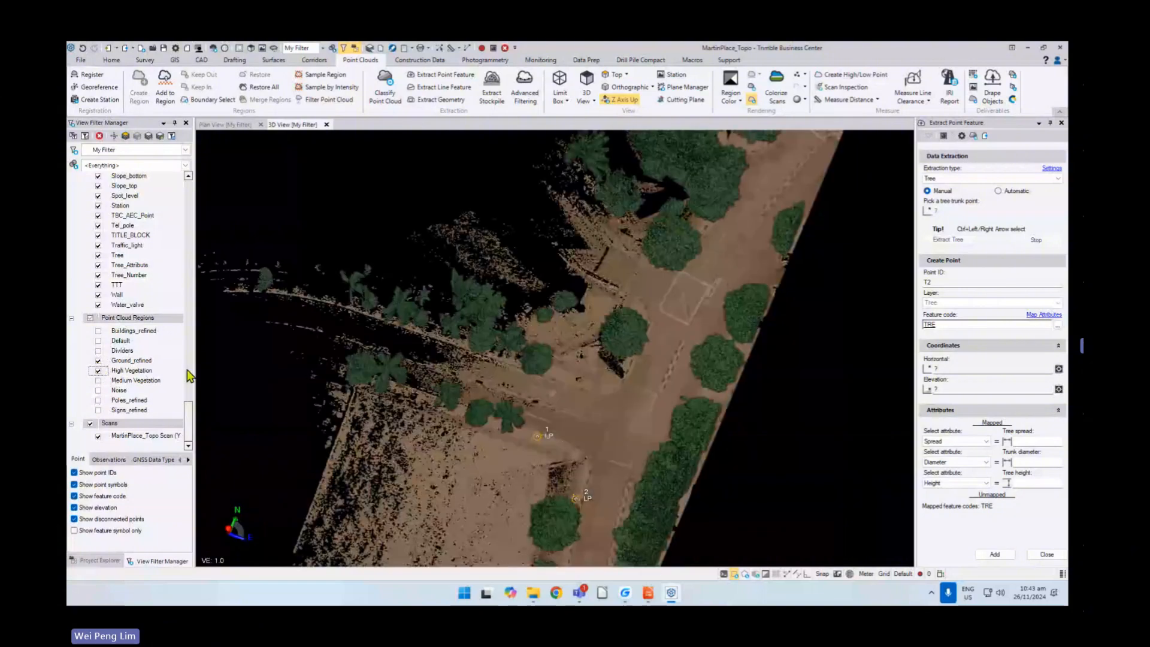
- End the tree extraction and outline the trees along the northern edge of the side road with a polygon selection
{"action": "scroll", "coordinate": [502, 437], "scroll_direction": "up", "scroll_amount": 3}
{"action": "middle_click_drag", "start_coordinate": [468, 439], "coordinate": [585, 465]}
{"action": "middle_click_drag", "start_coordinate": [479, 327], "coordinate": [481, 406]}
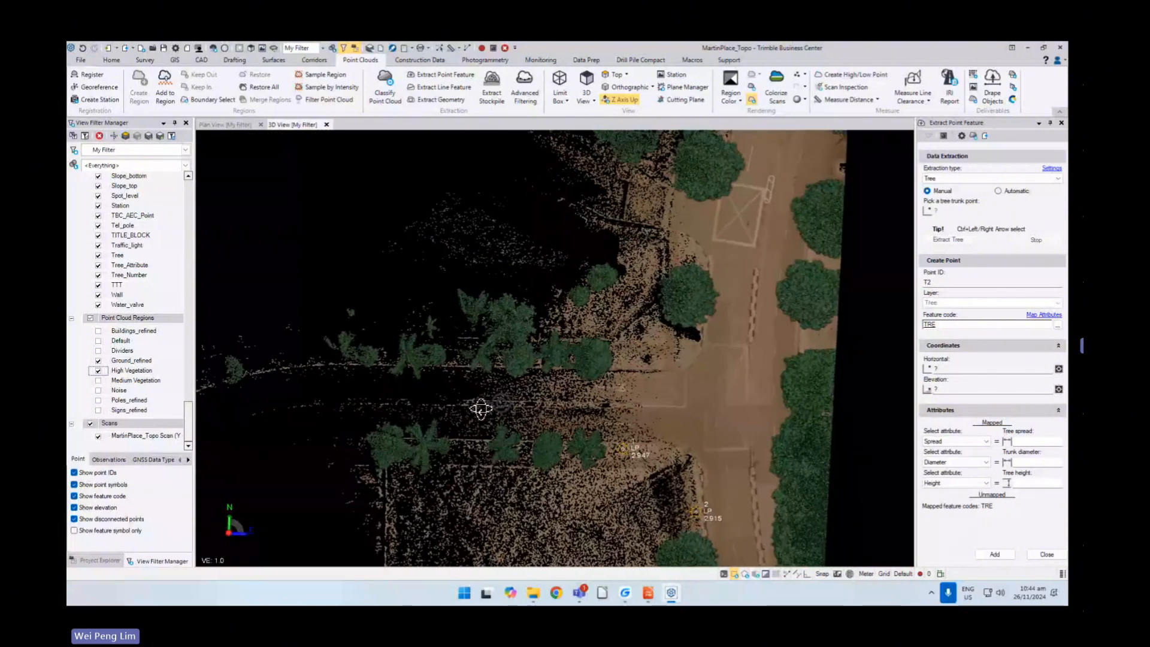
{"action": "left_click", "coordinate": [1047, 554]}
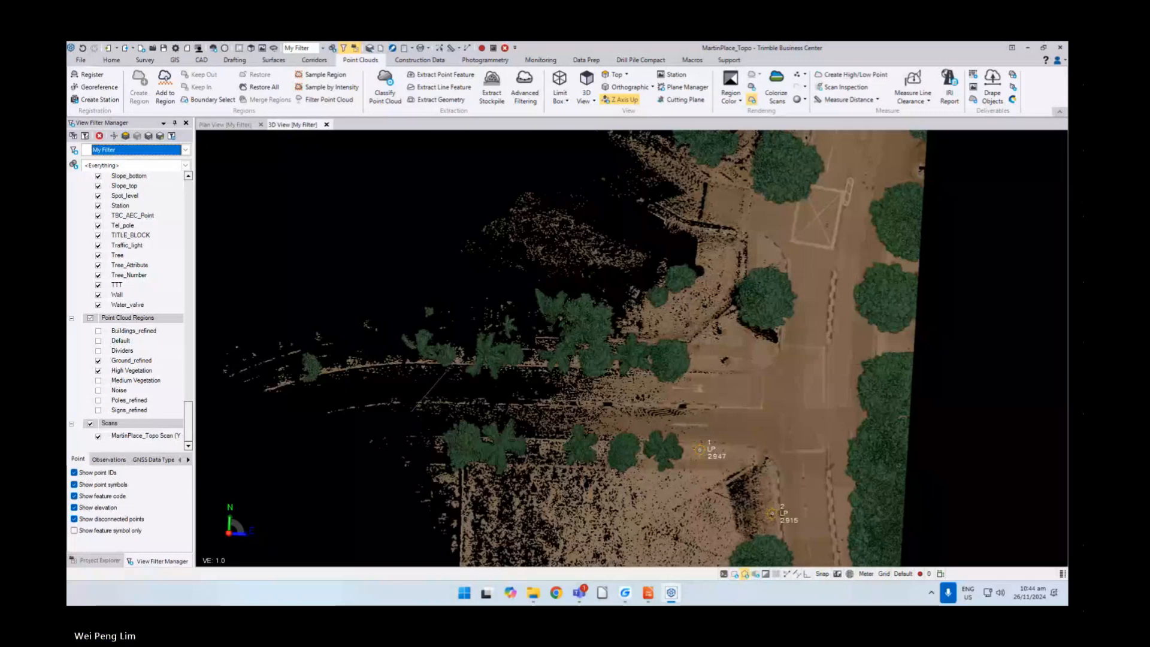
{"action": "left_click", "coordinate": [505, 286]}
{"action": "left_click", "coordinate": [579, 276]}
{"action": "left_click", "coordinate": [627, 312]}
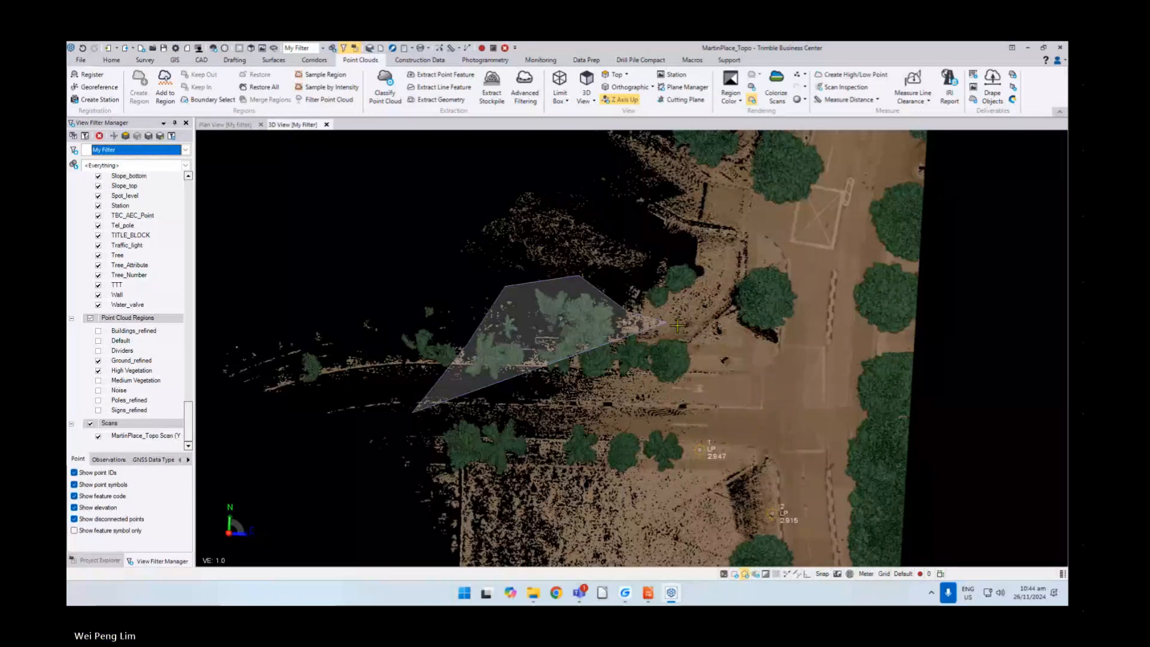
- Finish the polygon selection around the two tree rows west of the intersection and keep only the points inside it
{"action": "left_click", "coordinate": [690, 329]}
{"action": "left_click", "coordinate": [725, 374]}
{"action": "left_click", "coordinate": [686, 499]}
{"action": "left_click", "coordinate": [461, 506]}
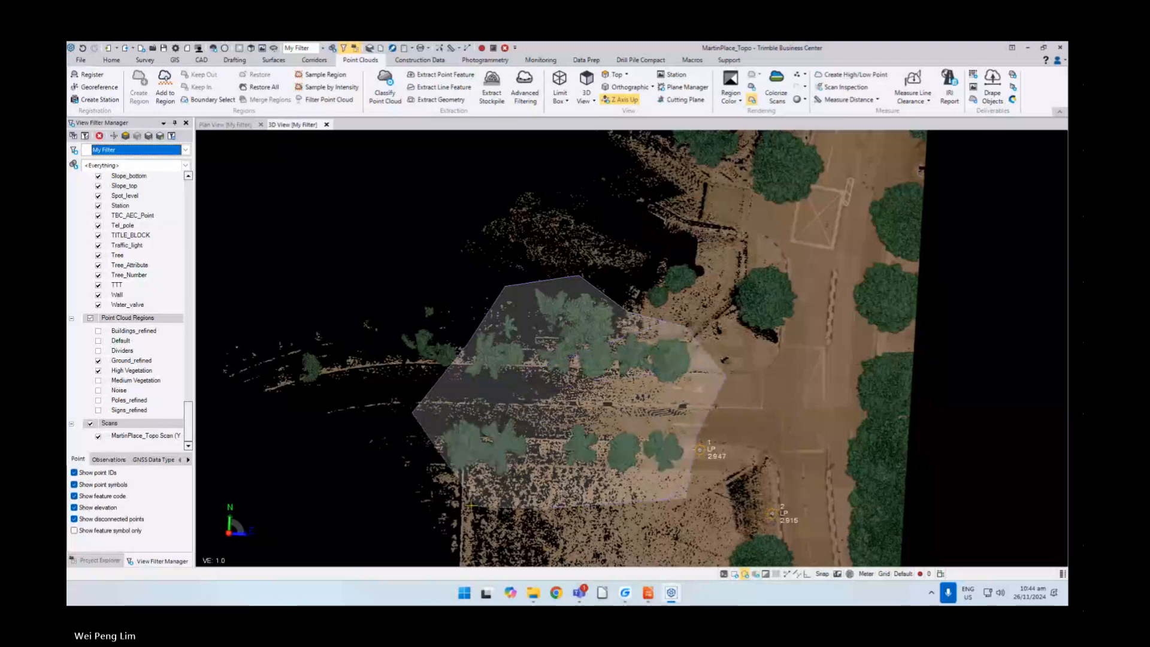
{"action": "double_click", "coordinate": [405, 482]}
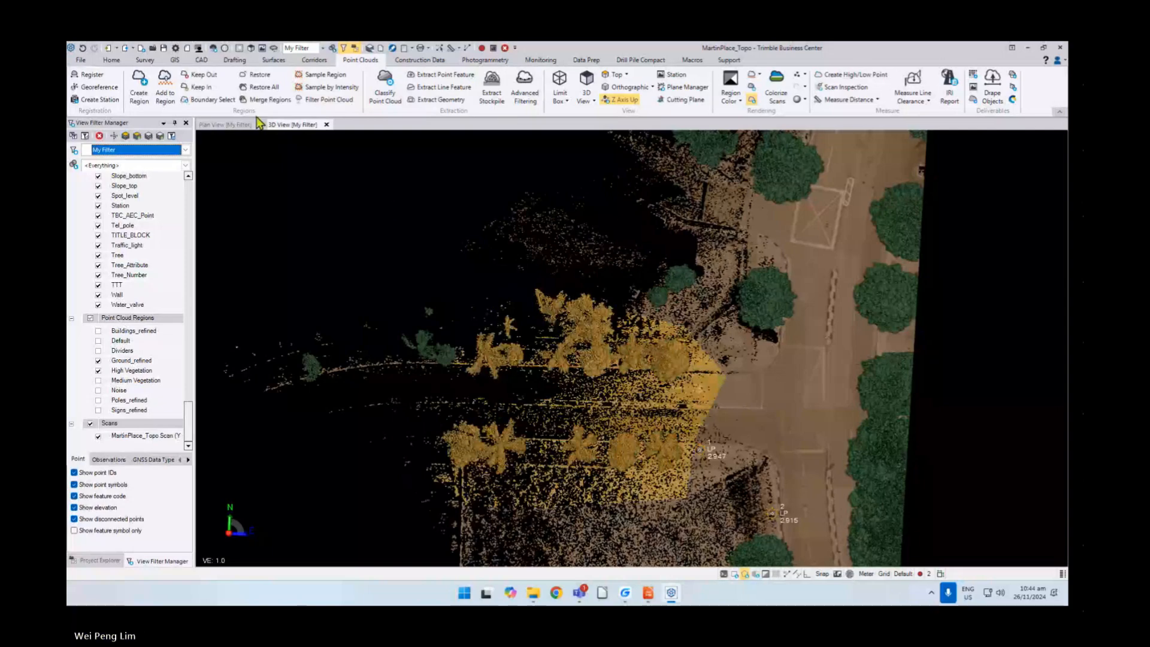
{"action": "left_click", "coordinate": [197, 87]}
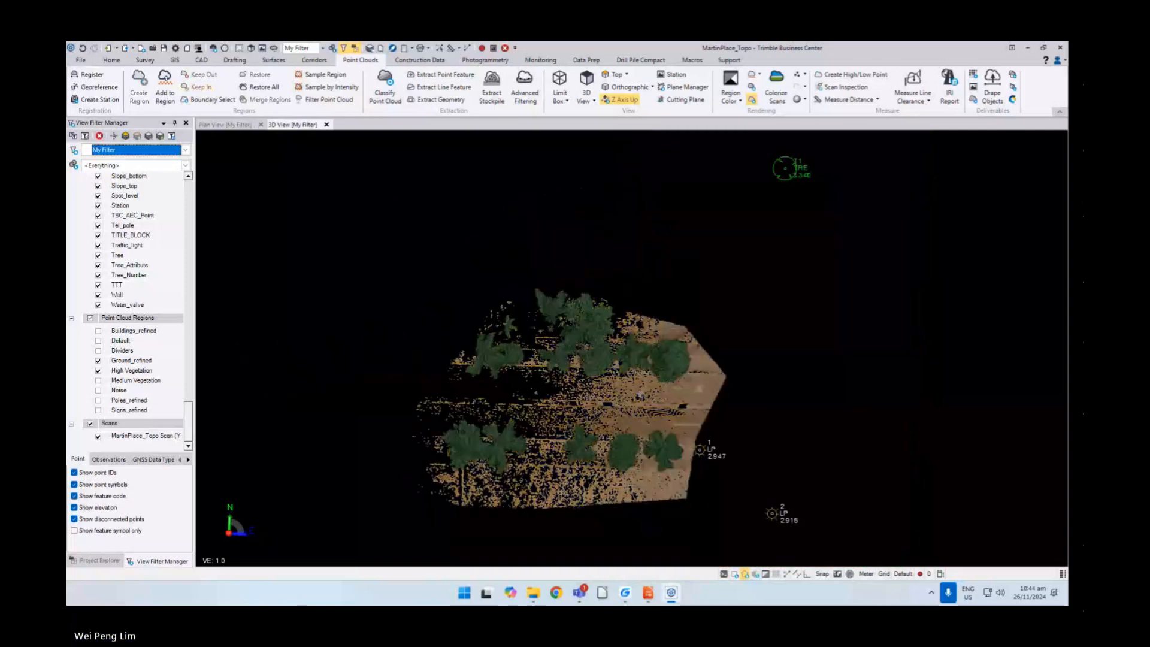
- Run automatic Tree extraction on the isolated points with starting point ID T2 and feature code TRE
{"action": "scroll", "coordinate": [652, 403], "scroll_direction": "up", "scroll_amount": 3}
{"action": "right_click_drag", "start_coordinate": [651, 402], "coordinate": [608, 322]}
{"action": "scroll", "coordinate": [608, 323], "scroll_direction": "up", "scroll_amount": 1}
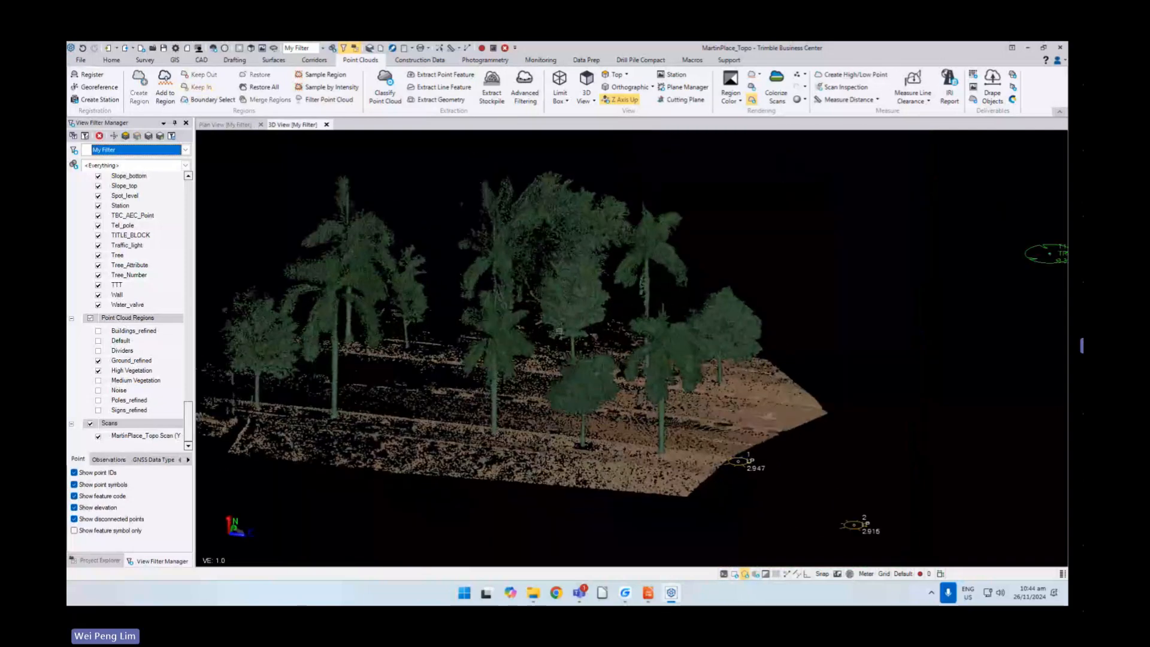
{"action": "scroll", "coordinate": [558, 331], "scroll_direction": "down", "scroll_amount": 3}
{"action": "right_click_drag", "start_coordinate": [540, 373], "coordinate": [505, 398]}
{"action": "middle_click_drag", "start_coordinate": [549, 356], "coordinate": [558, 373]}
{"action": "right_click", "coordinate": [559, 373]}
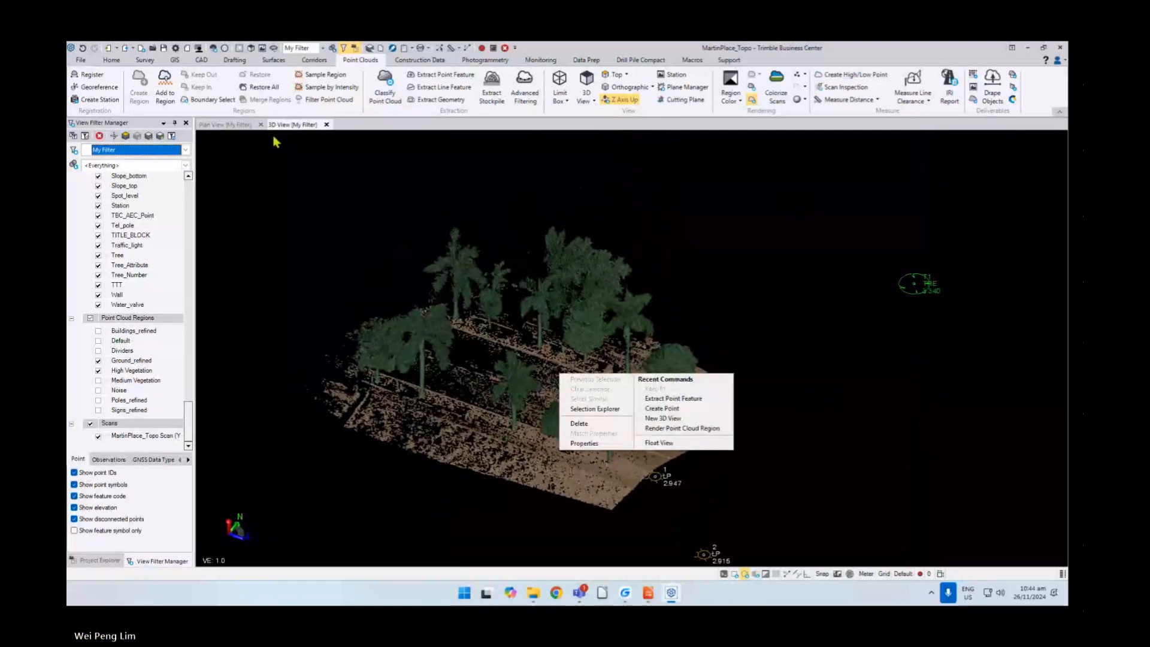
{"action": "left_click", "coordinate": [439, 76]}
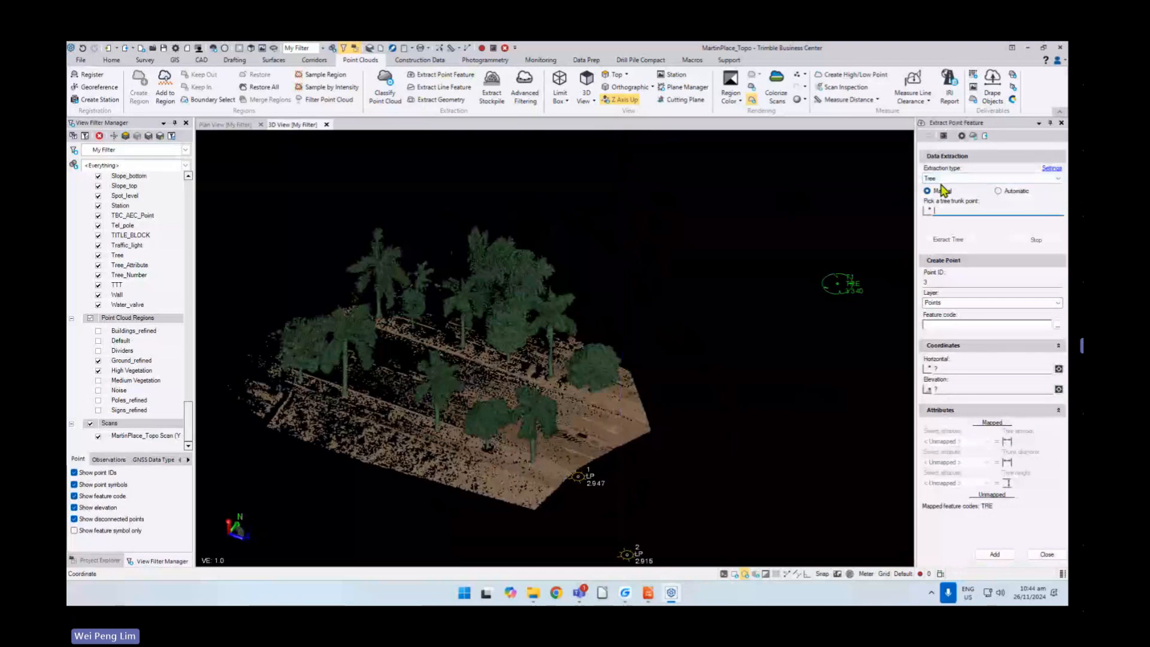
{"action": "left_click", "coordinate": [999, 191]}
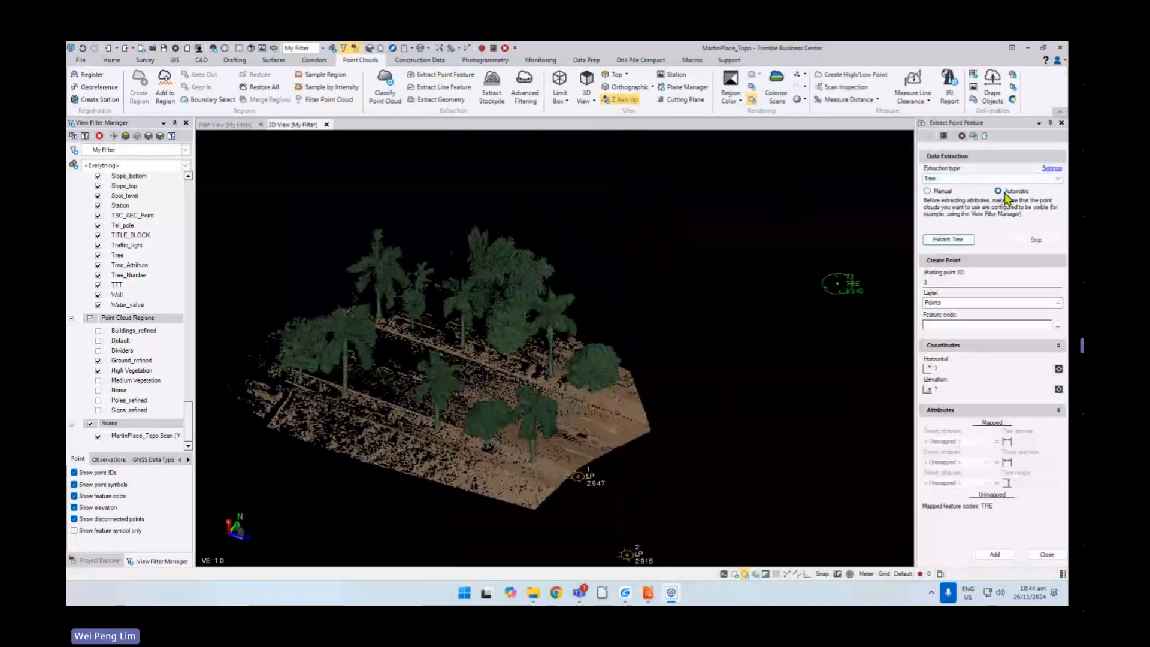
{"action": "left_click", "coordinate": [935, 283]}
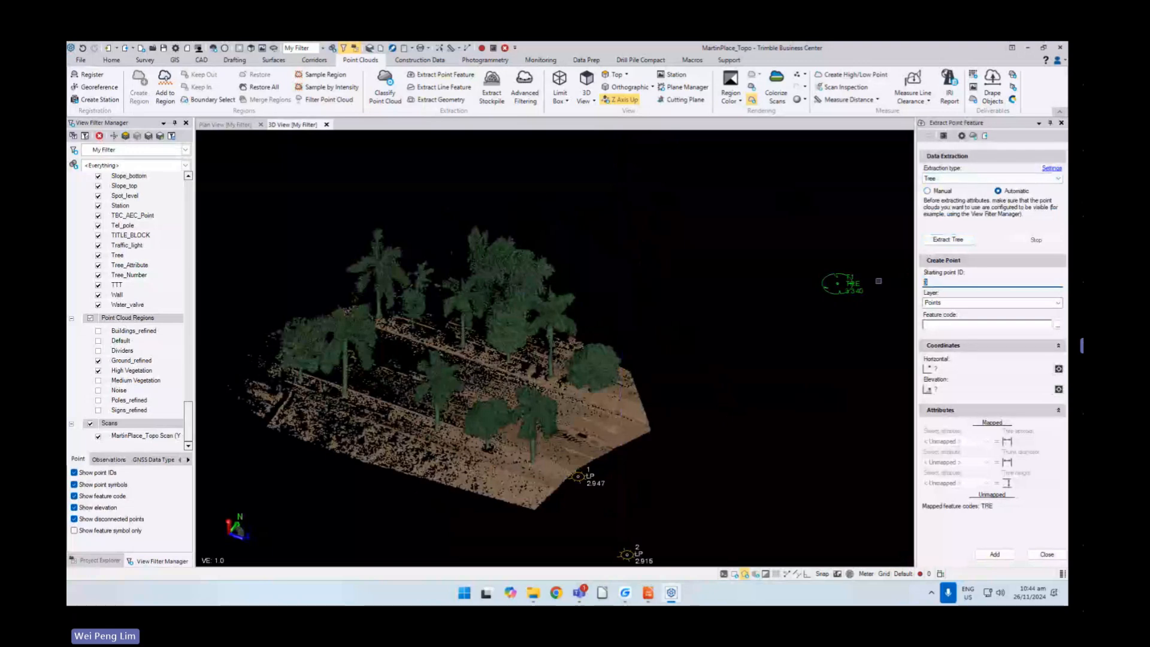
{"action": "left_click", "coordinate": [944, 324]}
{"action": "type", "text": "TRE"}
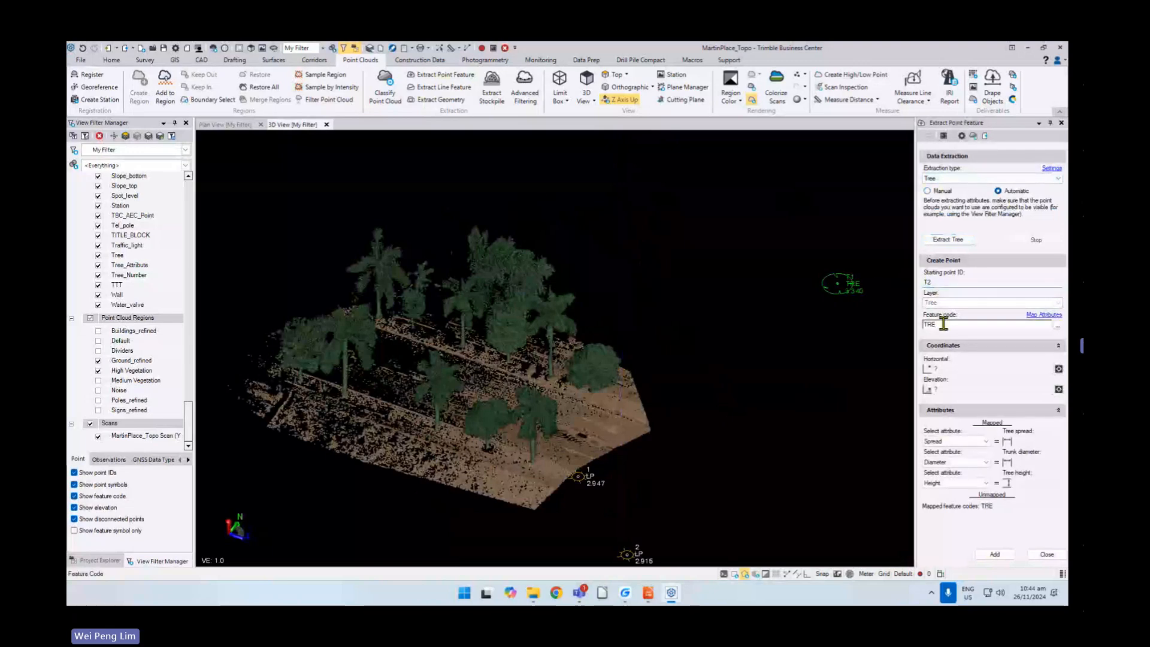
{"action": "left_click", "coordinate": [952, 240]}
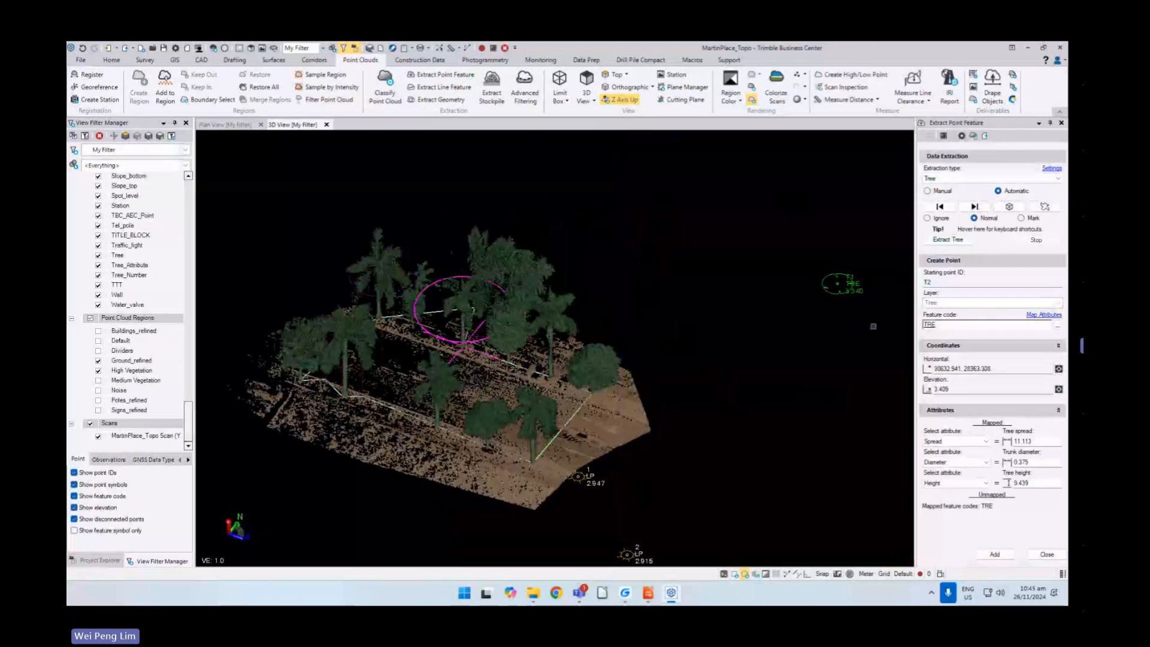
- Reduce the first detected palm's spread to about 5.73 by picking its crown edge, and set the detection to Mark
{"action": "scroll", "coordinate": [479, 349], "scroll_direction": "up", "scroll_amount": 6}
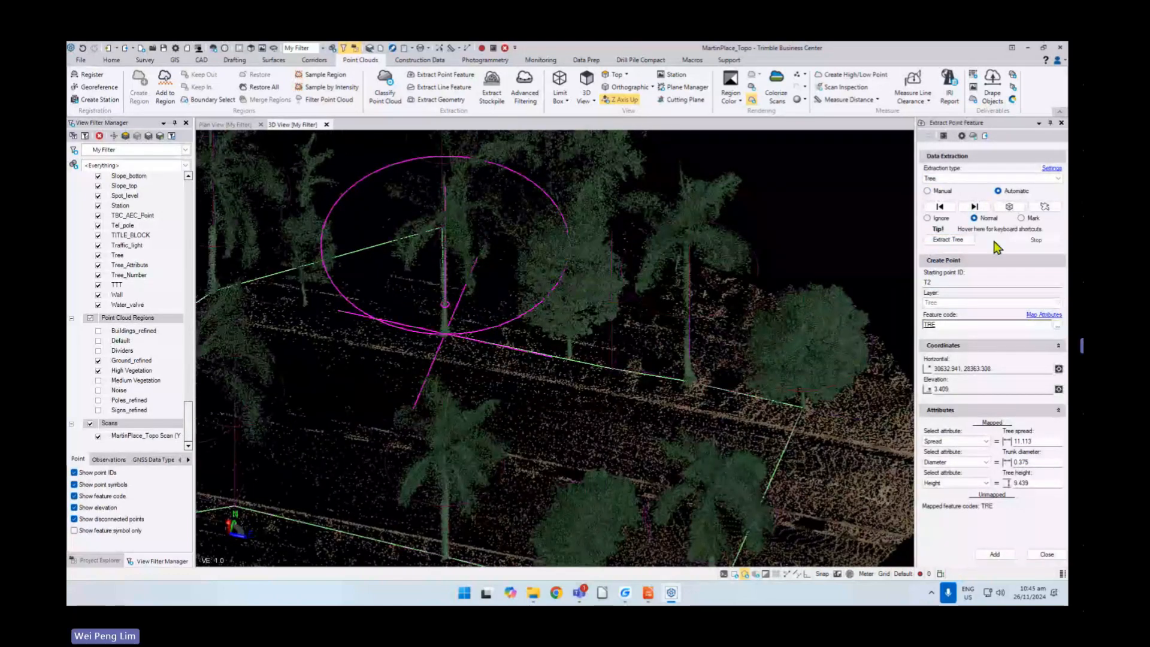
{"action": "scroll", "coordinate": [440, 318], "scroll_direction": "up", "scroll_amount": 2}
{"action": "right_click_drag", "start_coordinate": [455, 315], "coordinate": [504, 308]}
{"action": "middle_click_drag", "start_coordinate": [489, 308], "coordinate": [528, 393]}
{"action": "right_click_drag", "start_coordinate": [499, 334], "coordinate": [432, 319]}
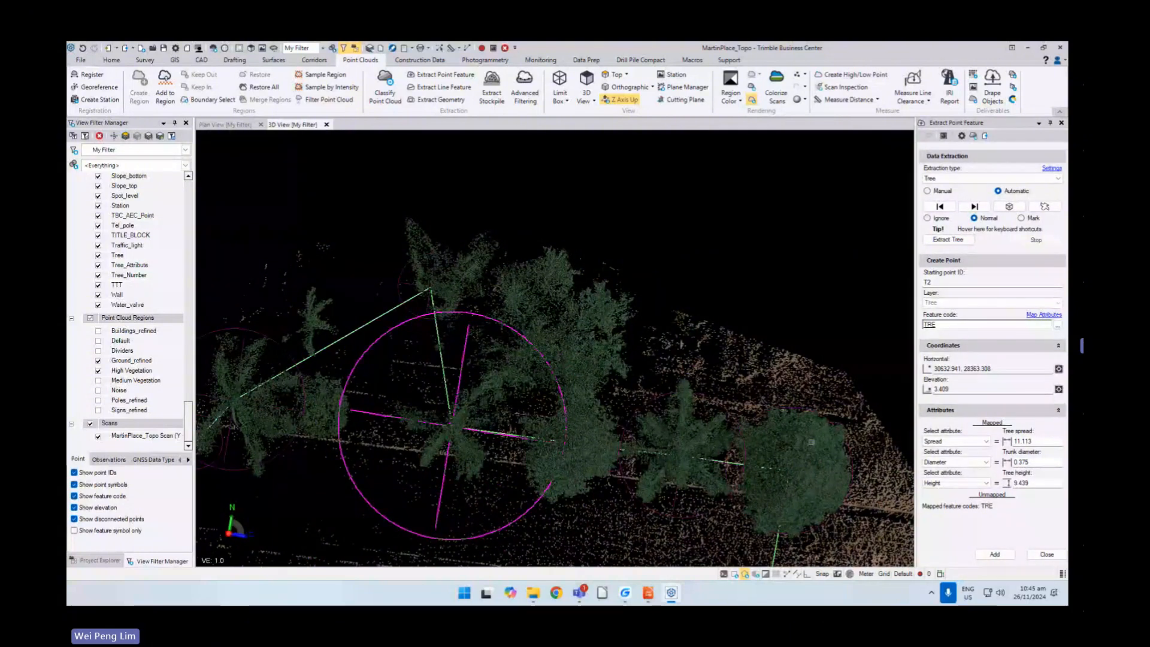
{"action": "left_click", "coordinate": [1039, 442]}
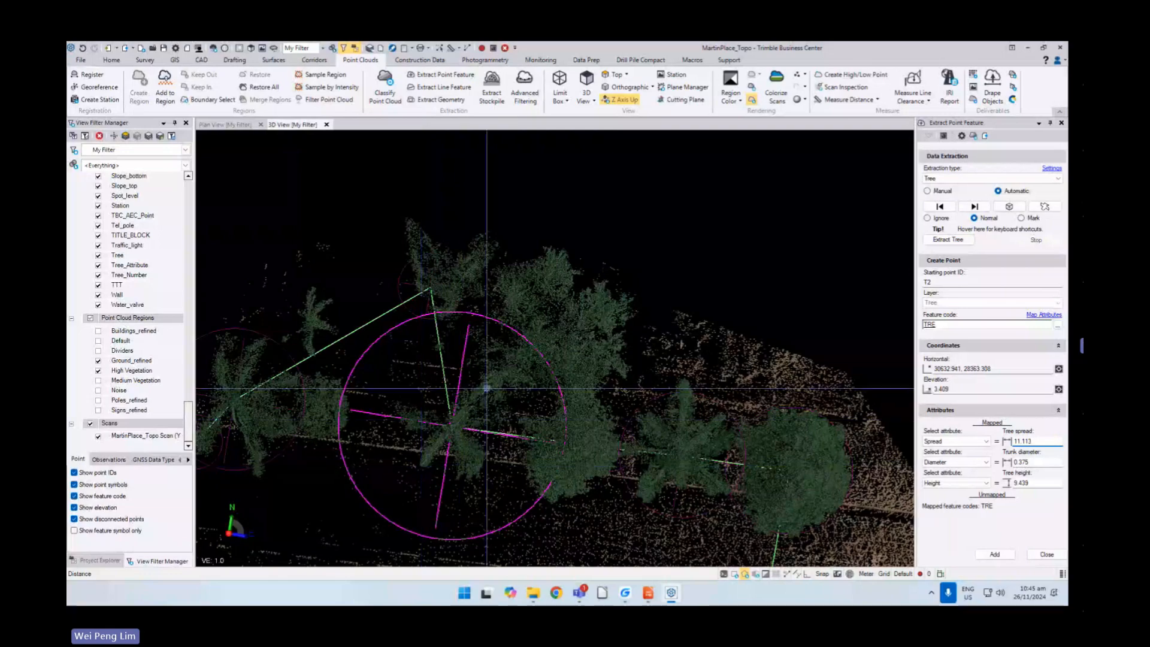
{"action": "left_click", "coordinate": [501, 378]}
{"action": "scroll", "coordinate": [458, 454], "scroll_direction": "up", "scroll_amount": 2}
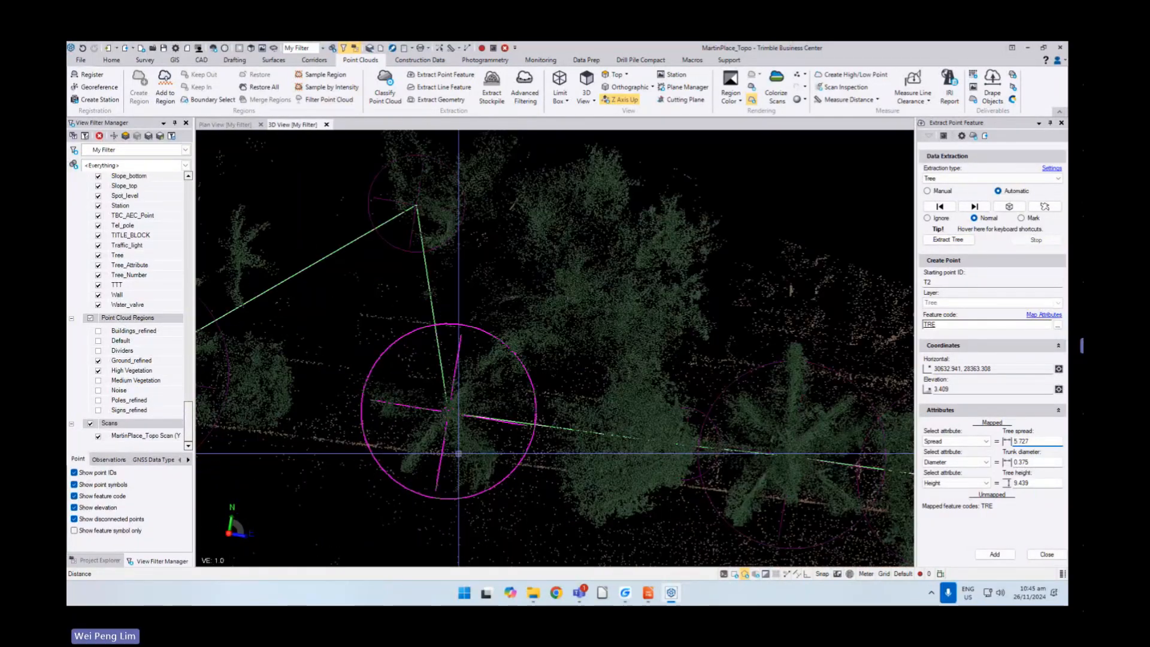
{"action": "scroll", "coordinate": [458, 453], "scroll_direction": "down", "scroll_amount": 3}
{"action": "middle_click_drag", "start_coordinate": [458, 454], "coordinate": [473, 247]}
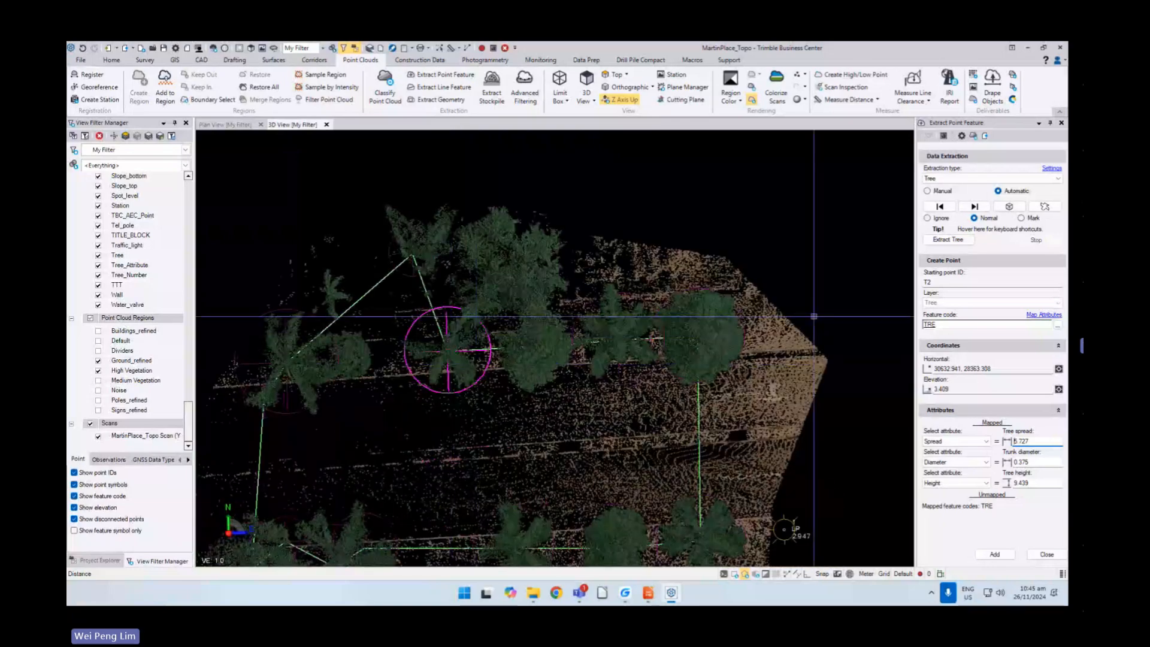
{"action": "left_click", "coordinate": [1021, 218]}
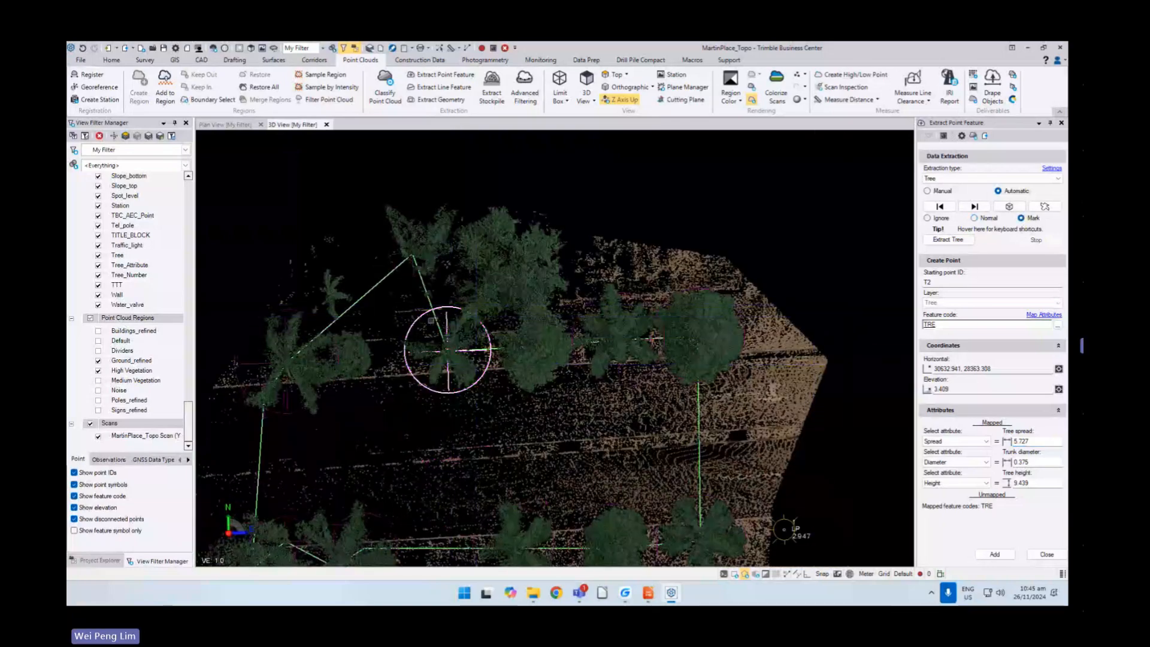
- Set the false detection between the leafy tree and the palm in the northern row to Ignore
{"action": "scroll", "coordinate": [449, 351], "scroll_direction": "up", "scroll_amount": 3}
{"action": "middle_click_drag", "start_coordinate": [451, 351], "coordinate": [452, 384]}
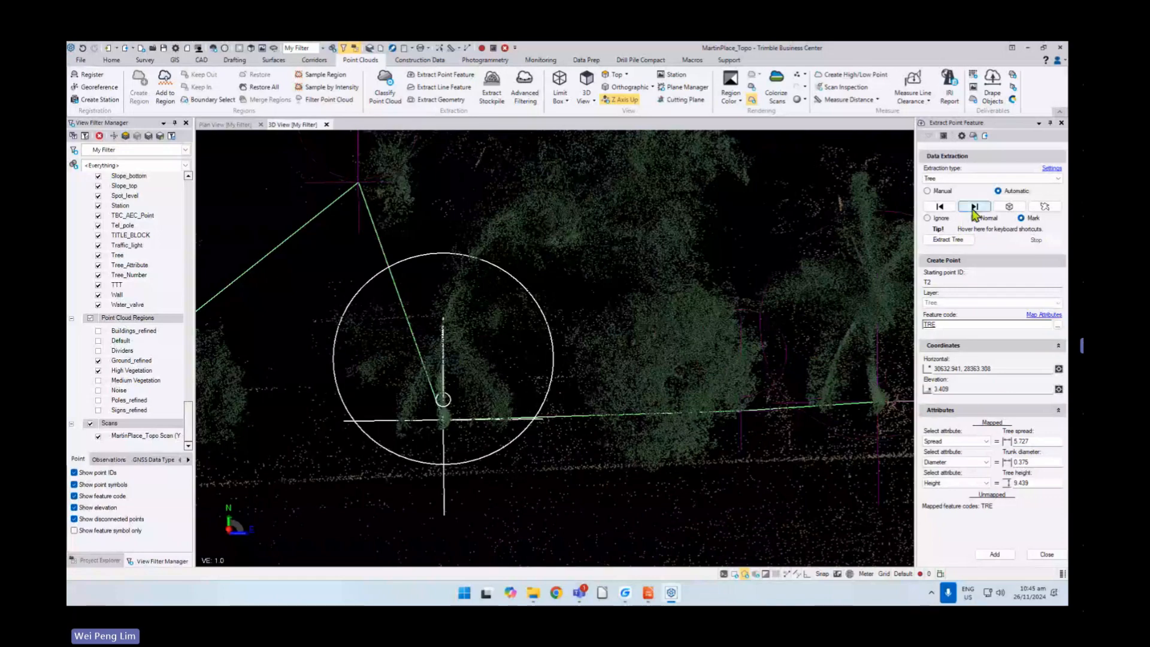
{"action": "left_click", "coordinate": [974, 210]}
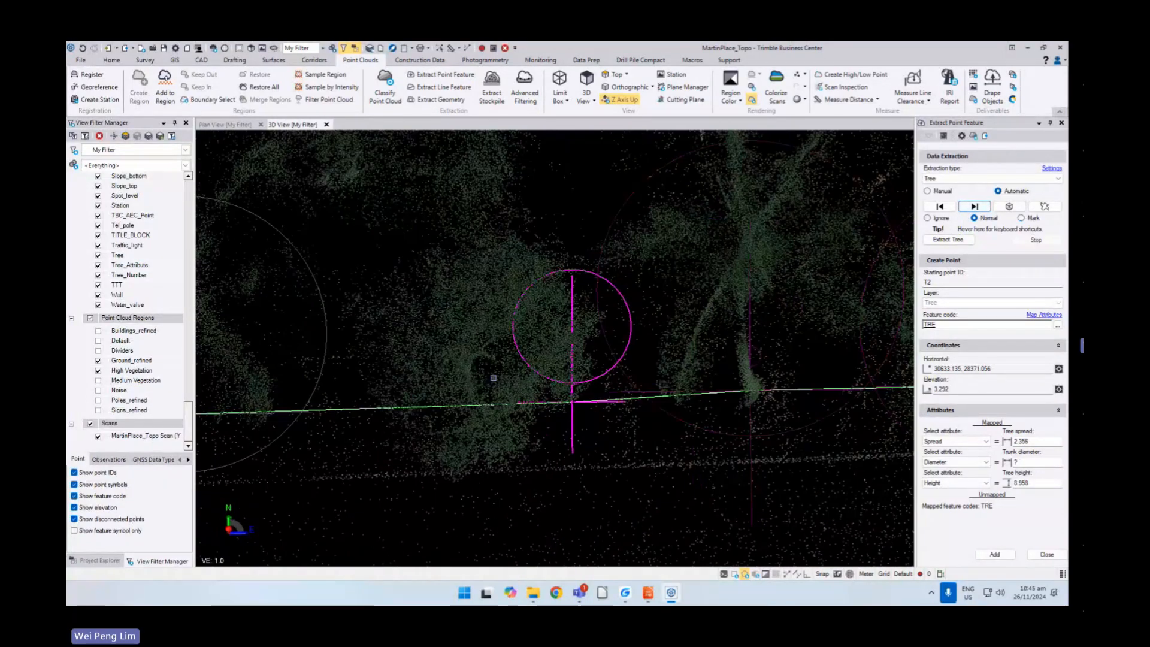
{"action": "middle_click_drag", "start_coordinate": [484, 357], "coordinate": [492, 323]}
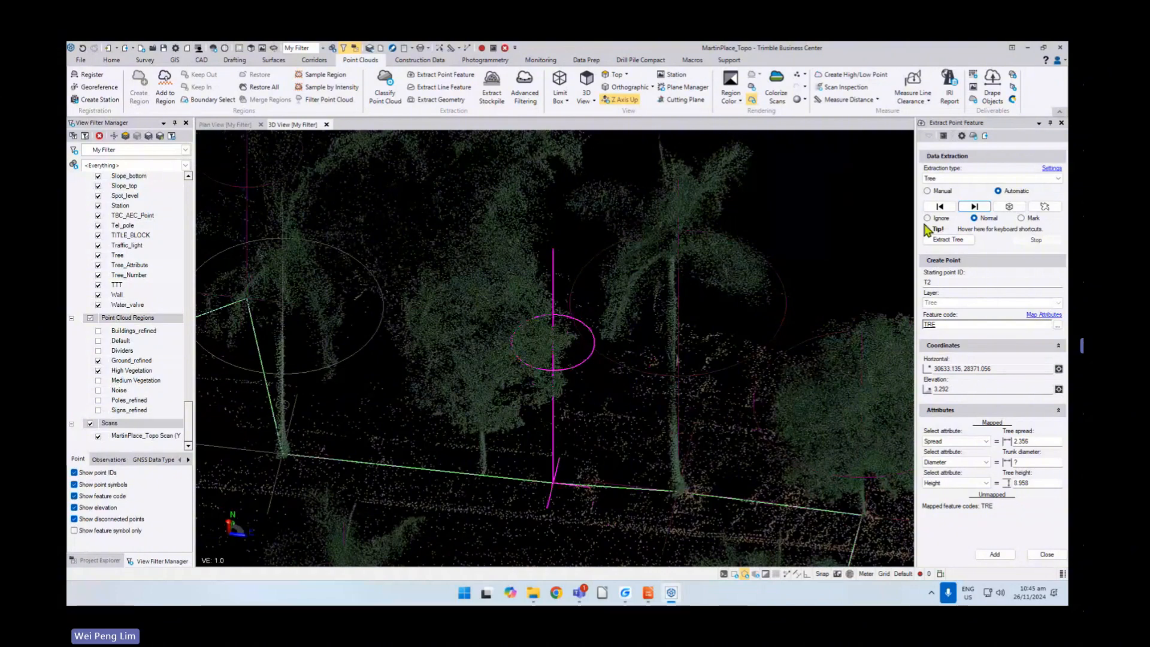
{"action": "left_click", "coordinate": [974, 208]}
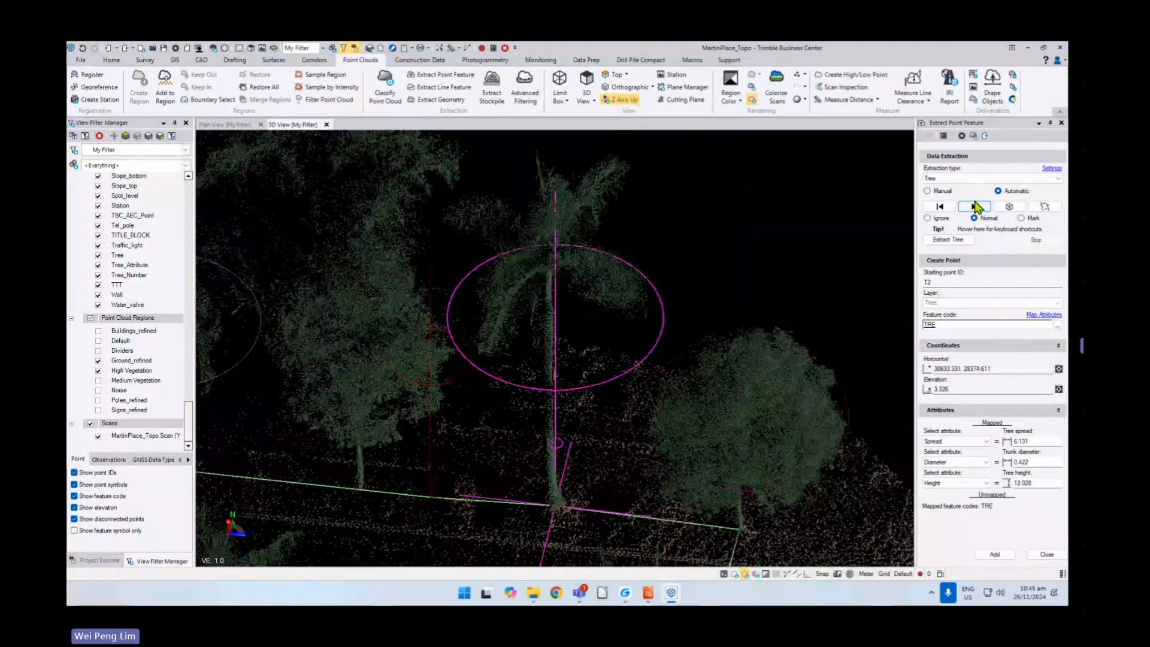
- Keep the valid trees around the eastern end as Normal and ignore the false detection beside the southern row's western palm
{"action": "left_click", "coordinate": [975, 207]}
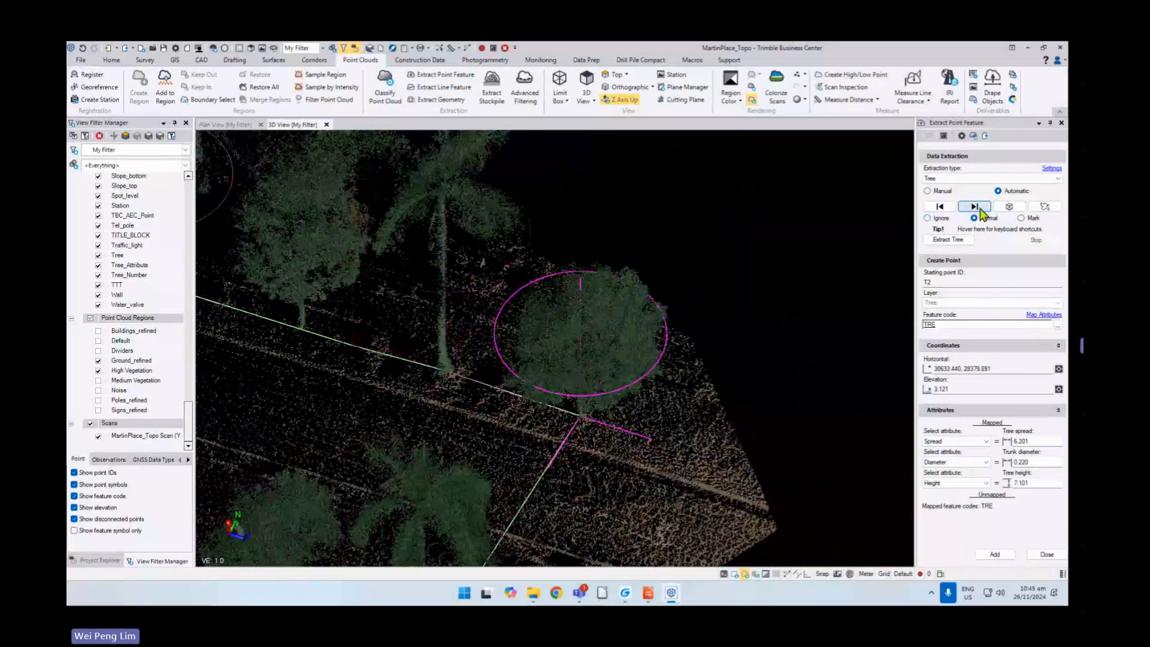
{"action": "left_click", "coordinate": [980, 206]}
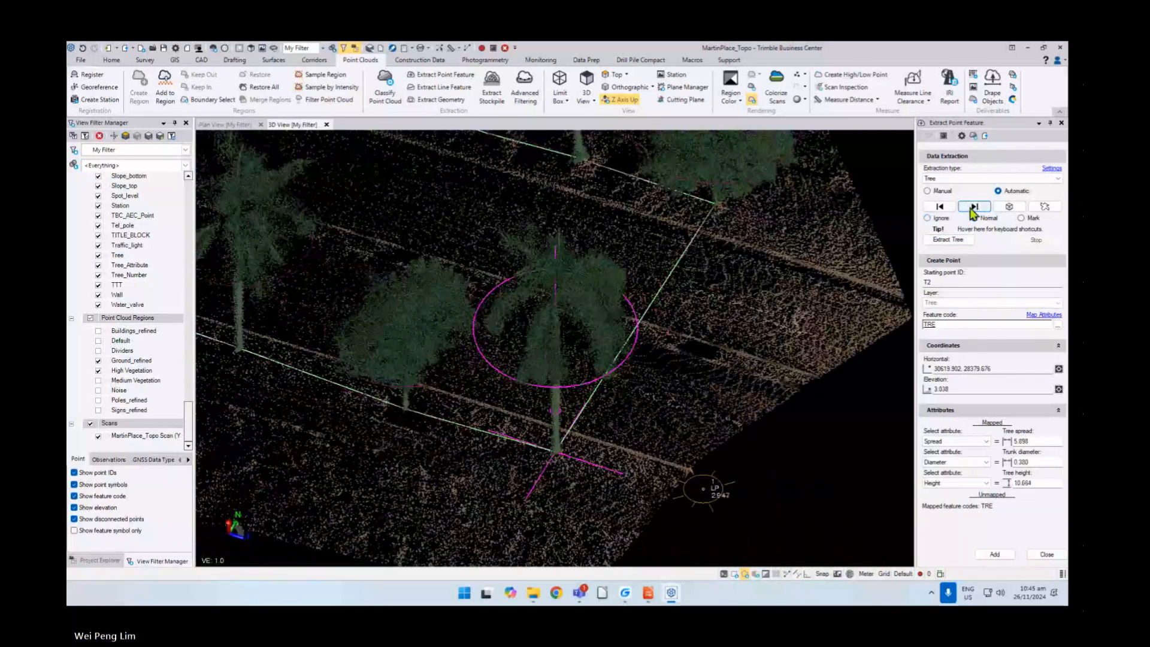
{"action": "left_click", "coordinate": [974, 207]}
{"action": "left_click", "coordinate": [975, 207]}
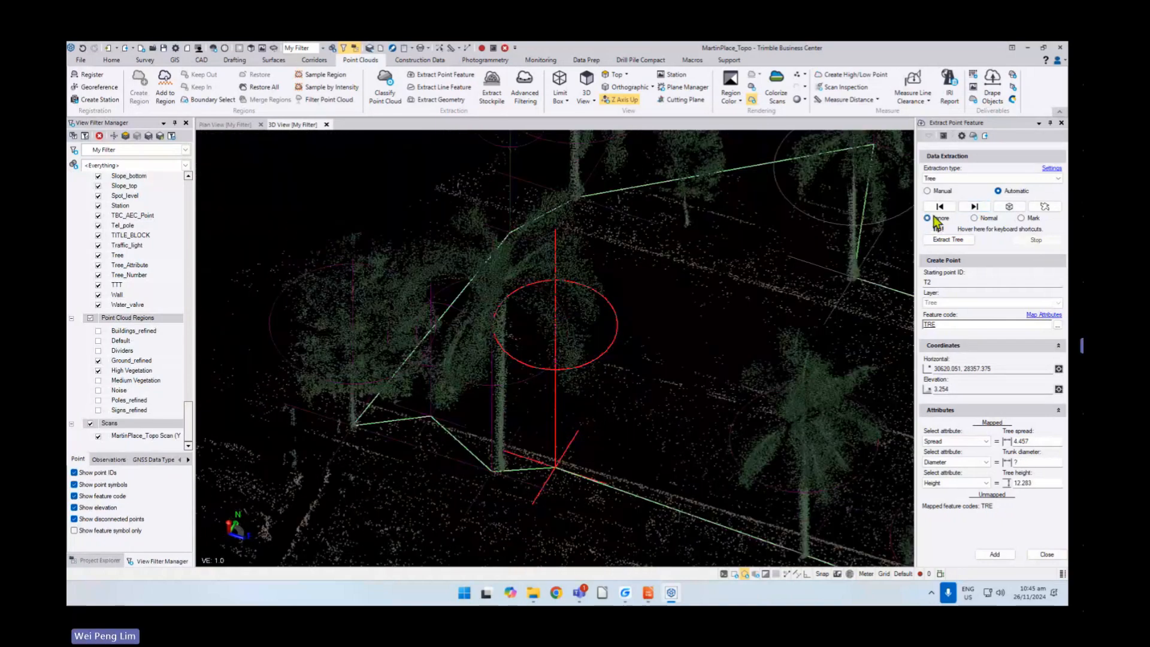
{"action": "left_click", "coordinate": [974, 208]}
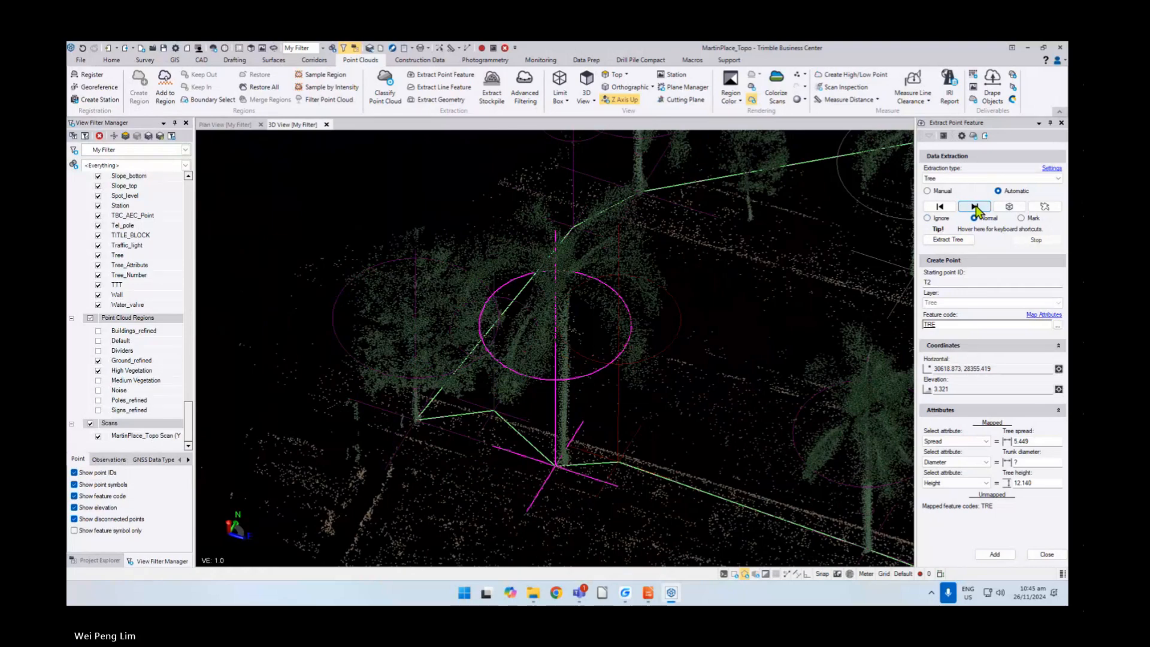
- Ignore the false detections near the western end of both rows, keeping the leafy end tree as Normal
{"action": "left_click", "coordinate": [975, 208]}
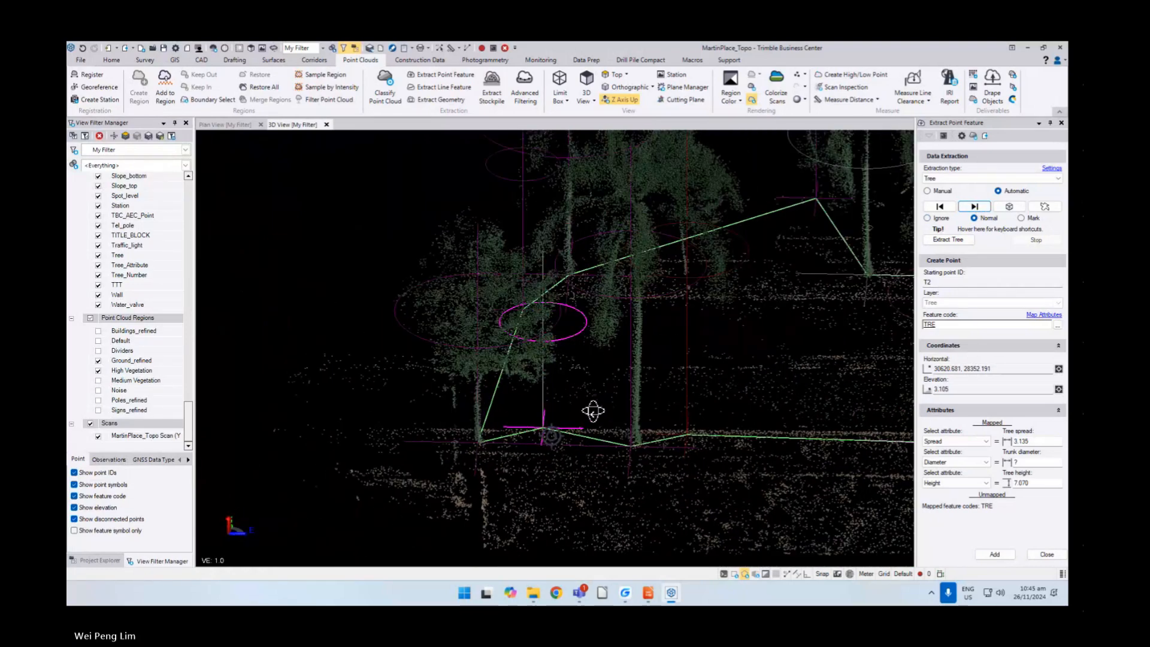
{"action": "left_click", "coordinate": [974, 207]}
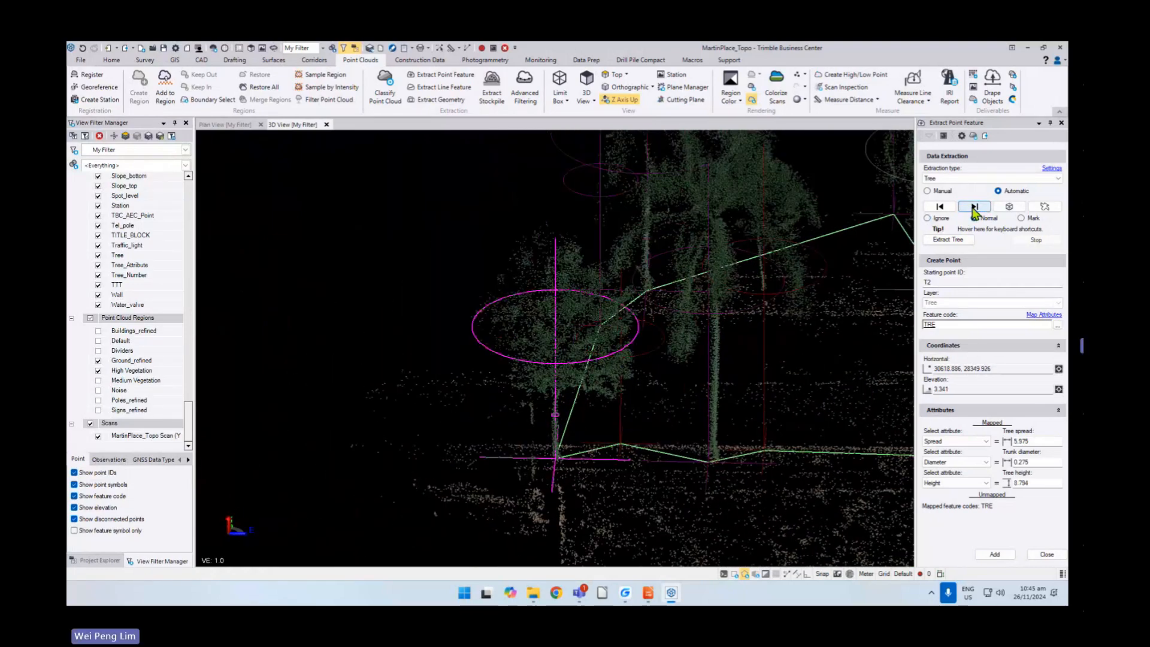
{"action": "left_click", "coordinate": [975, 210]}
{"action": "right_click_drag", "start_coordinate": [566, 410], "coordinate": [625, 420]}
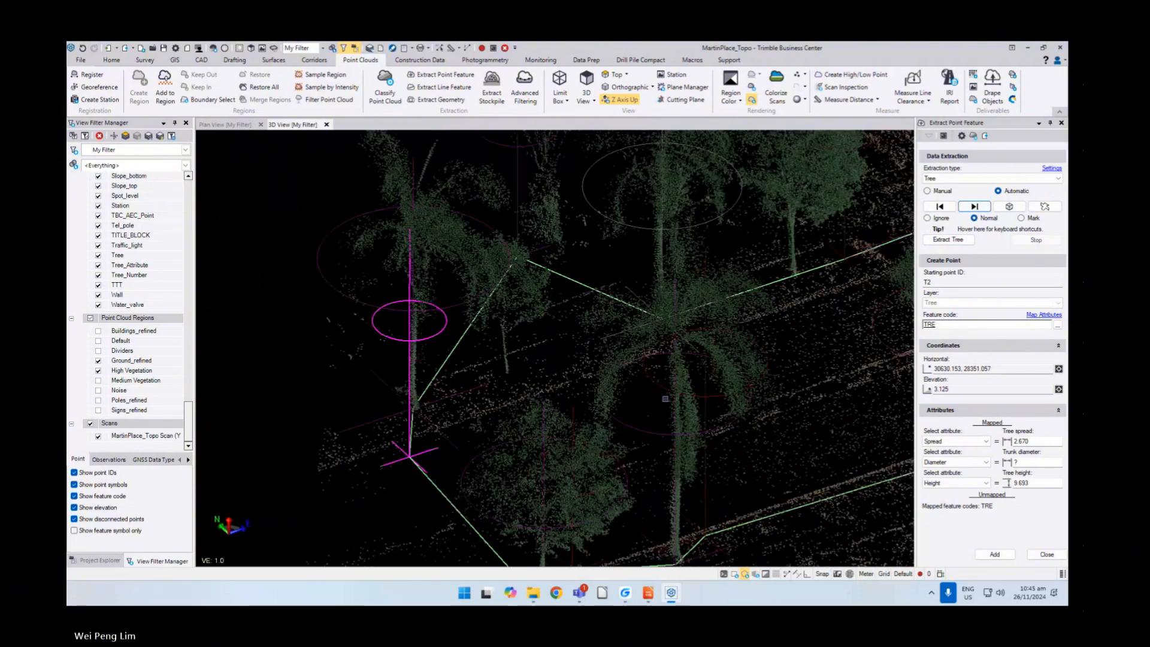
{"action": "left_click", "coordinate": [976, 209]}
- Ignore the false detection north of the marked palm and return to the marked tree
{"action": "left_click", "coordinate": [975, 209]}
{"action": "mouse_move", "coordinate": [572, 390]}
{"action": "right_mouse_down"}
{"action": "mouse_move", "coordinate": [524, 403]}
{"action": "mouse_move", "coordinate": [552, 416]}
{"action": "mouse_move", "coordinate": [582, 352]}
{"action": "right_mouse_up"}
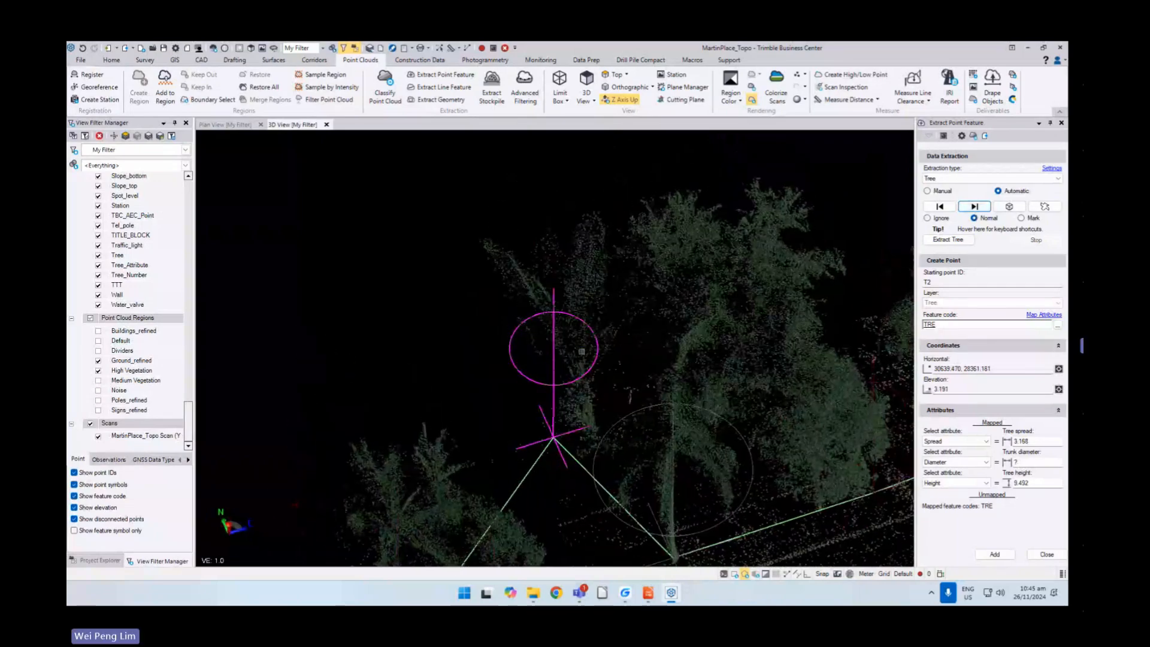
{"action": "left_click", "coordinate": [935, 221]}
{"action": "left_click", "coordinate": [975, 211]}
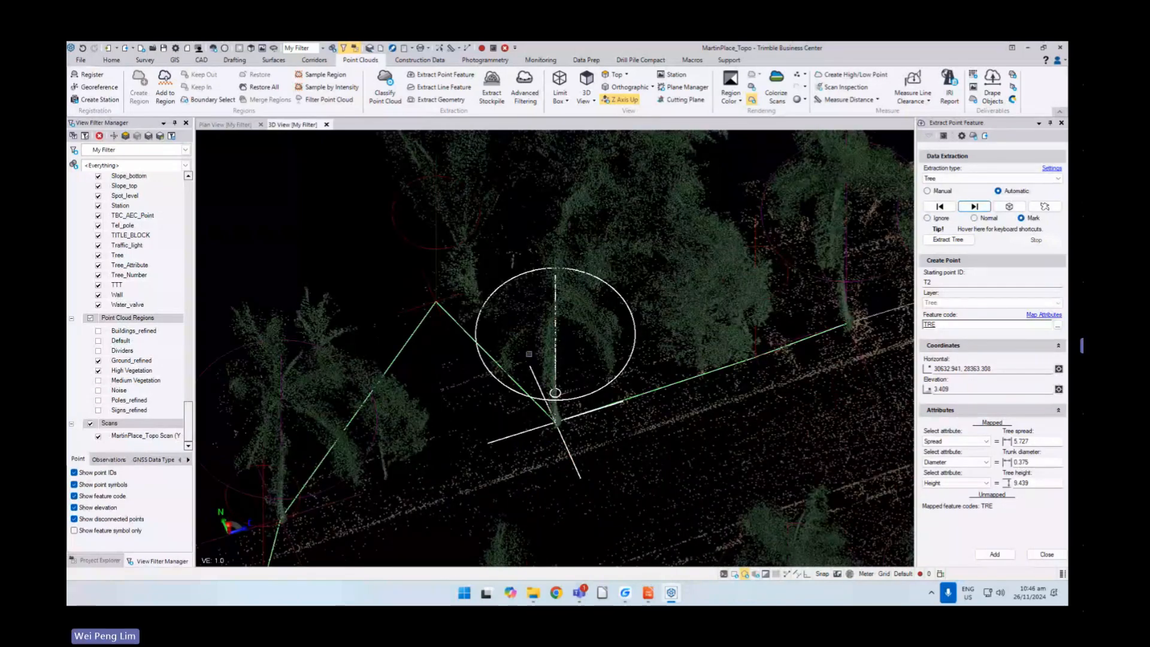
{"action": "right_click_drag", "start_coordinate": [575, 378], "coordinate": [552, 363]}
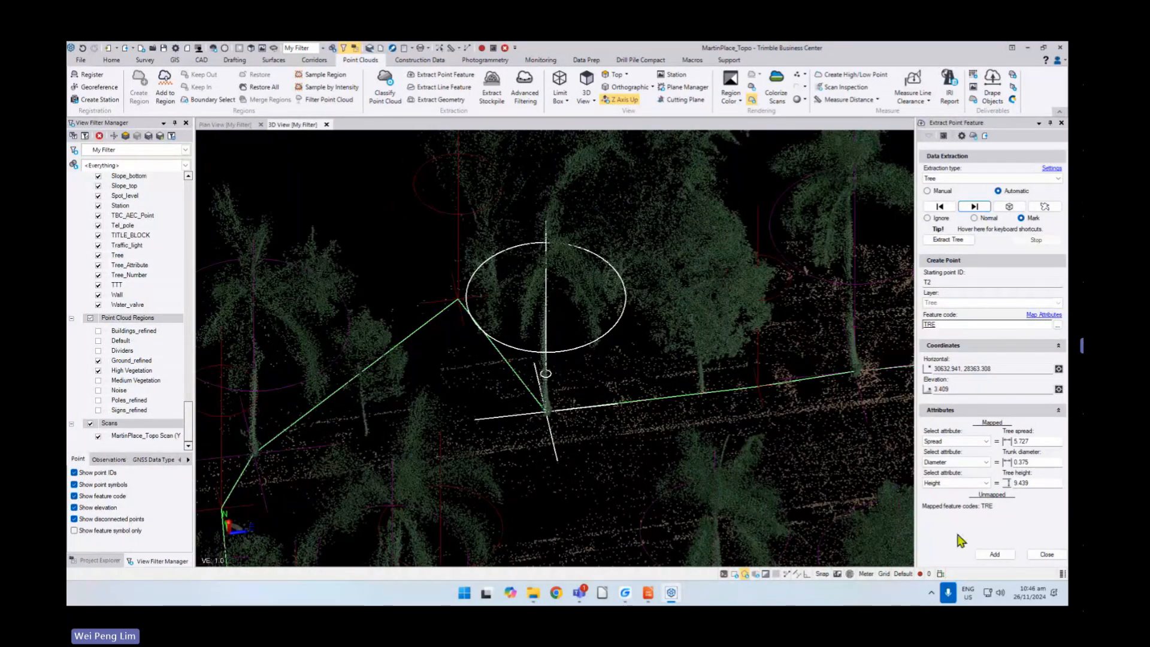
- Add the accepted tree detections as TRE points, finish the extraction, and restore the full point cloud
{"action": "left_click", "coordinate": [994, 553]}
{"action": "left_click", "coordinate": [623, 333]}
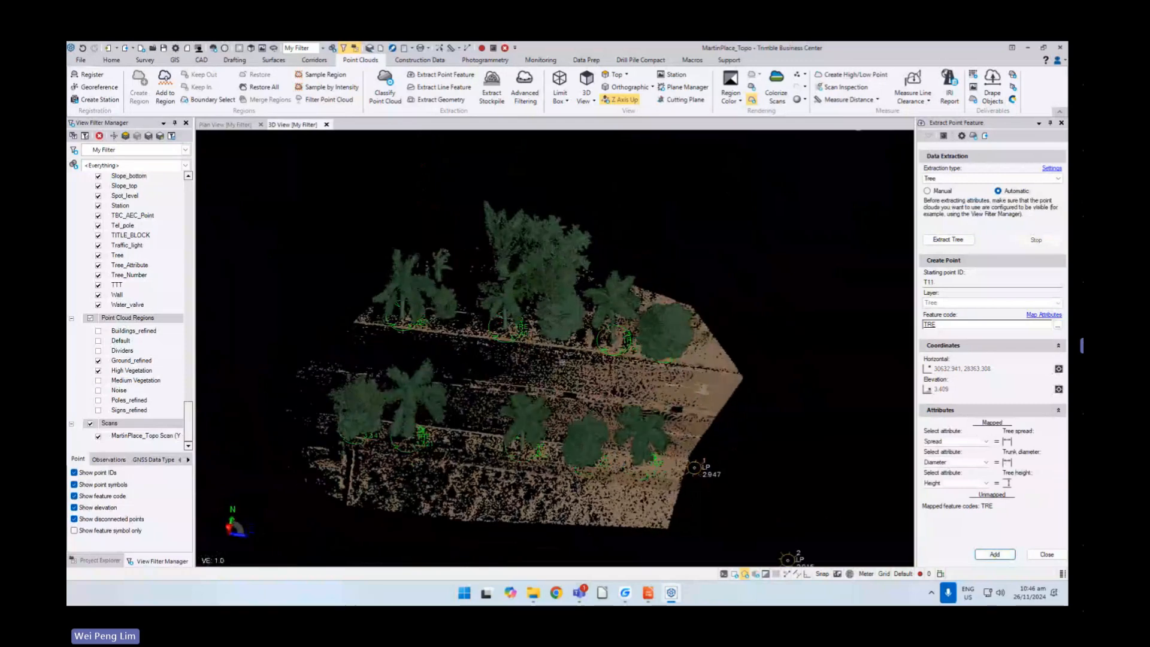
{"action": "left_click", "coordinate": [1043, 553]}
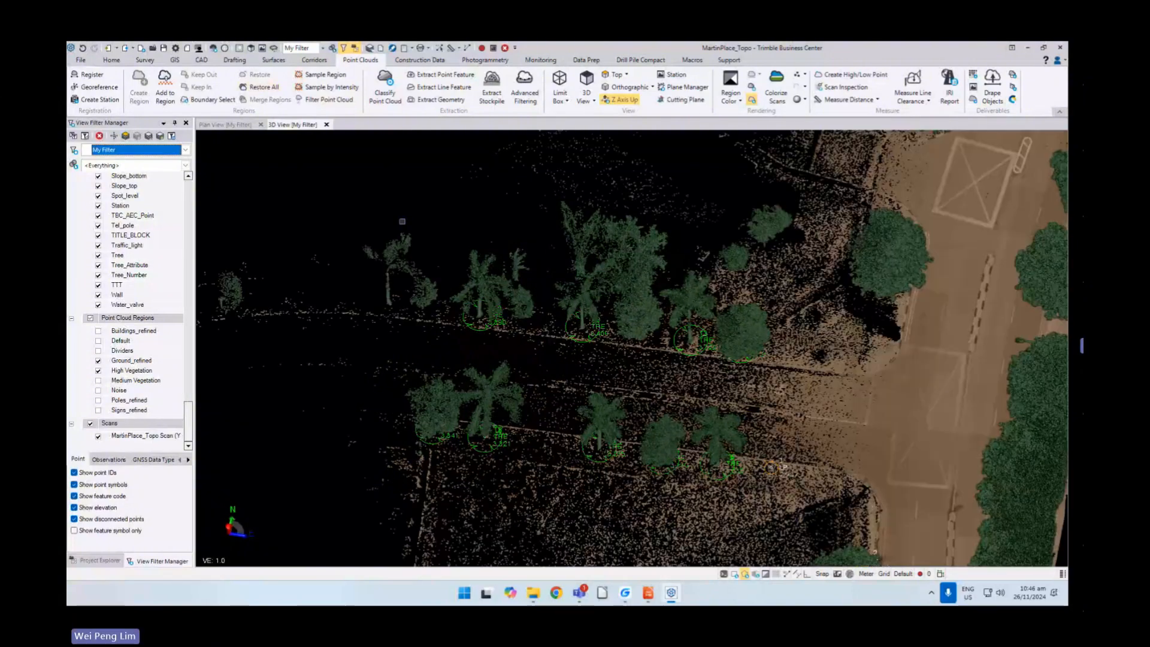
- Hide the High Vegetation point cloud region in the 3D view
{"action": "right_click_drag", "start_coordinate": [708, 397], "coordinate": [755, 433]}
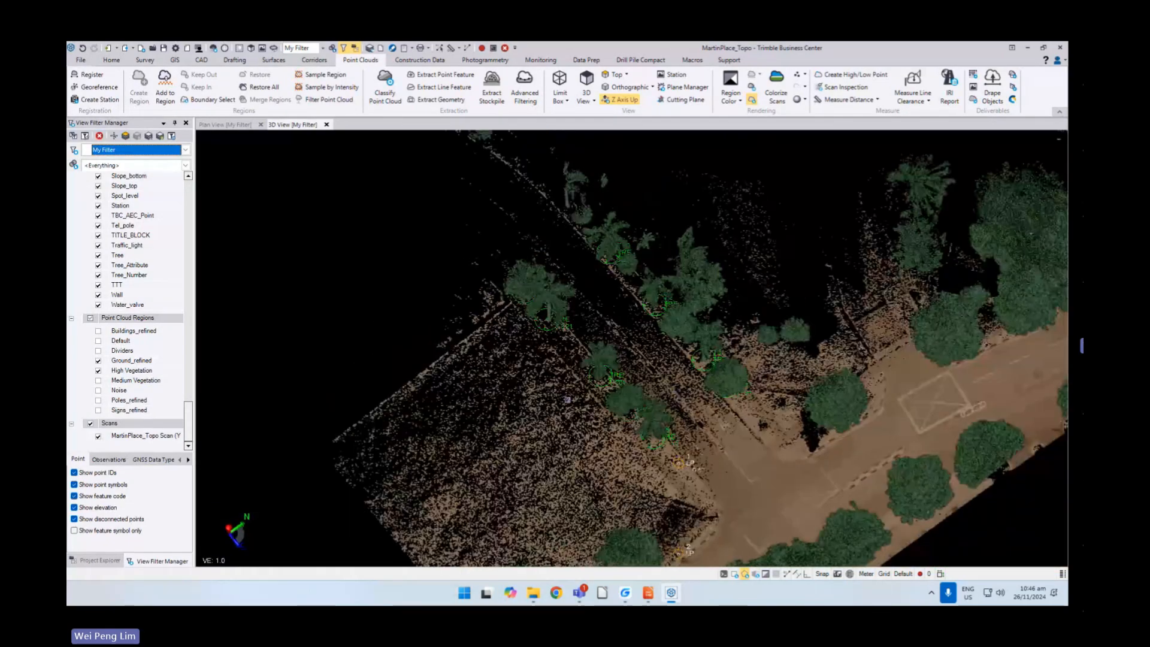
{"action": "middle_click_drag", "start_coordinate": [756, 432], "coordinate": [624, 342]}
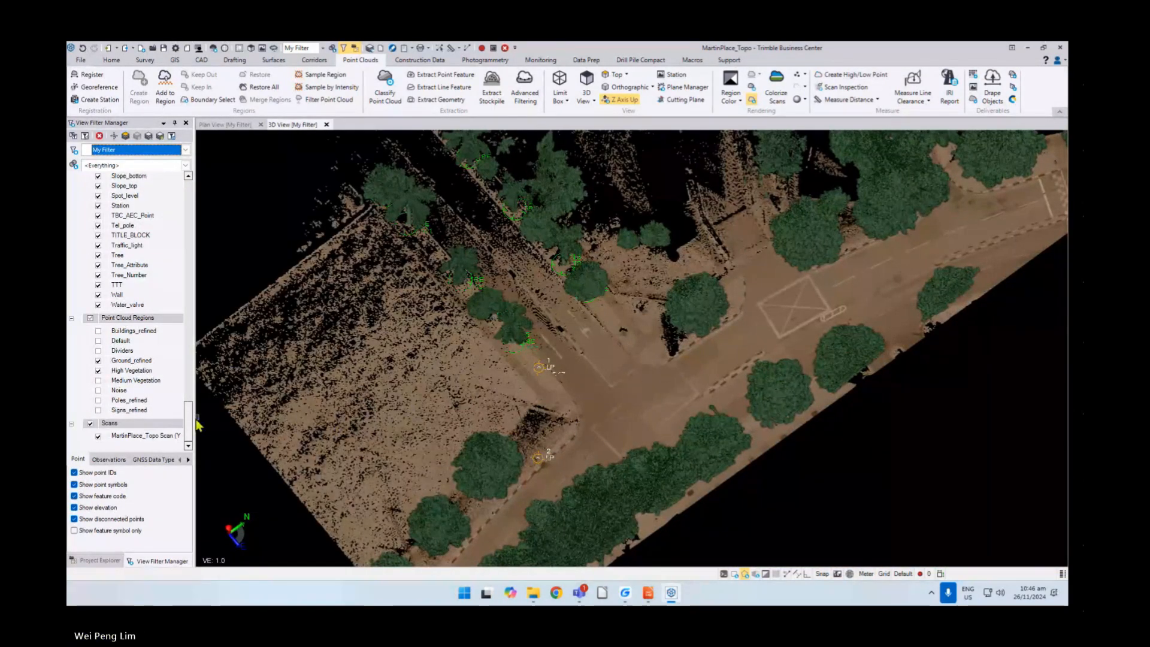
{"action": "left_click", "coordinate": [99, 370]}
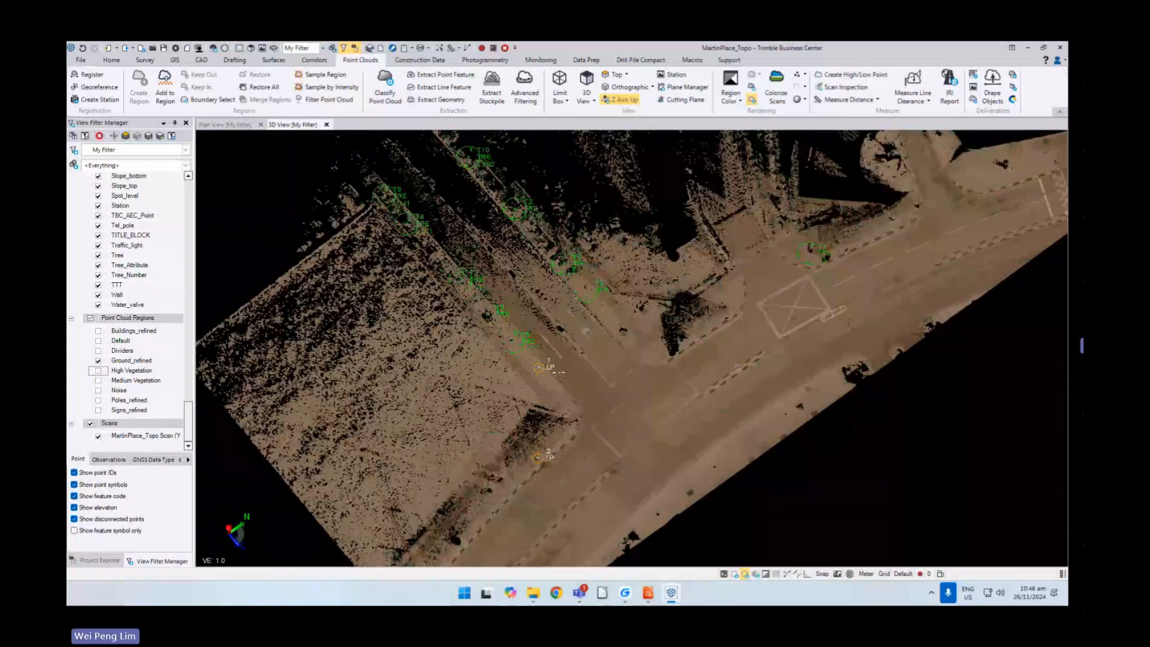
- Start a new linestring on the Kerb layer, with line style and color By Layer
{"action": "middle_click_drag", "start_coordinate": [683, 367], "coordinate": [723, 245]}
{"action": "scroll", "coordinate": [599, 380], "scroll_direction": "up", "scroll_amount": 3}
{"action": "mouse_move", "coordinate": [599, 380]}
{"action": "middle_mouse_down"}
{"action": "mouse_move", "coordinate": [568, 329]}
{"action": "mouse_move", "coordinate": [605, 354]}
{"action": "mouse_move", "coordinate": [625, 349]}
{"action": "middle_mouse_up"}
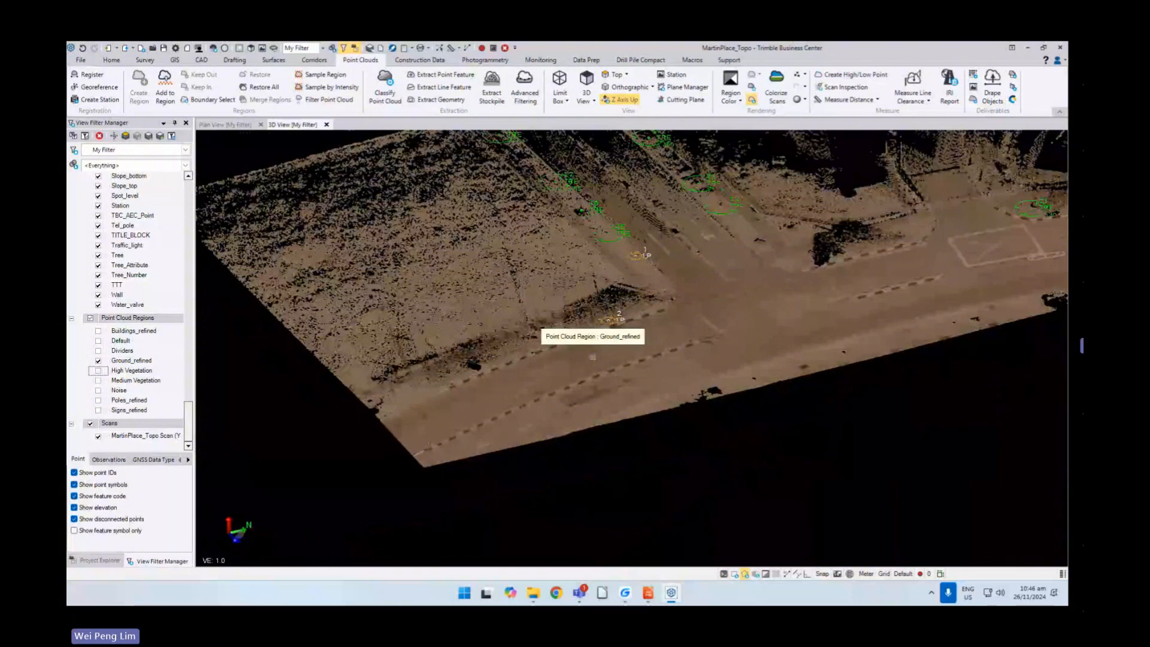
{"action": "middle_click_drag", "start_coordinate": [559, 357], "coordinate": [546, 359]}
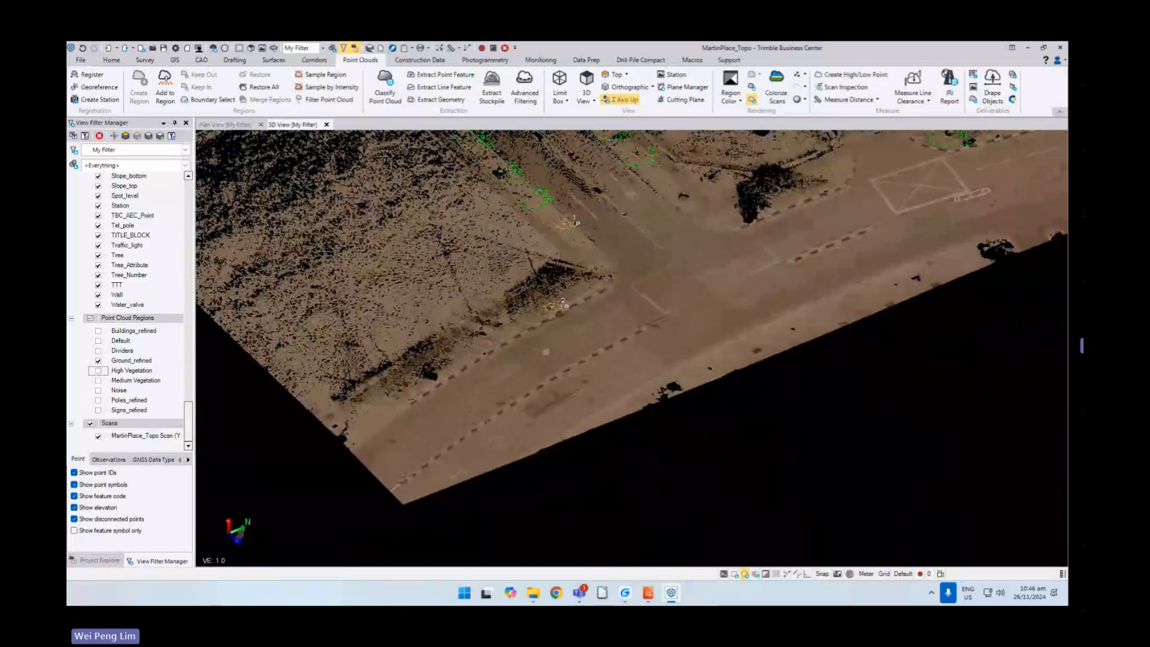
{"action": "left_click", "coordinate": [201, 60]}
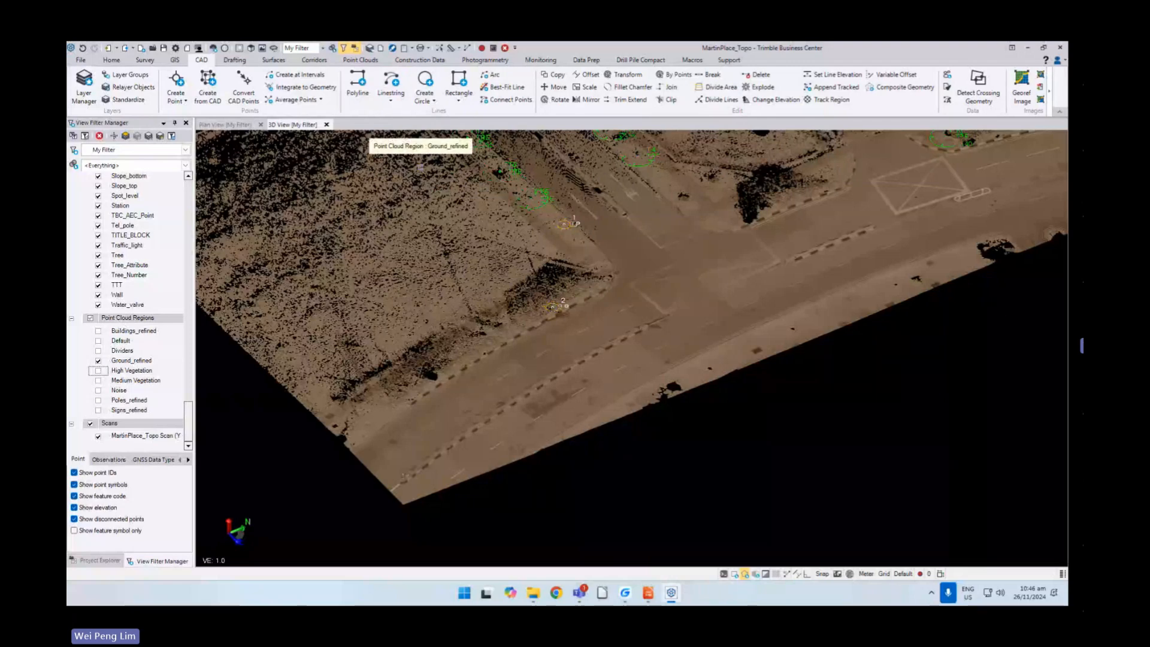
{"action": "left_click", "coordinate": [392, 84]}
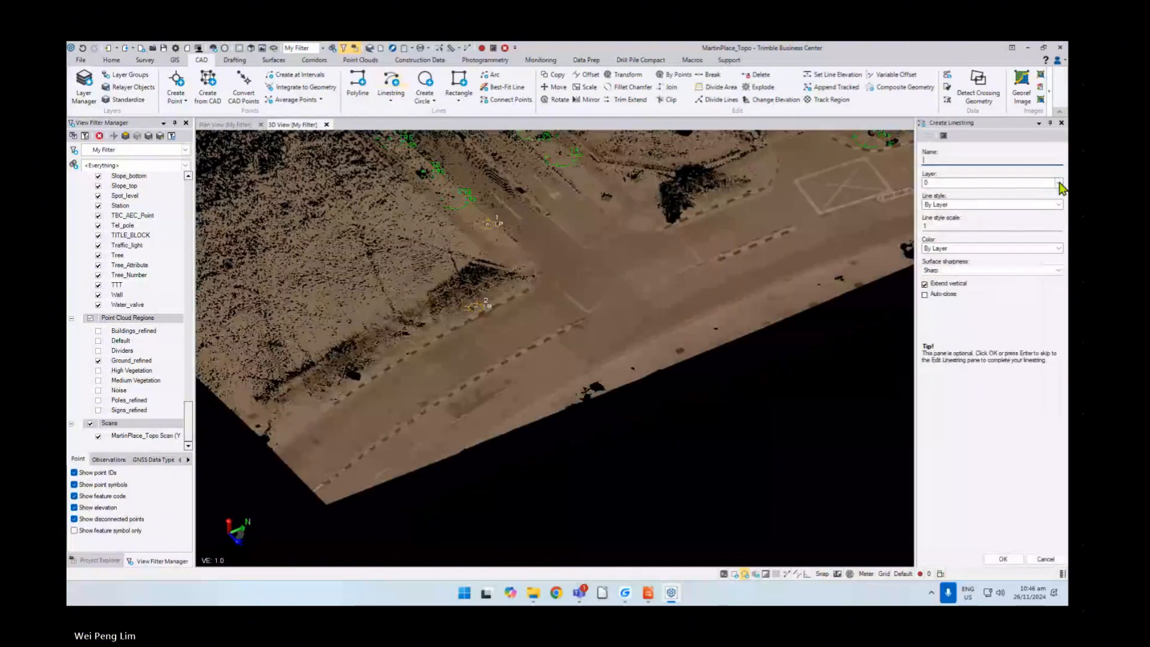
{"action": "left_click", "coordinate": [1059, 183]}
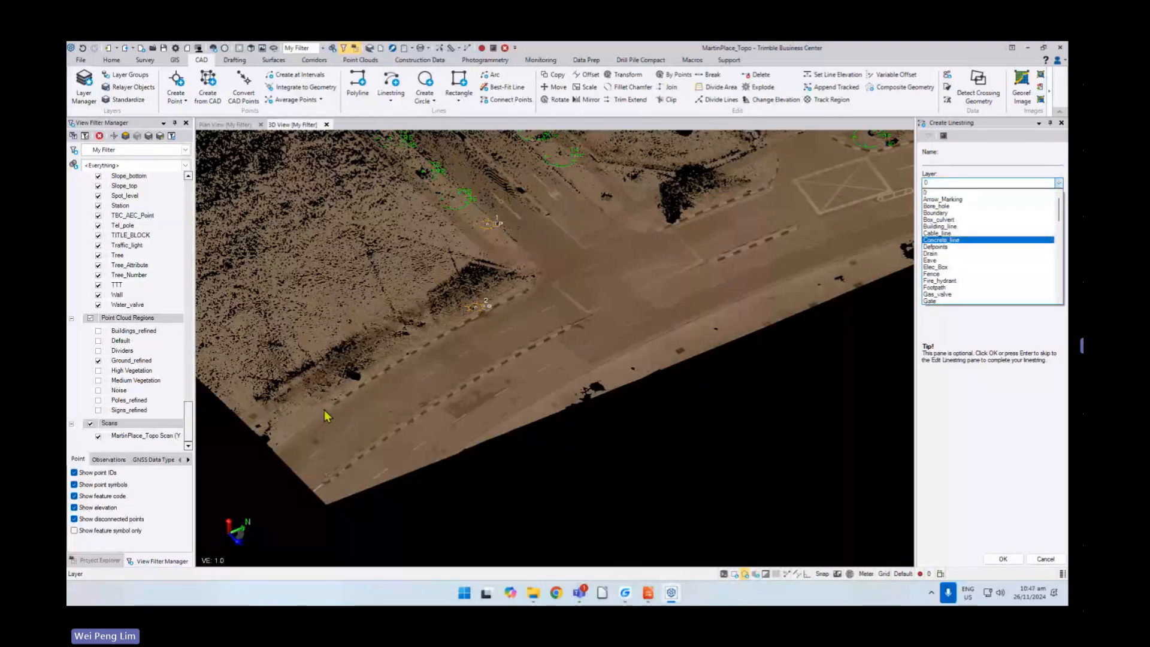
{"action": "scroll", "coordinate": [999, 276], "scroll_direction": "down", "scroll_amount": 3}
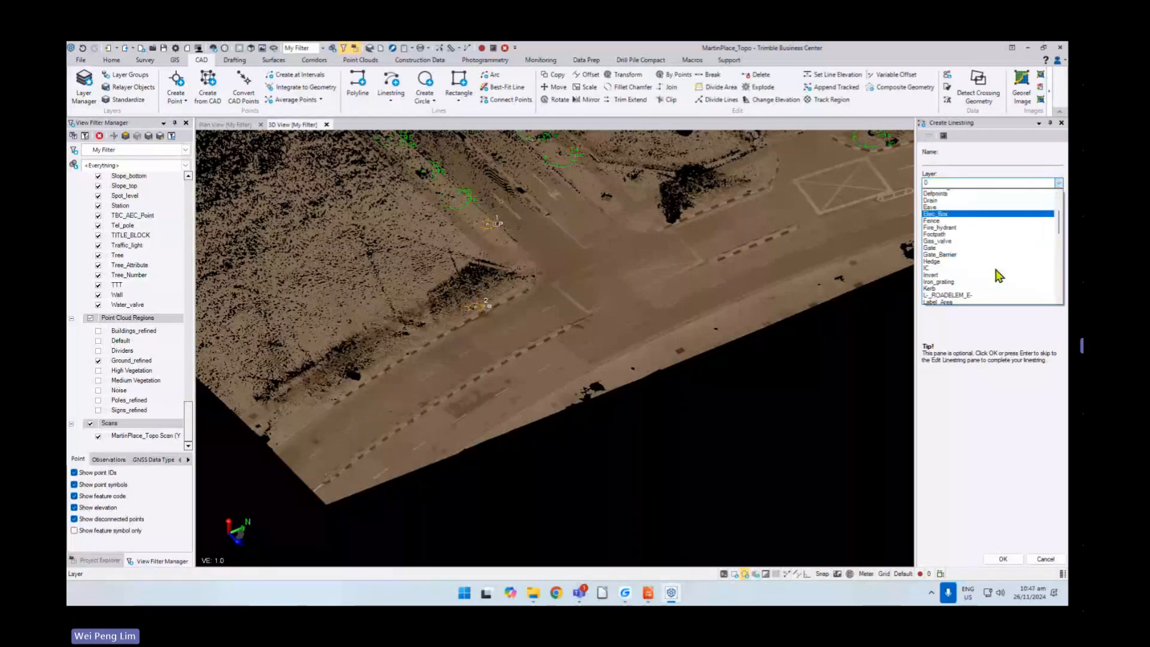
{"action": "scroll", "coordinate": [999, 276], "scroll_direction": "down", "scroll_amount": 5}
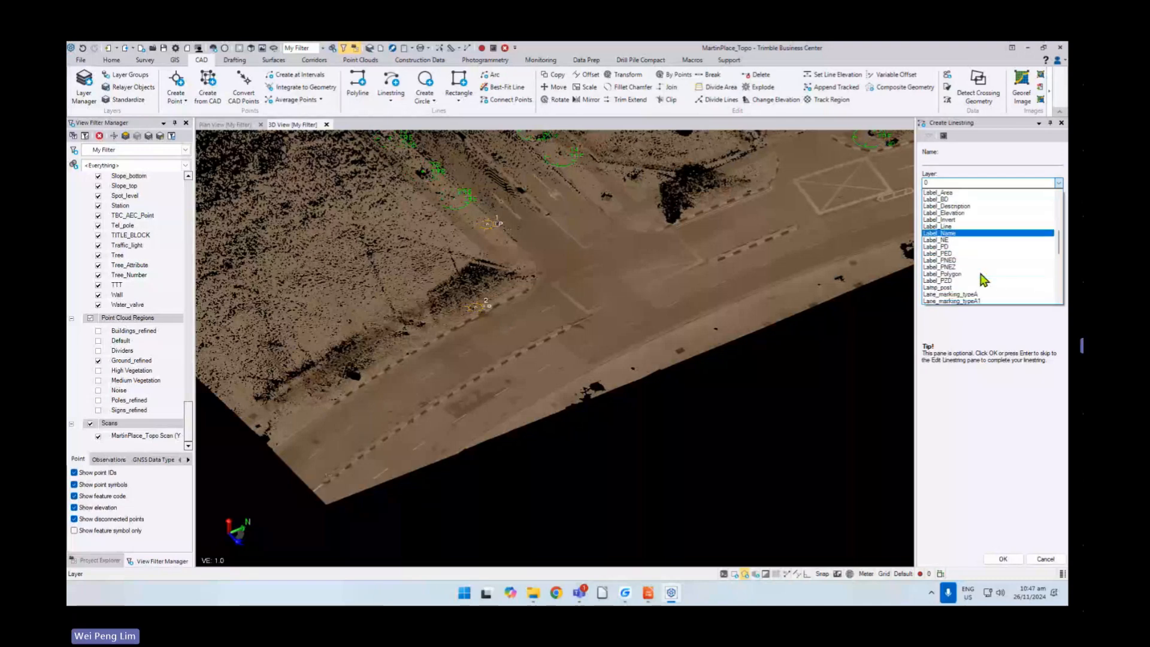
{"action": "scroll", "coordinate": [984, 280], "scroll_direction": "down", "scroll_amount": 6}
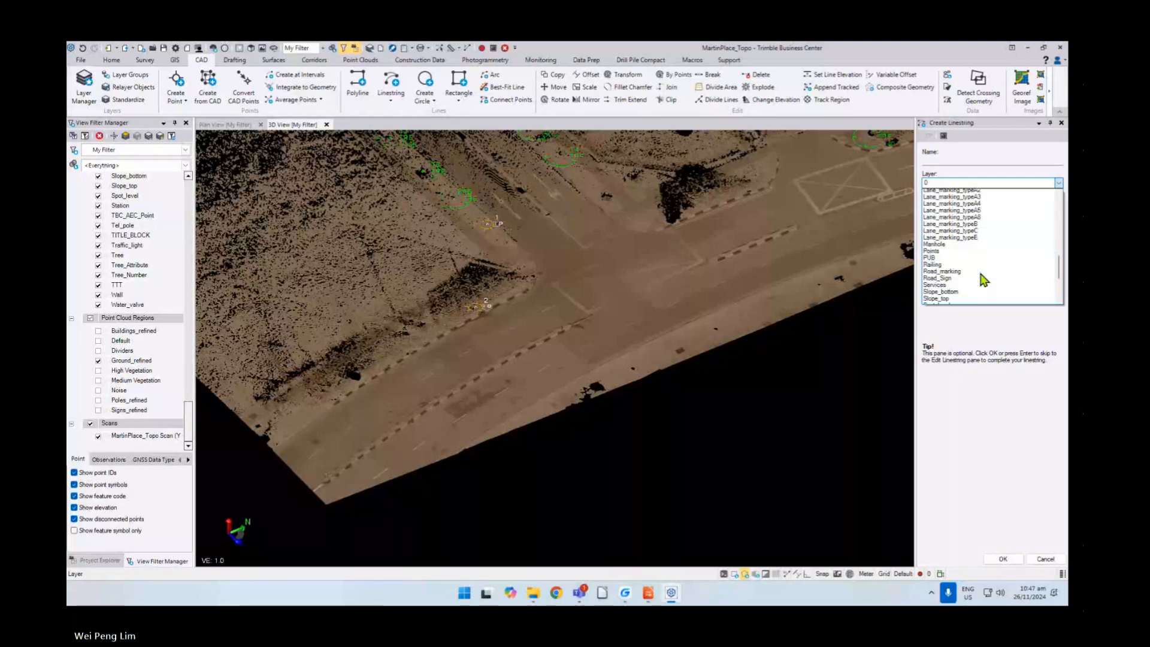
{"action": "left_click_drag", "start_coordinate": [1063, 275], "coordinate": [1054, 239]}
{"action": "left_click", "coordinate": [929, 233]}
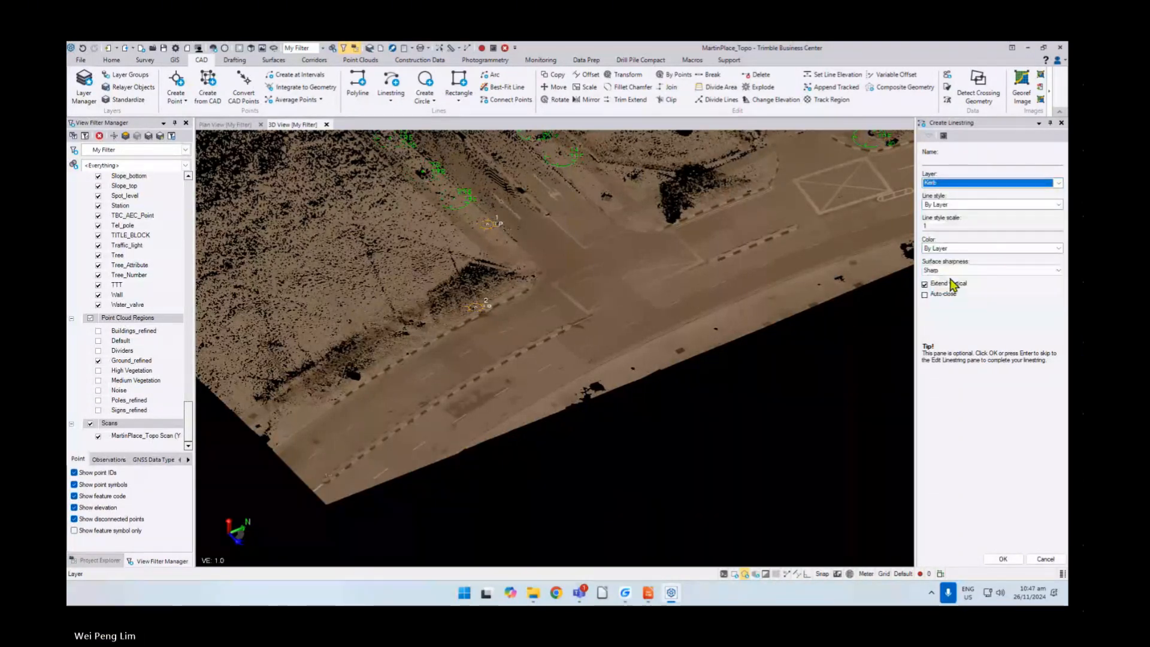
{"action": "left_click", "coordinate": [1004, 561]}
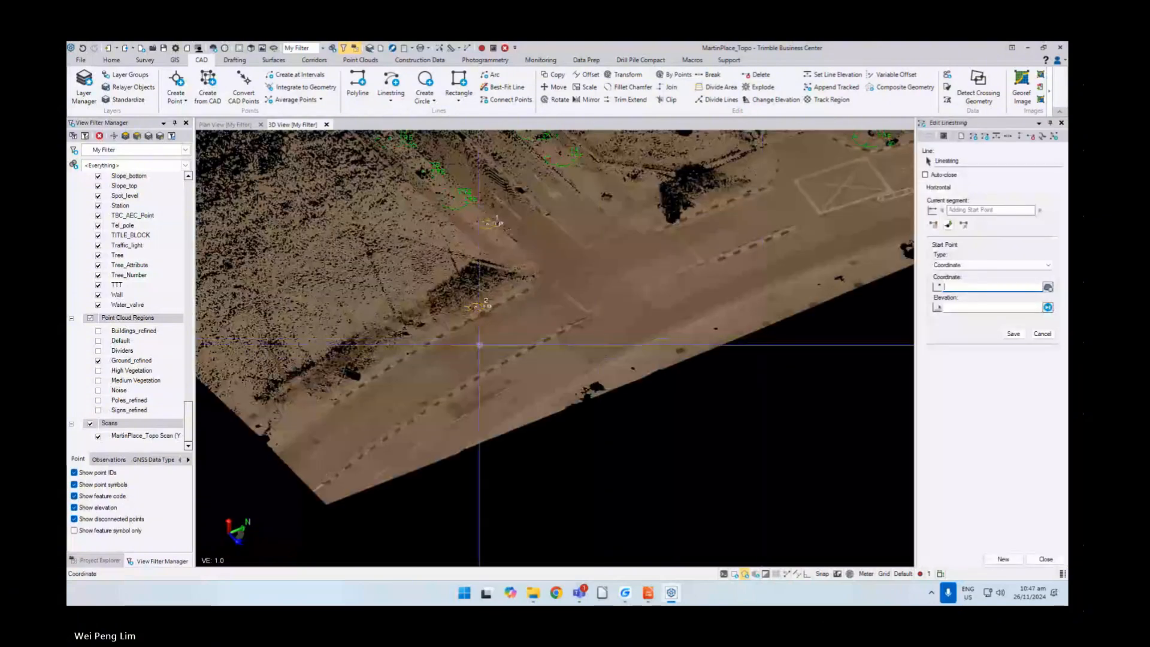
- Set the point cloud smart picking type to Gutter for tracing the kerb at the road's cropped southern end
{"action": "middle_click_drag", "start_coordinate": [480, 345], "coordinate": [699, 296]}
{"action": "scroll", "coordinate": [563, 369], "scroll_direction": "up", "scroll_amount": 5}
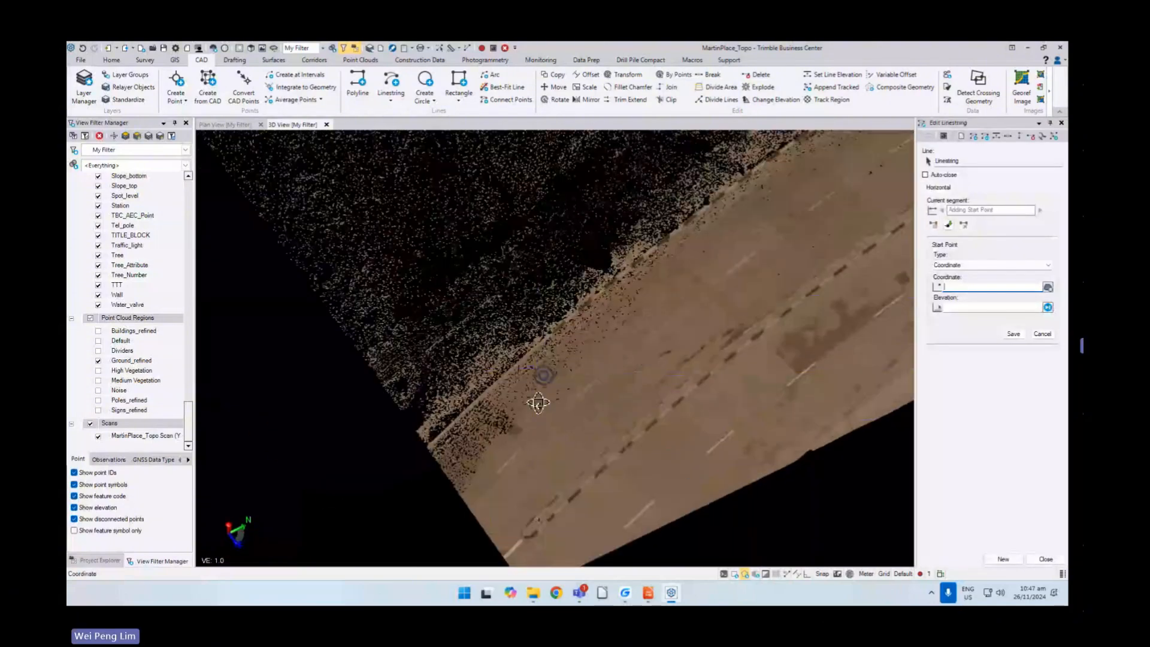
{"action": "scroll", "coordinate": [533, 456], "scroll_direction": "up", "scroll_amount": 2}
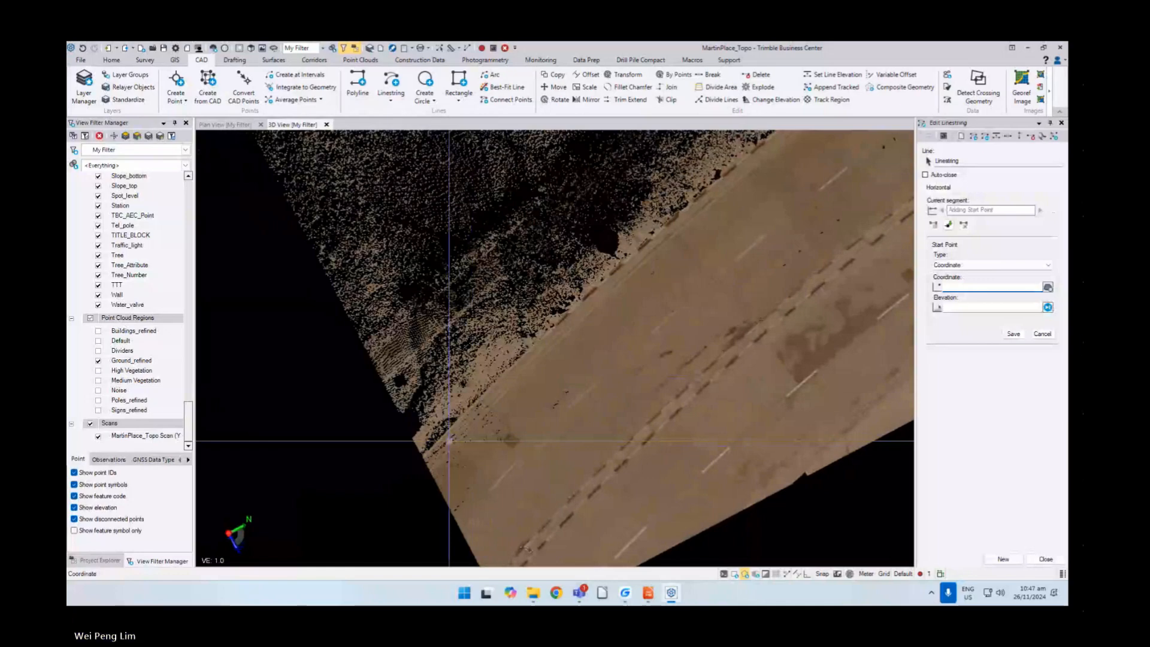
{"action": "right_click_drag", "start_coordinate": [510, 407], "coordinate": [519, 306]}
{"action": "scroll", "coordinate": [513, 337], "scroll_direction": "up", "scroll_amount": 5}
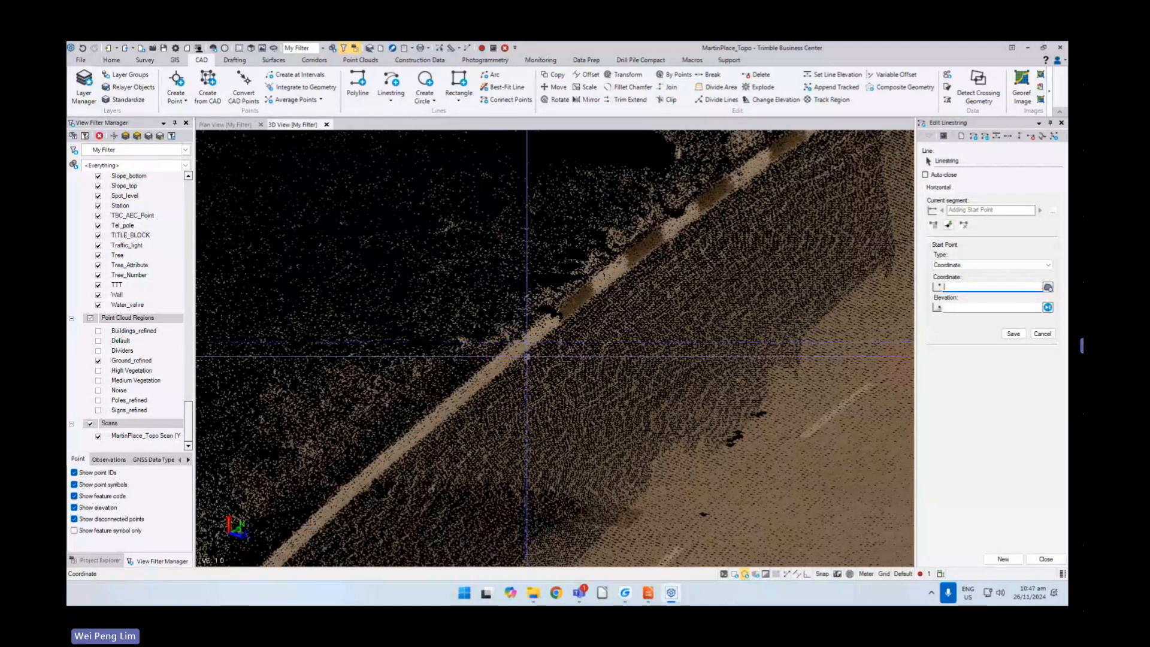
{"action": "scroll", "coordinate": [523, 313], "scroll_direction": "down", "scroll_amount": 4}
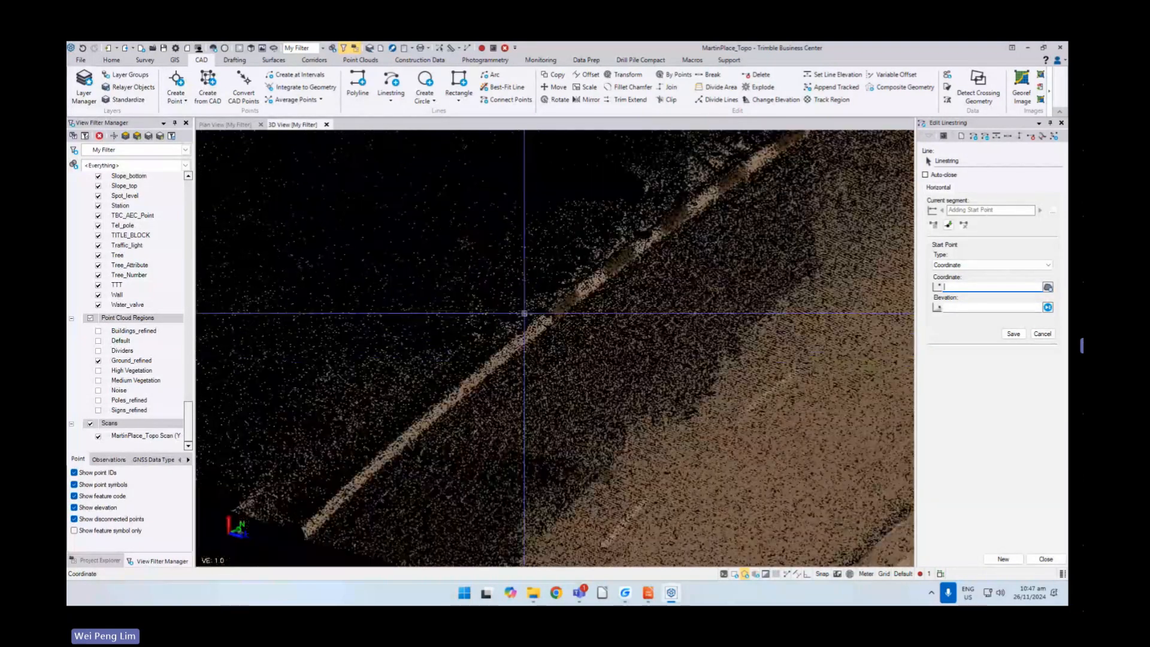
{"action": "scroll", "coordinate": [523, 311], "scroll_direction": "down", "scroll_amount": 2}
{"action": "right_click_drag", "start_coordinate": [575, 289], "coordinate": [539, 375]}
{"action": "middle_click_drag", "start_coordinate": [552, 309], "coordinate": [557, 349]}
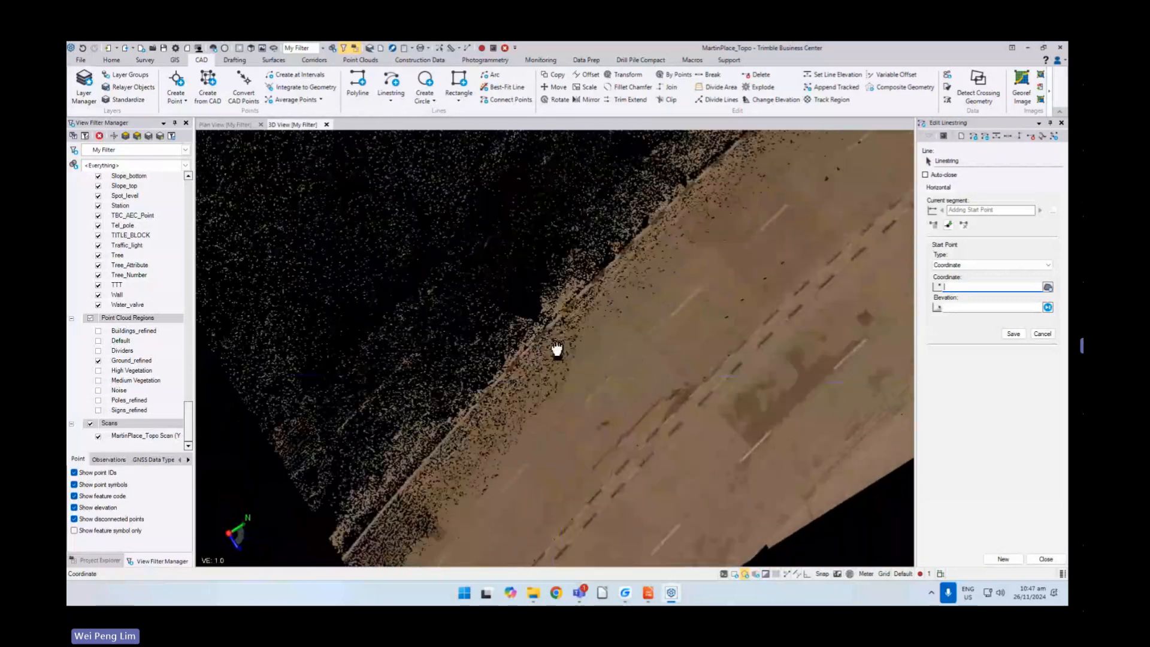
{"action": "left_click", "coordinate": [1048, 287]}
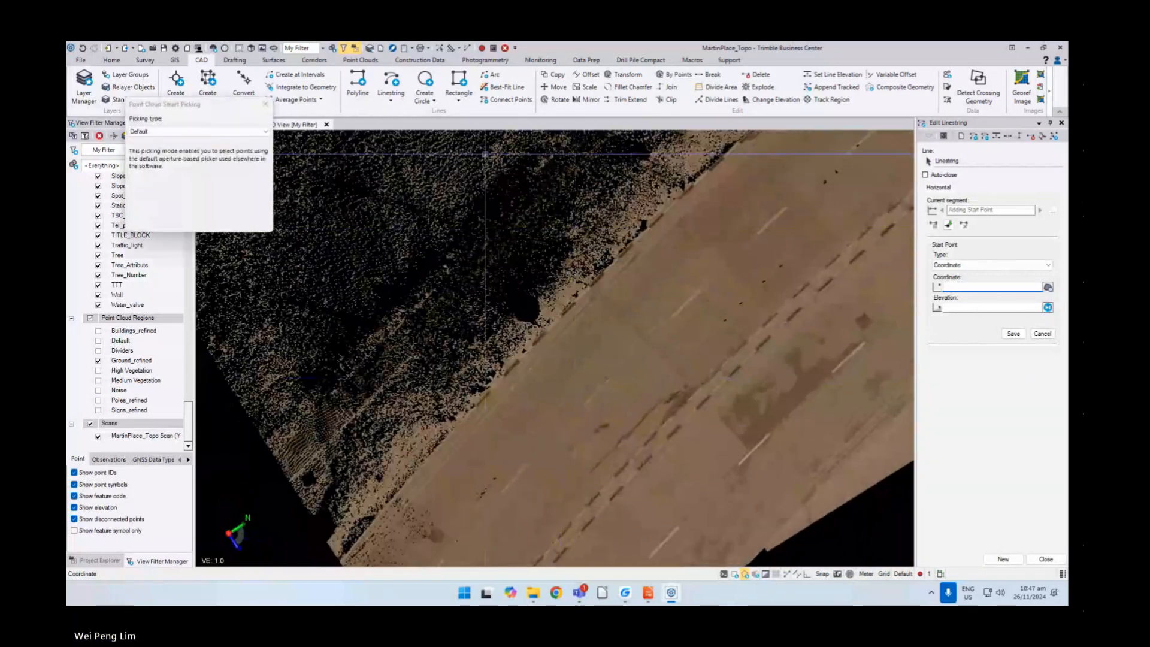
{"action": "left_click", "coordinate": [259, 138]}
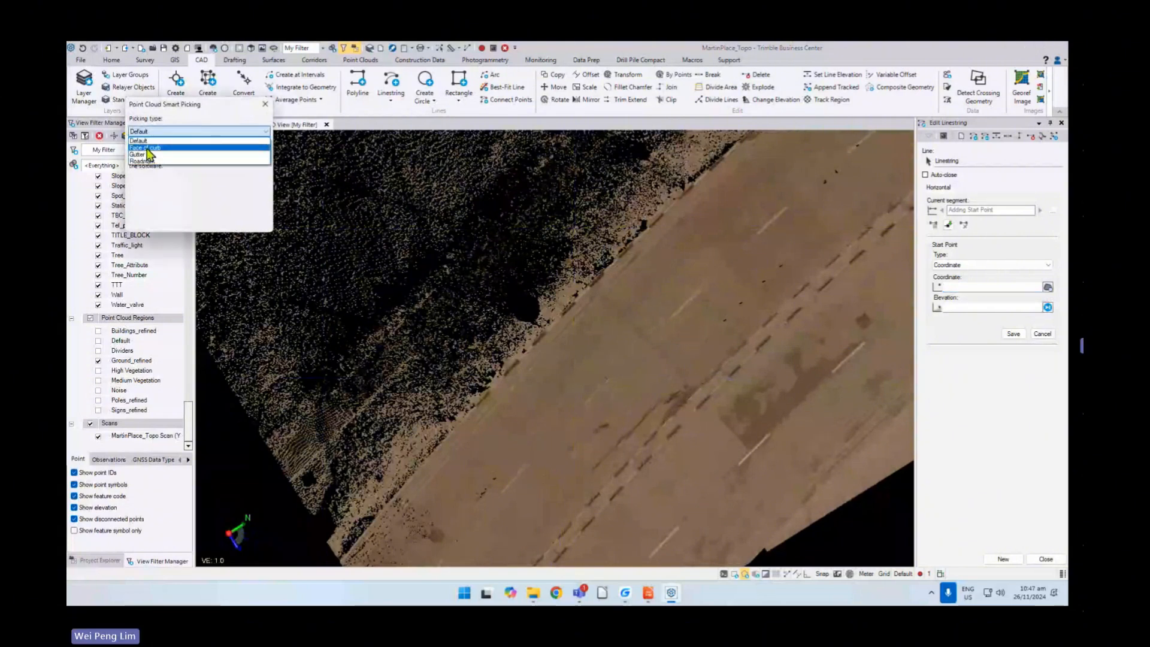
{"action": "left_click", "coordinate": [146, 155]}
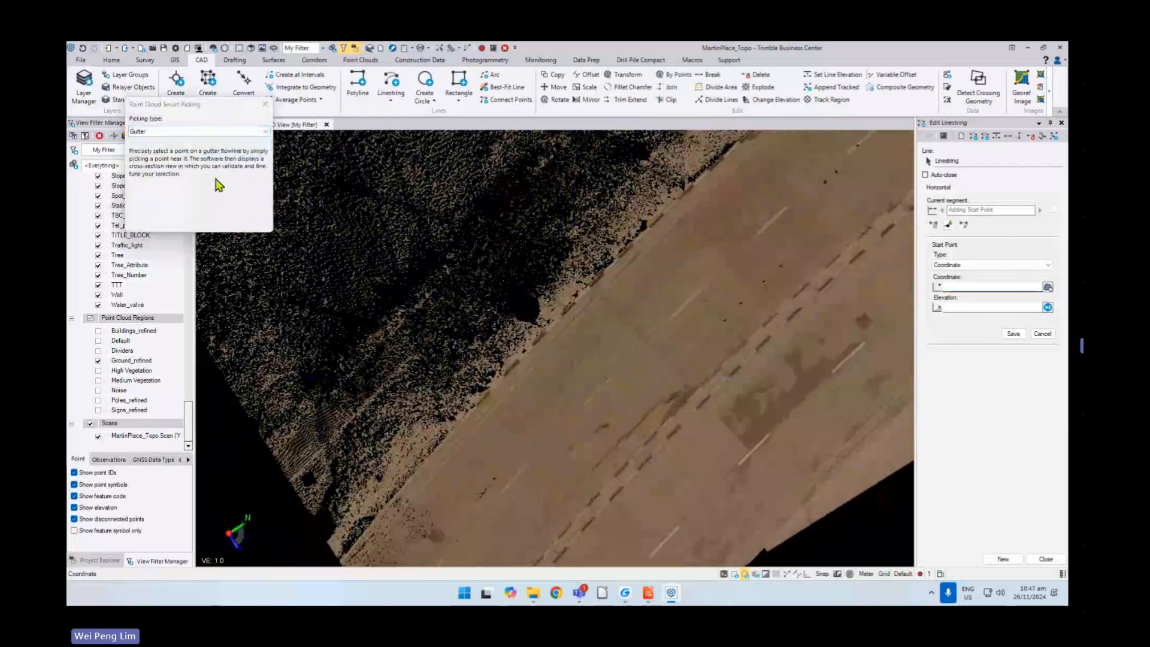
- Place the linestring's start point at the kerb's cropped southern end, refining it to the gutter corner in the cross-section and validating it
{"action": "scroll", "coordinate": [574, 374], "scroll_direction": "up", "scroll_amount": 3}
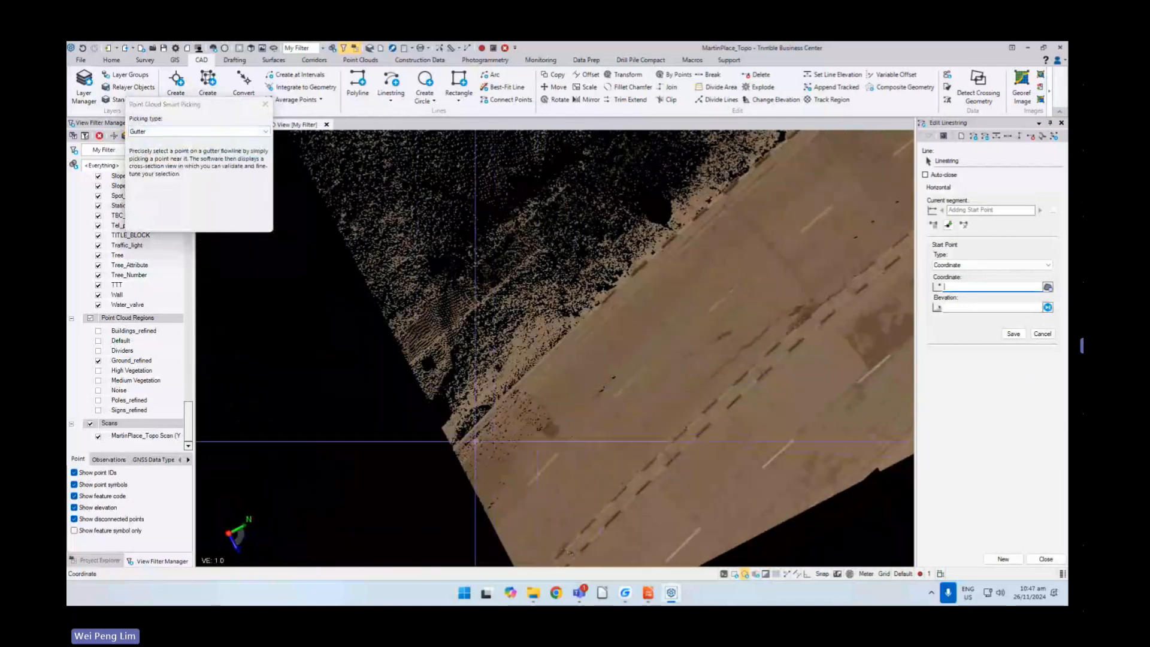
{"action": "left_click", "coordinate": [465, 437]}
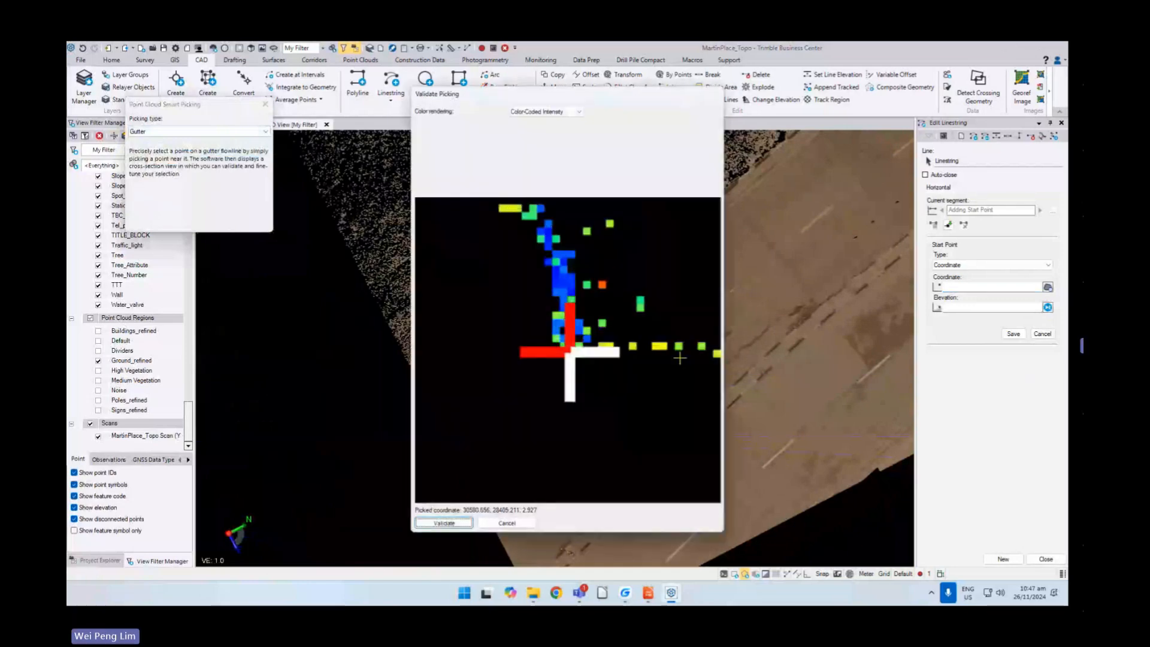
{"action": "left_click", "coordinate": [572, 346]}
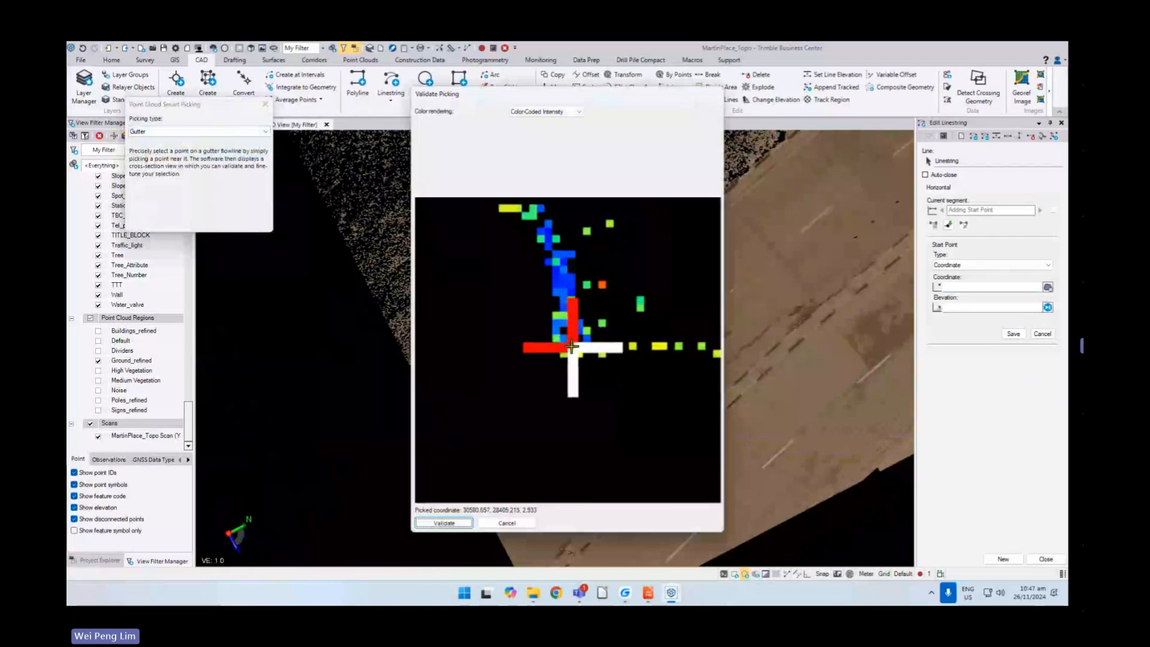
{"action": "left_click", "coordinate": [576, 347]}
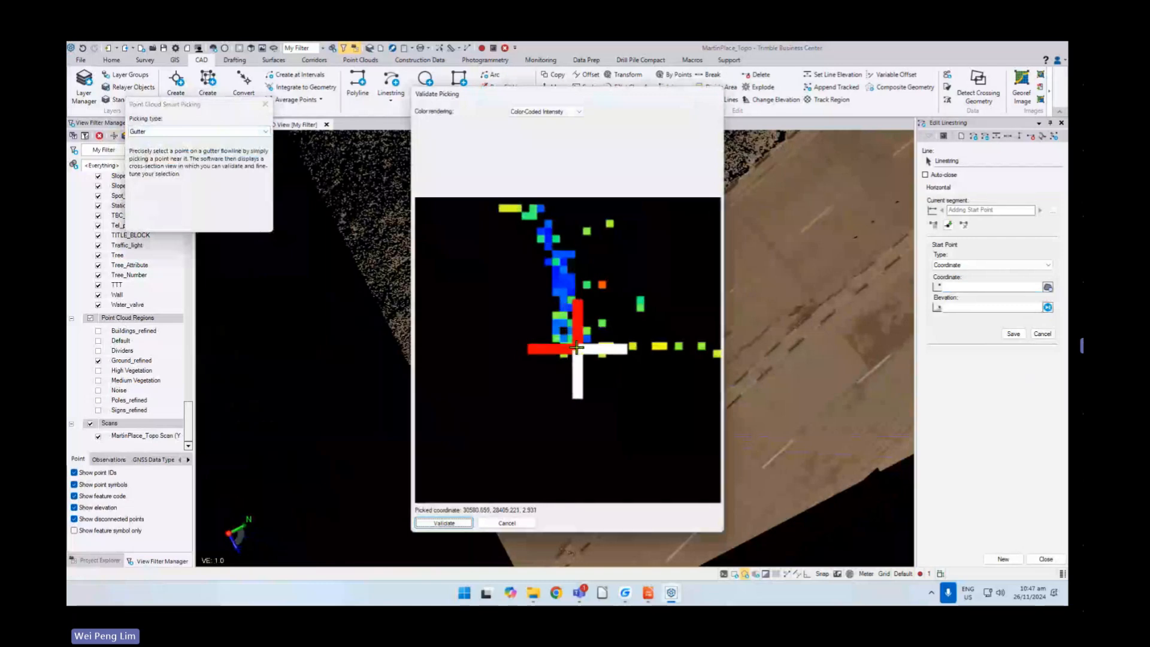
{"action": "left_click", "coordinate": [444, 523]}
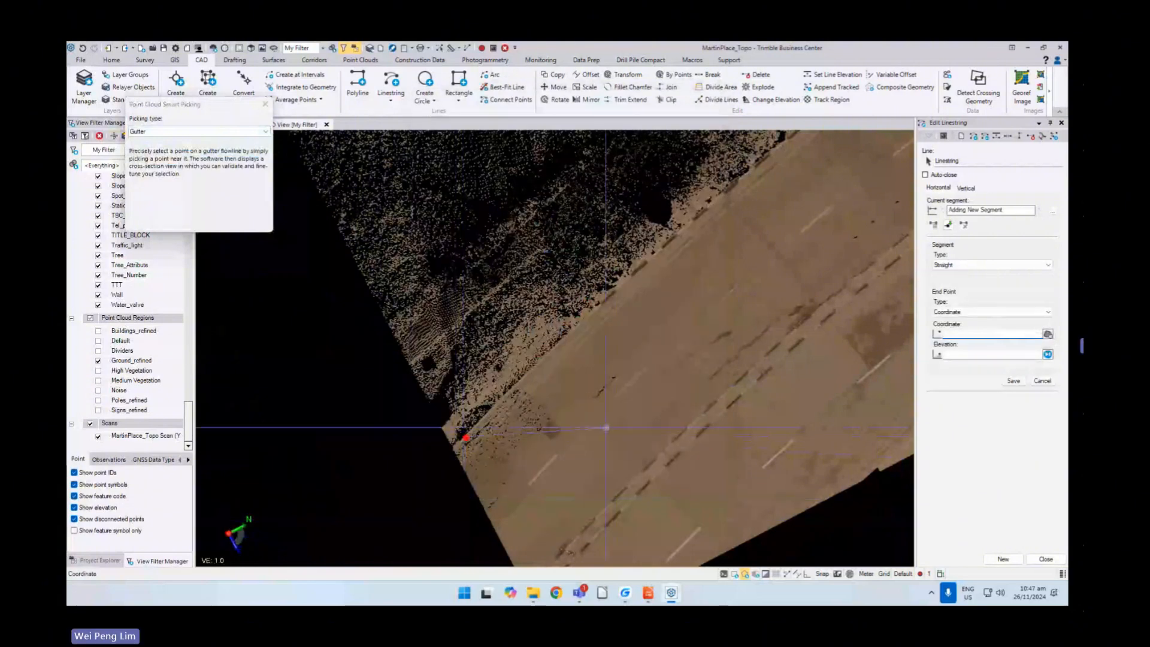
- Add three straight segments northward along the gutter, validating each picked end point
{"action": "left_click", "coordinate": [574, 327]}
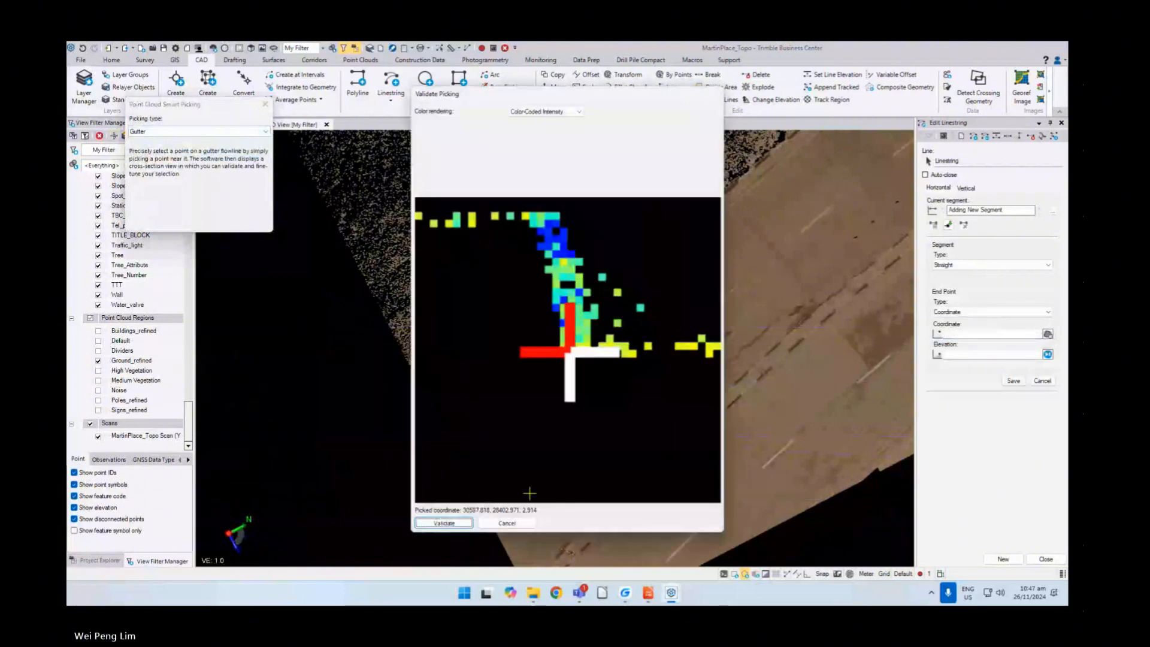
{"action": "left_click", "coordinate": [450, 523]}
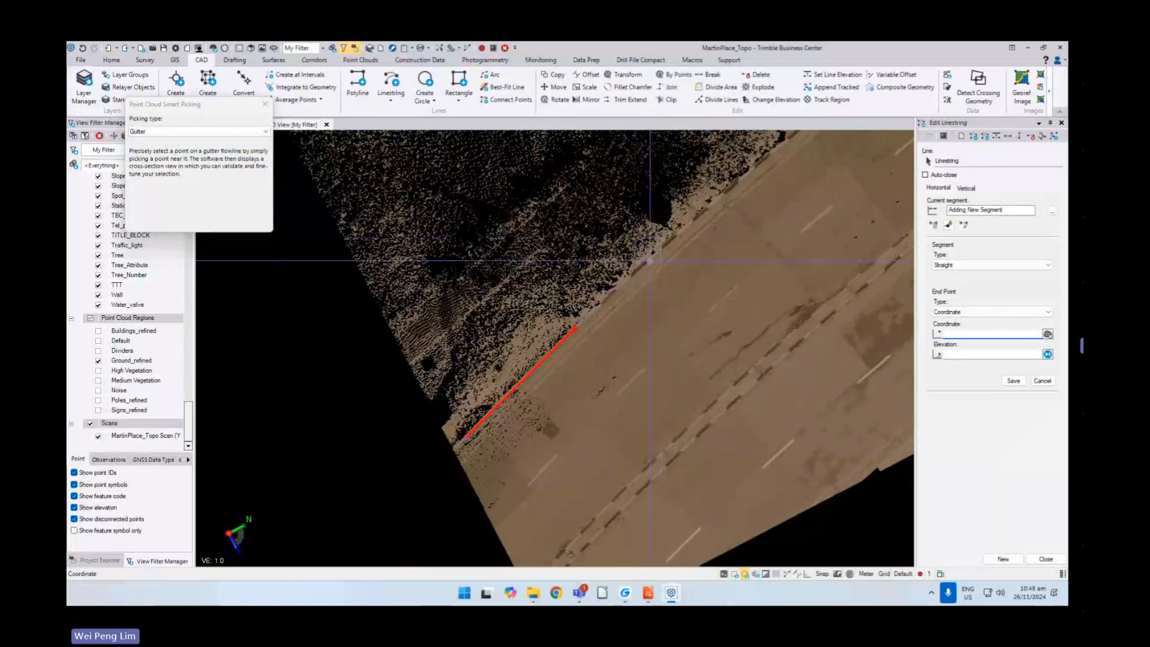
{"action": "left_click", "coordinate": [650, 261]}
{"action": "key", "text": "Return"}
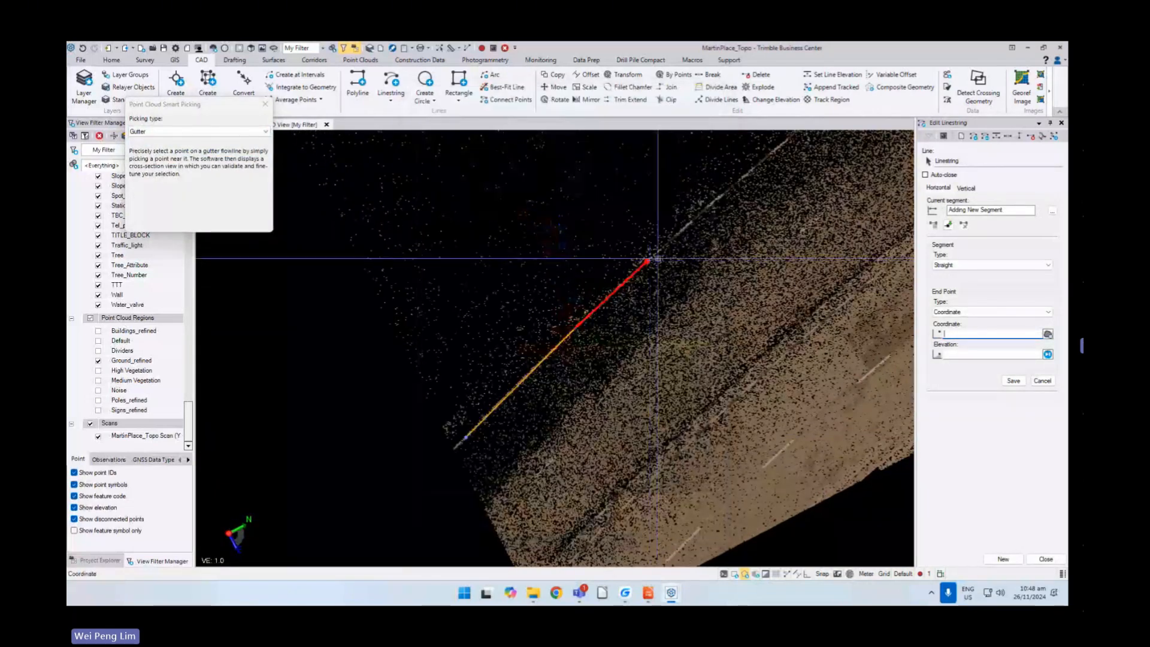
{"action": "left_click", "coordinate": [719, 198]}
{"action": "key", "text": "Return"}
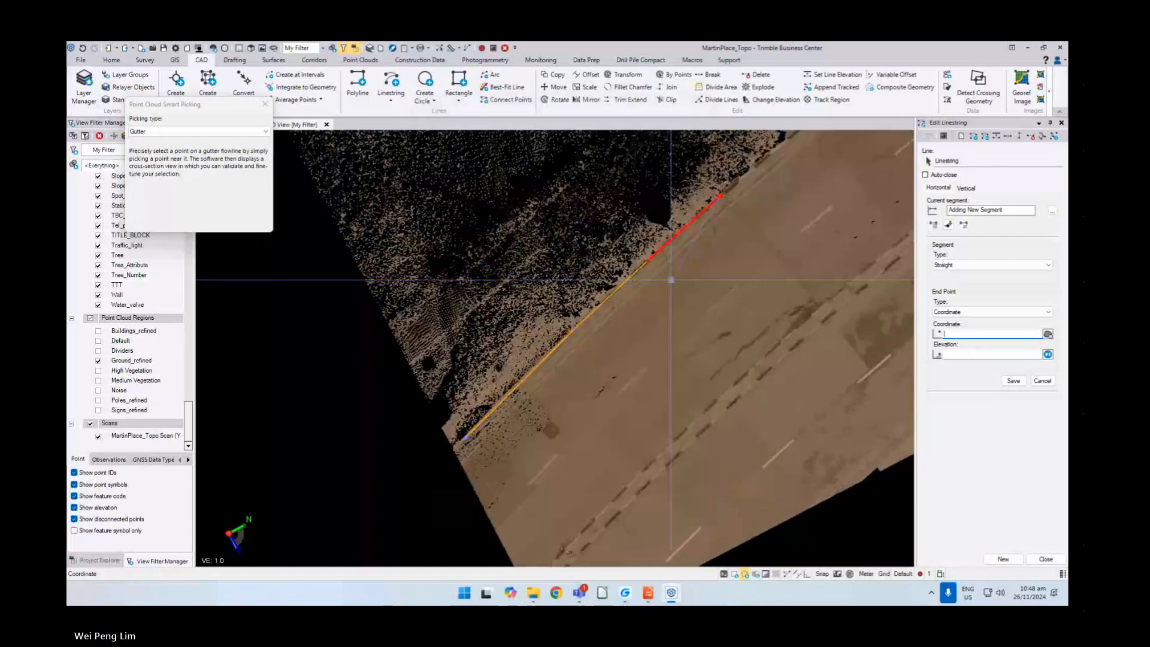
- Extend the kerb linestring with two more validated gutter points, stopping short of the survey point beside the kerb
{"action": "middle_click_drag", "start_coordinate": [670, 280], "coordinate": [456, 464]}
{"action": "left_click", "coordinate": [585, 310]}
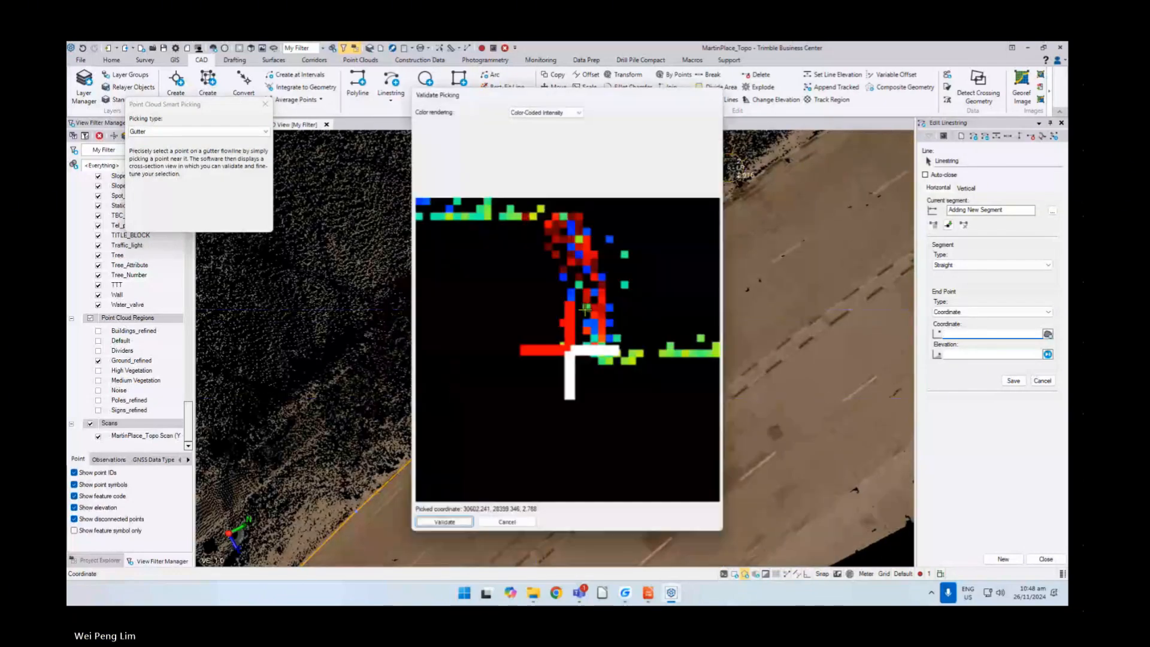
{"action": "key", "text": "Return"}
{"action": "left_click", "coordinate": [681, 233]}
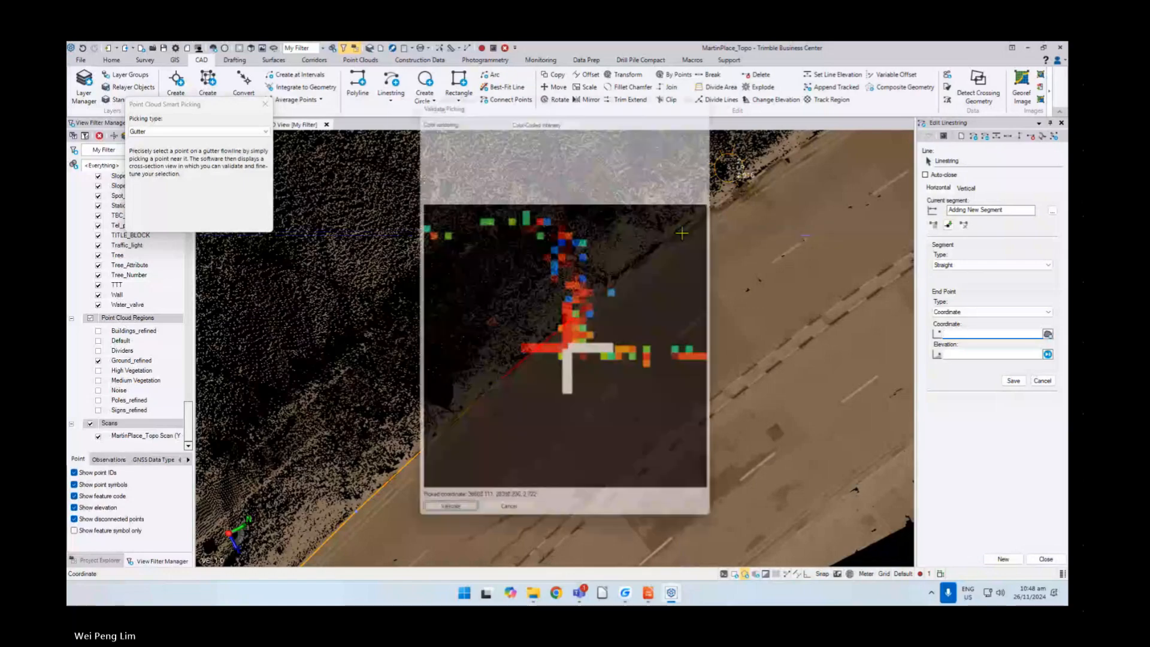
{"action": "key", "text": "Return"}
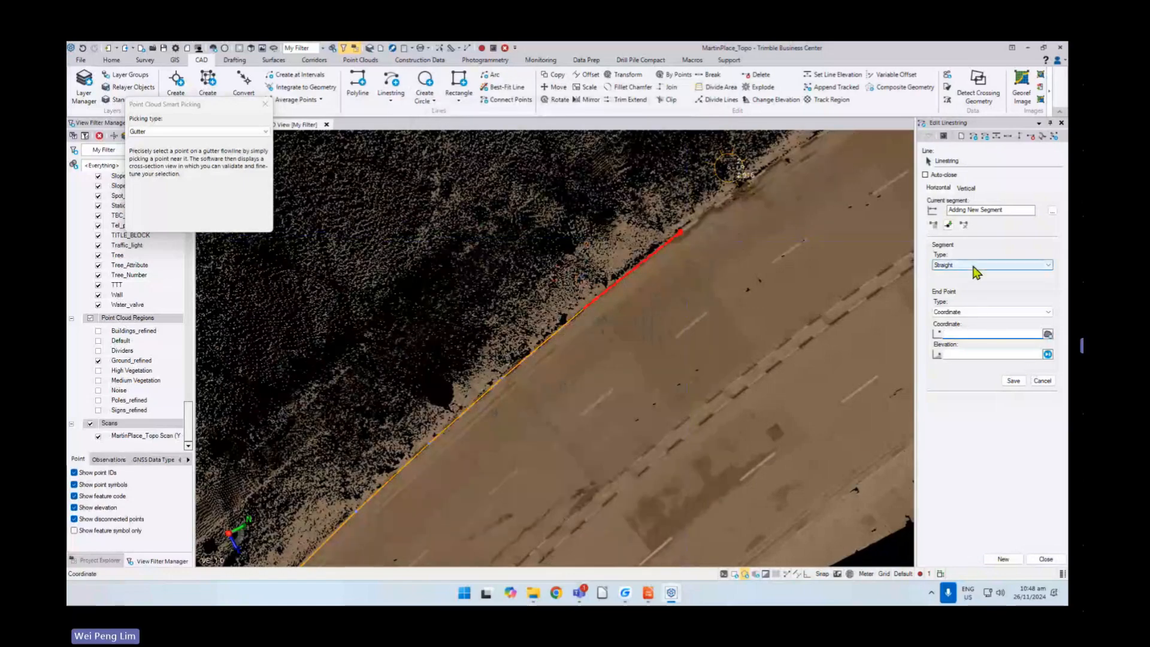
- Keep Straight as the segment type and finish the kerb linestring
{"action": "left_click", "coordinate": [975, 267]}
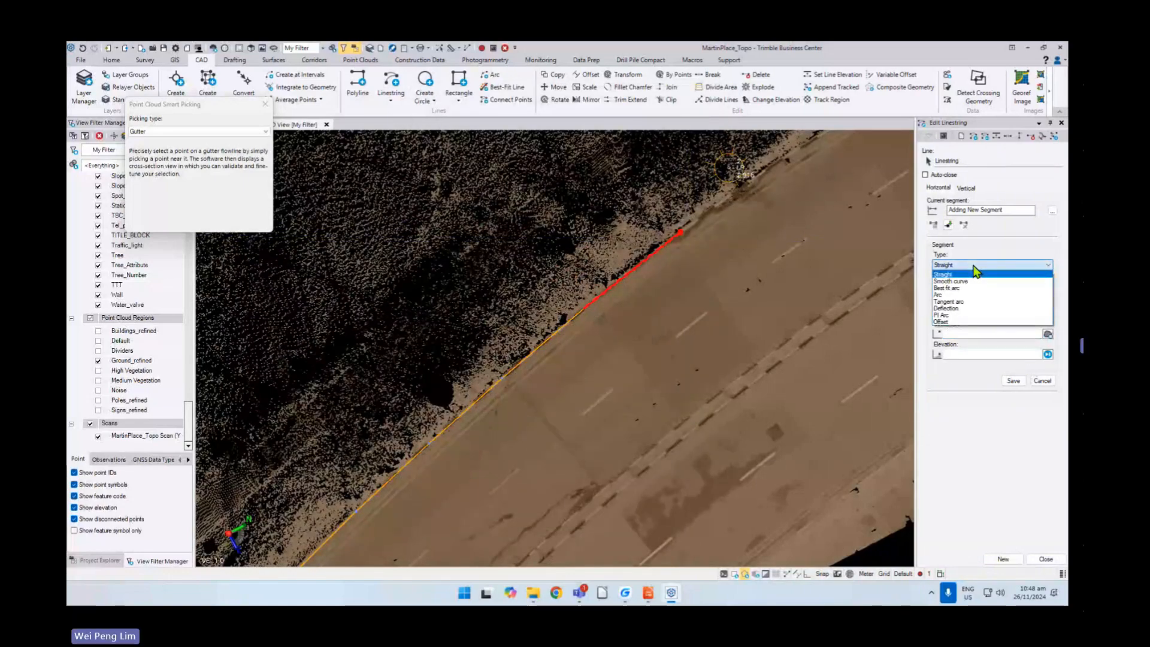
{"action": "left_click", "coordinate": [973, 273]}
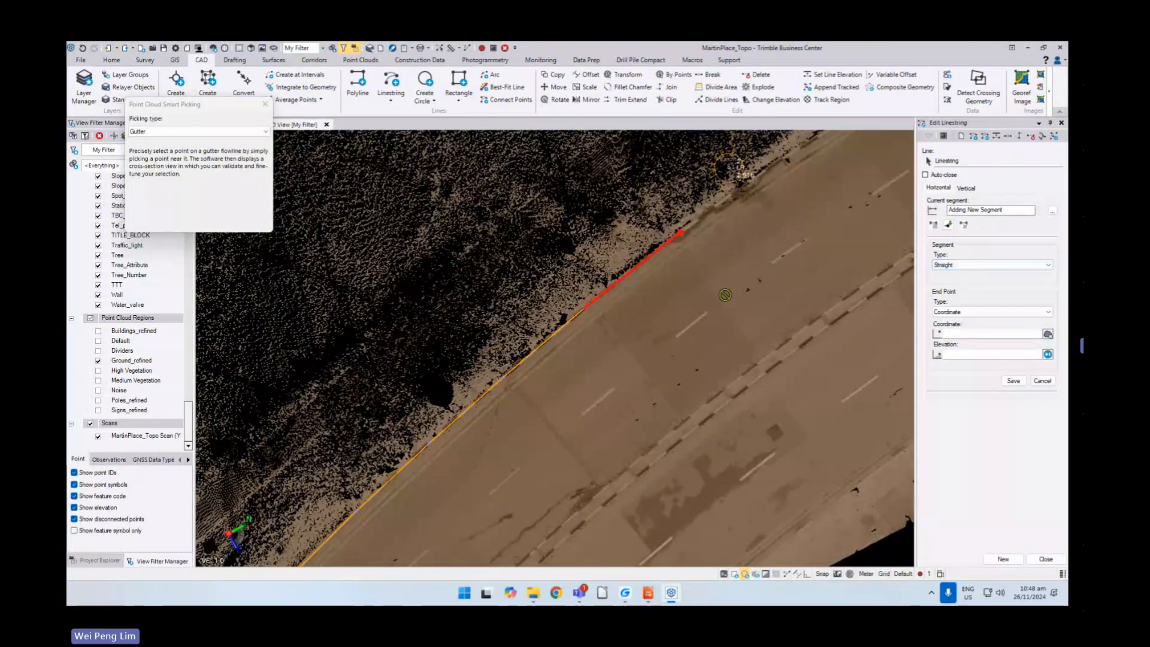
{"action": "middle_click_drag", "start_coordinate": [725, 295], "coordinate": [705, 321]}
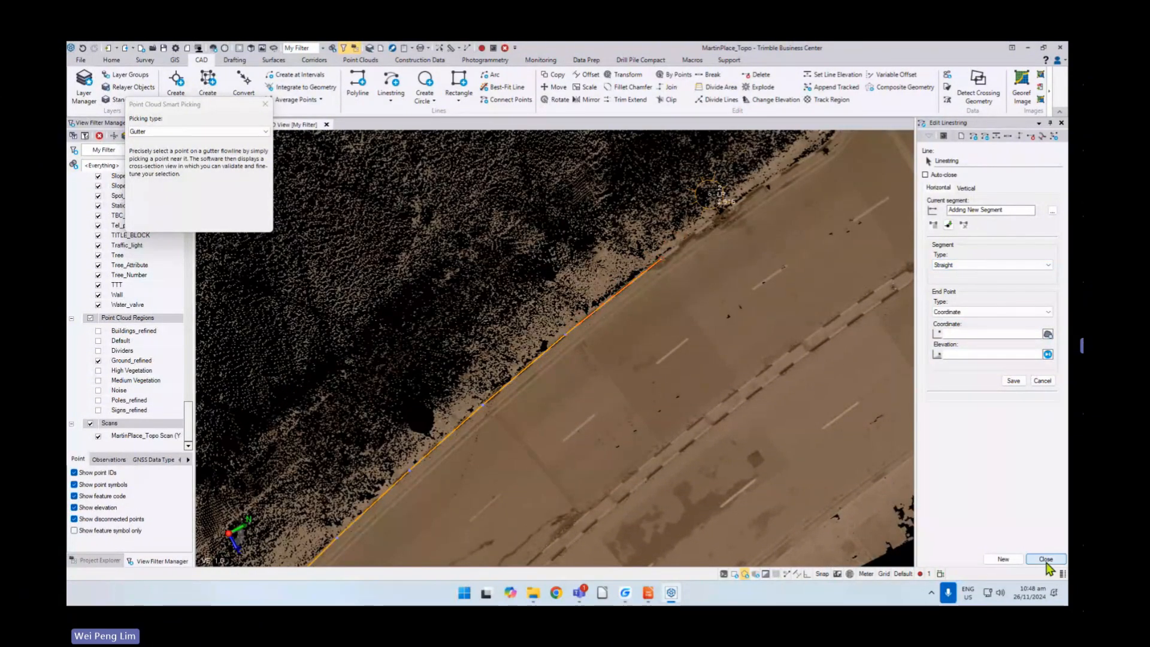
{"action": "left_click", "coordinate": [1046, 558]}
{"action": "scroll", "coordinate": [795, 339], "scroll_direction": "down", "scroll_amount": 2}
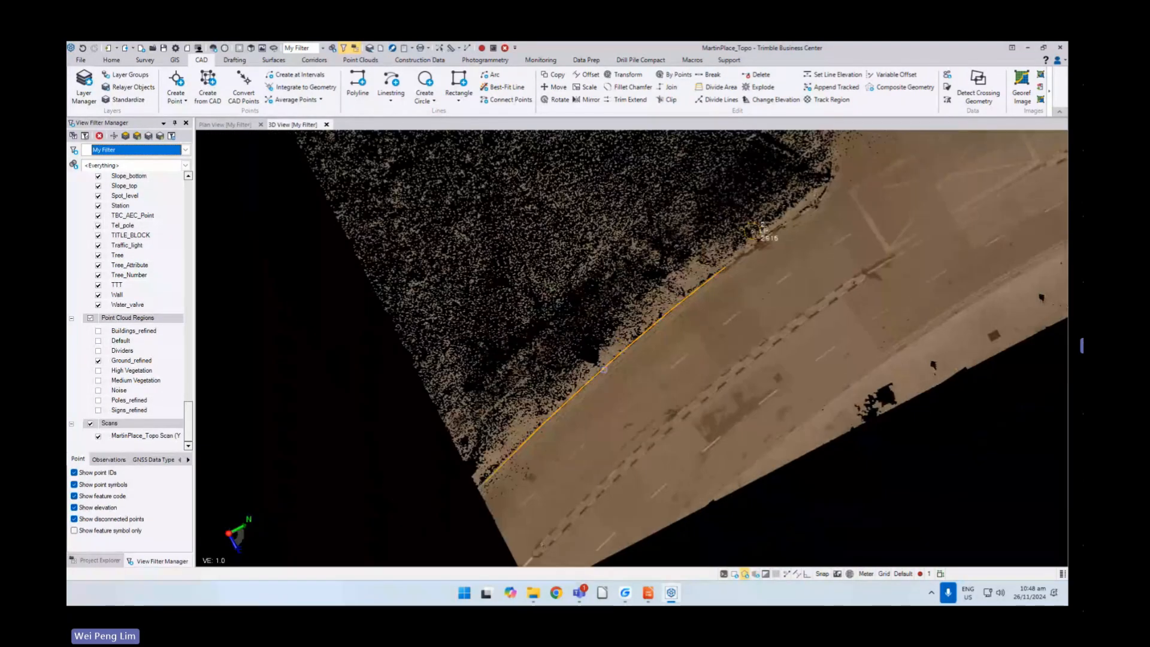
{"action": "right_click_drag", "start_coordinate": [603, 369], "coordinate": [599, 321]}
{"action": "scroll", "coordinate": [581, 383], "scroll_direction": "up", "scroll_amount": 4}
{"action": "right_click_drag", "start_coordinate": [568, 392], "coordinate": [623, 382]}
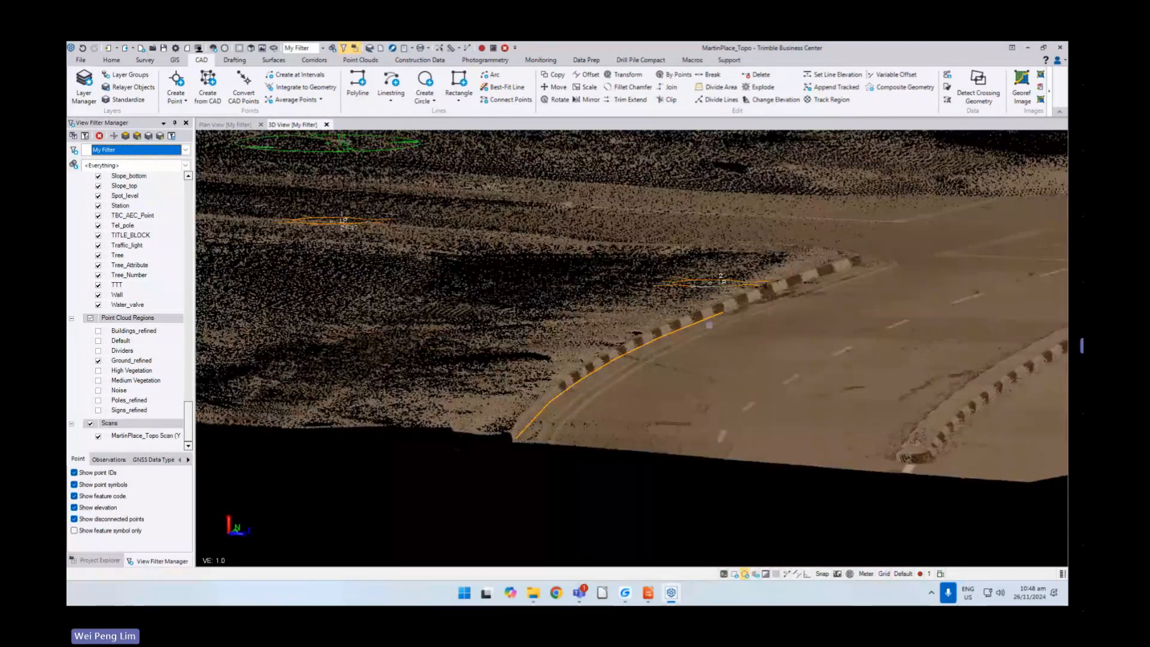
- Examine the road's central divider and the kerb beside it in the ground point cloud
{"action": "scroll", "coordinate": [711, 324], "scroll_direction": "down", "scroll_amount": 2}
{"action": "right_click_drag", "start_coordinate": [706, 336], "coordinate": [666, 379]}
{"action": "right_click_drag", "start_coordinate": [483, 376], "coordinate": [494, 464]}
{"action": "right_click", "coordinate": [619, 302]}
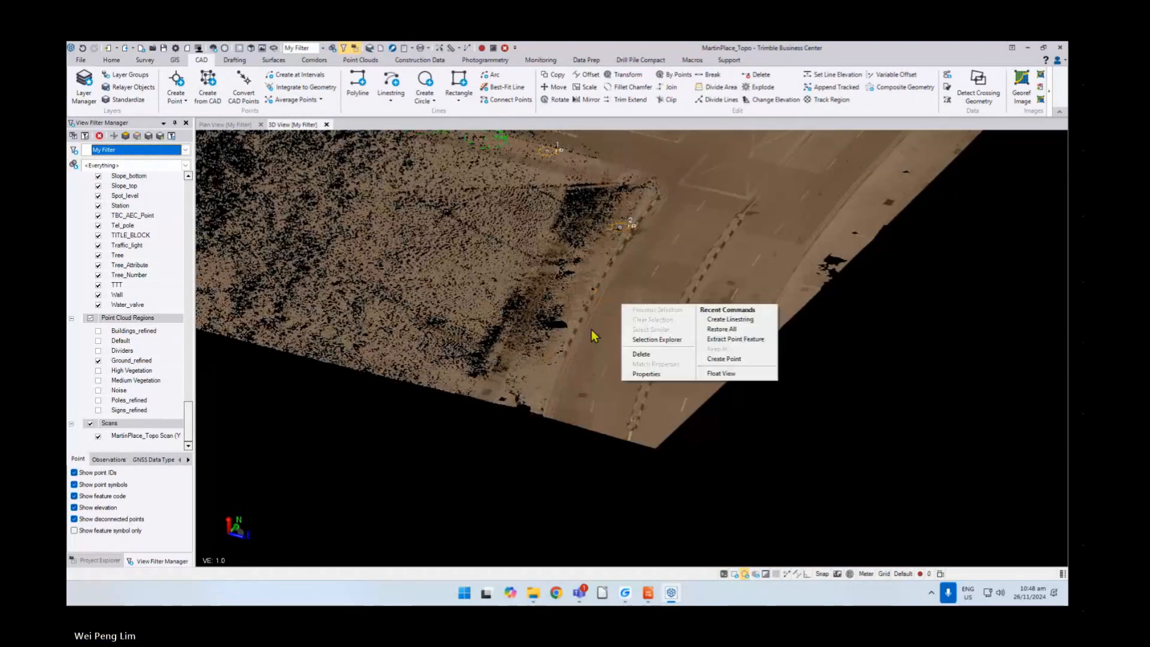
{"action": "left_click", "coordinate": [561, 466]}
{"action": "scroll", "coordinate": [552, 329], "scroll_direction": "up", "scroll_amount": 5}
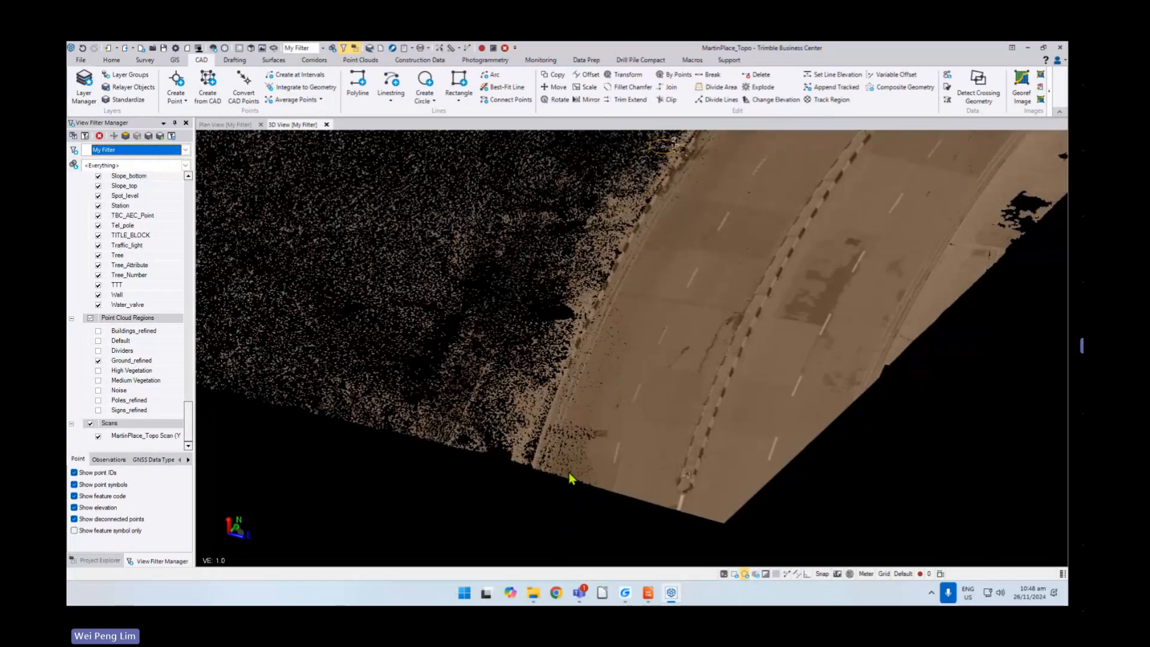
{"action": "scroll", "coordinate": [552, 342], "scroll_direction": "down", "scroll_amount": 3}
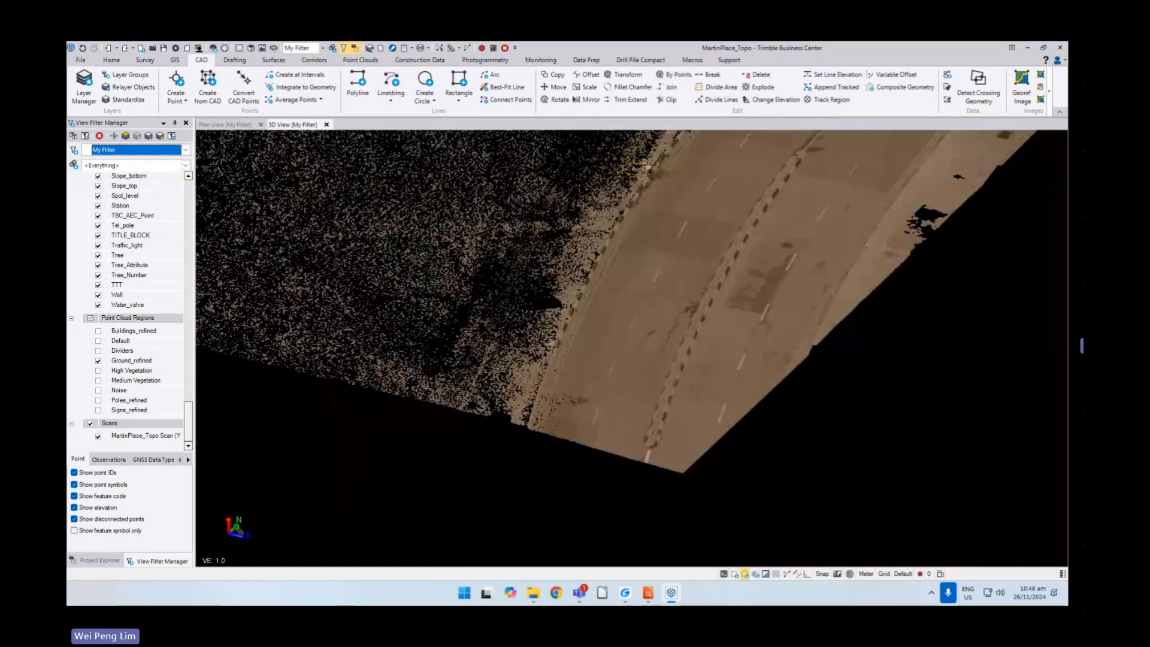
{"action": "right_click_drag", "start_coordinate": [650, 345], "coordinate": [680, 480]}
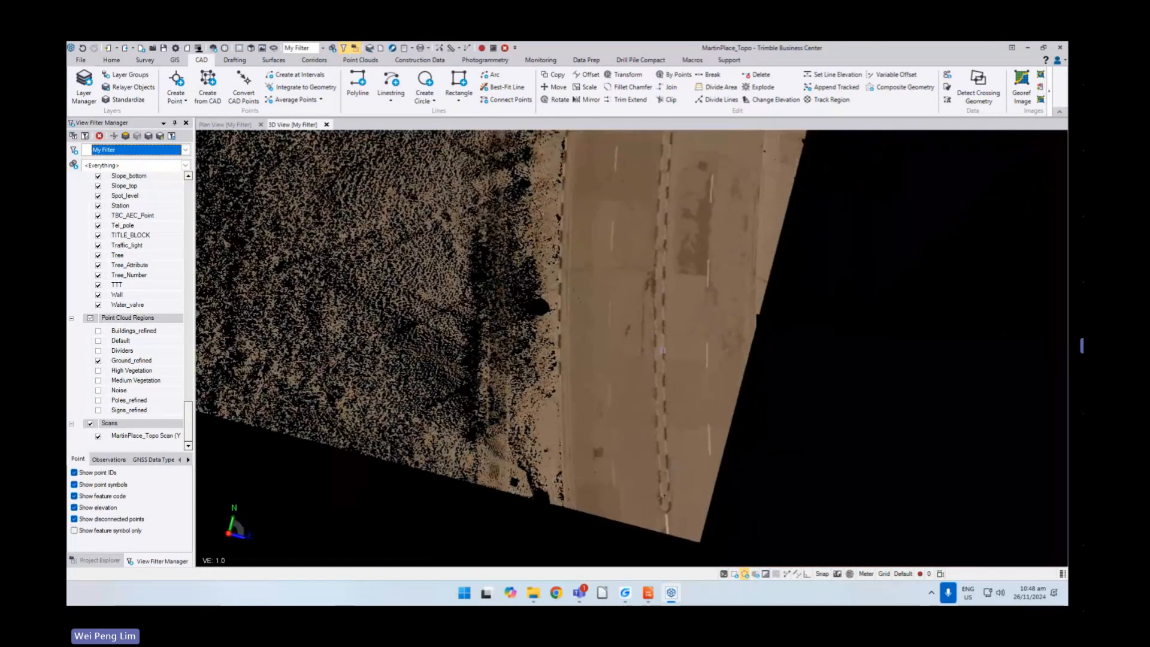
{"action": "scroll", "coordinate": [635, 311], "scroll_direction": "down", "scroll_amount": 2}
{"action": "middle_click_drag", "start_coordinate": [634, 309], "coordinate": [597, 368]}
{"action": "mouse_move", "coordinate": [597, 368]}
{"action": "right_mouse_down"}
{"action": "mouse_move", "coordinate": [605, 383]}
{"action": "mouse_move", "coordinate": [598, 374]}
{"action": "right_mouse_up"}
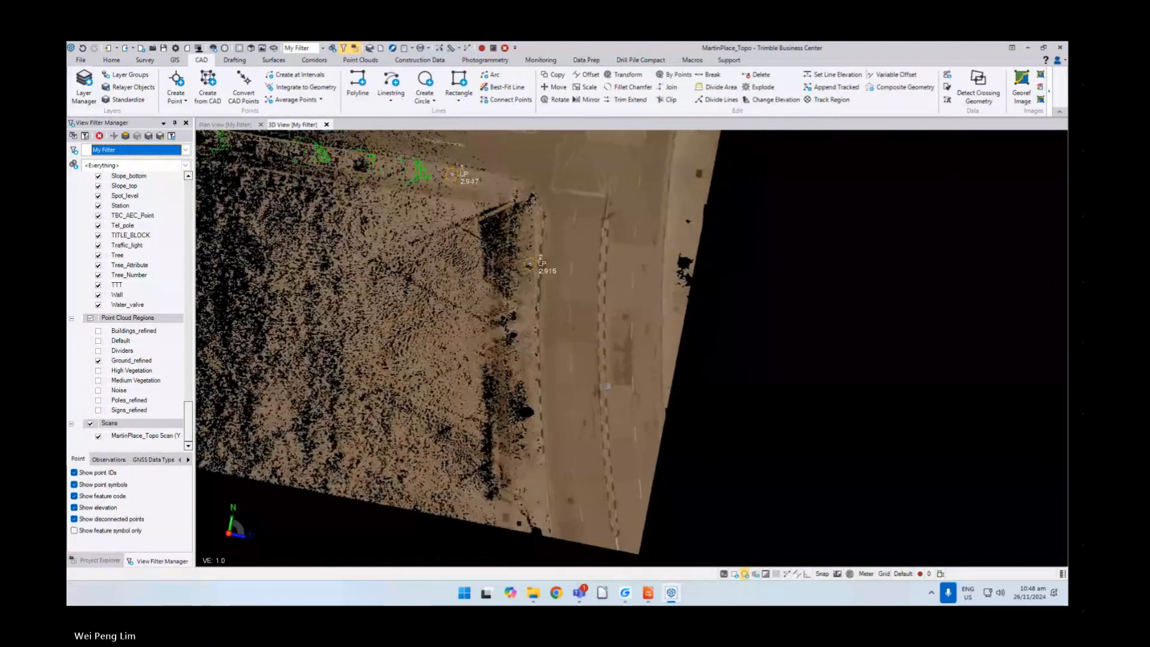
{"action": "scroll", "coordinate": [597, 373], "scroll_direction": "up", "scroll_amount": 5}
{"action": "scroll", "coordinate": [597, 372], "scroll_direction": "up", "scroll_amount": 2}
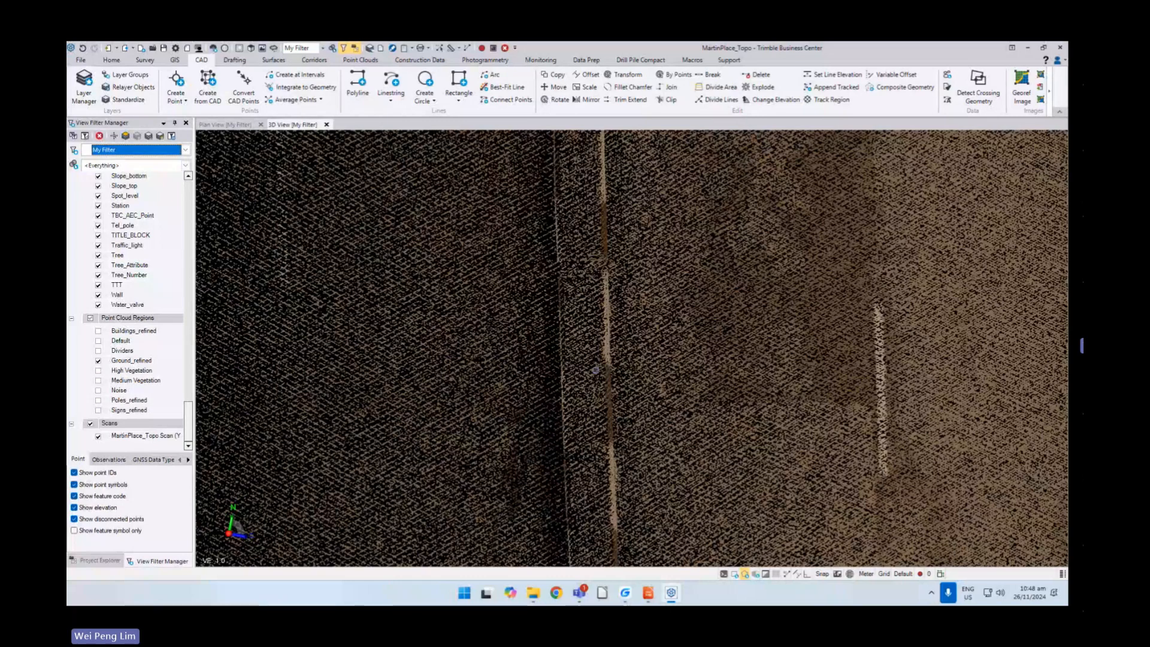
- Start line feature extraction with the Curb and Gutter type and define a cutting plane across the central road divider
{"action": "scroll", "coordinate": [421, 90], "scroll_direction": "down", "scroll_amount": 4}
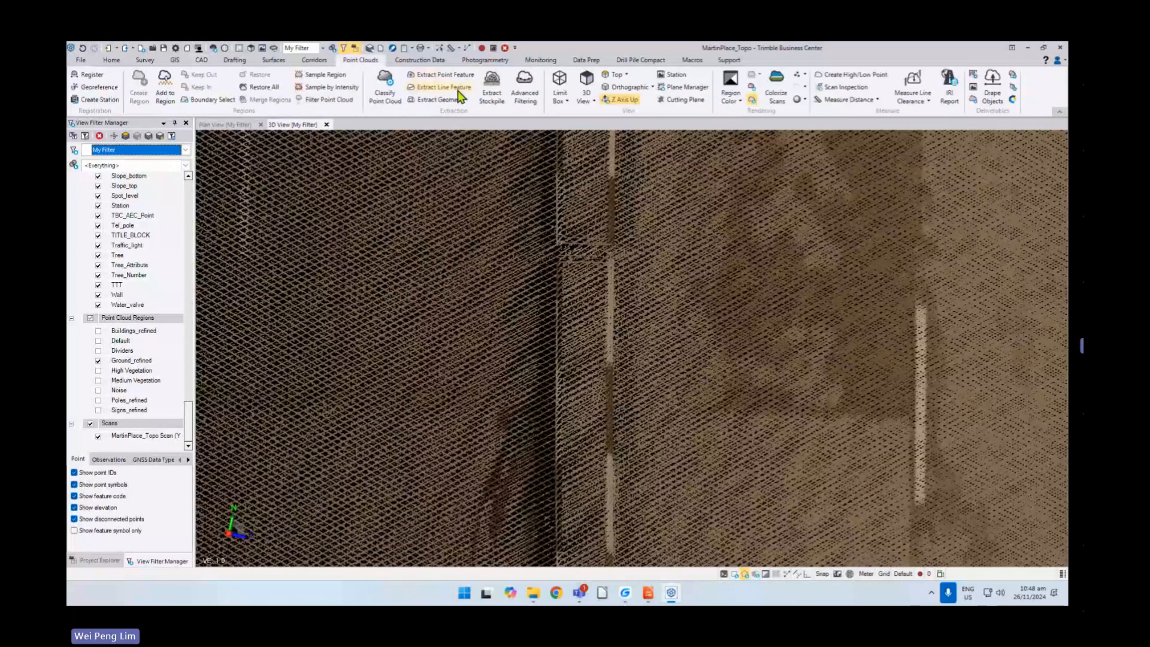
{"action": "left_click", "coordinate": [442, 88]}
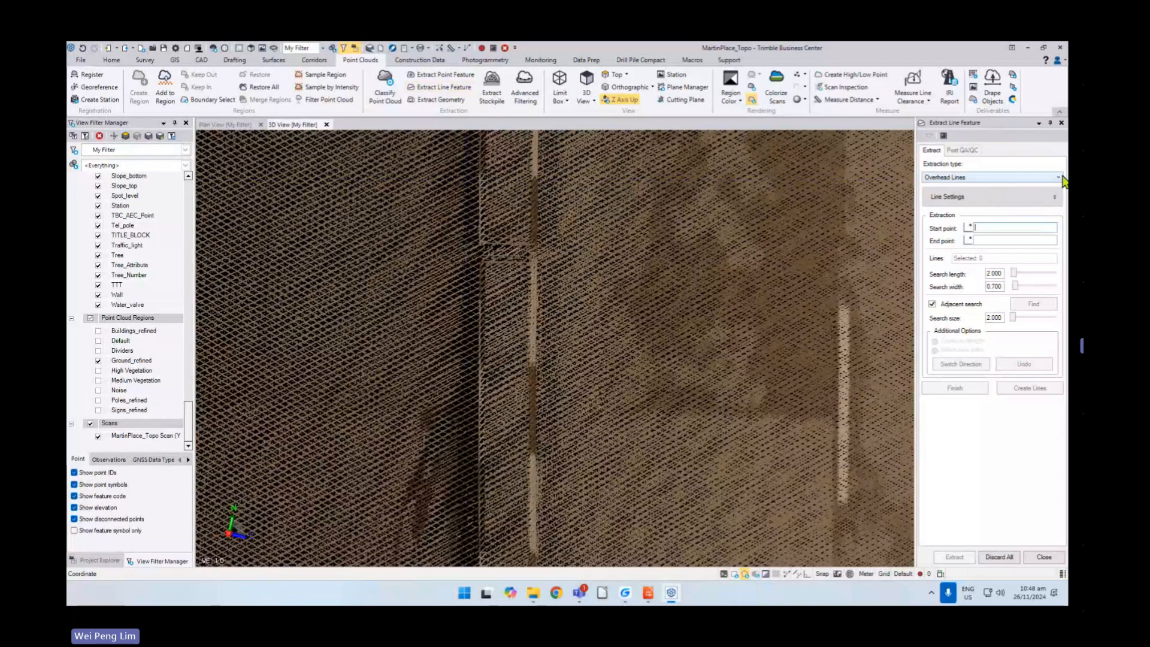
{"action": "left_click", "coordinate": [1058, 177]}
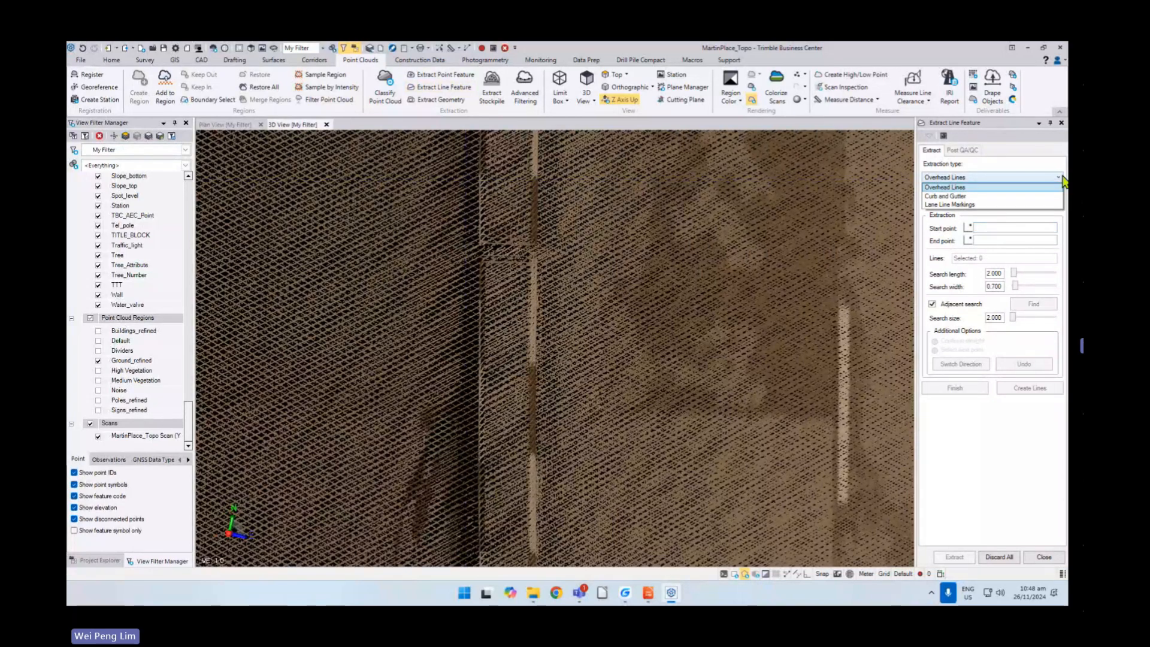
{"action": "left_click", "coordinate": [963, 197]}
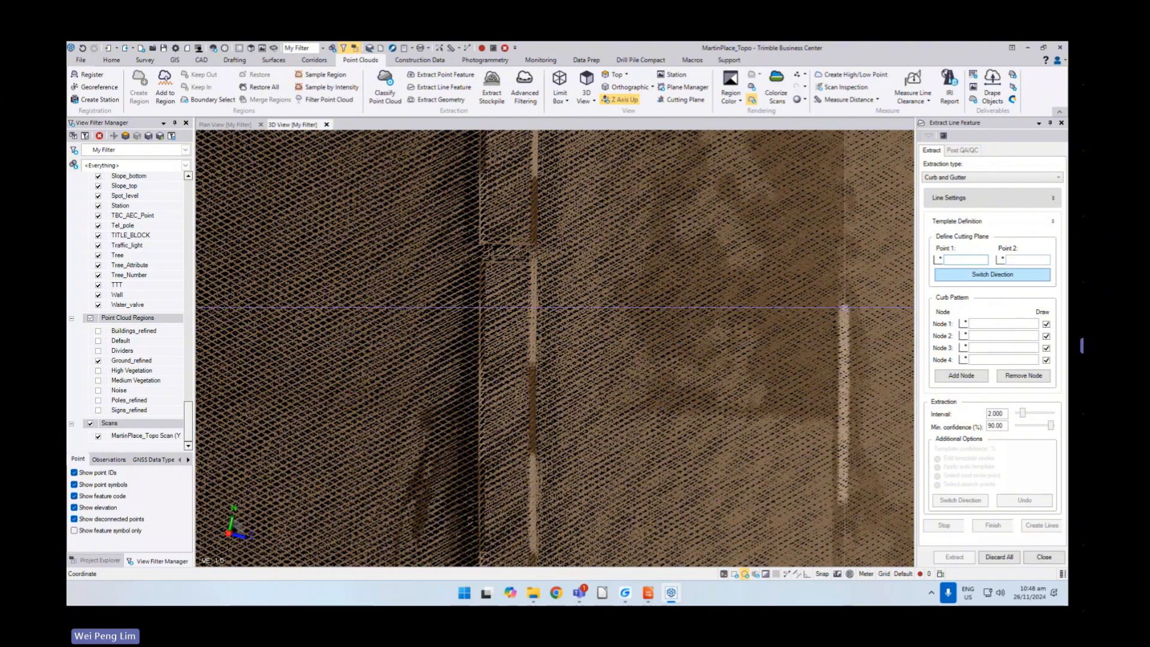
{"action": "left_click", "coordinate": [427, 346]}
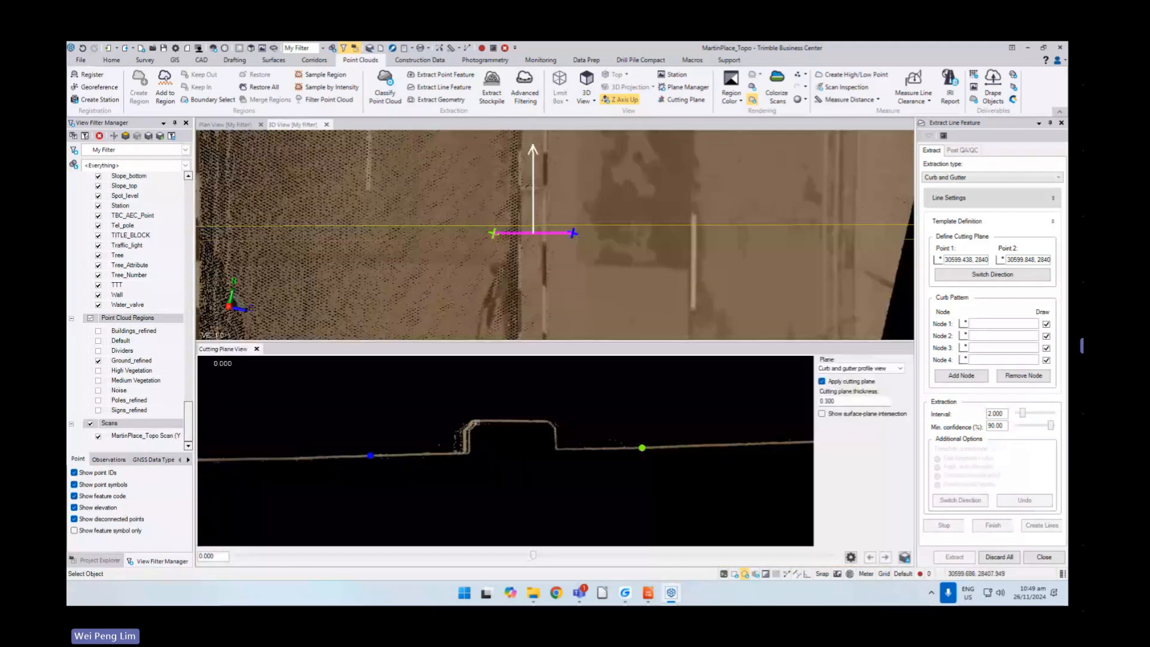
- Define the curb pattern with four nodes at the divider profile's base and top corners, drawing lines only for nodes 1 and 4
{"action": "scroll", "coordinate": [494, 443], "scroll_direction": "up", "scroll_amount": 7}
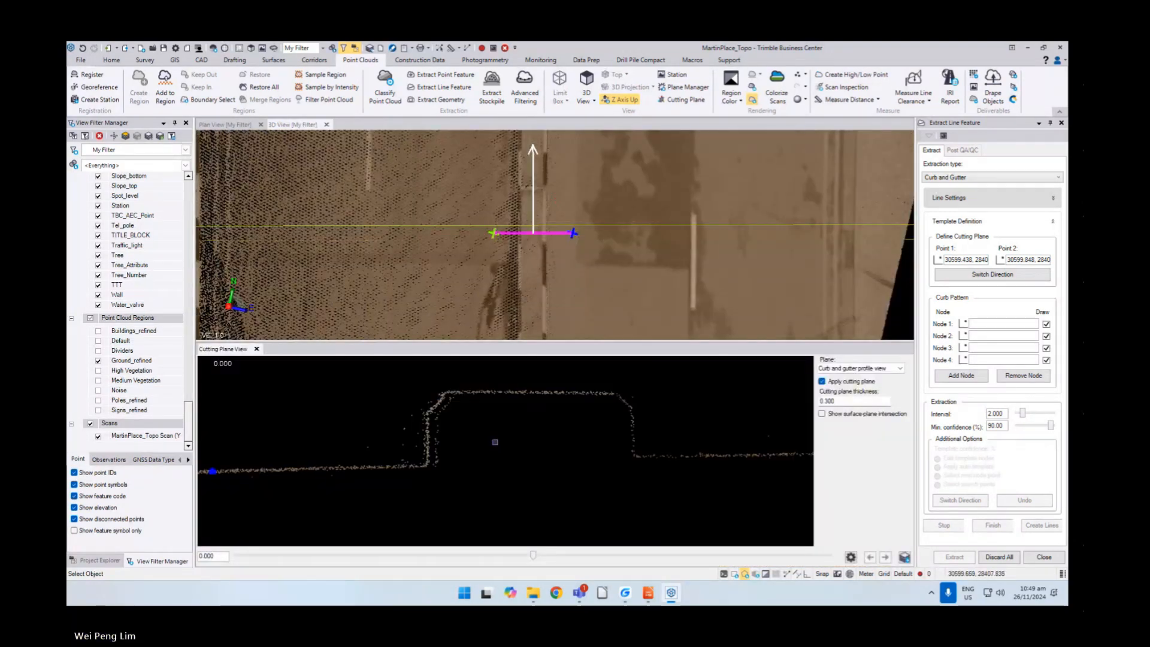
{"action": "scroll", "coordinate": [494, 442], "scroll_direction": "down", "scroll_amount": 2}
{"action": "middle_click_drag", "start_coordinate": [495, 442], "coordinate": [549, 435]}
{"action": "scroll", "coordinate": [534, 451], "scroll_direction": "down", "scroll_amount": 1}
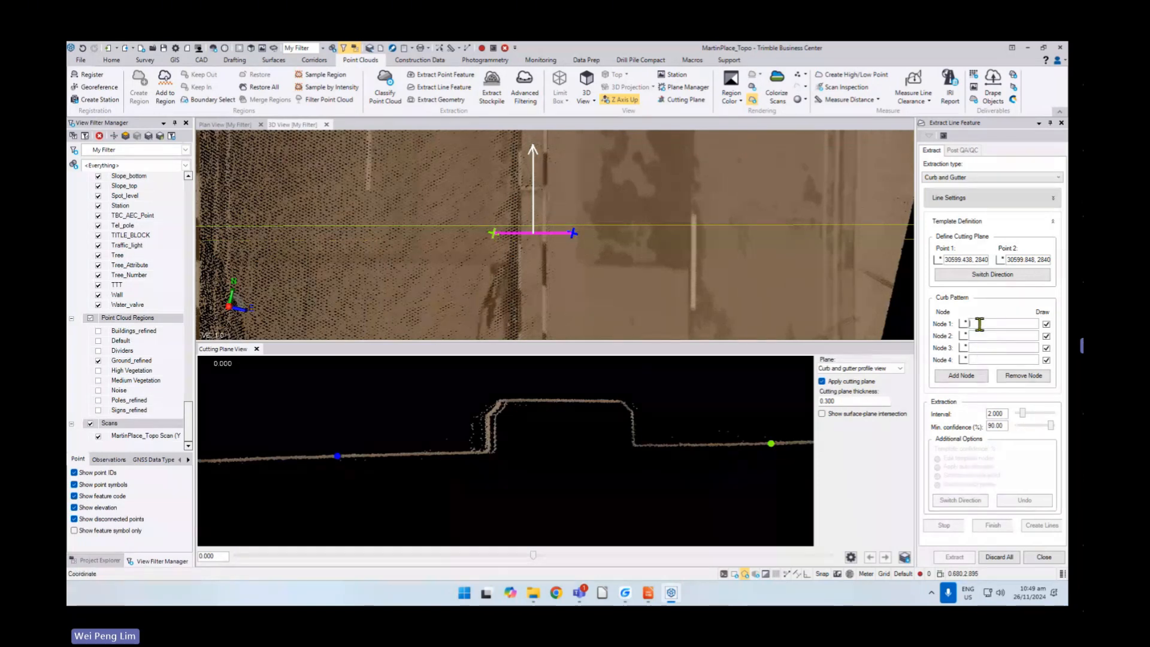
{"action": "left_click", "coordinate": [979, 324]}
{"action": "left_click", "coordinate": [484, 451]}
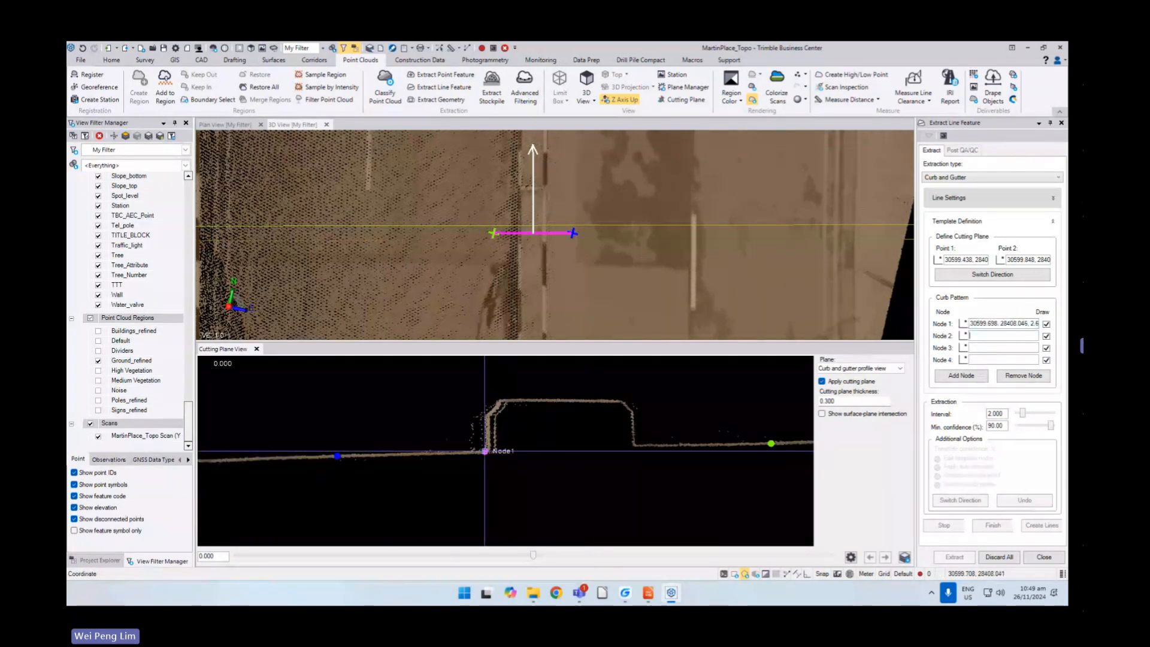
{"action": "left_click", "coordinate": [500, 401]}
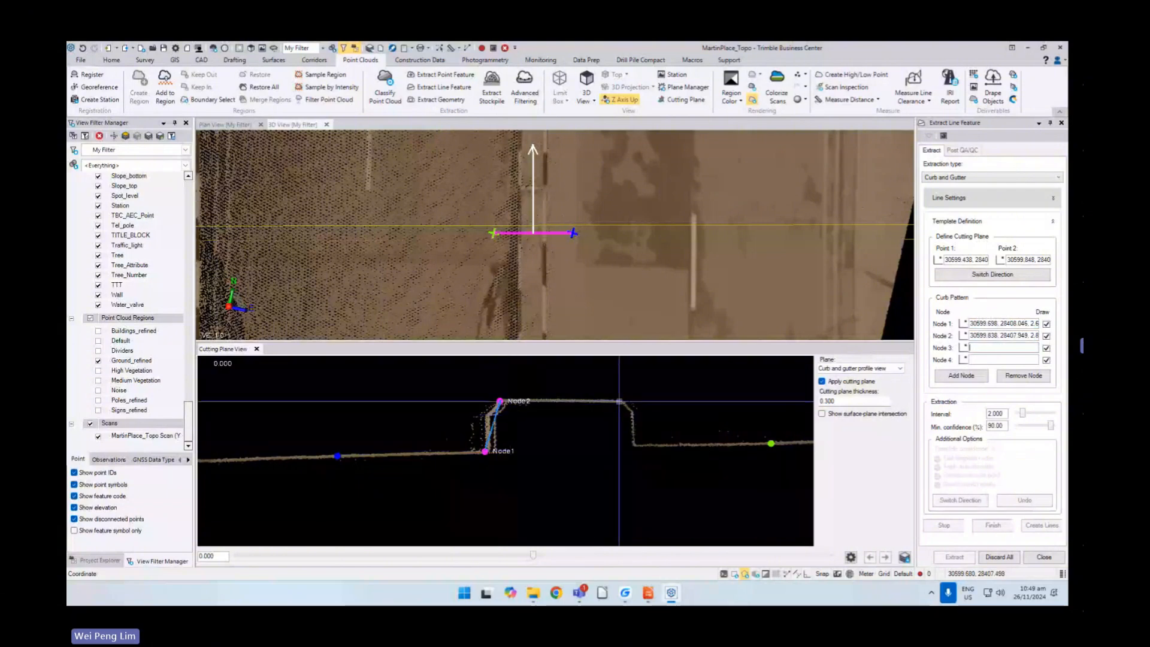
{"action": "left_click", "coordinate": [620, 401]}
{"action": "left_click", "coordinate": [634, 445]}
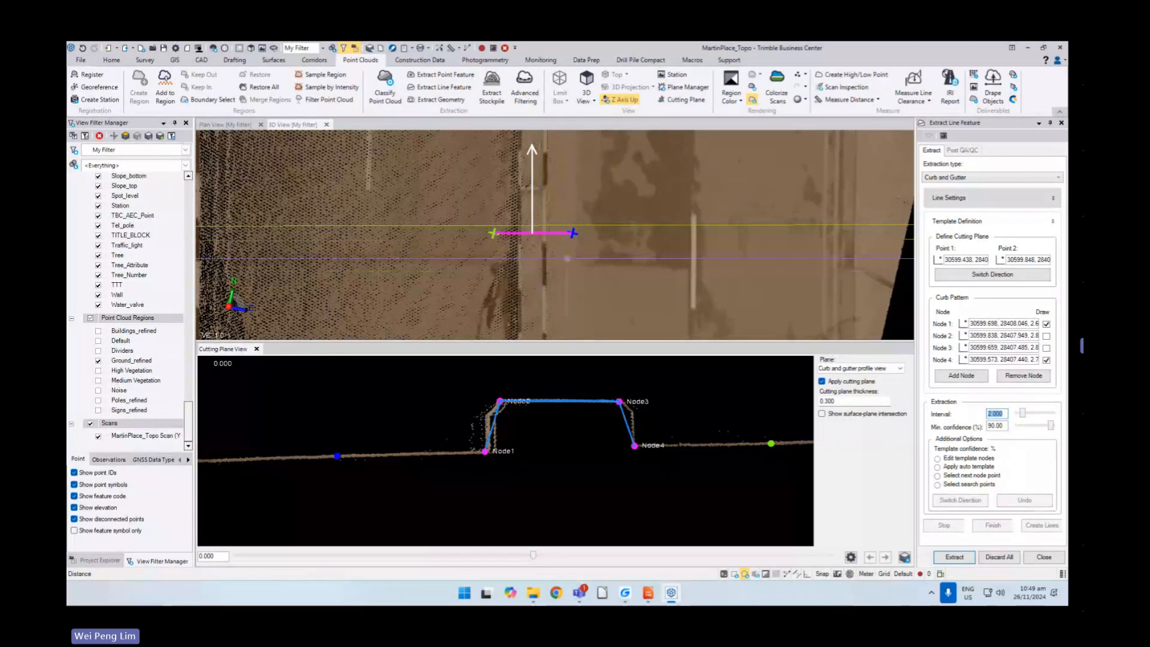
- Set the extraction interval to 1 and the minimum confidence to 82%, and extract the divider curb northward
{"action": "scroll", "coordinate": [590, 278], "scroll_direction": "down", "scroll_amount": 5}
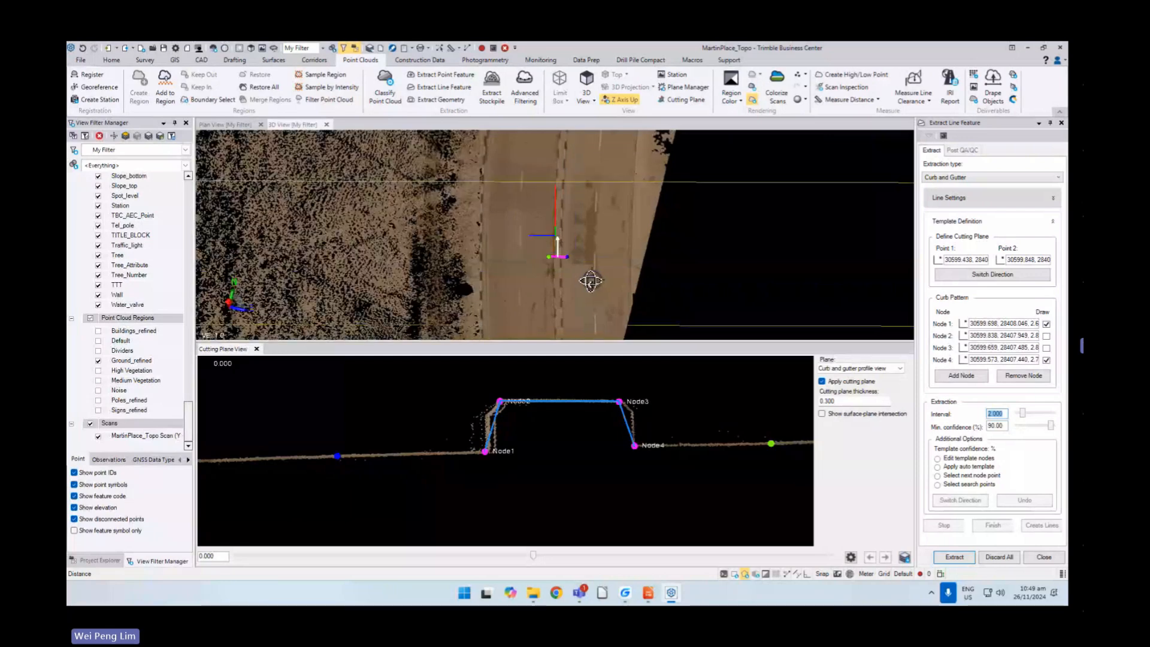
{"action": "middle_click_drag", "start_coordinate": [589, 312], "coordinate": [587, 274]}
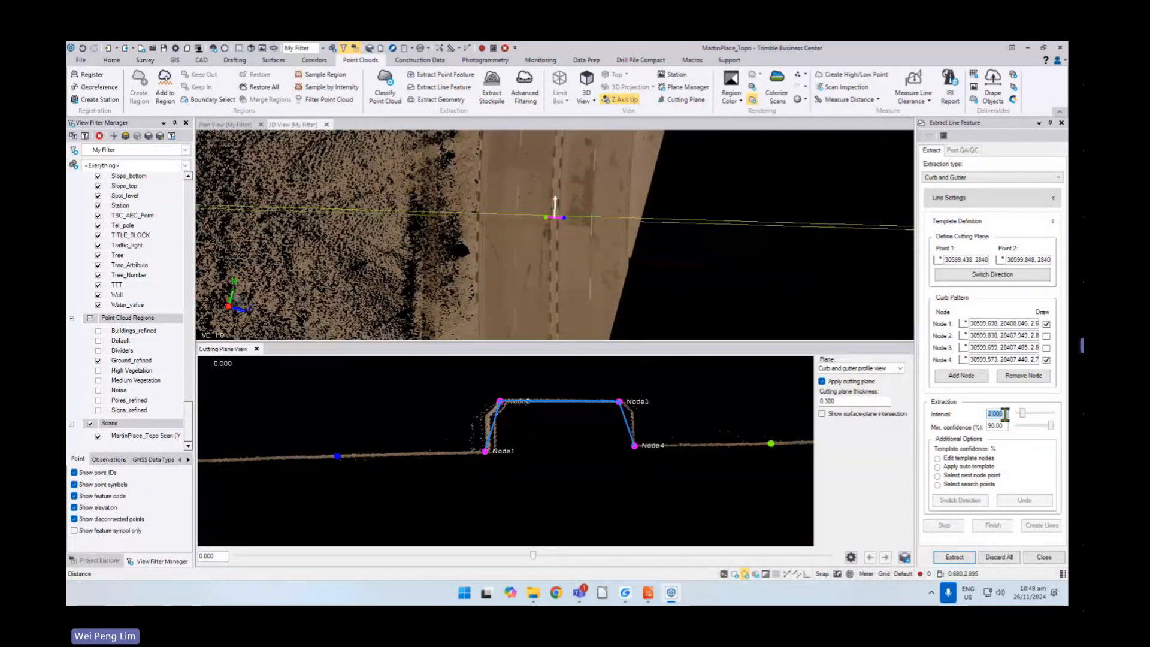
{"action": "type", "text": "1"}
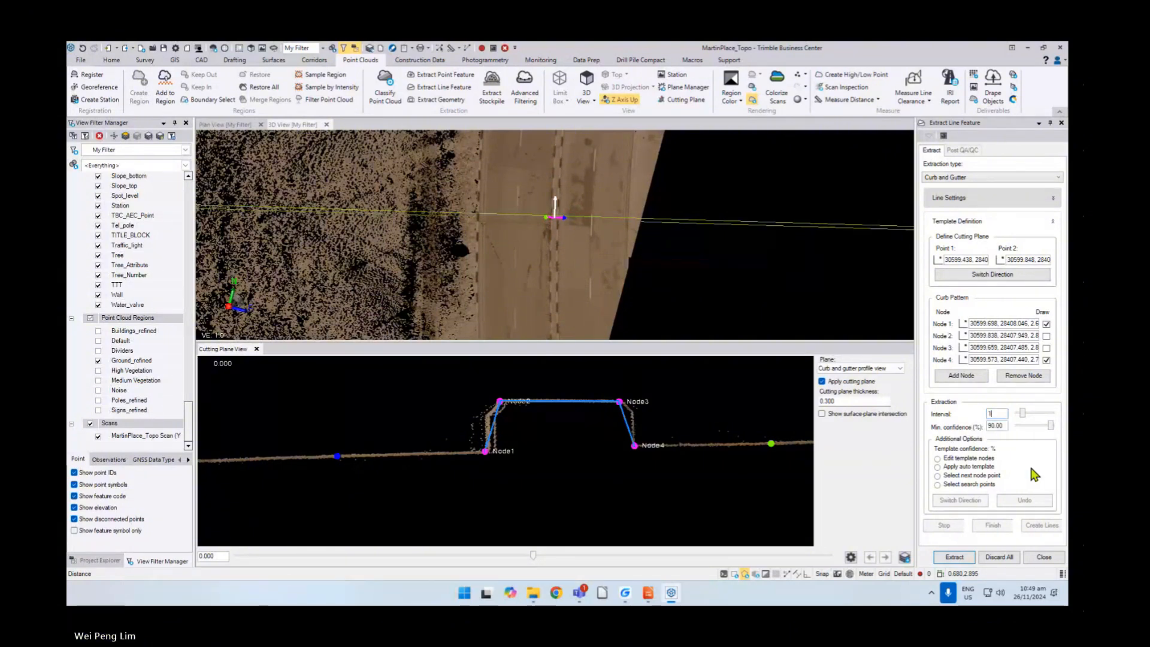
{"action": "left_click_drag", "start_coordinate": [1048, 429], "coordinate": [1048, 429]}
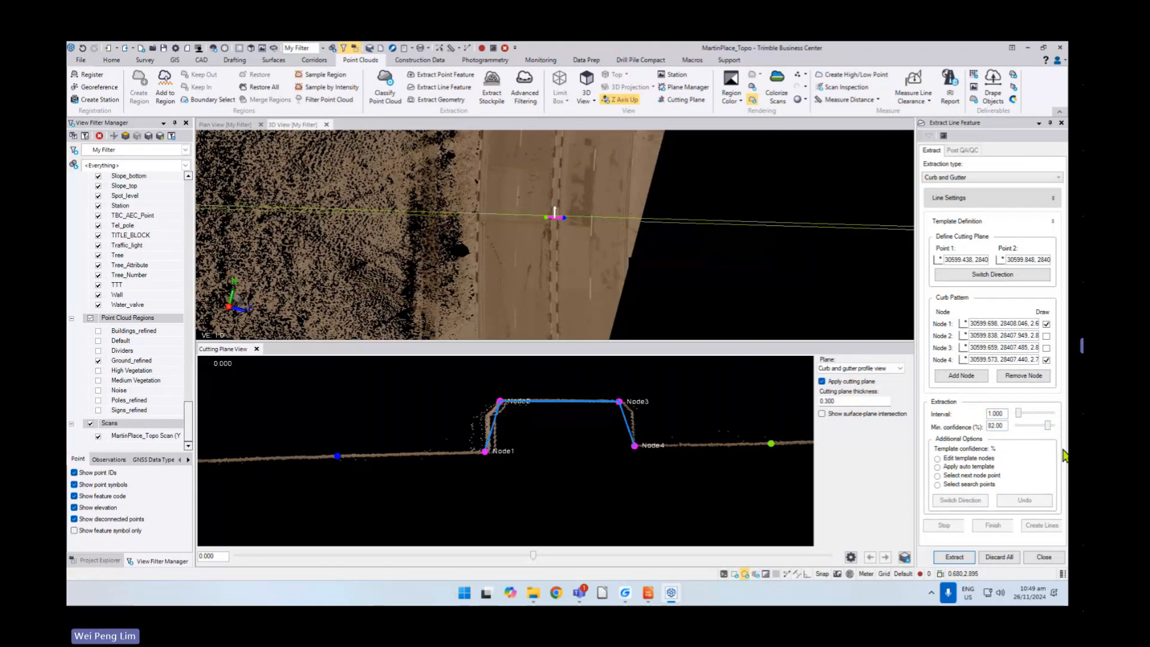
{"action": "left_click", "coordinate": [954, 557]}
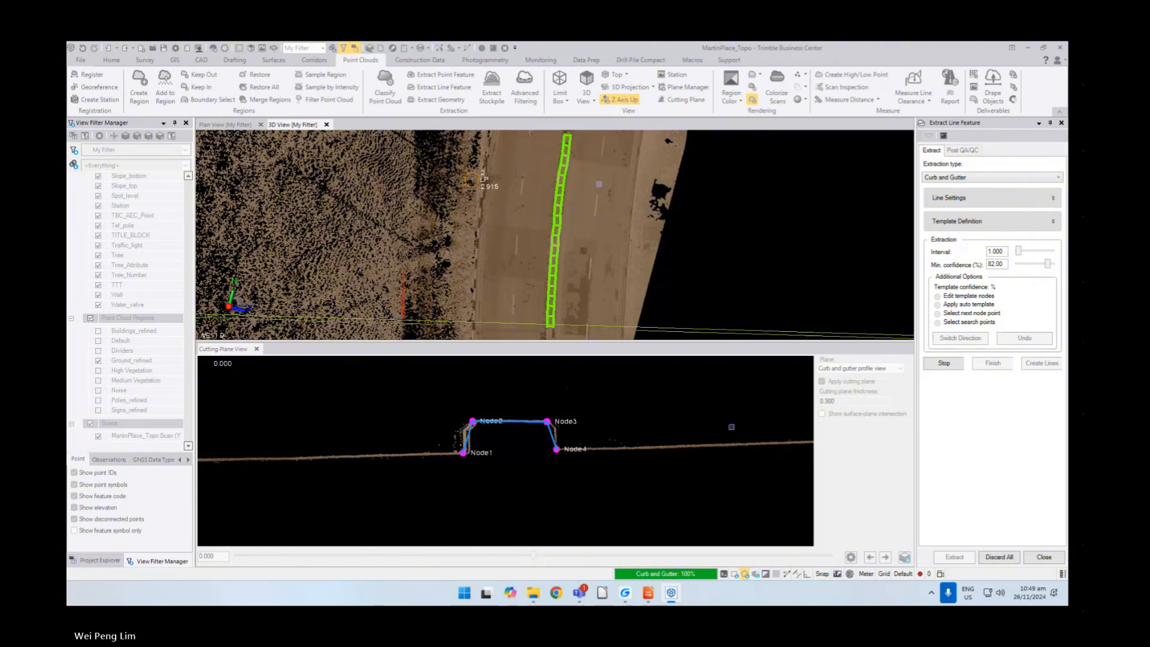
- Inspect the extracted curb at the divider's northern end and undo its last section
{"action": "middle_click_drag", "start_coordinate": [599, 184], "coordinate": [566, 272]}
{"action": "scroll", "coordinate": [544, 234], "scroll_direction": "up", "scroll_amount": 4}
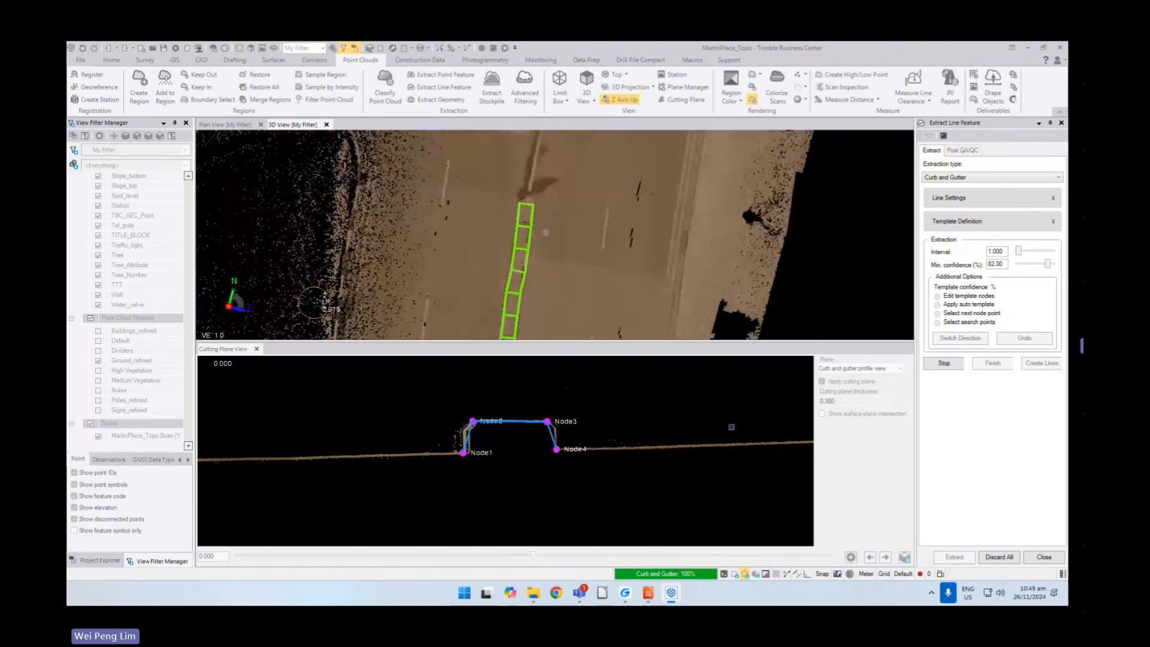
{"action": "scroll", "coordinate": [548, 229], "scroll_direction": "down", "scroll_amount": 4}
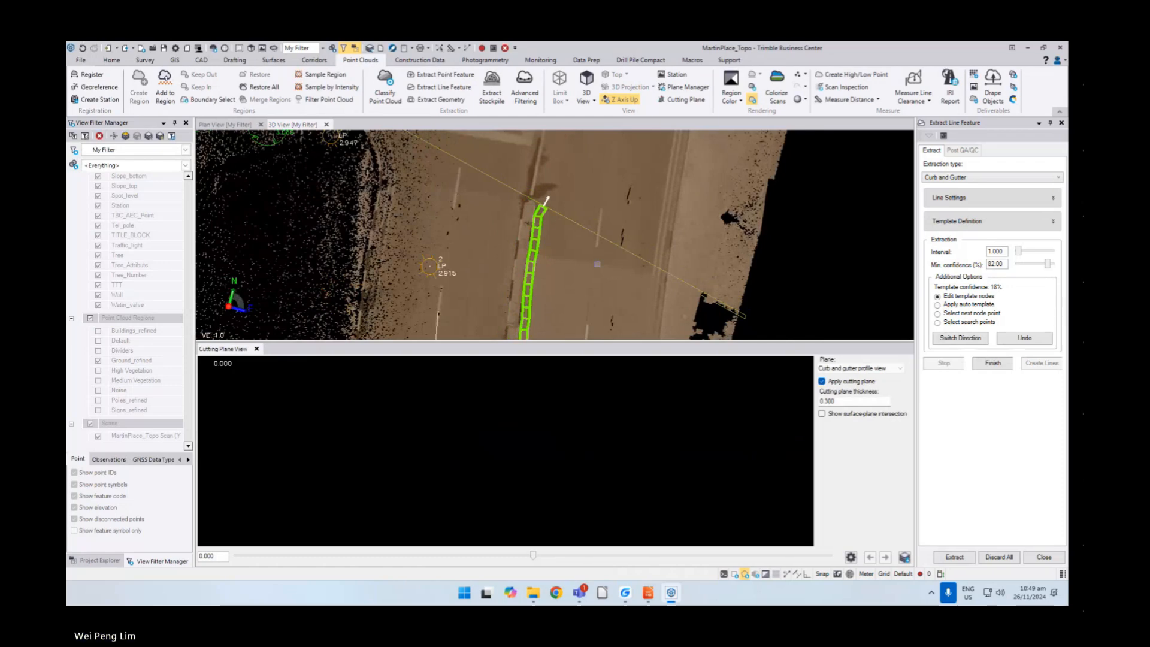
{"action": "middle_click_drag", "start_coordinate": [550, 227], "coordinate": [561, 179]}
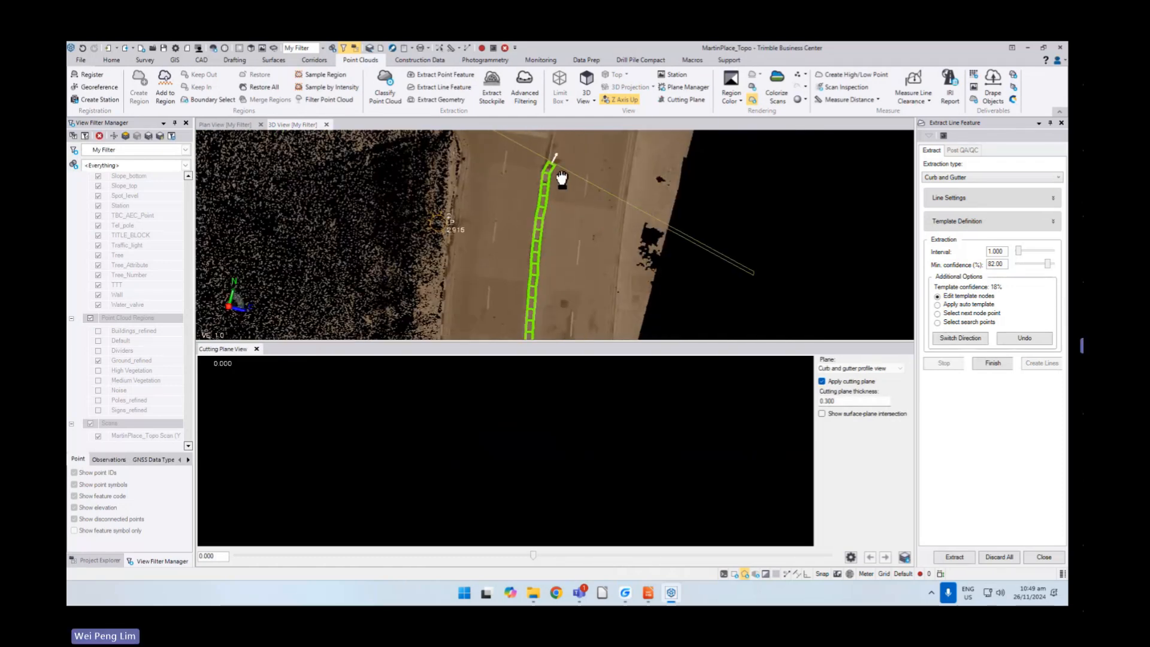
{"action": "left_click", "coordinate": [1024, 339]}
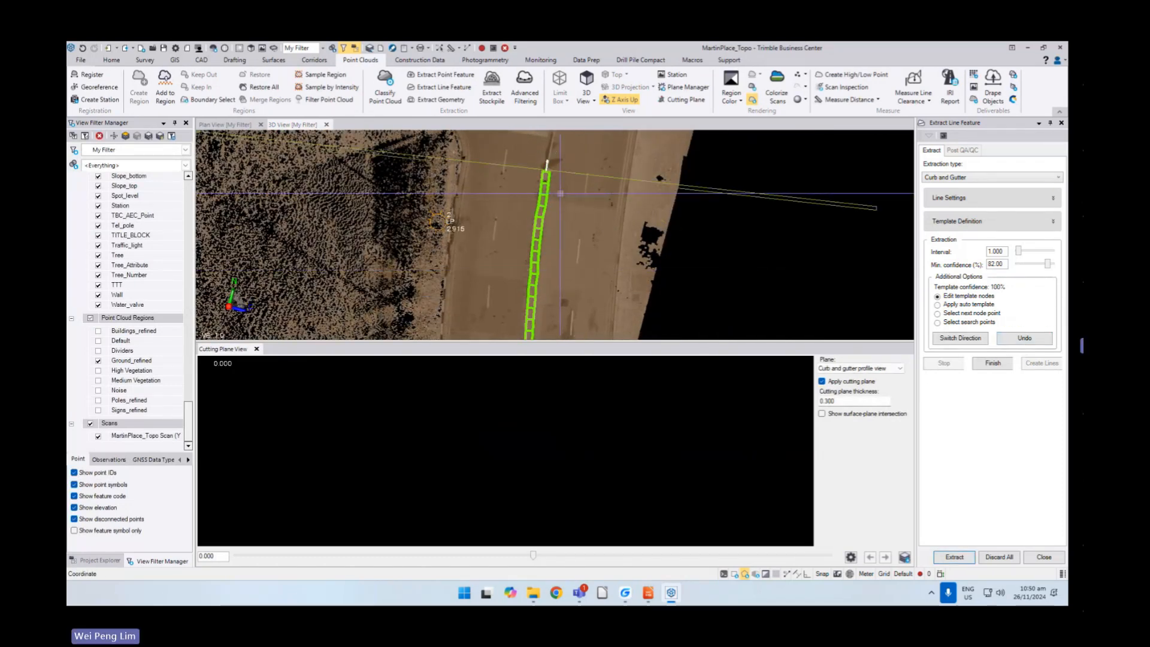
- Switch the extraction direction and extract the divider curb to its southern end
{"action": "left_click", "coordinate": [960, 337]}
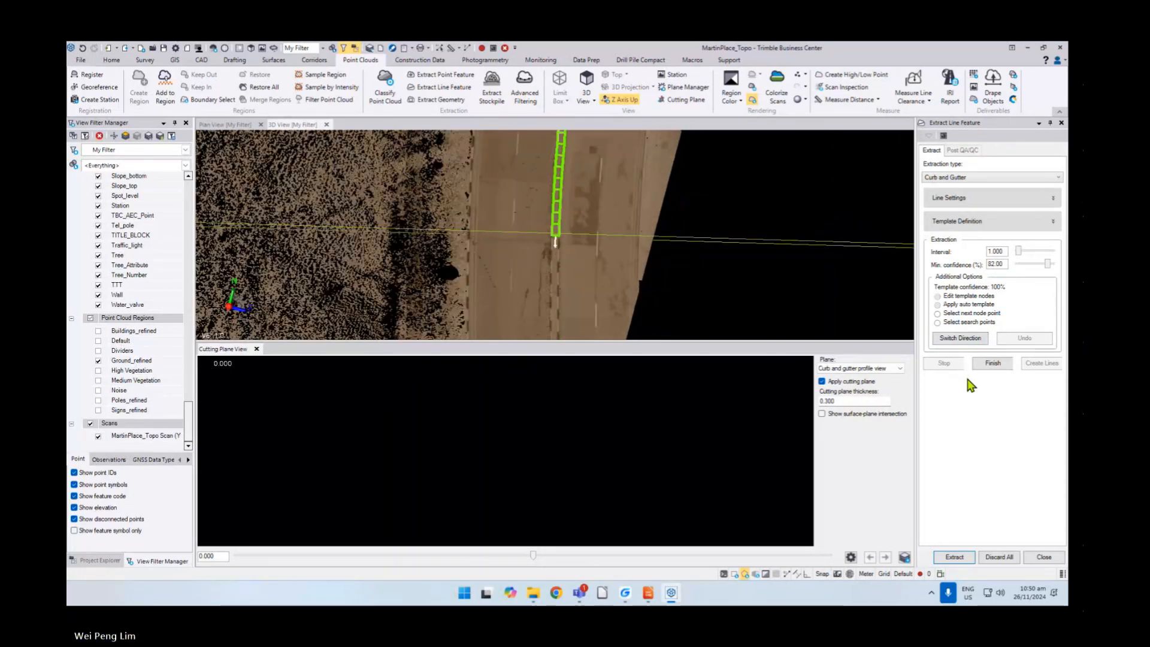
{"action": "left_click", "coordinate": [954, 557]}
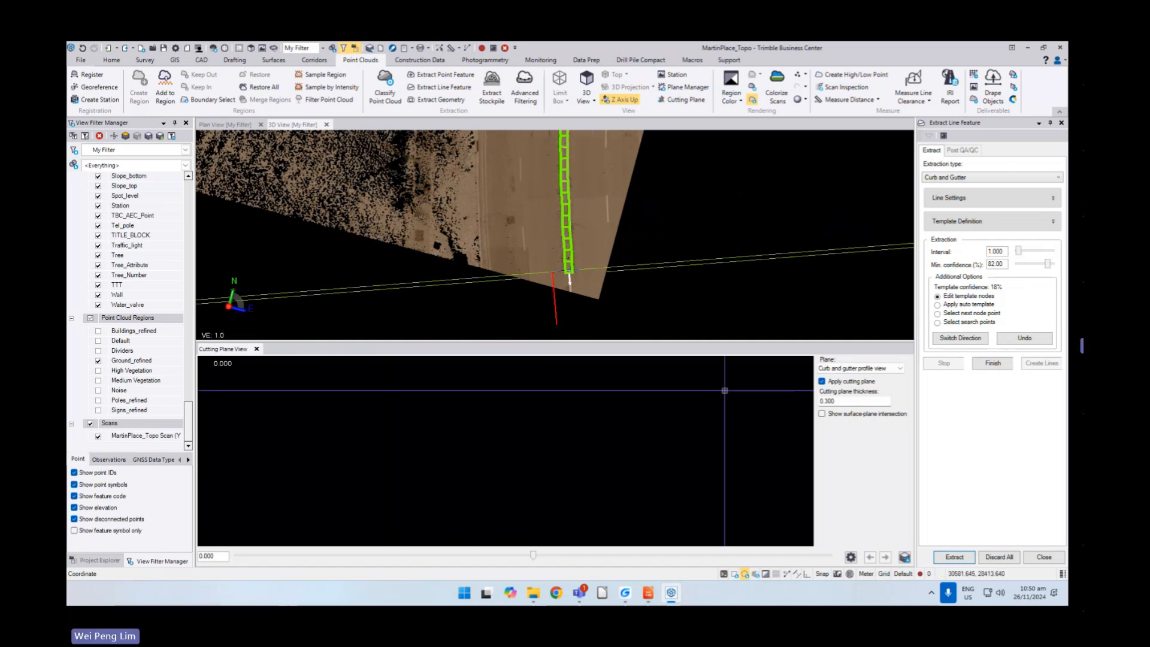
{"action": "right_click_drag", "start_coordinate": [617, 276], "coordinate": [526, 235]}
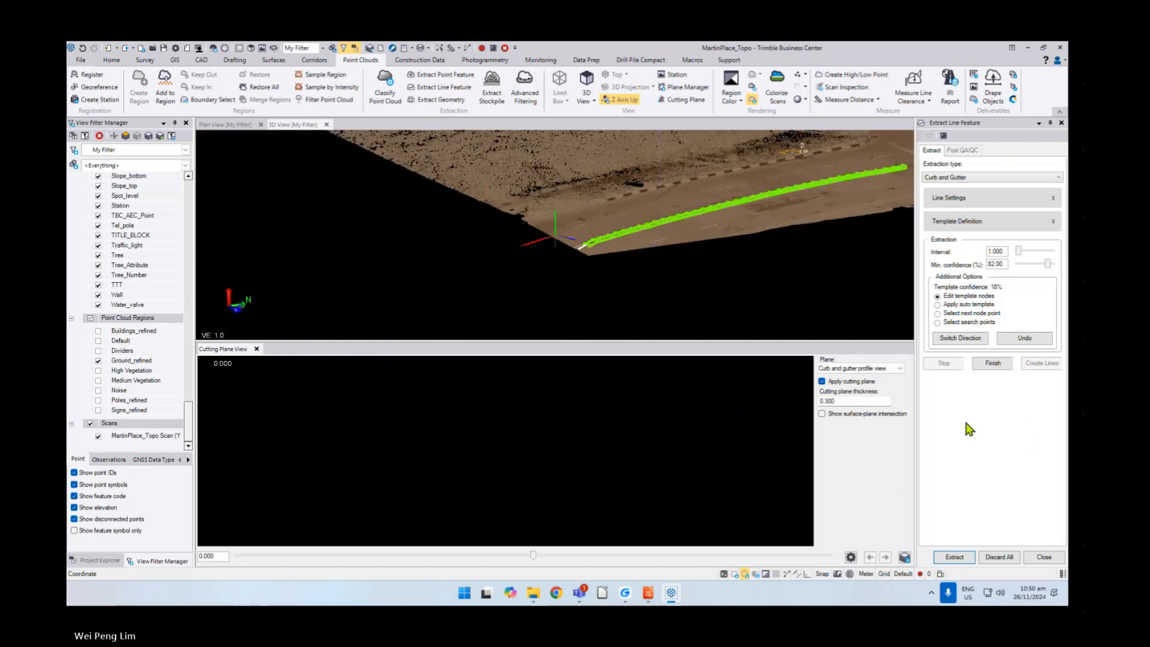
{"action": "left_click_drag", "start_coordinate": [915, 409], "coordinate": [944, 411]}
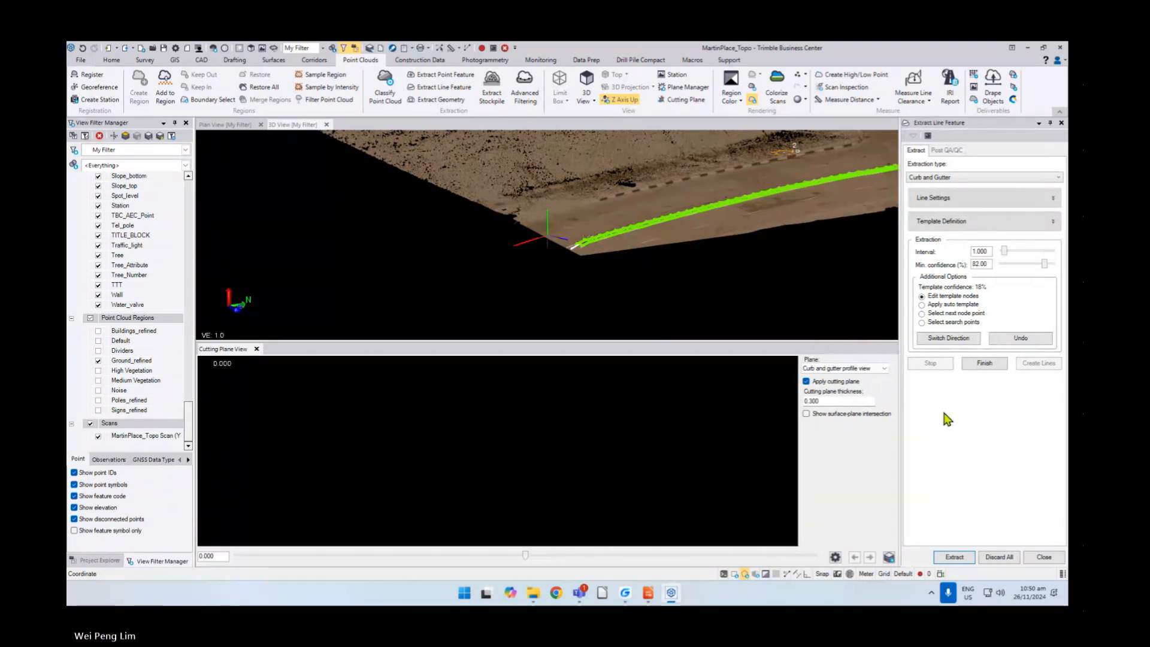
- Finish the curb extraction and create the divider's lines, leaving the smoothing and line settings at their defaults
{"action": "left_click", "coordinate": [985, 363]}
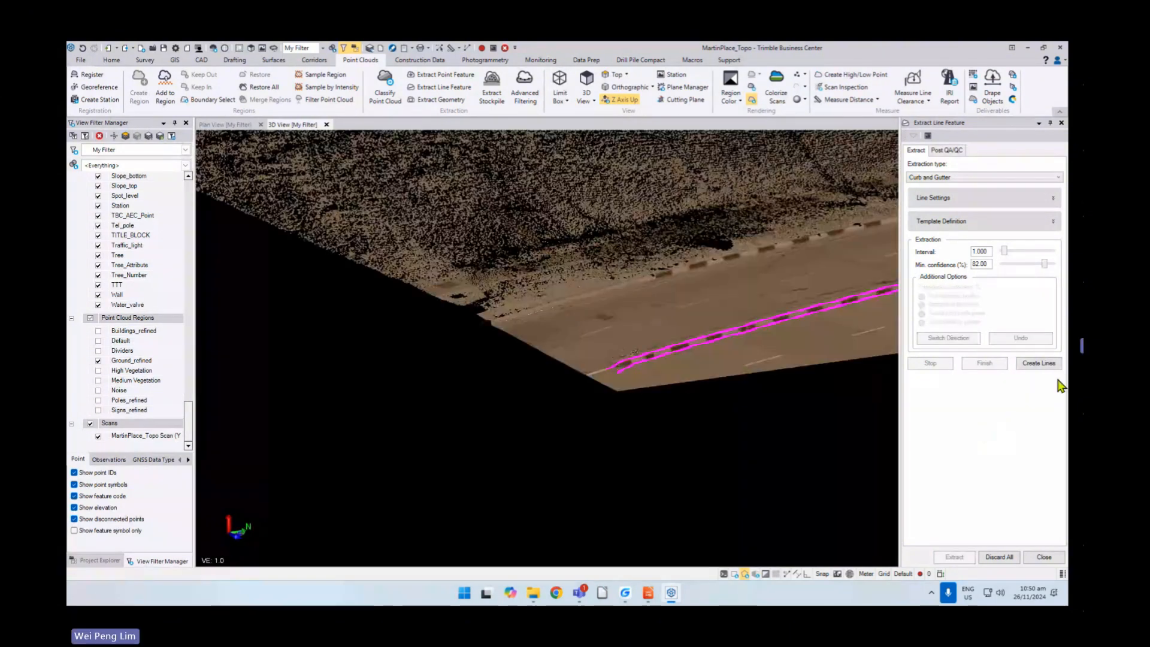
{"action": "left_click", "coordinate": [950, 150]}
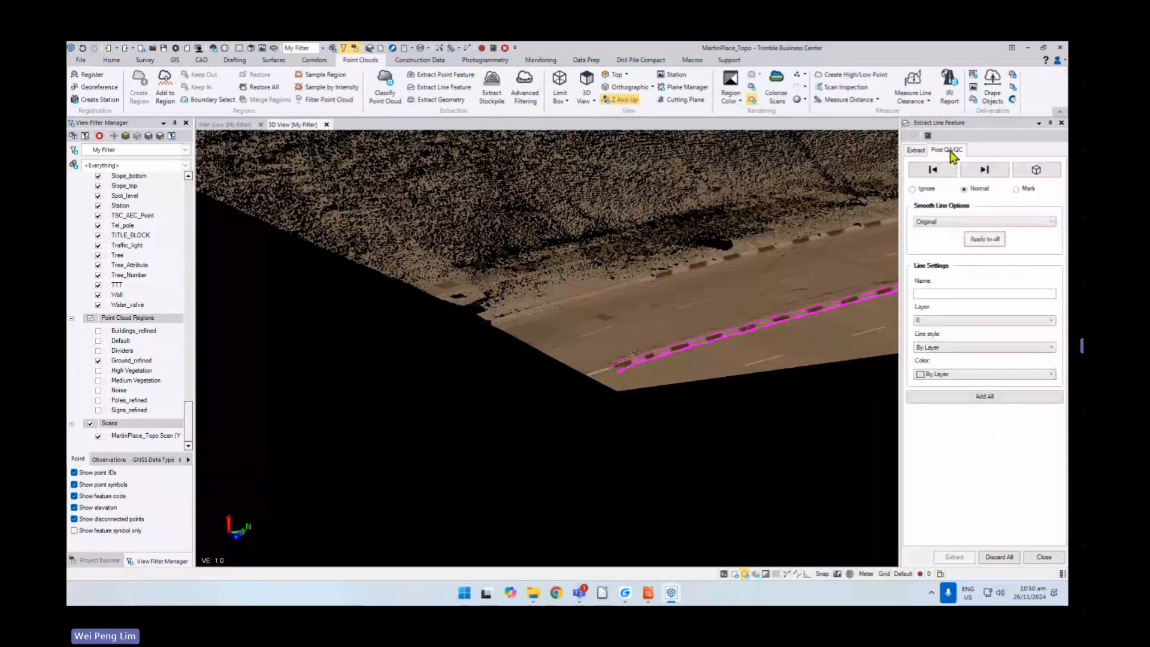
{"action": "left_click", "coordinate": [916, 151]}
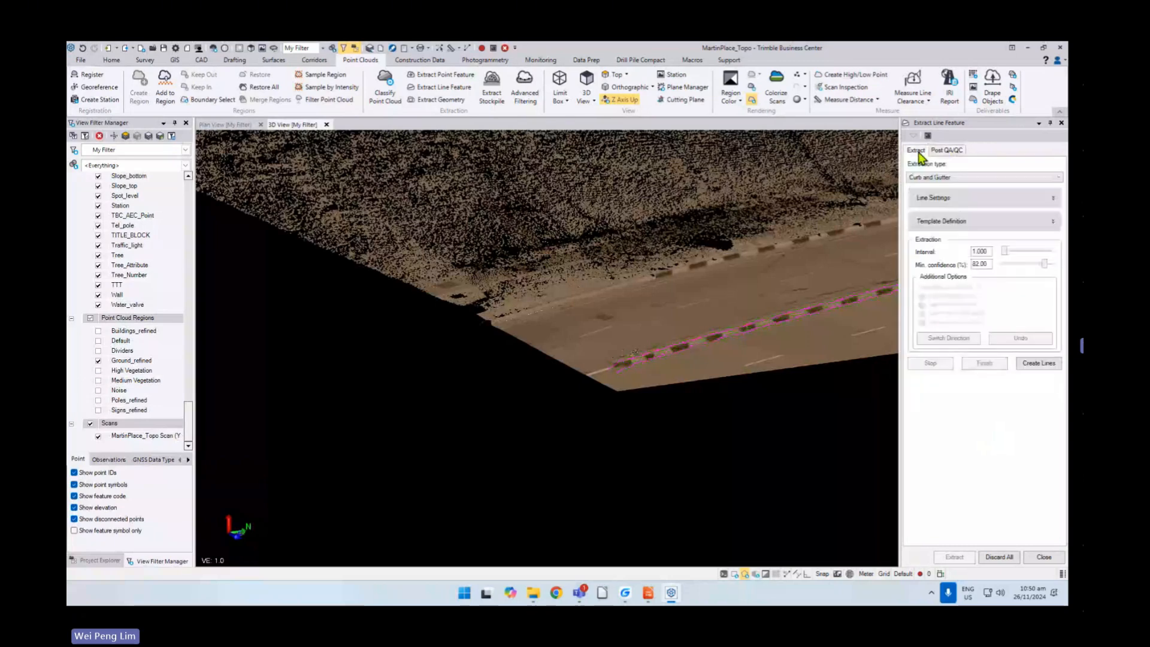
{"action": "left_click", "coordinate": [1042, 366]}
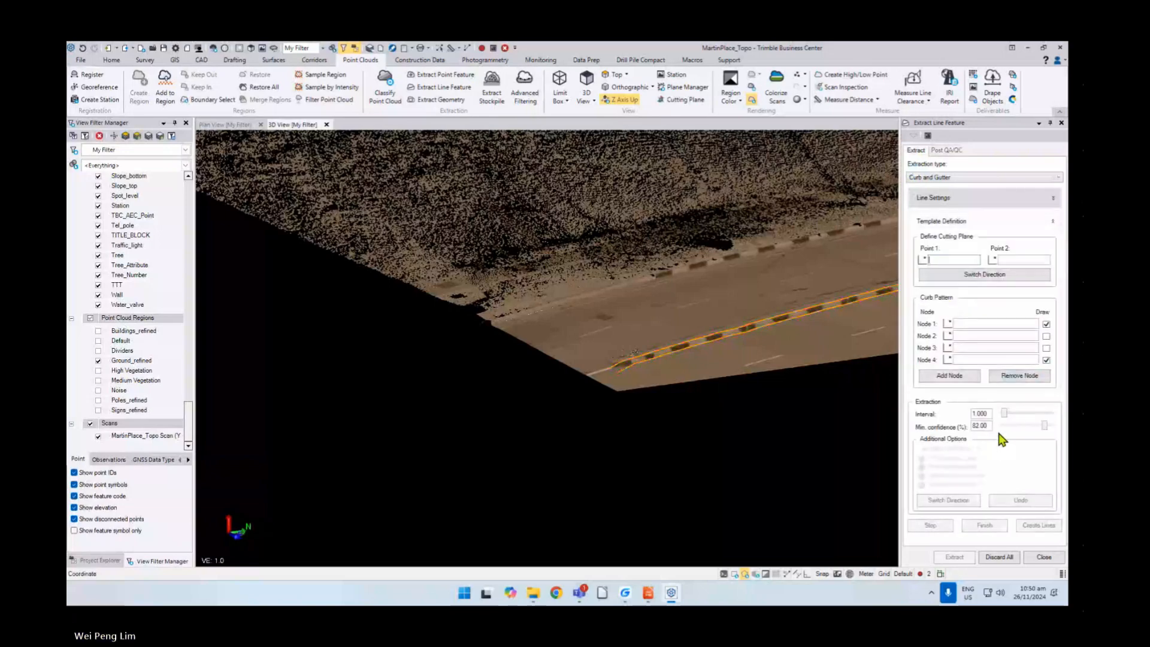
{"action": "left_click", "coordinate": [1043, 557]}
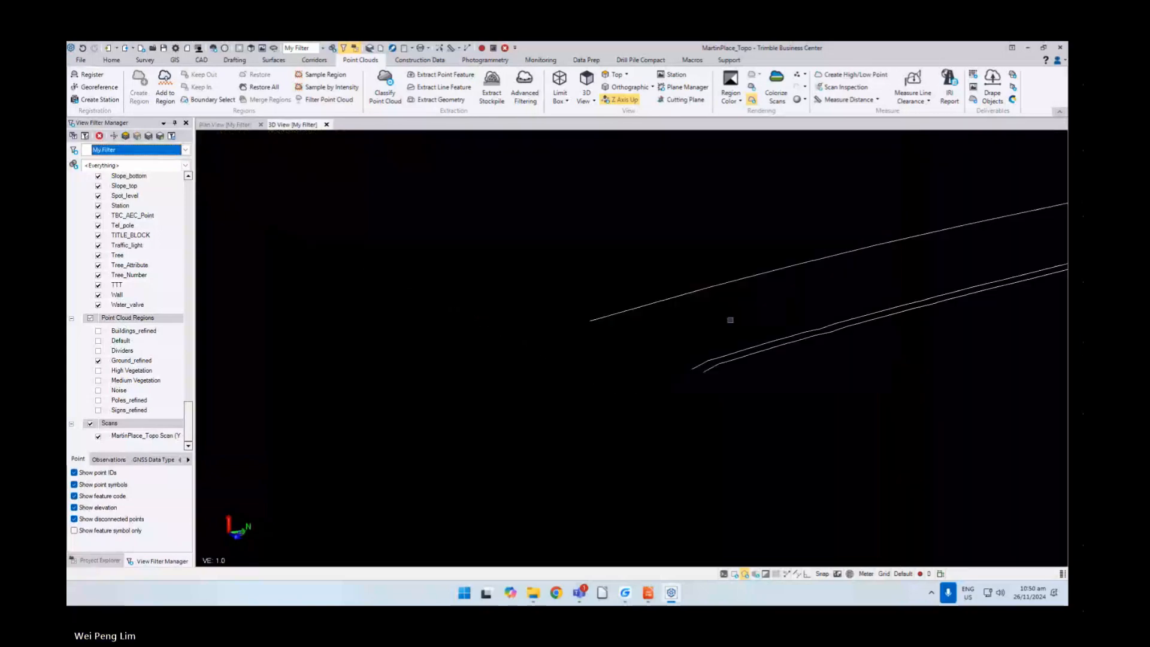
{"action": "scroll", "coordinate": [722, 354], "scroll_direction": "up", "scroll_amount": 5}
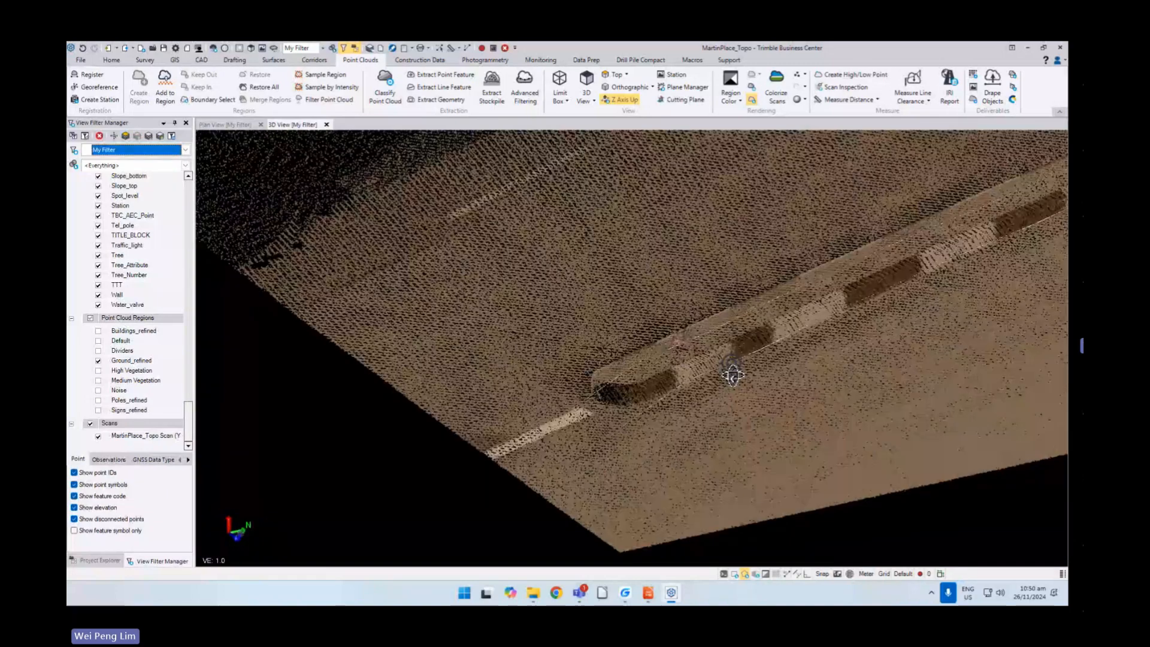
- Examine the created divider curb lines along the road in the 3D and plan views
{"action": "middle_click_drag", "start_coordinate": [722, 360], "coordinate": [691, 346]}
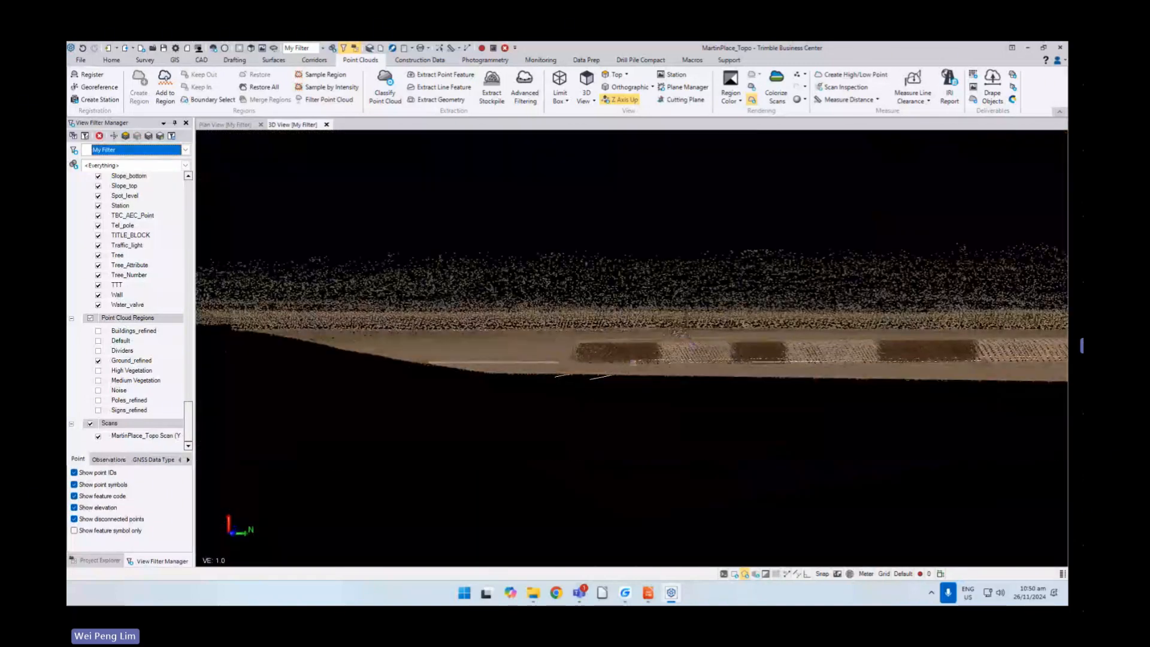
{"action": "middle_click_drag", "start_coordinate": [634, 369], "coordinate": [626, 338]}
{"action": "left_click", "coordinate": [216, 124]}
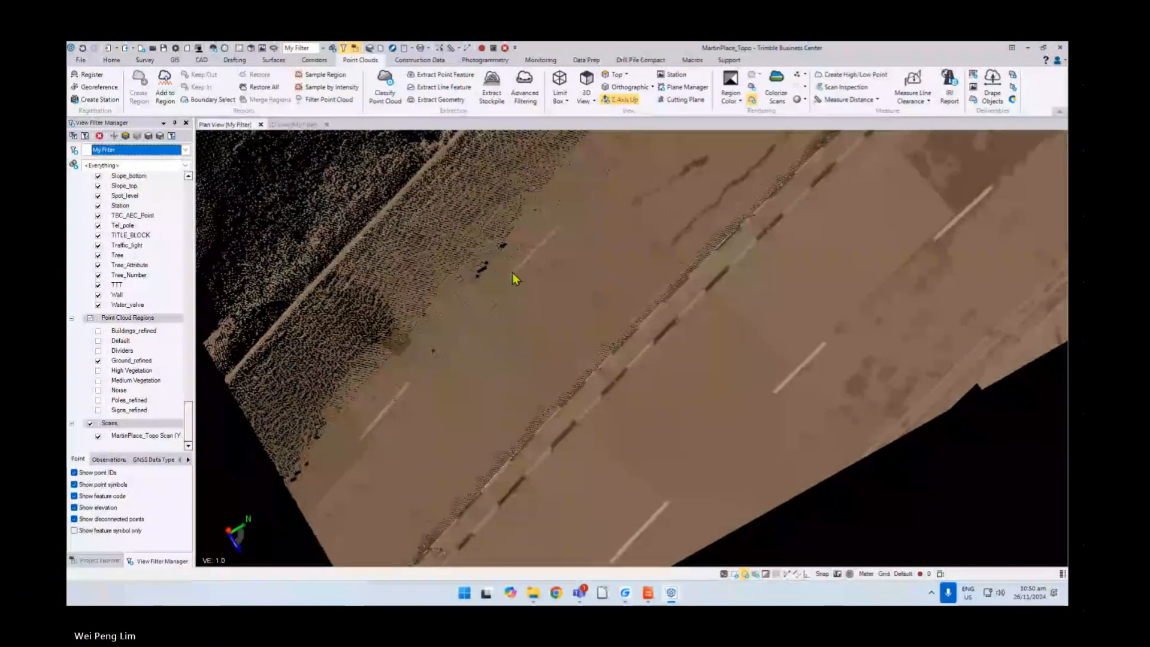
{"action": "scroll", "coordinate": [634, 350], "scroll_direction": "up", "scroll_amount": 6}
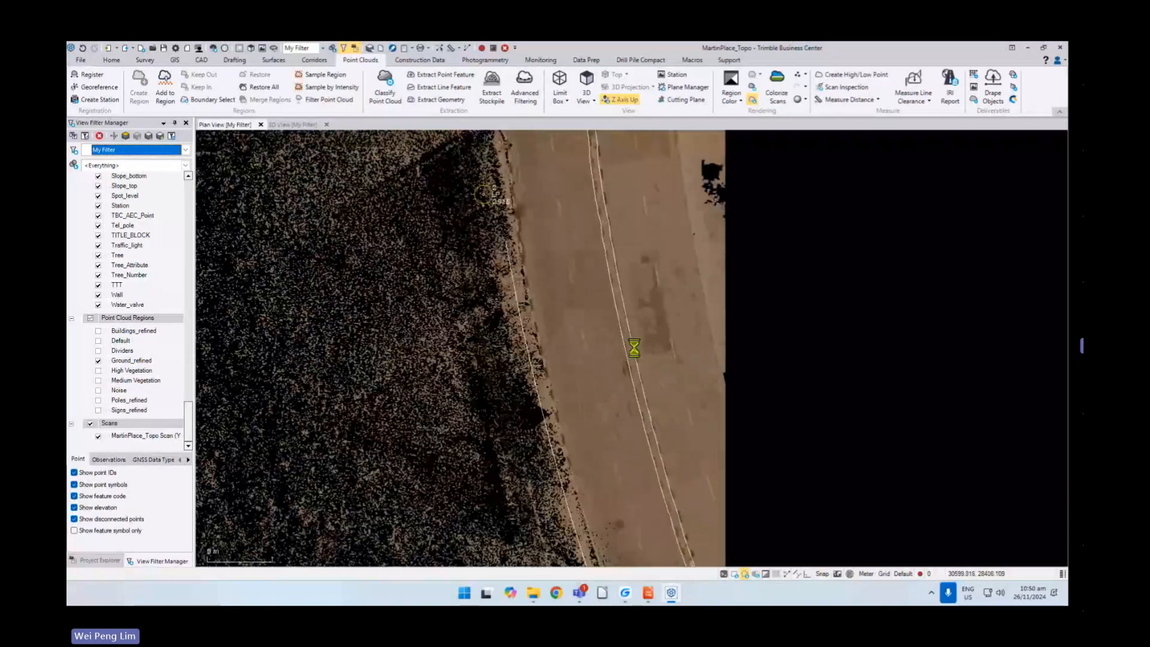
{"action": "middle_click_drag", "start_coordinate": [607, 234], "coordinate": [612, 392]}
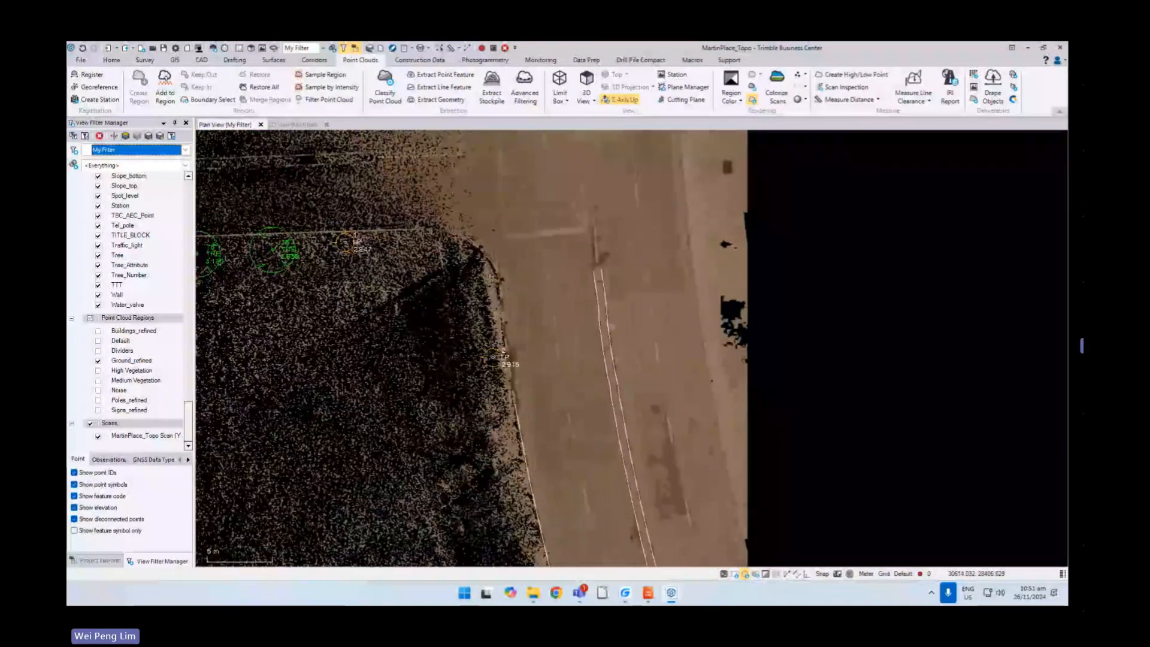
{"action": "scroll", "coordinate": [607, 324], "scroll_direction": "up", "scroll_amount": 5}
{"action": "scroll", "coordinate": [623, 303], "scroll_direction": "down", "scroll_amount": 10}
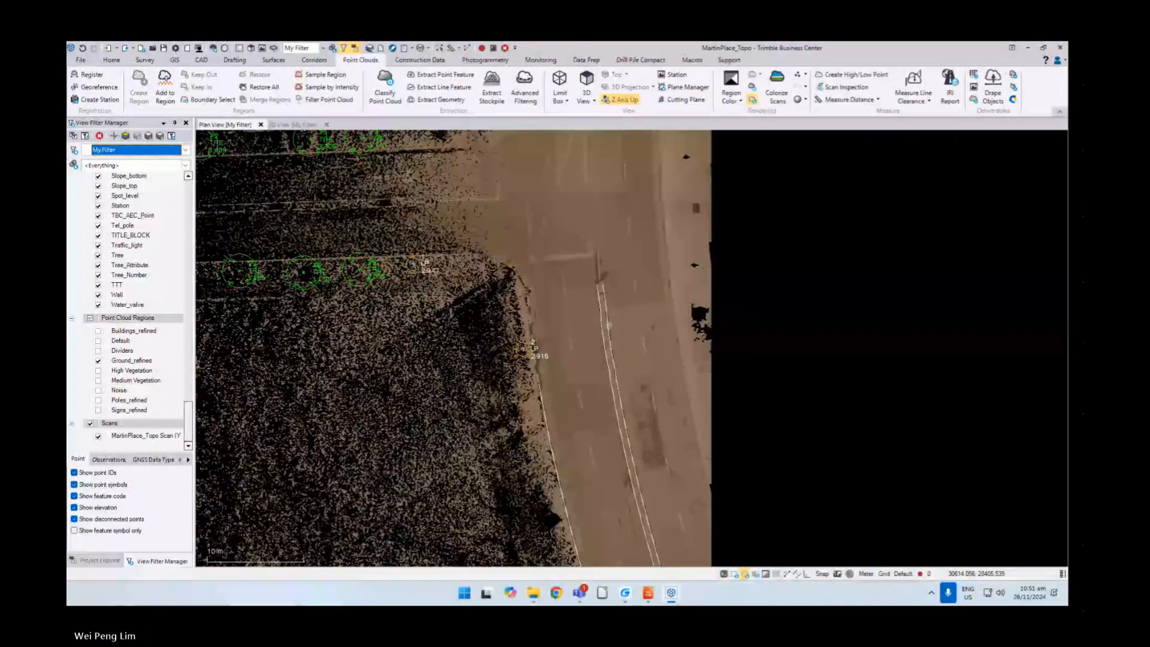
- Set up a line feature extraction for lane line markings with the lane line type Dashed
{"action": "middle_click_drag", "start_coordinate": [605, 283], "coordinate": [577, 439]}
{"action": "scroll", "coordinate": [593, 277], "scroll_direction": "up", "scroll_amount": 5}
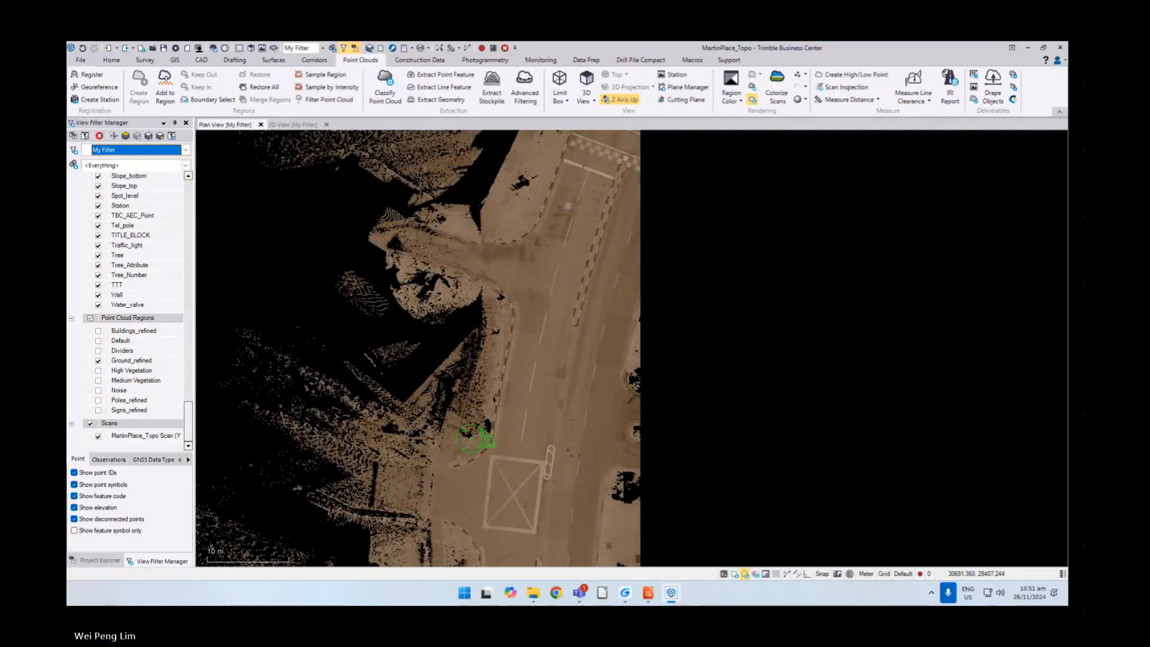
{"action": "left_click", "coordinate": [432, 86]}
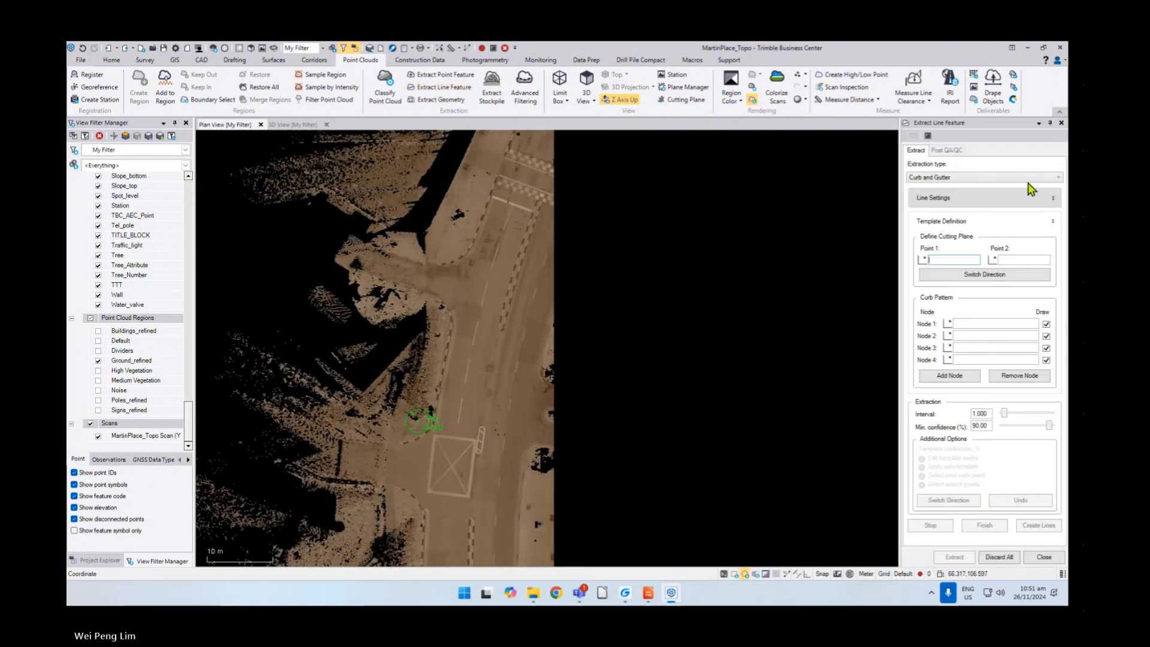
{"action": "left_click", "coordinate": [1057, 178]}
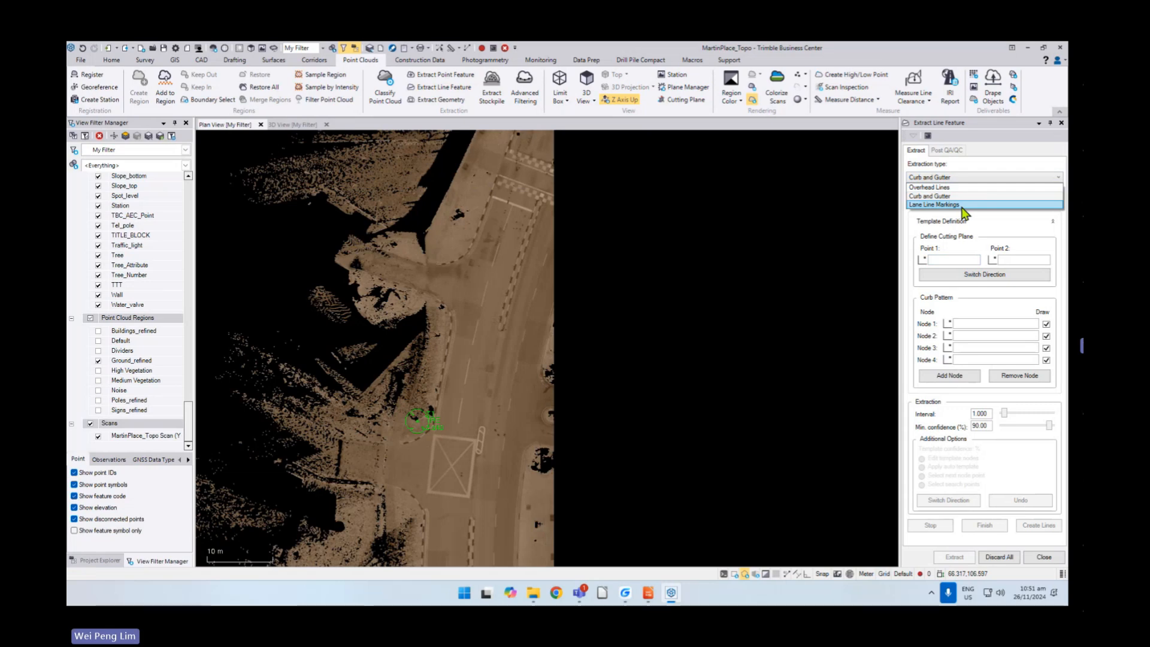
{"action": "left_click", "coordinate": [963, 205]}
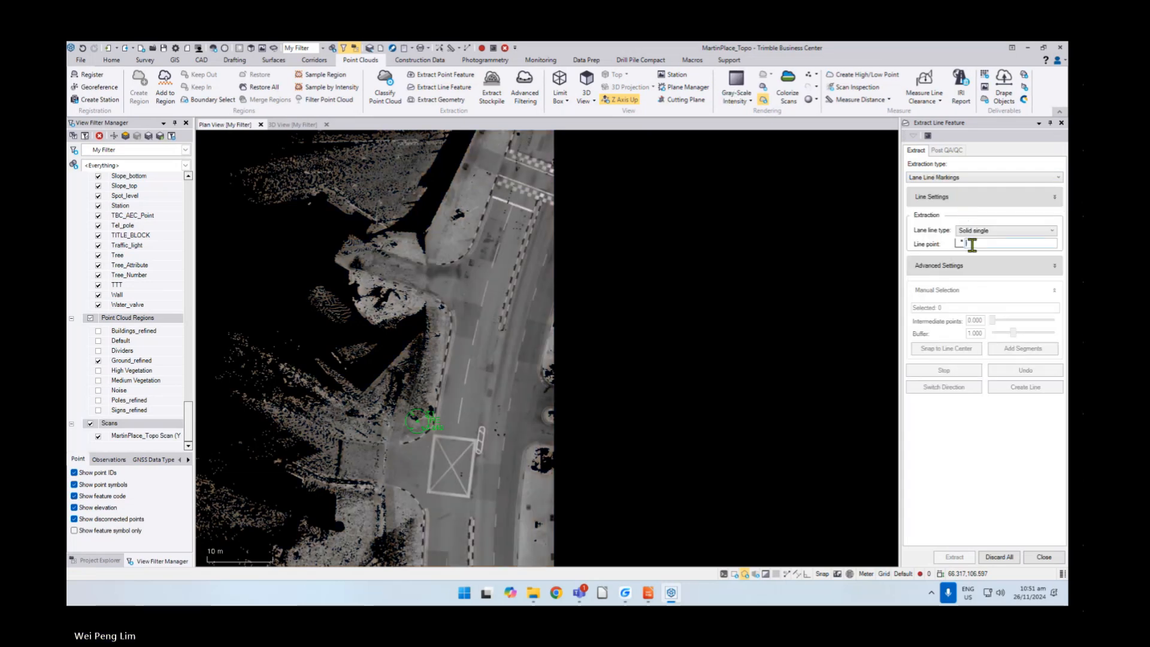
{"action": "left_click", "coordinate": [977, 243]}
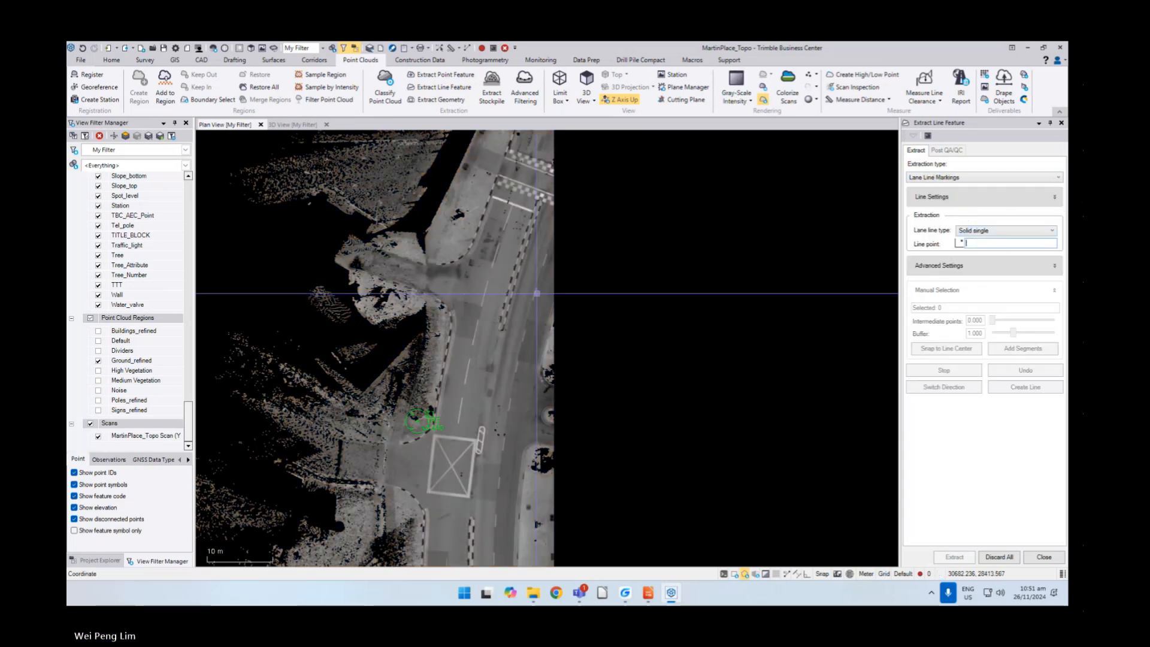
{"action": "left_click", "coordinate": [1054, 231]}
{"action": "left_click", "coordinate": [982, 256]}
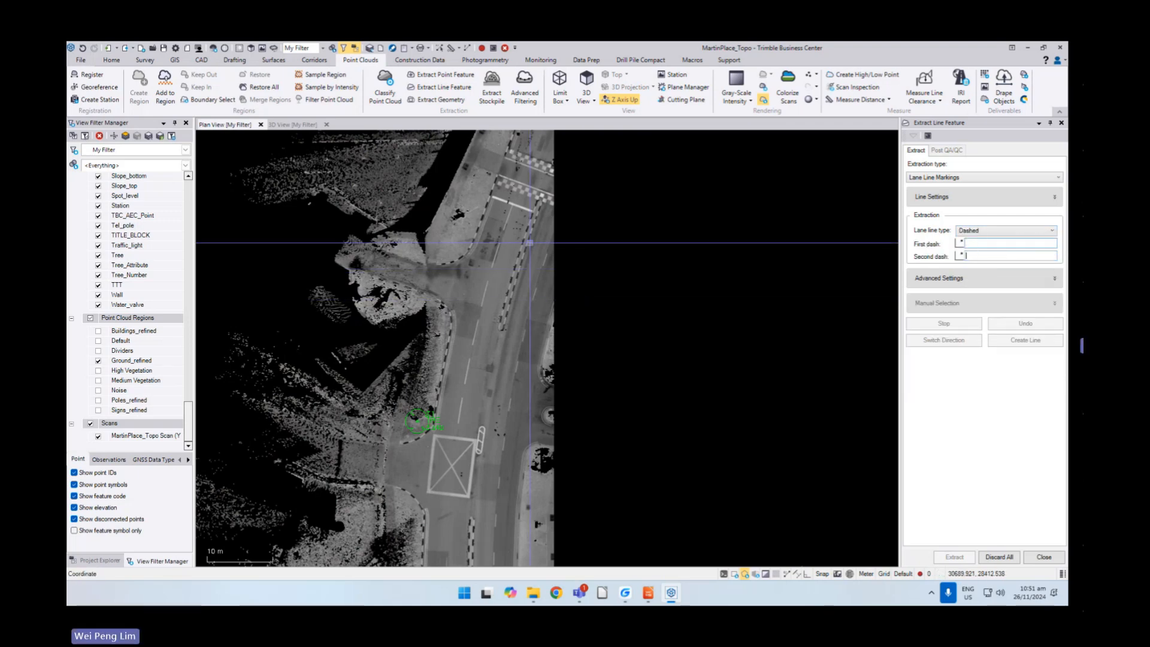
- Pick the first two dashes south of the stop line as the first and second dash, and lower the intensity threshold
{"action": "left_click", "coordinate": [507, 218]}
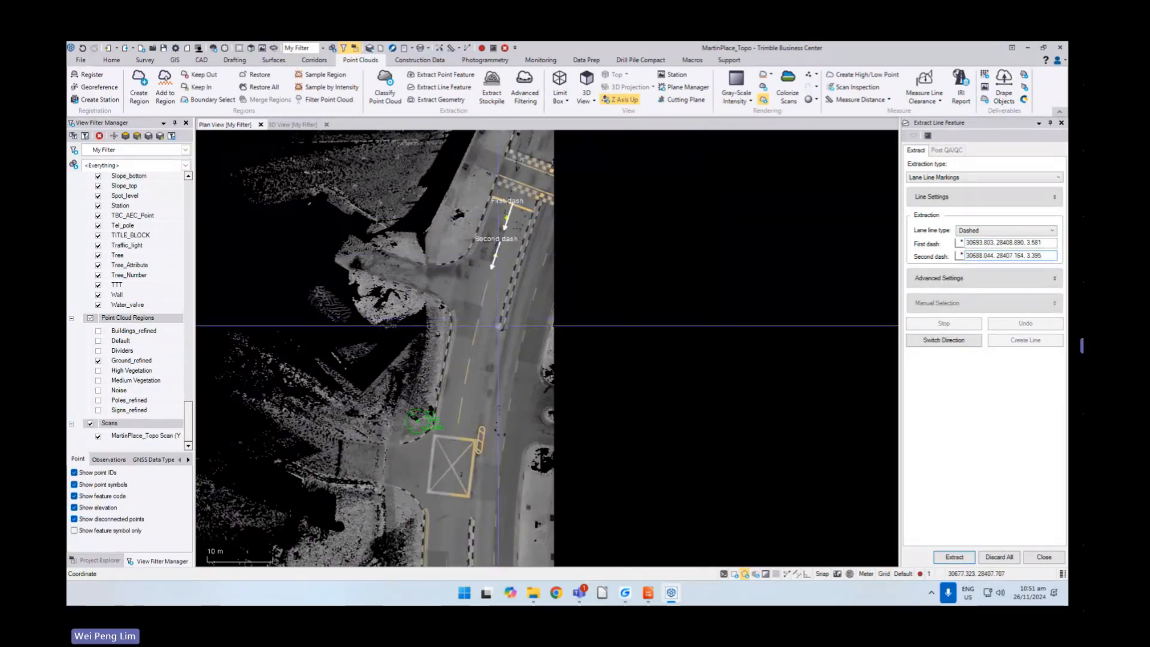
{"action": "scroll", "coordinate": [547, 319], "scroll_direction": "up", "scroll_amount": 2}
{"action": "middle_click_drag", "start_coordinate": [522, 318], "coordinate": [544, 312]}
{"action": "scroll", "coordinate": [544, 312], "scroll_direction": "down", "scroll_amount": 2}
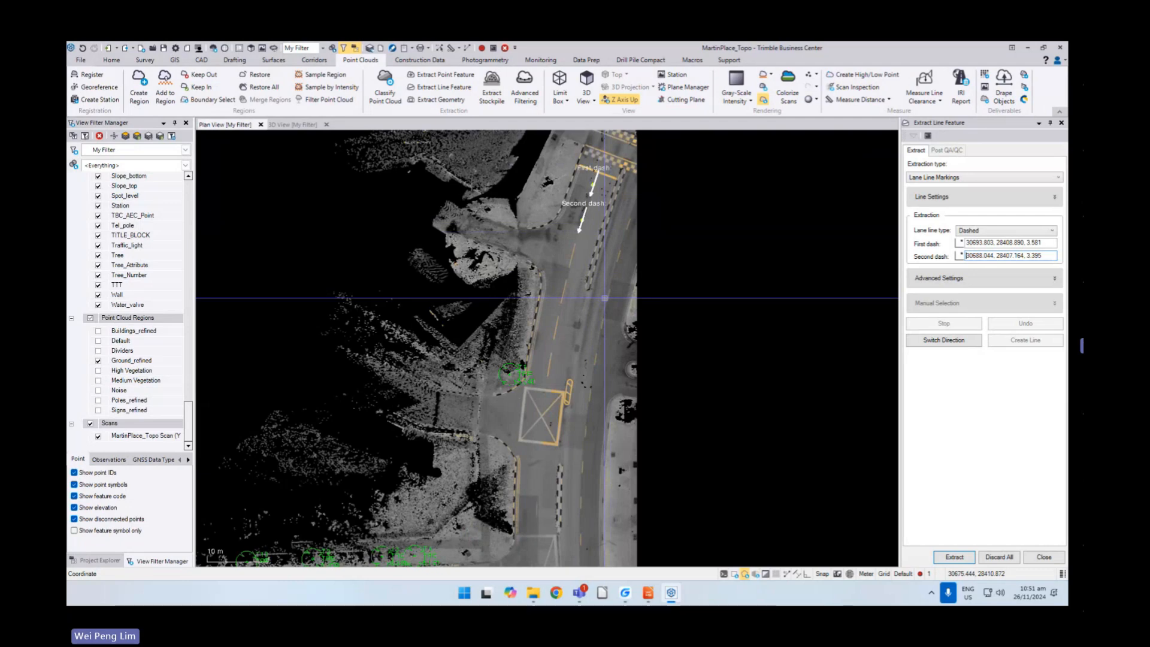
{"action": "left_click", "coordinate": [1055, 279]}
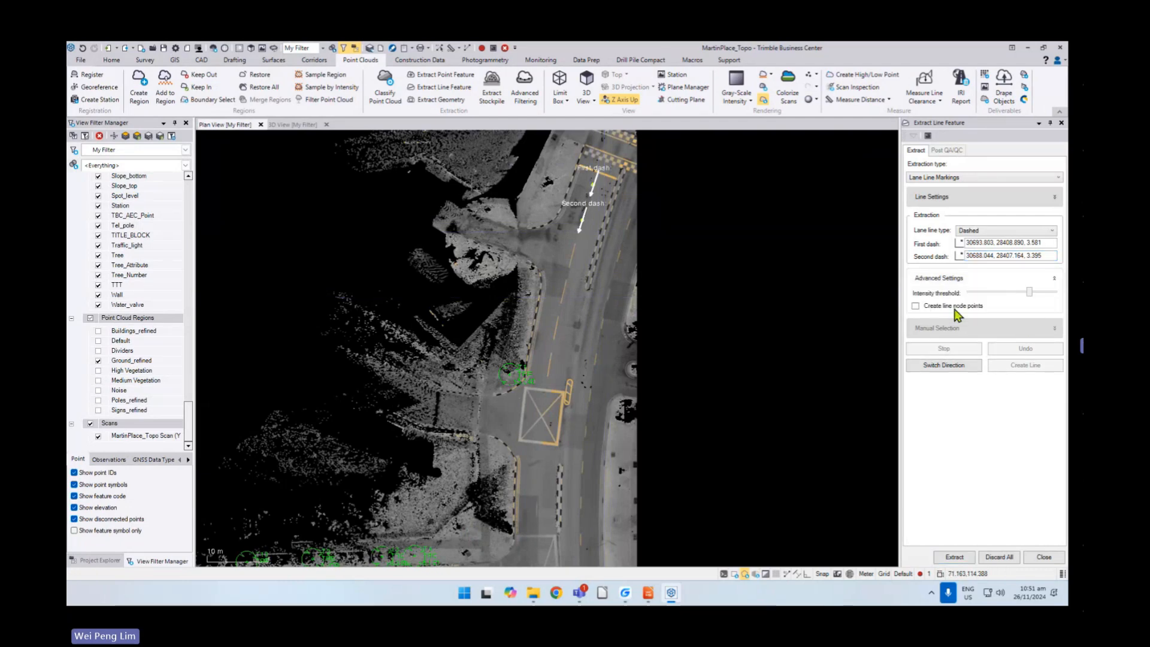
{"action": "mouse_move", "coordinate": [1032, 295]}
{"action": "left_mouse_down"}
{"action": "mouse_move", "coordinate": [1008, 295]}
{"action": "mouse_move", "coordinate": [1021, 298]}
{"action": "left_mouse_up"}
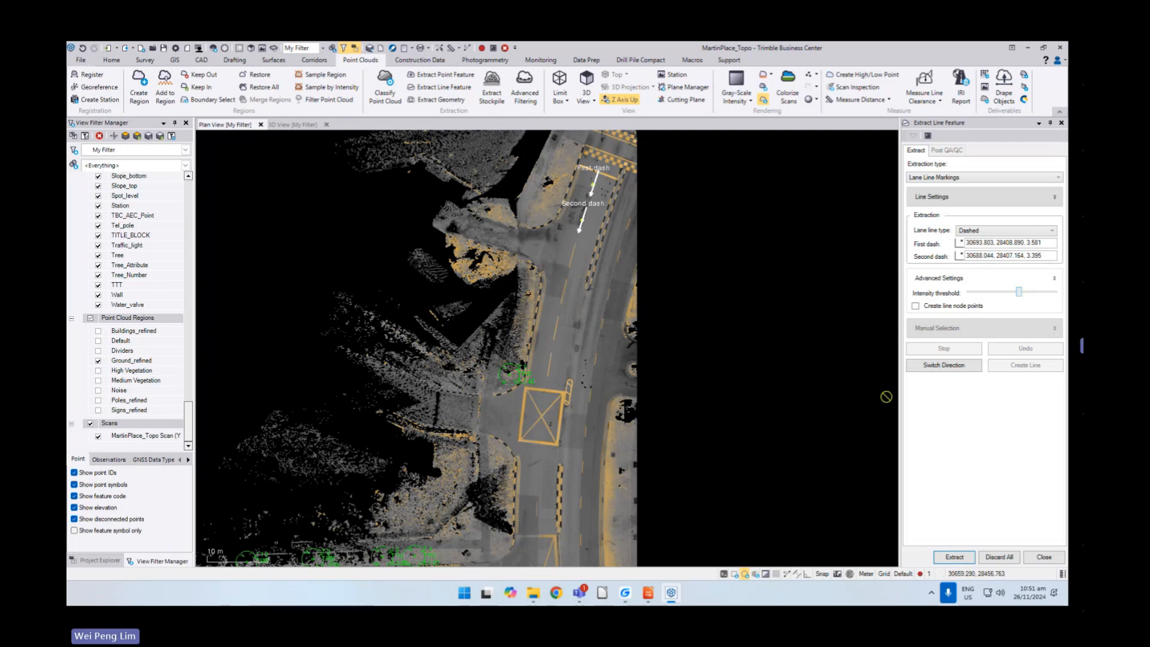
- Extract the dashed lane line southward, drop its last segment inside the box junction, and create the line
{"action": "left_click", "coordinate": [954, 558]}
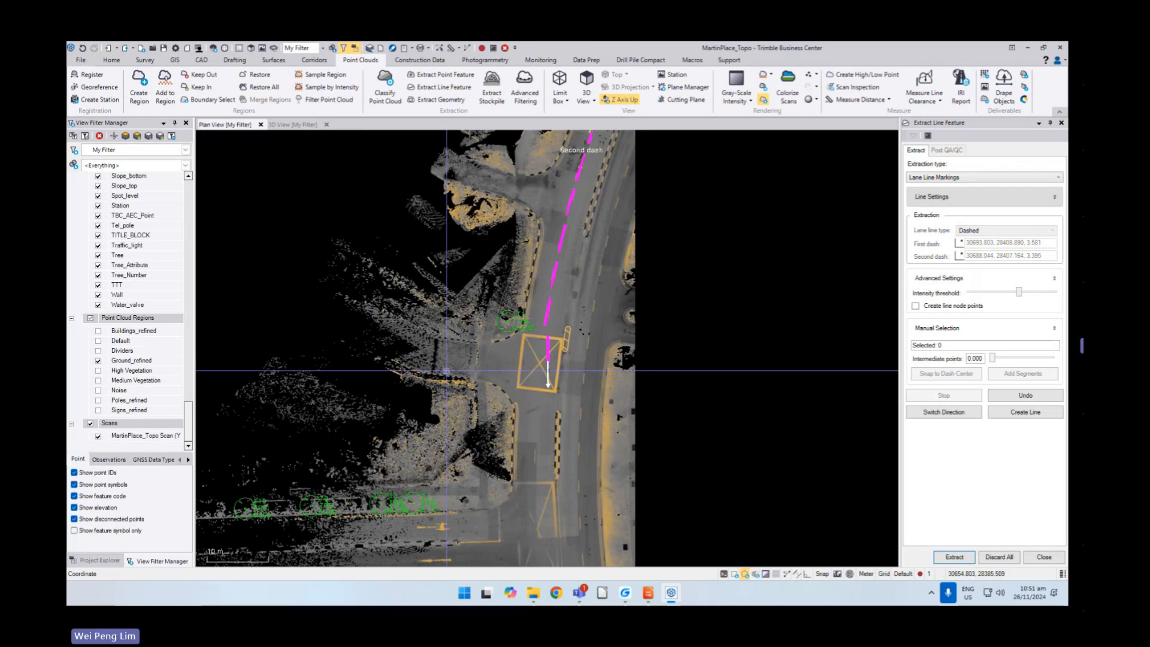
{"action": "left_click", "coordinate": [1025, 396]}
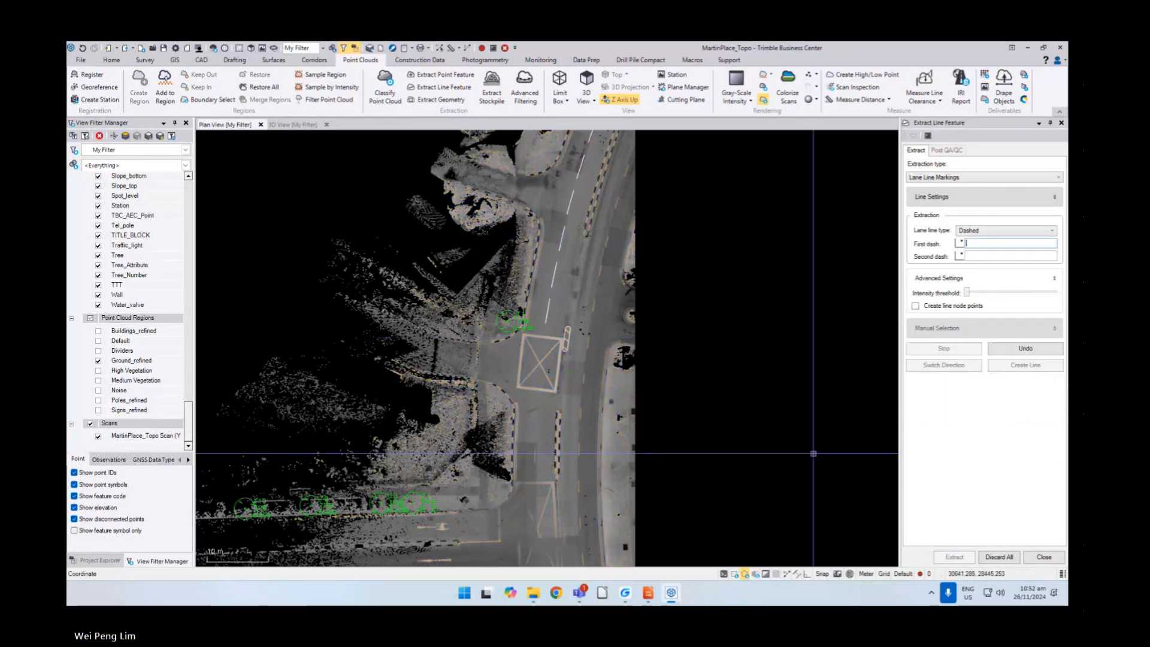
{"action": "left_click", "coordinate": [1044, 557]}
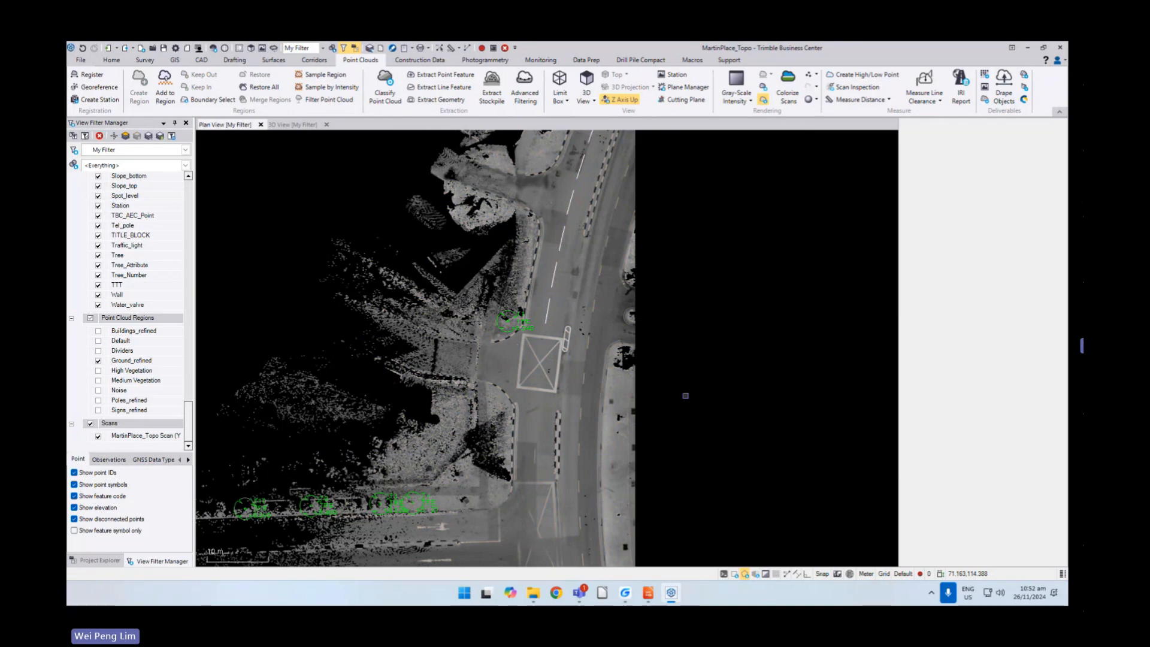
- Check the created dashed lane lines in the 3D view by temporarily hiding the Ground_refined region
{"action": "scroll", "coordinate": [631, 360], "scroll_direction": "up", "scroll_amount": 5}
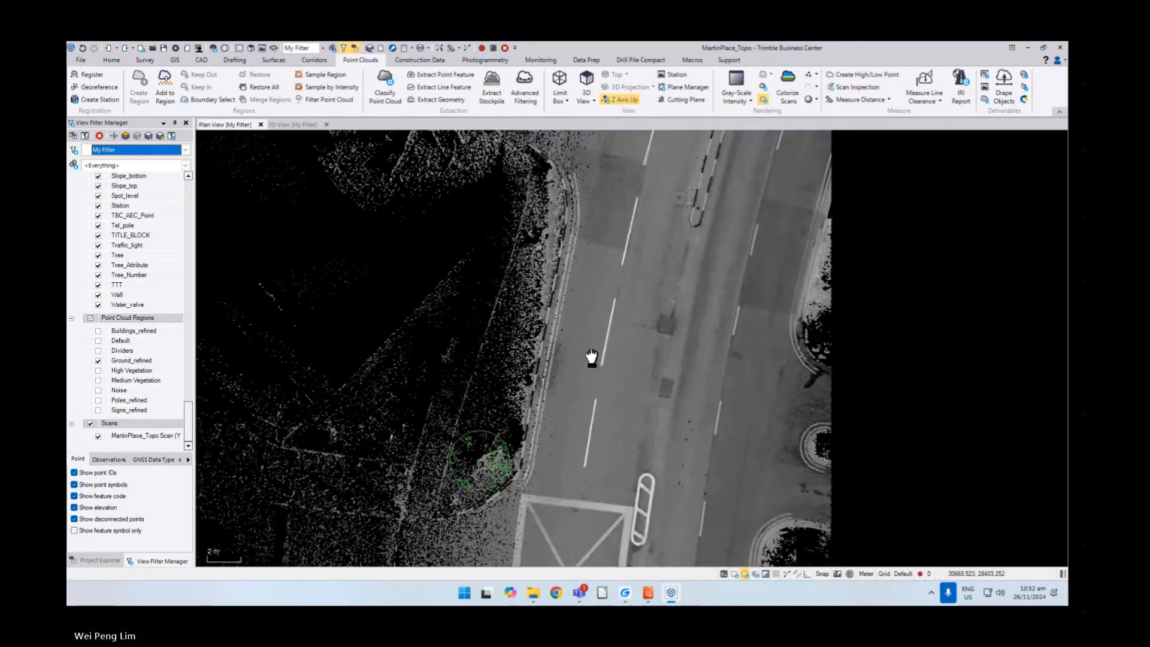
{"action": "left_click", "coordinate": [292, 125]}
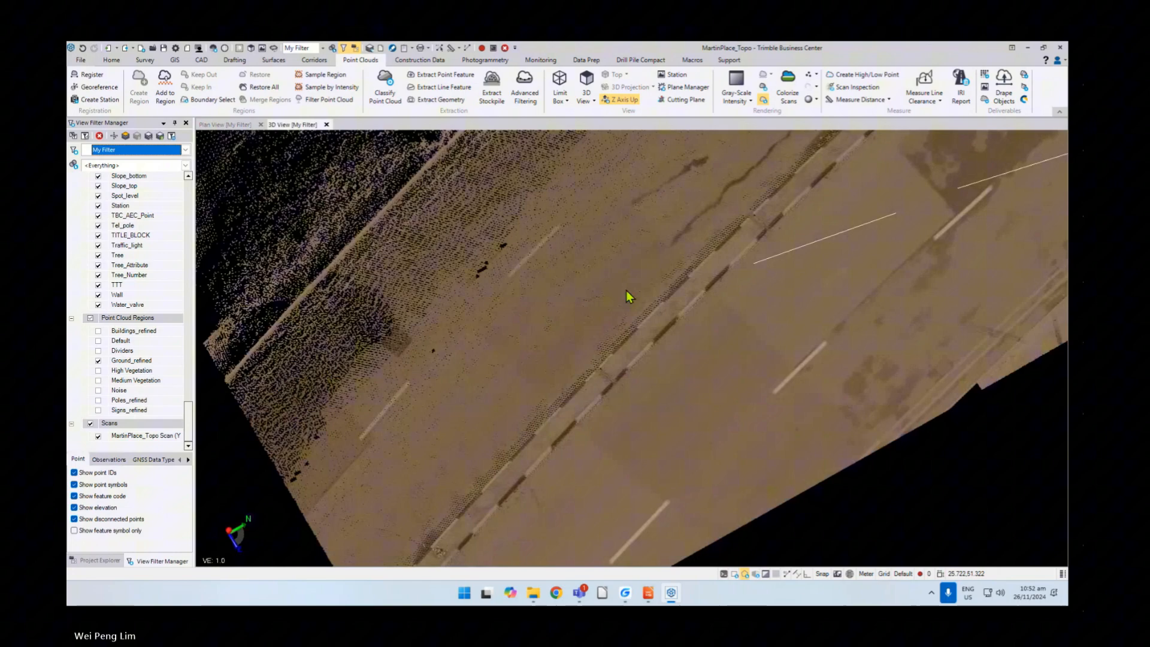
{"action": "middle_click_drag", "start_coordinate": [626, 290], "coordinate": [779, 312]}
{"action": "scroll", "coordinate": [701, 344], "scroll_direction": "down", "scroll_amount": 2}
{"action": "scroll", "coordinate": [700, 344], "scroll_direction": "up", "scroll_amount": 2}
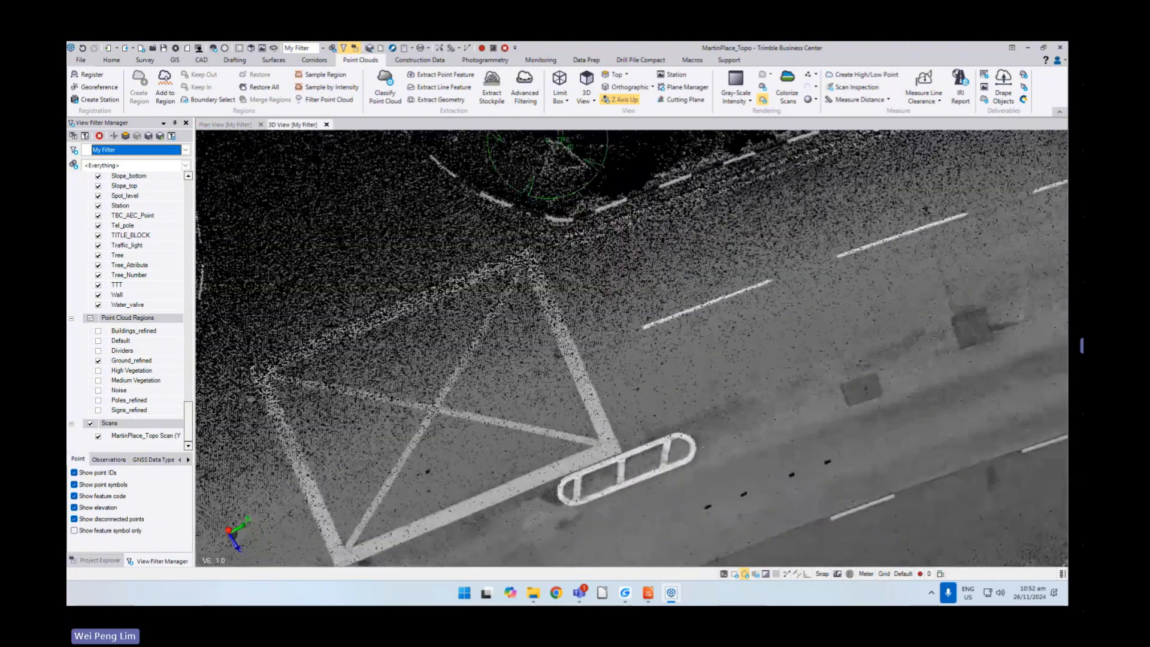
{"action": "left_click", "coordinate": [99, 361]}
{"action": "scroll", "coordinate": [721, 323], "scroll_direction": "down", "scroll_amount": 3}
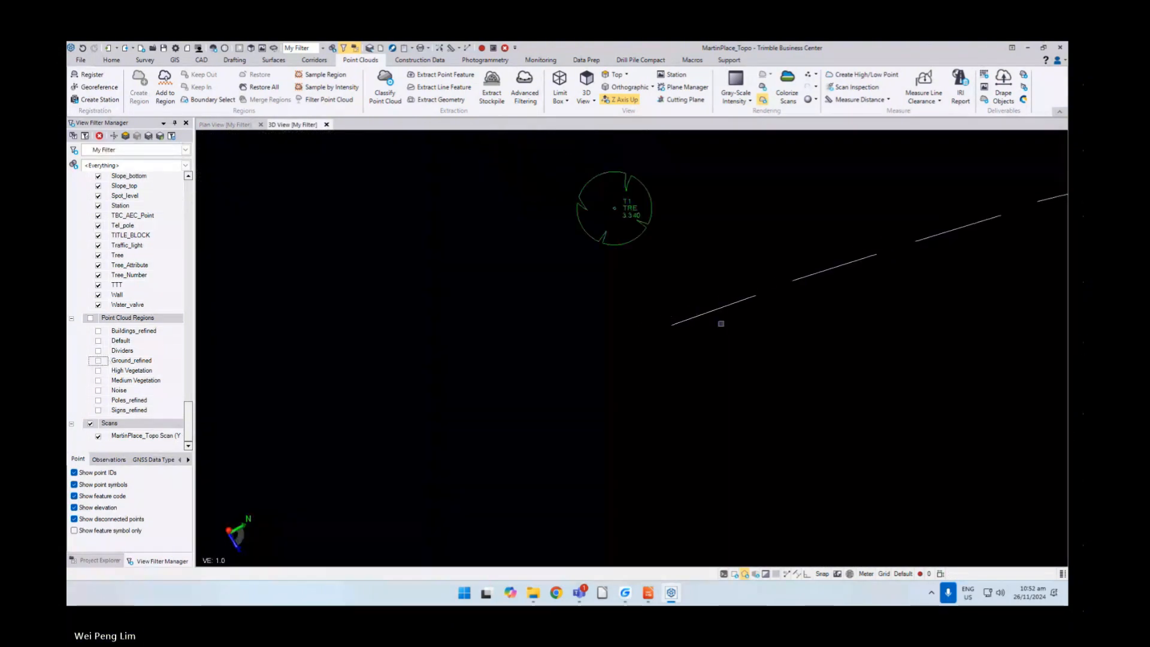
{"action": "left_click", "coordinate": [98, 361]}
- Start a three-point rectangle on layer 0 and take its elevation, 3.876, from the checkered crossing's white square above the divider tip
{"action": "middle_click_drag", "start_coordinate": [889, 282], "coordinate": [688, 307]}
{"action": "scroll", "coordinate": [689, 308], "scroll_direction": "up", "scroll_amount": 5}
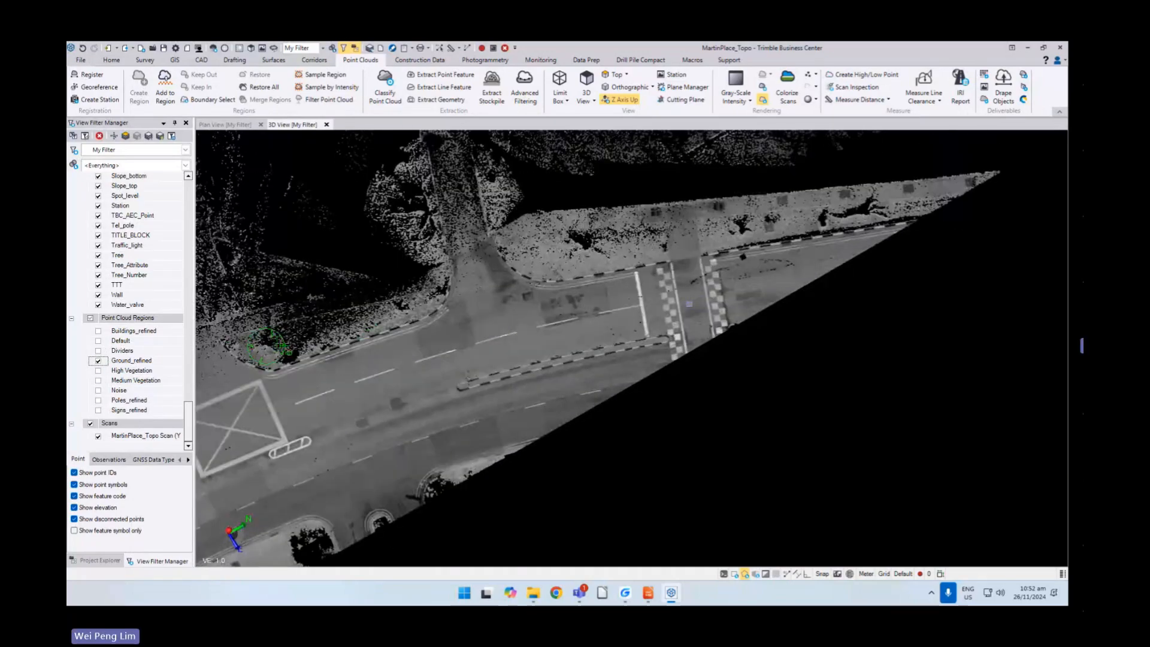
{"action": "mouse_move", "coordinate": [676, 303]}
{"action": "right_mouse_down"}
{"action": "mouse_move", "coordinate": [866, 389]}
{"action": "mouse_move", "coordinate": [641, 366]}
{"action": "right_mouse_up"}
{"action": "scroll", "coordinate": [641, 365], "scroll_direction": "up", "scroll_amount": 5}
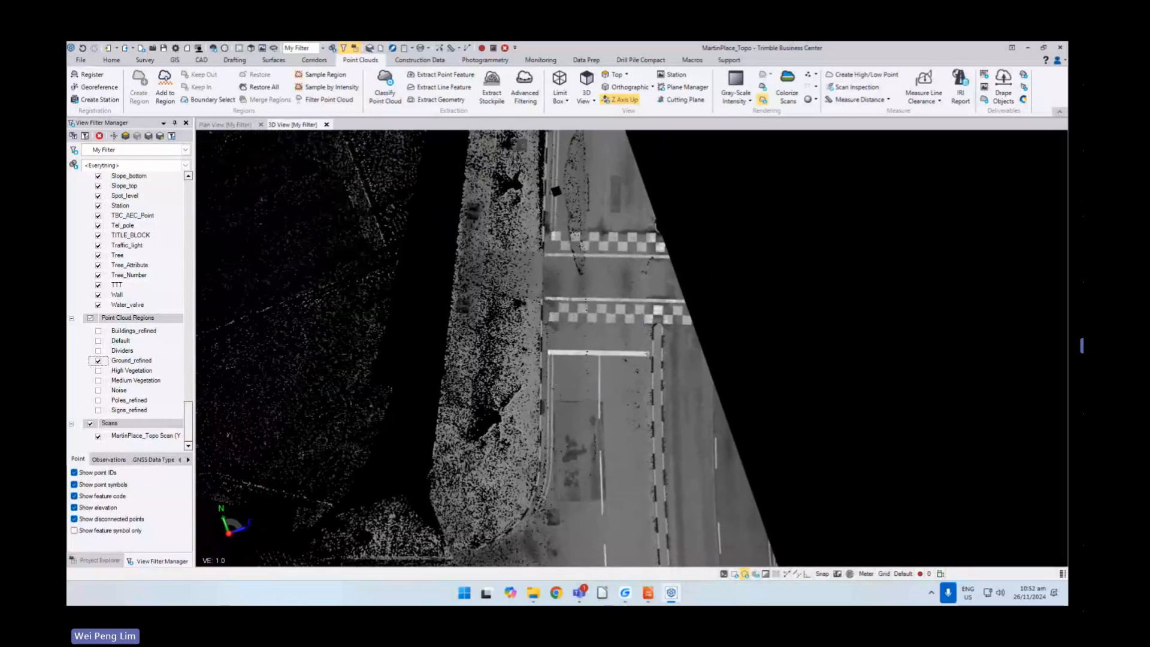
{"action": "scroll", "coordinate": [655, 309], "scroll_direction": "up", "scroll_amount": 3}
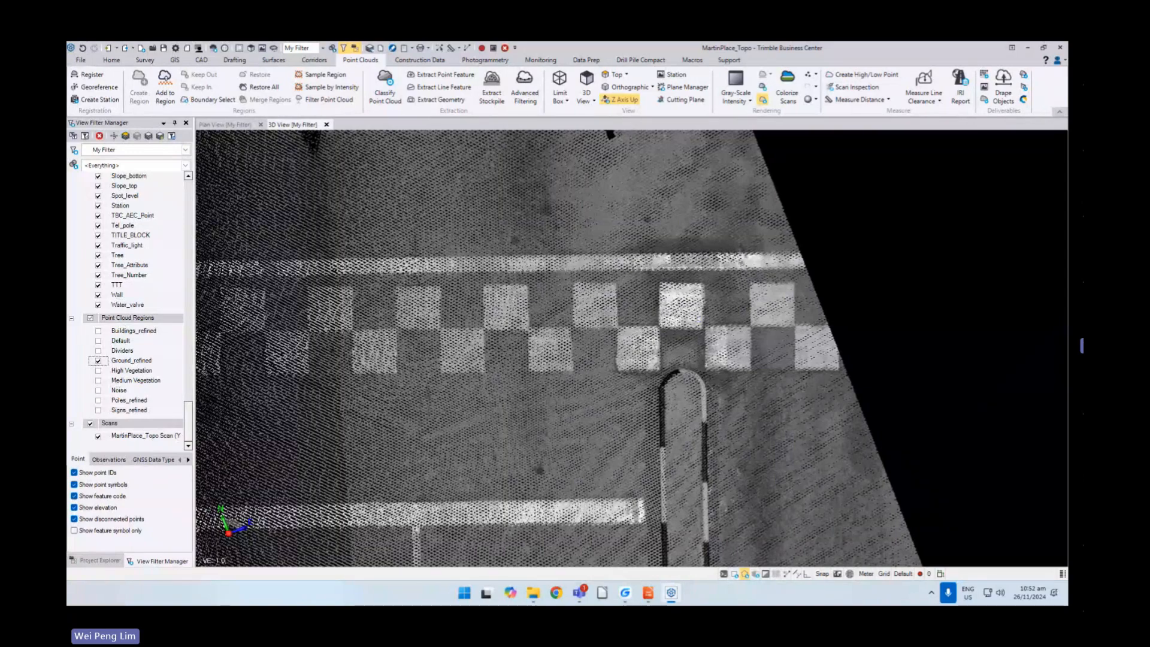
{"action": "middle_click_drag", "start_coordinate": [475, 197], "coordinate": [454, 191]}
{"action": "left_click", "coordinate": [201, 60]}
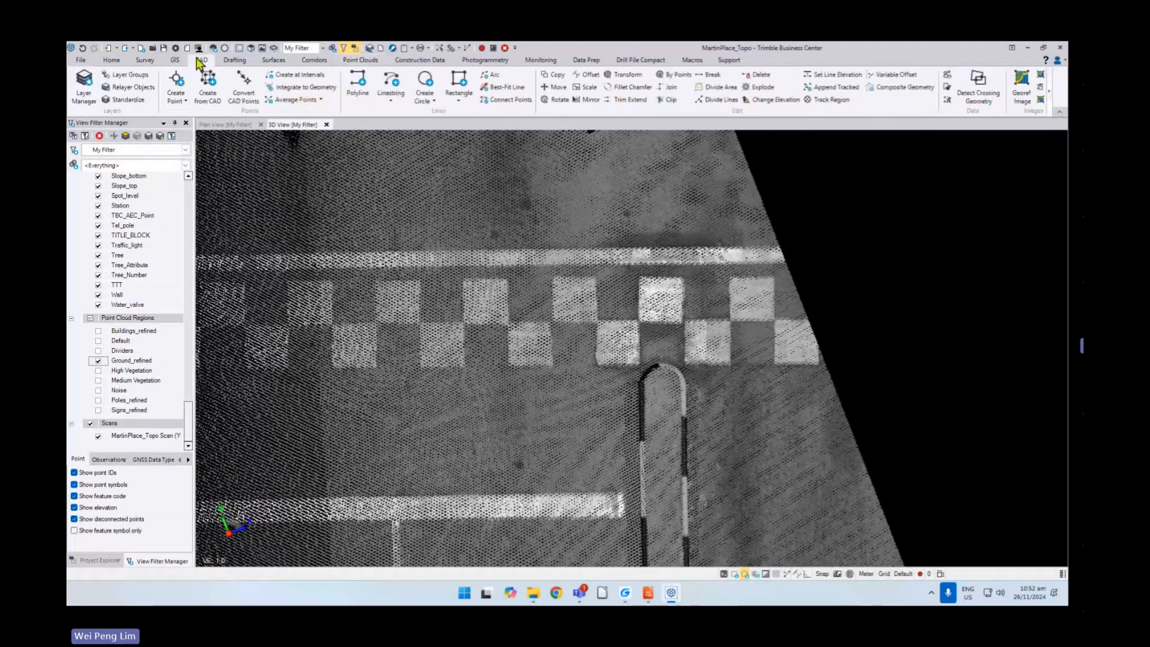
{"action": "left_click", "coordinate": [461, 102]}
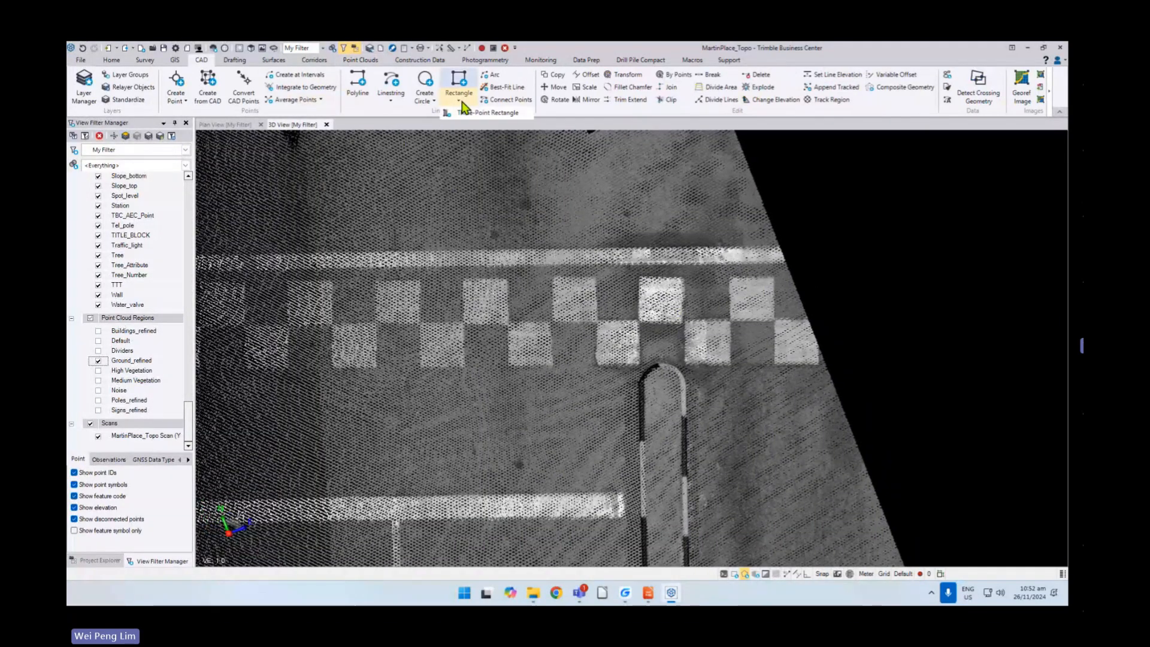
{"action": "left_click", "coordinate": [479, 113]}
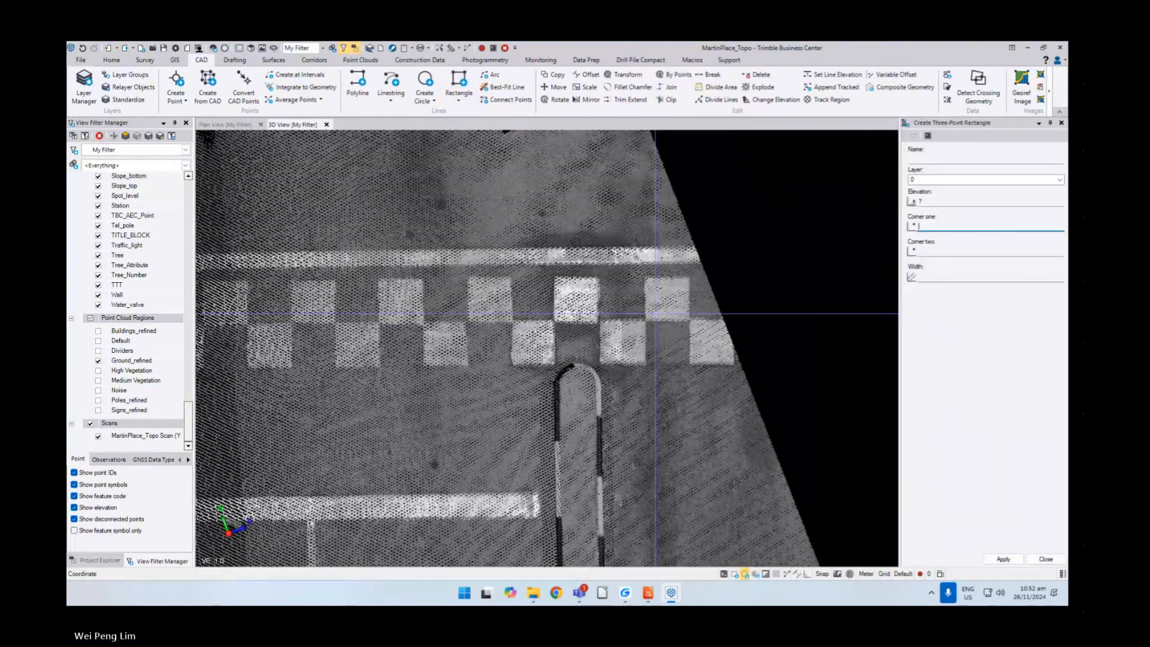
{"action": "scroll", "coordinate": [576, 307], "scroll_direction": "up", "scroll_amount": 3}
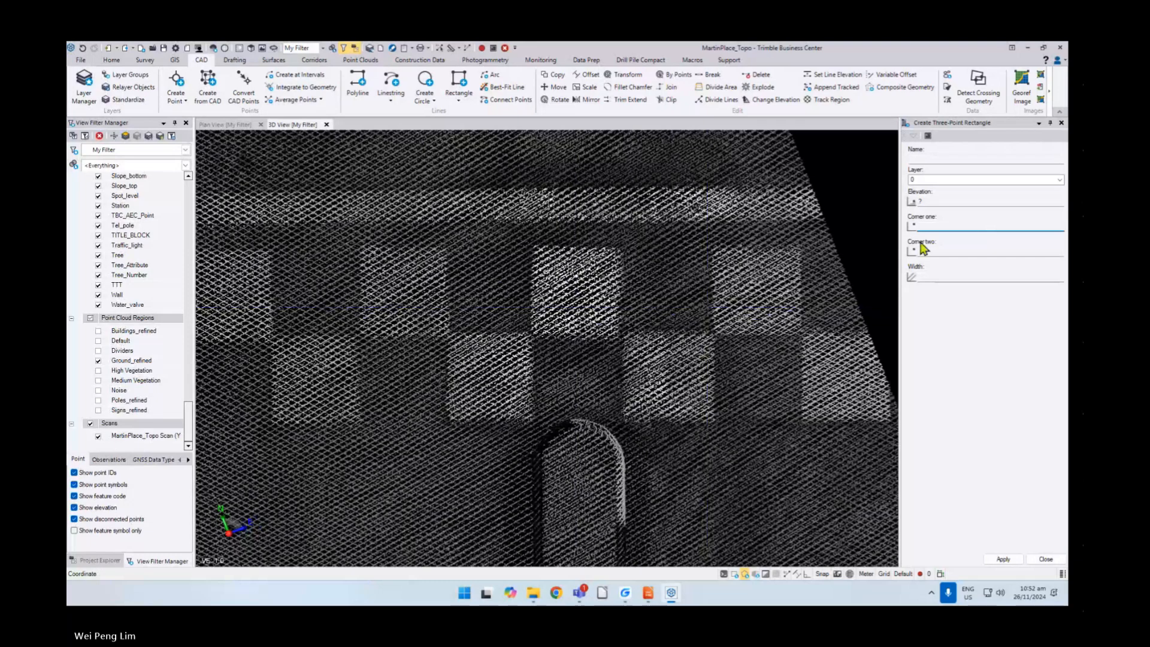
{"action": "left_click", "coordinate": [946, 202]}
{"action": "left_click", "coordinate": [565, 294]}
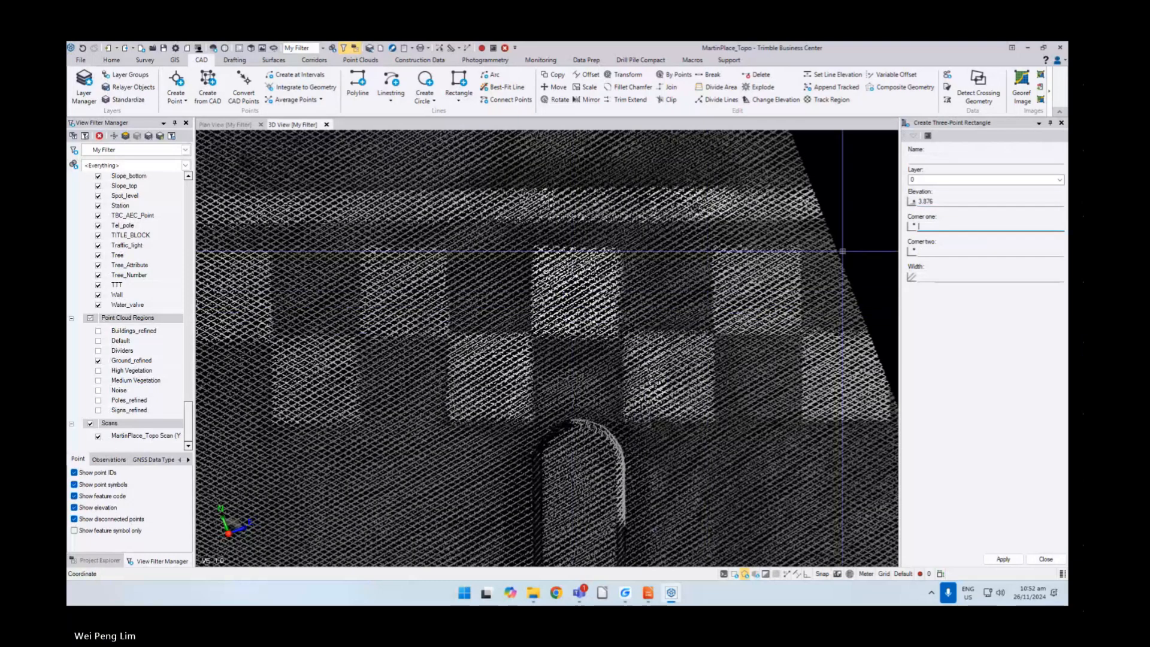
- Draw the three-point rectangle around the crossing's white square just north of the divider tip, and end the command
{"action": "left_click", "coordinate": [532, 246]}
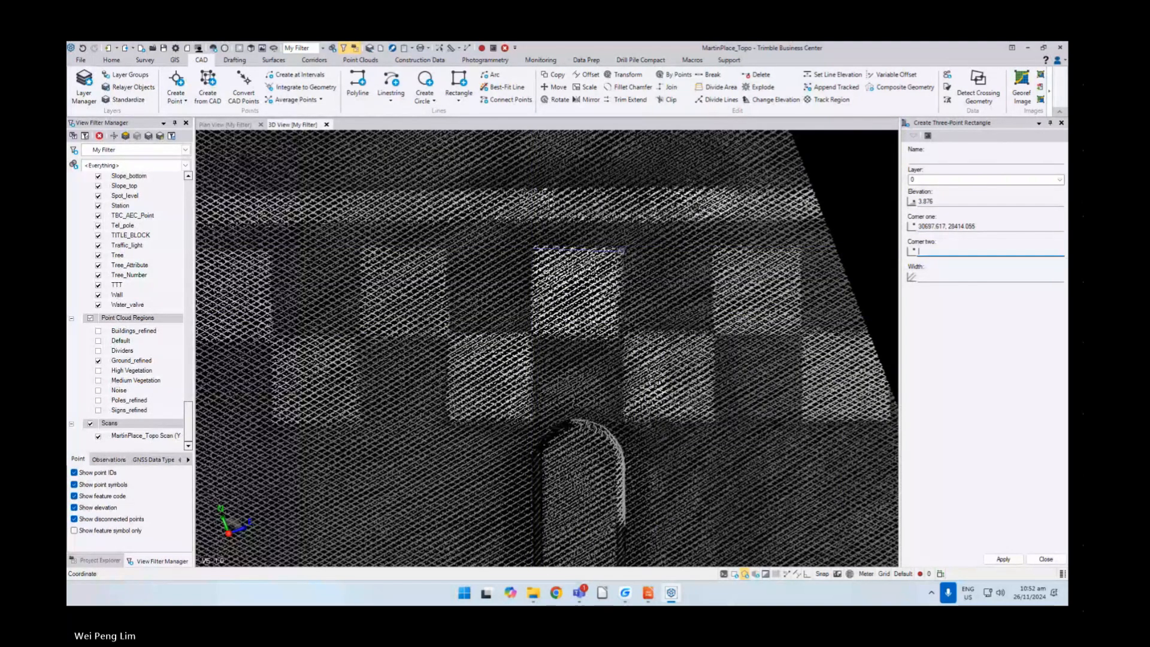
{"action": "left_click", "coordinate": [621, 250]}
{"action": "left_click", "coordinate": [617, 339]}
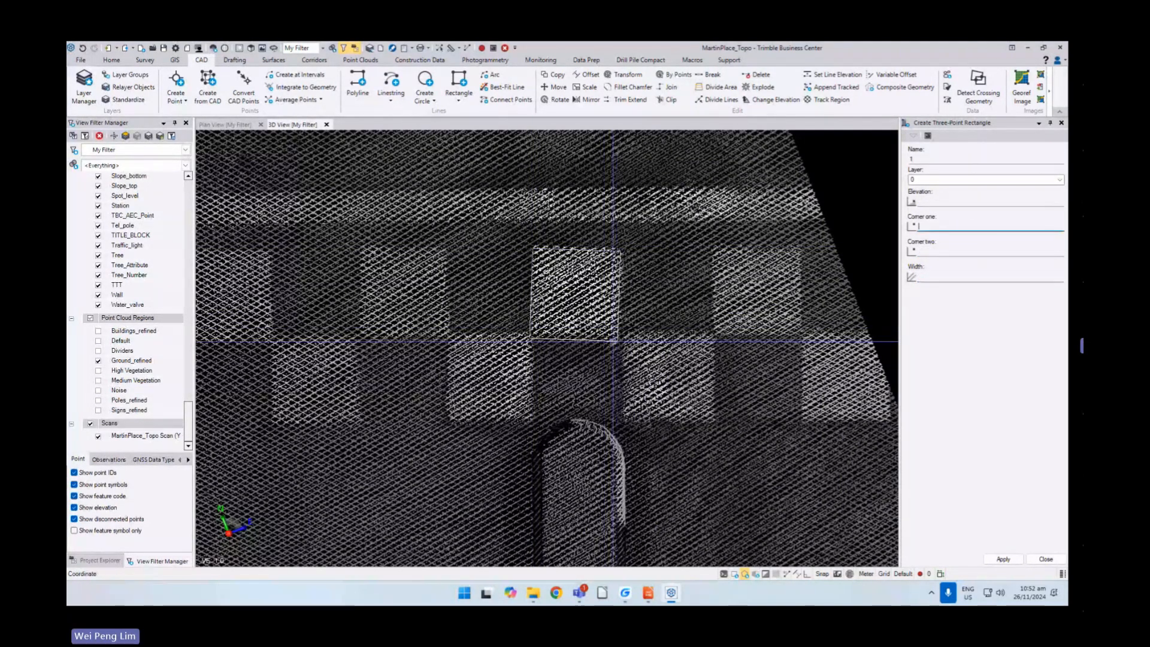
{"action": "scroll", "coordinate": [627, 301], "scroll_direction": "down", "scroll_amount": 3}
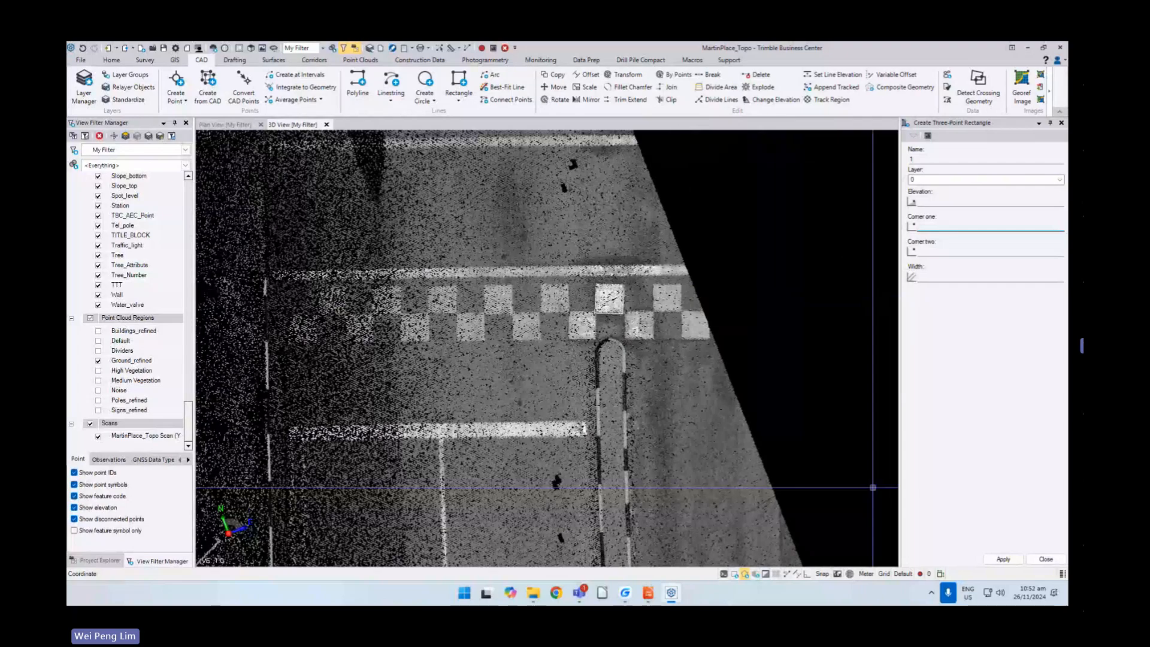
{"action": "key", "text": "Escape"}
{"action": "scroll", "coordinate": [681, 295], "scroll_direction": "up", "scroll_amount": 5}
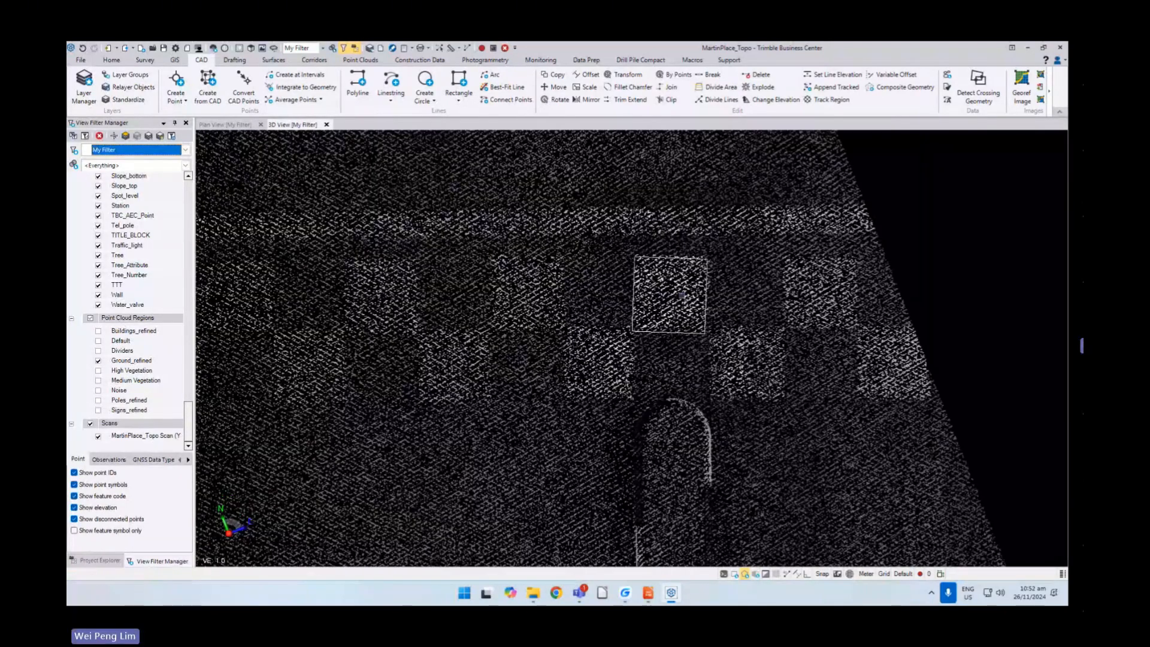
{"action": "scroll", "coordinate": [681, 295], "scroll_direction": "down", "scroll_amount": 3}
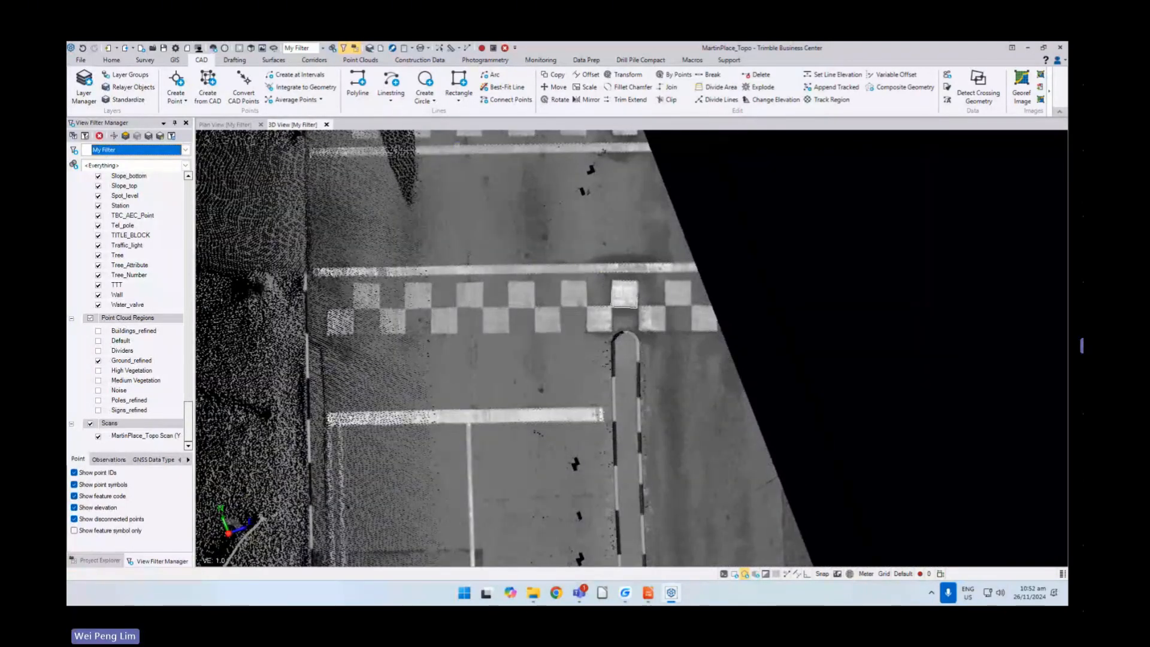
- Start Extract Geometry with the Multiple extraction type and select the rectangle around the crossing's white square as the shape
{"action": "left_click", "coordinate": [358, 60]}
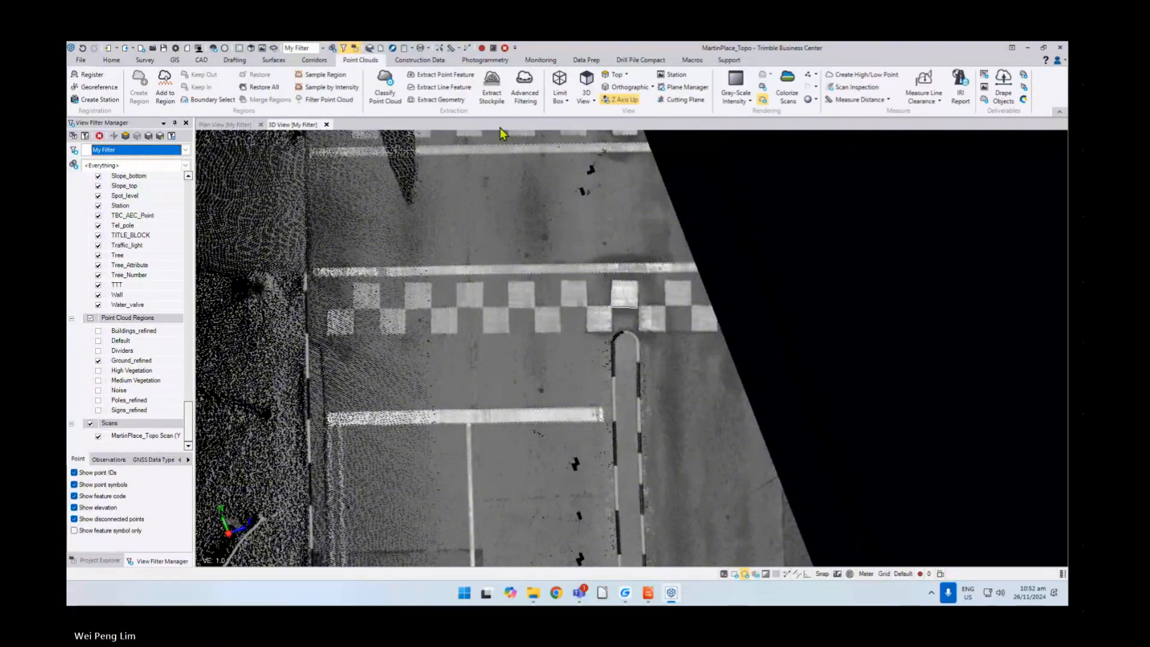
{"action": "left_click", "coordinate": [437, 101]}
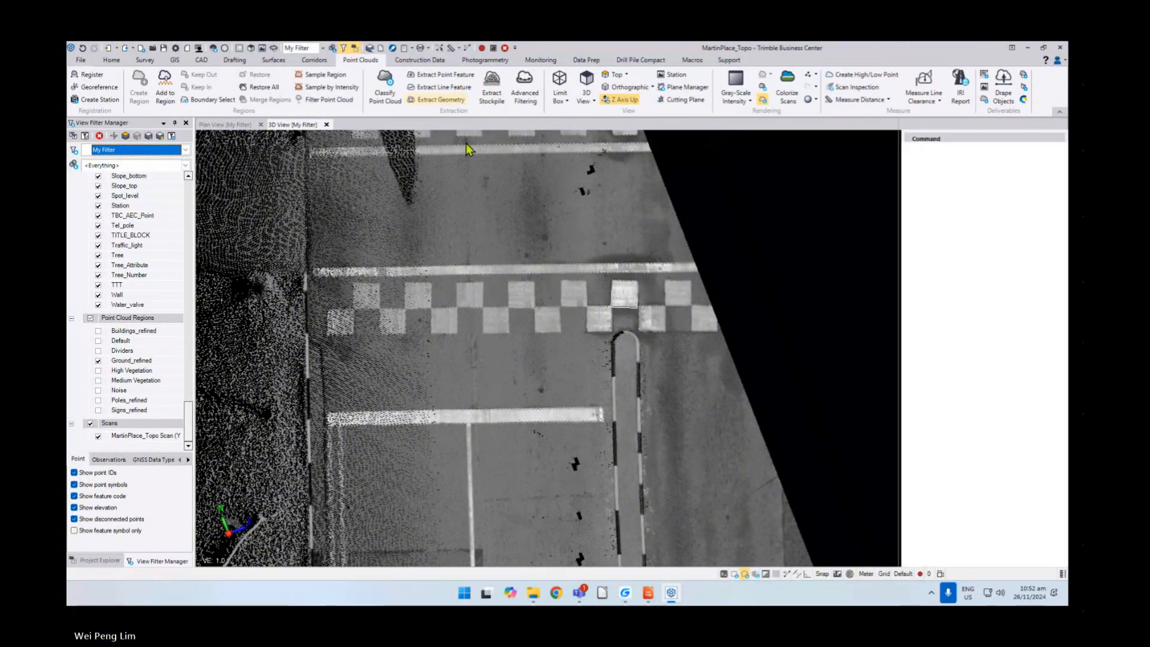
{"action": "scroll", "coordinate": [538, 225], "scroll_direction": "down", "scroll_amount": 5}
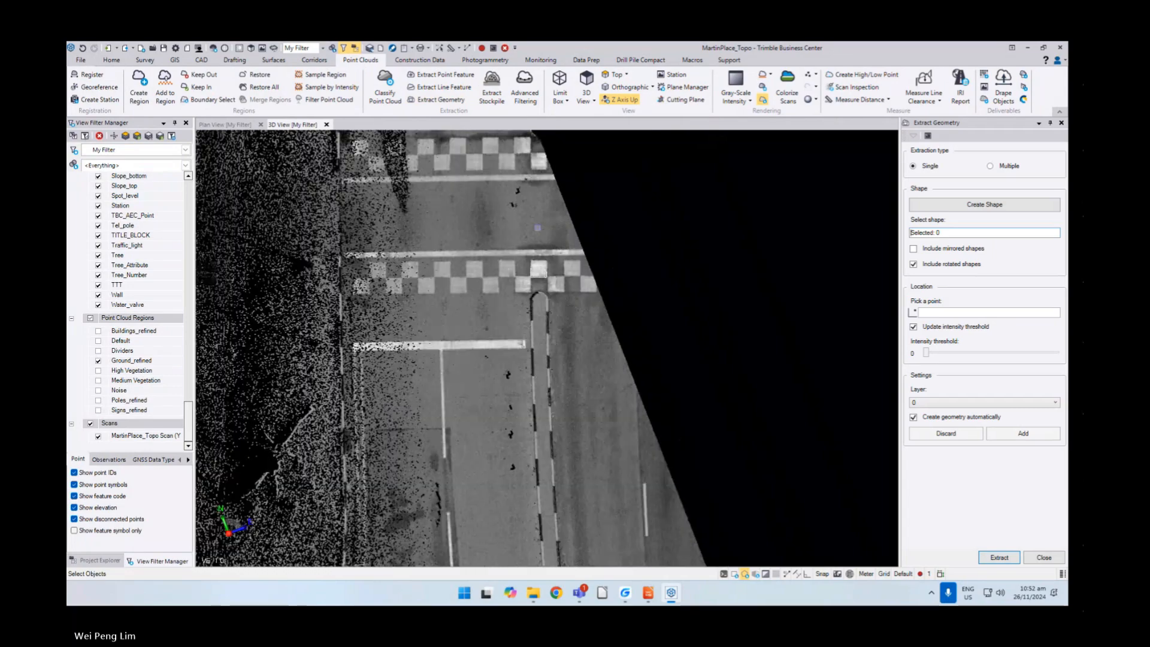
{"action": "middle_click_drag", "start_coordinate": [539, 225], "coordinate": [574, 268]}
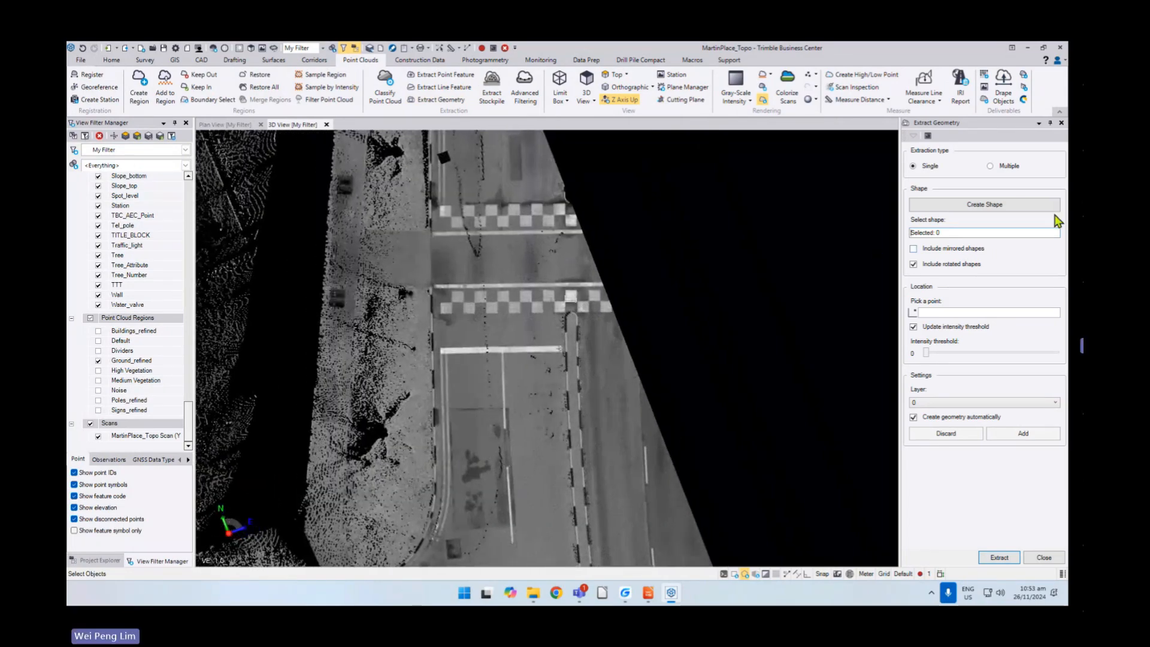
{"action": "left_click", "coordinate": [990, 167]}
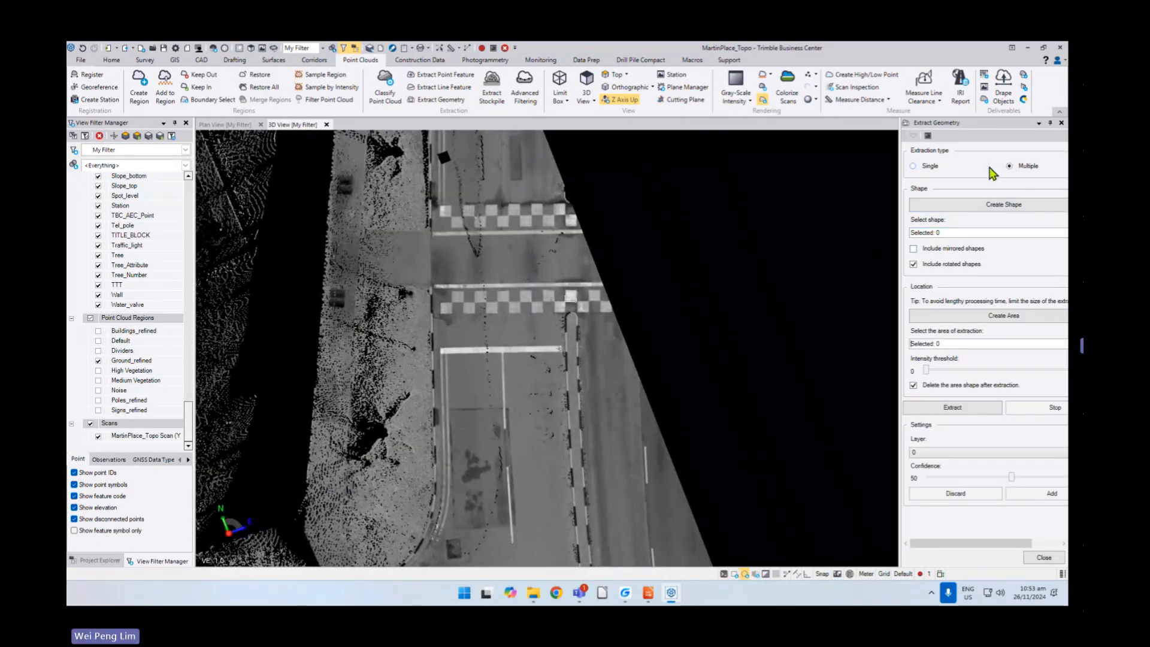
{"action": "left_click_drag", "start_coordinate": [901, 240], "coordinate": [861, 242]}
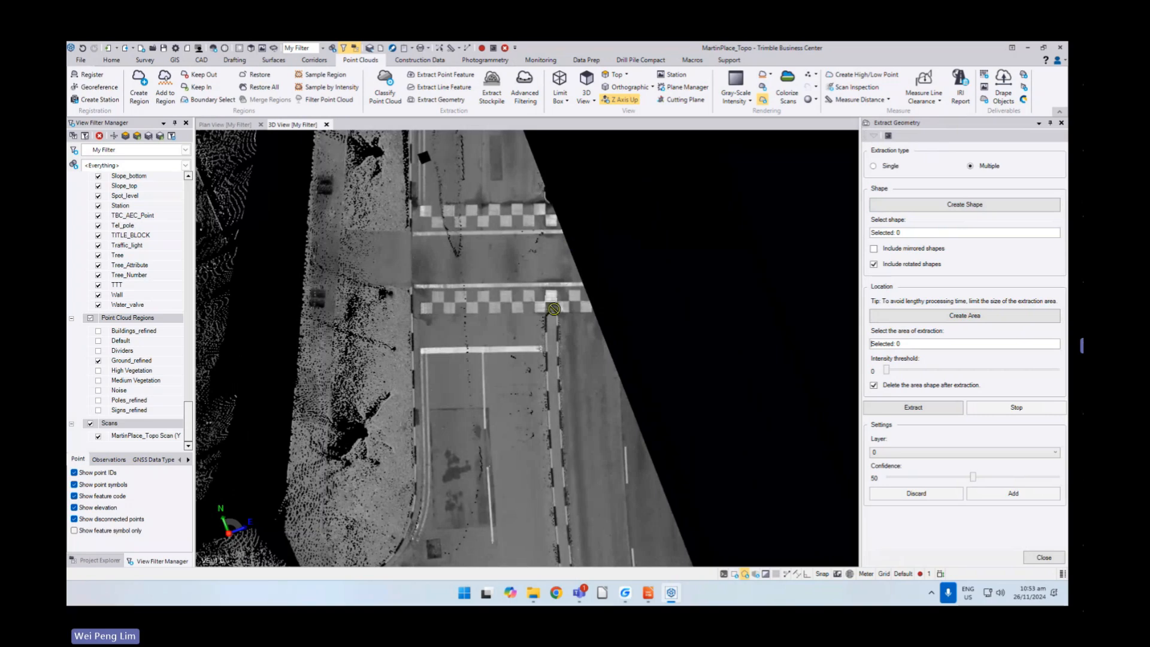
{"action": "left_click", "coordinate": [915, 234]}
{"action": "scroll", "coordinate": [539, 330], "scroll_direction": "up", "scroll_amount": 3}
{"action": "middle_click_drag", "start_coordinate": [539, 330], "coordinate": [625, 357]}
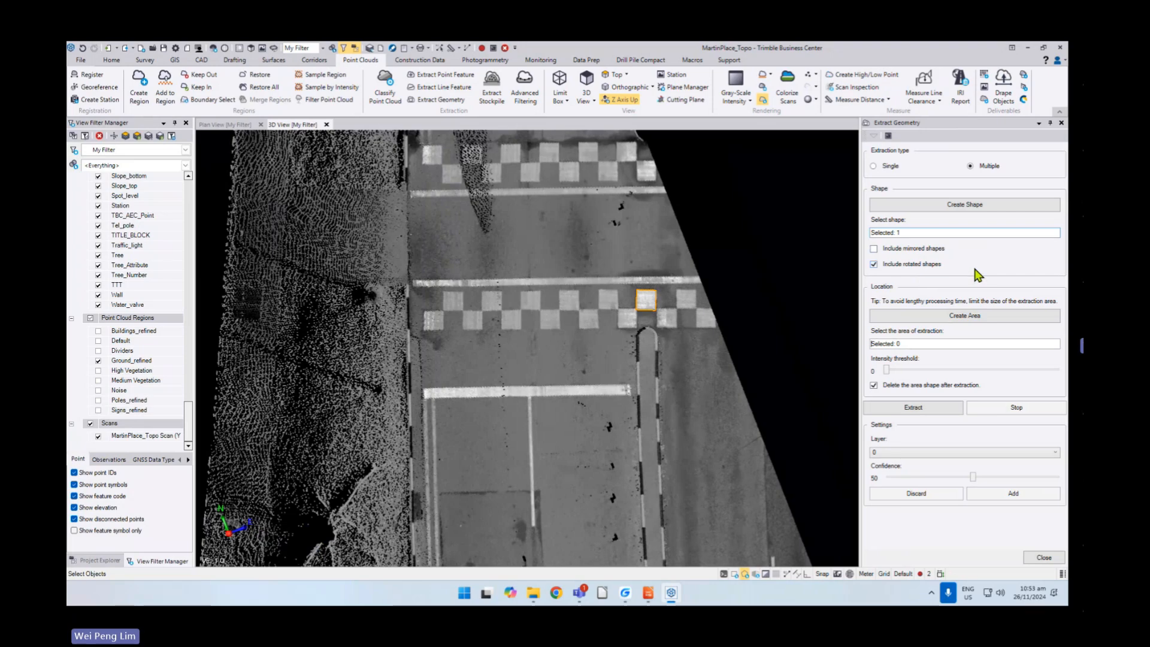
{"action": "scroll", "coordinate": [490, 308], "scroll_direction": "down", "scroll_amount": 2}
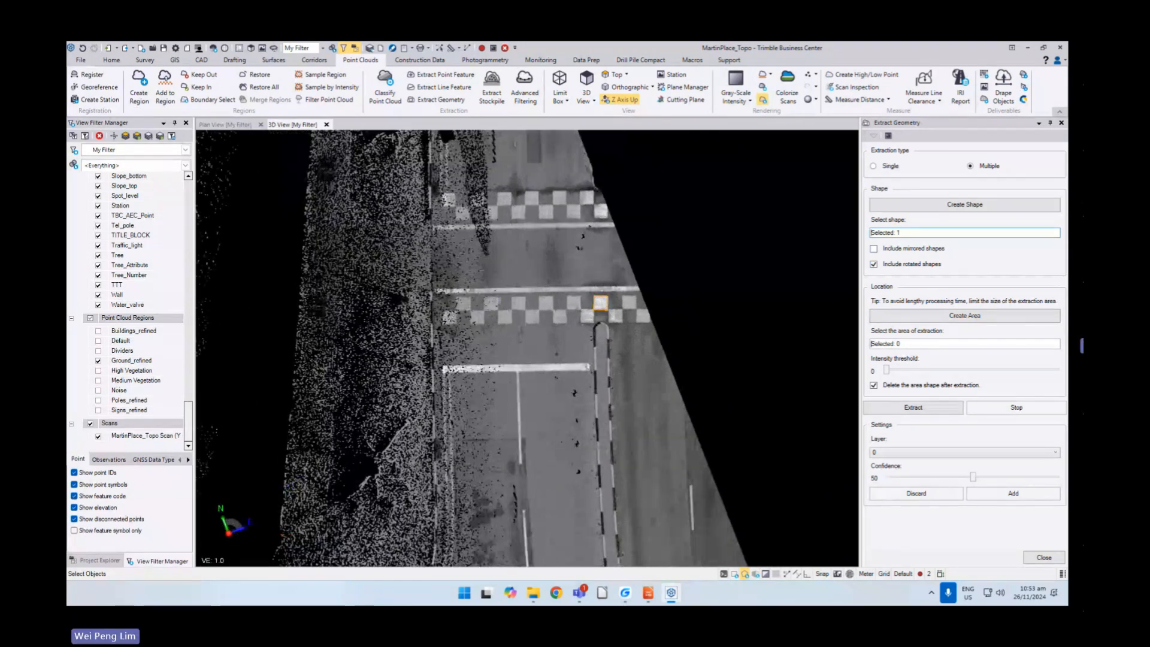
{"action": "middle_click_drag", "start_coordinate": [491, 308], "coordinate": [532, 327]}
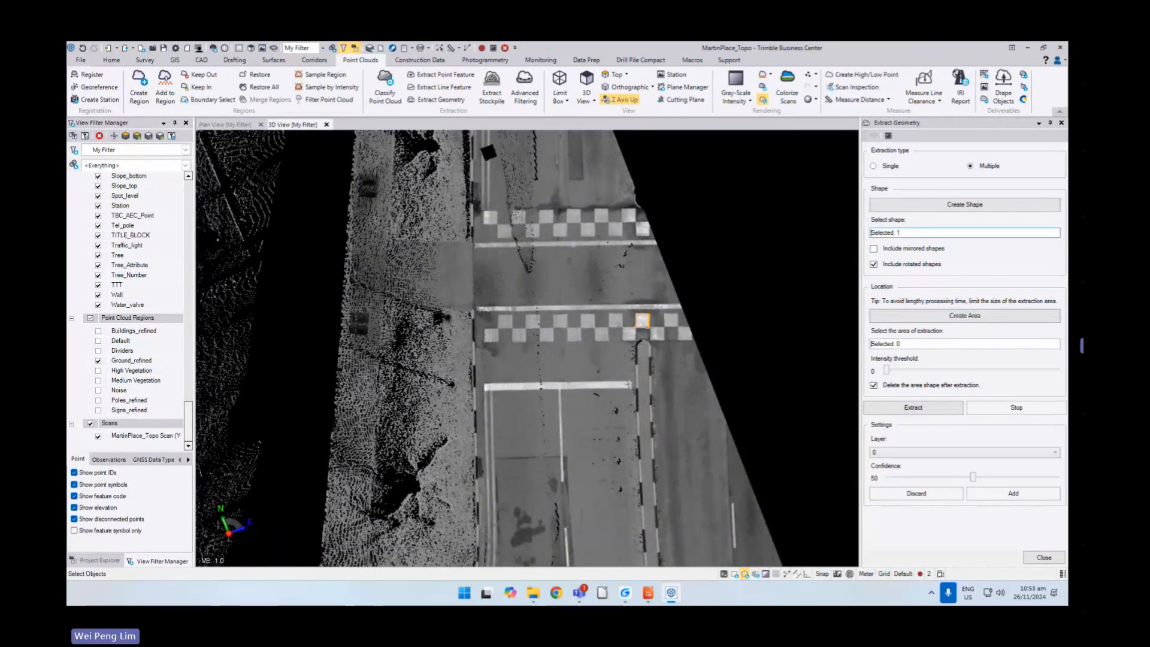
- Start creating a polygon for the extraction area on layer 0
{"action": "left_click", "coordinate": [968, 318]}
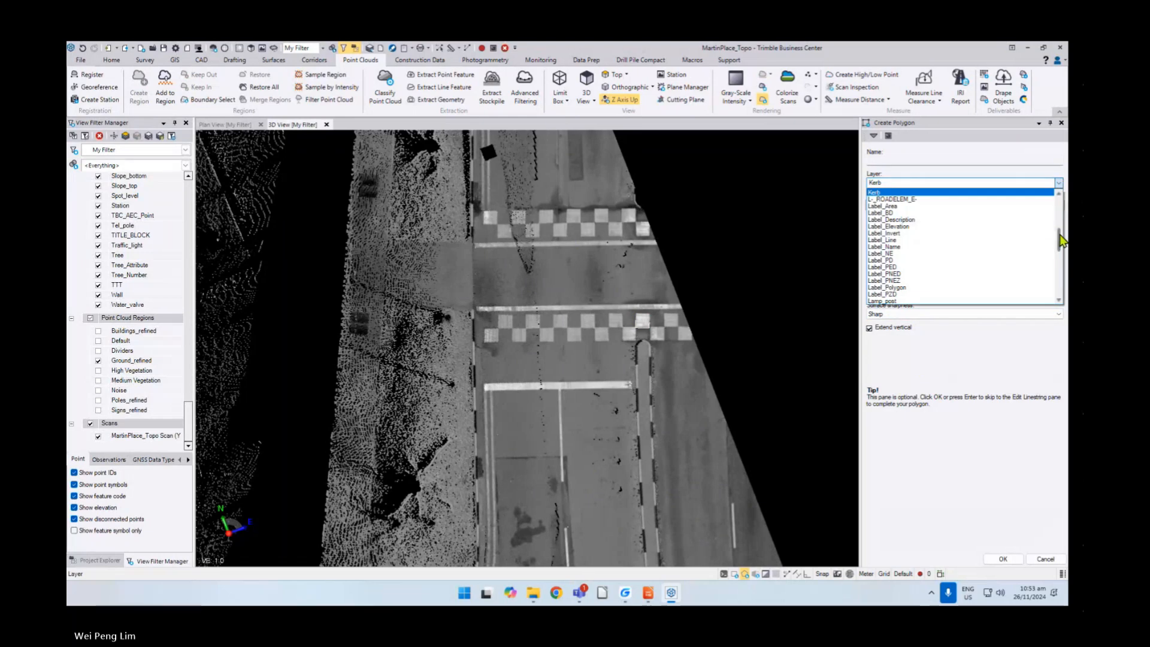
{"action": "scroll", "coordinate": [1058, 236], "scroll_direction": "up", "scroll_amount": 5}
{"action": "left_click", "coordinate": [954, 192]}
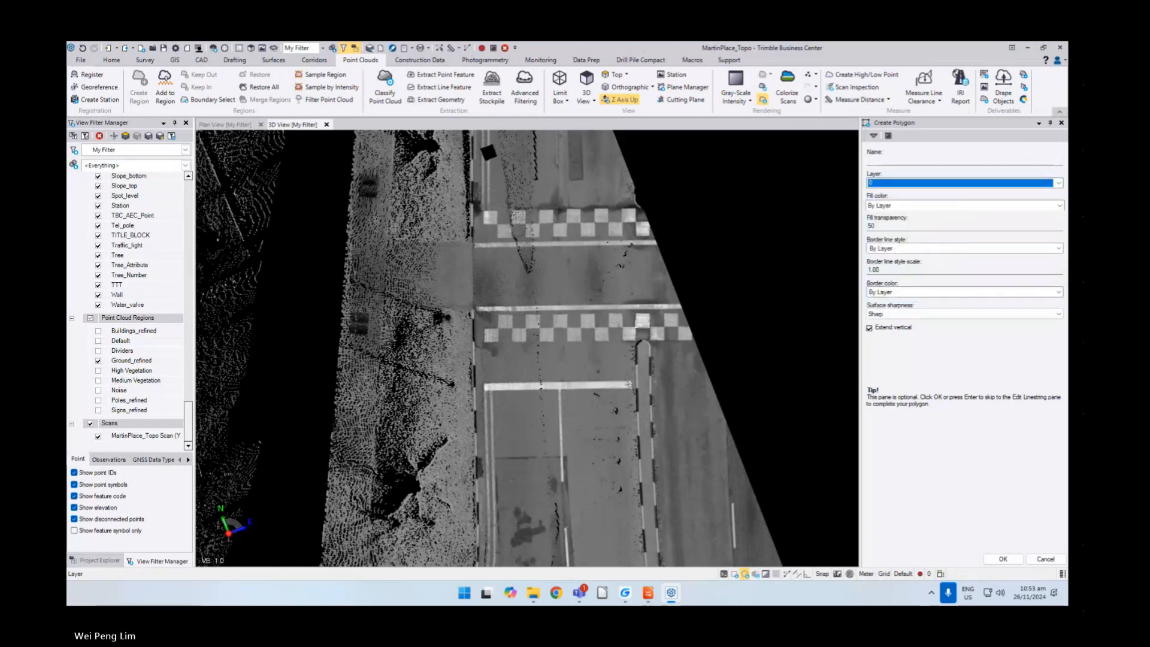
{"action": "left_click", "coordinate": [1004, 558]}
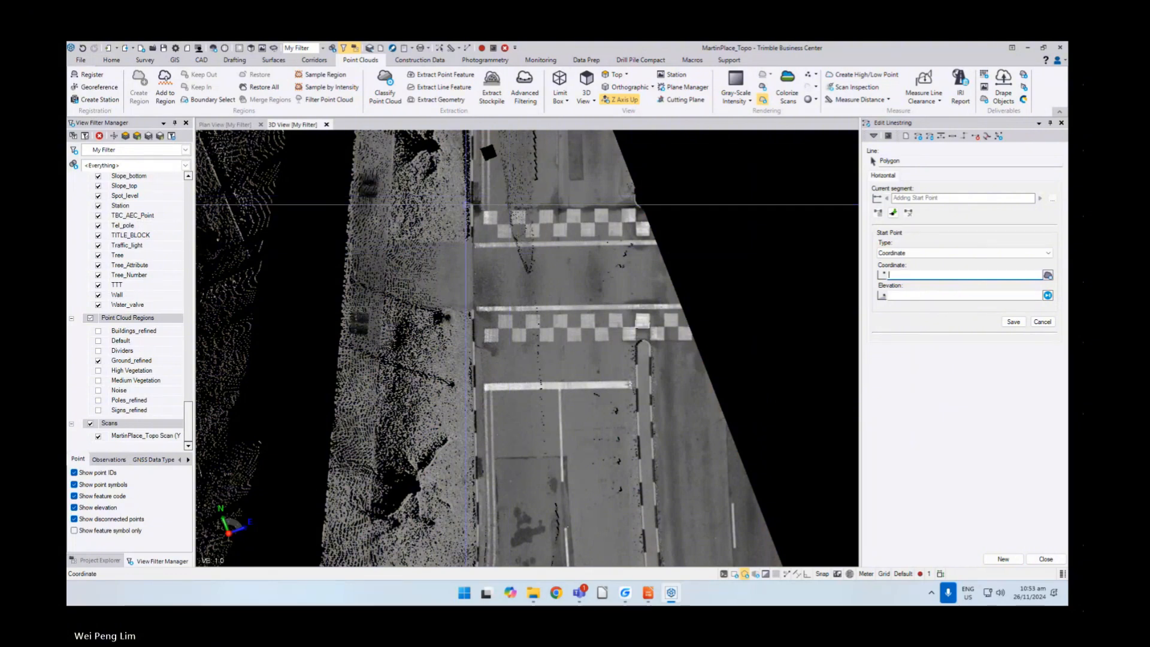
- Outline both checkered crossing bands with a four-cornered area polygon, finishing it in the plan view with blank elevations
{"action": "left_click", "coordinate": [467, 205]}
{"action": "left_click", "coordinate": [224, 125]}
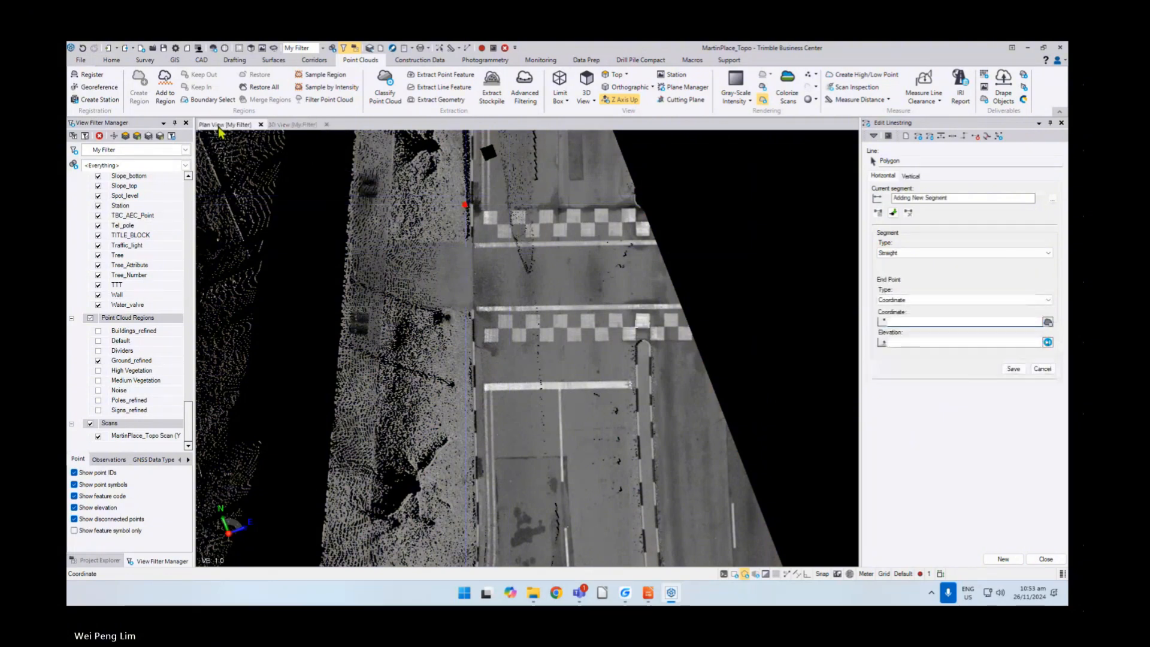
{"action": "scroll", "coordinate": [519, 372], "scroll_direction": "down", "scroll_amount": 5}
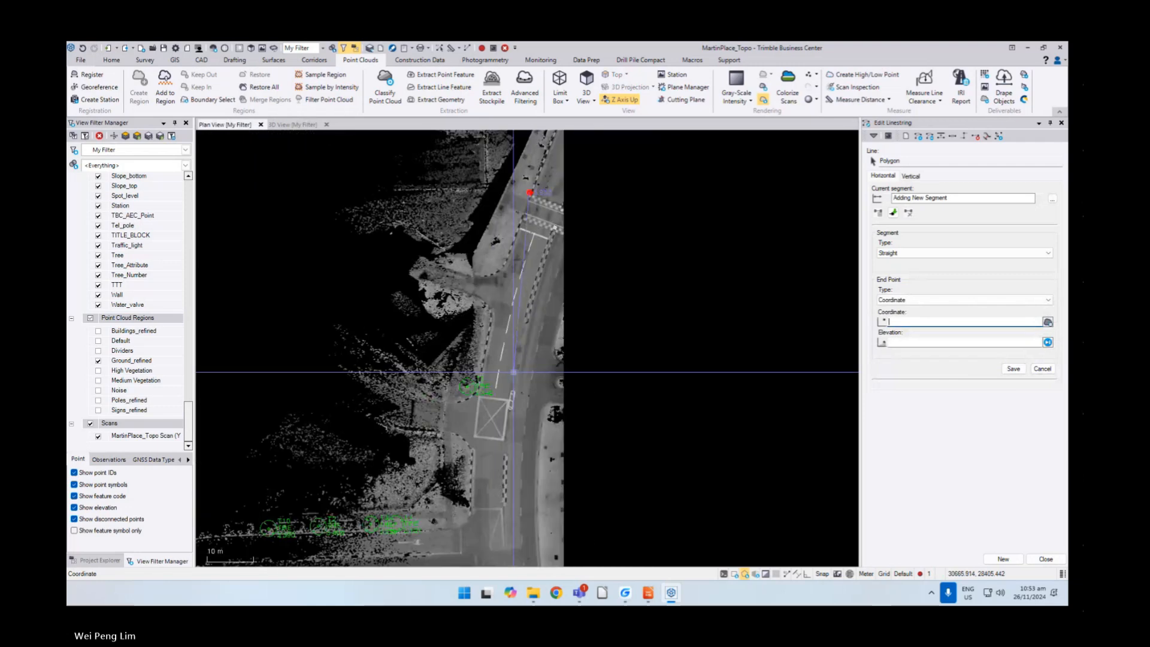
{"action": "scroll", "coordinate": [519, 241], "scroll_direction": "up", "scroll_amount": 6}
{"action": "left_click", "coordinate": [617, 286]}
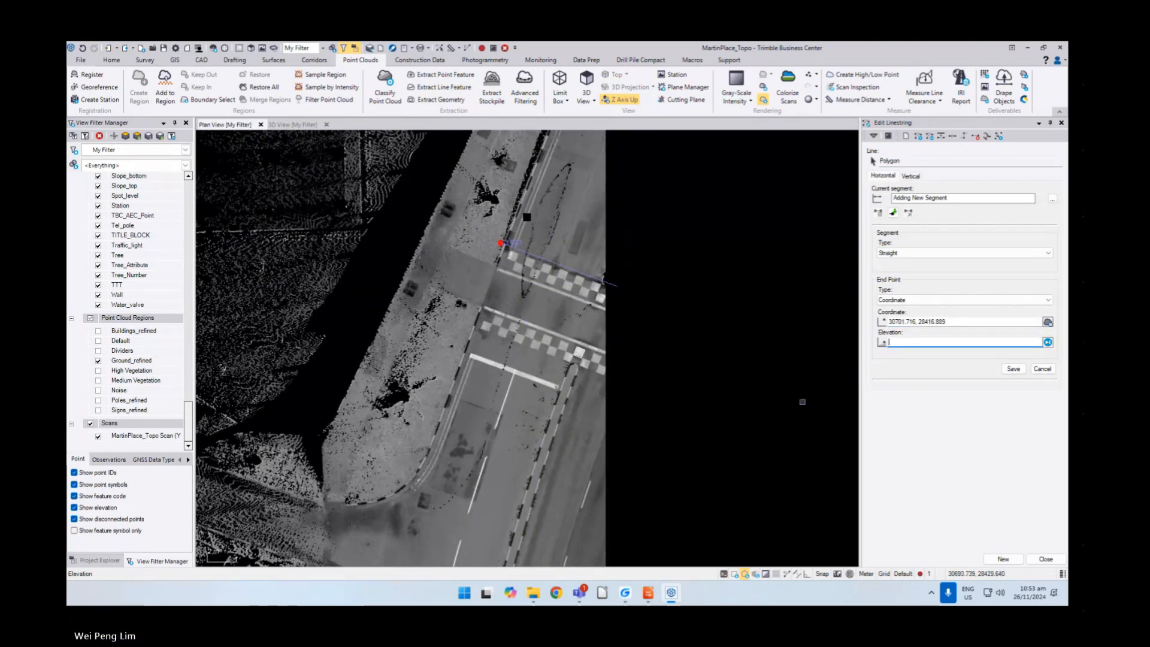
{"action": "key", "text": "Return"}
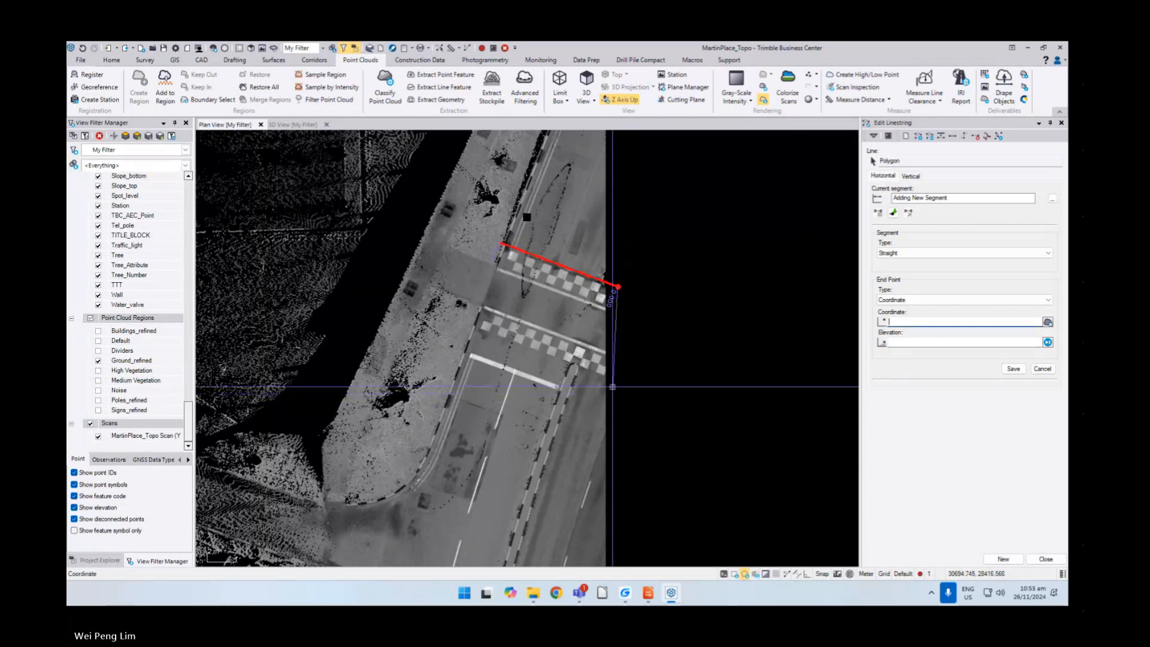
{"action": "left_click", "coordinate": [612, 385]}
{"action": "key", "text": "Return"}
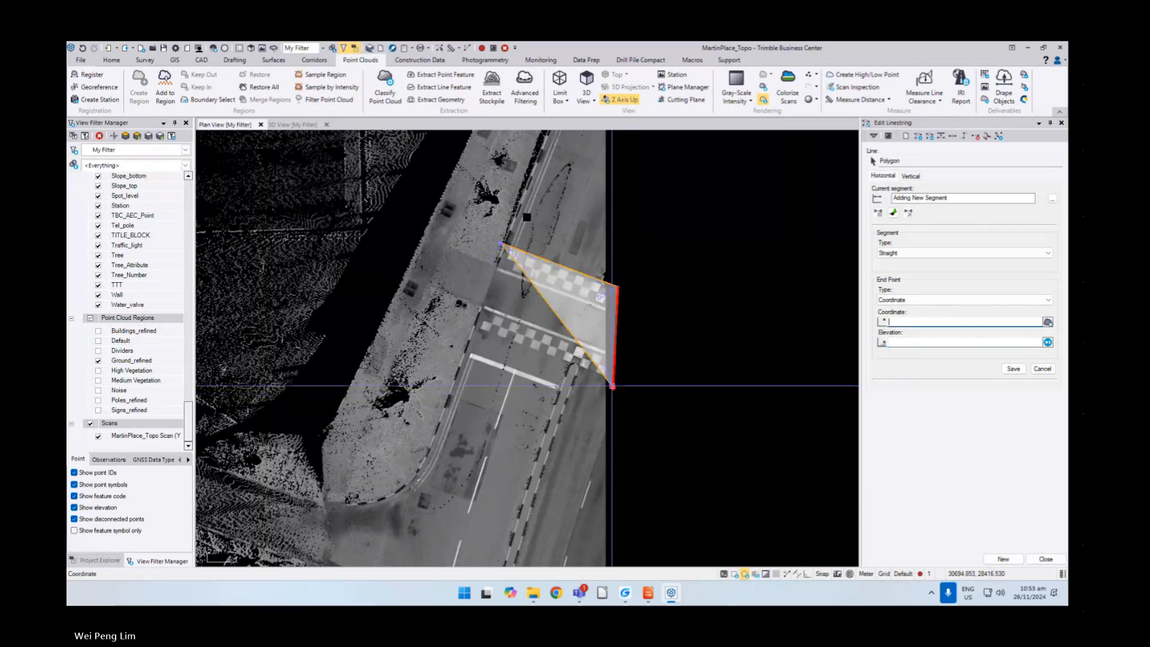
{"action": "left_click", "coordinate": [460, 338]}
{"action": "key", "text": "Return"}
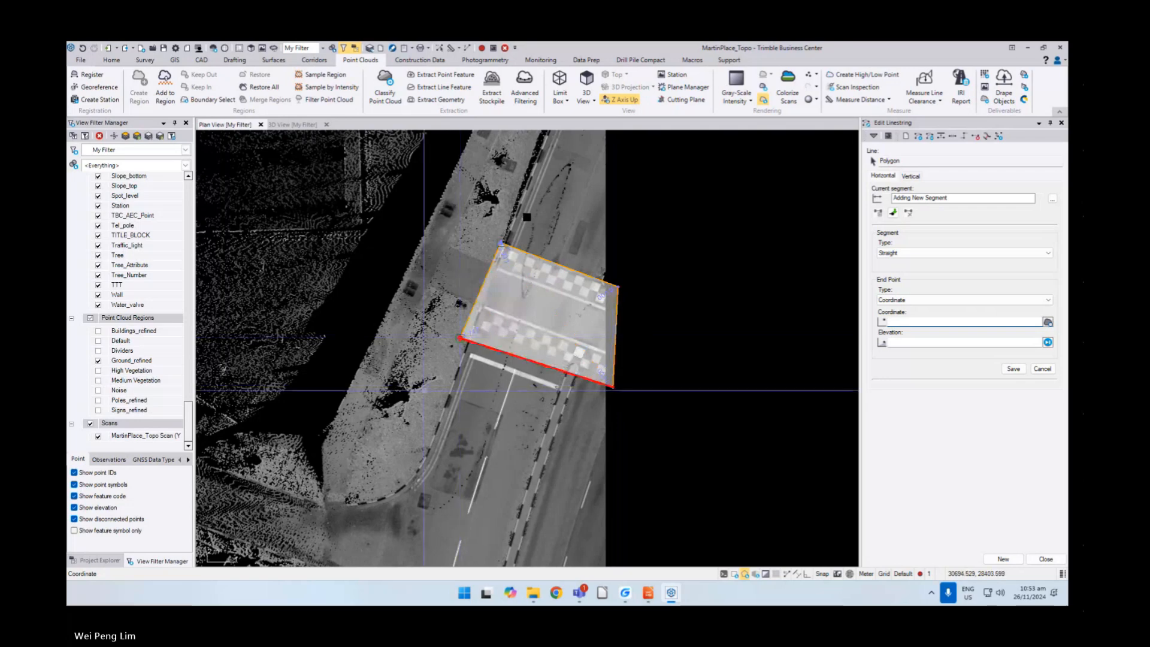
{"action": "left_click", "coordinate": [1045, 559]}
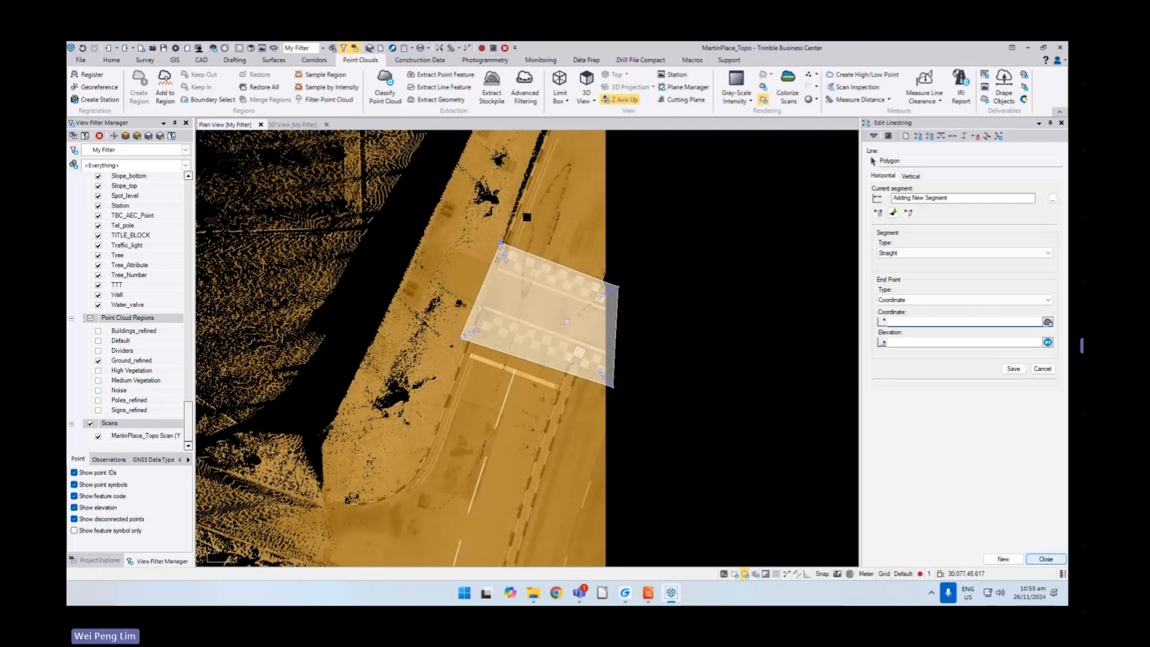
- Set the geometry extraction's intensity threshold to 138 and its output layer to Arrow_Marking
{"action": "scroll", "coordinate": [548, 309], "scroll_direction": "up", "scroll_amount": 4}
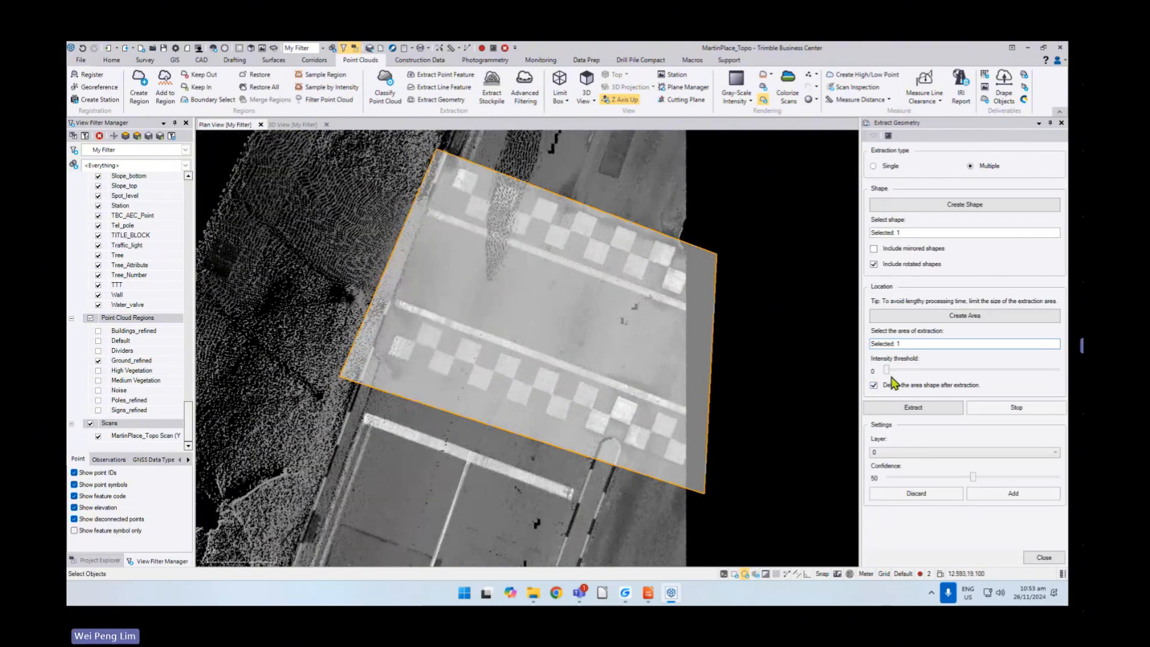
{"action": "left_click_drag", "start_coordinate": [887, 374], "coordinate": [982, 378]}
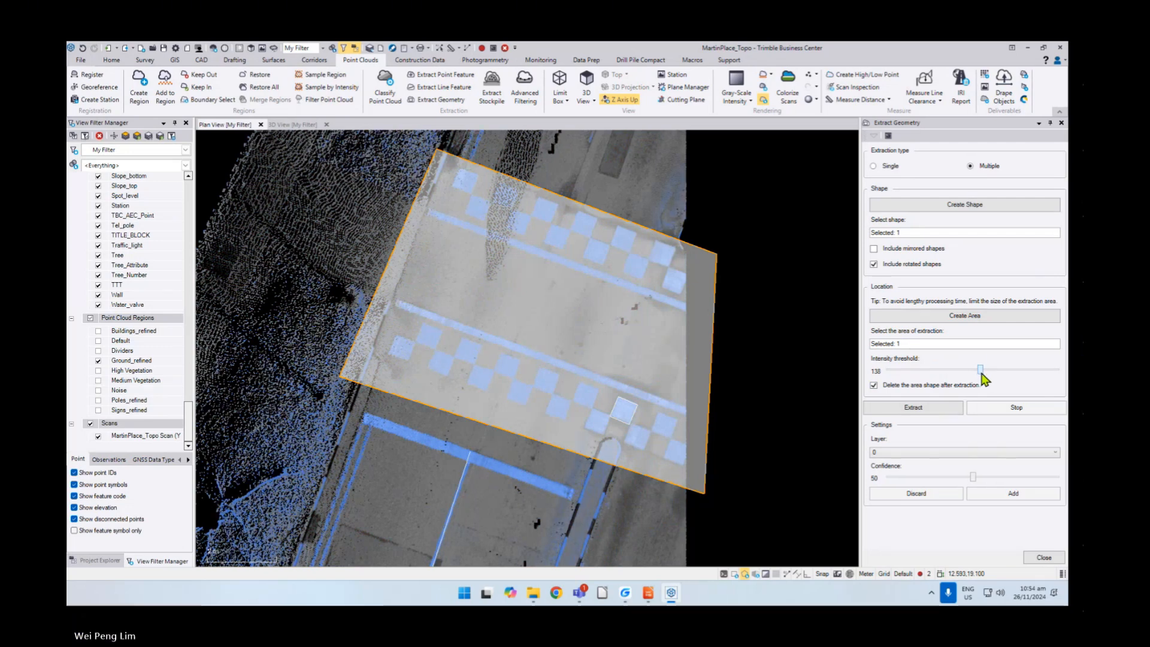
{"action": "left_click", "coordinate": [896, 407]}
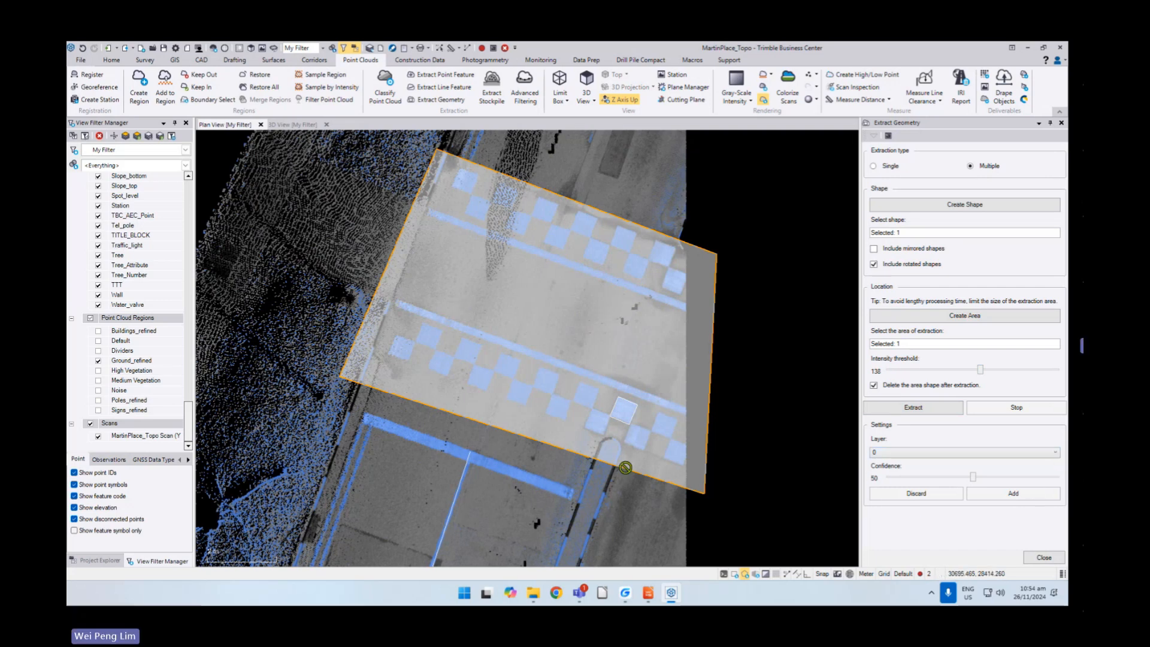
{"action": "left_click", "coordinate": [1057, 453]}
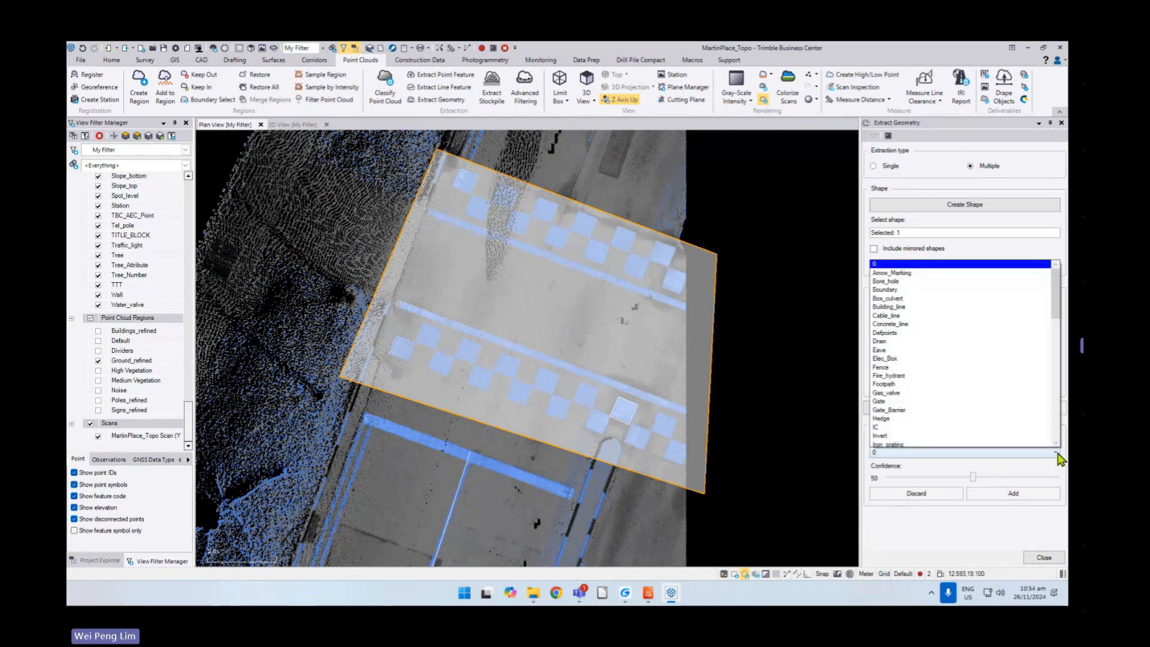
{"action": "left_click", "coordinate": [891, 273]}
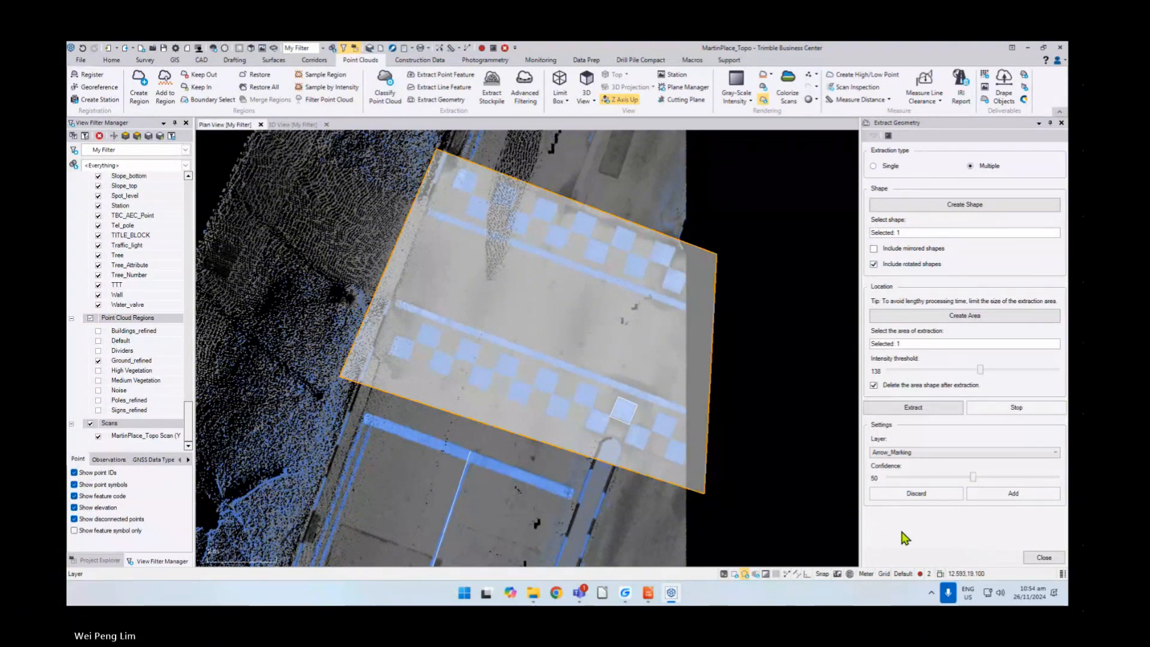
{"action": "left_click_drag", "start_coordinate": [964, 121], "coordinate": [930, 68]}
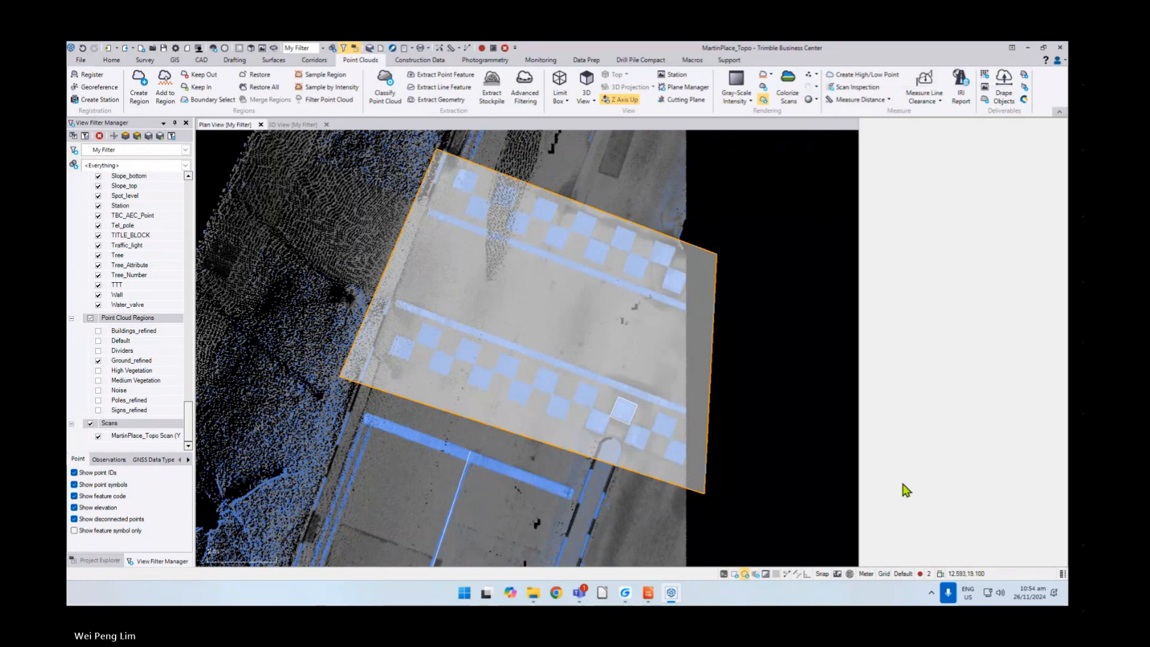
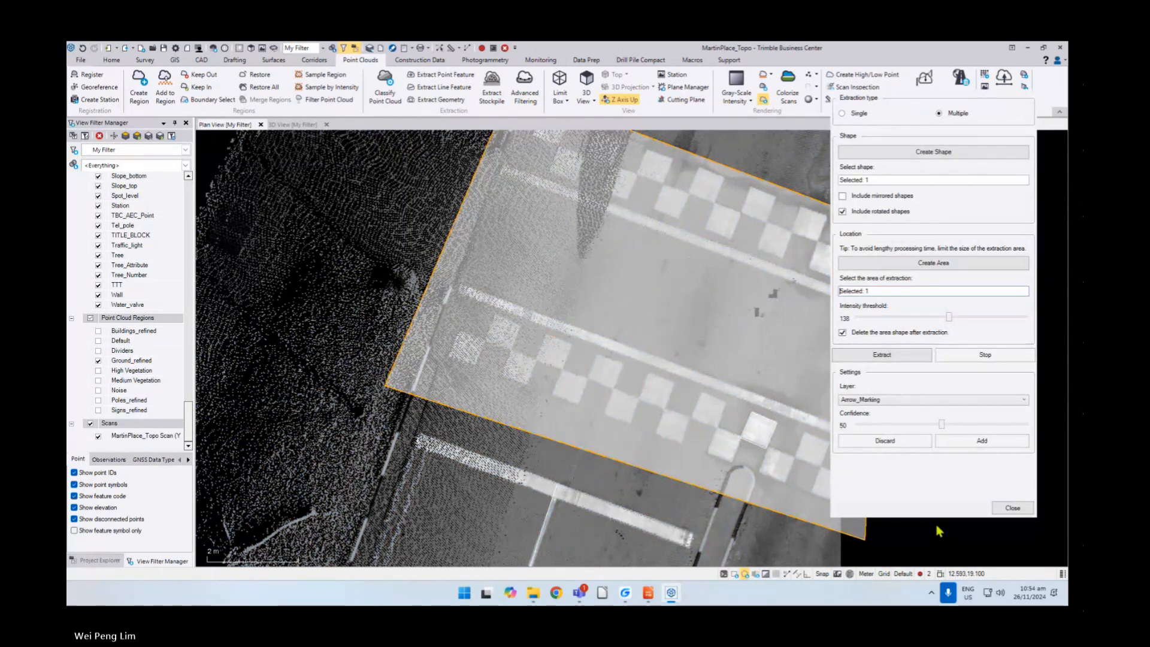
- Extract the matching squares inside the area polygon, add them to the project, and end the extraction
{"action": "left_click", "coordinate": [892, 358]}
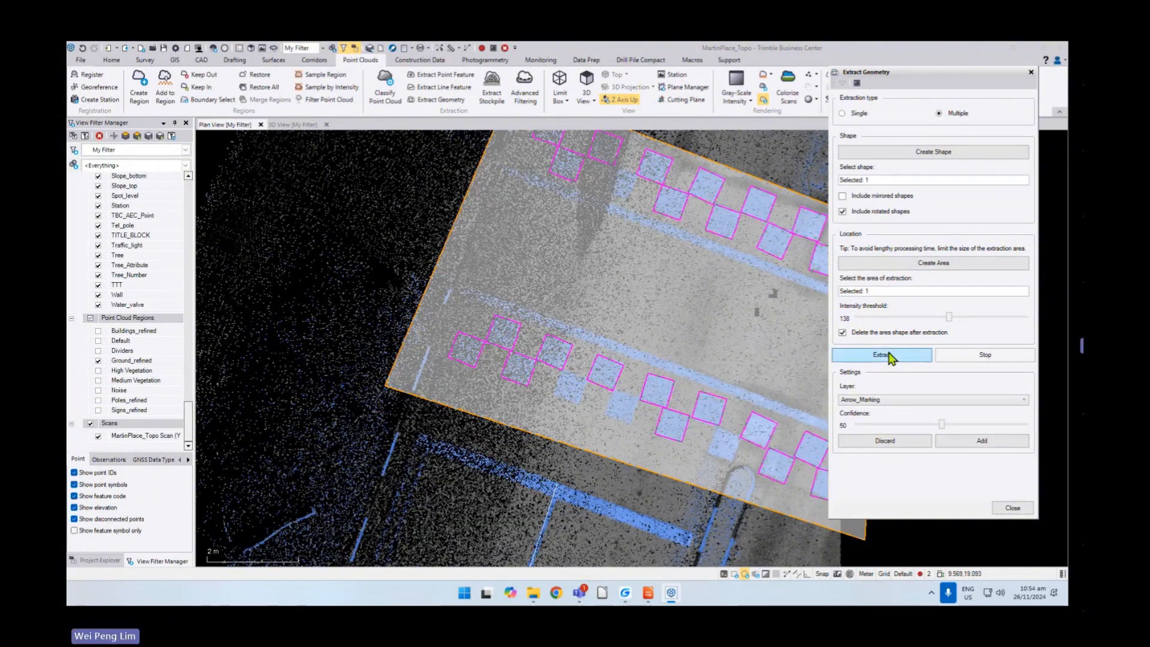
{"action": "middle_click_drag", "start_coordinate": [626, 273], "coordinate": [535, 297]}
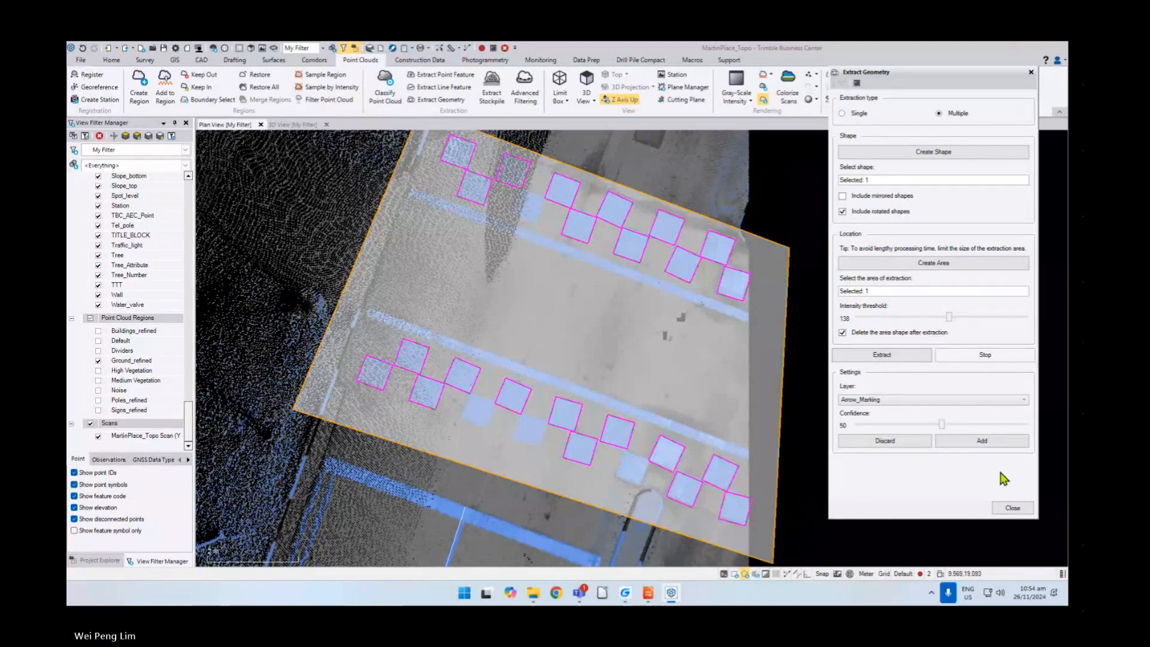
{"action": "left_click", "coordinate": [995, 442]}
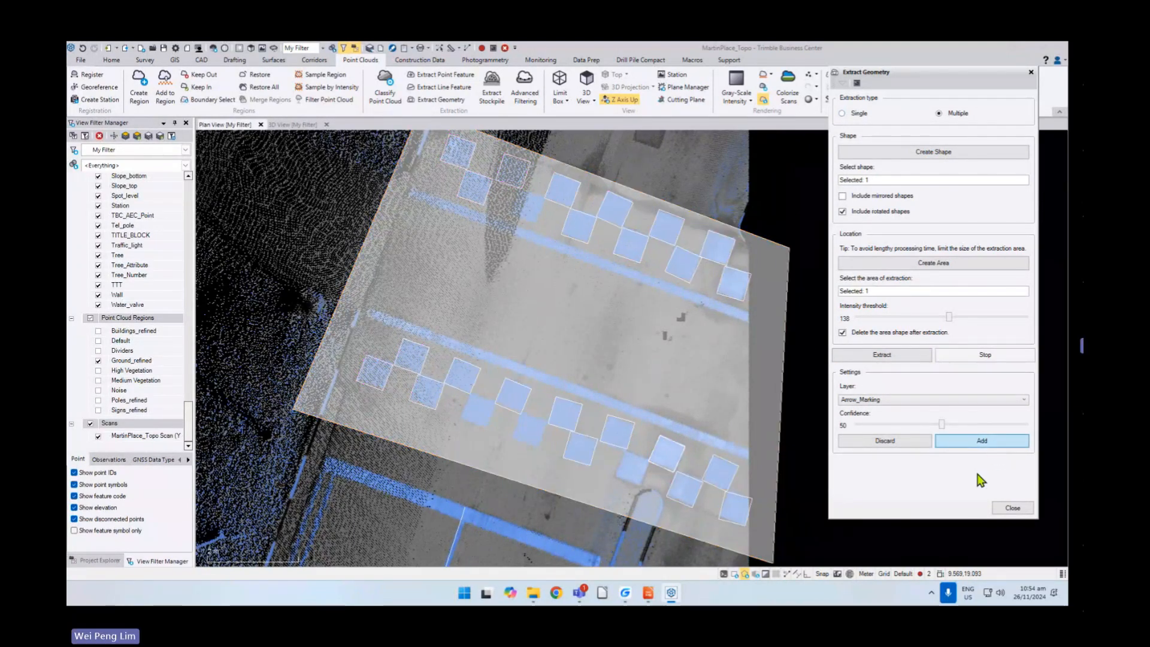
{"action": "left_click", "coordinate": [1012, 507]}
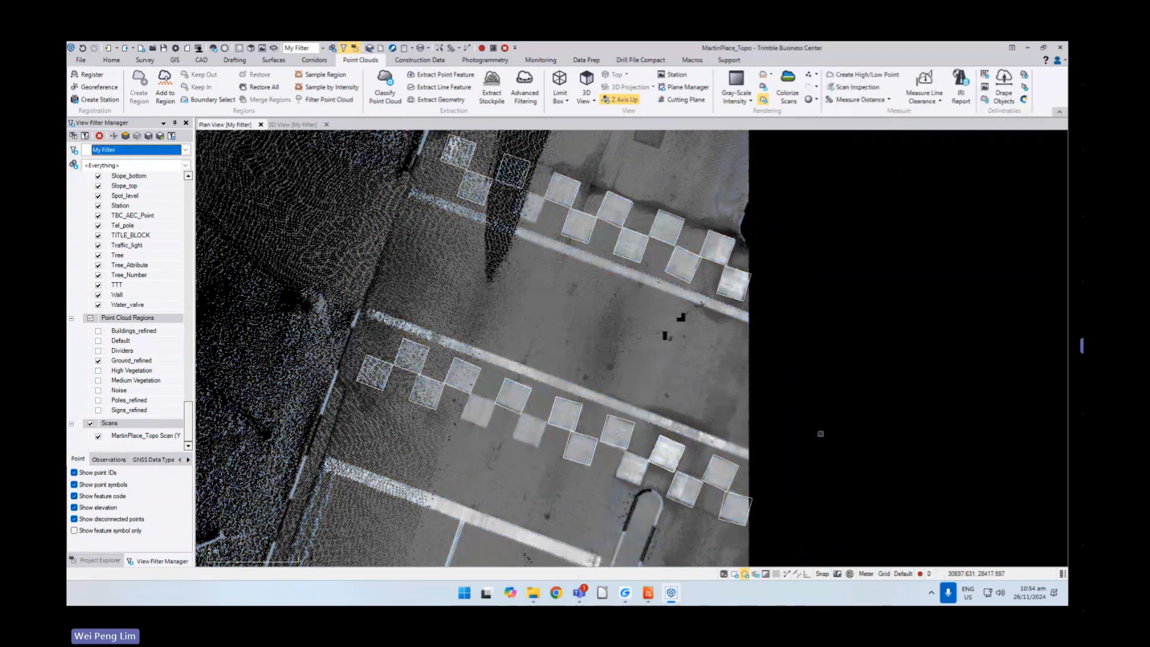
- Examine the extracted crossing squares, then review the road and all extracted features in the 3D view
{"action": "middle_click_drag", "start_coordinate": [670, 418], "coordinate": [720, 400]}
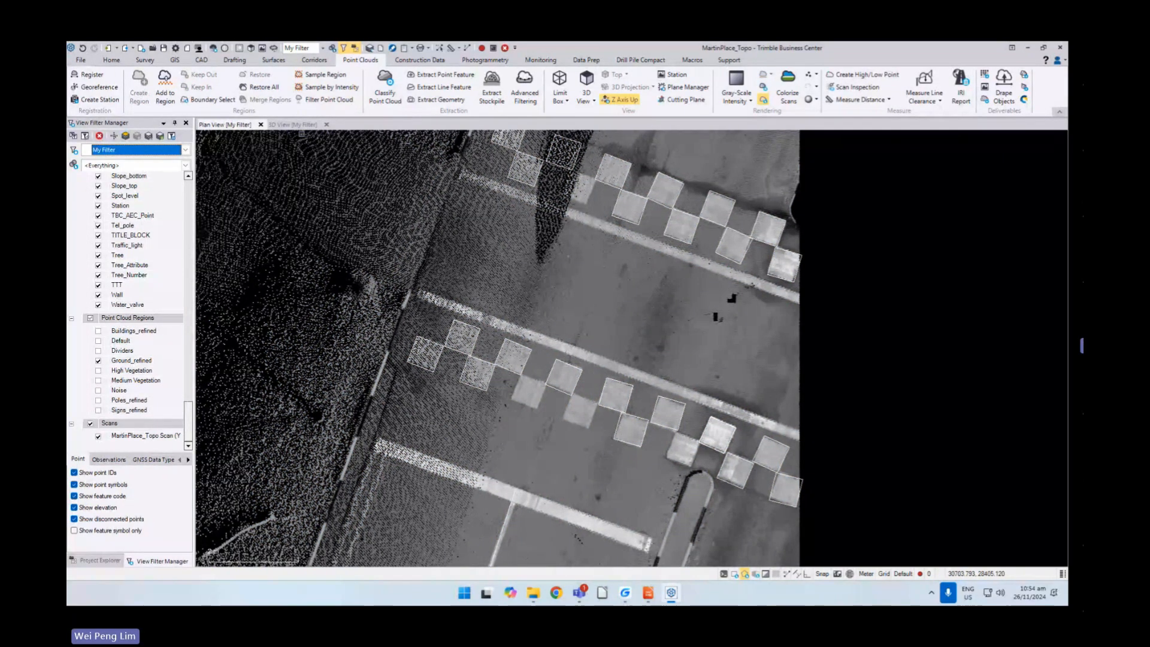
{"action": "left_click", "coordinate": [298, 125]}
{"action": "middle_click_drag", "start_coordinate": [662, 317], "coordinate": [631, 337]}
{"action": "scroll", "coordinate": [631, 336], "scroll_direction": "down", "scroll_amount": 5}
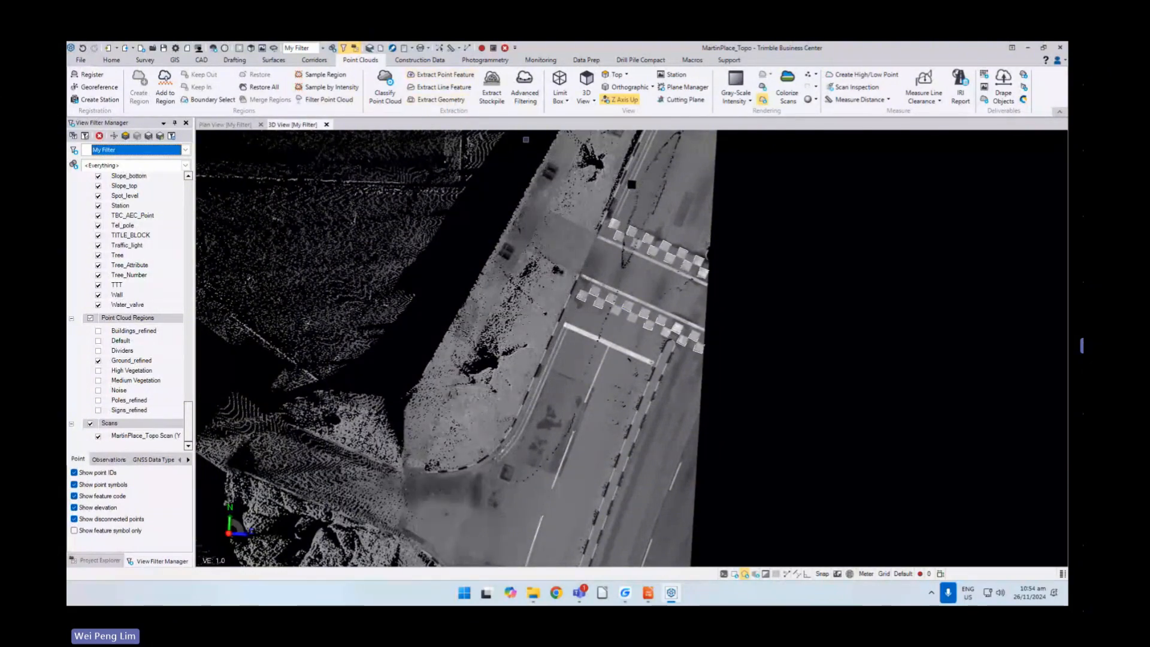
{"action": "scroll", "coordinate": [636, 319], "scroll_direction": "down", "scroll_amount": 4}
{"action": "middle_click_drag", "start_coordinate": [636, 318], "coordinate": [692, 257]}
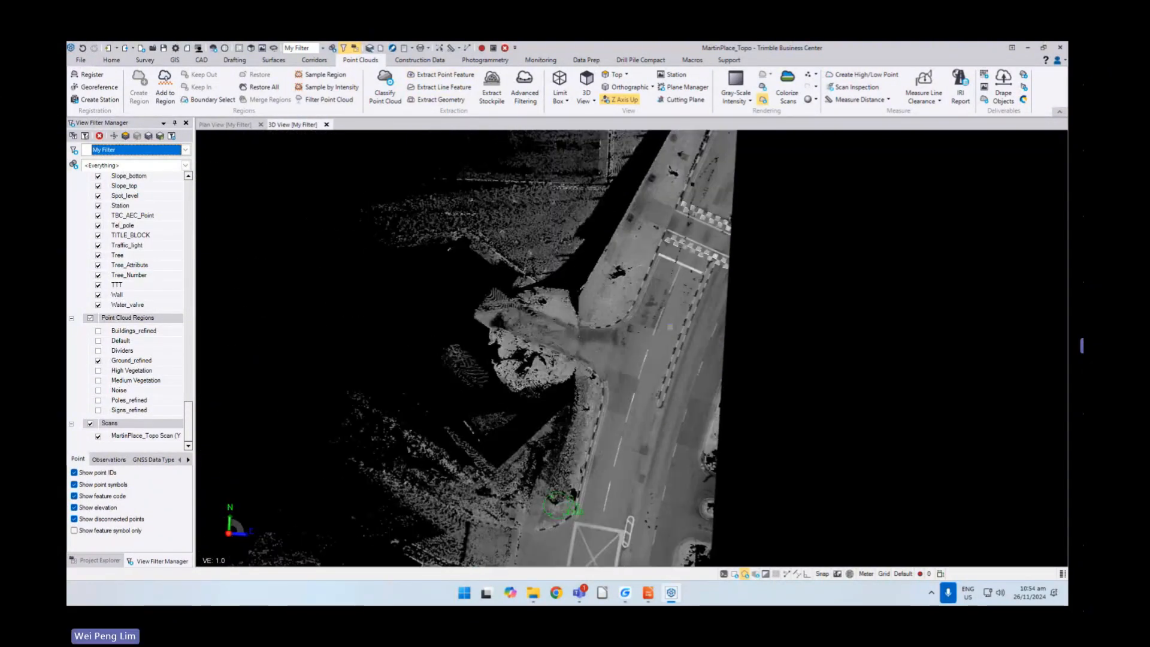
{"action": "middle_click_drag", "start_coordinate": [669, 327], "coordinate": [578, 267]}
{"action": "middle_click_drag", "start_coordinate": [600, 393], "coordinate": [677, 346]}
{"action": "scroll", "coordinate": [707, 309], "scroll_direction": "down", "scroll_amount": 2}
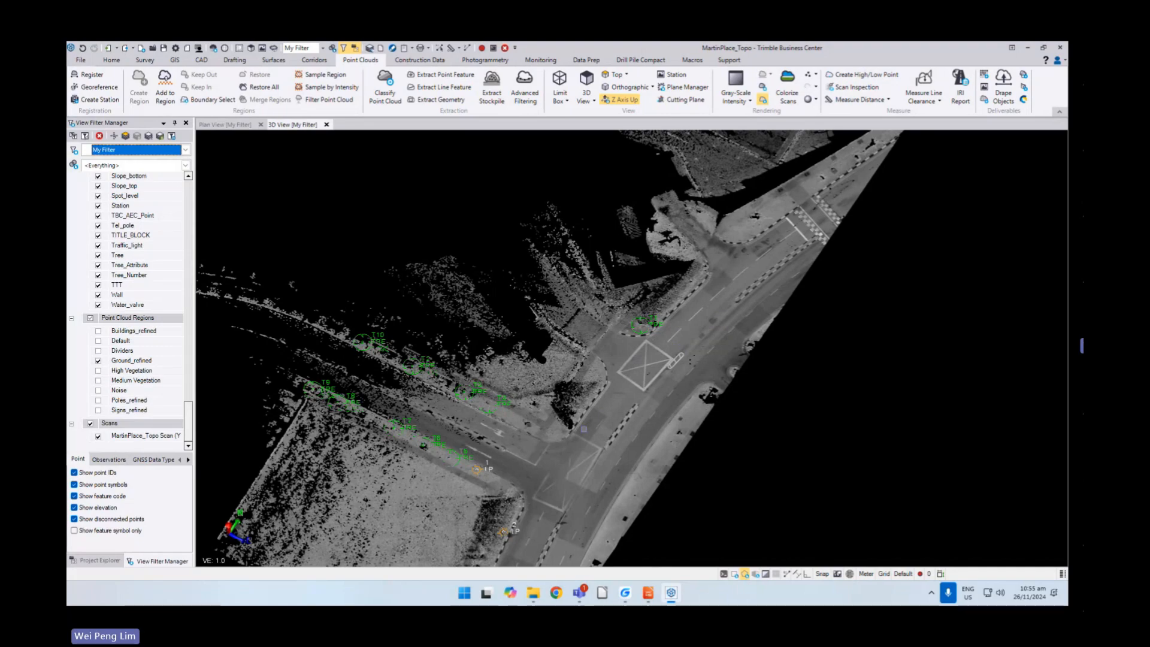
{"action": "scroll", "coordinate": [584, 429], "scroll_direction": "up", "scroll_amount": 2}
{"action": "scroll", "coordinate": [581, 432], "scroll_direction": "down", "scroll_amount": 5}
{"action": "middle_click_drag", "start_coordinate": [576, 436], "coordinate": [486, 437]}
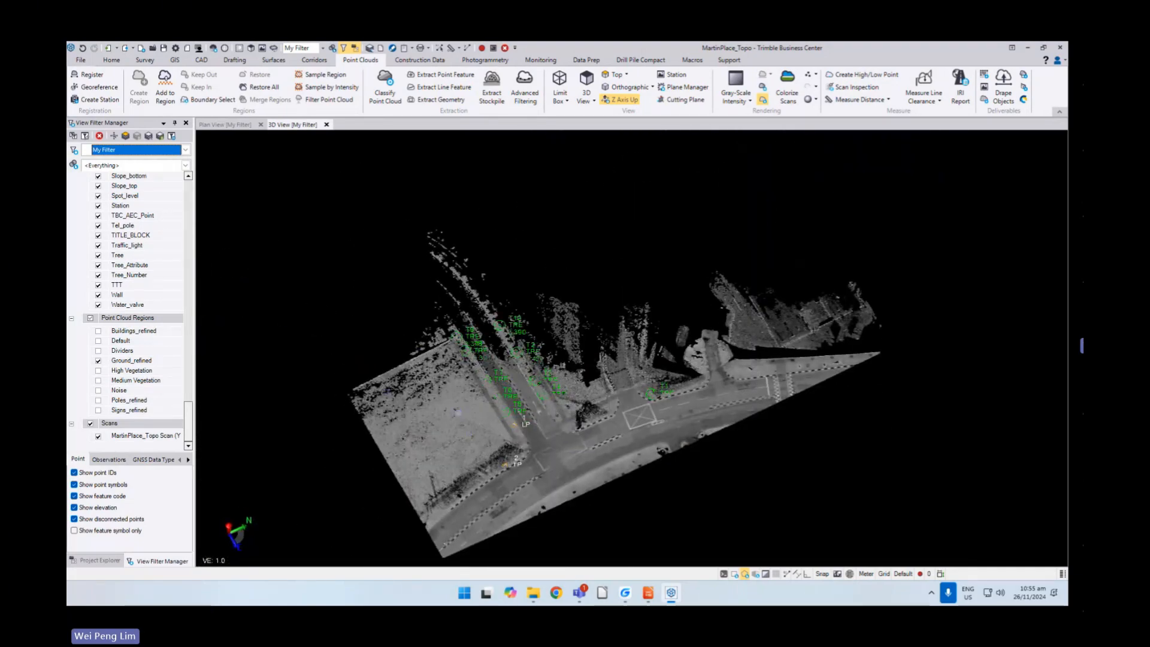
- From the top view, outline the open field beside the road and keep only its ground points
{"action": "scroll", "coordinate": [482, 446], "scroll_direction": "up", "scroll_amount": 3}
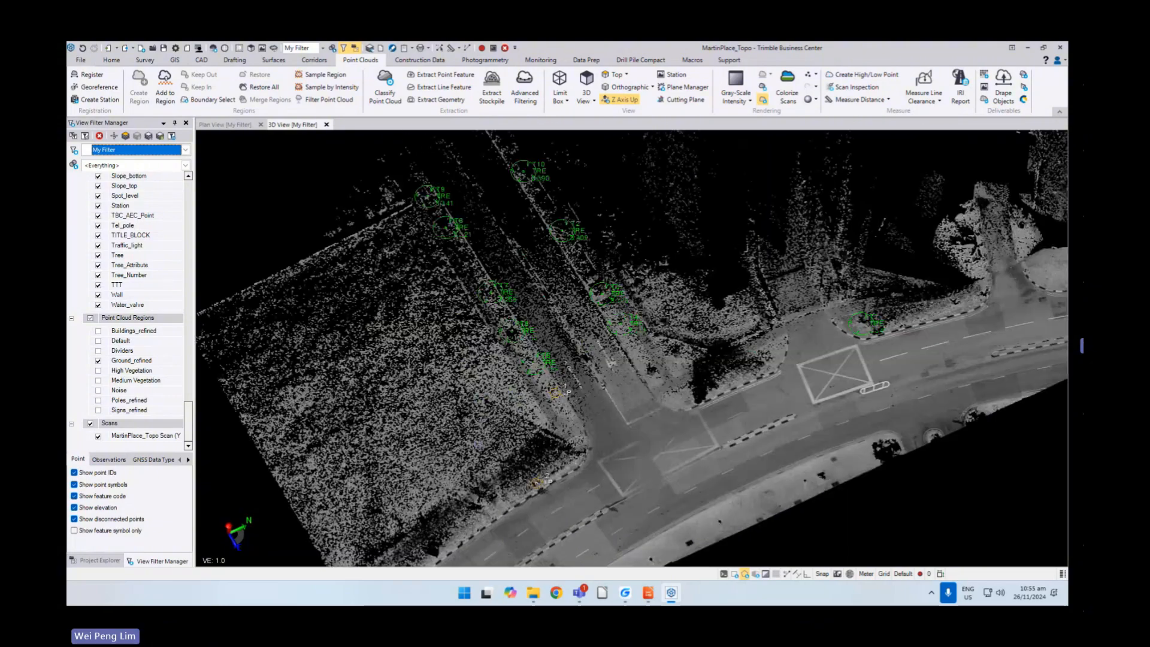
{"action": "left_click", "coordinate": [617, 75]}
{"action": "middle_click_drag", "start_coordinate": [623, 352], "coordinate": [636, 340]}
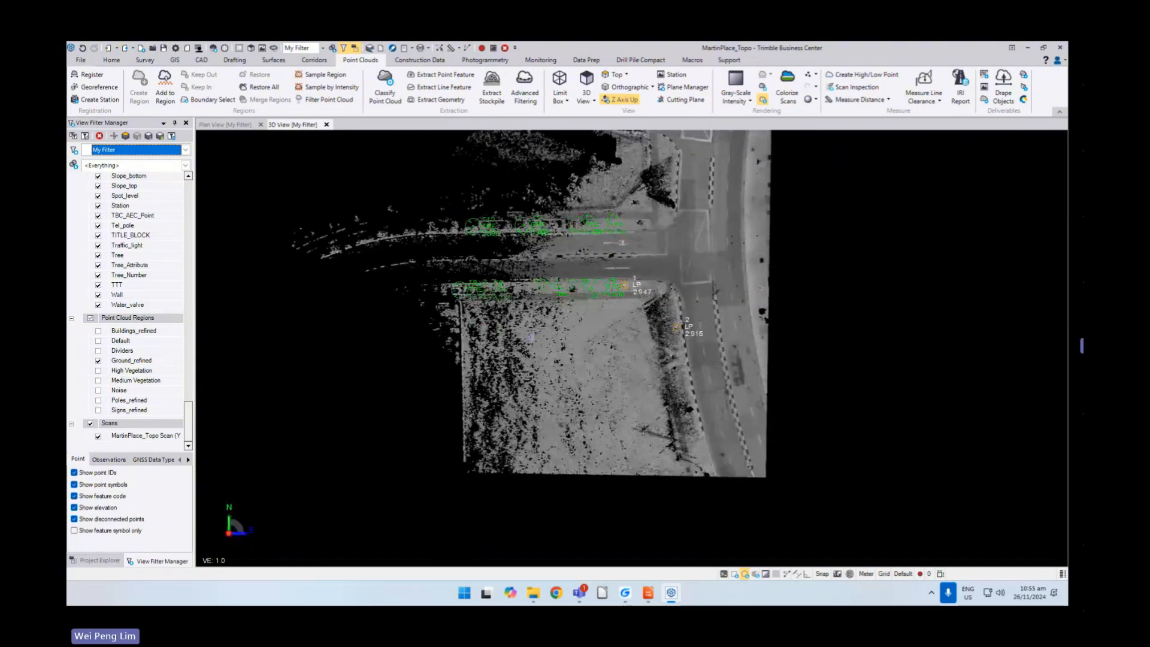
{"action": "middle_click_drag", "start_coordinate": [536, 344], "coordinate": [544, 351]}
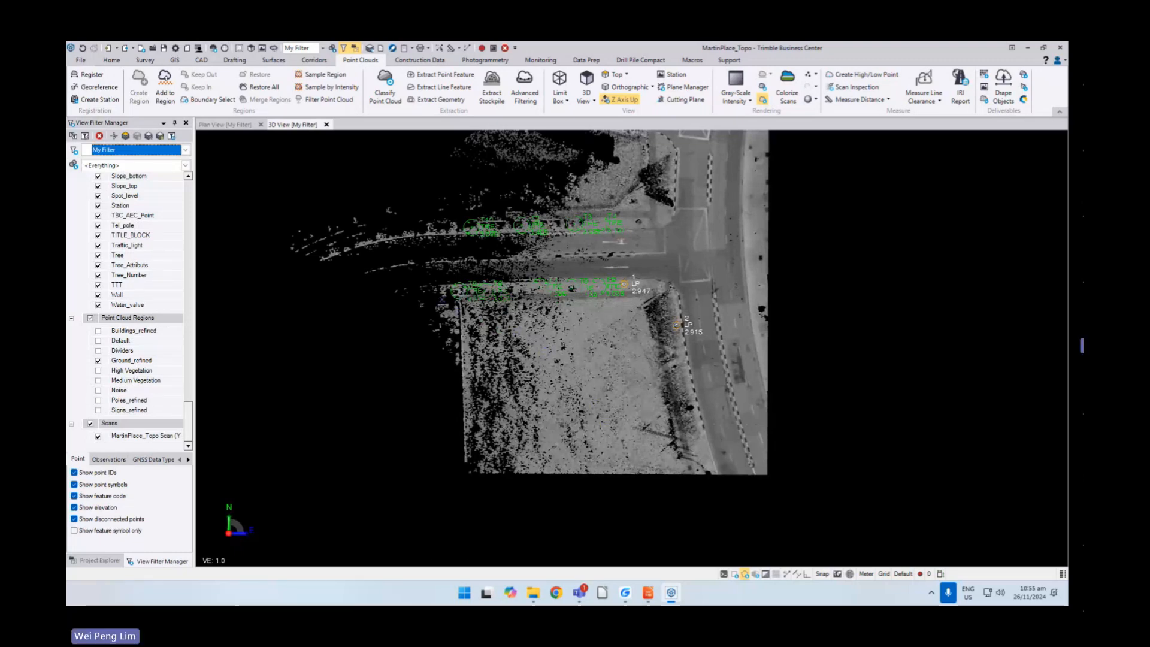
{"action": "left_click", "coordinate": [442, 299]}
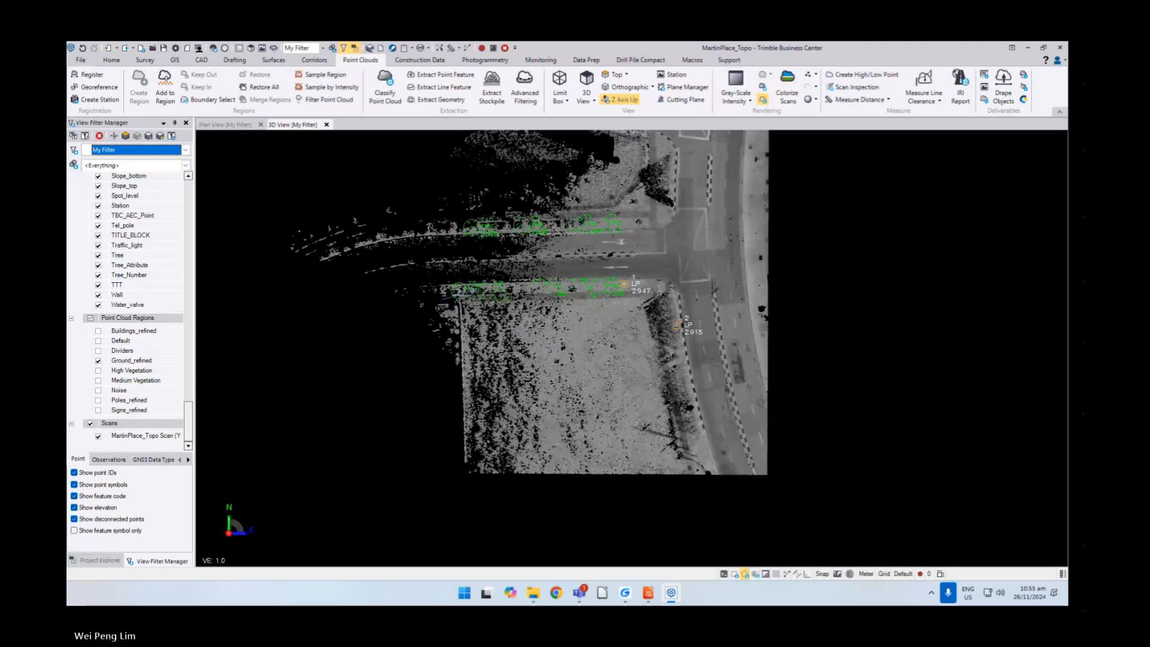
{"action": "left_click", "coordinate": [671, 284]}
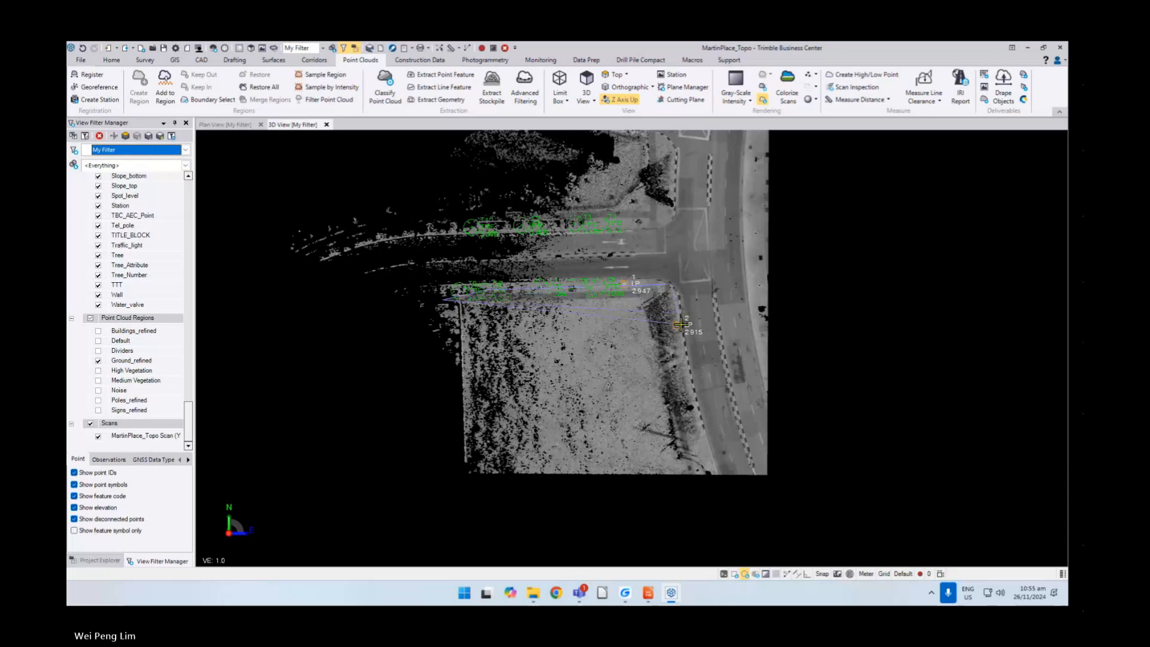
{"action": "left_click", "coordinate": [712, 475]}
{"action": "double_click", "coordinate": [421, 470]}
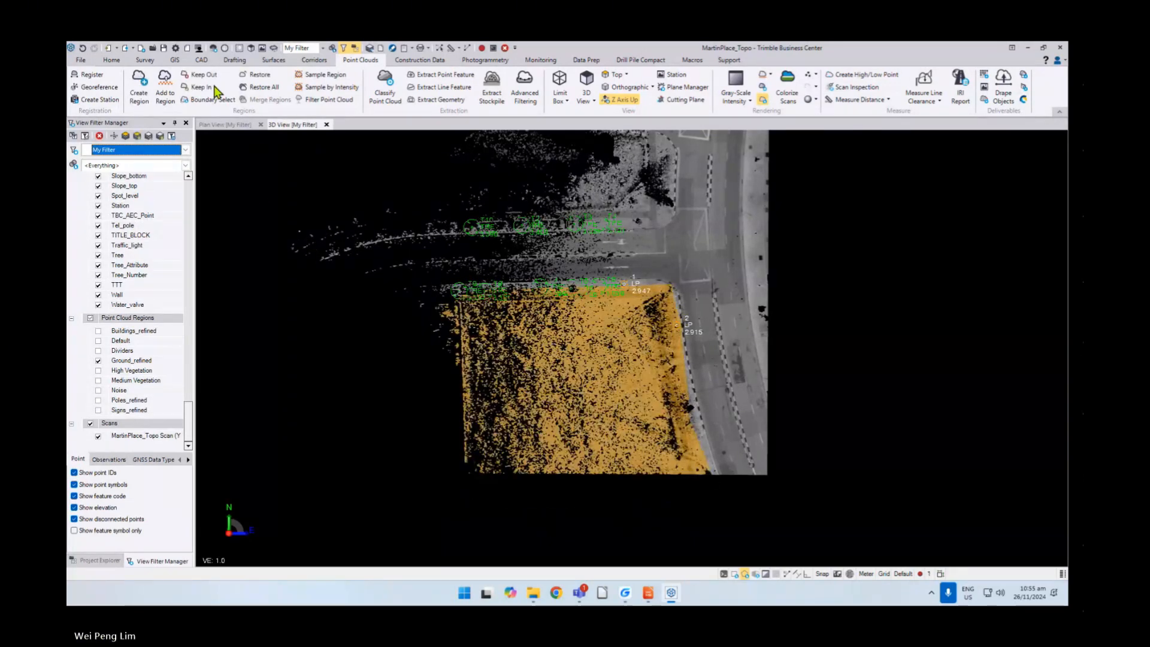
{"action": "left_click", "coordinate": [214, 86]}
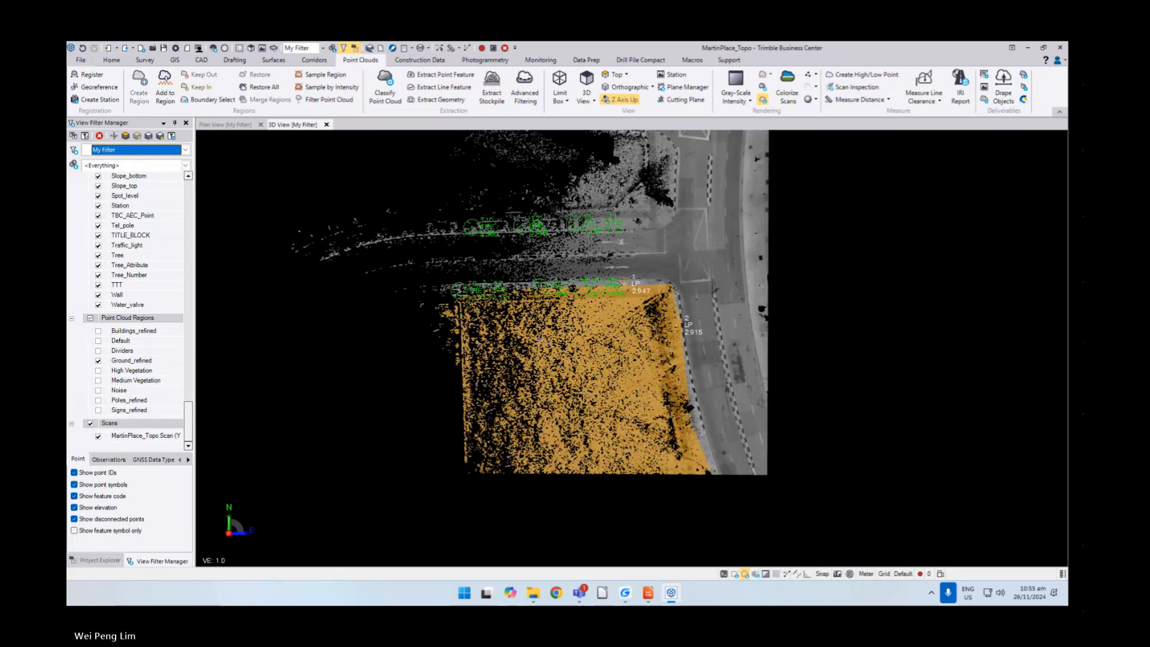
- Measure the distance between two ground points near the field's northwest corner
{"action": "scroll", "coordinate": [561, 332], "scroll_direction": "up", "scroll_amount": 3}
{"action": "middle_click_drag", "start_coordinate": [560, 332], "coordinate": [550, 265]}
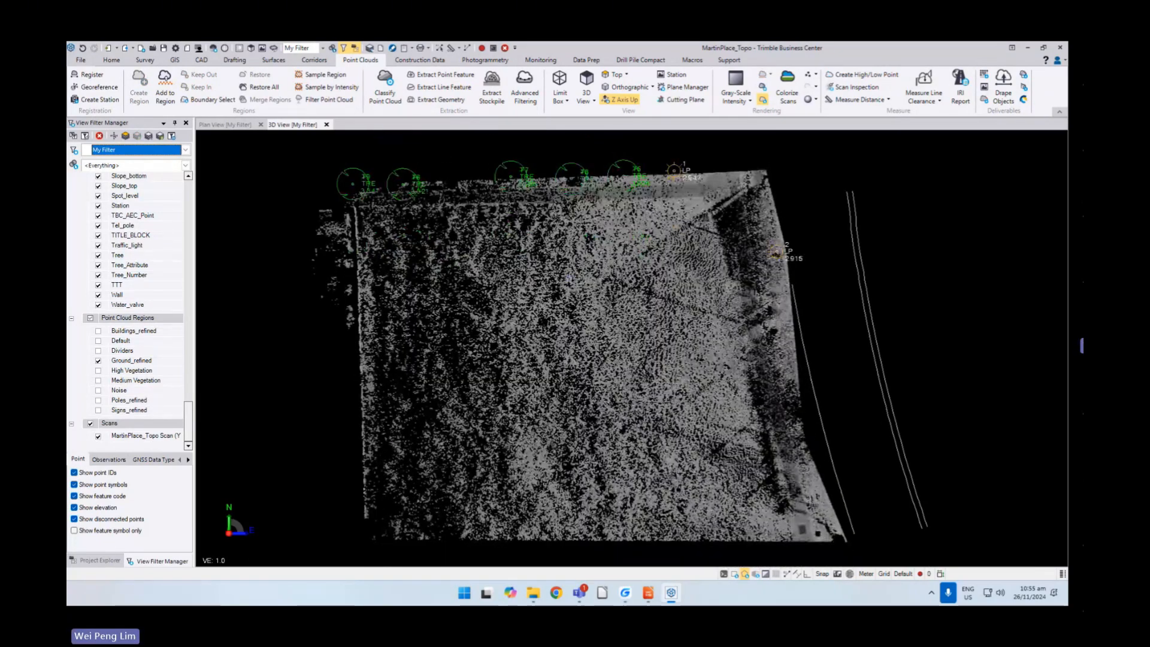
{"action": "scroll", "coordinate": [580, 300], "scroll_direction": "down", "scroll_amount": 1}
{"action": "left_click", "coordinate": [859, 99]}
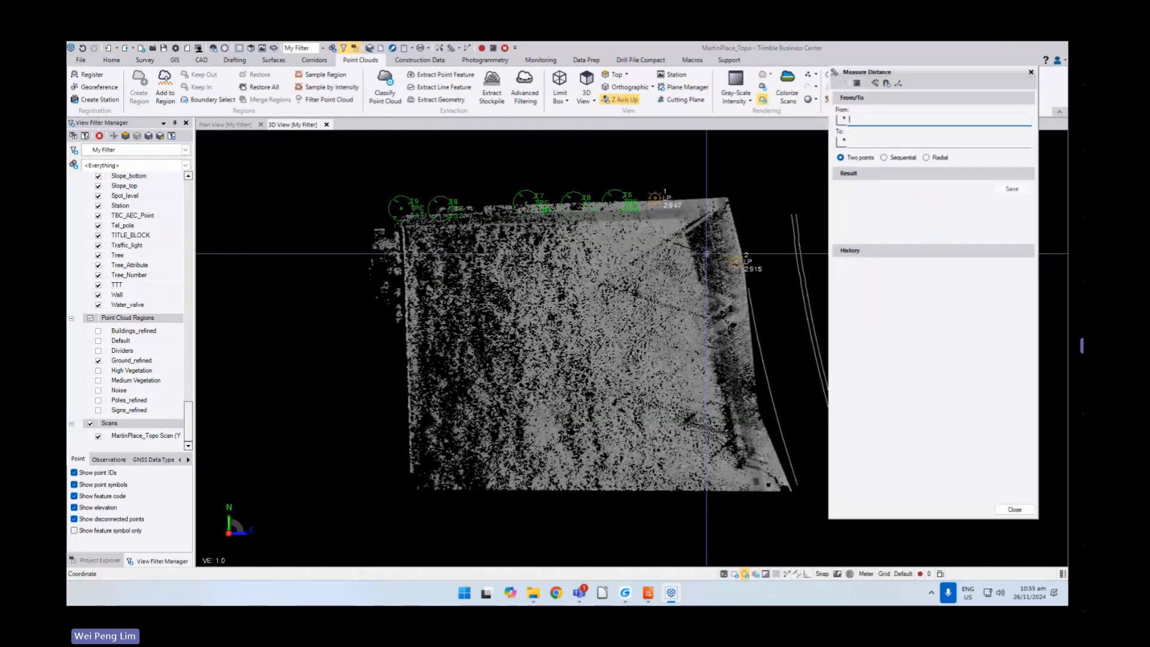
{"action": "left_click", "coordinate": [420, 245]}
{"action": "left_click", "coordinate": [477, 245]}
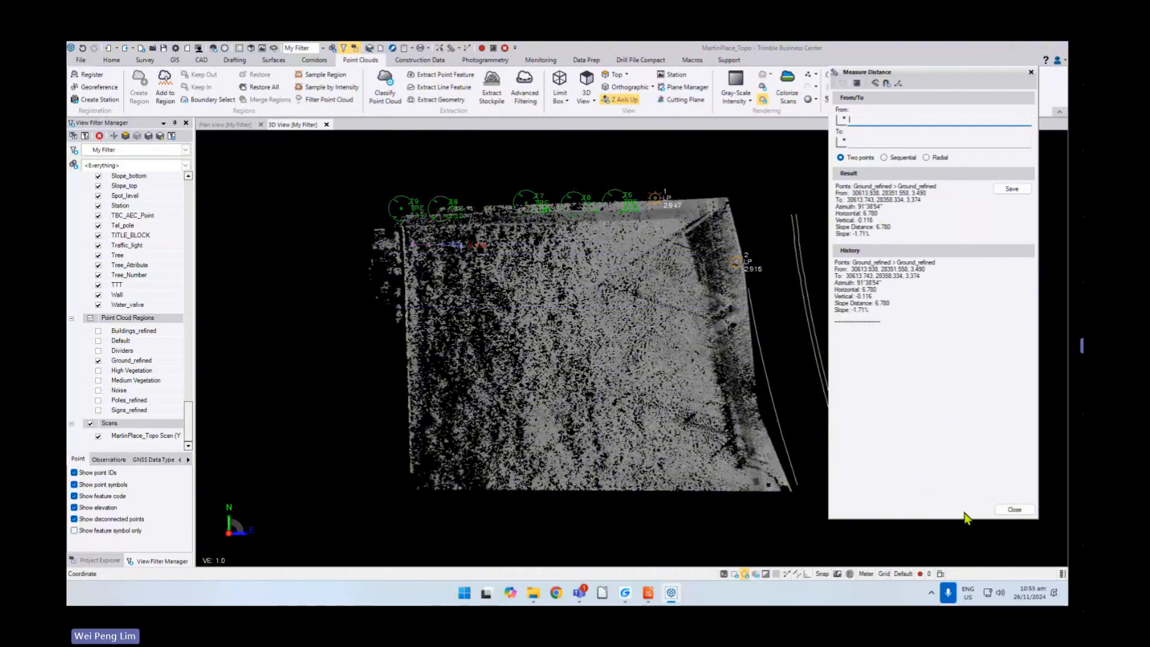
{"action": "left_click", "coordinate": [1014, 510]}
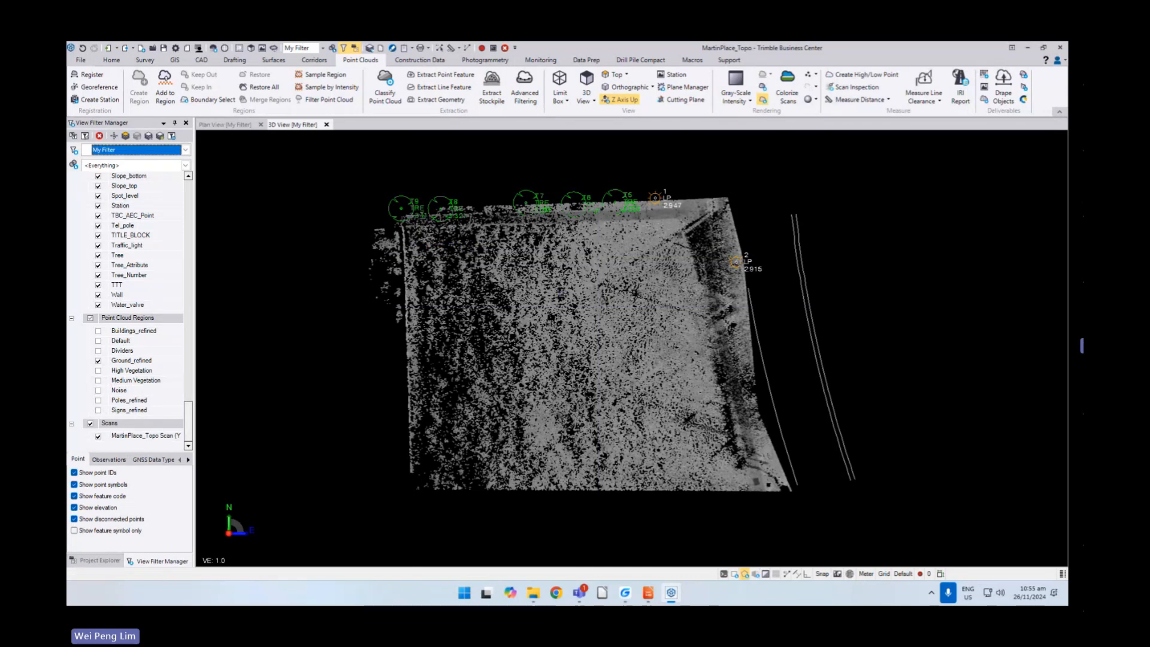
- Try creating CAD points from the field's ground scan points using spatial sampling at 0.5 m spacing on layer 0
{"action": "right_click_drag", "start_coordinate": [610, 455], "coordinate": [600, 512]}
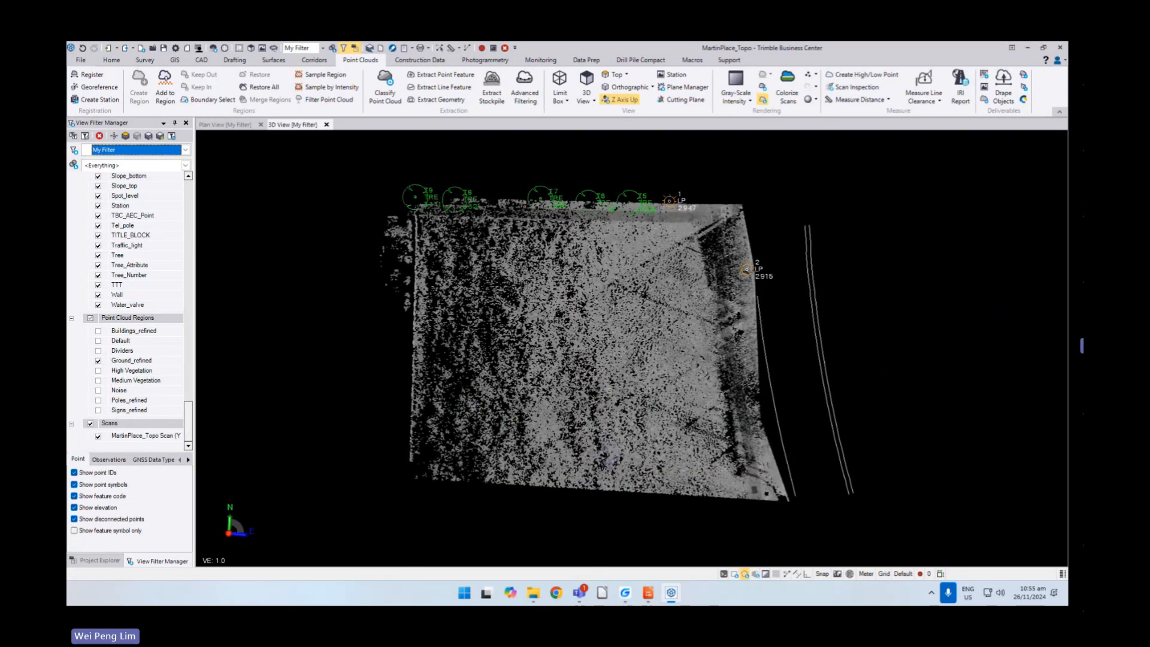
{"action": "right_click_drag", "start_coordinate": [587, 364], "coordinate": [579, 345]}
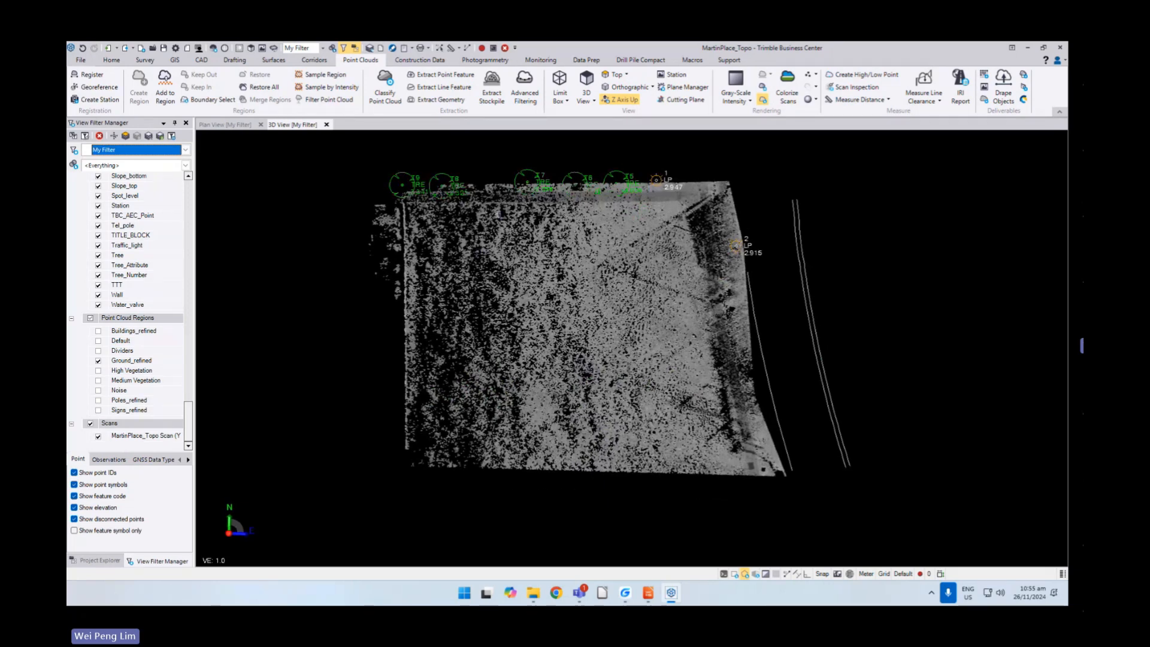
{"action": "left_click", "coordinate": [984, 78]}
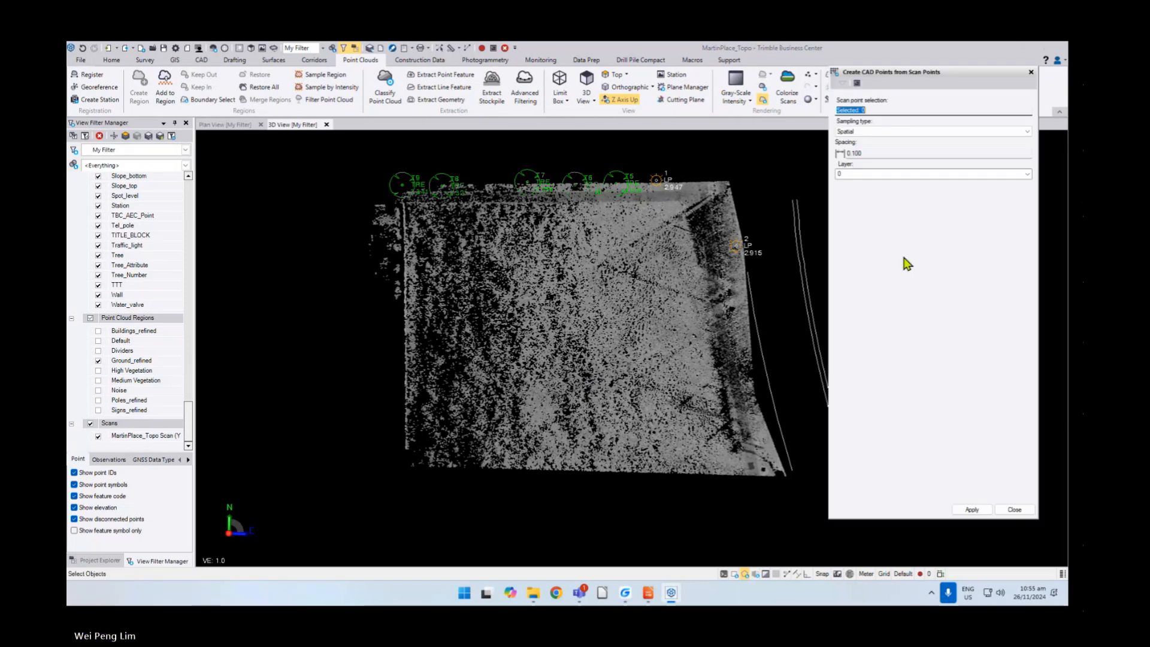
{"action": "left_click_drag", "start_coordinate": [947, 73], "coordinate": [950, 88]}
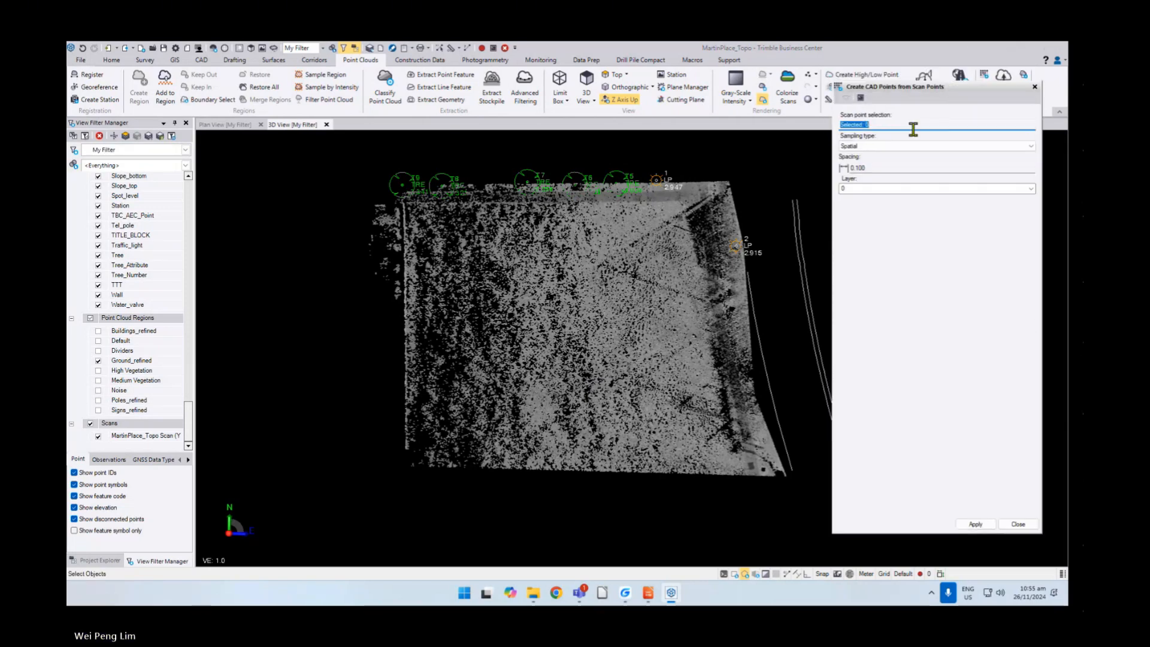
{"action": "left_click", "coordinate": [615, 293]}
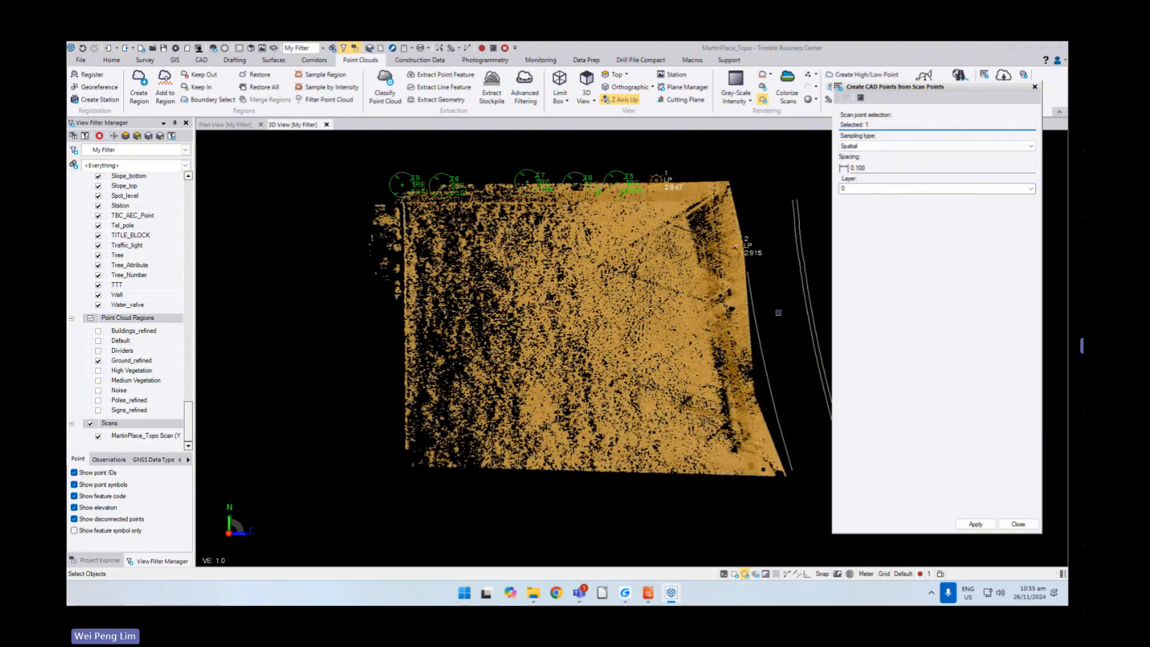
{"action": "left_click", "coordinate": [858, 167]}
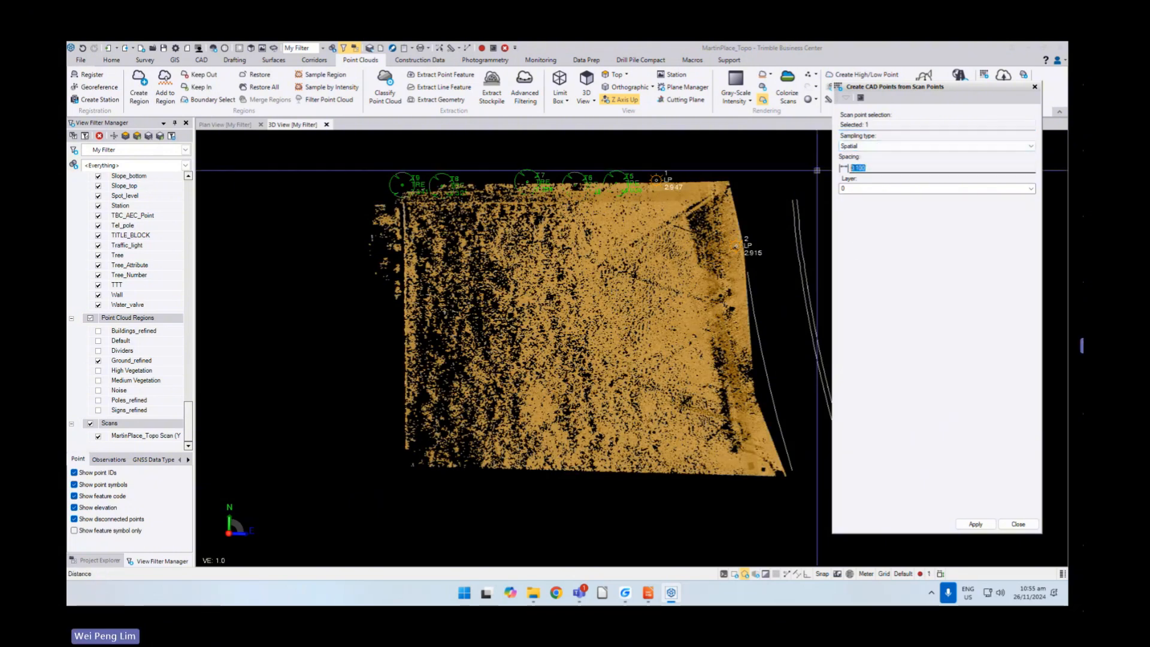
{"action": "type", "text": "0.5"}
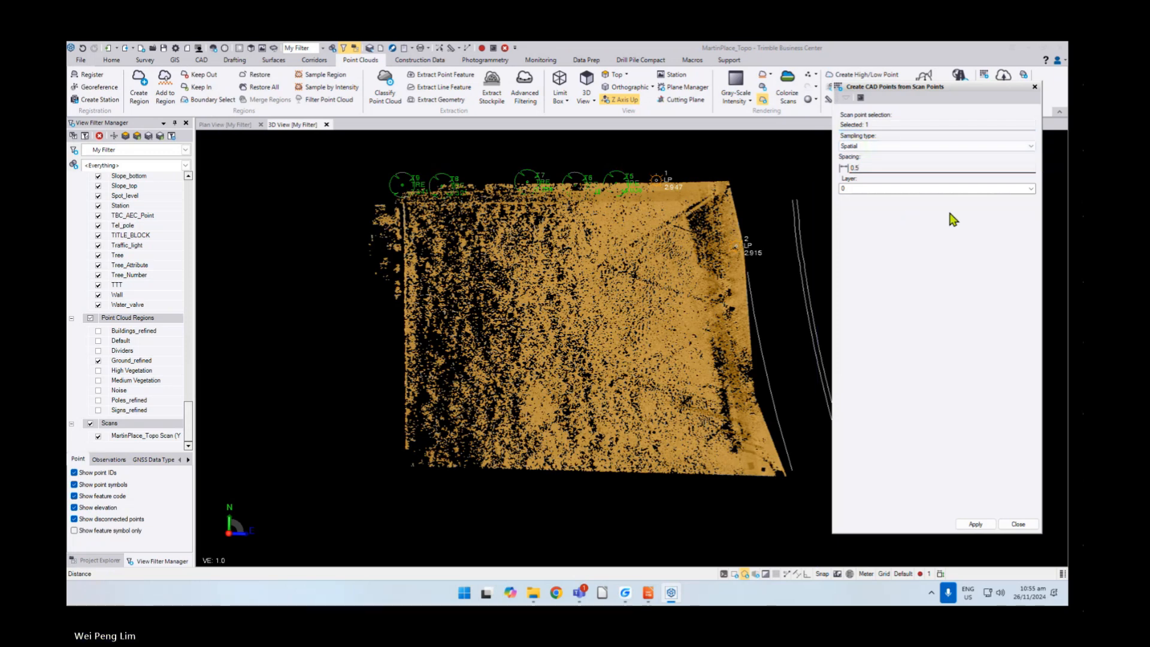
{"action": "left_click", "coordinate": [1030, 188]}
{"action": "left_click", "coordinate": [1030, 191]}
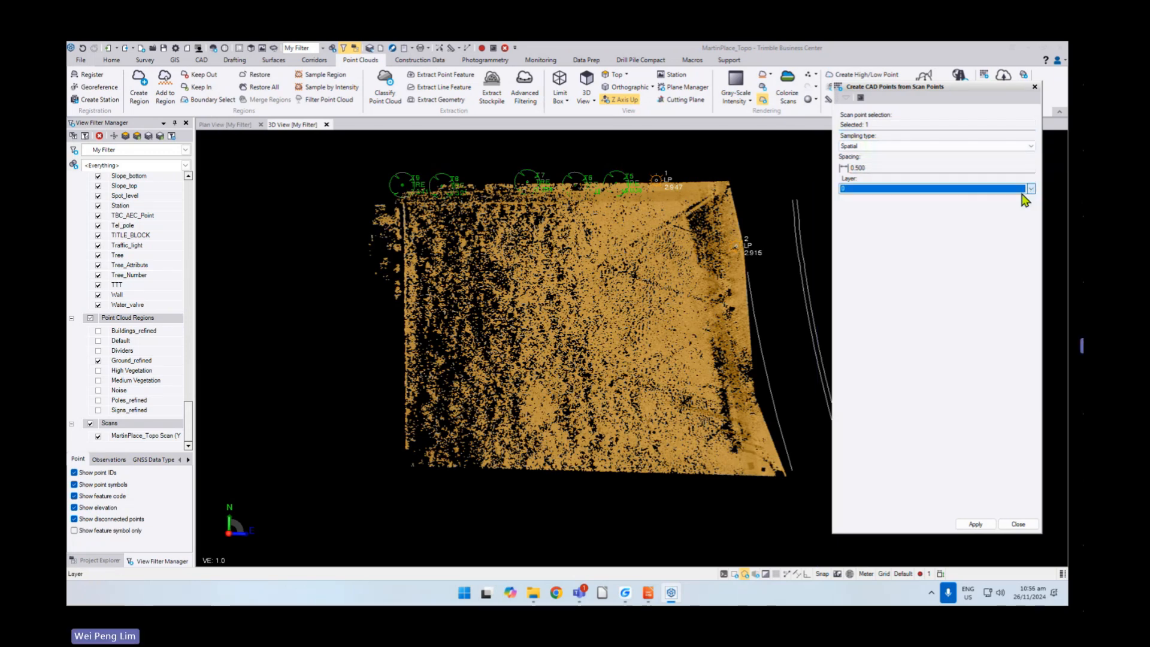
{"action": "left_click", "coordinate": [976, 524]}
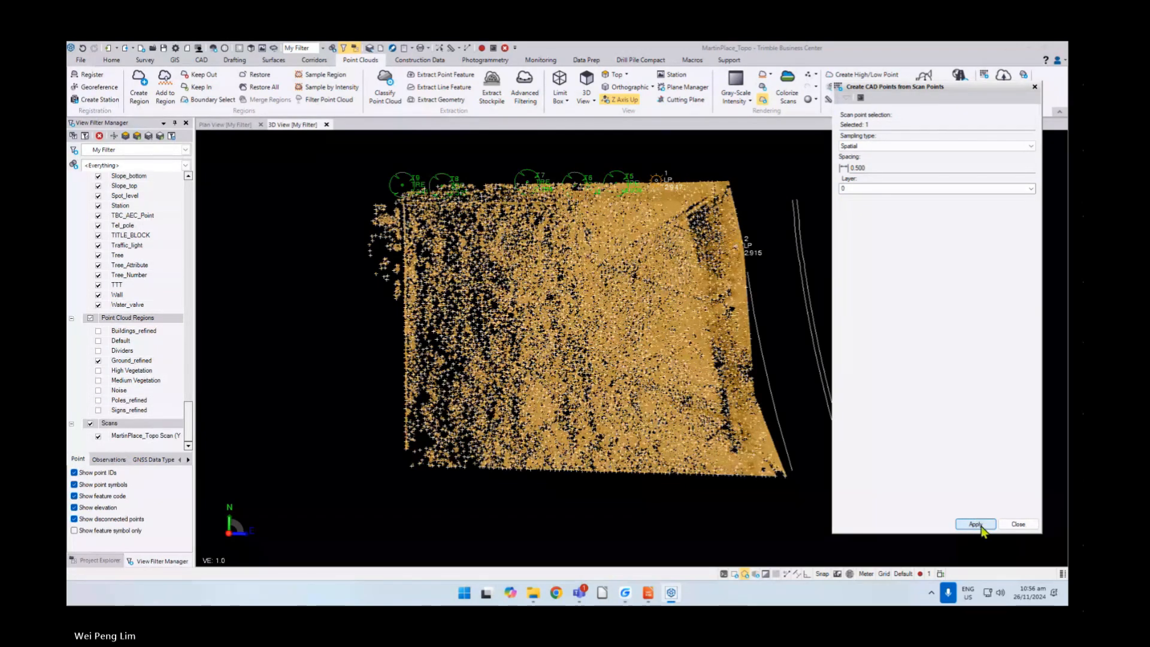
{"action": "left_click", "coordinate": [1018, 524]}
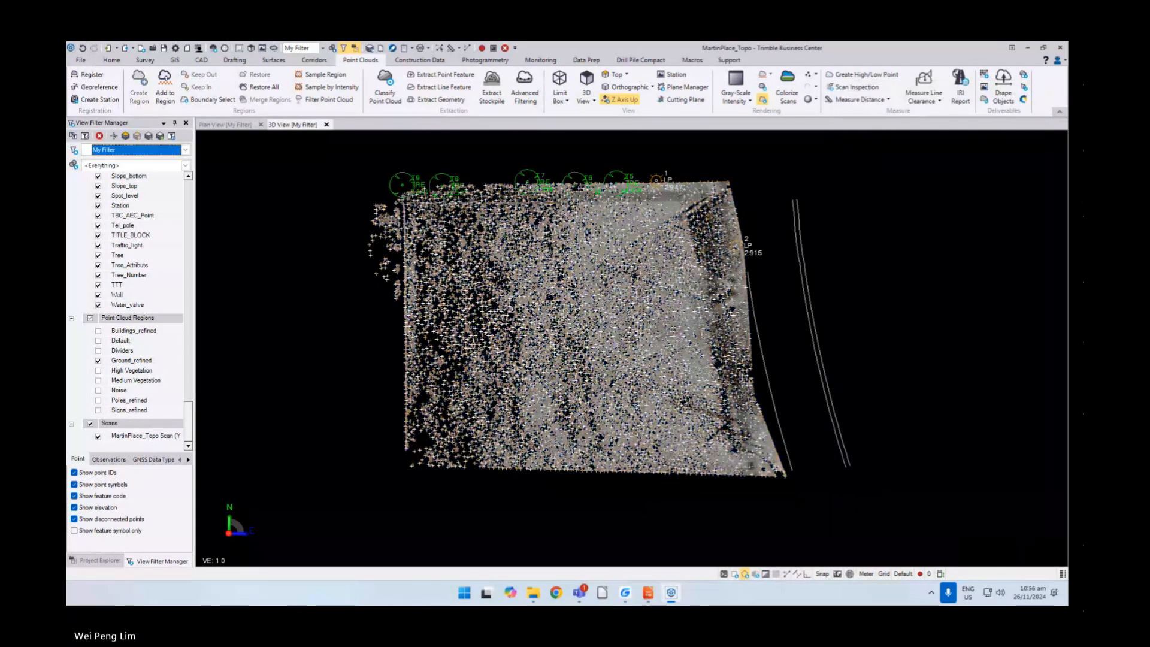
- Check the density of the CAD points created over the field, and undo their creation
{"action": "scroll", "coordinate": [661, 357], "scroll_direction": "up", "scroll_amount": 4}
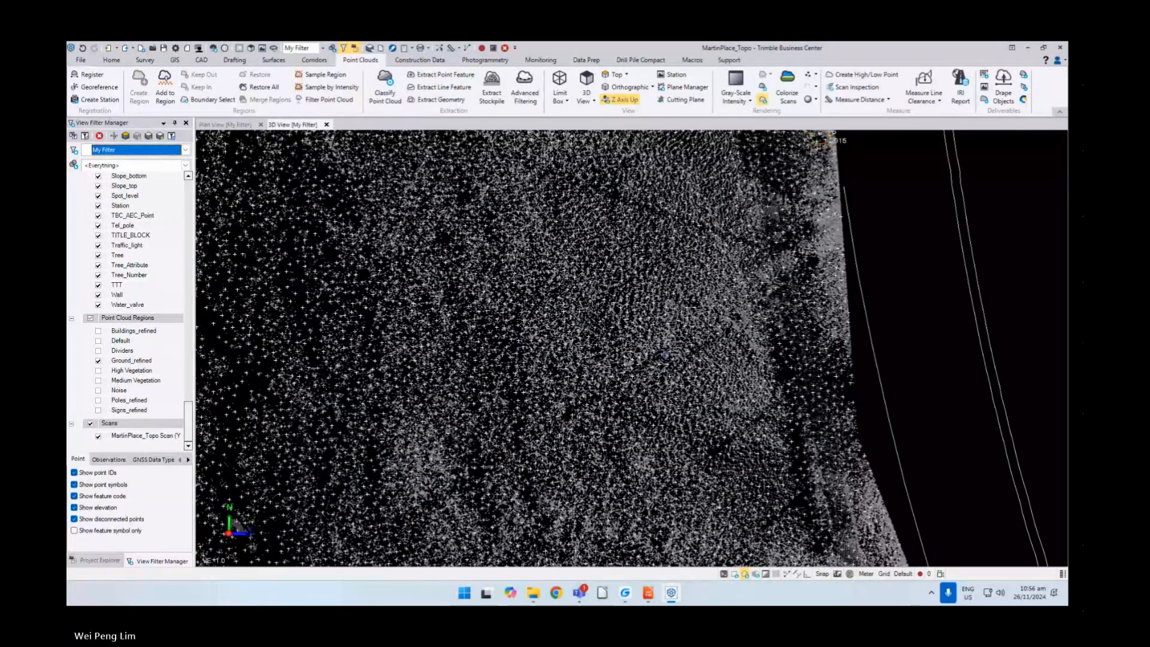
{"action": "scroll", "coordinate": [667, 356], "scroll_direction": "down", "scroll_amount": 5}
{"action": "scroll", "coordinate": [664, 329], "scroll_direction": "up", "scroll_amount": 3}
{"action": "middle_click_drag", "start_coordinate": [664, 329], "coordinate": [627, 334]}
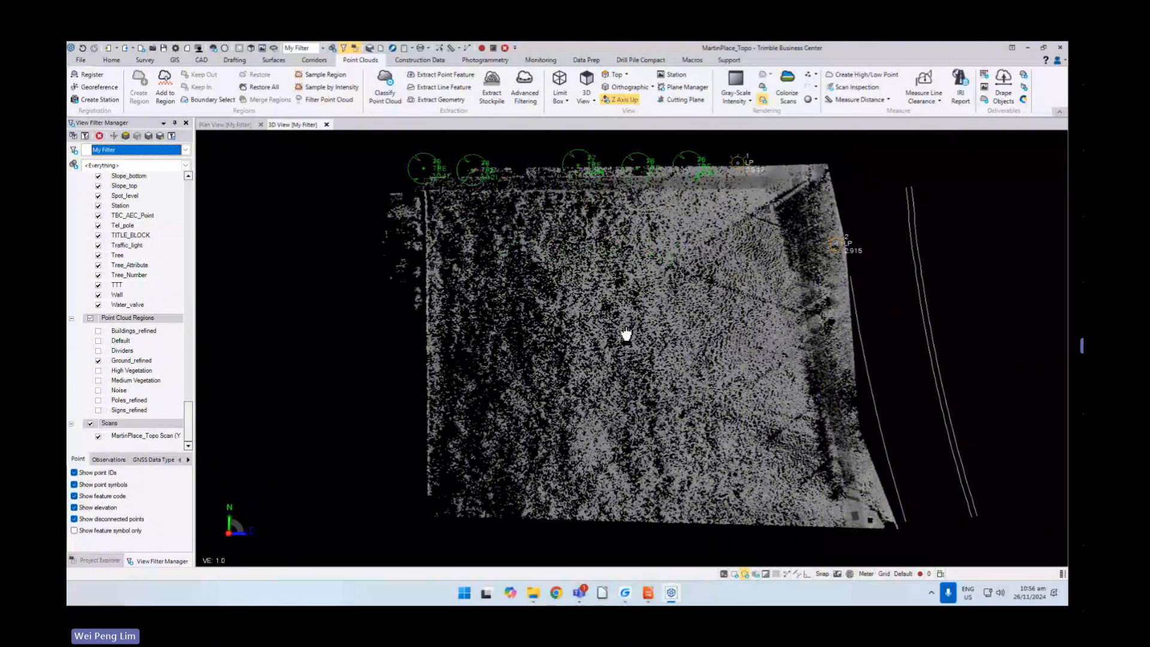
- Create CAD points from the field's ground scan points using spatial sampling at 5 m spacing on layer 0
{"action": "left_click", "coordinate": [984, 75]}
{"action": "left_click_drag", "start_coordinate": [870, 169], "coordinate": [821, 161]}
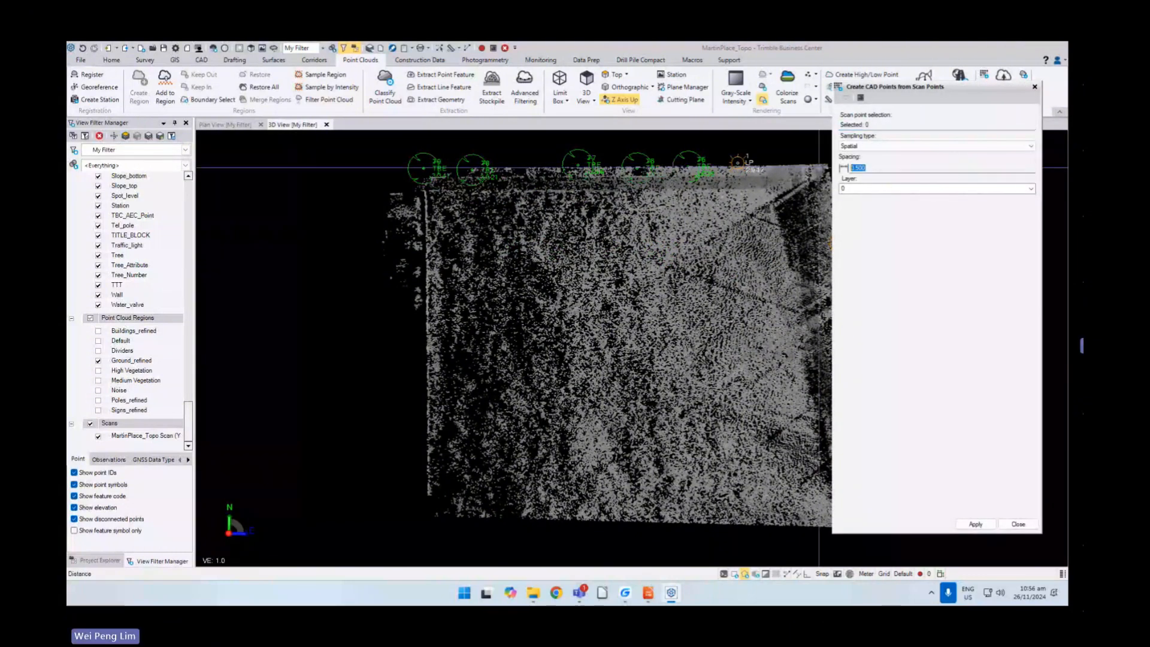
{"action": "type", "text": "5"}
{"action": "key", "text": "shift+Tab"}
{"action": "key", "text": "shift+Tab"}
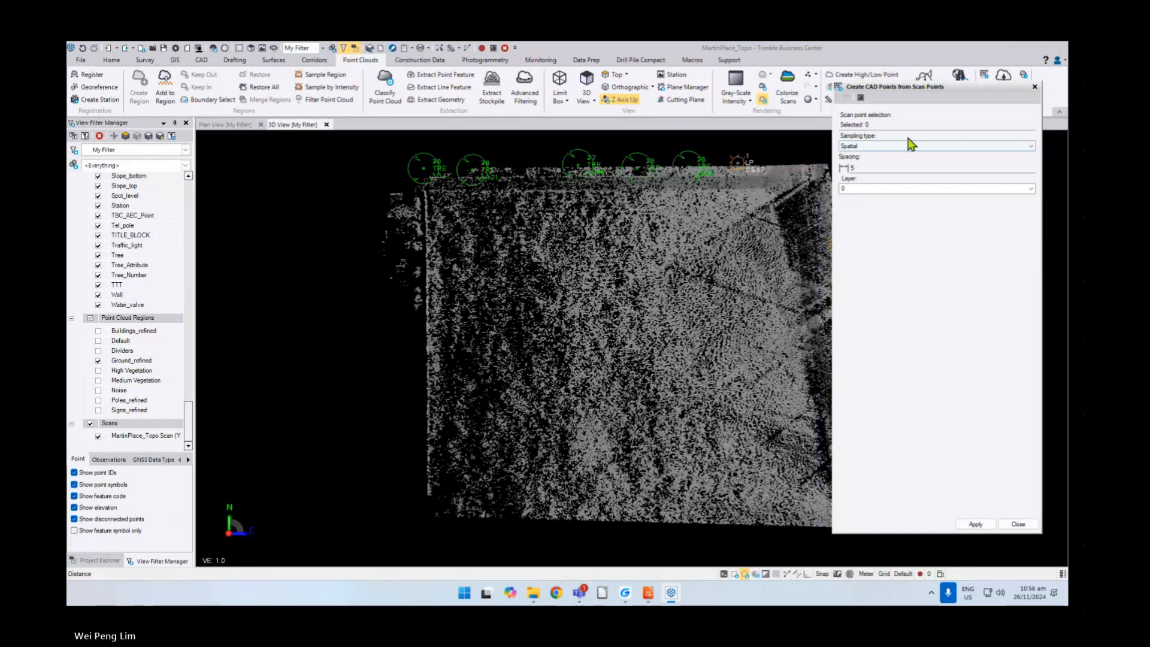
{"action": "left_click", "coordinate": [688, 360]}
{"action": "left_click", "coordinate": [972, 527]}
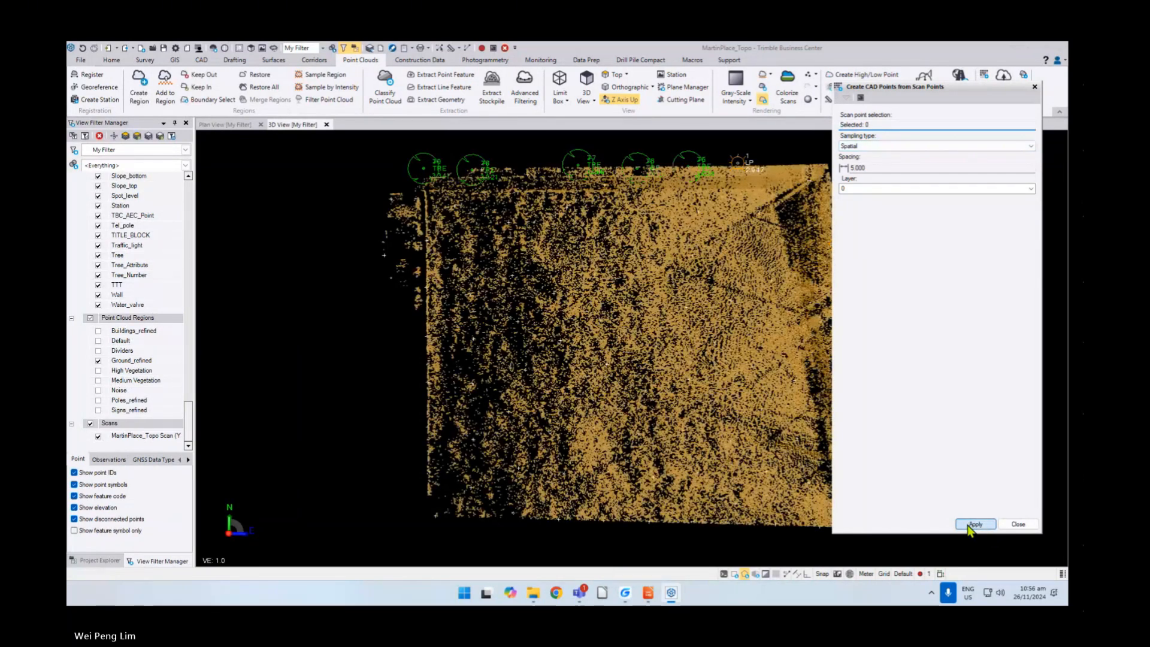
{"action": "left_click", "coordinate": [1018, 524]}
- Hide the Ground_refined region and select all CAD points similar to one of the sampled points
{"action": "left_click", "coordinate": [247, 358]}
{"action": "left_click", "coordinate": [98, 360]}
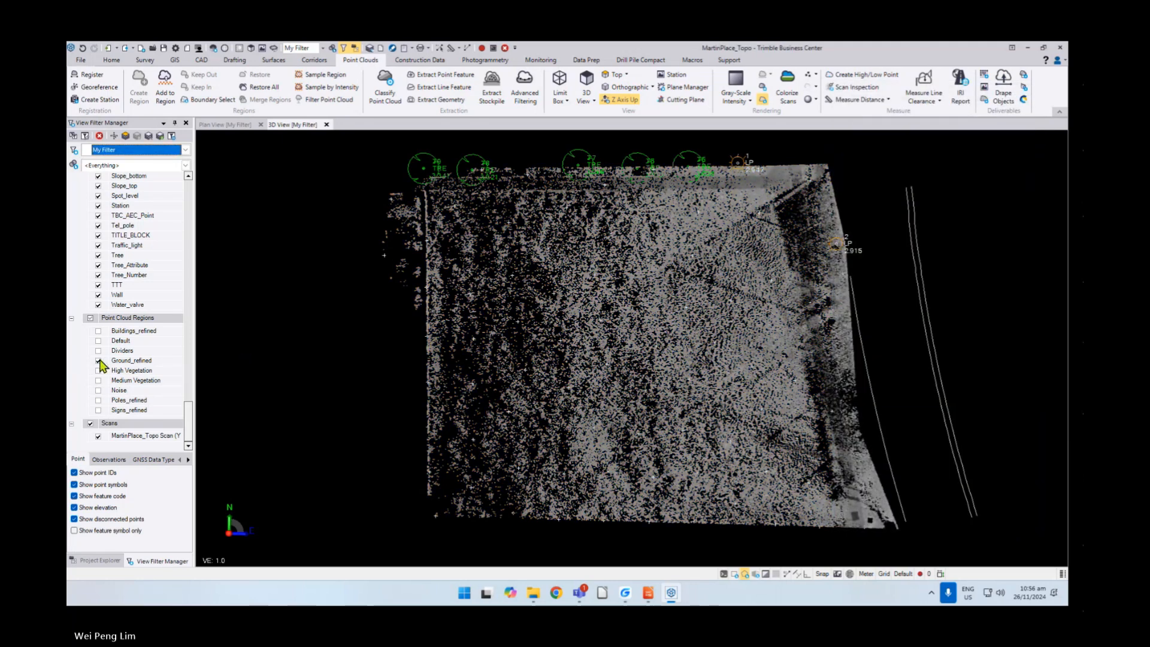
{"action": "scroll", "coordinate": [656, 254], "scroll_direction": "down", "scroll_amount": 5}
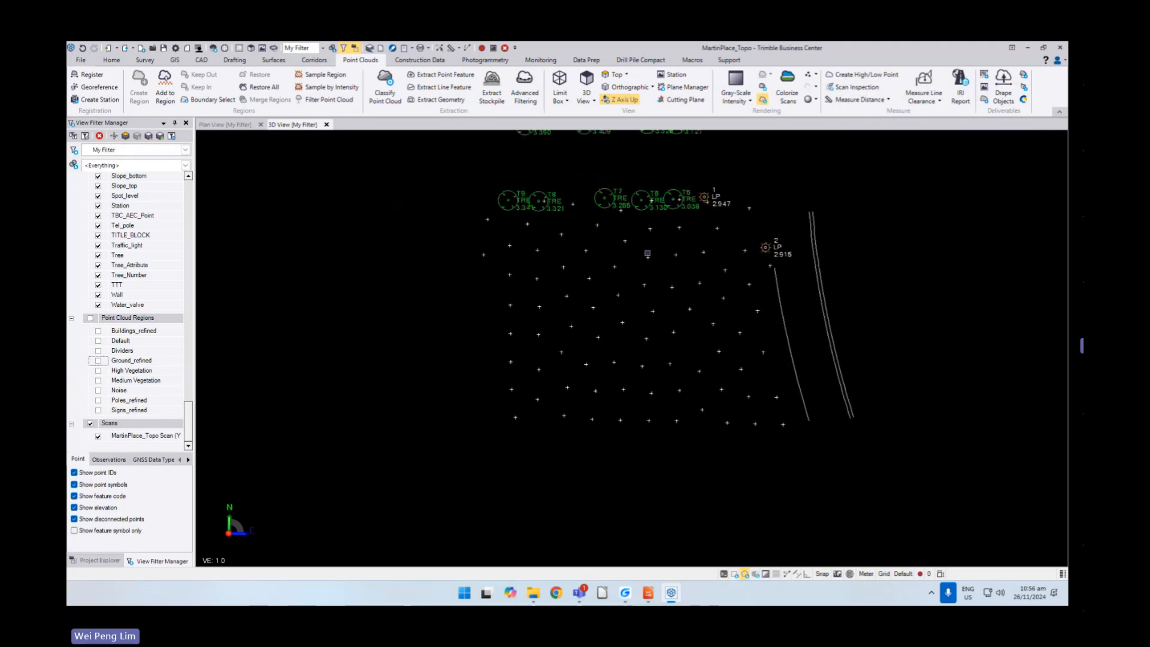
{"action": "scroll", "coordinate": [638, 246], "scroll_direction": "up", "scroll_amount": 7}
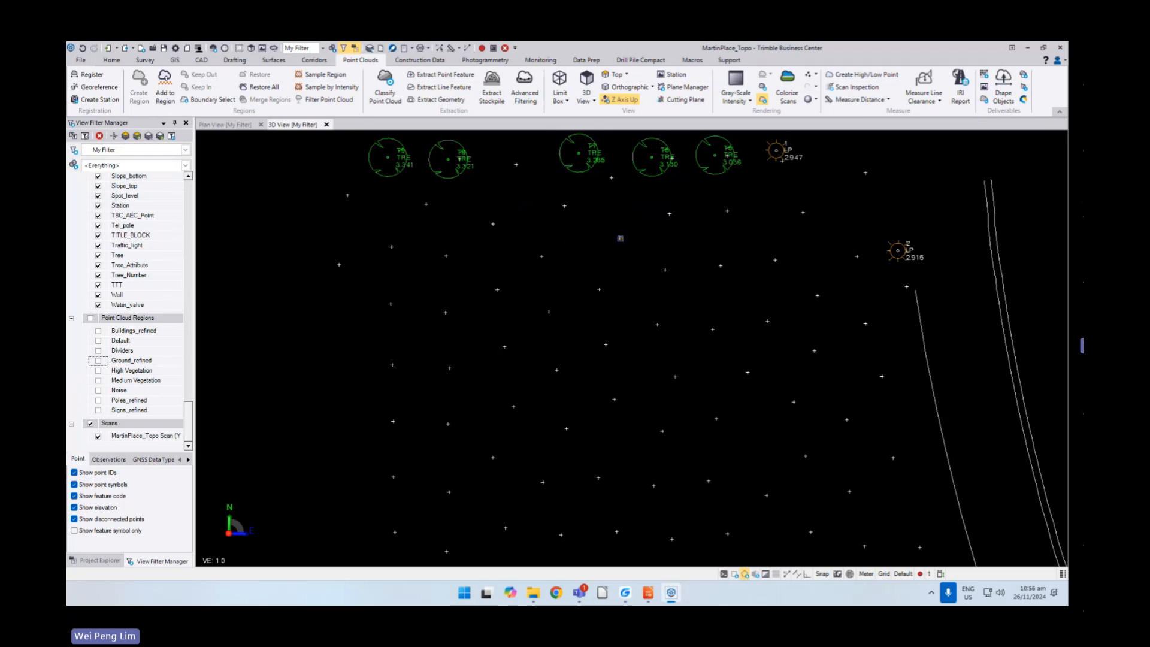
{"action": "right_click", "coordinate": [620, 239]}
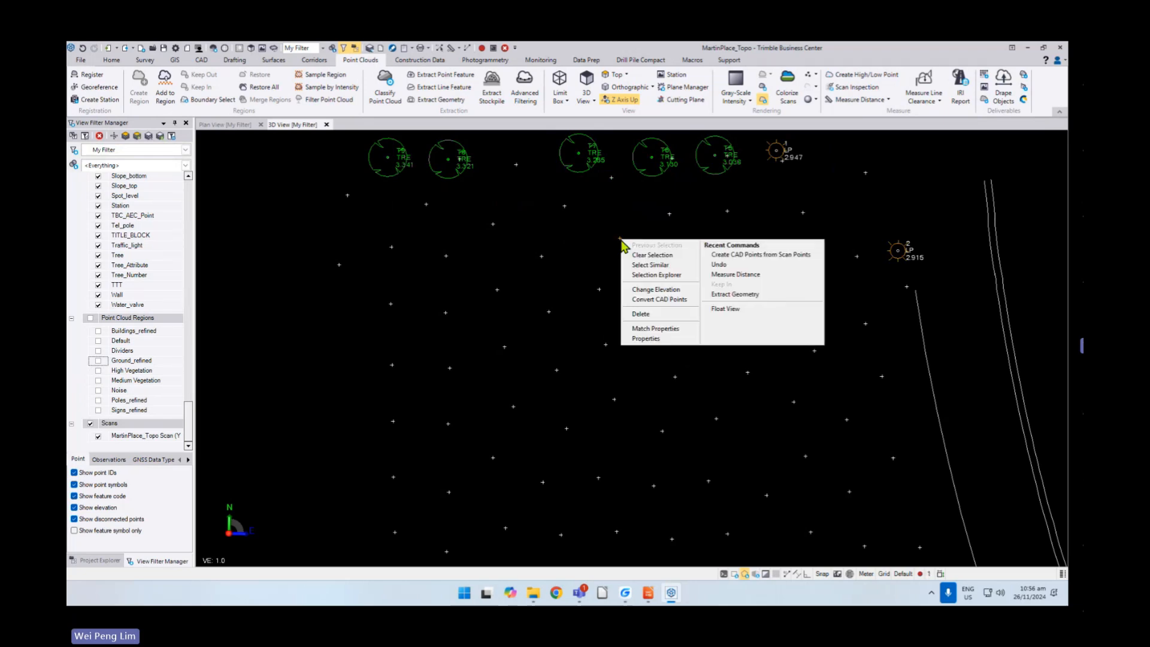
{"action": "left_click", "coordinate": [637, 264]}
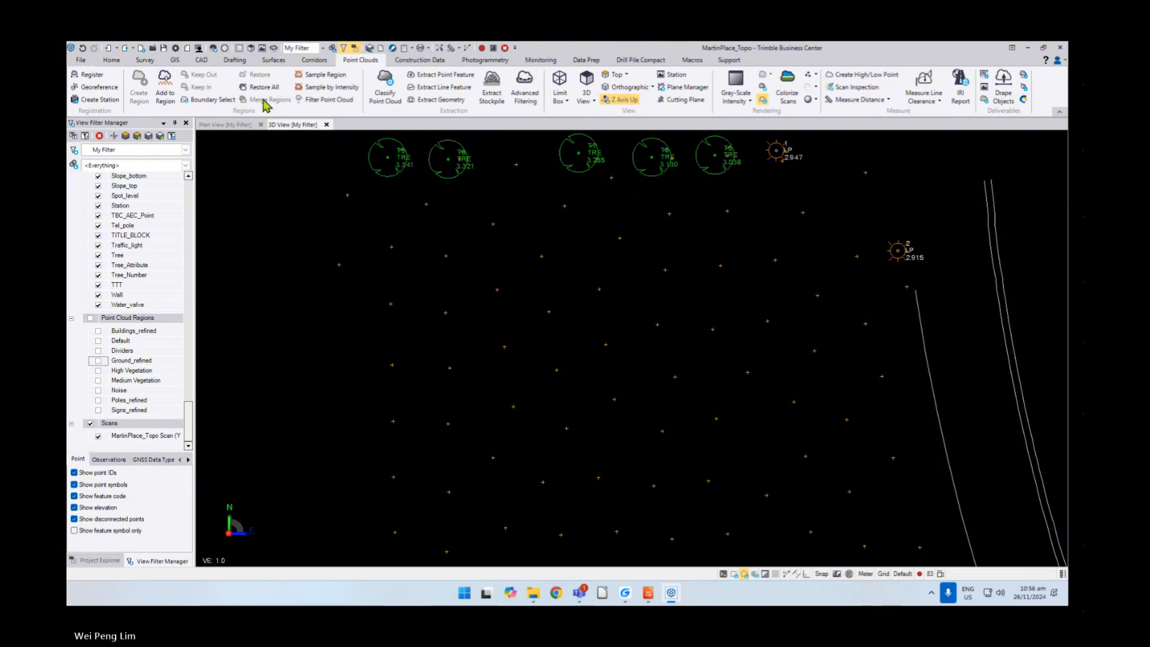
- Convert the selected CAD points to survey points with feature code SPL and starting ID 100, deleting the CAD points and without grid-only points
{"action": "left_click", "coordinate": [201, 60]}
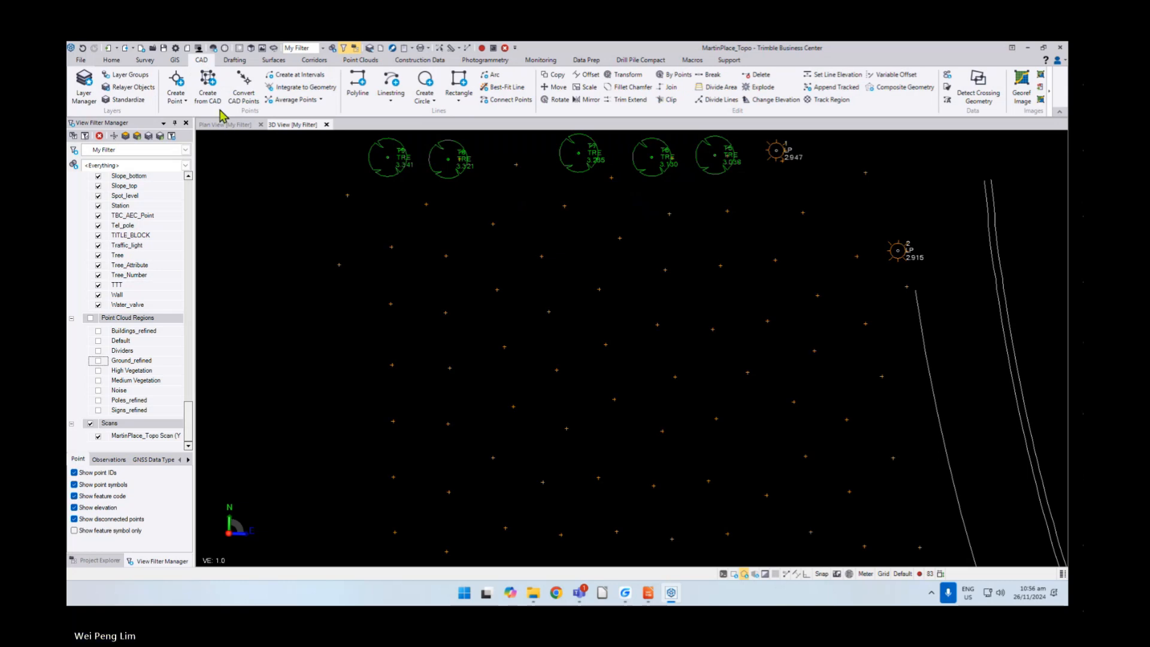
{"action": "left_click", "coordinate": [243, 82]}
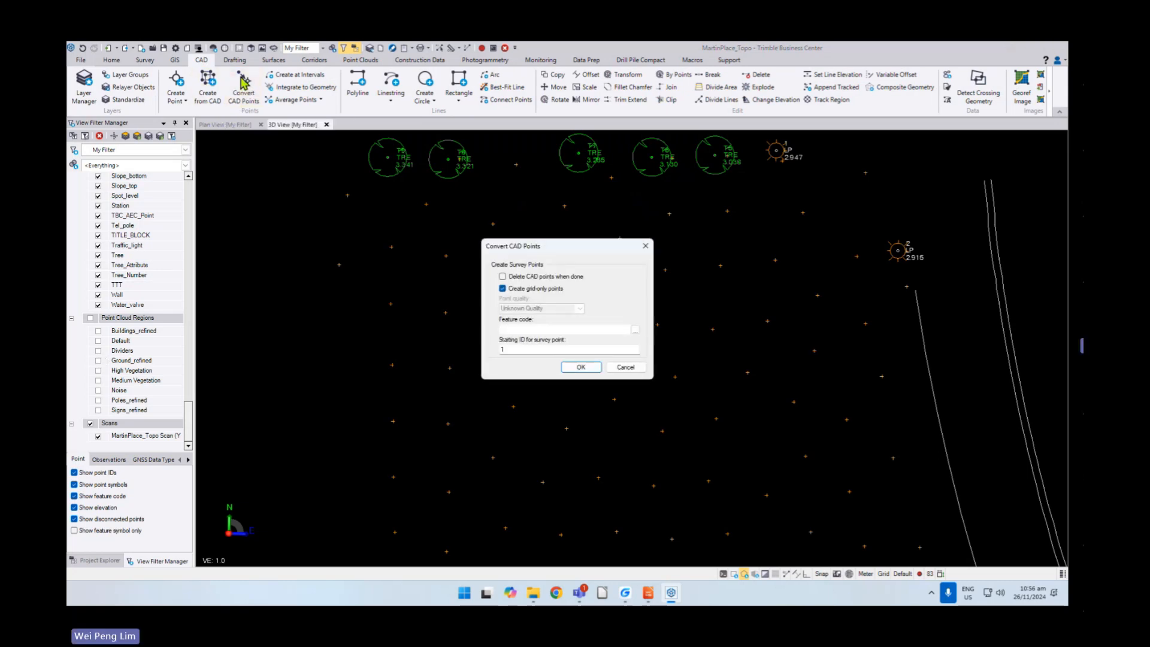
{"action": "left_click", "coordinate": [502, 289]}
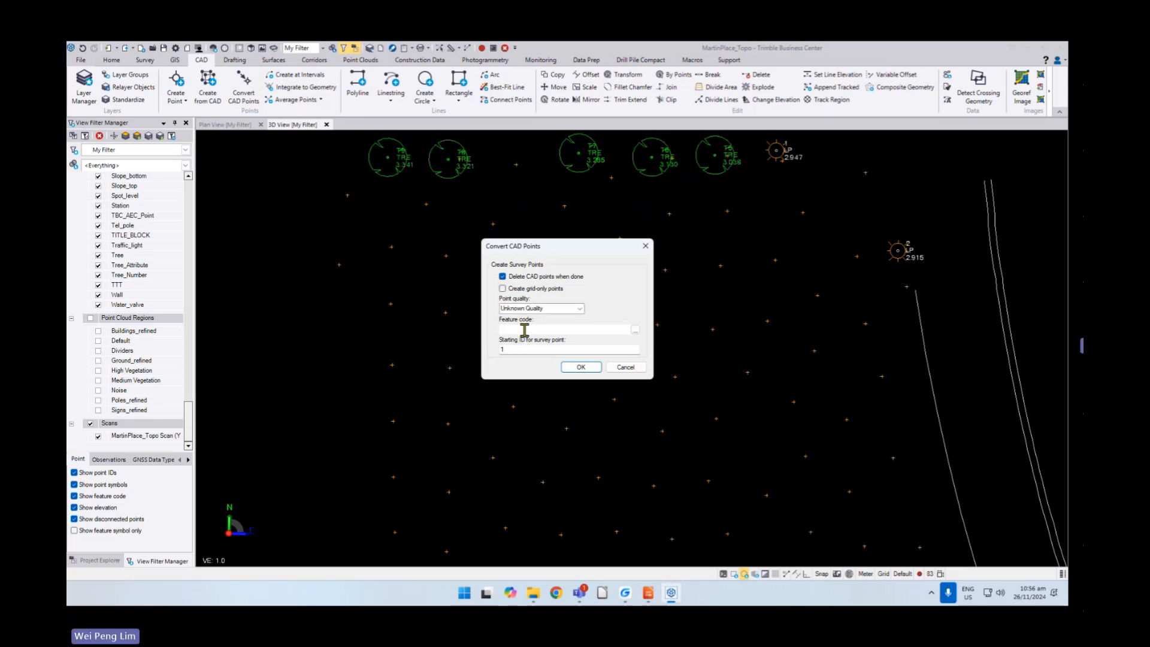
{"action": "left_click", "coordinate": [520, 328]}
{"action": "type", "text": "SPL"}
{"action": "left_click", "coordinate": [524, 349]}
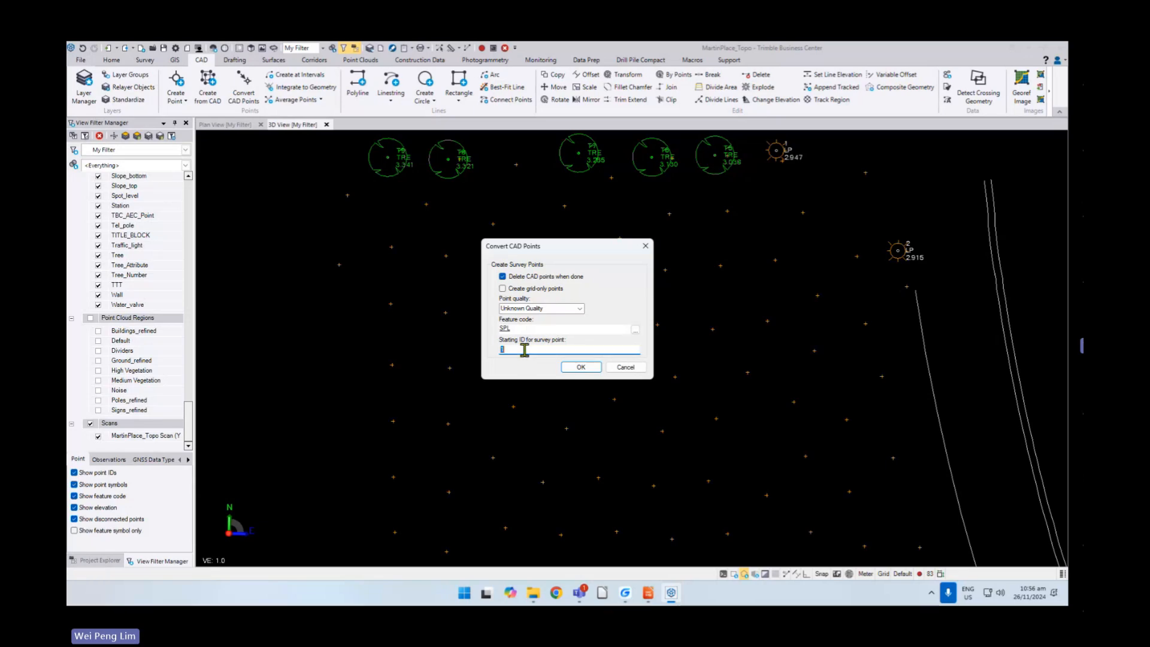
{"action": "type", "text": "100"}
{"action": "left_click", "coordinate": [579, 367]}
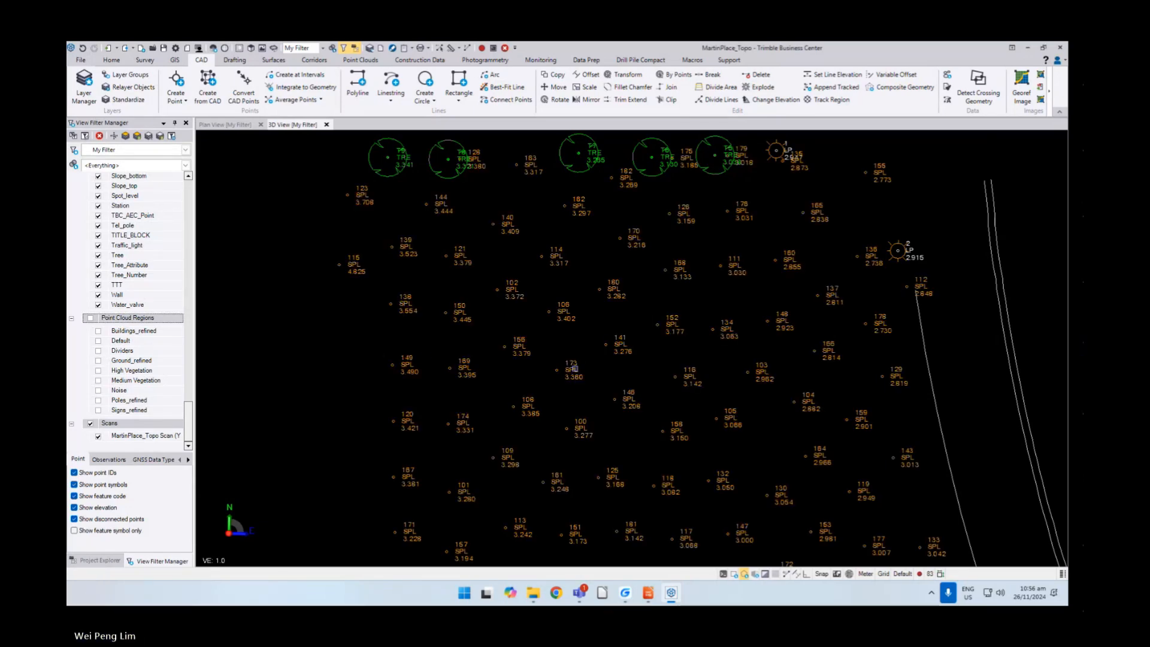
{"action": "key", "text": "Escape"}
{"action": "scroll", "coordinate": [523, 299], "scroll_direction": "down", "scroll_amount": 2}
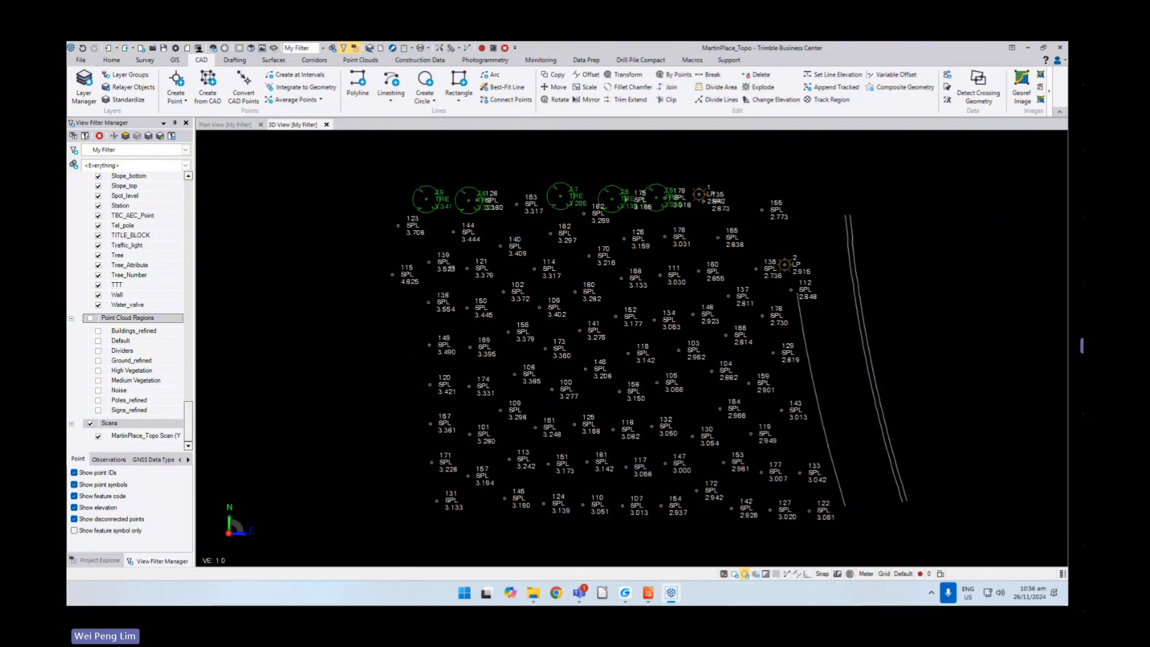
- Process the feature codes of the Keyed in Block point source
{"action": "left_click", "coordinate": [144, 60]}
{"action": "left_click", "coordinate": [111, 74]}
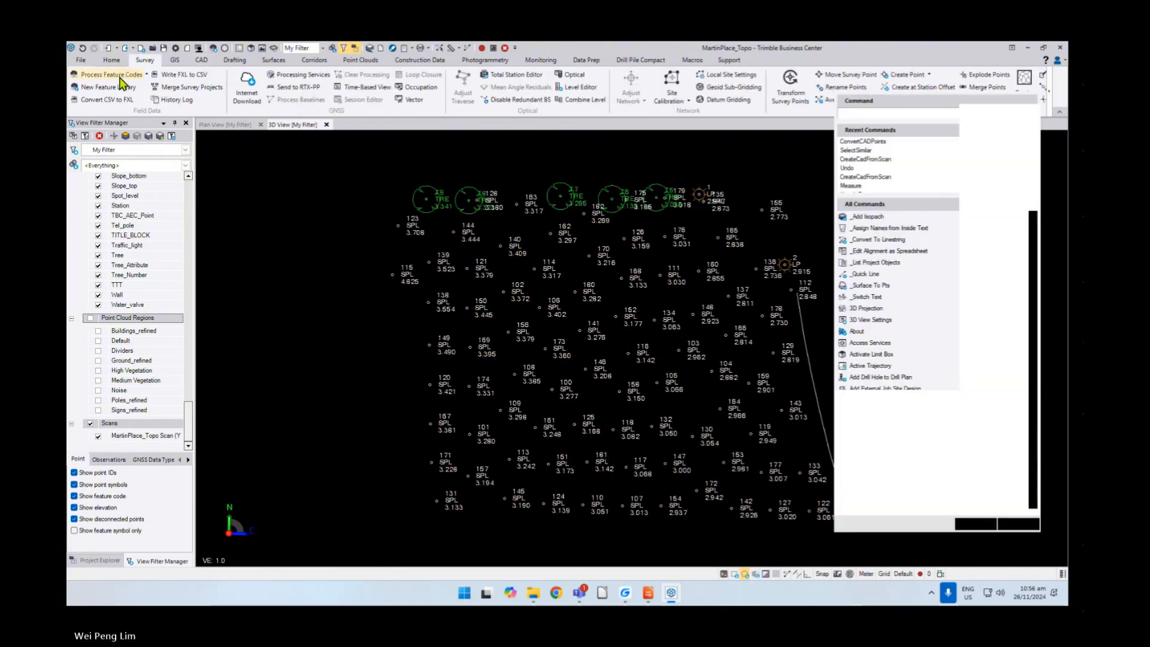
{"action": "left_click", "coordinate": [857, 134]}
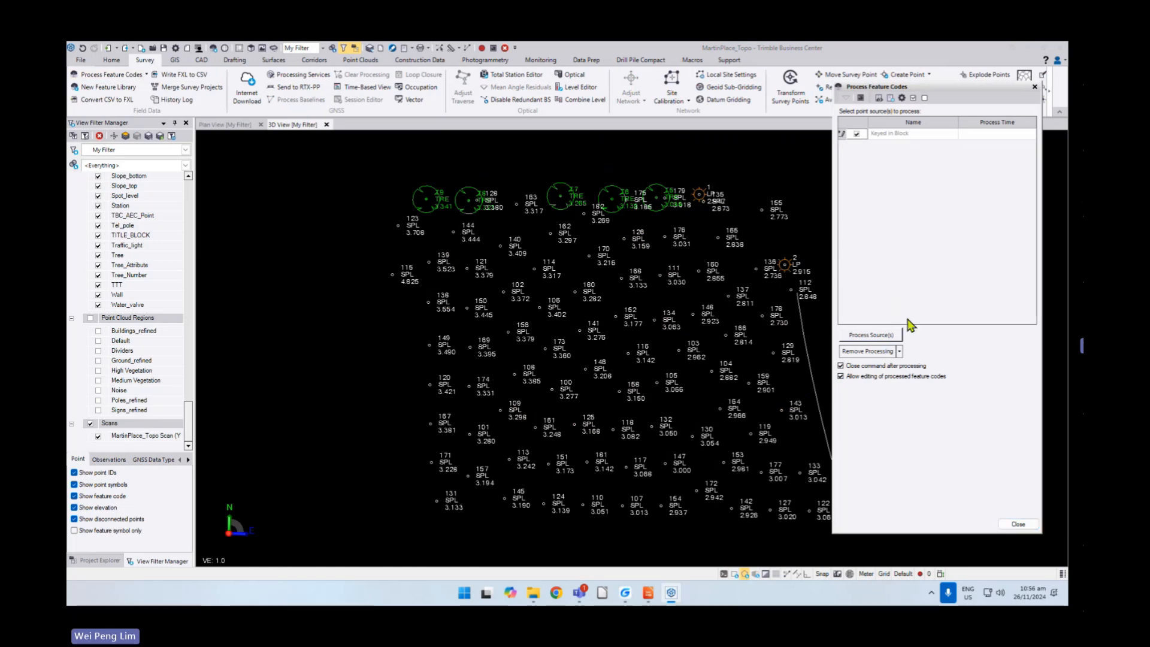
{"action": "left_click", "coordinate": [871, 335]}
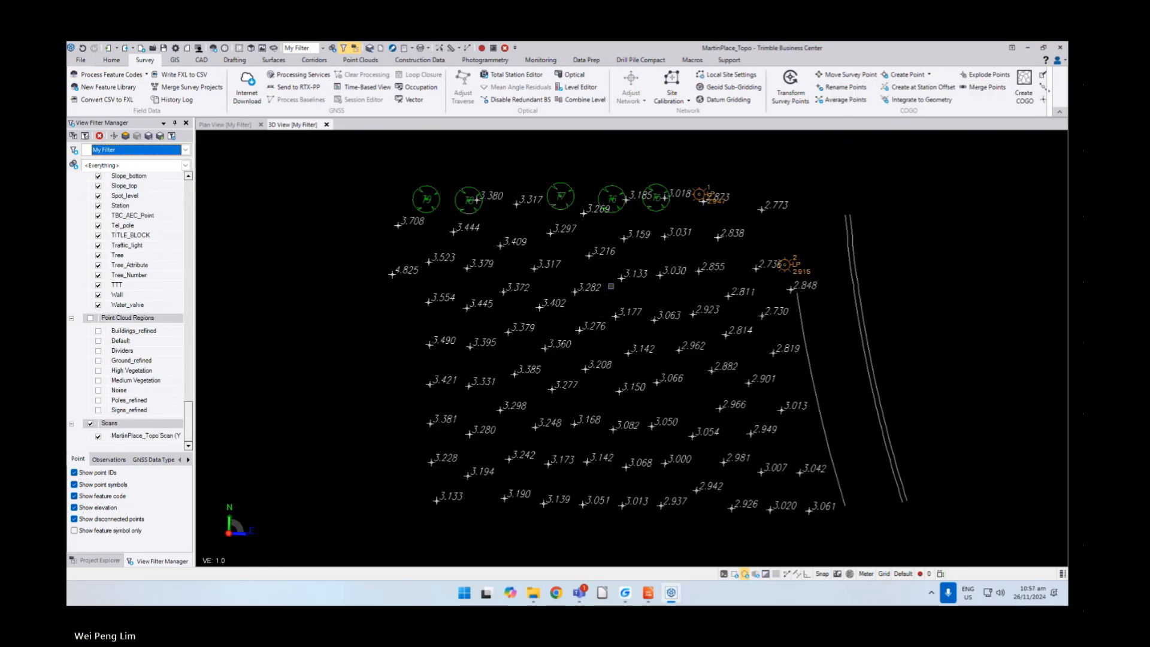
- Examine the spot level symbols and elevation labels over the field, along with the surrounding trees, kerbs and road markings
{"action": "scroll", "coordinate": [611, 285], "scroll_direction": "down", "scroll_amount": 6}
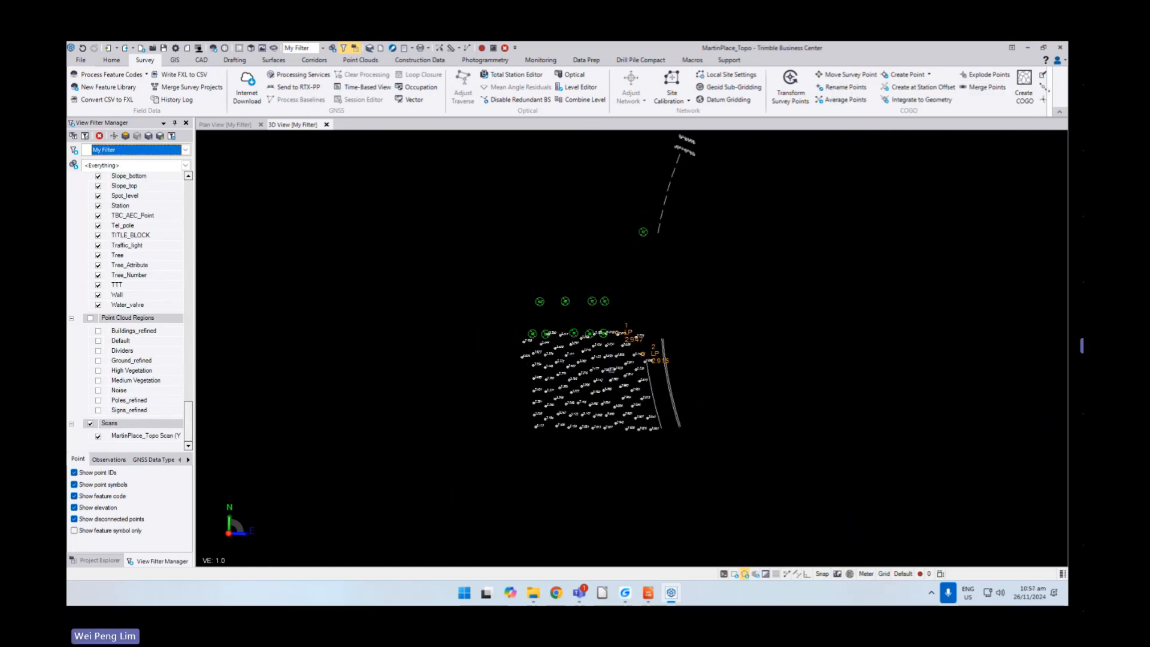
{"action": "scroll", "coordinate": [611, 370], "scroll_direction": "up", "scroll_amount": 10}
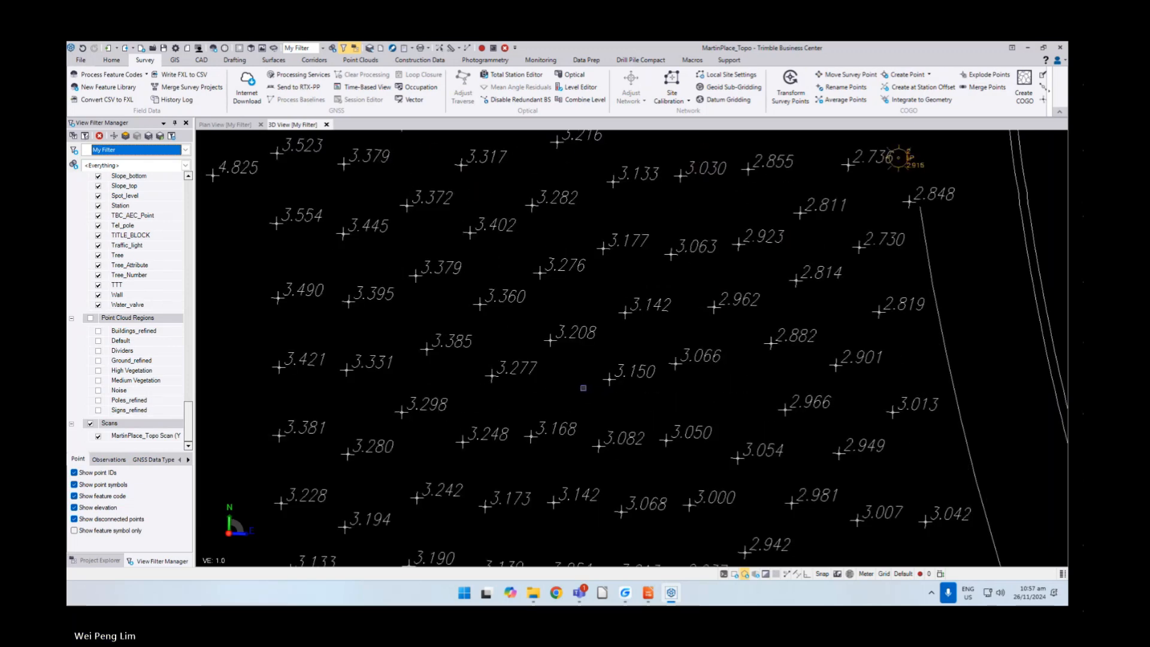
{"action": "scroll", "coordinate": [584, 379], "scroll_direction": "down", "scroll_amount": 3}
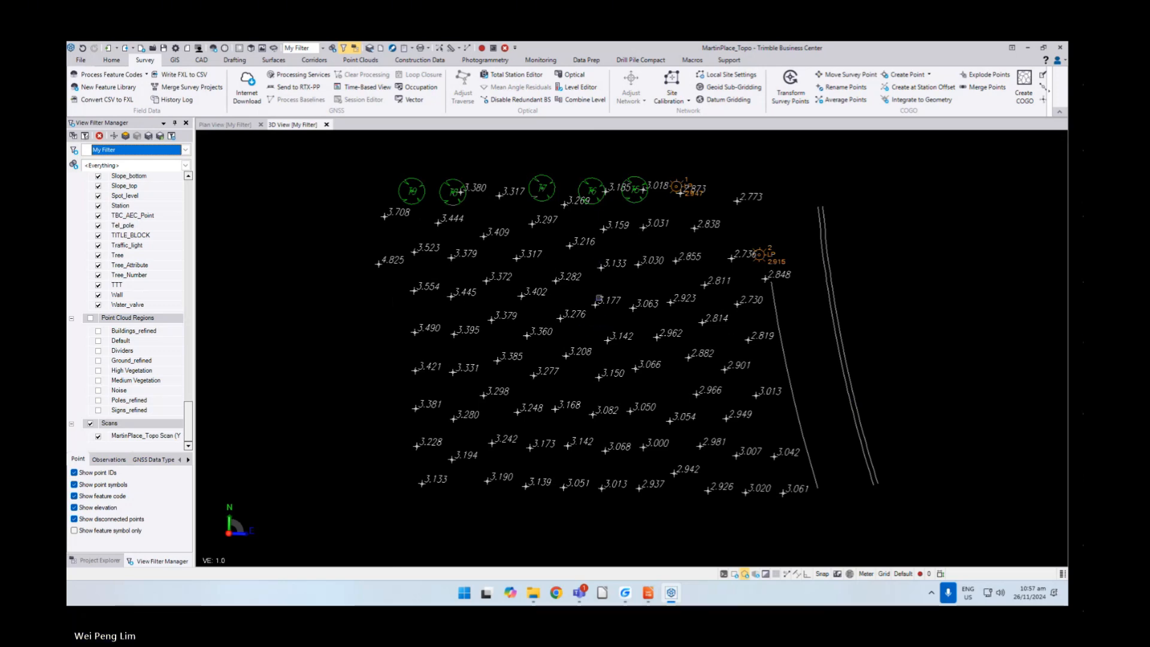
{"action": "scroll", "coordinate": [601, 320], "scroll_direction": "up", "scroll_amount": 2}
{"action": "scroll", "coordinate": [610, 294], "scroll_direction": "down", "scroll_amount": 5}
{"action": "scroll", "coordinate": [610, 294], "scroll_direction": "down", "scroll_amount": 2}
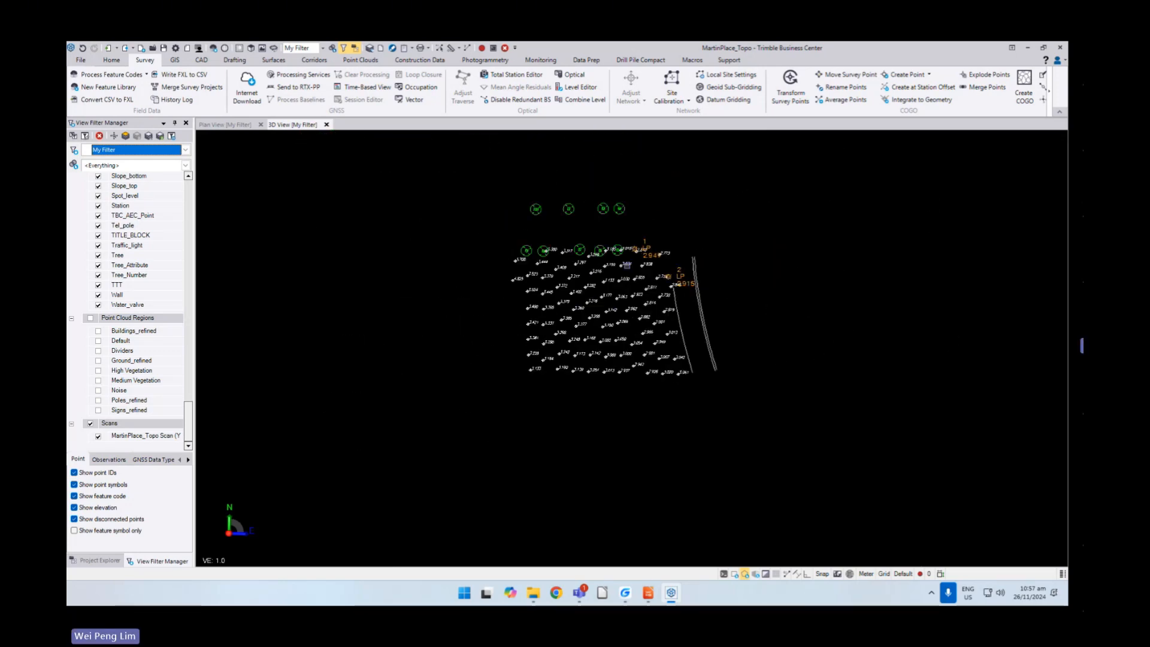
{"action": "middle_click_drag", "start_coordinate": [658, 229], "coordinate": [574, 331]}
{"action": "scroll", "coordinate": [573, 336], "scroll_direction": "down", "scroll_amount": 2}
{"action": "scroll", "coordinate": [588, 320], "scroll_direction": "up", "scroll_amount": 1}
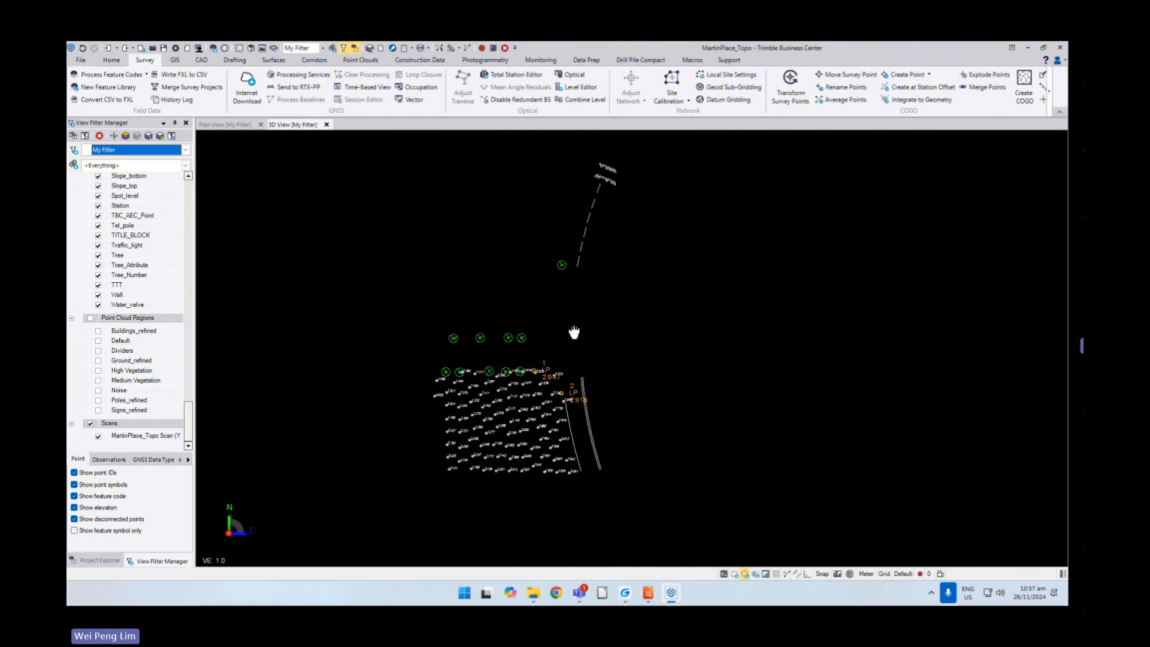
- Select all extracted features and set up a DWG export with linework exported as 2D polylines
{"action": "key", "text": "ctrl+a"}
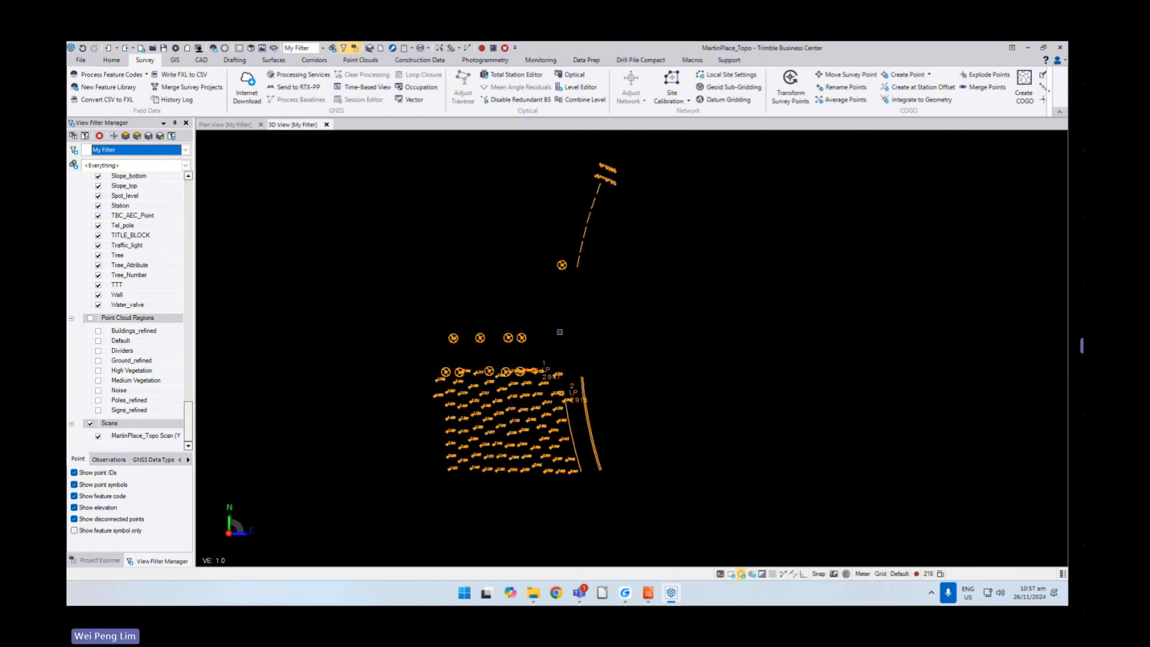
{"action": "left_click", "coordinate": [111, 60]}
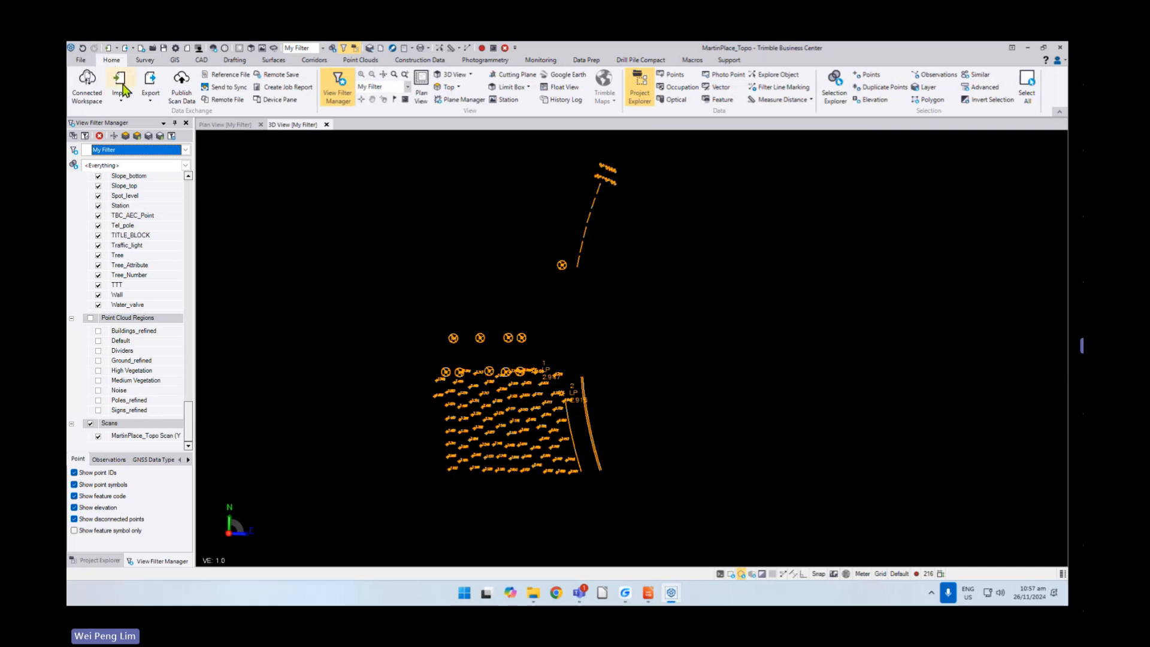
{"action": "left_click", "coordinate": [150, 83]}
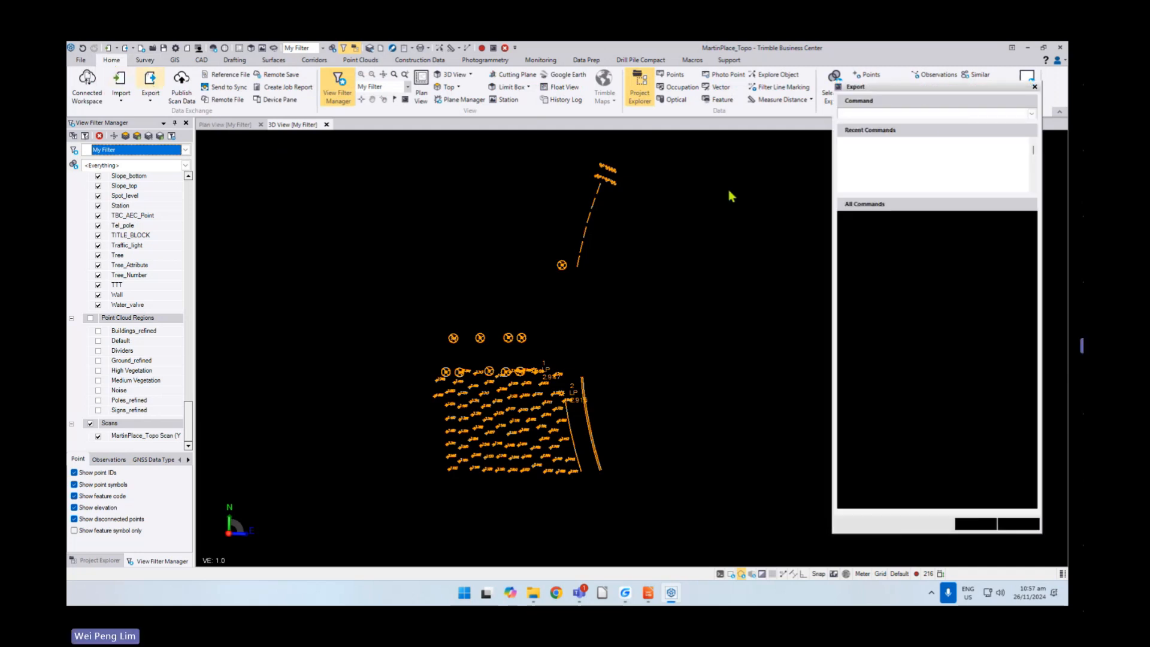
{"action": "left_click", "coordinate": [899, 170]}
{"action": "left_click", "coordinate": [937, 146]}
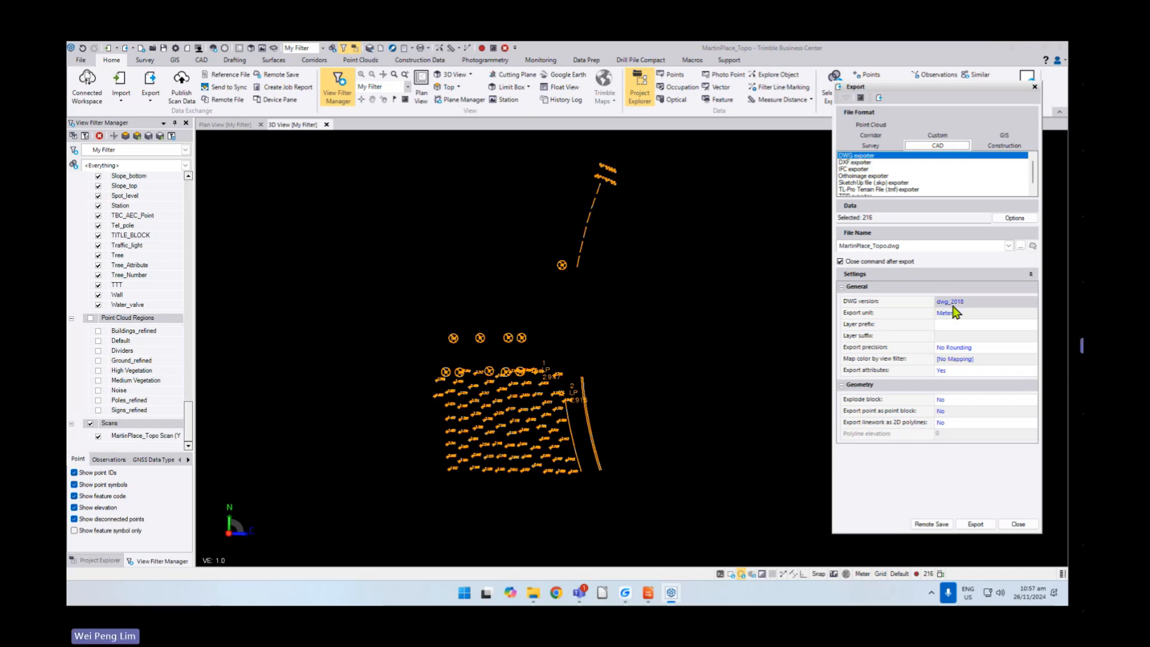
{"action": "left_click", "coordinate": [951, 425]}
{"action": "left_click", "coordinate": [950, 436]}
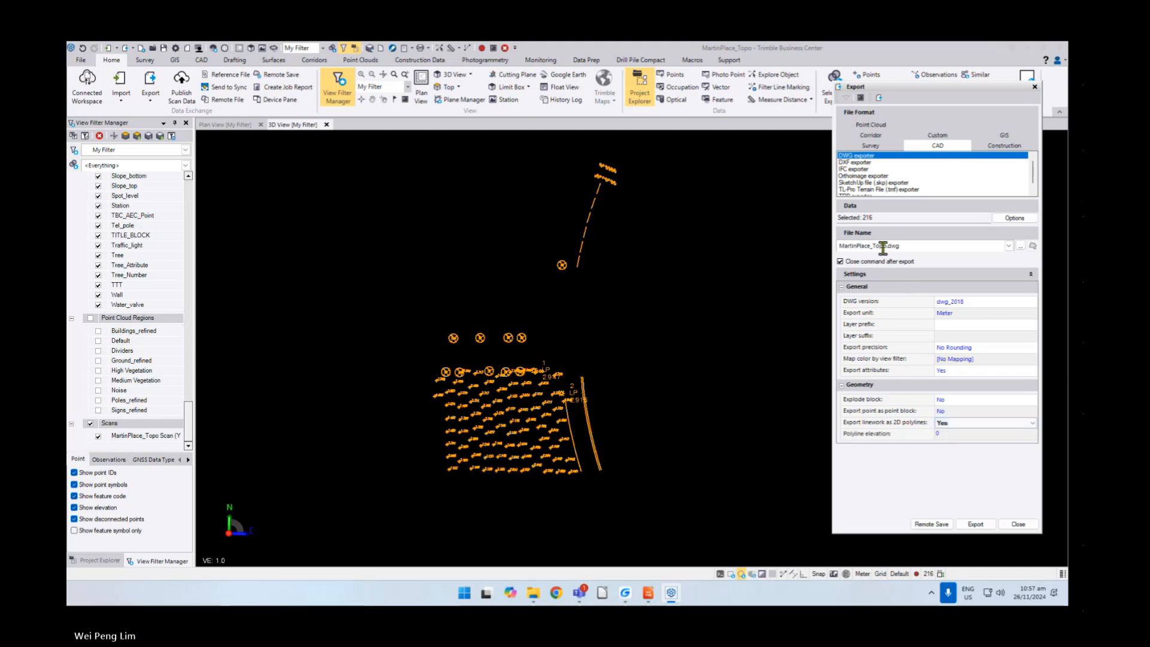
- Set the export location to the Desktop with the file name MartinPlace_Topo.dwg and export the drawing
{"action": "left_click", "coordinate": [1021, 246]}
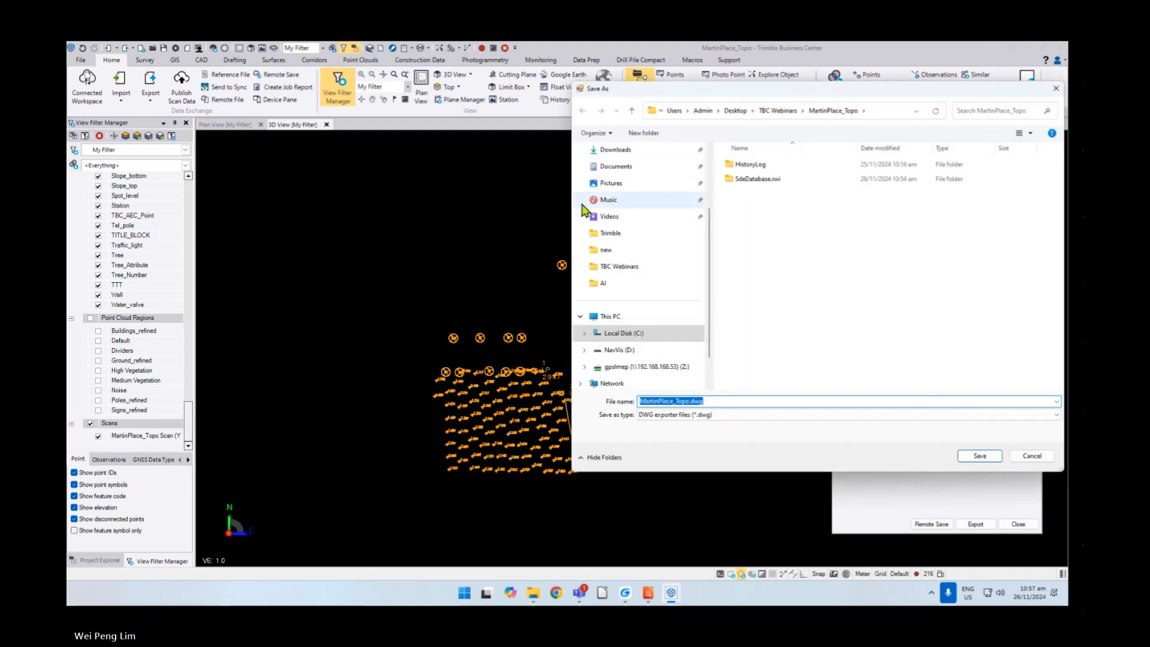
{"action": "scroll", "coordinate": [660, 202], "scroll_direction": "up", "scroll_amount": 2}
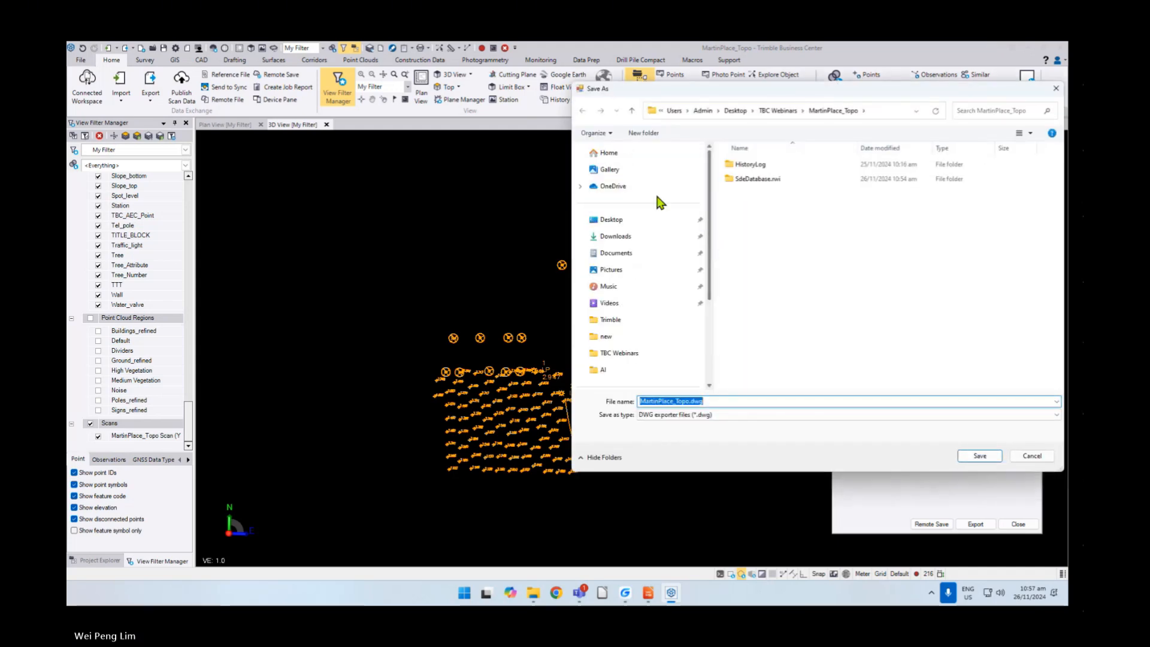
{"action": "left_click", "coordinate": [611, 219]}
{"action": "left_click", "coordinate": [987, 457]}
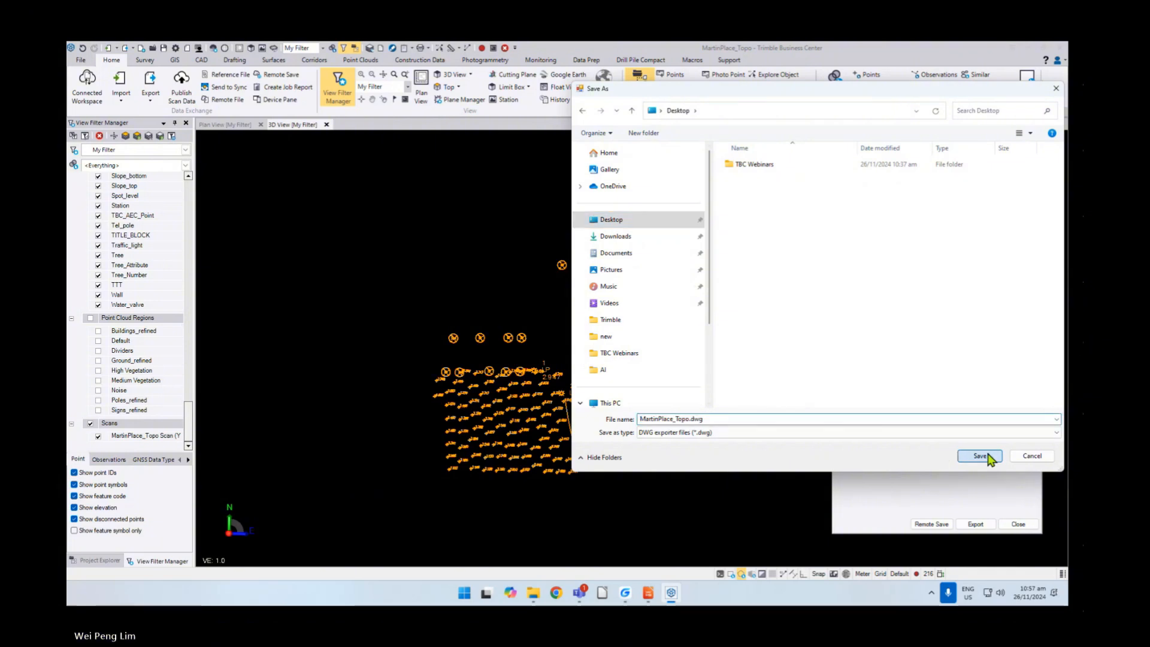
{"action": "left_click", "coordinate": [977, 525]}
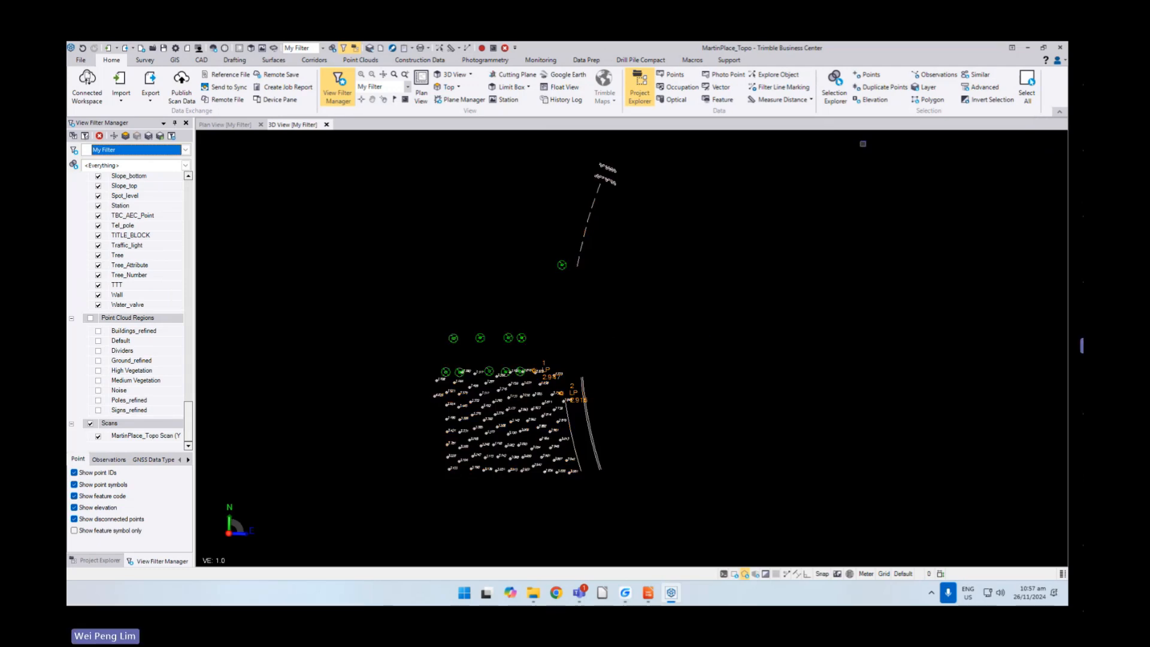
- Minimise Trimble Business Center, switch to GstarCAD and open MartinPlace_Topo.dwg from the Desktop
{"action": "left_click", "coordinate": [1042, 48]}
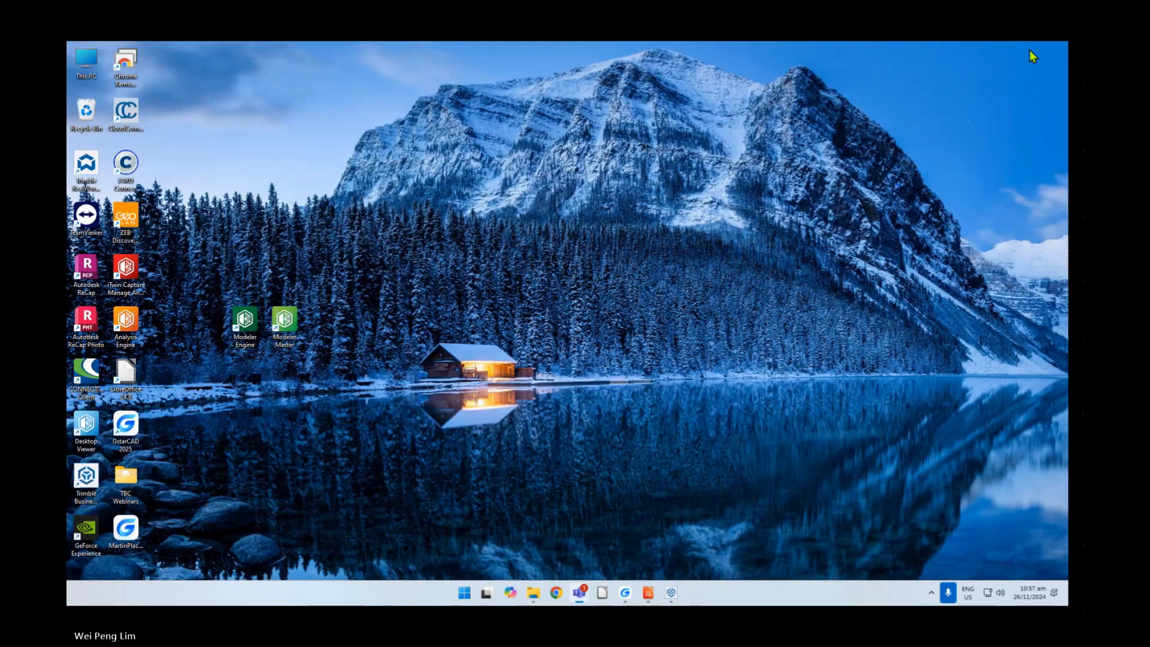
{"action": "left_click", "coordinate": [624, 592]}
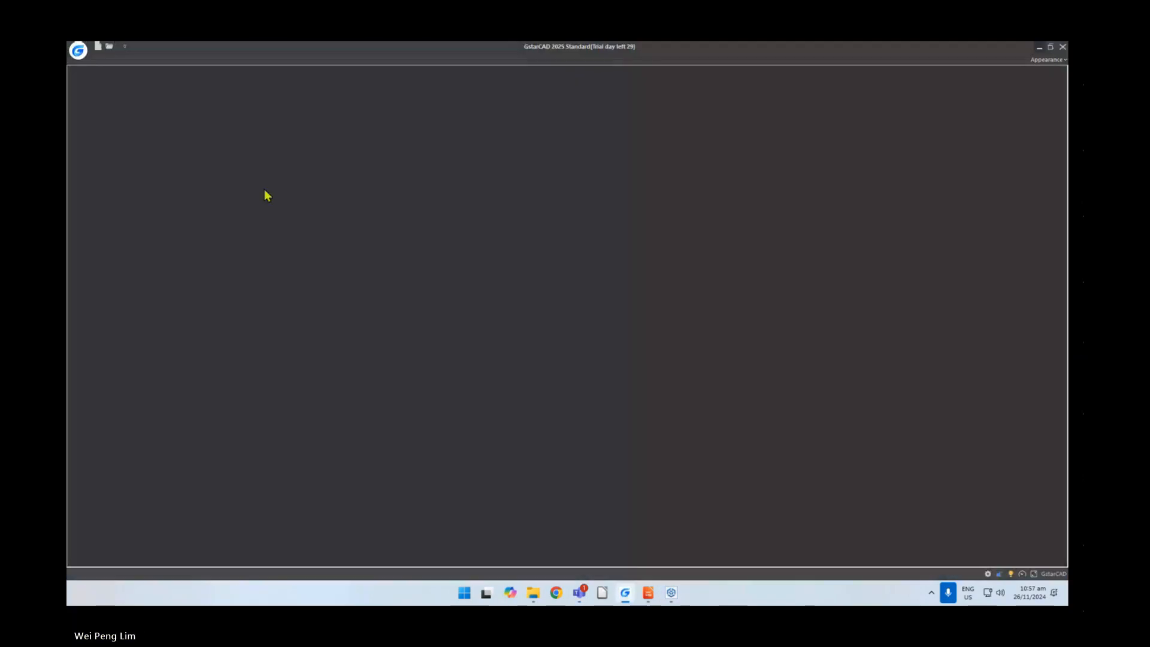
{"action": "left_click", "coordinate": [109, 47]}
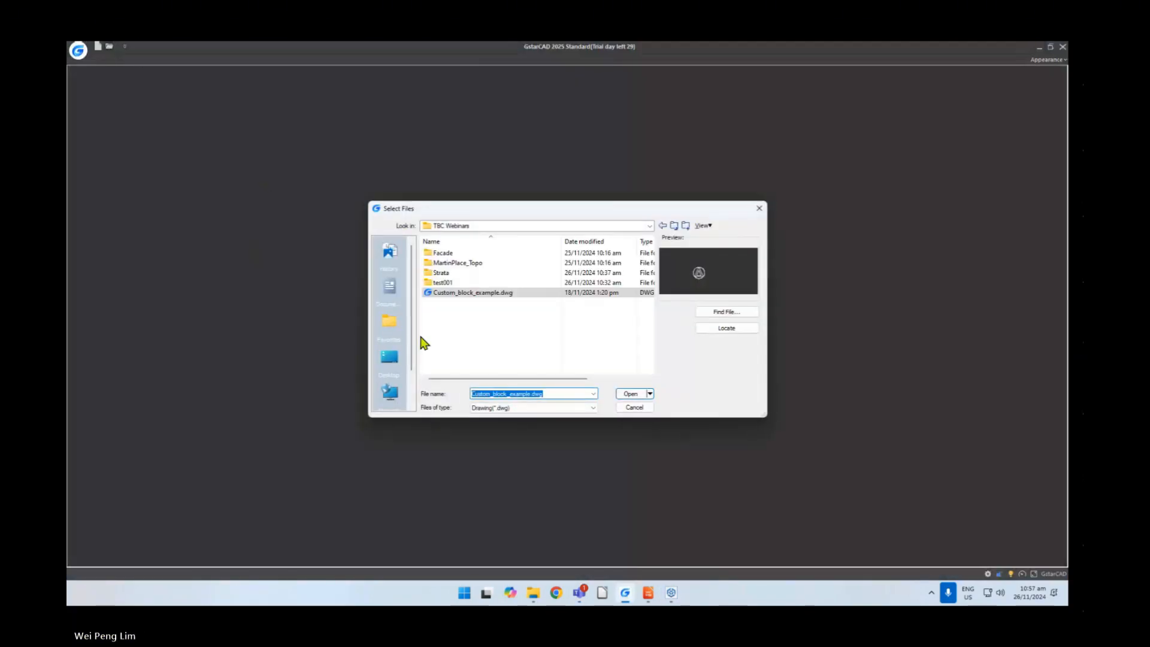
{"action": "left_click", "coordinate": [389, 356]}
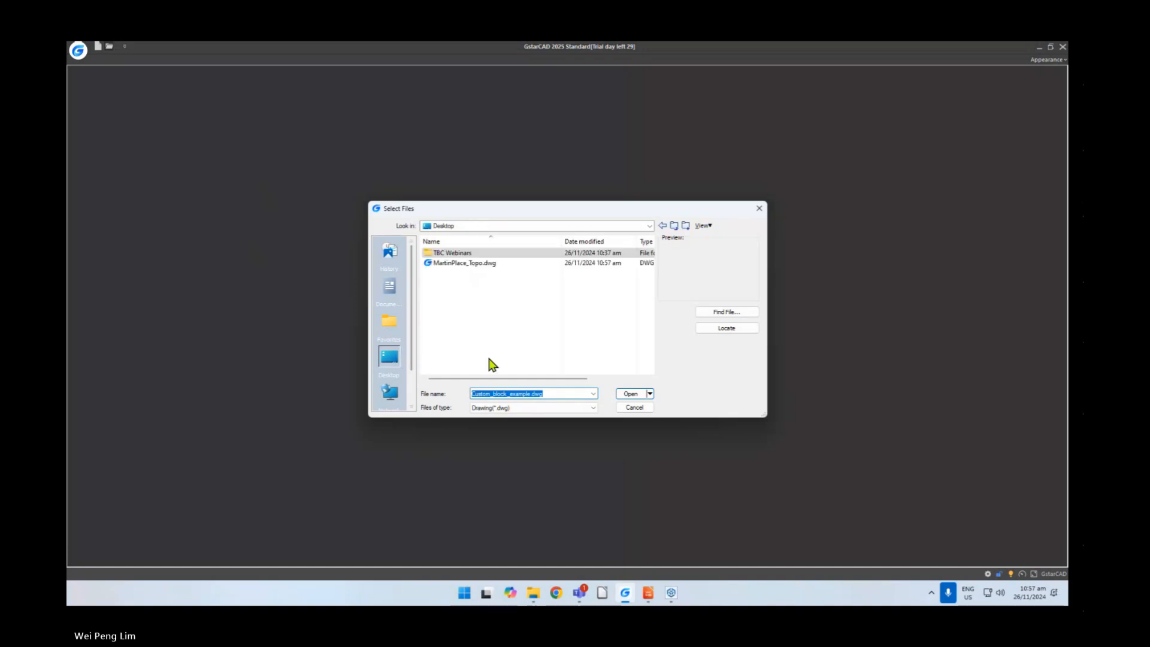
{"action": "left_click", "coordinate": [469, 263]}
{"action": "left_click", "coordinate": [632, 395]}
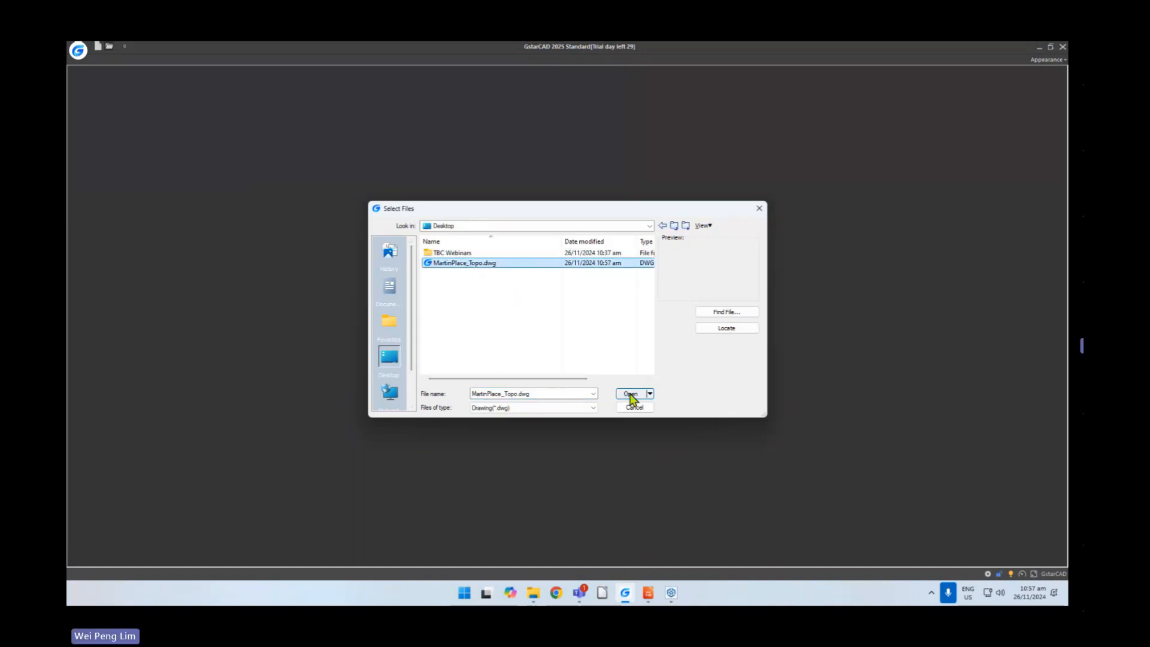
- Zoom to the drawing's extents and inspect the exported spot levels, numbered trees, kerb lines, lane markings and crossing
{"action": "type", "text": "z"}
{"action": "key", "text": "Return"}
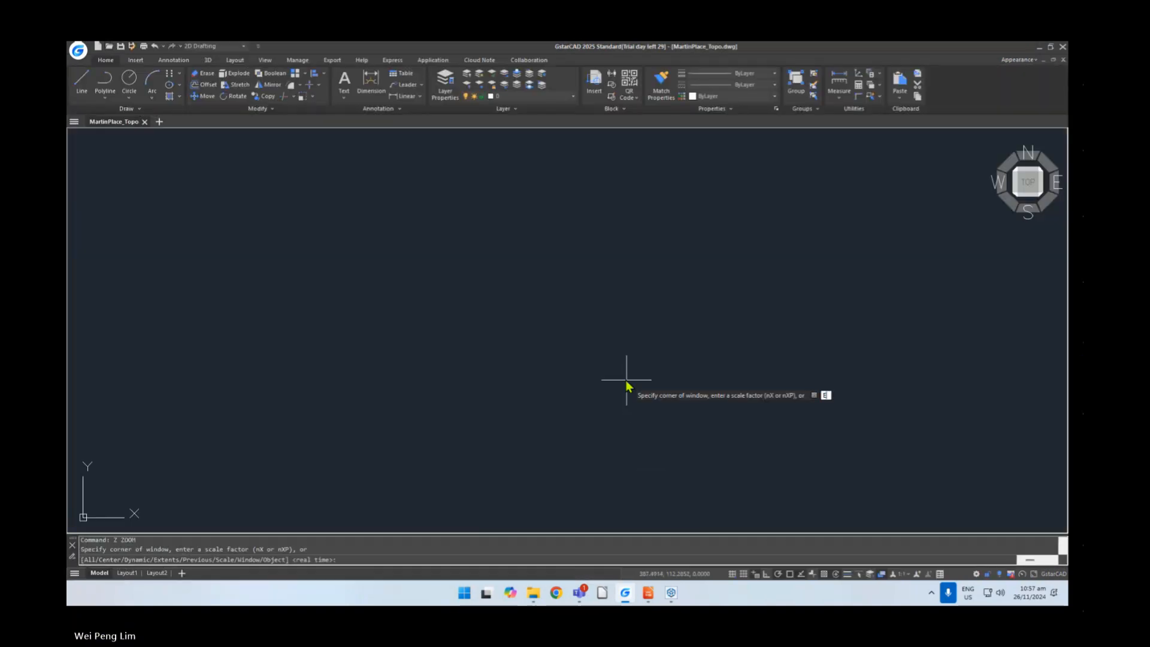
{"action": "type", "text": "e"}
{"action": "key", "text": "Return"}
{"action": "scroll", "coordinate": [581, 450], "scroll_direction": "up", "scroll_amount": 10}
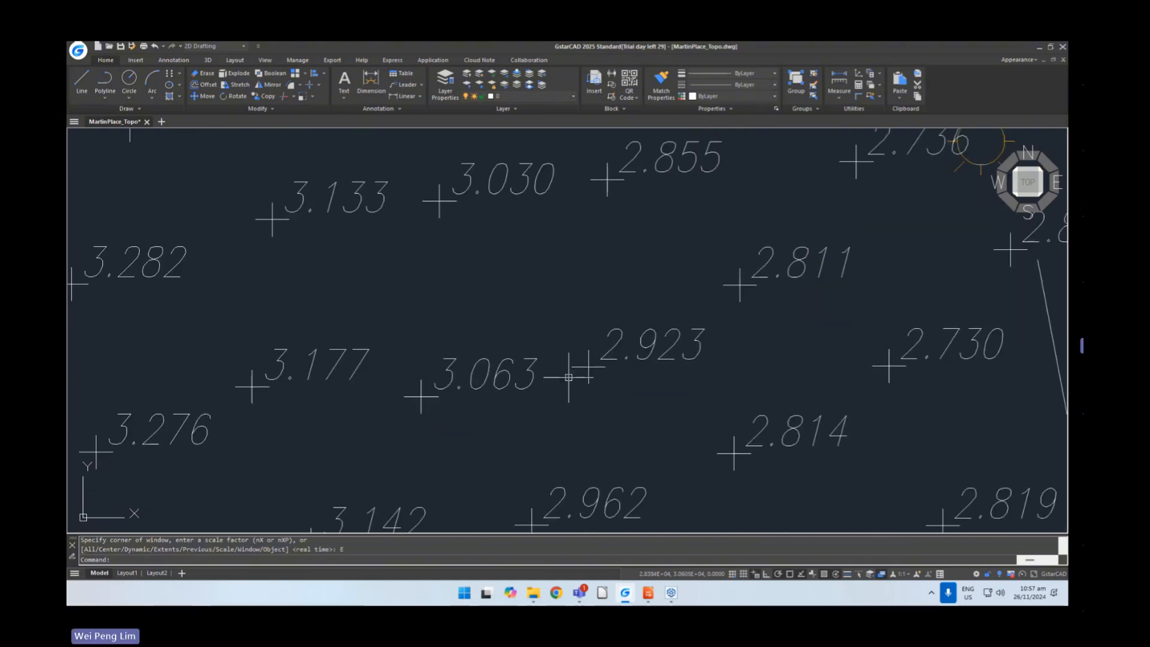
{"action": "scroll", "coordinate": [587, 347], "scroll_direction": "down", "scroll_amount": 10}
{"action": "middle_click_drag", "start_coordinate": [587, 347], "coordinate": [529, 514]}
{"action": "scroll", "coordinate": [599, 237], "scroll_direction": "up", "scroll_amount": 5}
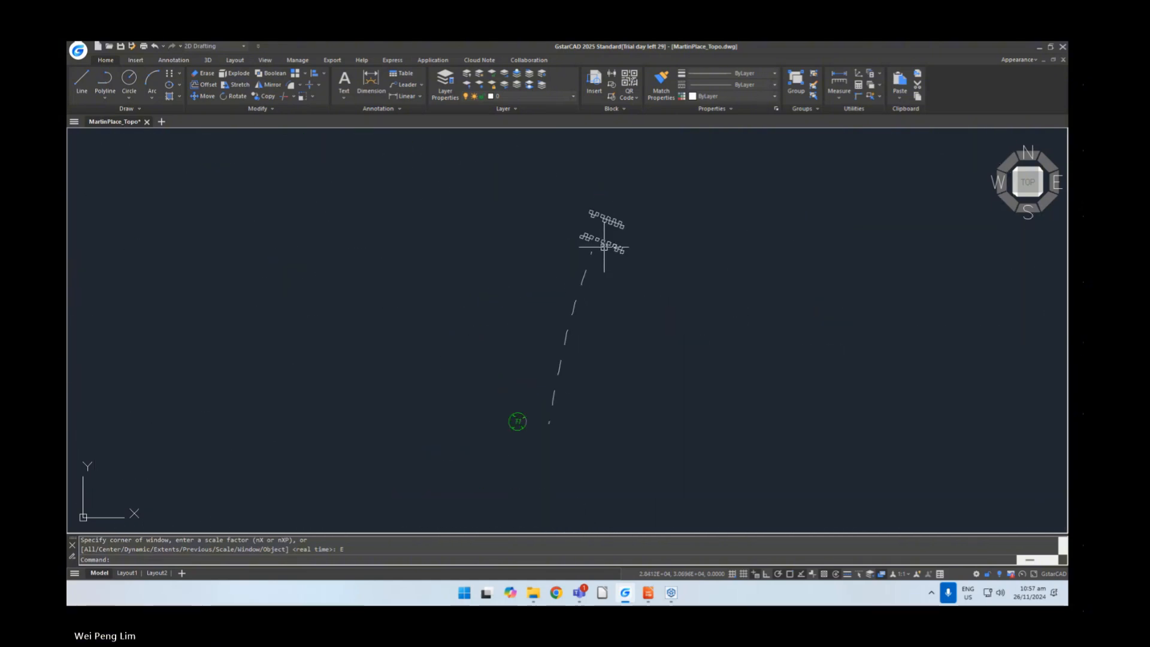
{"action": "scroll", "coordinate": [598, 243], "scroll_direction": "down", "scroll_amount": 5}
{"action": "scroll", "coordinate": [599, 243], "scroll_direction": "down", "scroll_amount": 2}
{"action": "middle_click_drag", "start_coordinate": [523, 409], "coordinate": [520, 313]}
{"action": "scroll", "coordinate": [517, 317], "scroll_direction": "up", "scroll_amount": 6}
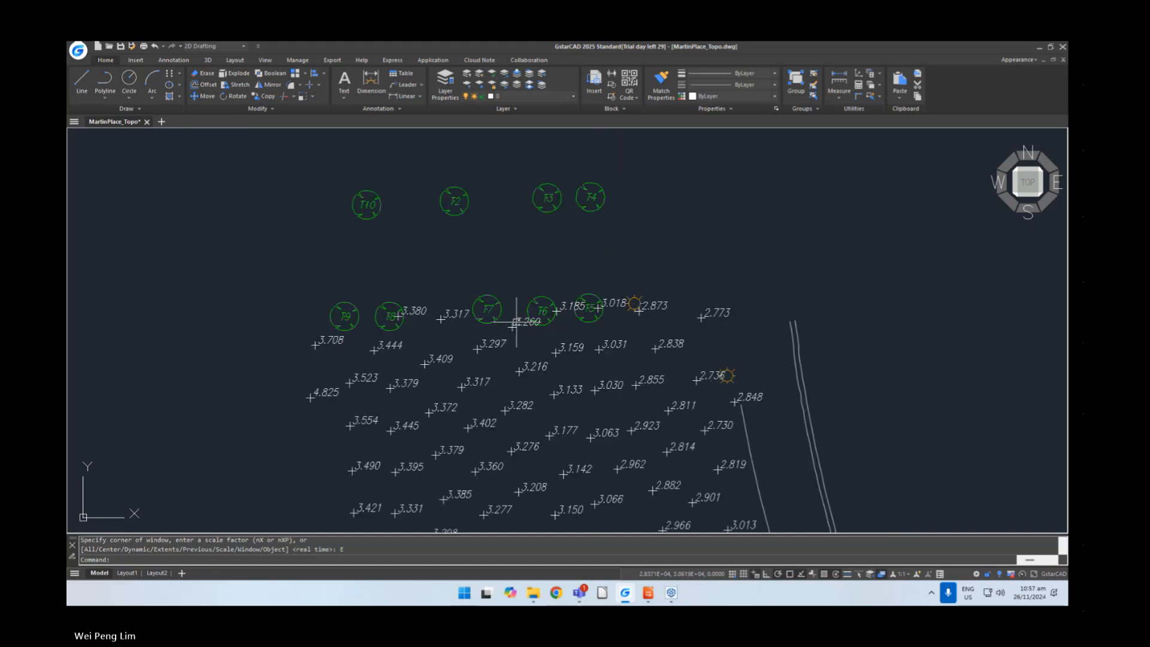
{"action": "scroll", "coordinate": [514, 377], "scroll_direction": "up", "scroll_amount": 3}
{"action": "scroll", "coordinate": [513, 372], "scroll_direction": "down", "scroll_amount": 5}
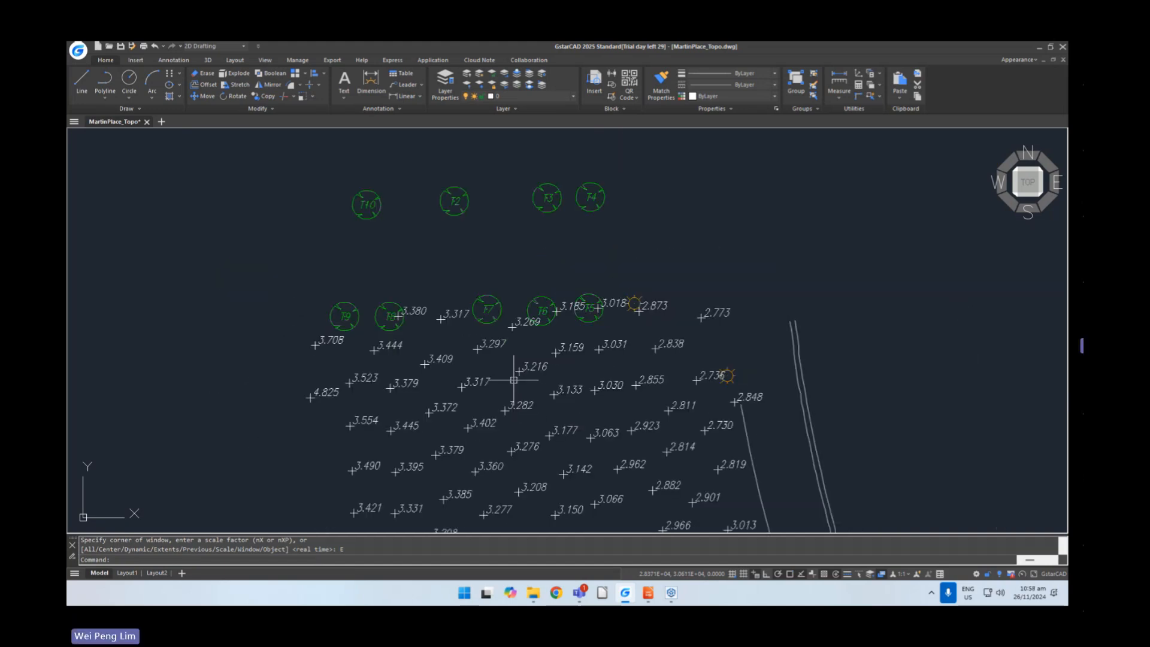
{"action": "scroll", "coordinate": [438, 277], "scroll_direction": "up", "scroll_amount": 7}
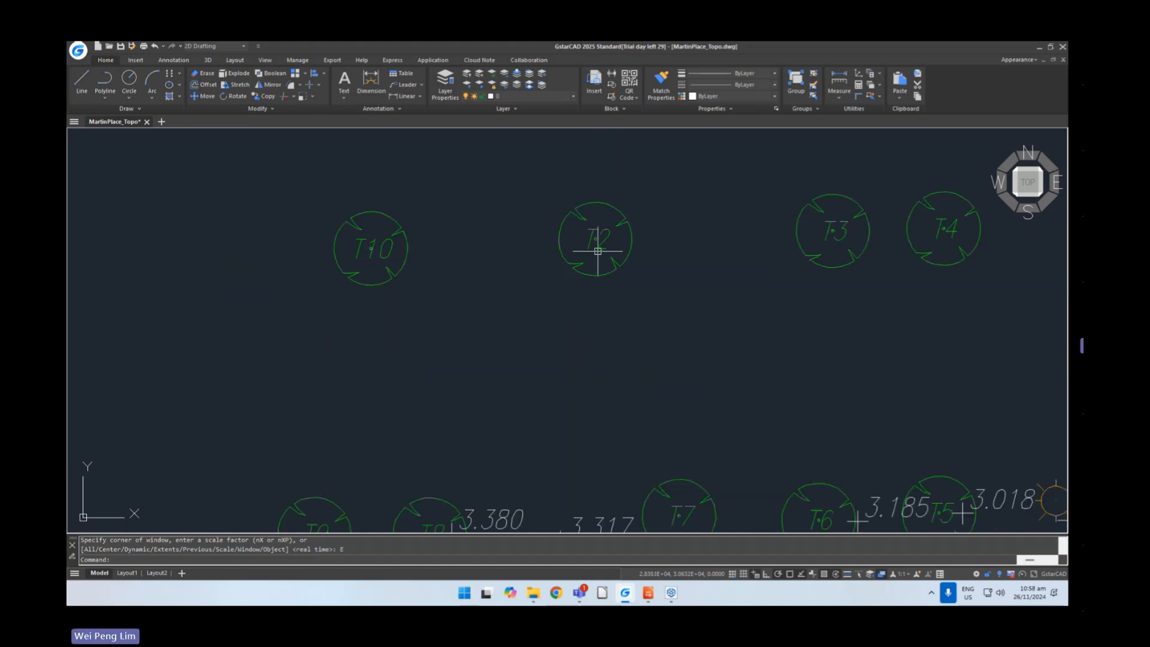
{"action": "scroll", "coordinate": [592, 288], "scroll_direction": "down", "scroll_amount": 6}
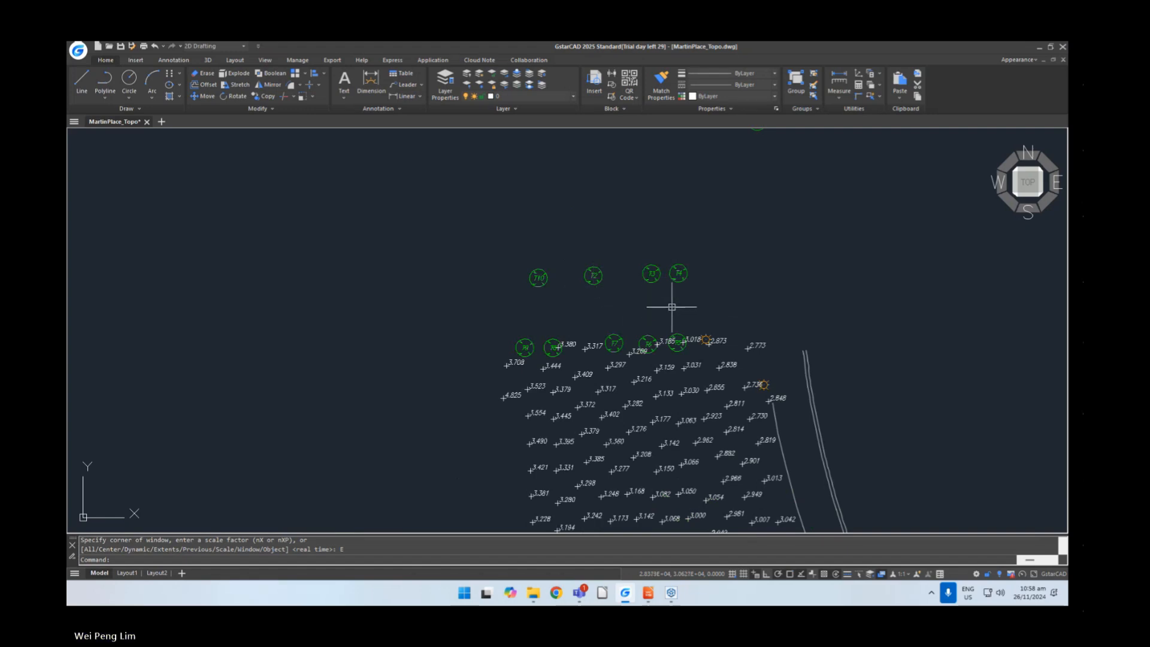
- Minimise GstarCAD, switch to Trimble Business Center and select tree points T1 to T10 in the project's points list
{"action": "left_click", "coordinate": [1039, 48]}
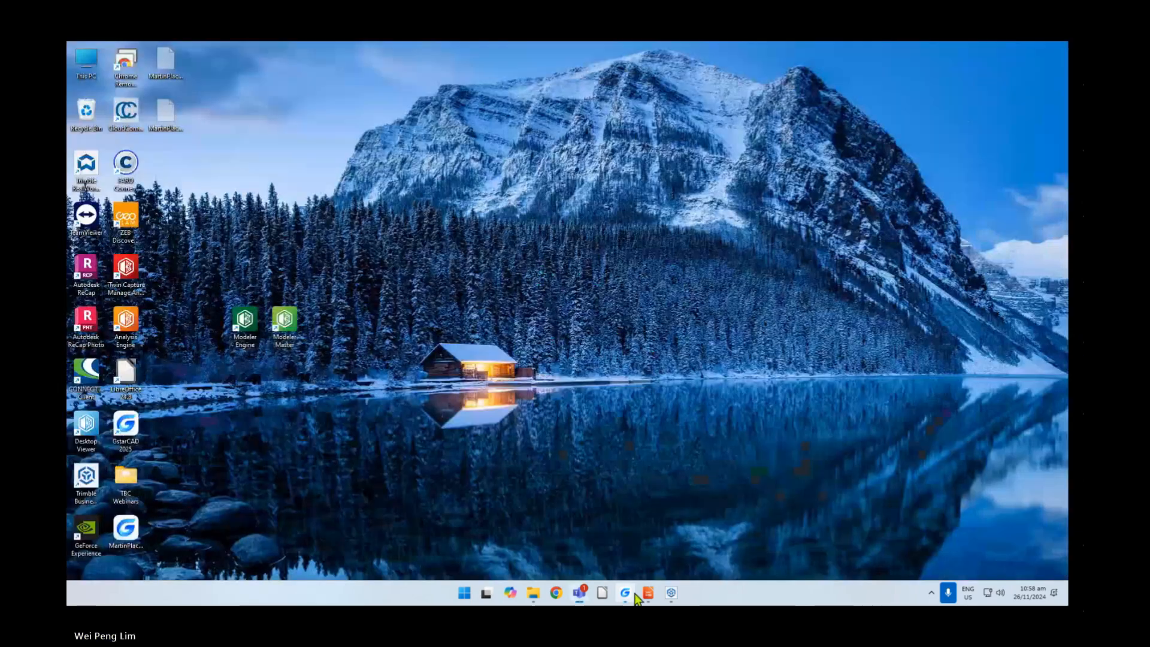
{"action": "left_click", "coordinate": [671, 593]}
{"action": "scroll", "coordinate": [502, 340], "scroll_direction": "up", "scroll_amount": 3}
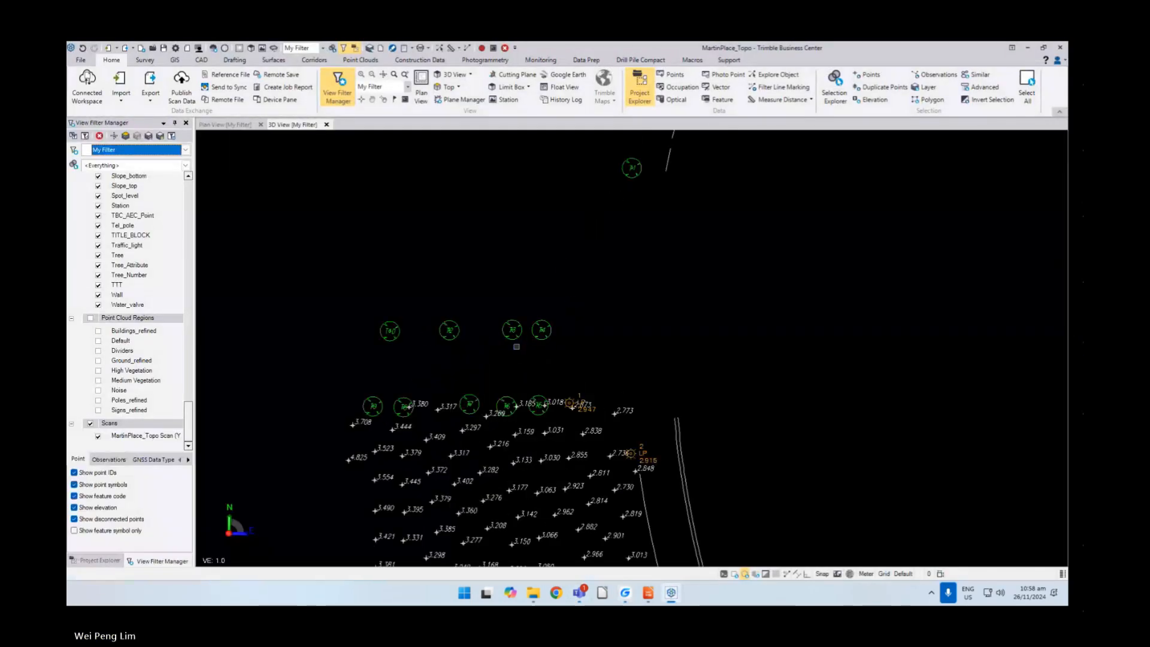
{"action": "left_click", "coordinate": [96, 560]}
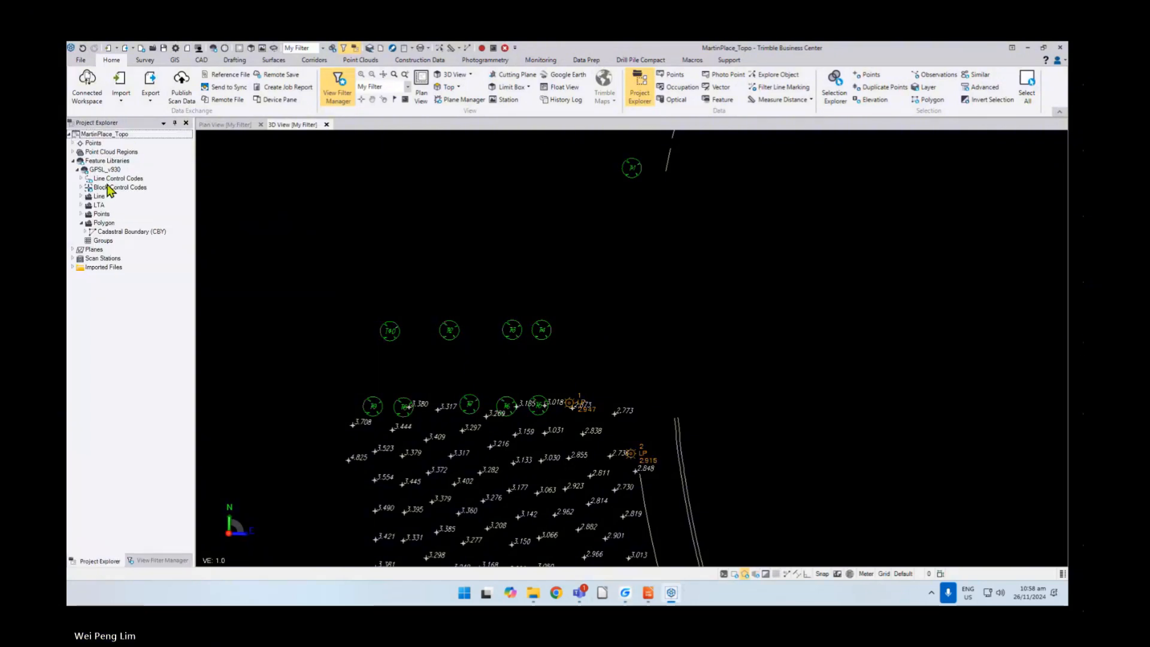
{"action": "left_click", "coordinate": [75, 143]}
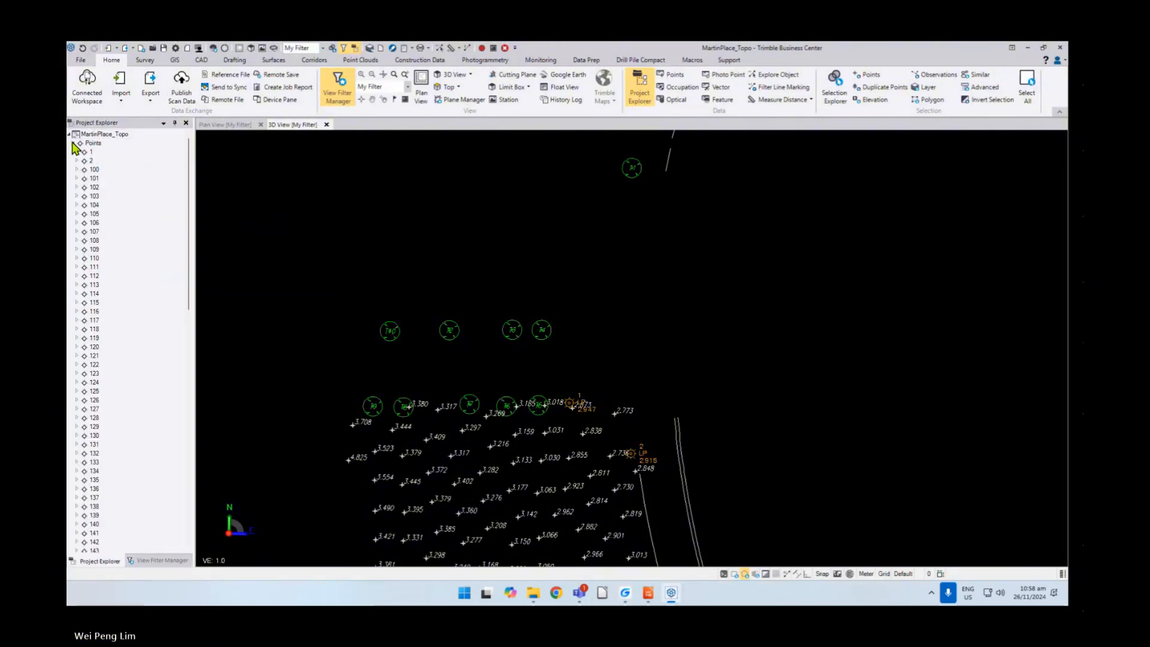
{"action": "left_click_drag", "start_coordinate": [189, 185], "coordinate": [180, 449]}
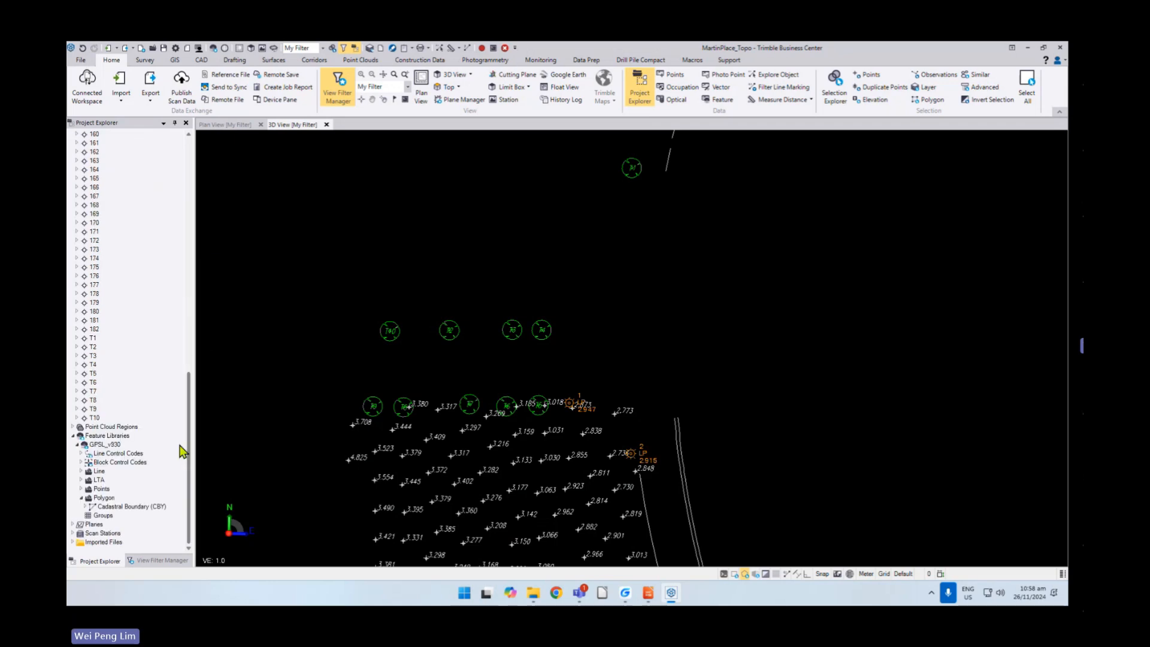
{"action": "left_click", "coordinate": [93, 339]}
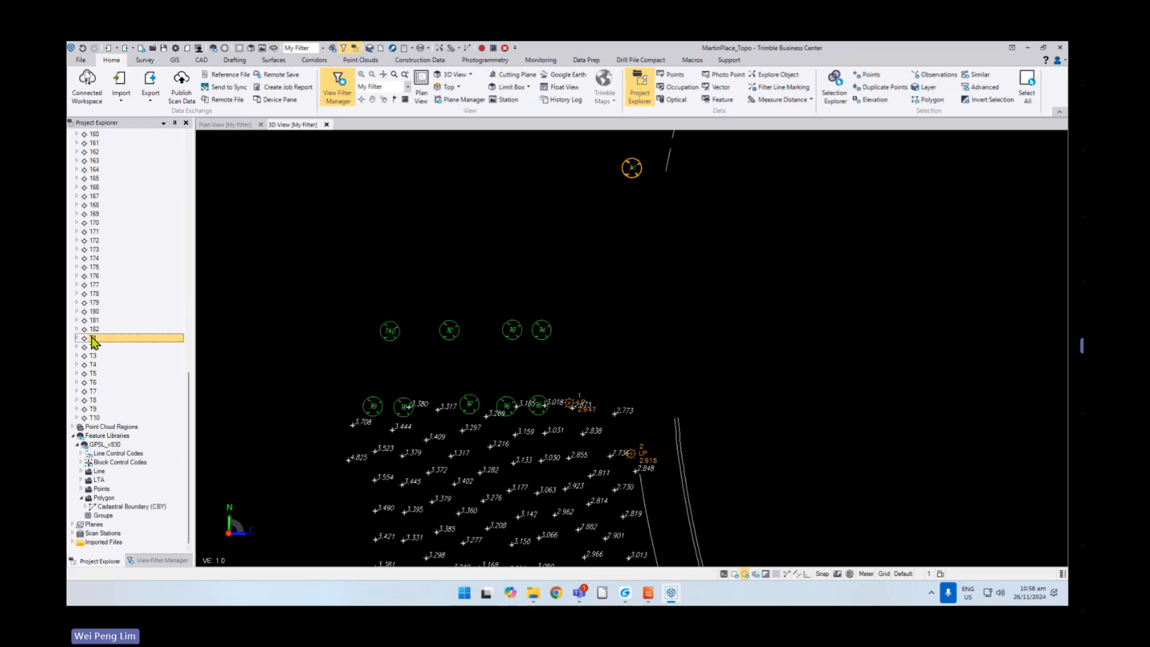
{"action": "left_click", "coordinate": [94, 418], "text": "shift"}
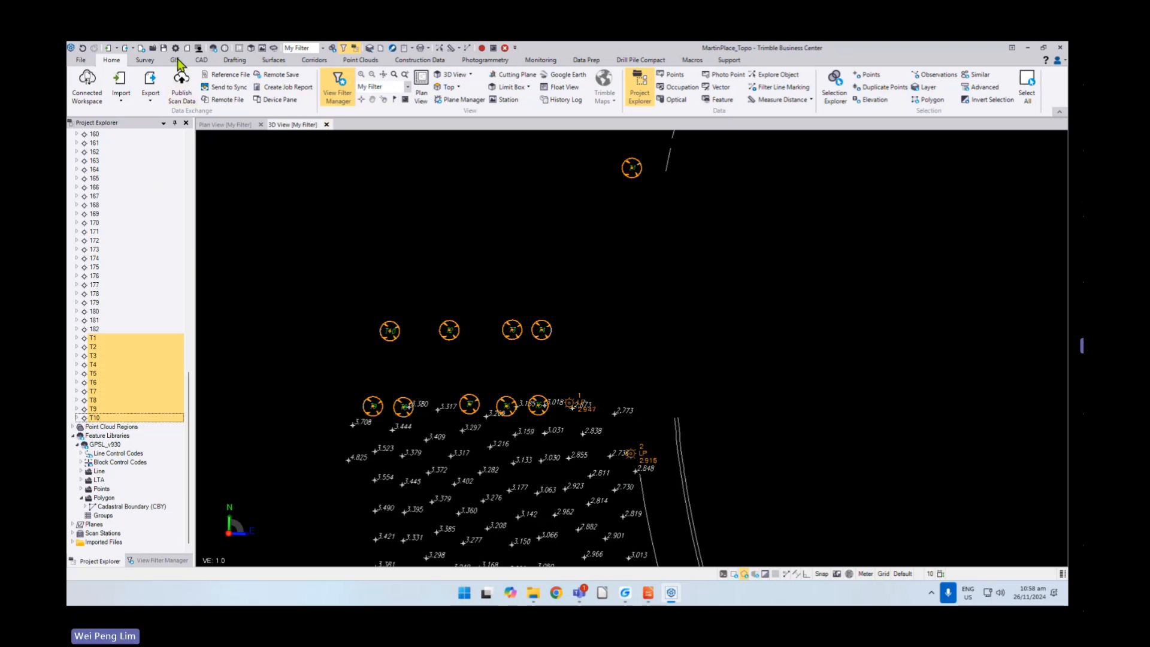
- Set up a feature attribute export for the selected trees, saving to a CSV file with column names included
{"action": "left_click", "coordinate": [175, 60]}
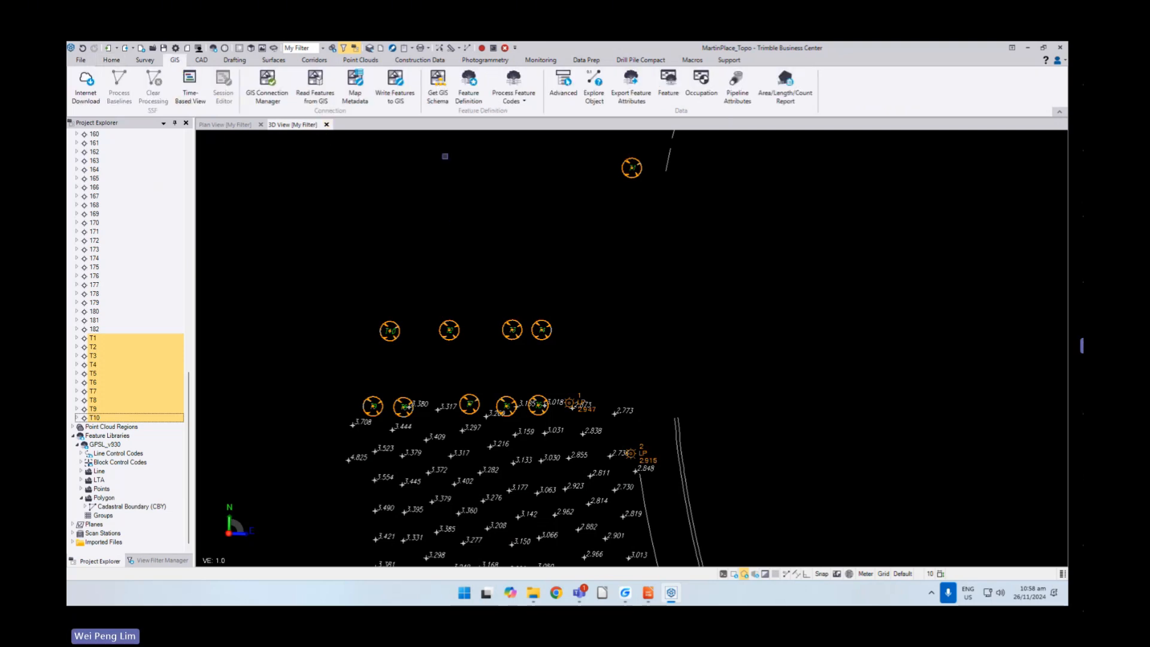
{"action": "left_click", "coordinate": [632, 83]}
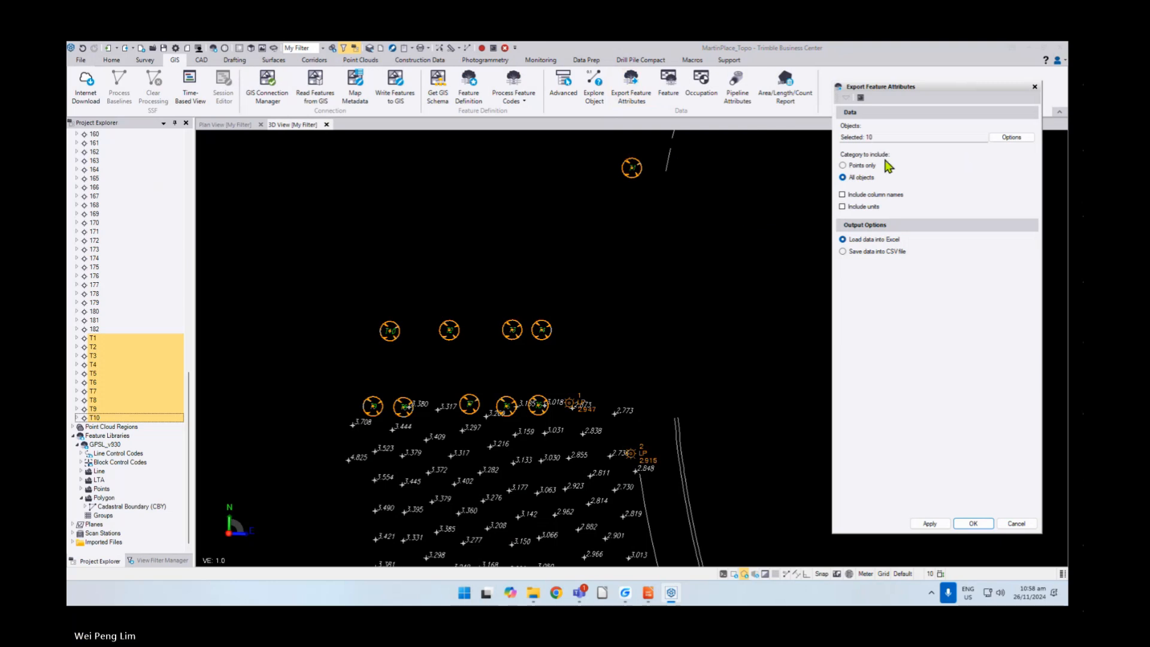
{"action": "left_click", "coordinate": [843, 252]}
{"action": "left_click", "coordinate": [842, 195]}
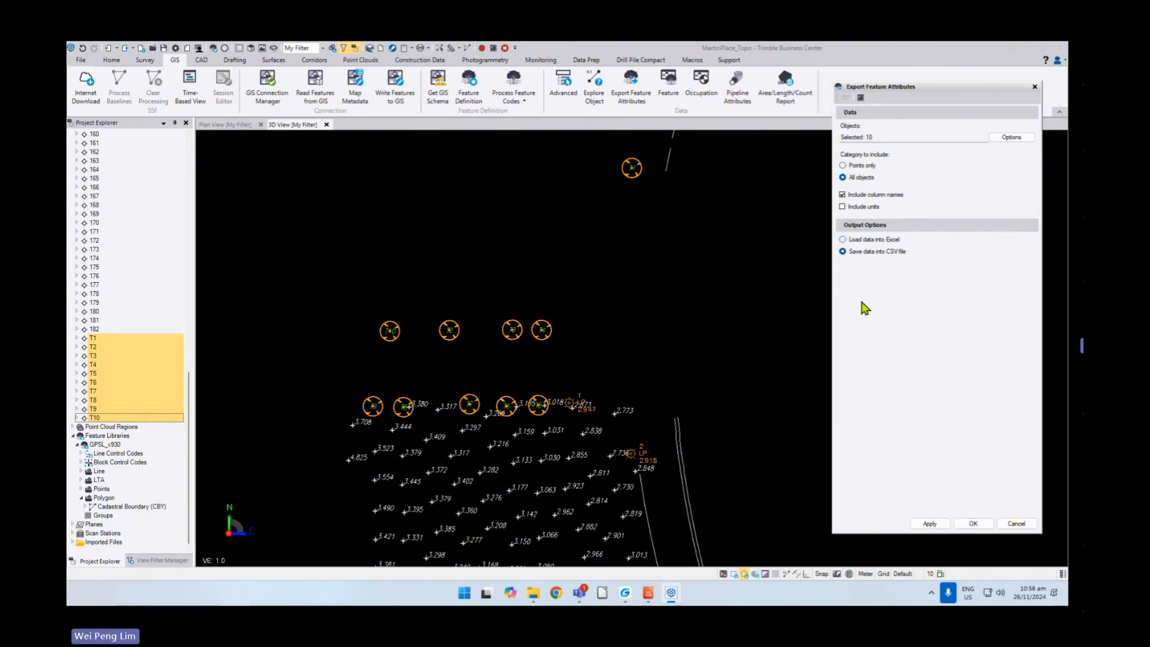
- Export the tree attributes to the Desktop as MartinPlace_Topo.csv
{"action": "left_click", "coordinate": [973, 524]}
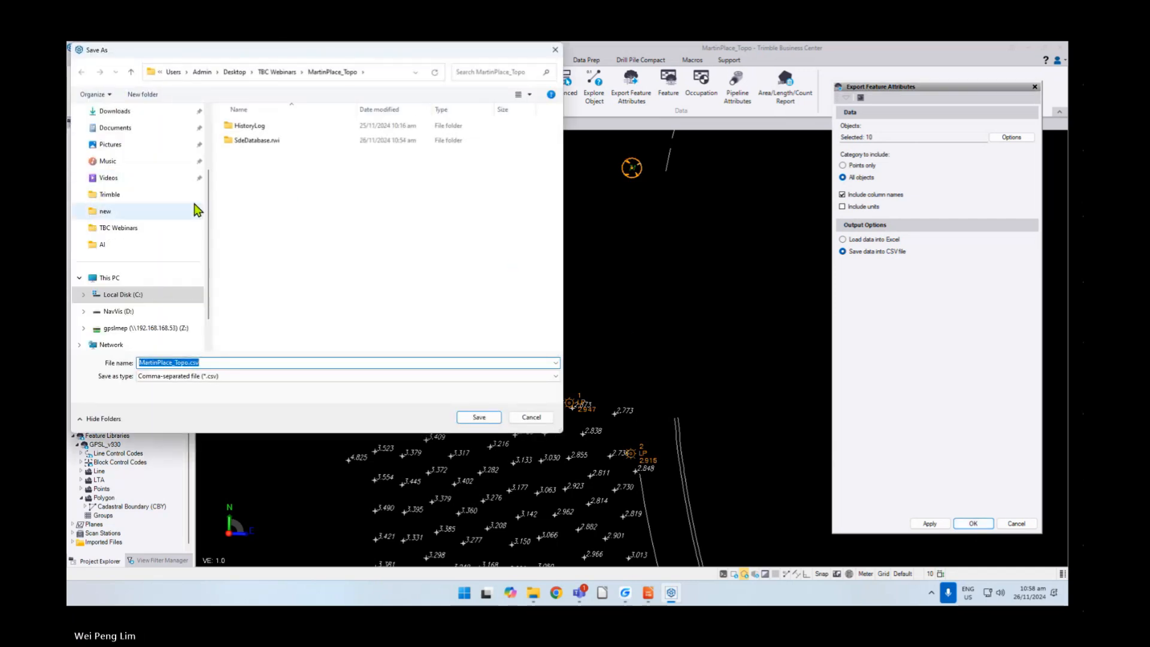
{"action": "scroll", "coordinate": [197, 210], "scroll_direction": "up", "scroll_amount": 3}
{"action": "left_click", "coordinate": [113, 182]}
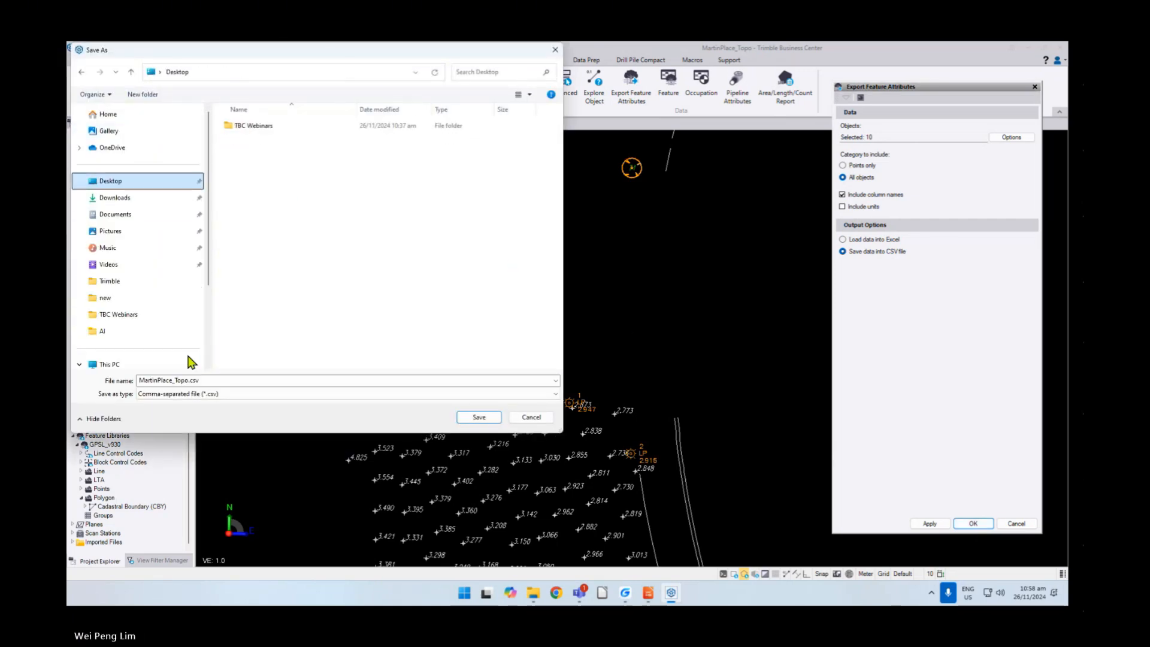
{"action": "left_click", "coordinate": [239, 381]}
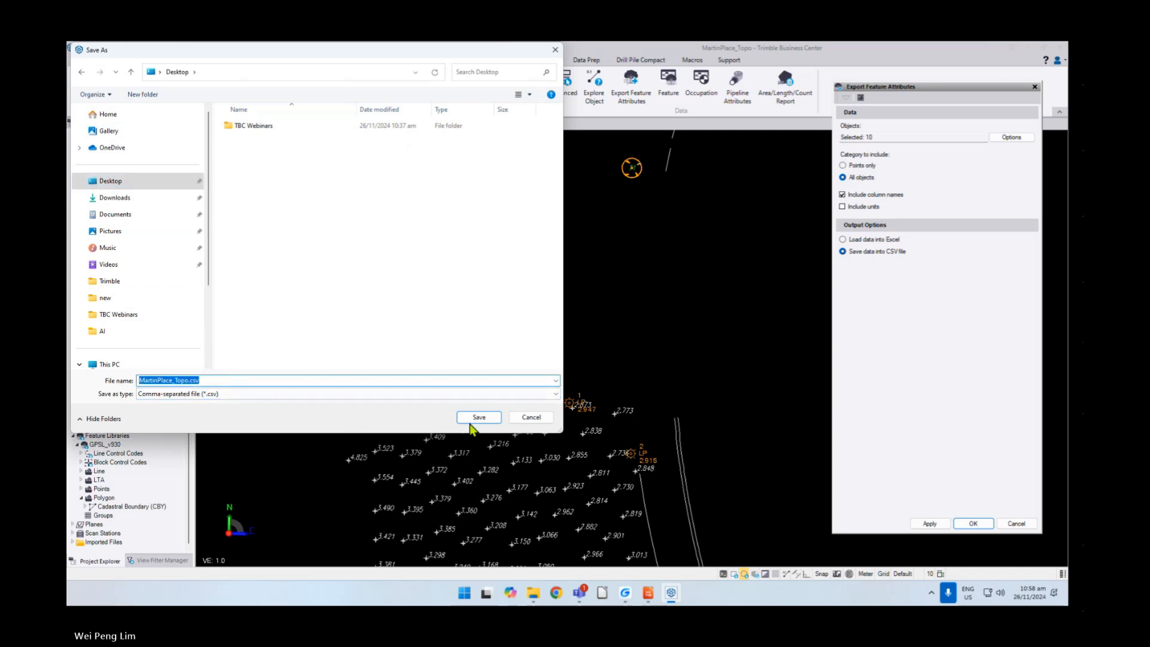
{"action": "left_click", "coordinate": [474, 419]}
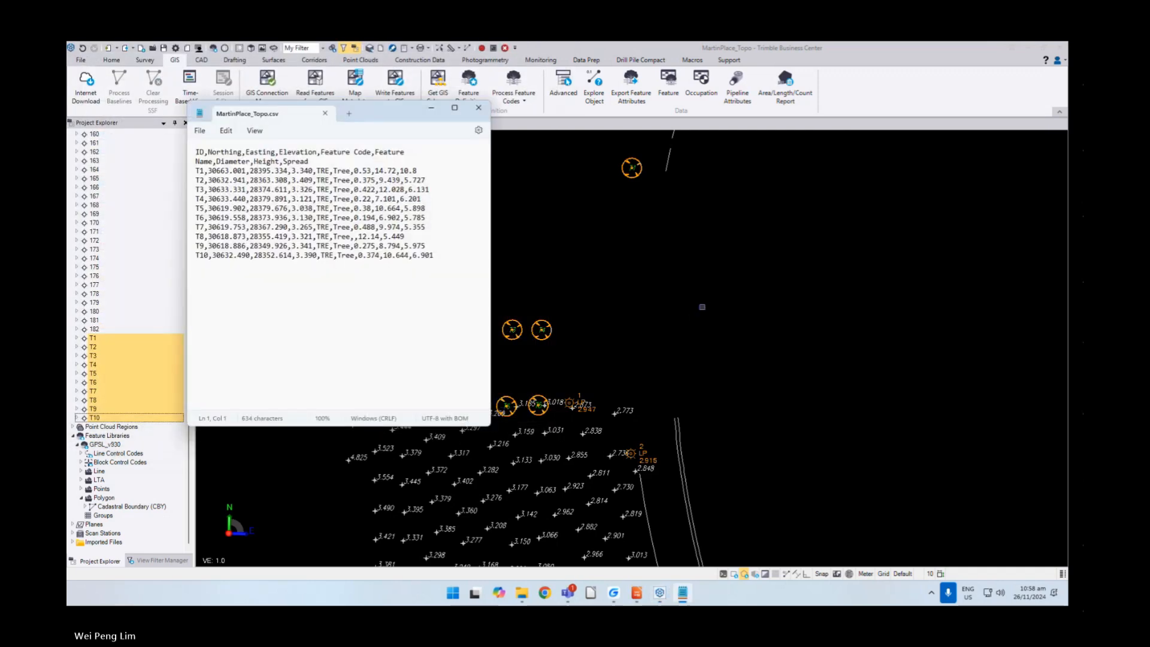
- Widen the text window to review the exported tree attributes, close it and clear the tree selection
{"action": "left_click_drag", "start_coordinate": [490, 210], "coordinate": [628, 229]}
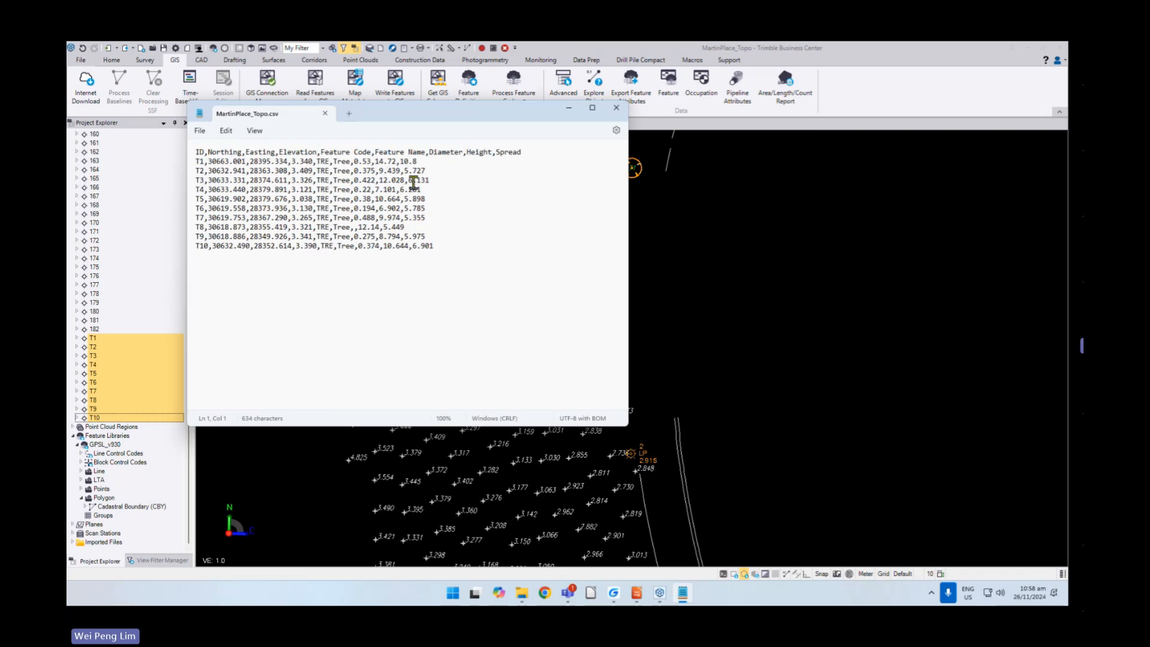
{"action": "left_click", "coordinate": [615, 109]}
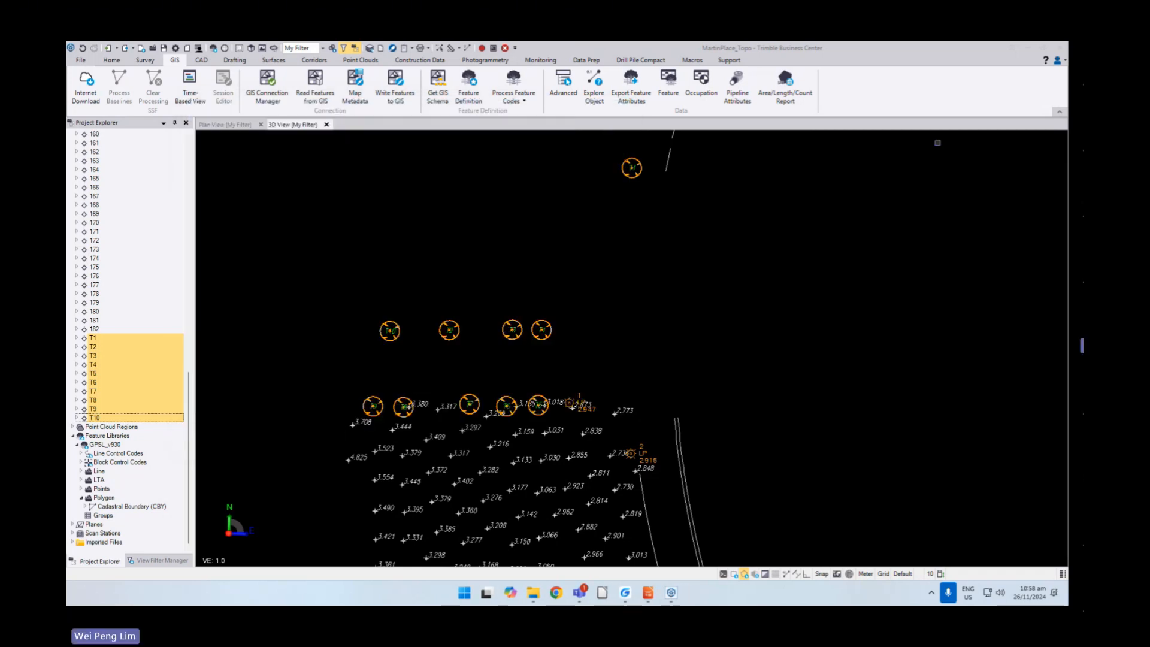
{"action": "left_click", "coordinate": [852, 283]}
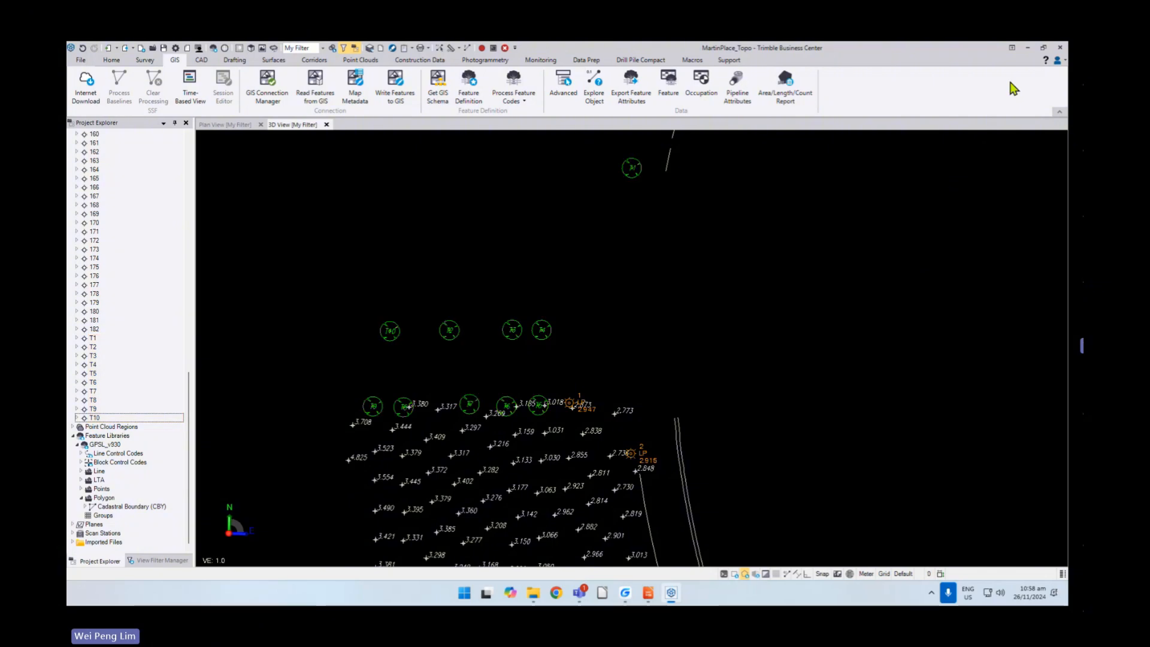
- Minimise Trimble Business Center and open MartinPlace_Topo.csv from the Desktop in LibreOffice Calc, always using it for CSV files, with the default import settings
{"action": "left_click", "coordinate": [1028, 48]}
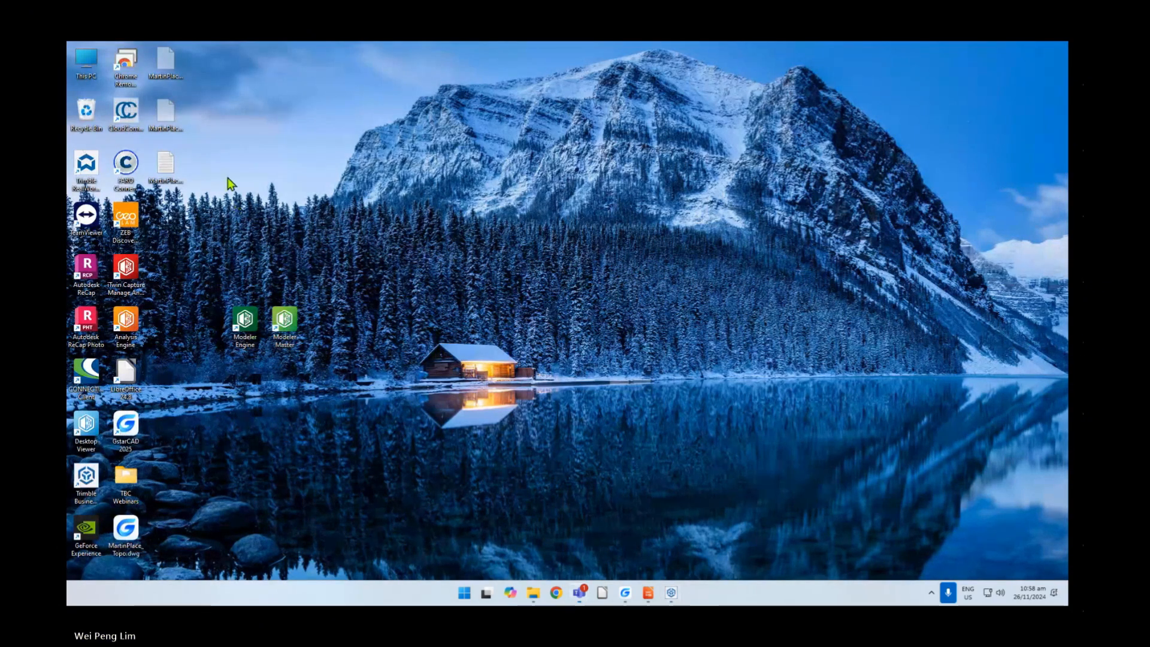
{"action": "left_click", "coordinate": [165, 168]}
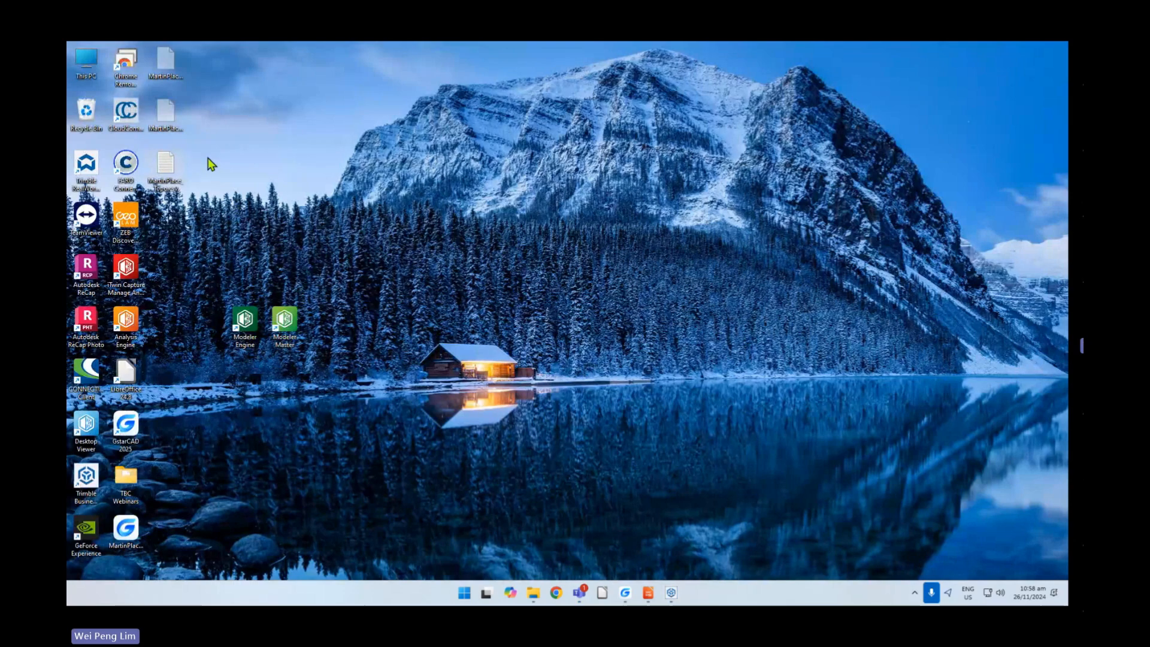
{"action": "double_click", "coordinate": [170, 163]}
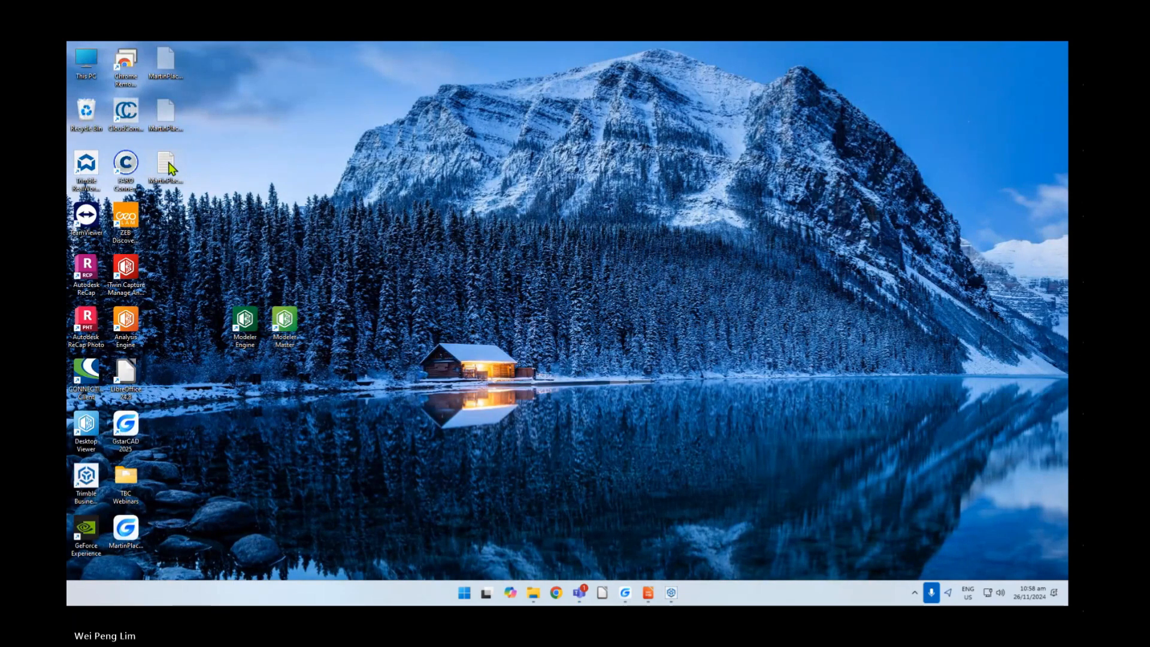
{"action": "right_click", "coordinate": [170, 163]}
{"action": "mouse_move", "coordinate": [206, 217]}
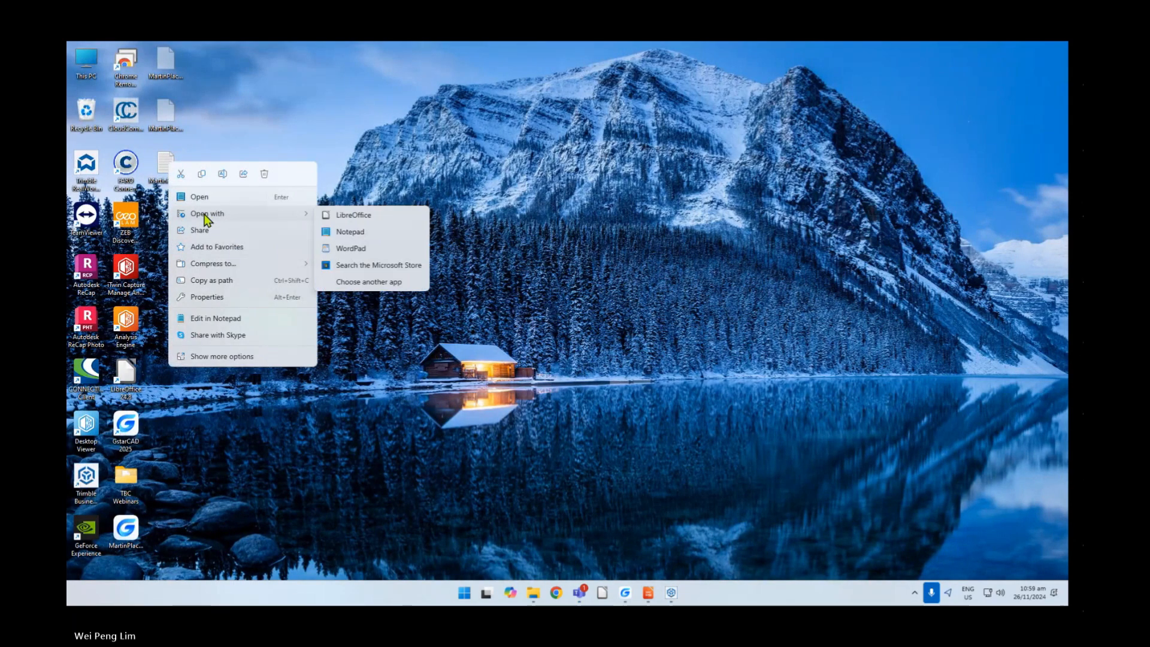
{"action": "left_click", "coordinate": [351, 282]}
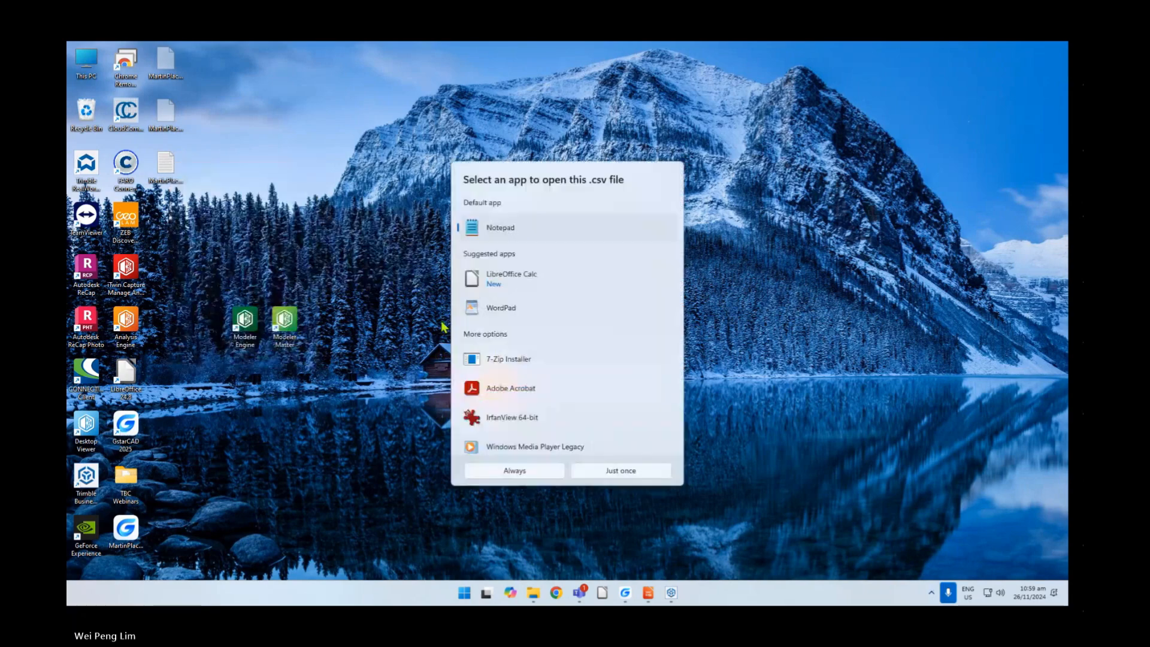
{"action": "left_click", "coordinate": [492, 278]}
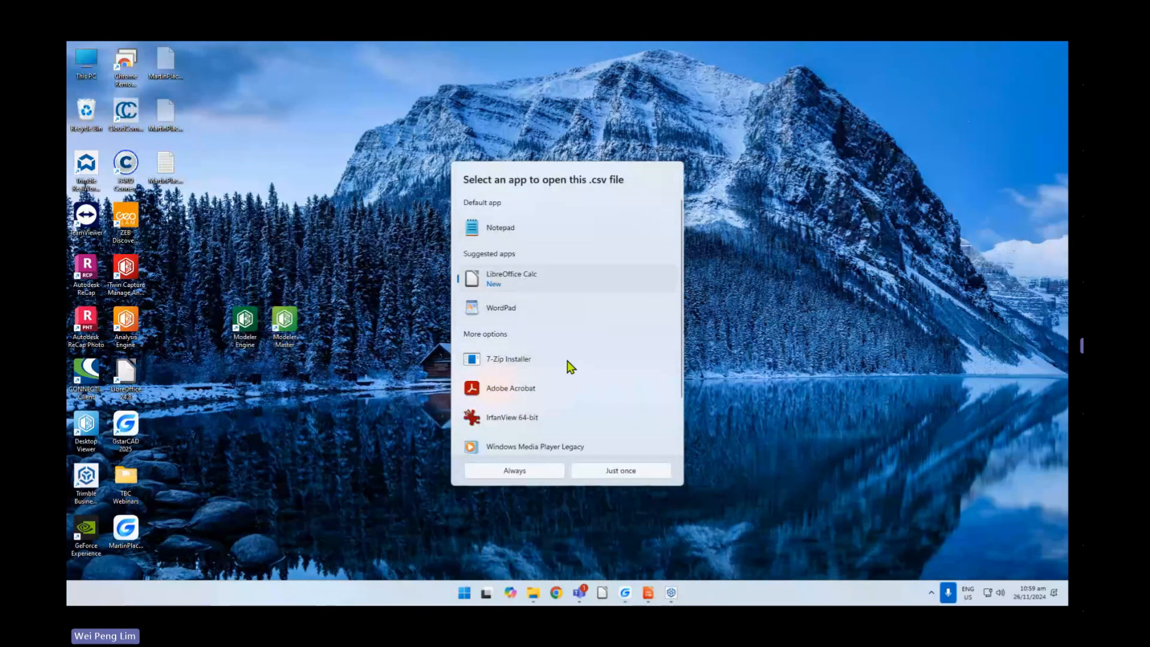
{"action": "left_click", "coordinate": [530, 471]}
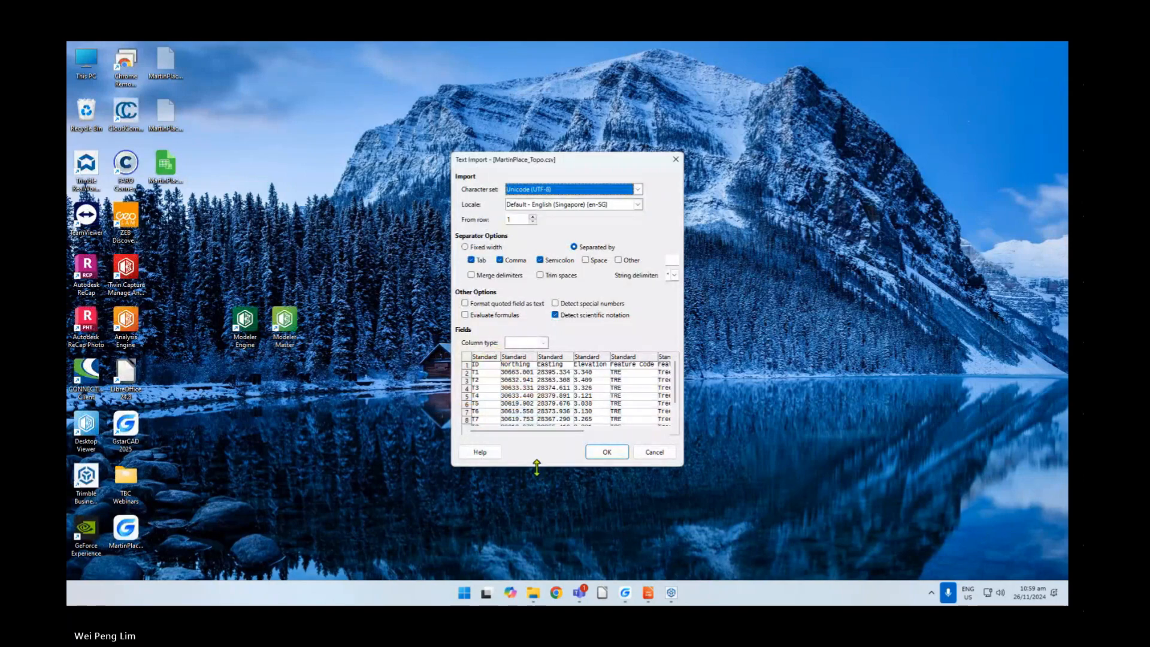
{"action": "left_click", "coordinate": [608, 453]}
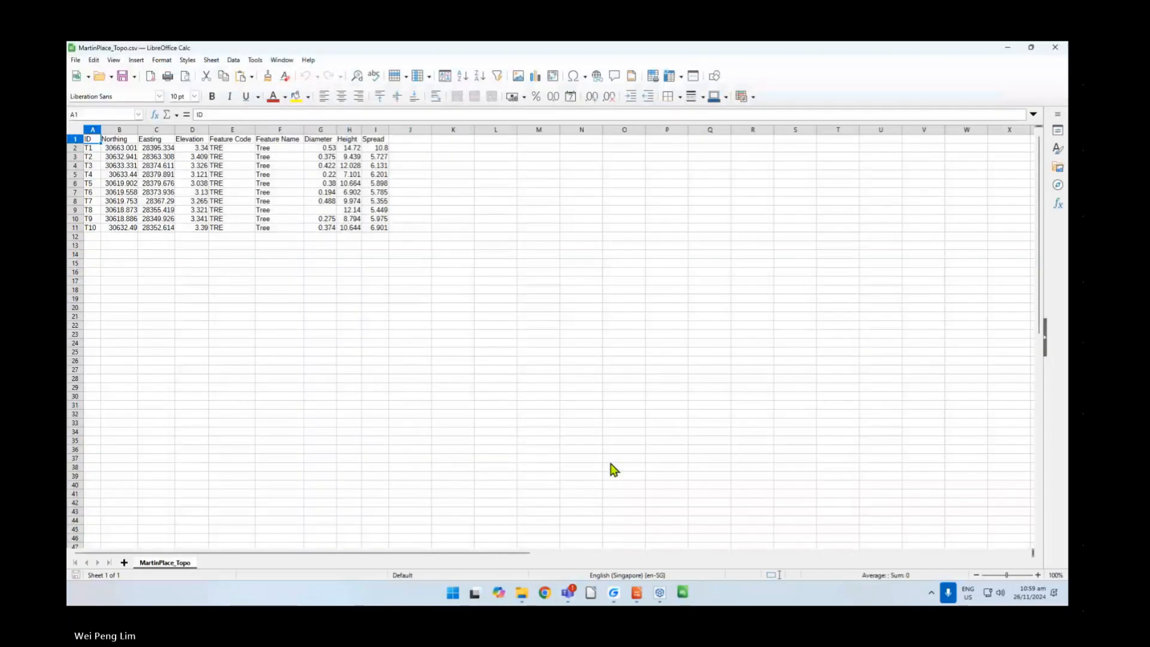
- Examine the tree attribute table enlarged in Calc, close it and look over the points in Trimble Business Center
{"action": "left_click", "coordinate": [227, 307]}
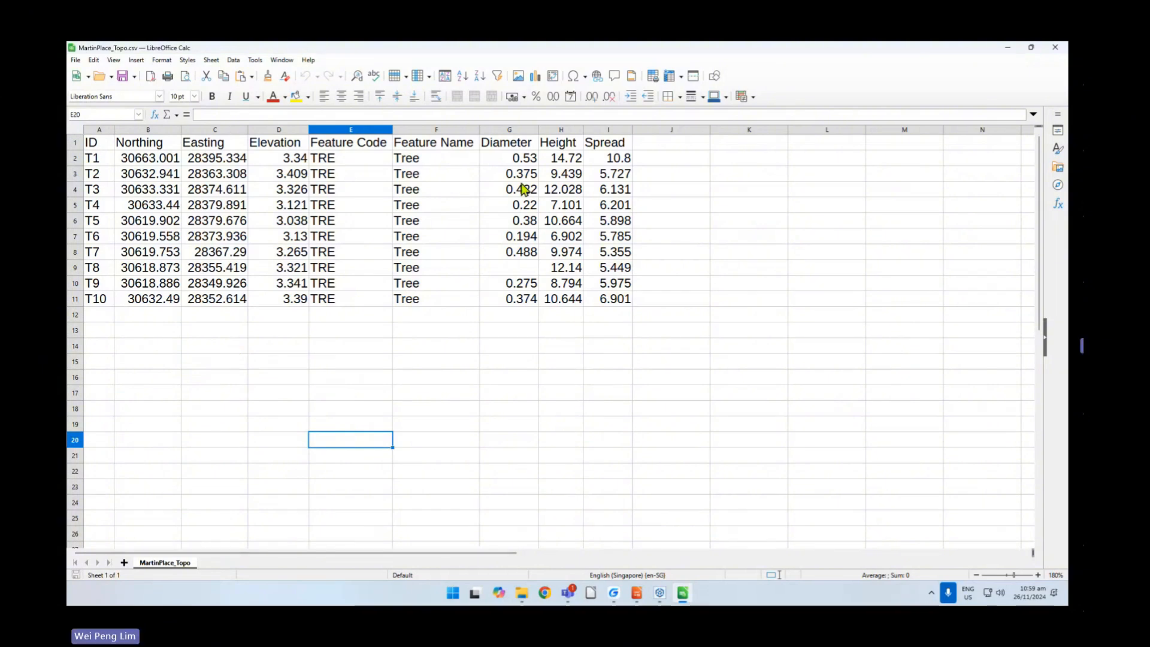
{"action": "left_click", "coordinate": [1057, 50]}
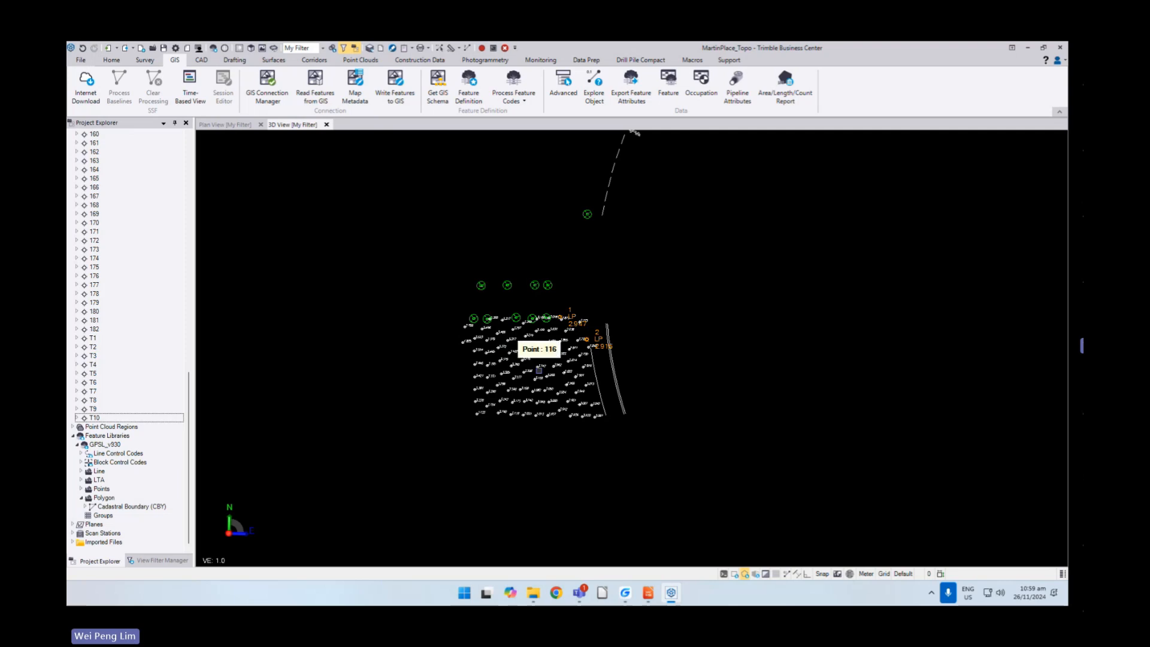
{"action": "scroll", "coordinate": [548, 286], "scroll_direction": "up", "scroll_amount": 3}
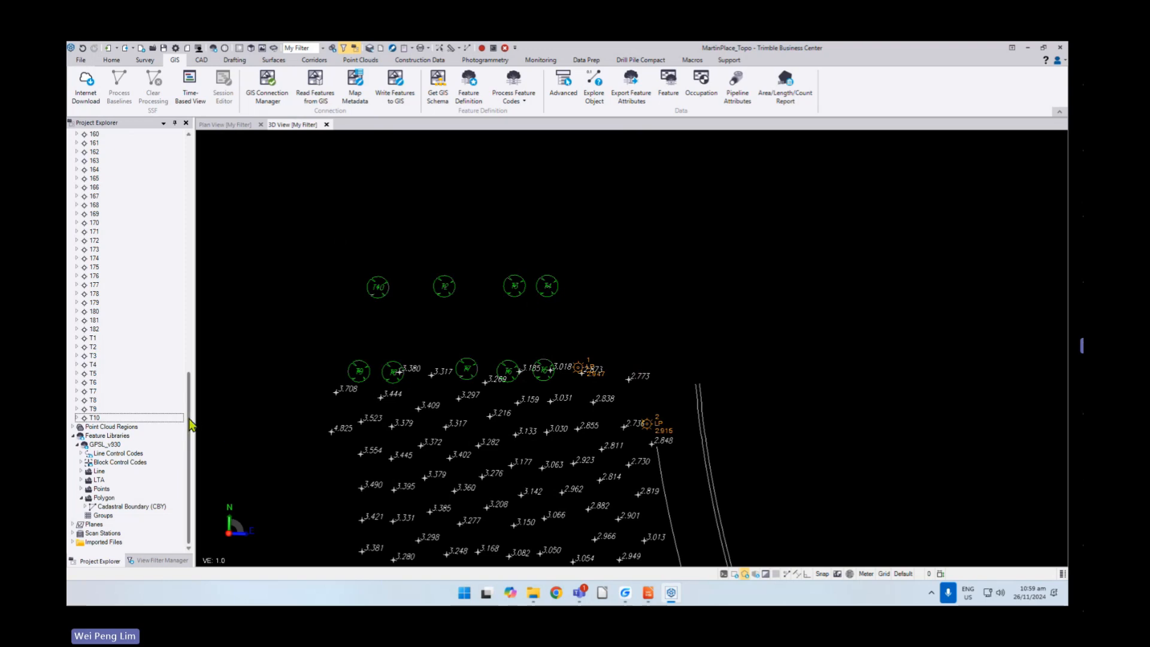
{"action": "left_click_drag", "start_coordinate": [191, 422], "coordinate": [191, 189]}
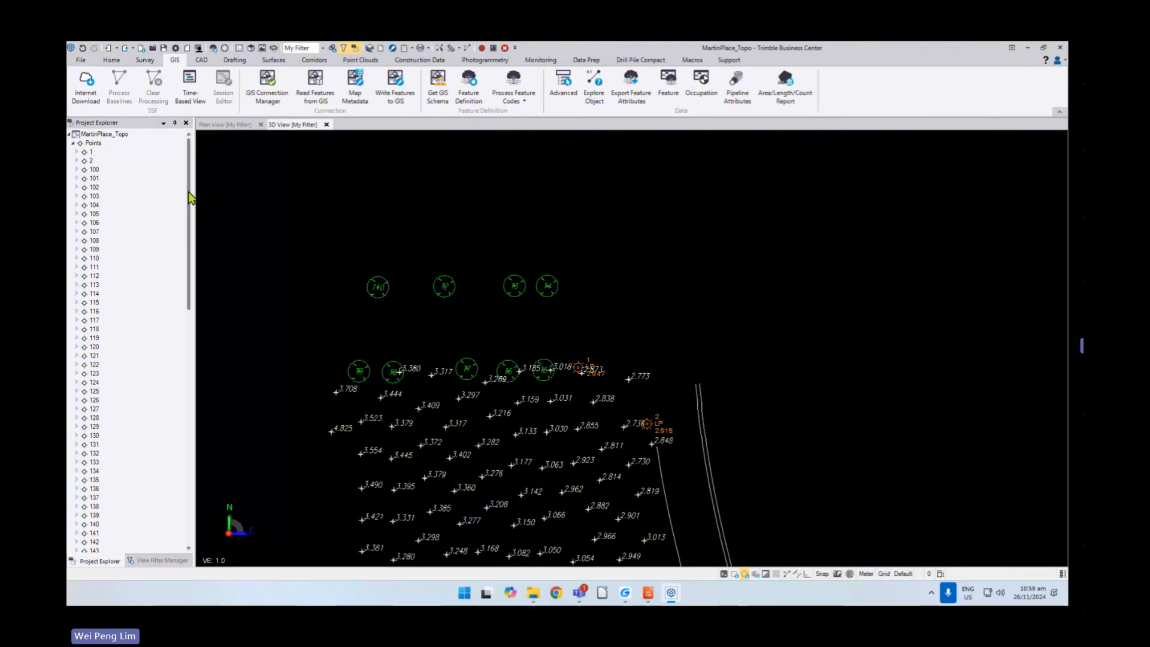
{"action": "left_click_drag", "start_coordinate": [189, 198], "coordinate": [235, 432]}
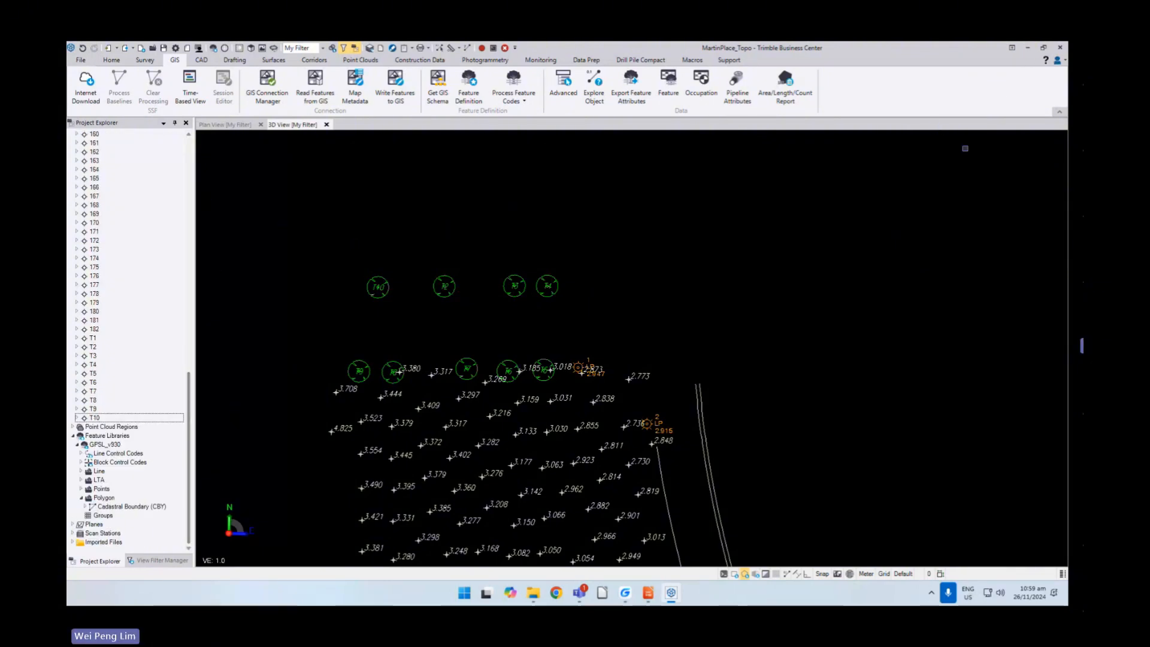
- Minimise Trimble Business Center, switch to GstarCAD and close the MartinPlace_Topo drawing without saving changes
{"action": "left_click", "coordinate": [1029, 48]}
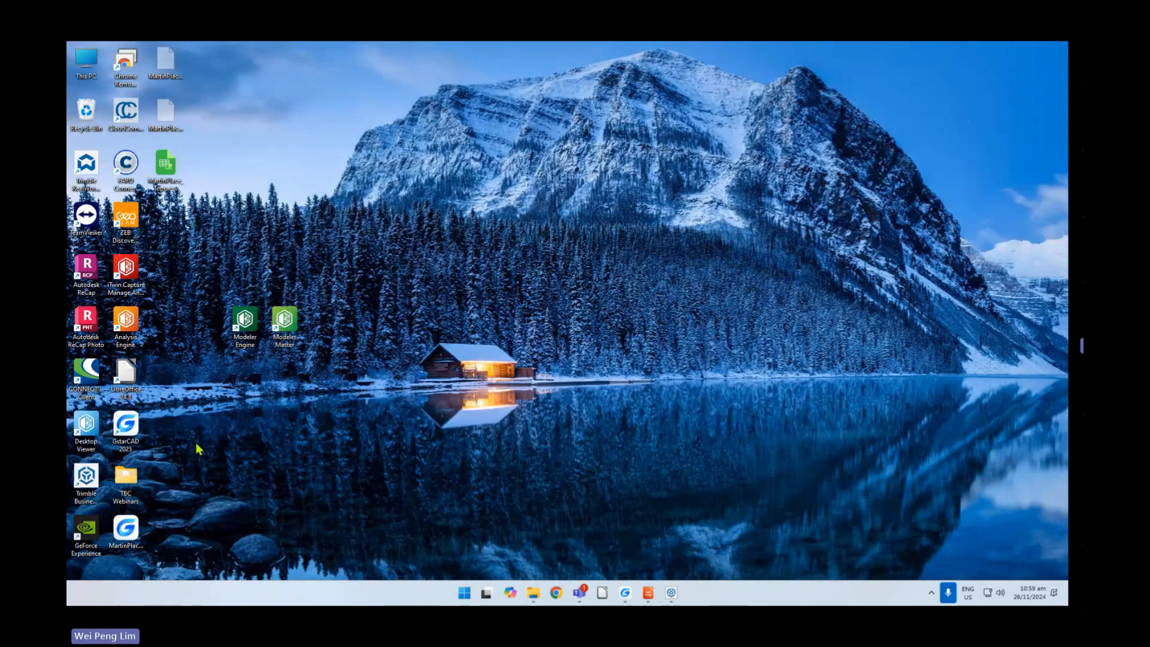
{"action": "left_click", "coordinate": [126, 530]}
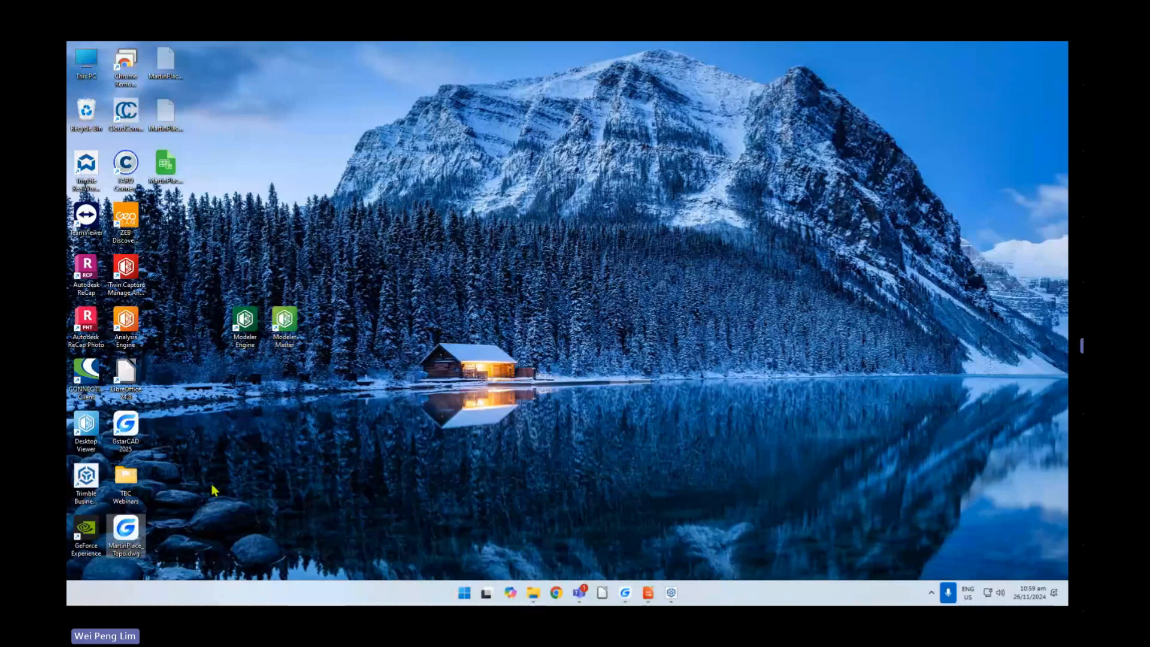
{"action": "left_click", "coordinate": [626, 592]}
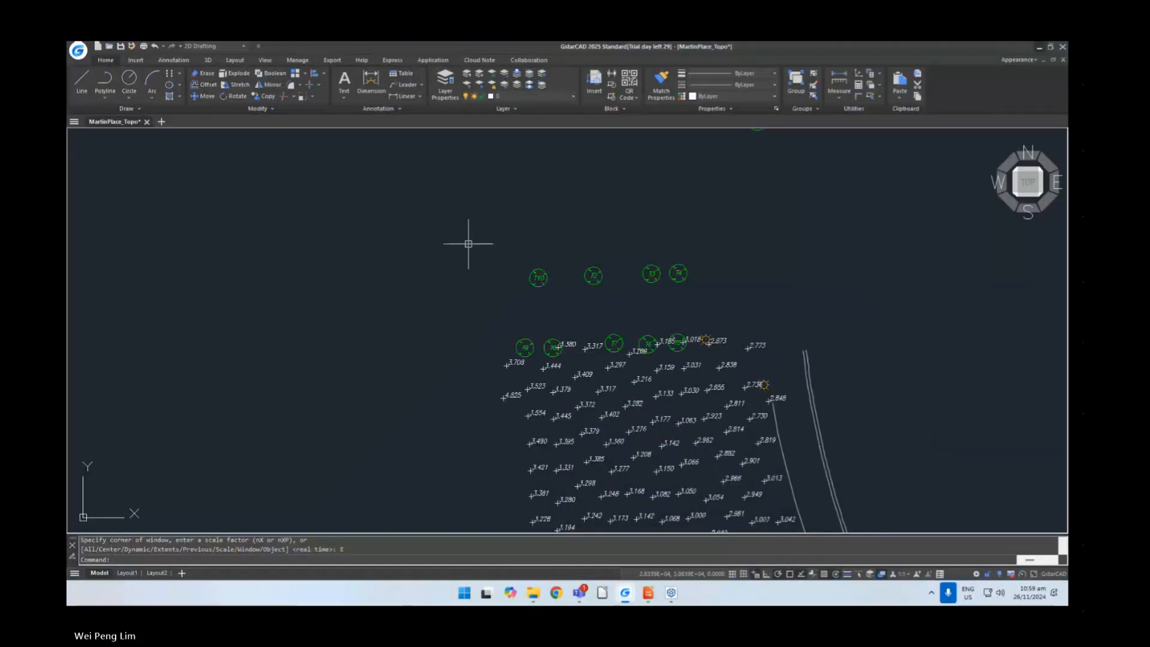
{"action": "type", "text": "close"}
{"action": "key", "text": "Return"}
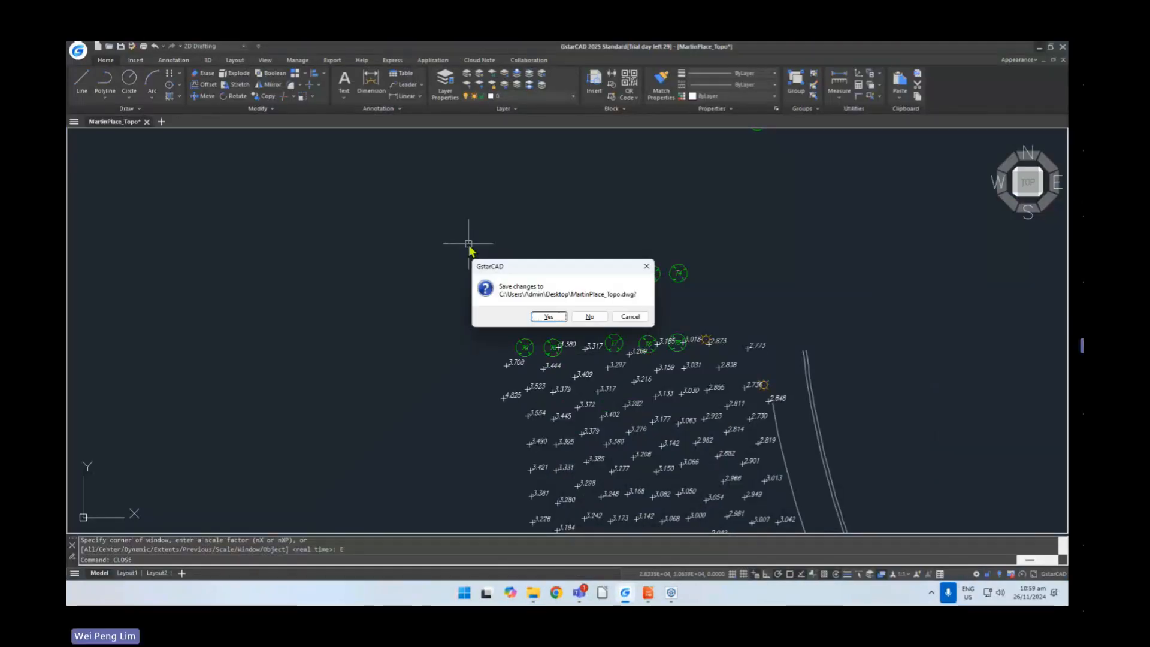
{"action": "left_click", "coordinate": [590, 314]}
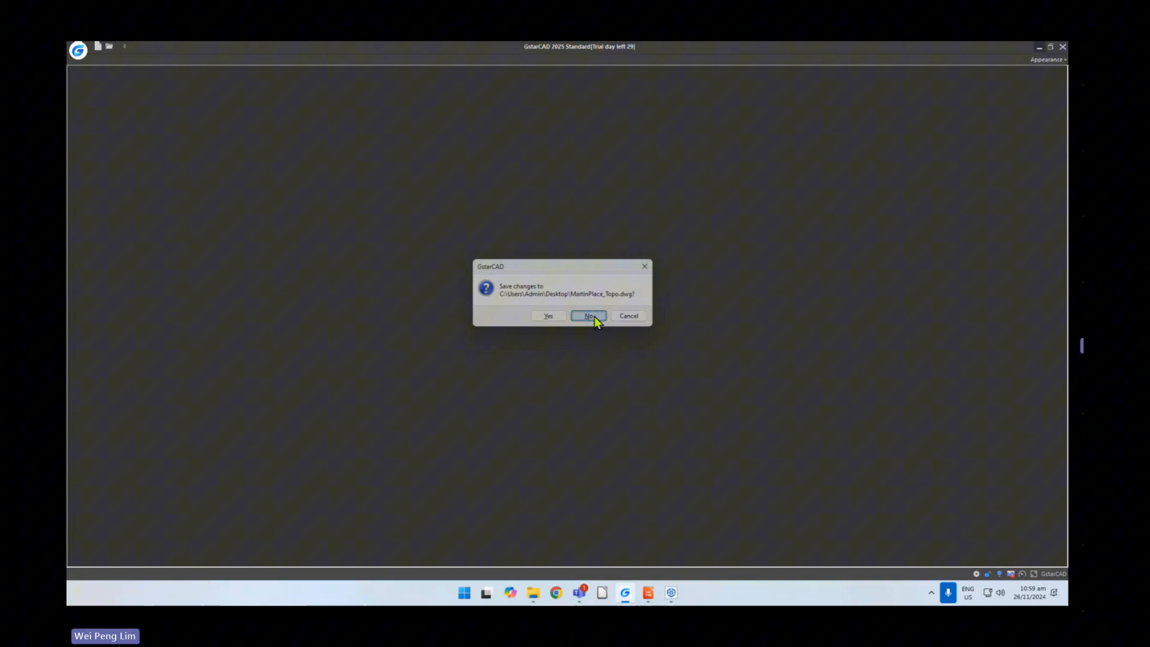
- Open Custom_block_example.dwg from the TBC Webinars folder on the Desktop and look over the custom block symbol
{"action": "left_click", "coordinate": [109, 46]}
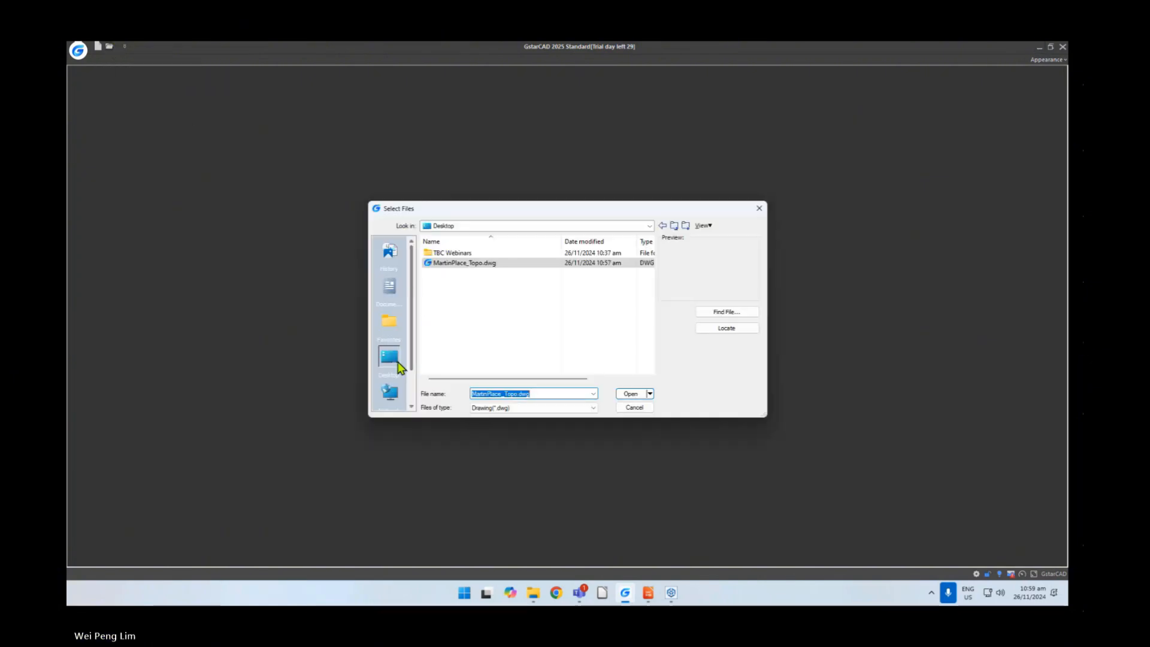
{"action": "double_click", "coordinate": [452, 254]}
{"action": "left_click", "coordinate": [488, 294]}
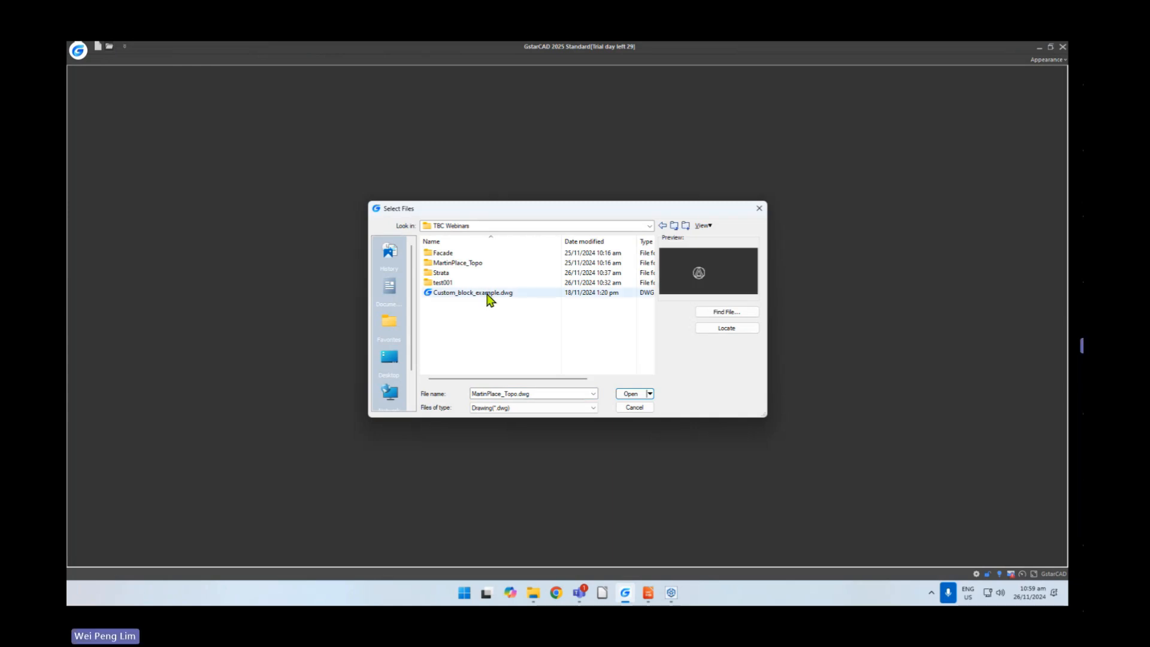
{"action": "left_click", "coordinate": [633, 394]}
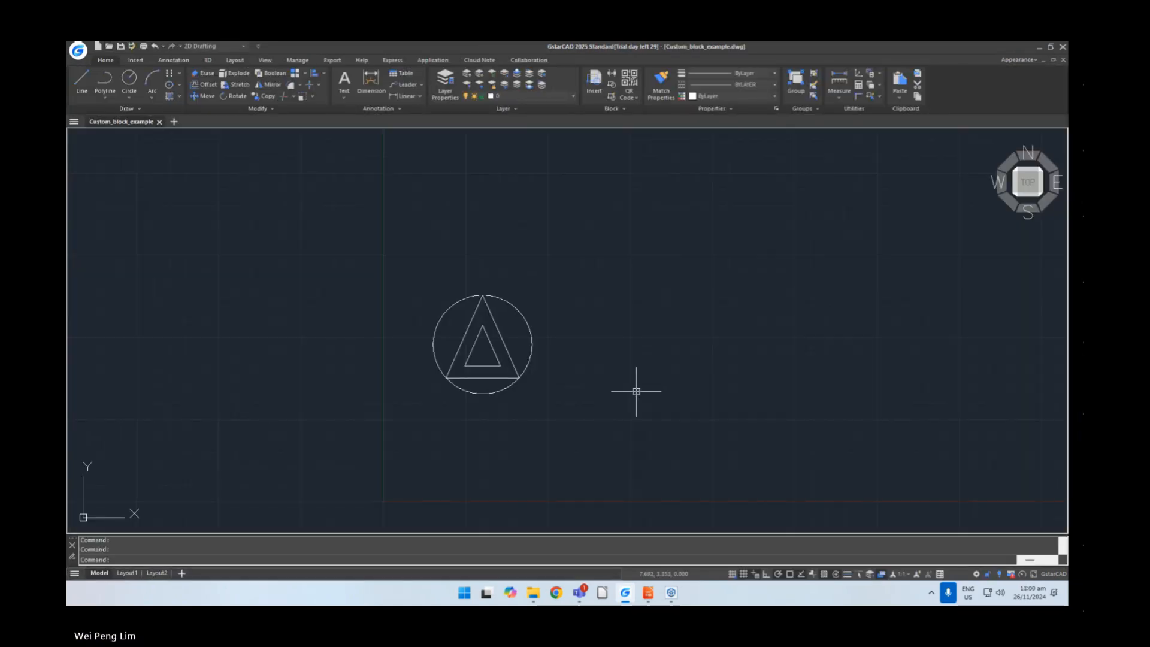
{"action": "middle_click_drag", "start_coordinate": [596, 348], "coordinate": [675, 300]}
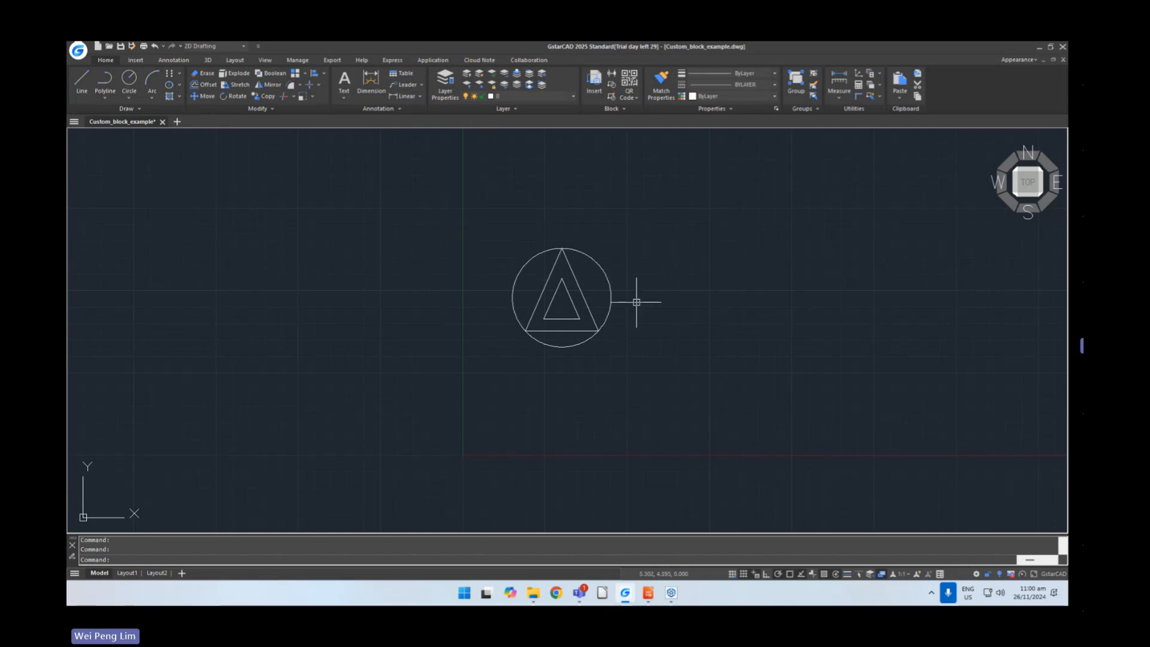
{"action": "scroll", "coordinate": [633, 300], "scroll_direction": "up", "scroll_amount": 4}
{"action": "scroll", "coordinate": [634, 303], "scroll_direction": "down", "scroll_amount": 4}
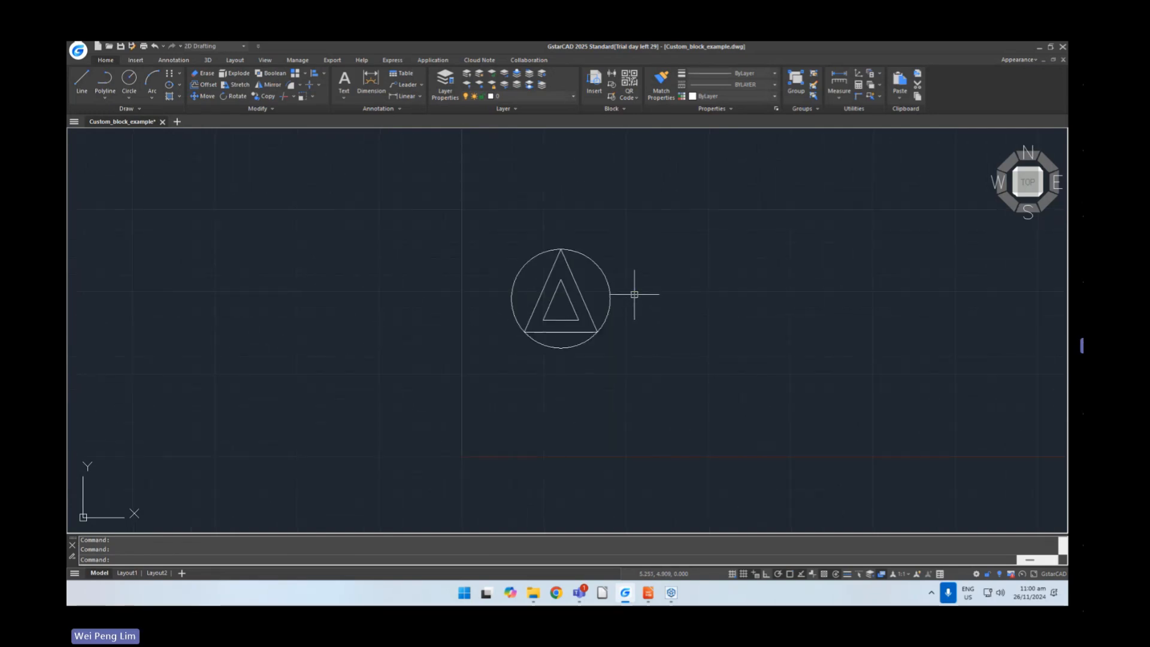
- List the properties of the circle-and-triangle symbol to check its object type, close the listing and clear the selection
{"action": "left_click", "coordinate": [608, 294]}
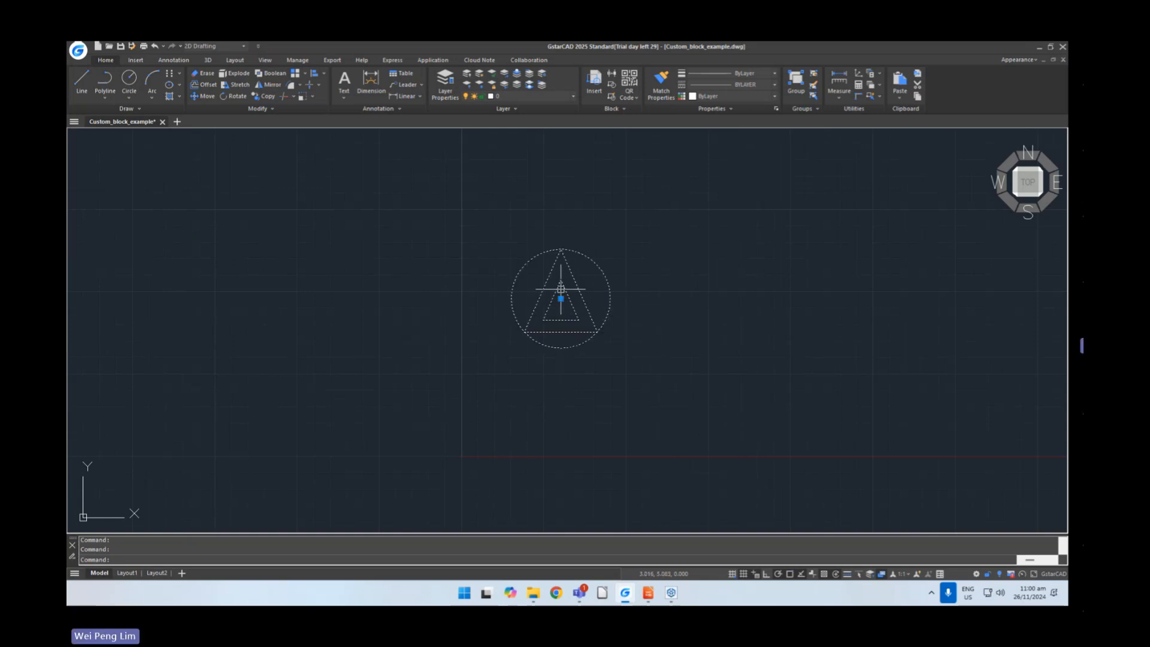
{"action": "type", "text": "LI"}
{"action": "key", "text": "Return"}
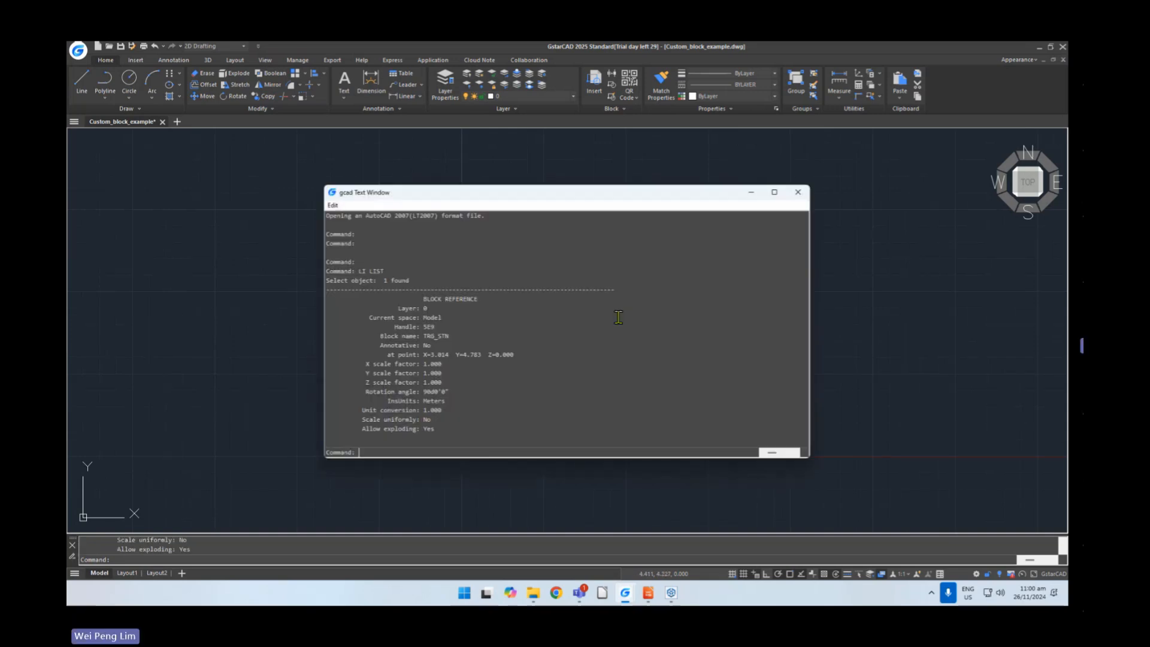
{"action": "left_click_drag", "start_coordinate": [481, 299], "coordinate": [422, 298]}
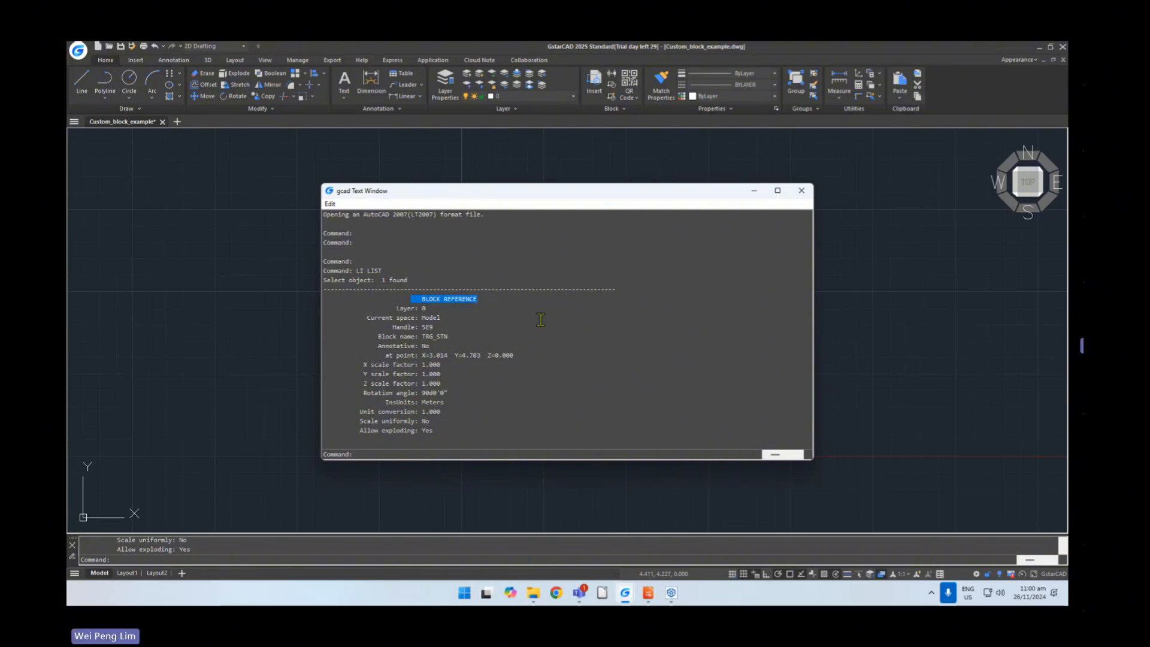
{"action": "left_click", "coordinate": [801, 190]}
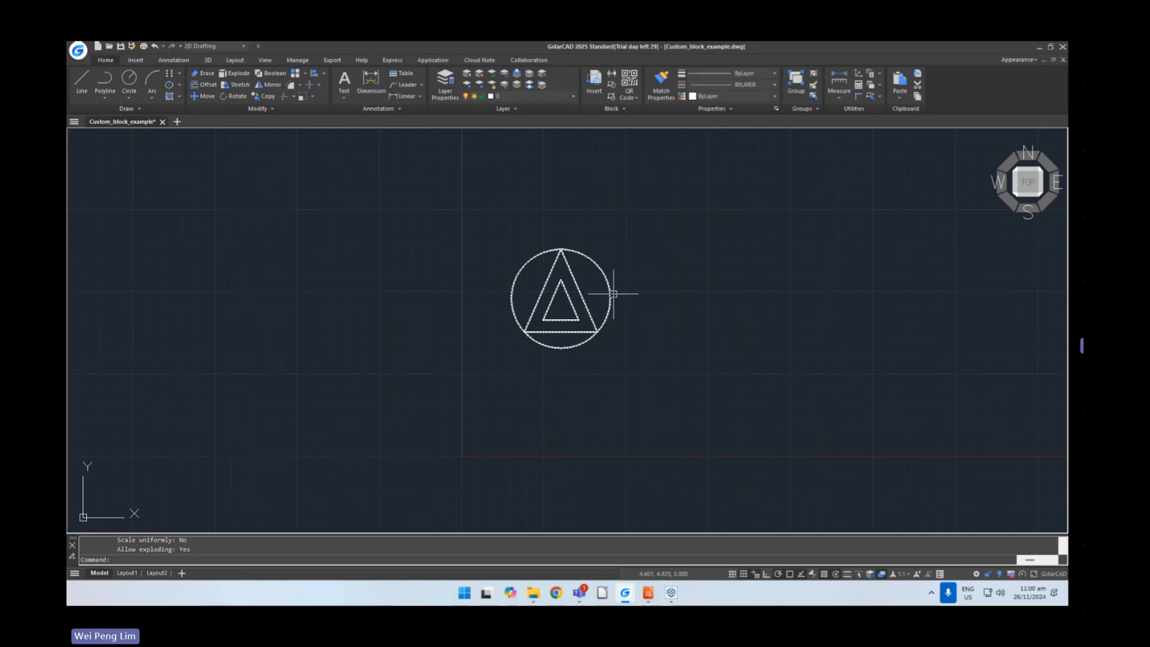
{"action": "left_click", "coordinate": [596, 305]}
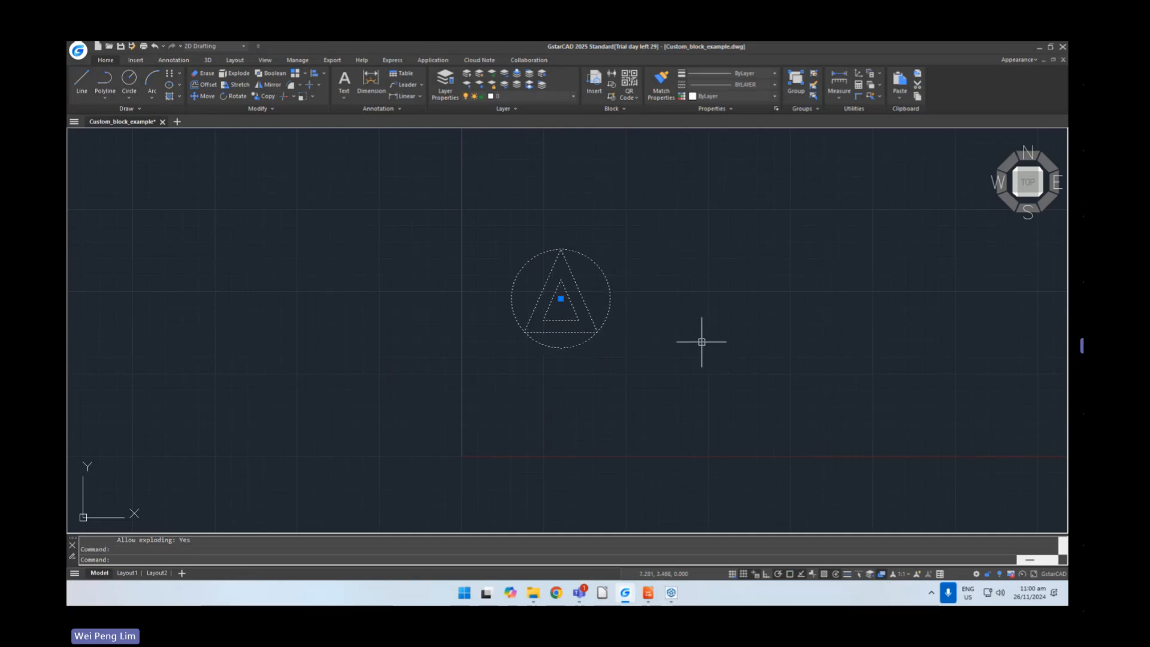
{"action": "key", "text": "Escape"}
{"action": "key", "text": "Escape"}
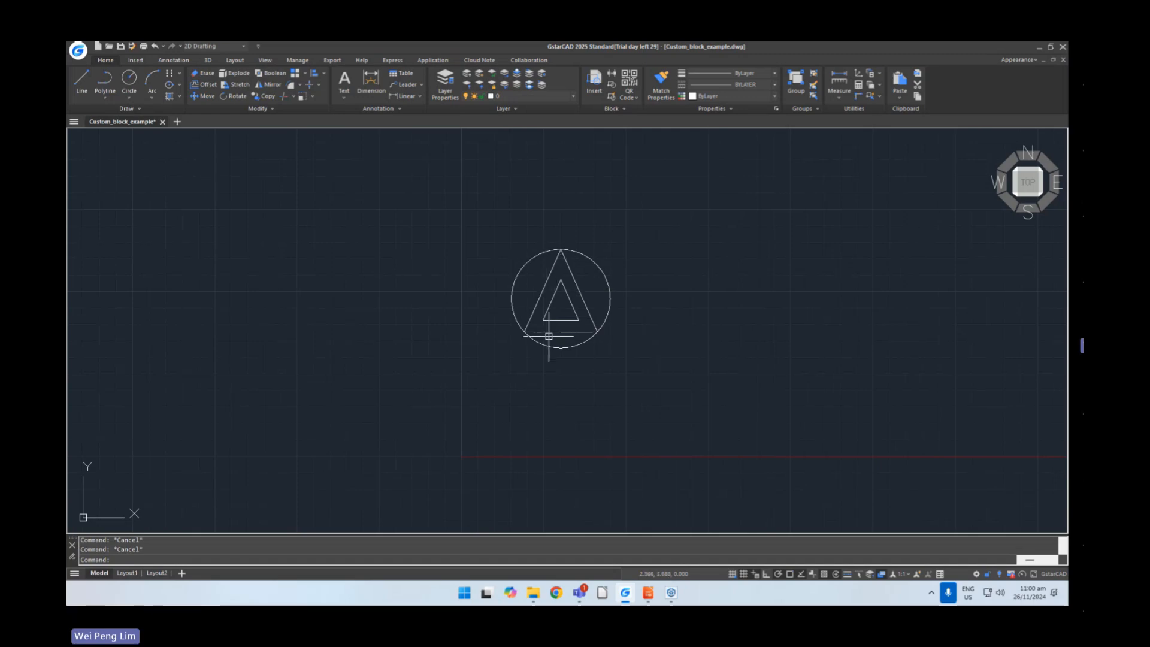
- List the symbol's properties again to read its block name and close the text window
{"action": "middle_click_drag", "start_coordinate": [657, 293], "coordinate": [555, 276]}
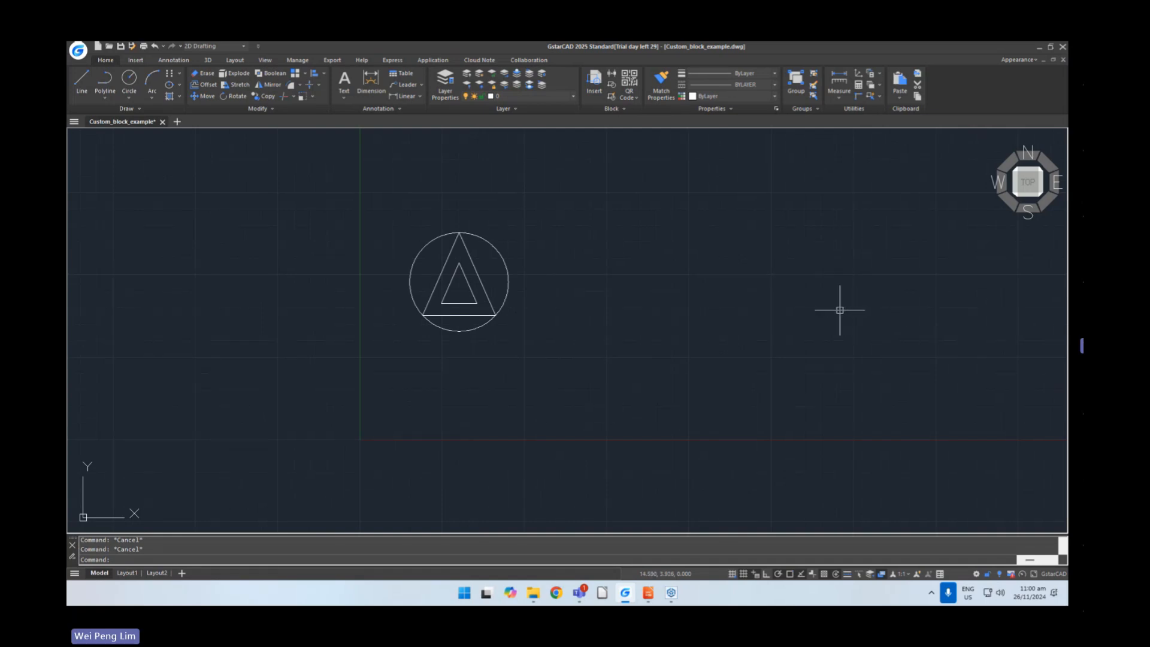
{"action": "left_click", "coordinate": [503, 260]}
{"action": "type", "text": "LI"}
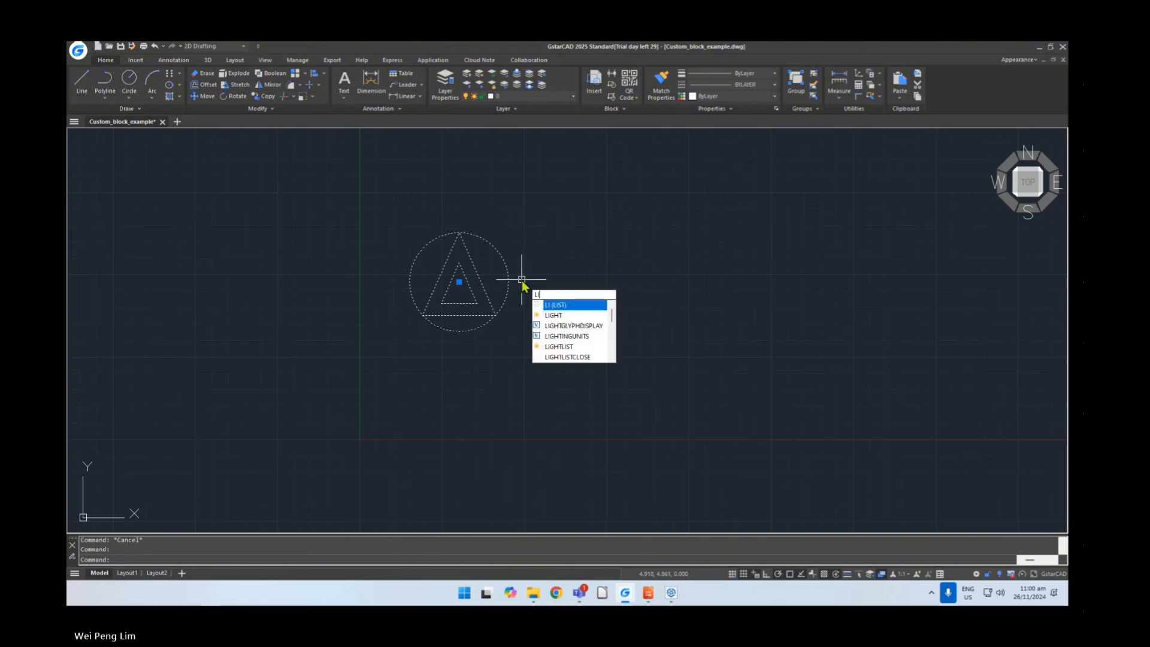
{"action": "key", "text": "Return"}
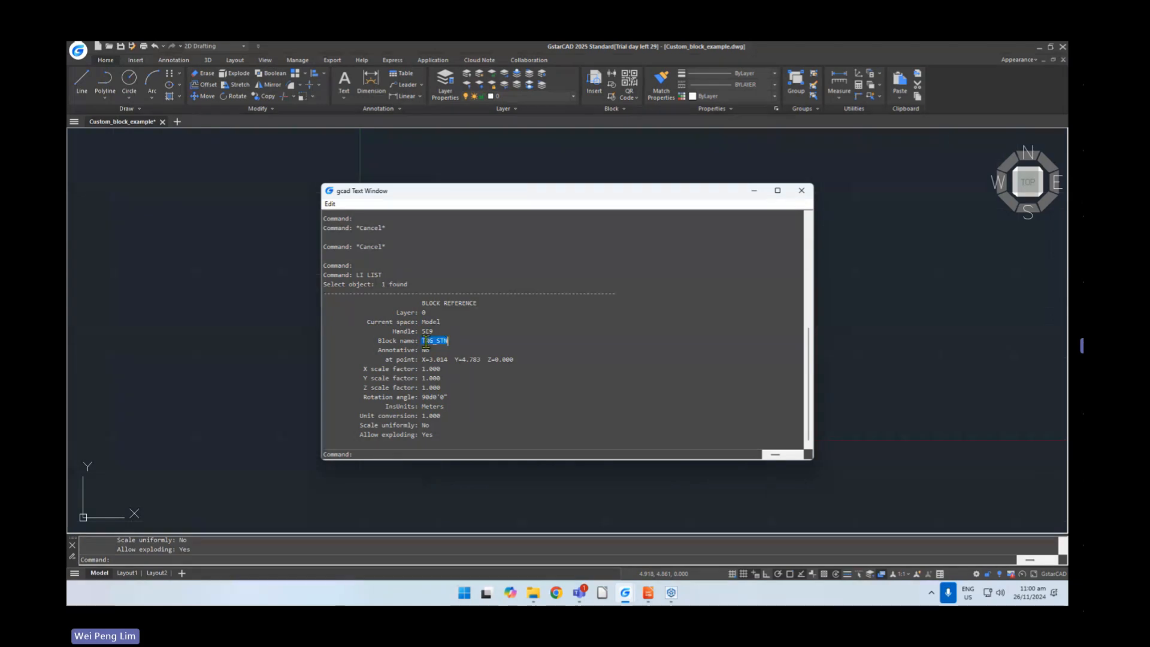
{"action": "left_click", "coordinate": [458, 342]}
{"action": "left_click", "coordinate": [801, 192]}
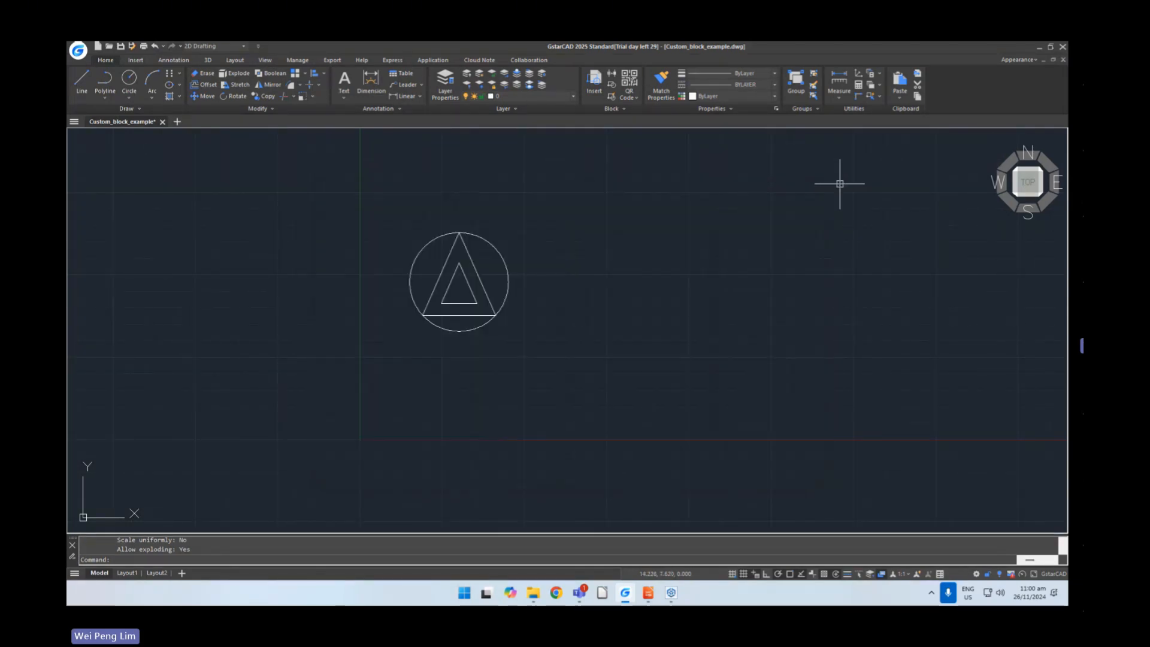
- Close the Custom_block_example drawing without saving changes, minimise GstarCAD and switch to Trimble Business Center
{"action": "left_click", "coordinate": [1063, 60]}
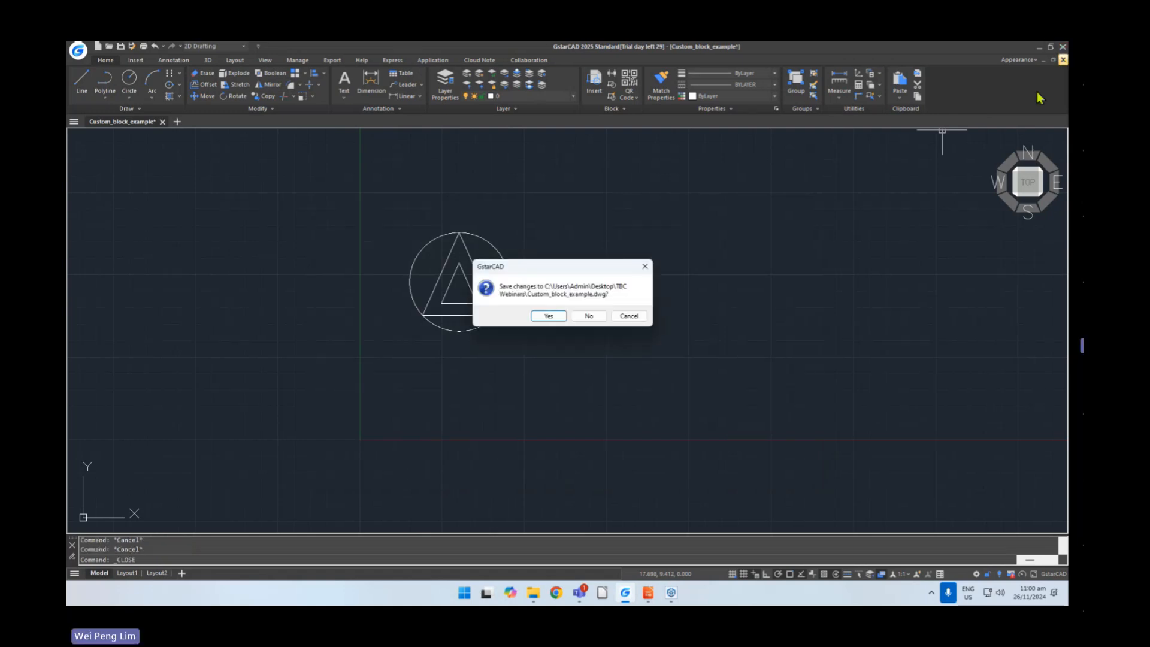
{"action": "left_click", "coordinate": [593, 316]}
{"action": "left_click", "coordinate": [1039, 48]}
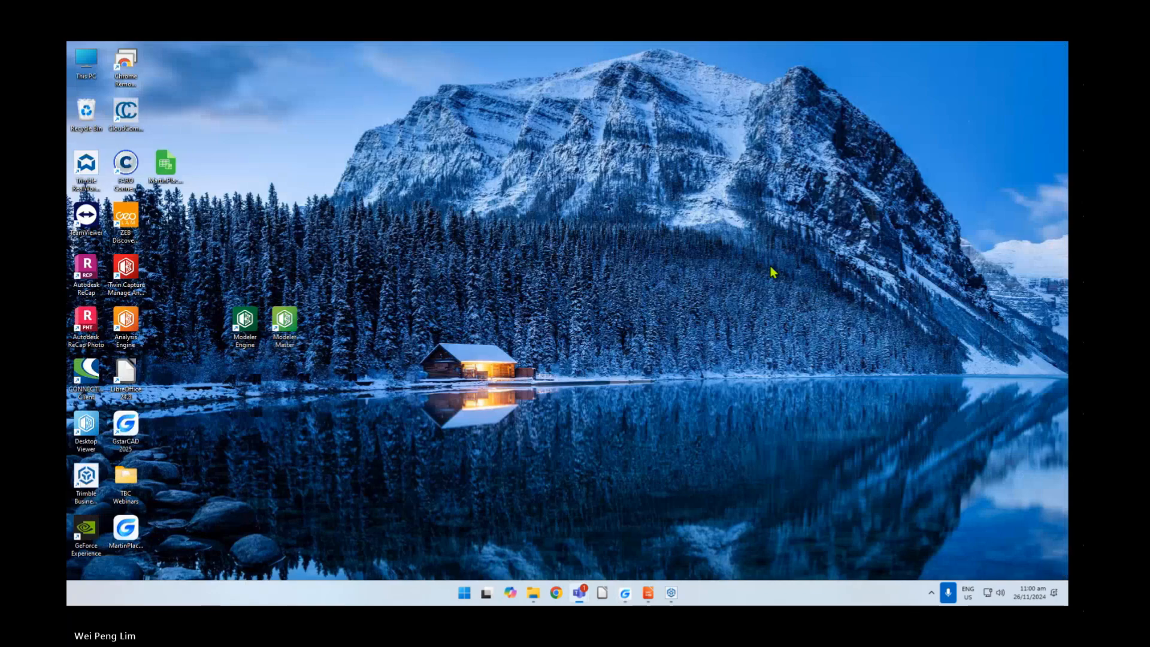
{"action": "left_click", "coordinate": [672, 594]}
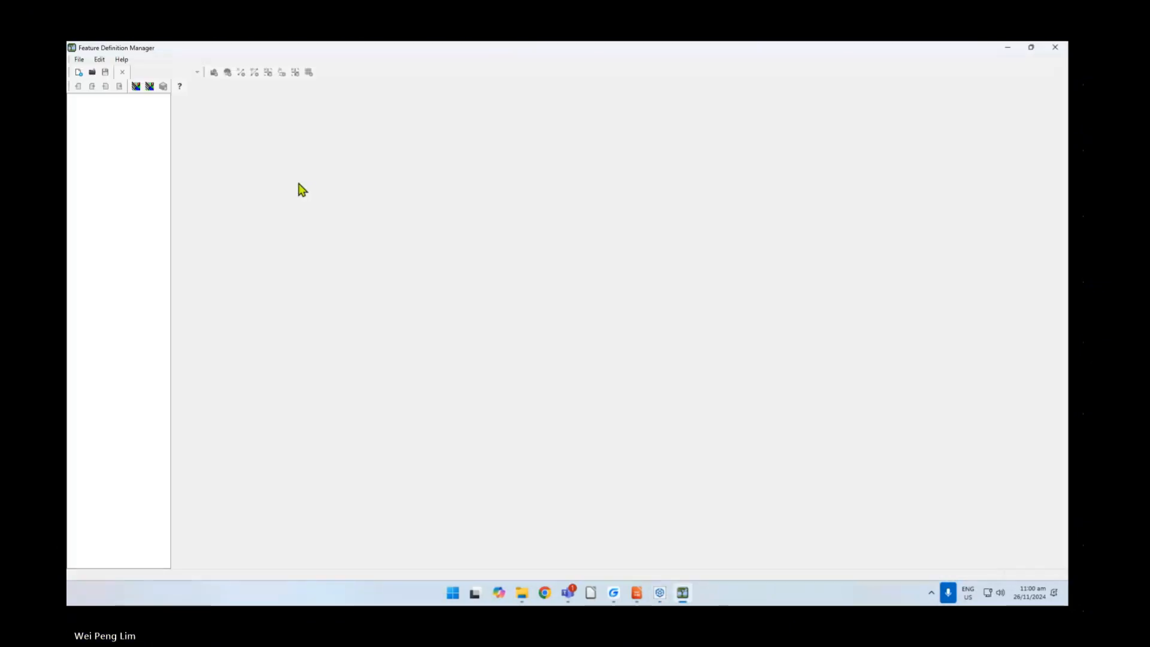
- In Feature Definition Manager, open the feature definition file GPSL_v930.fxl from the TBC Webinars folder
{"action": "left_click", "coordinate": [93, 74]}
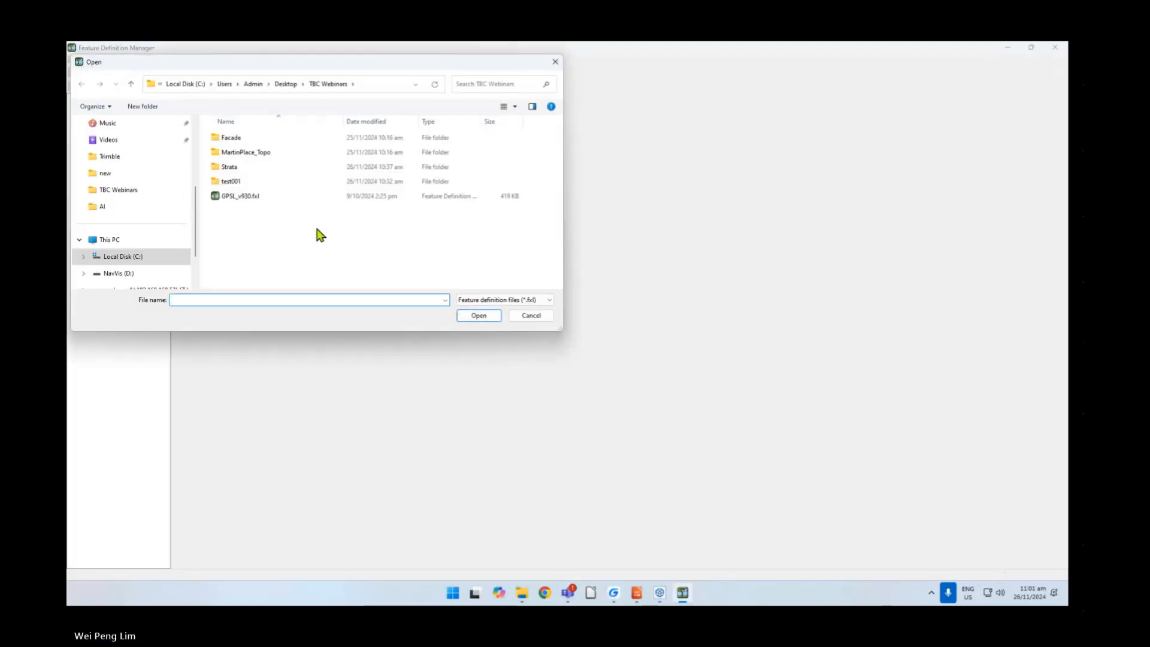
{"action": "left_click", "coordinate": [242, 198]}
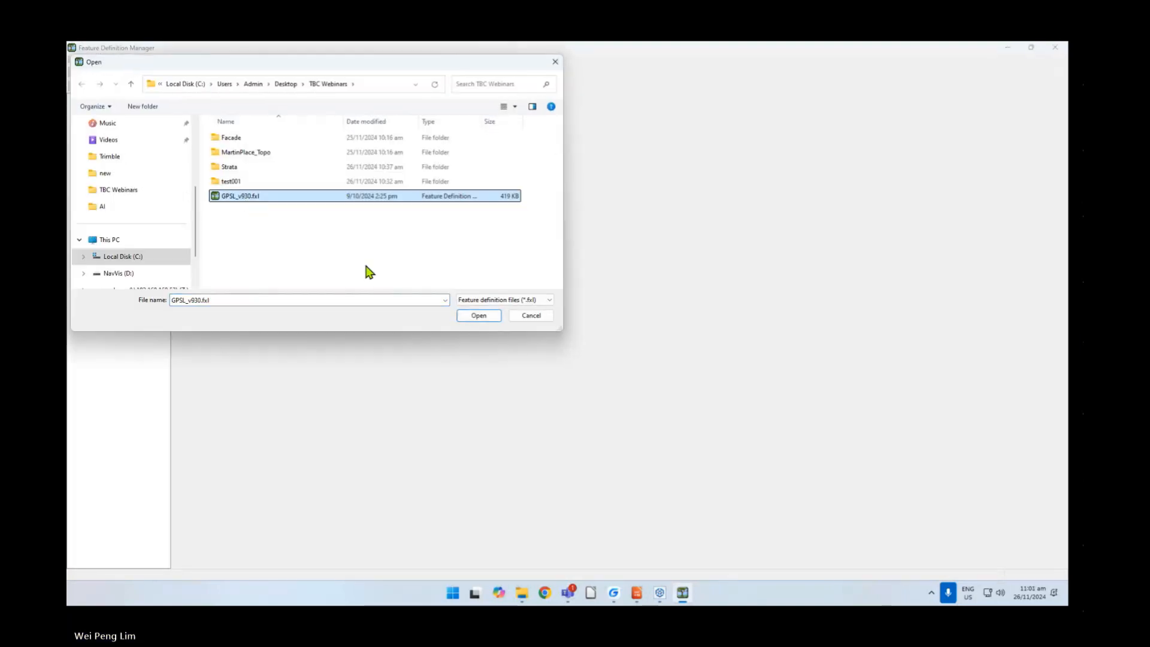
{"action": "left_click", "coordinate": [476, 317]}
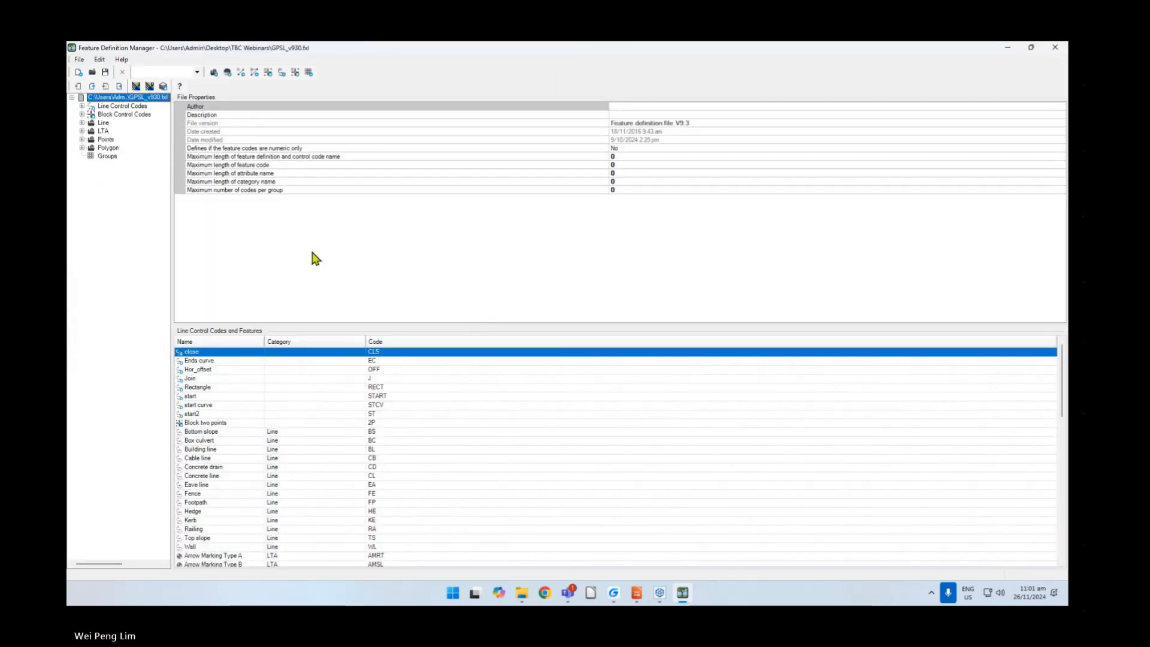
- Start a new point feature definition in the Points category with the name TRG STATION and the code TRGS
{"action": "left_click", "coordinate": [82, 139]}
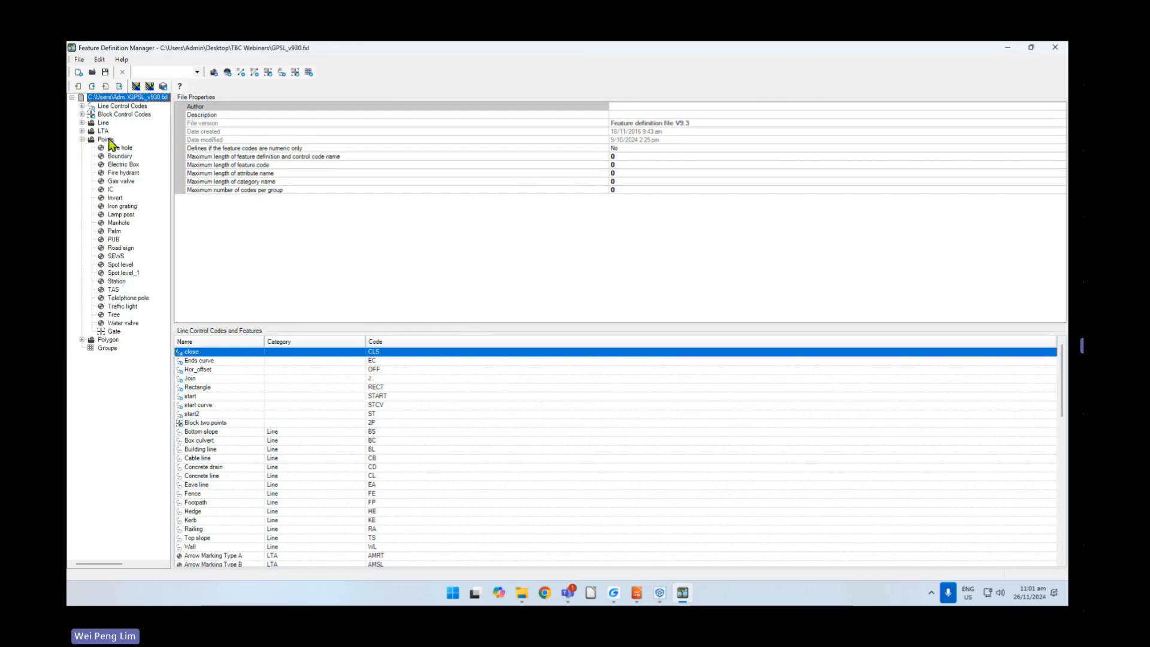
{"action": "left_click", "coordinate": [109, 140]}
{"action": "right_click", "coordinate": [286, 412]}
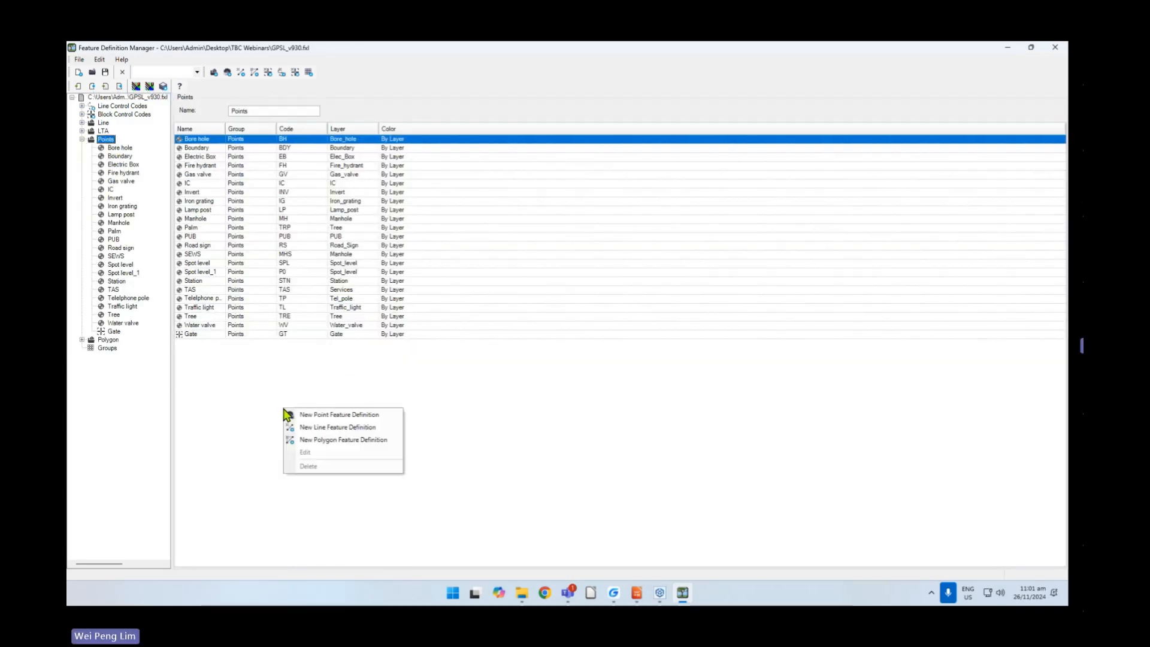
{"action": "left_click", "coordinate": [334, 415]}
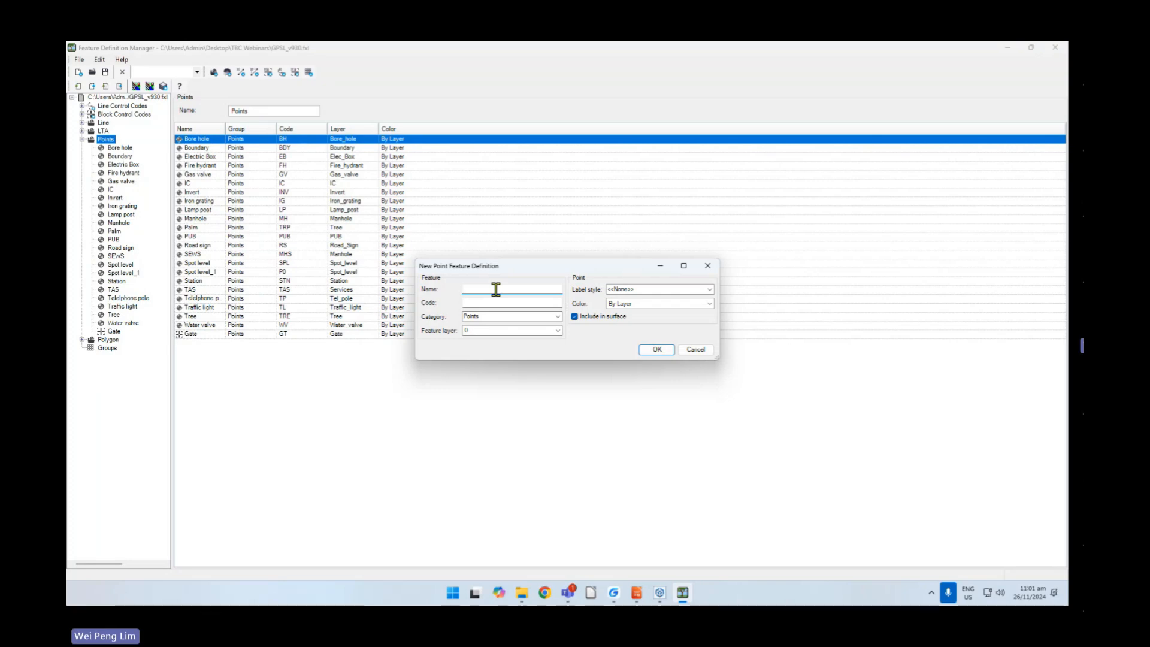
{"action": "type", "text": "tr"}
{"action": "key", "text": "BackSpace"}
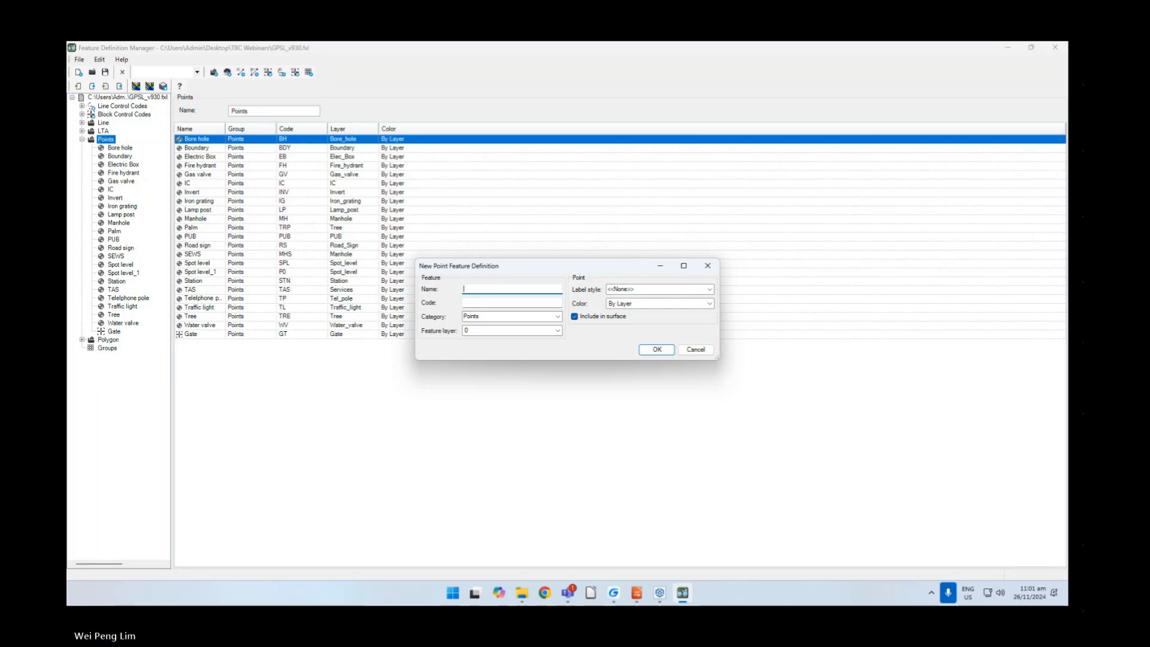
{"action": "type", "text": "RG STATION"}
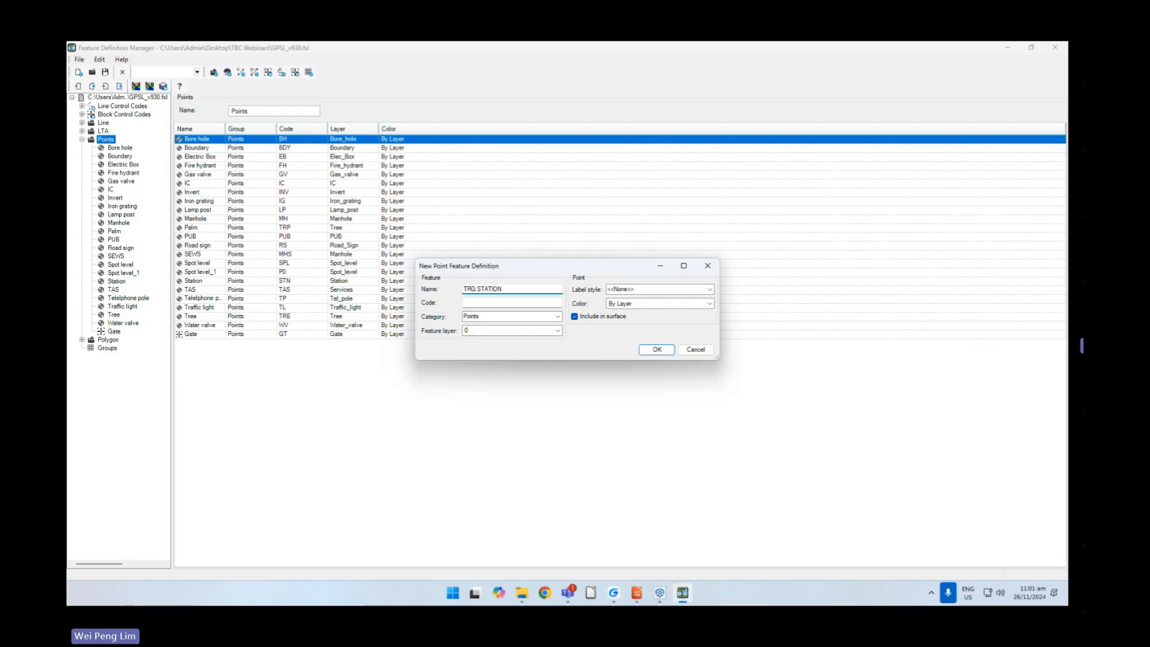
{"action": "left_click", "coordinate": [512, 302]}
{"action": "type", "text": "TRGS"}
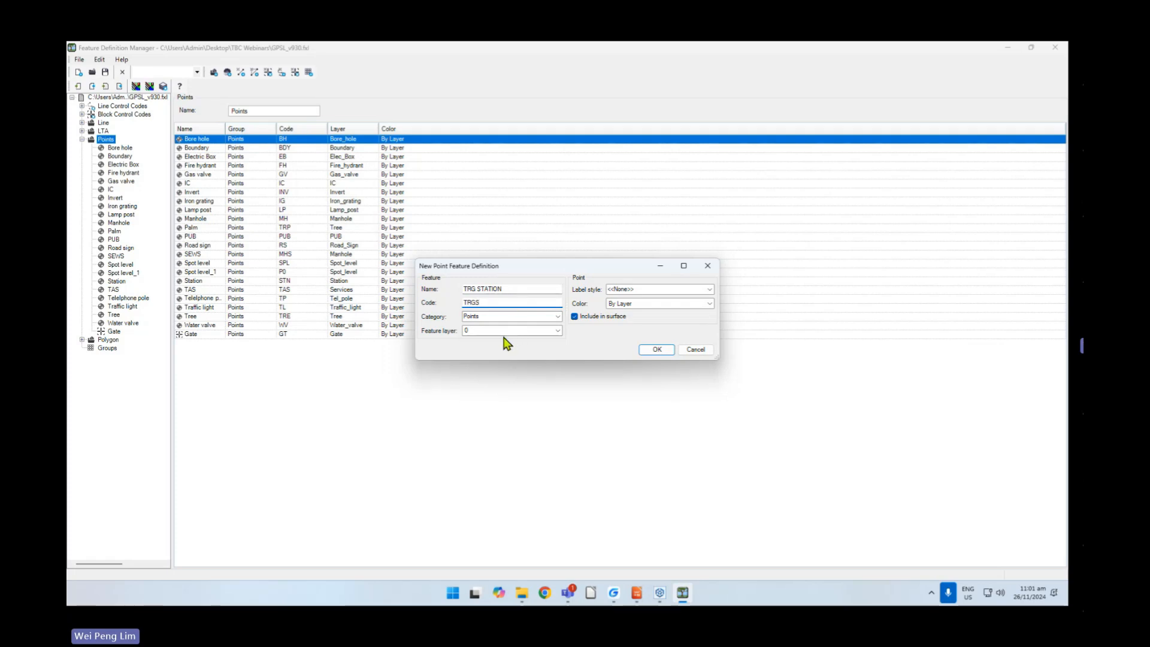
- Create a red layer named TRG_STATION, assign it as the new definition's feature layer and look through the available label styles
{"action": "left_click", "coordinate": [557, 331]}
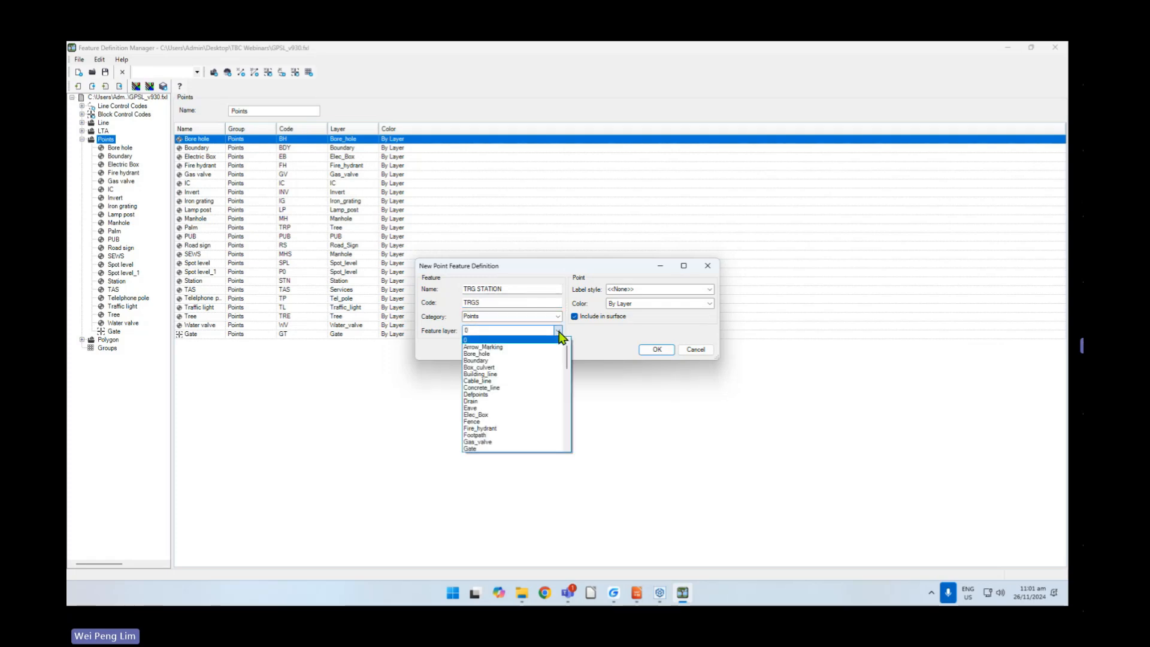
{"action": "left_click_drag", "start_coordinate": [567, 362], "coordinate": [574, 448]}
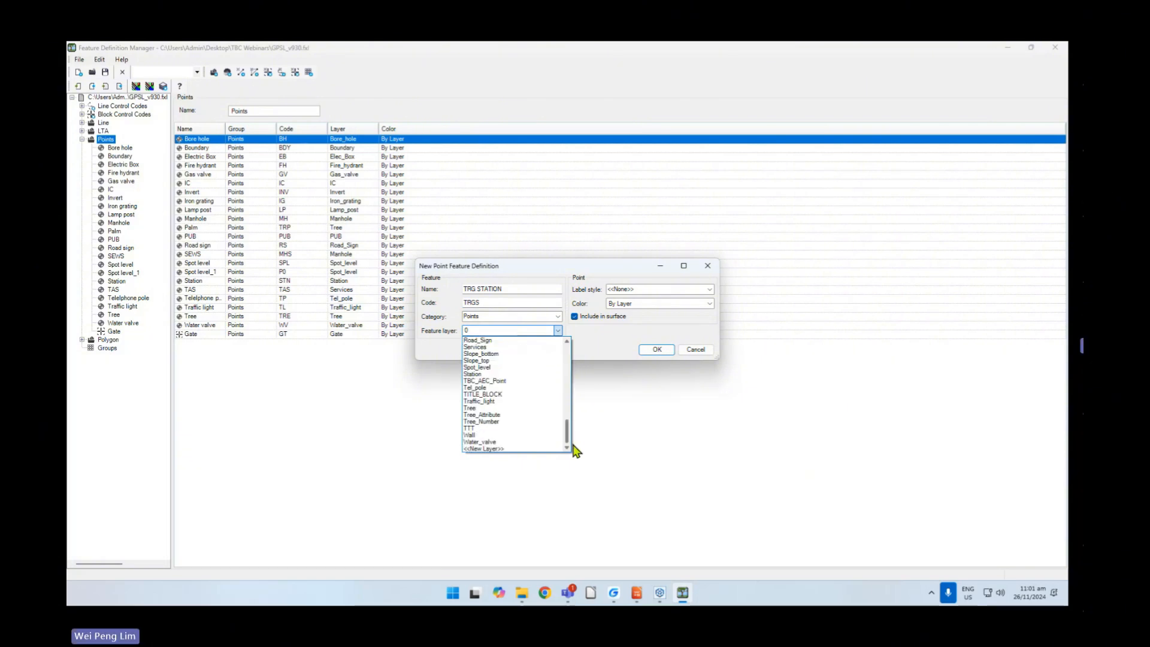
{"action": "left_click", "coordinate": [509, 449]}
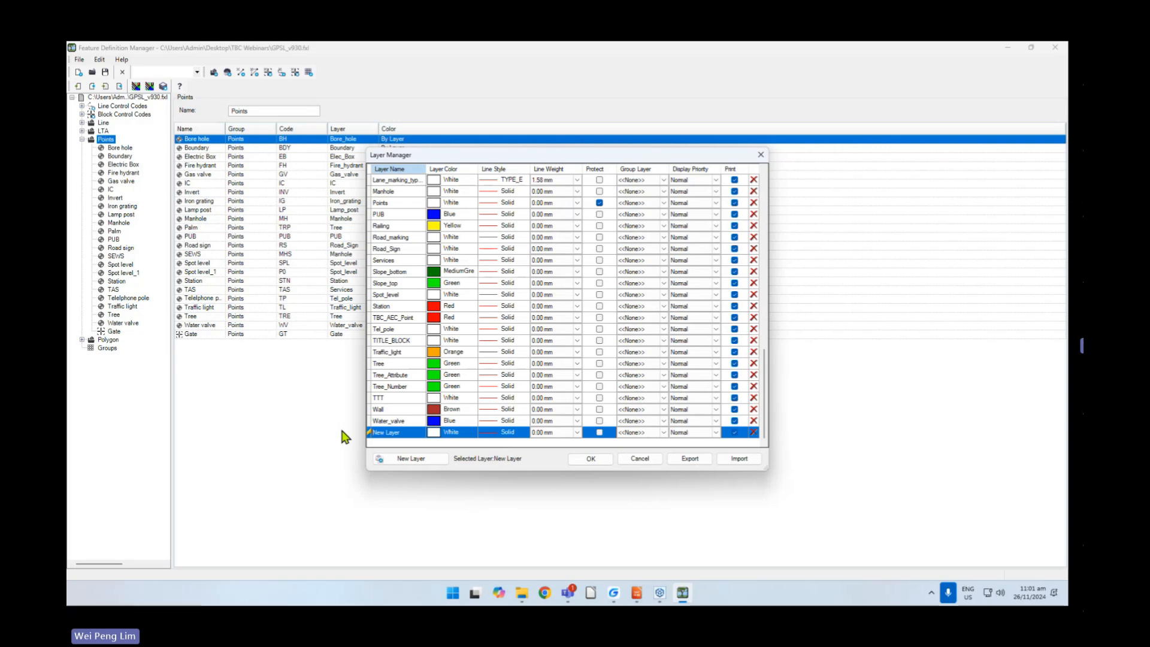
{"action": "type", "text": "TRG_STATION"}
{"action": "left_click", "coordinate": [449, 432]}
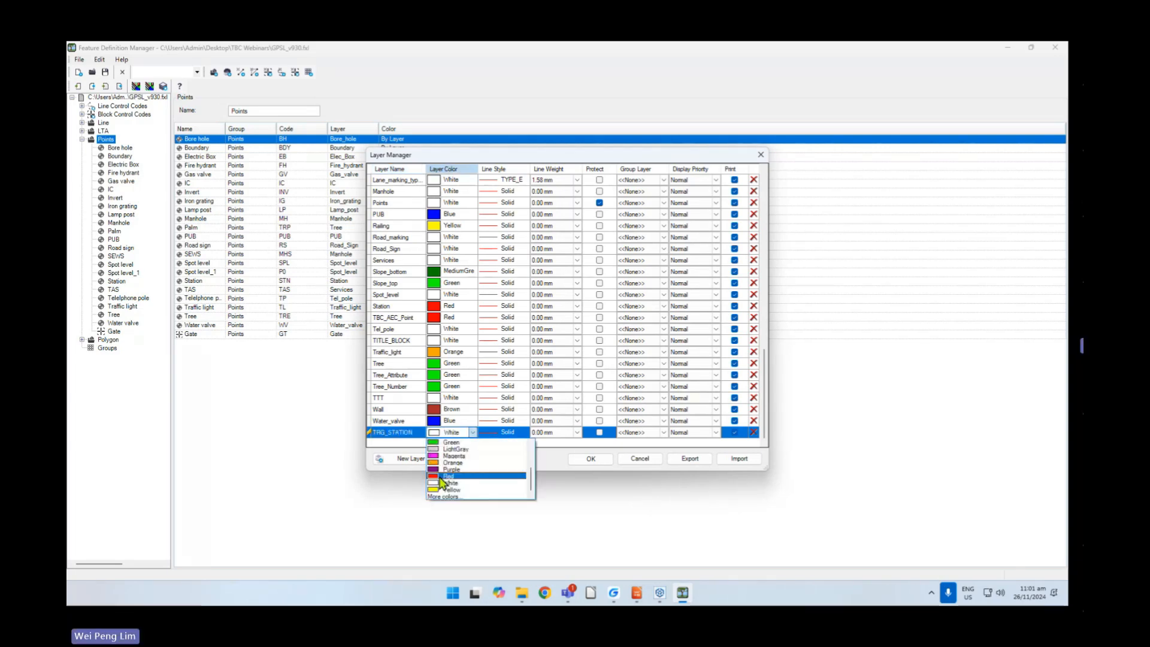
{"action": "left_click", "coordinate": [488, 490]}
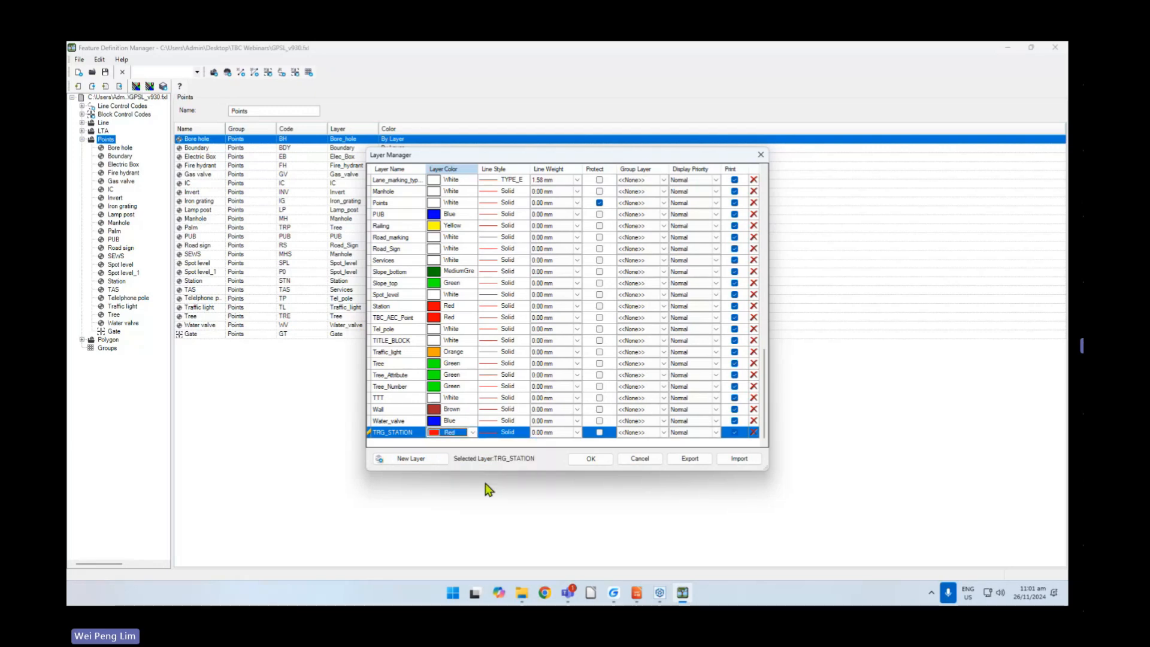
{"action": "left_click", "coordinate": [602, 462]}
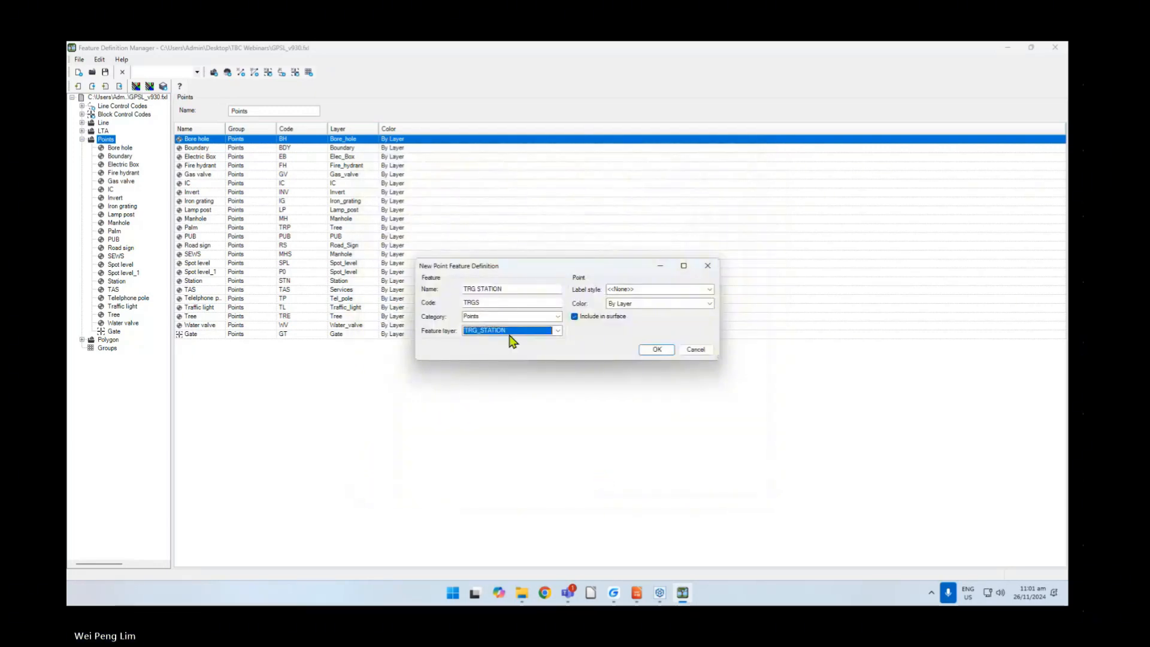
{"action": "left_click", "coordinate": [710, 290]}
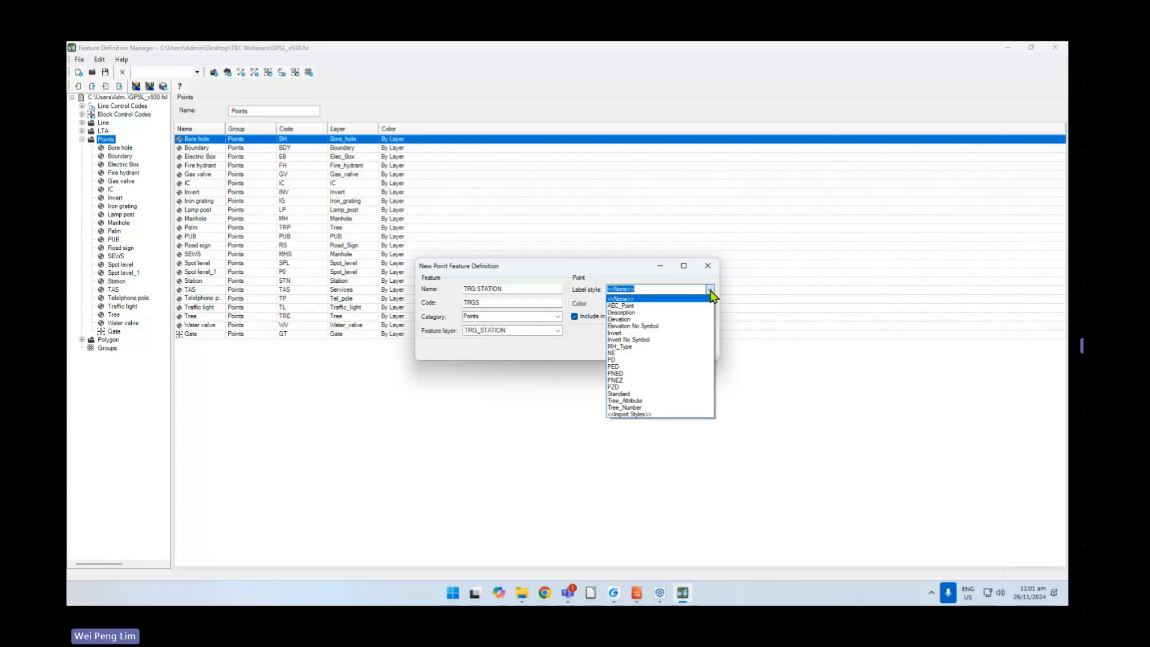
{"action": "left_click", "coordinate": [711, 291]}
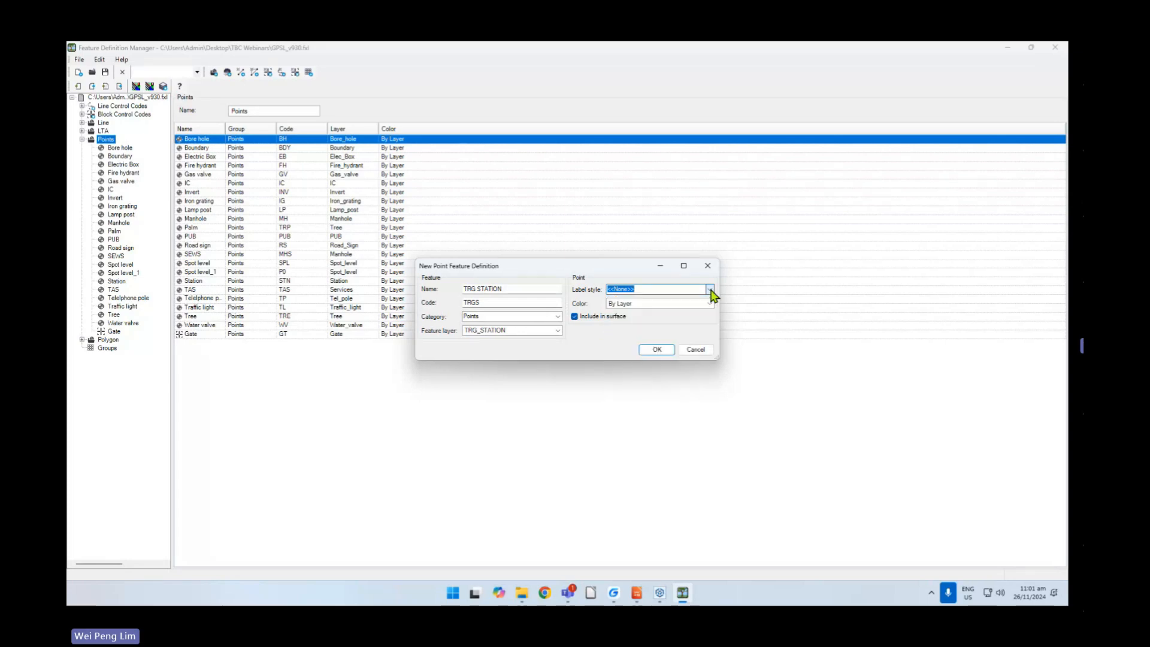
- Confirm the TRG STATION point definition and add a new symbol to it with TRG STN as both name and description
{"action": "left_click", "coordinate": [647, 351]}
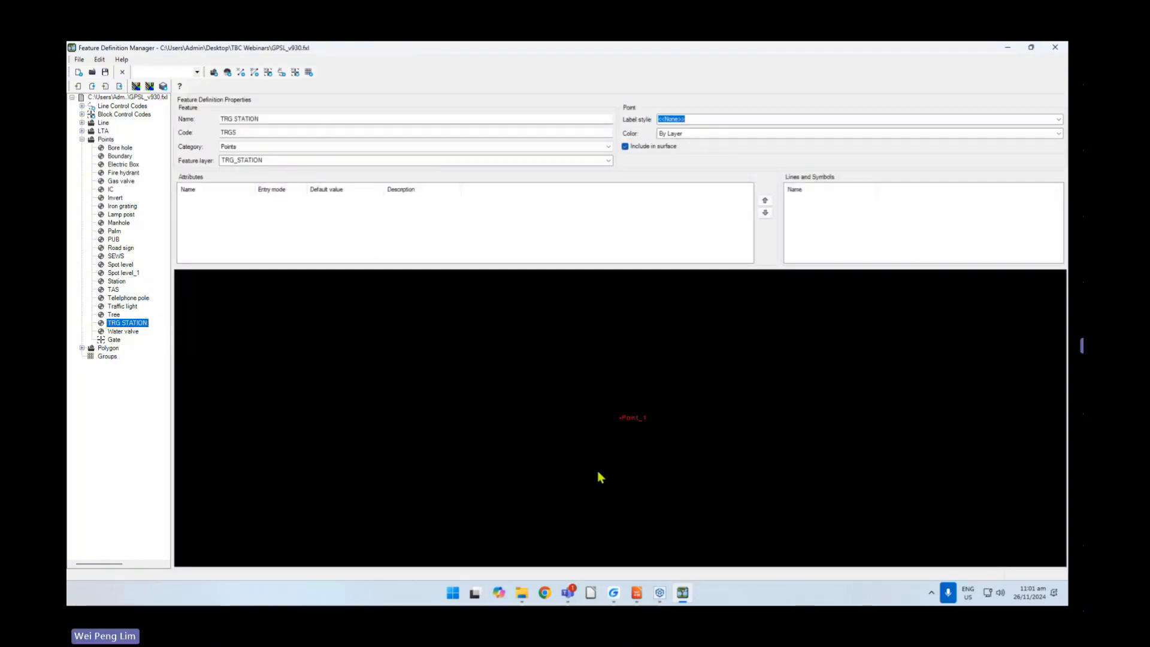
{"action": "right_click", "coordinate": [810, 217]}
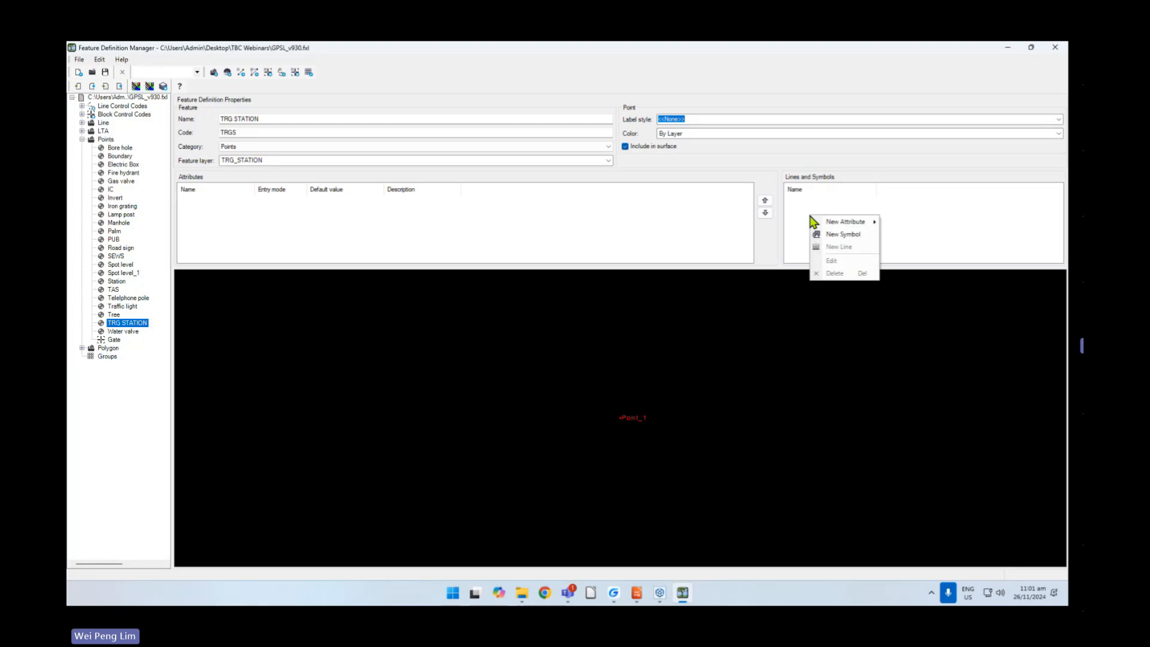
{"action": "left_click", "coordinate": [830, 235]}
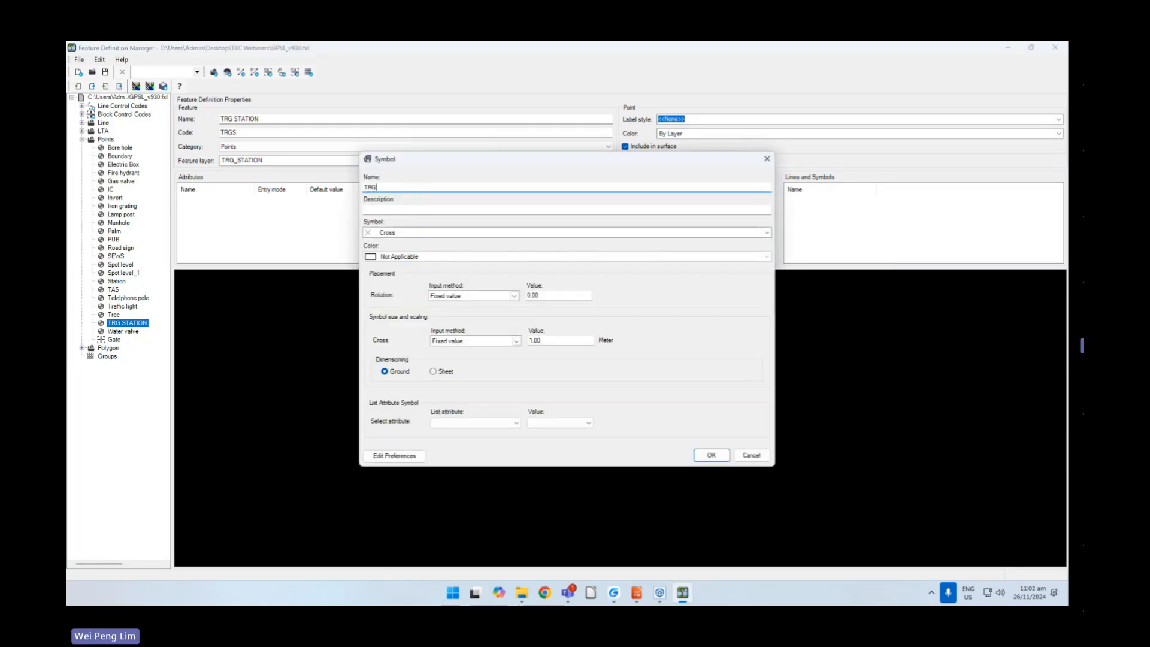
{"action": "type", "text": "TRG STN"}
{"action": "left_click_drag", "start_coordinate": [395, 189], "coordinate": [312, 190]}
{"action": "key", "text": "ctrl+c"}
{"action": "left_click", "coordinate": [369, 209]}
{"action": "key", "text": "ctrl+v"}
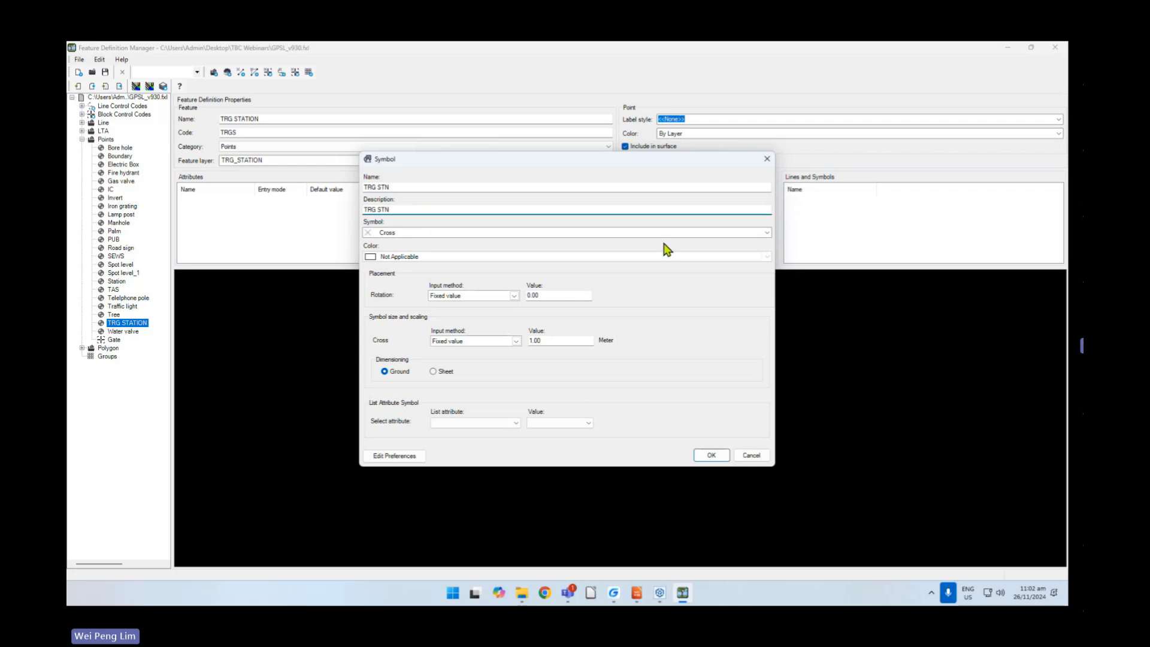
- Choose to import symbols and load the AutoCAD drawing Custom_block_example.dwg from the TBC Webinars folder as the symbol source file
{"action": "left_click", "coordinate": [767, 233]}
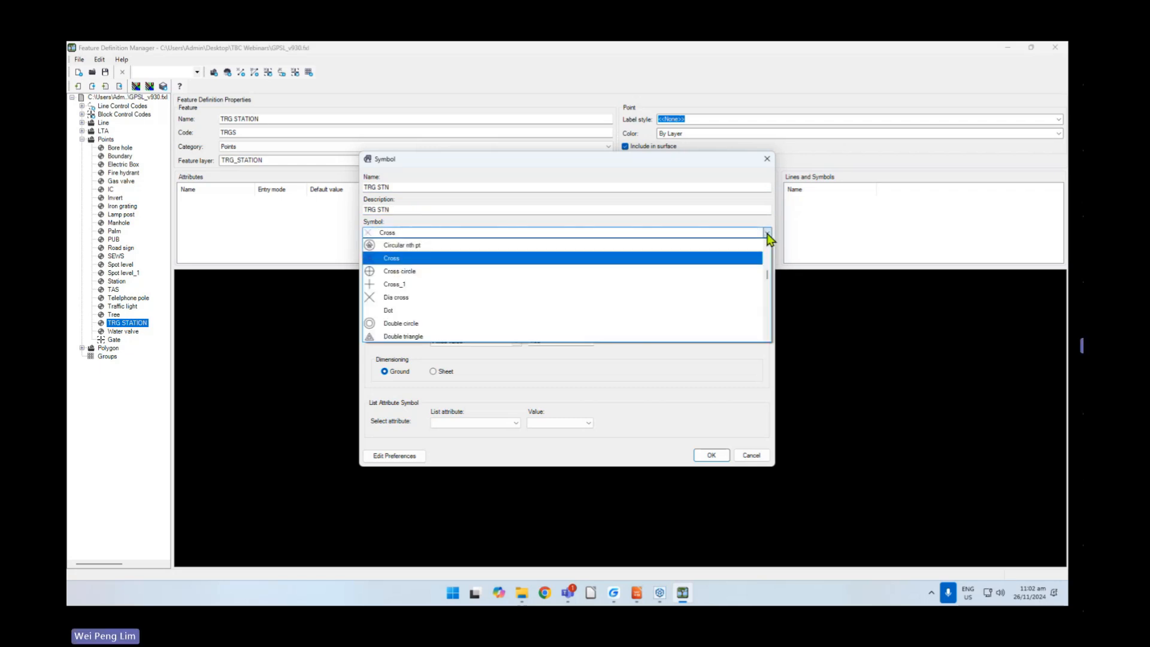
{"action": "left_click_drag", "start_coordinate": [765, 274], "coordinate": [775, 342]}
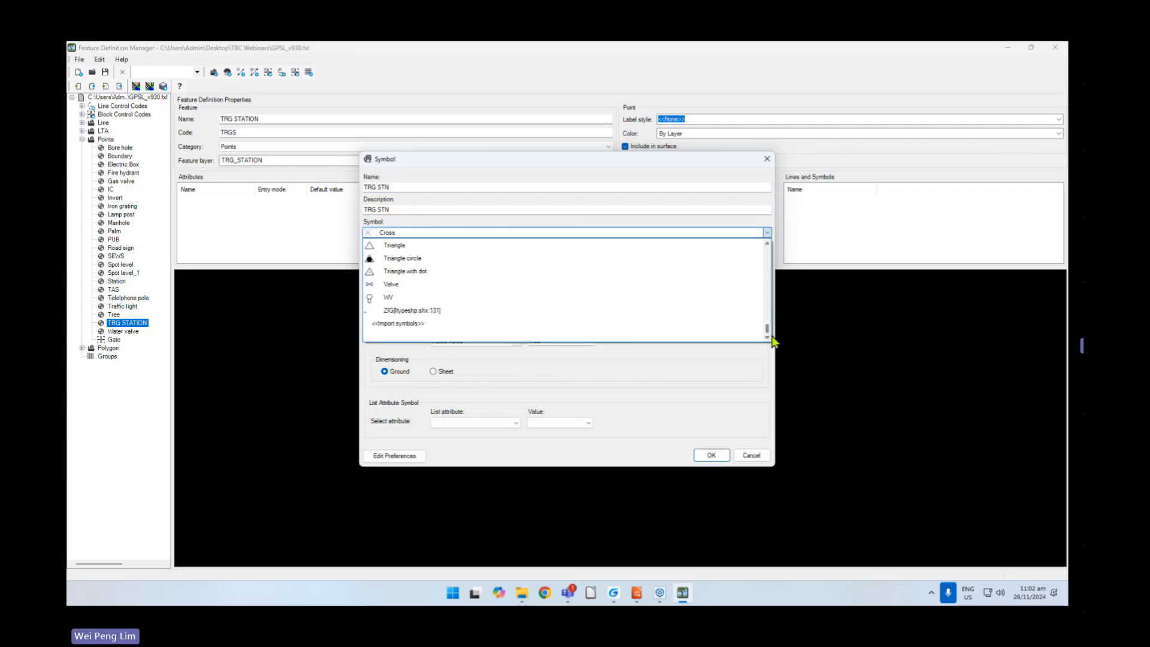
{"action": "left_click", "coordinate": [403, 324]}
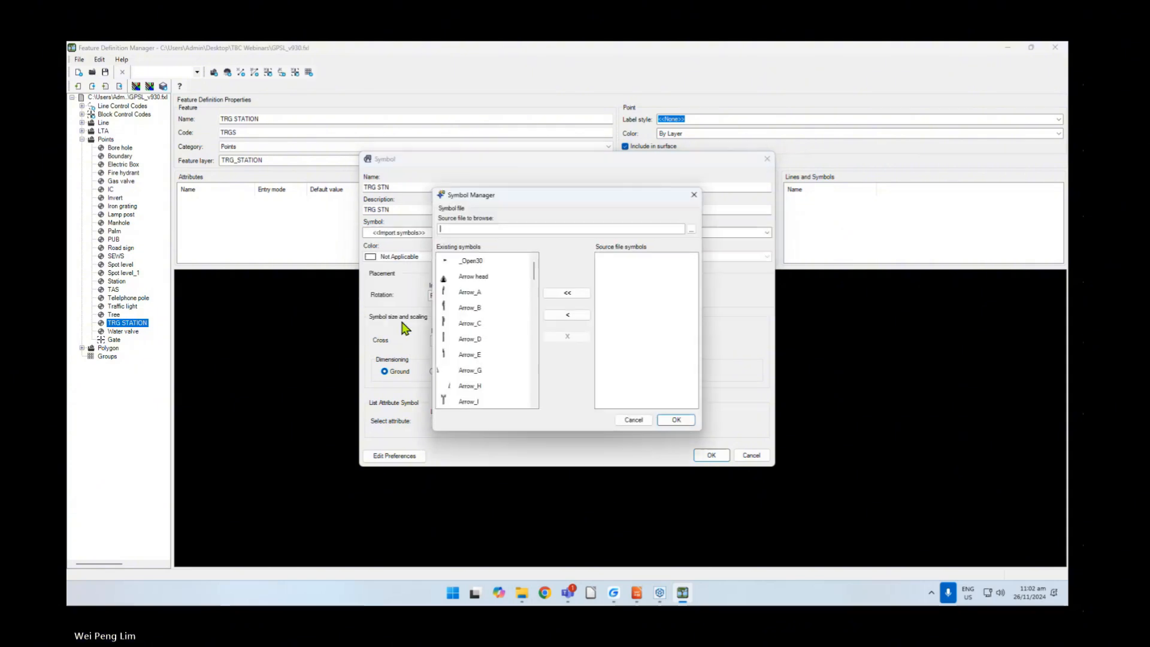
{"action": "left_click", "coordinate": [691, 229]}
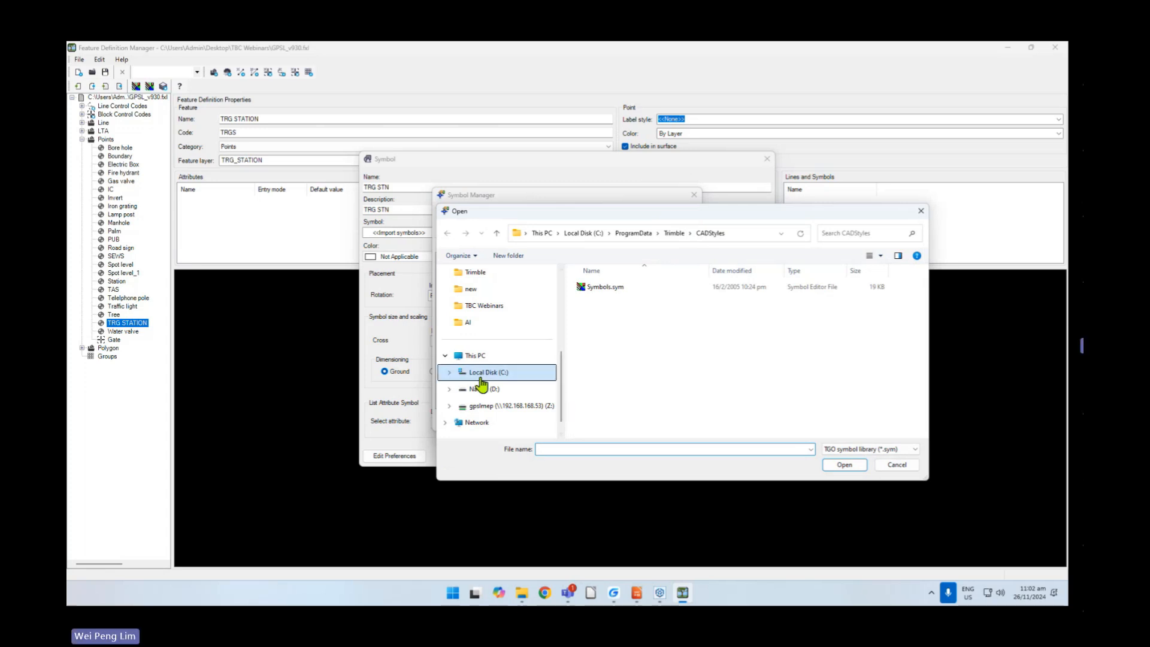
{"action": "left_click_drag", "start_coordinate": [560, 364], "coordinate": [559, 295]}
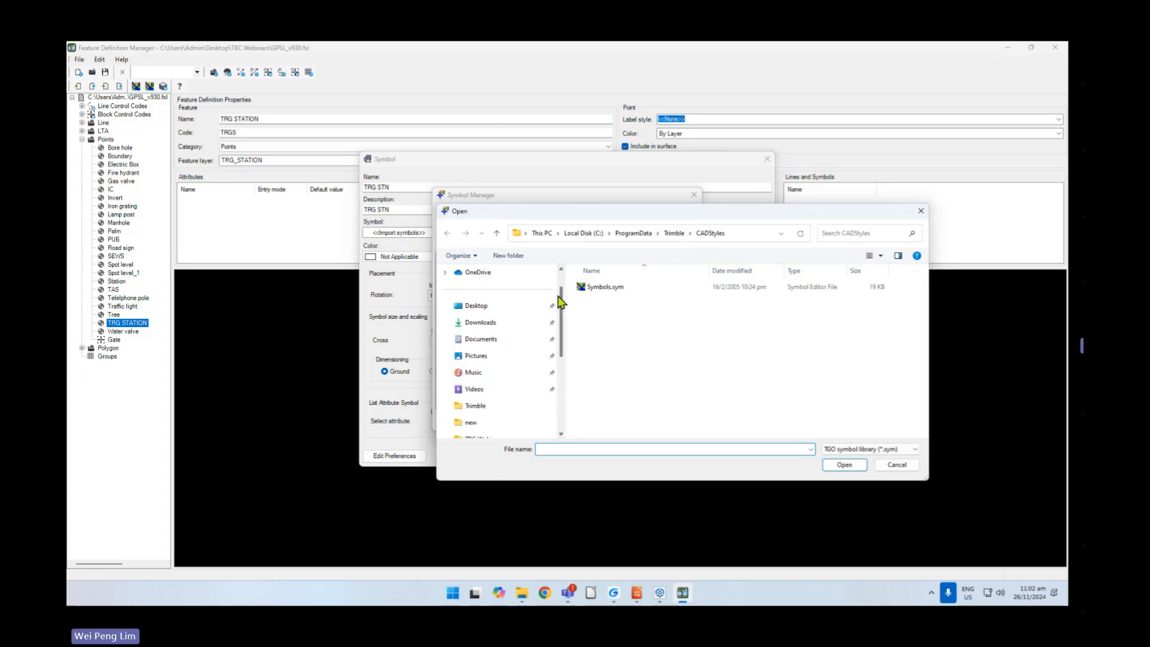
{"action": "left_click", "coordinate": [467, 309]}
{"action": "double_click", "coordinate": [609, 288]}
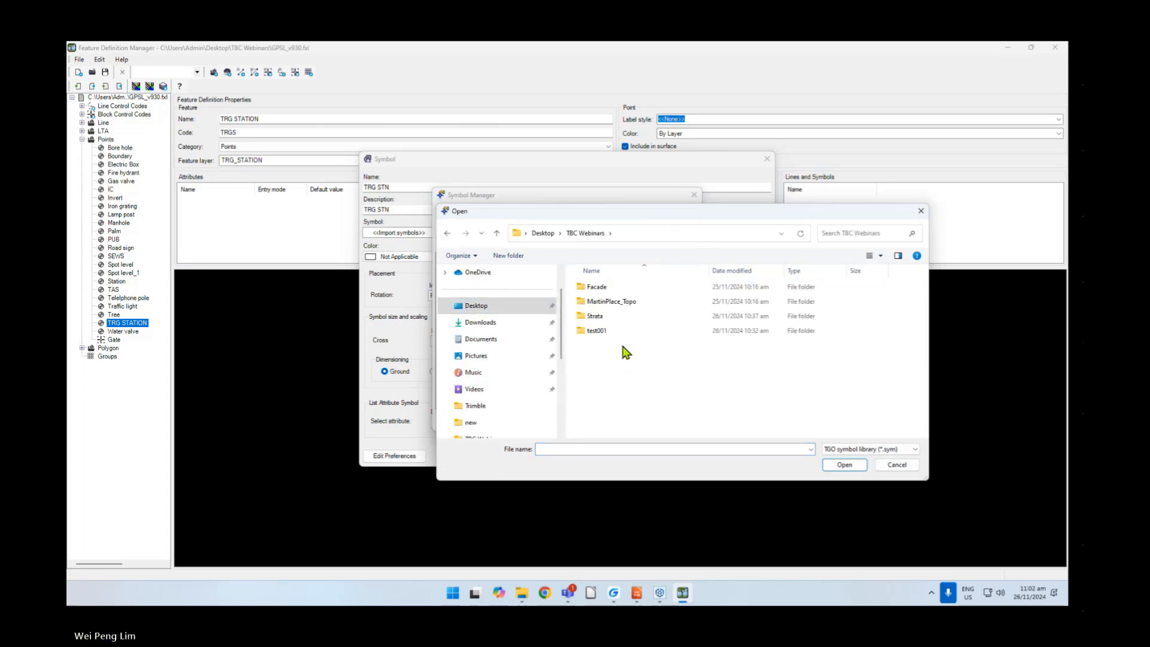
{"action": "left_click", "coordinate": [910, 449]}
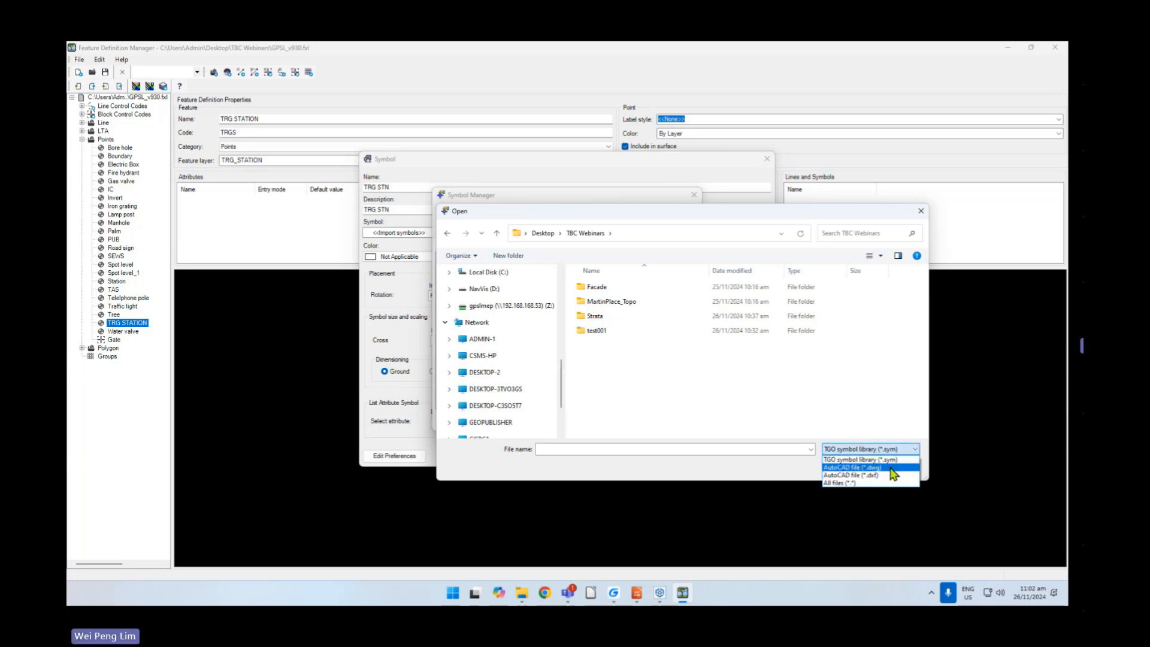
{"action": "left_click", "coordinate": [892, 468]}
{"action": "left_click", "coordinate": [641, 346]}
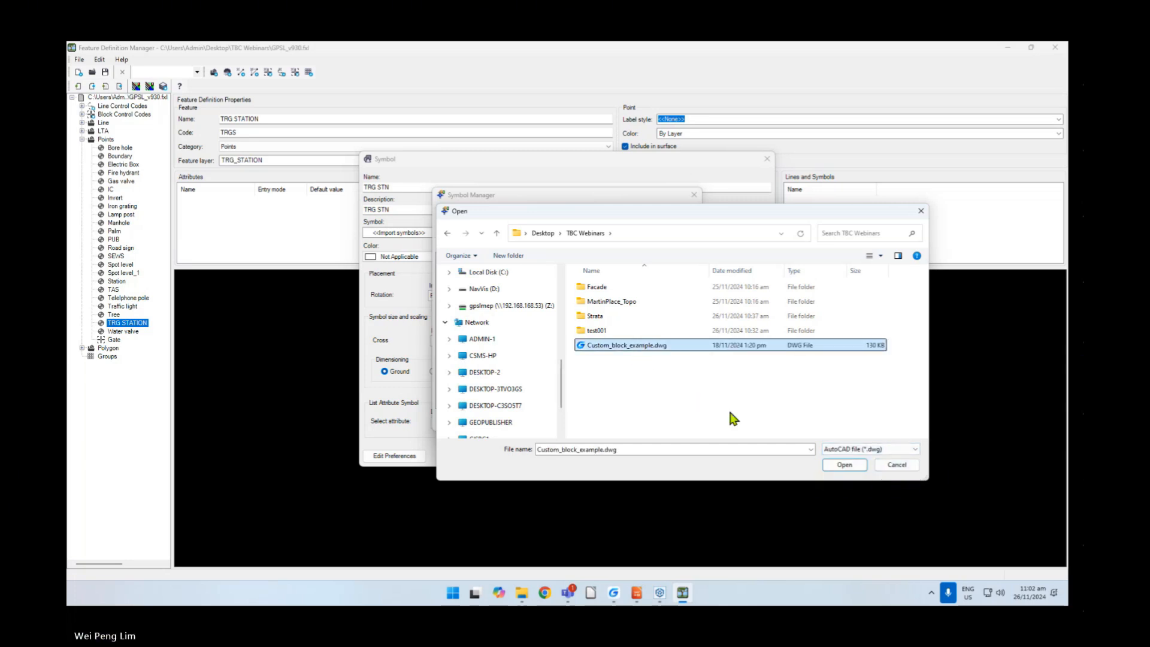
{"action": "left_click", "coordinate": [856, 468]}
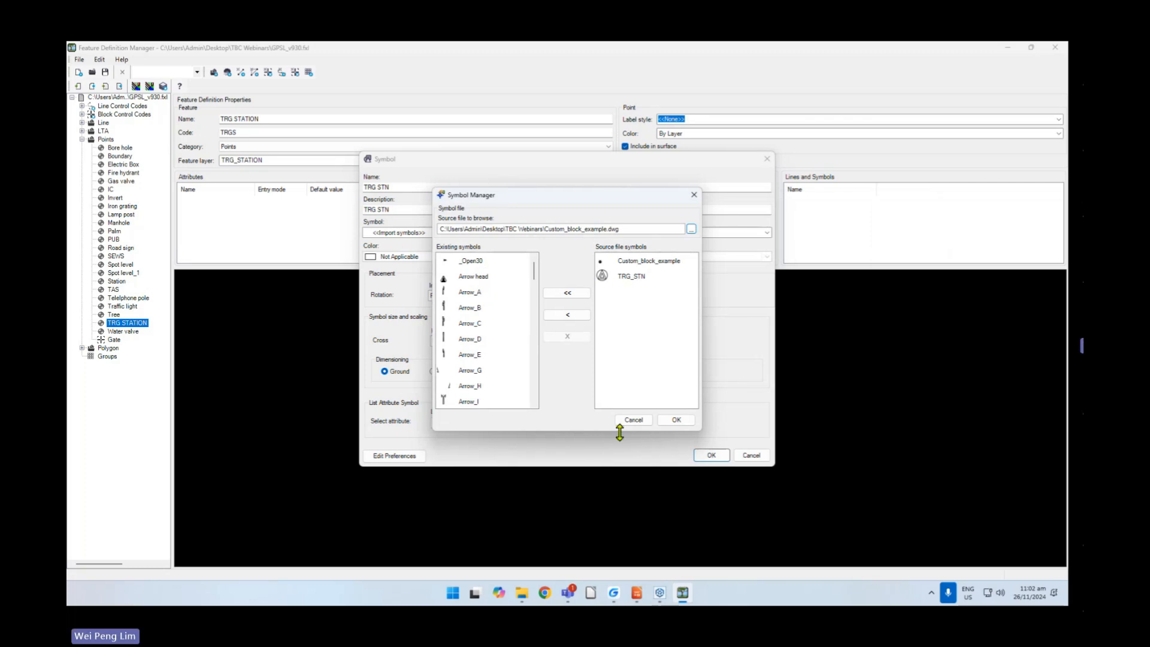
- Copy the TRG_STN block from the source file into the existing symbols and select it as the definition's symbol
{"action": "left_click", "coordinate": [634, 279]}
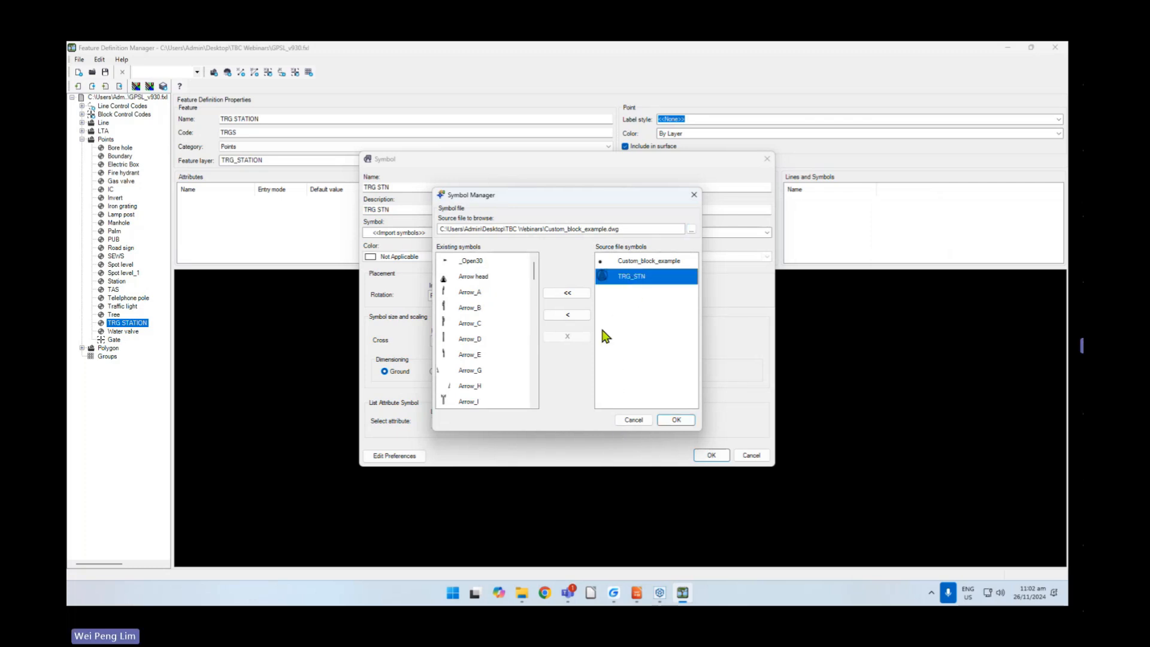
{"action": "left_click", "coordinate": [566, 315]}
{"action": "left_click_drag", "start_coordinate": [534, 268], "coordinate": [534, 385]}
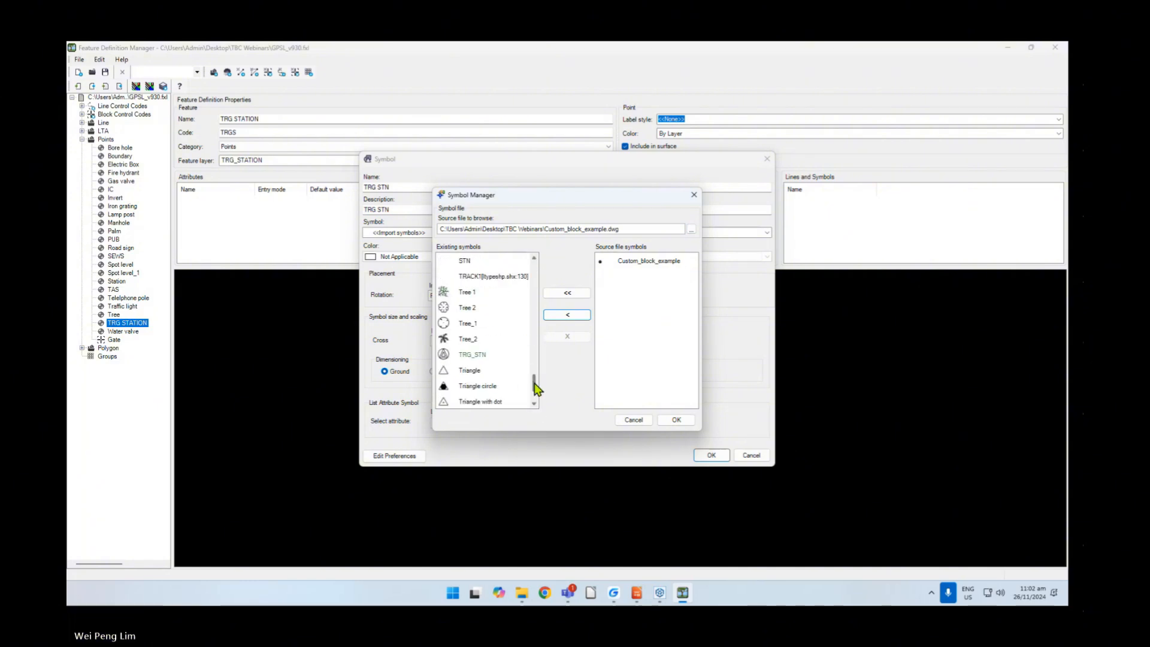
{"action": "left_click", "coordinate": [473, 356]}
{"action": "left_click", "coordinate": [675, 419]}
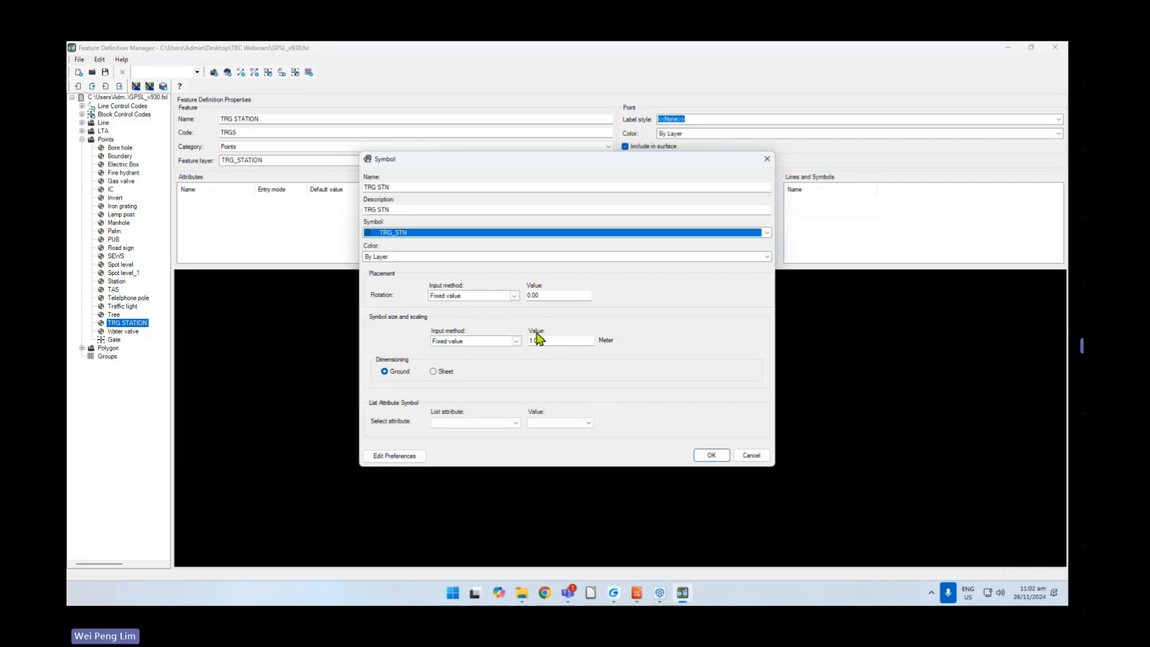
- Set the TRG STN symbol to sheet dimensioning with a fixed size of 3 mm and confirm the symbol
{"action": "left_click", "coordinate": [437, 372]}
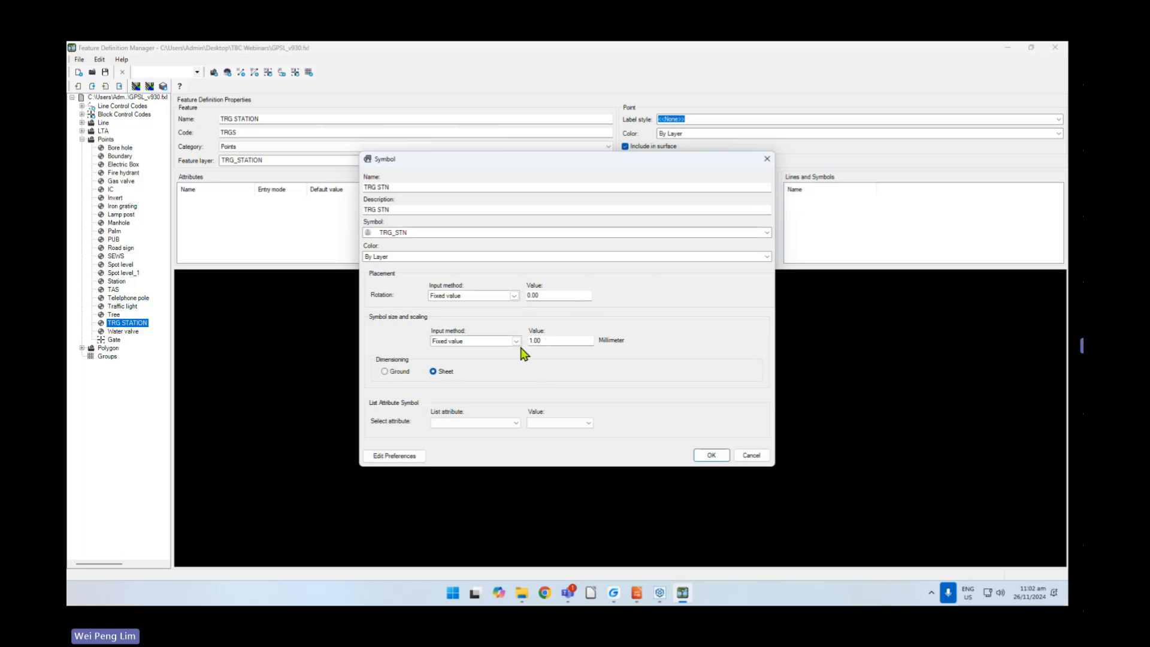
{"action": "double_click", "coordinate": [556, 344]}
{"action": "type", "text": "3"}
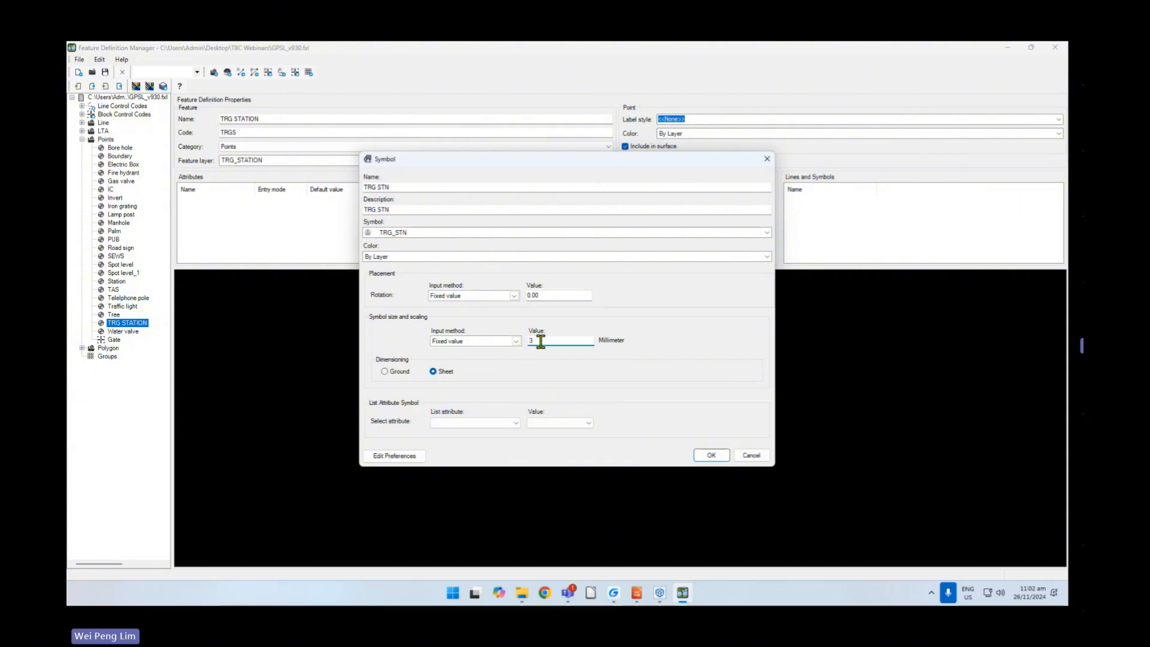
{"action": "left_click", "coordinate": [722, 459]}
{"action": "scroll", "coordinate": [617, 405], "scroll_direction": "down", "scroll_amount": 2}
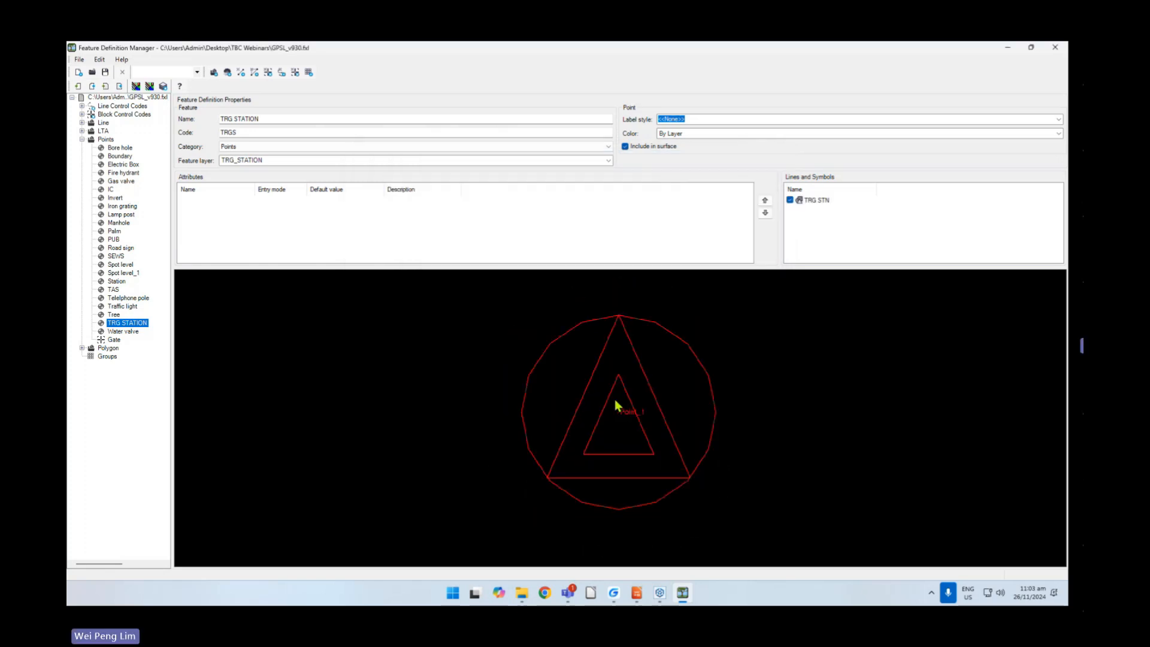
- Save the GPSL_v930 feature library with the TRG STATION definition and close Feature Definition Manager
{"action": "right_click", "coordinate": [285, 227]}
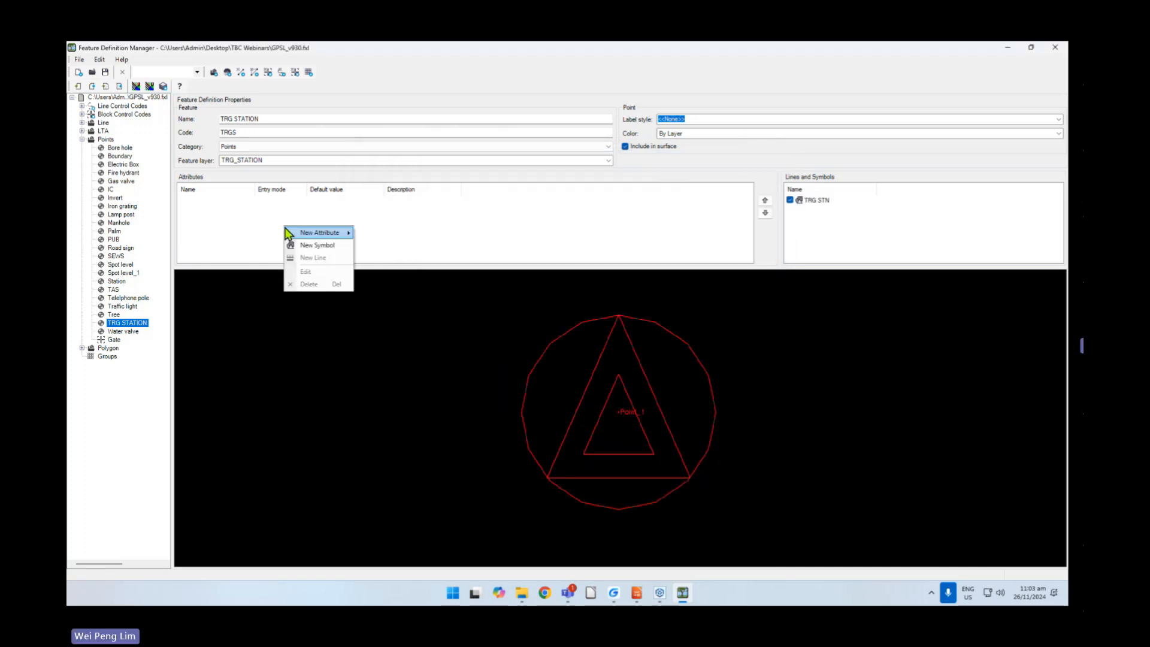
{"action": "left_click", "coordinate": [458, 245]}
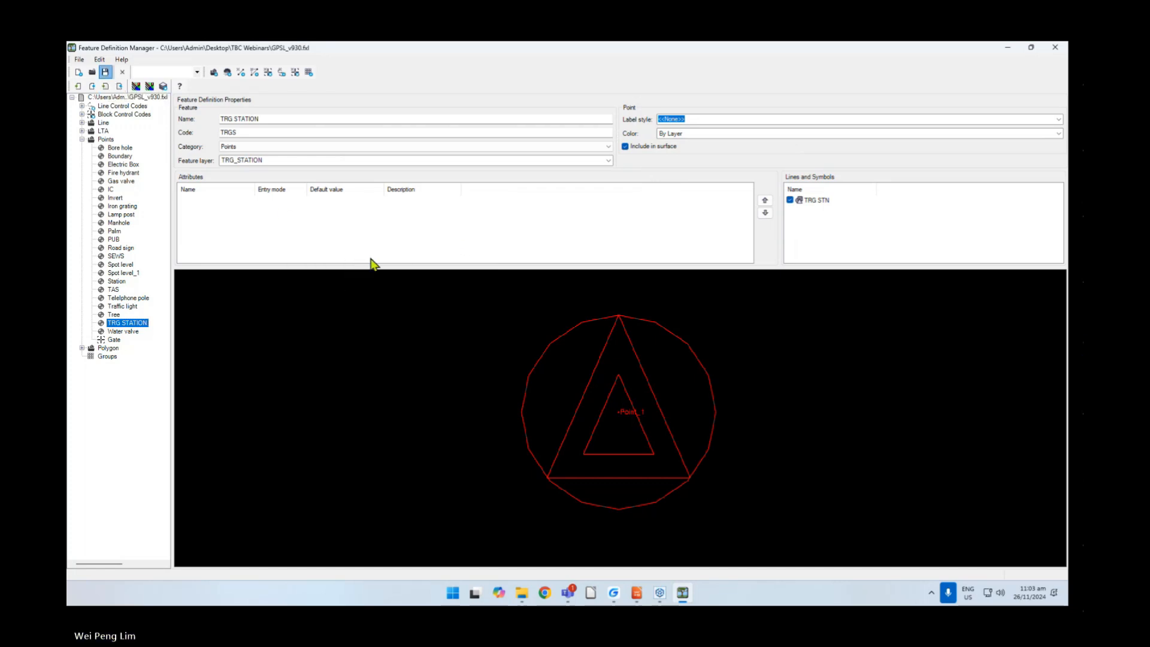
{"action": "left_click", "coordinate": [1055, 47]}
- Collapse the project's point list and expand the Points category of the GPSL_v930 feature library to check its codes
{"action": "scroll", "coordinate": [372, 238], "scroll_direction": "down", "scroll_amount": 2}
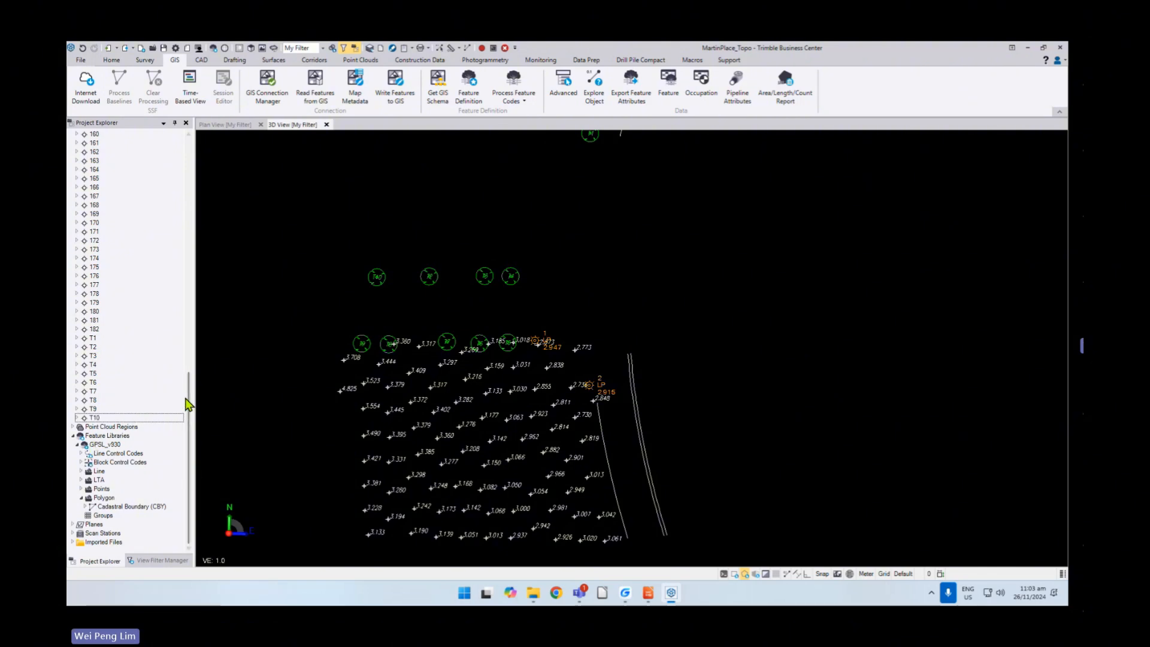
{"action": "left_click_drag", "start_coordinate": [188, 397], "coordinate": [185, 150]}
{"action": "left_click", "coordinate": [72, 143]}
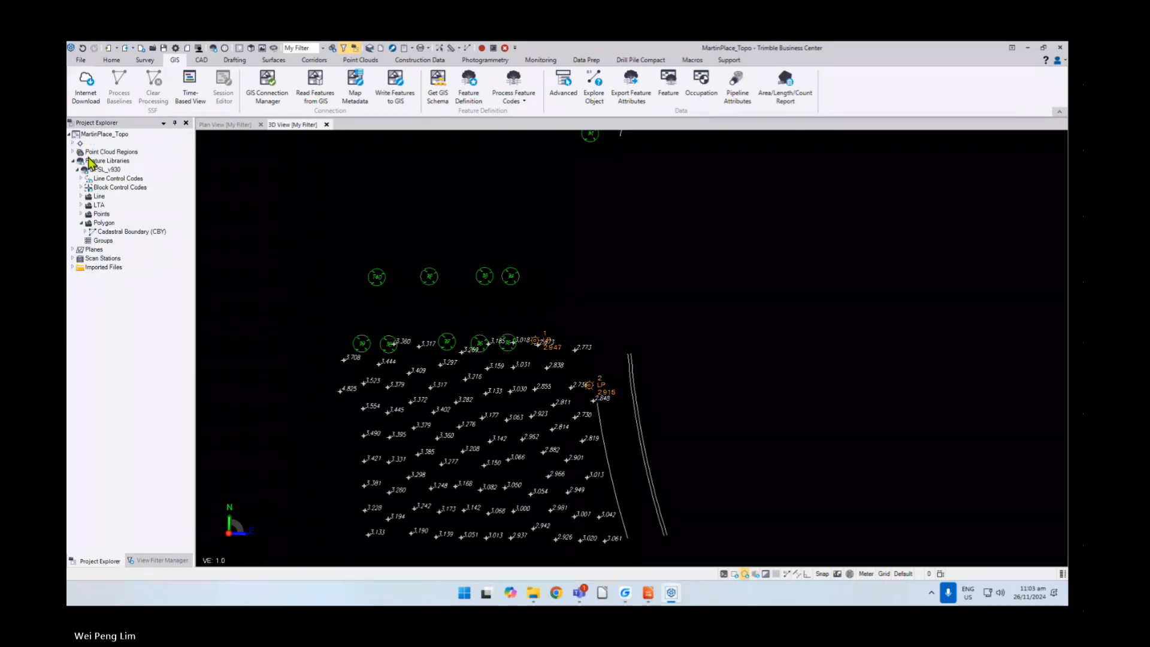
{"action": "left_click", "coordinate": [81, 214]}
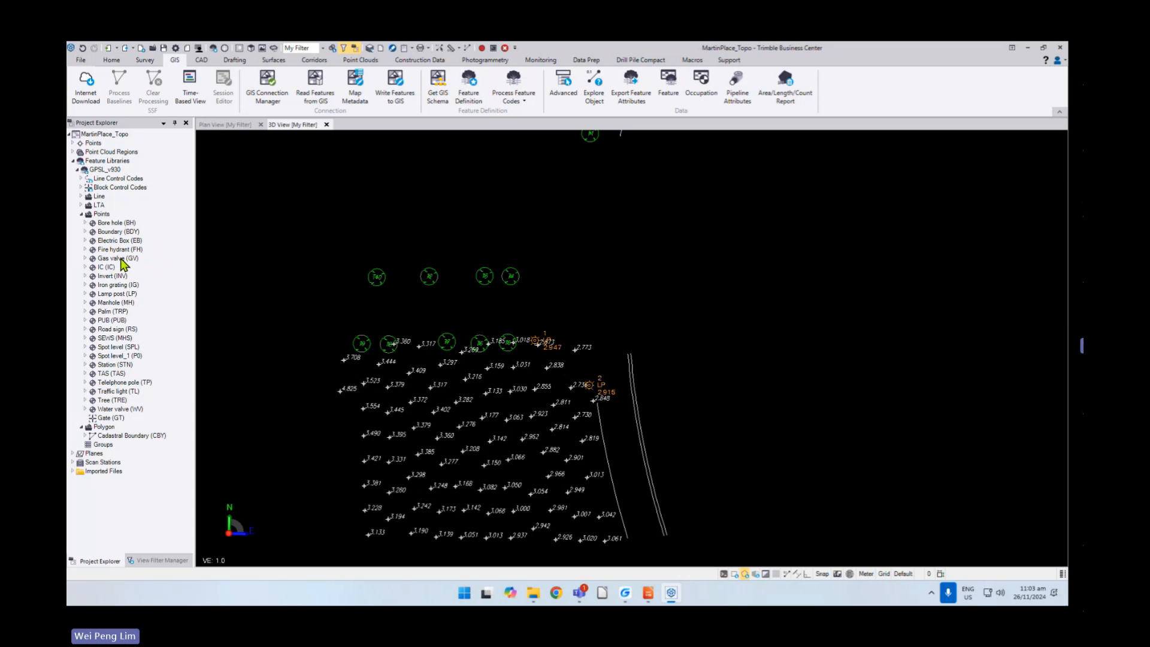
- Open the Feature Code Processing section in the settings of the MartinPlace_Topo project
{"action": "right_click", "coordinate": [123, 139]}
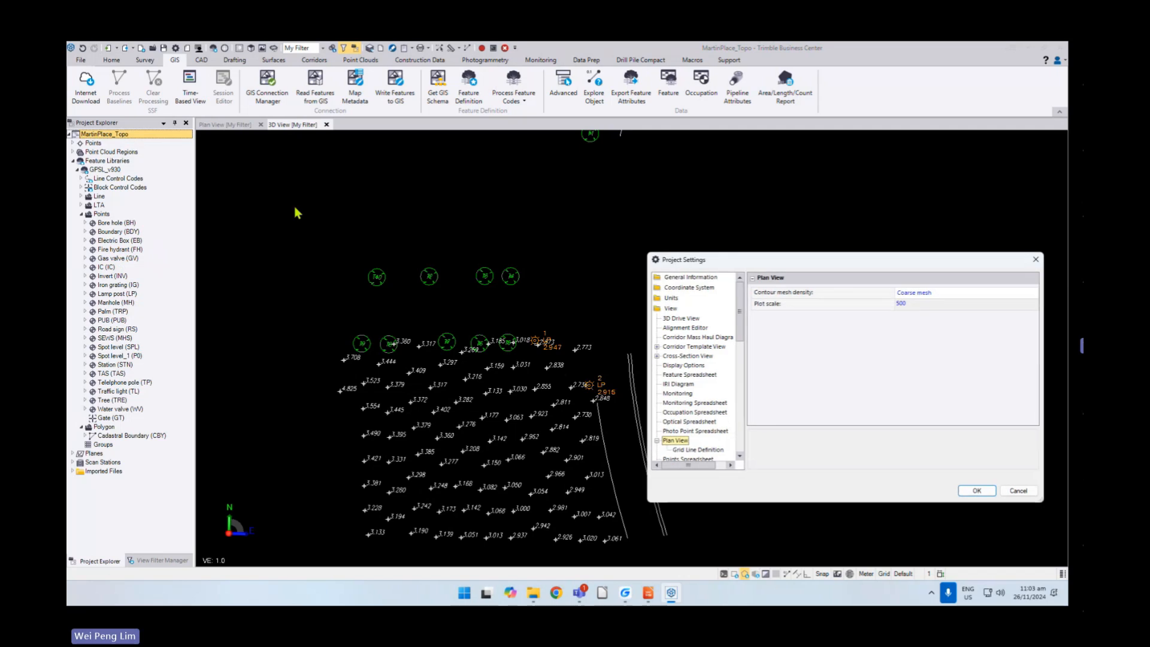
{"action": "left_click_drag", "start_coordinate": [743, 264], "coordinate": [484, 150]}
{"action": "left_click_drag", "start_coordinate": [484, 222], "coordinate": [485, 329]}
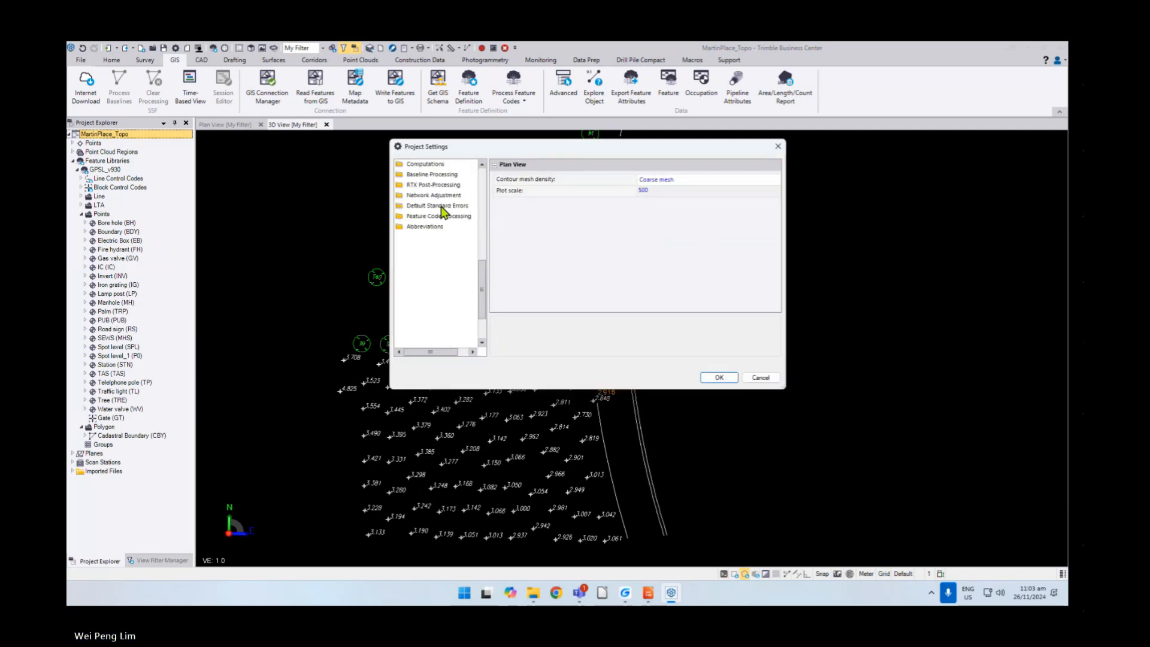
{"action": "left_click", "coordinate": [442, 216]}
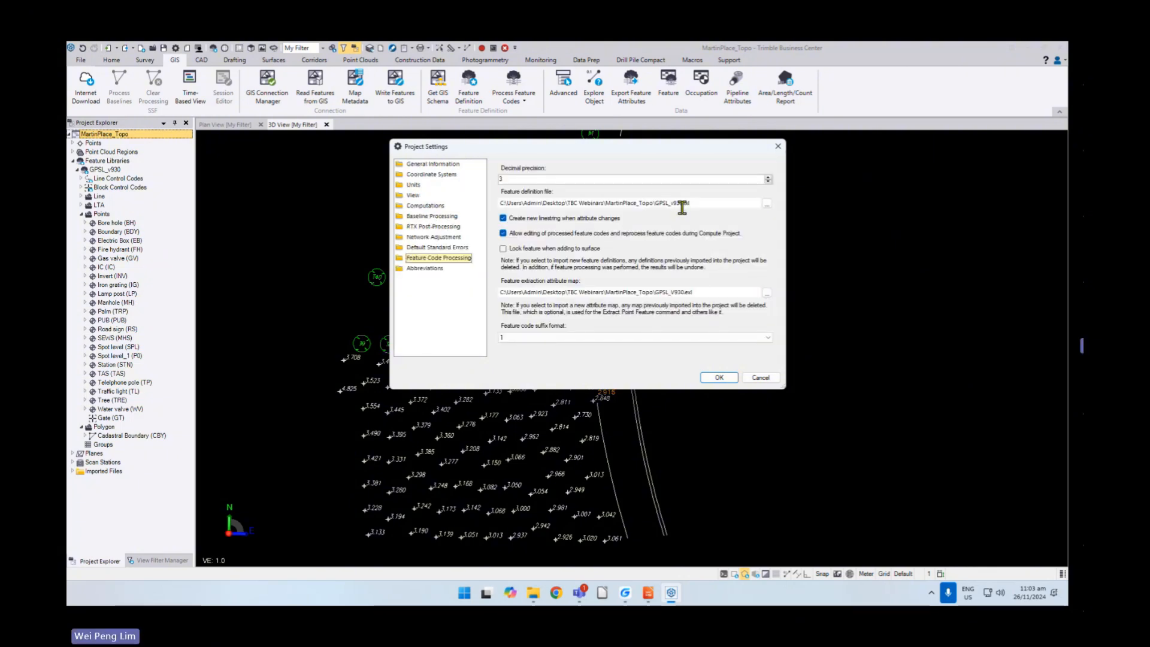
- Set the feature definition file to GPSL_v930.fxl from the Desktop's TBC Webinars folder, apply it and accept replacing the existing definitions
{"action": "left_click", "coordinate": [766, 204]}
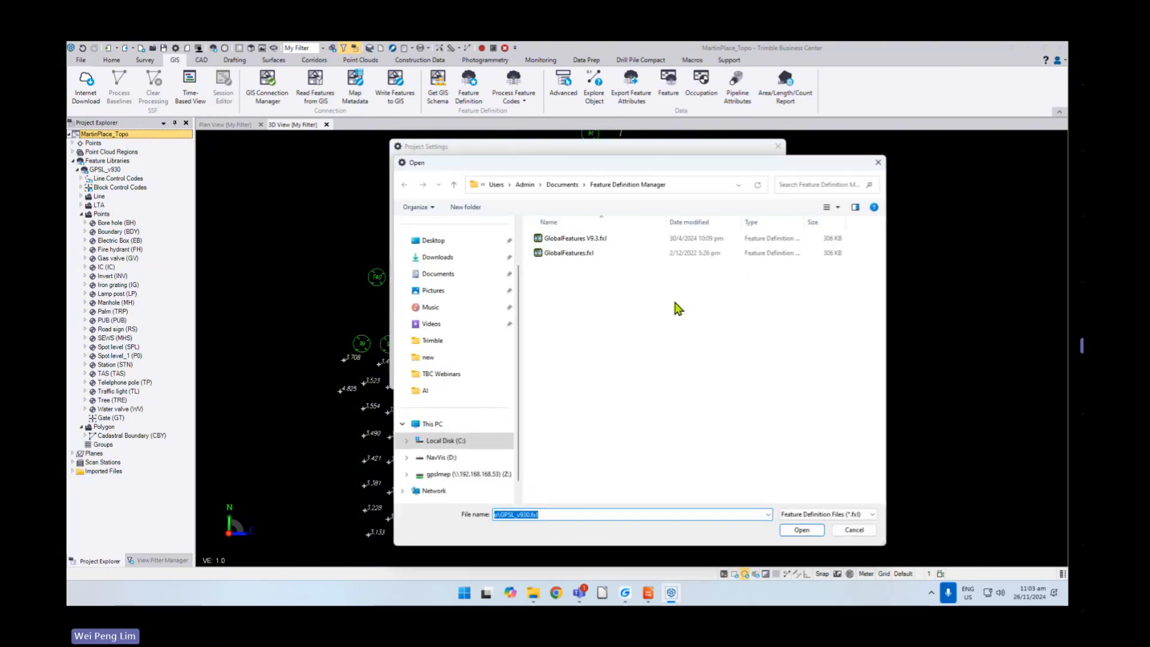
{"action": "left_click", "coordinate": [433, 240]}
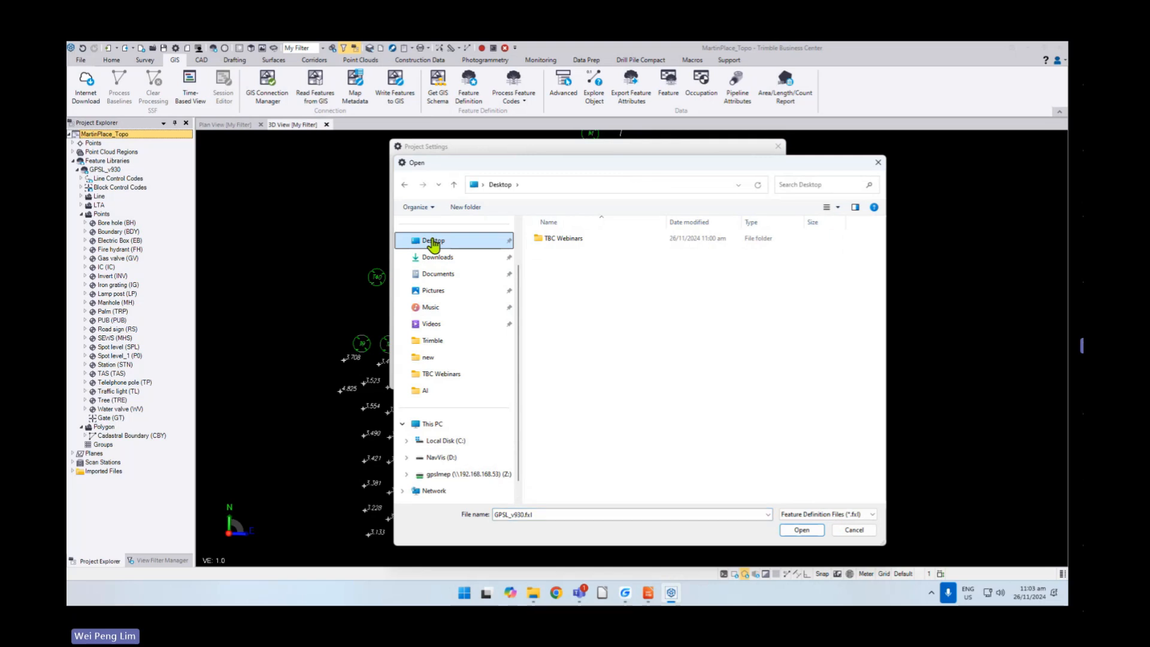
{"action": "double_click", "coordinate": [557, 238]}
{"action": "left_click", "coordinate": [576, 297]}
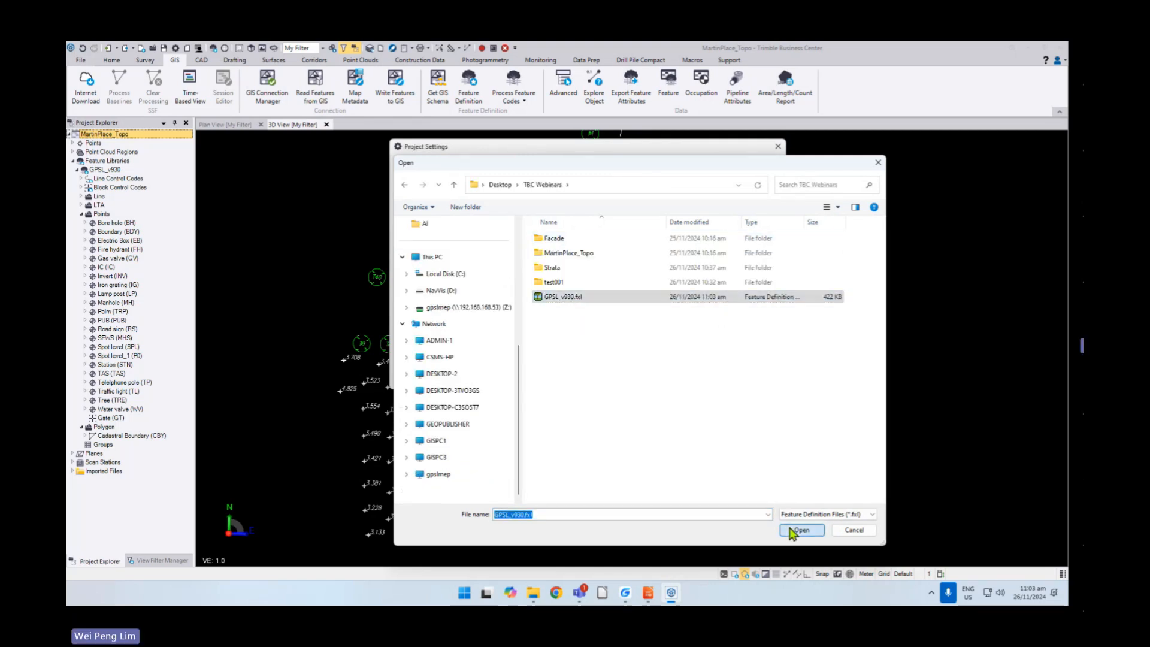
{"action": "left_click", "coordinate": [796, 530]}
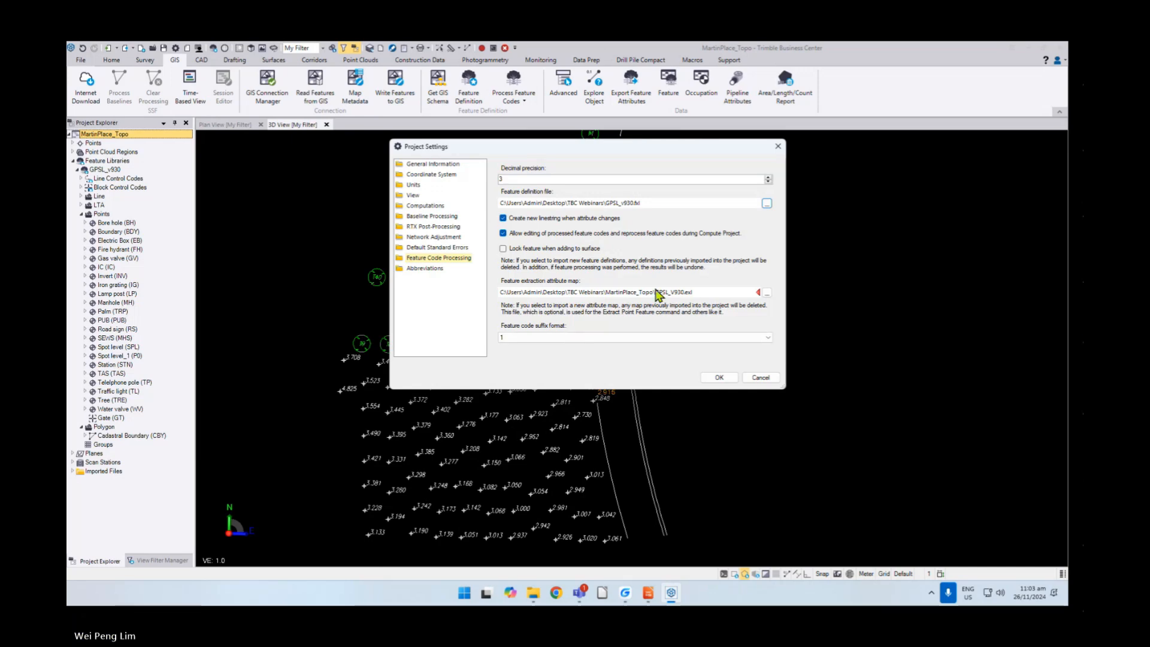
{"action": "left_click", "coordinate": [719, 377]}
{"action": "left_click", "coordinate": [687, 332]}
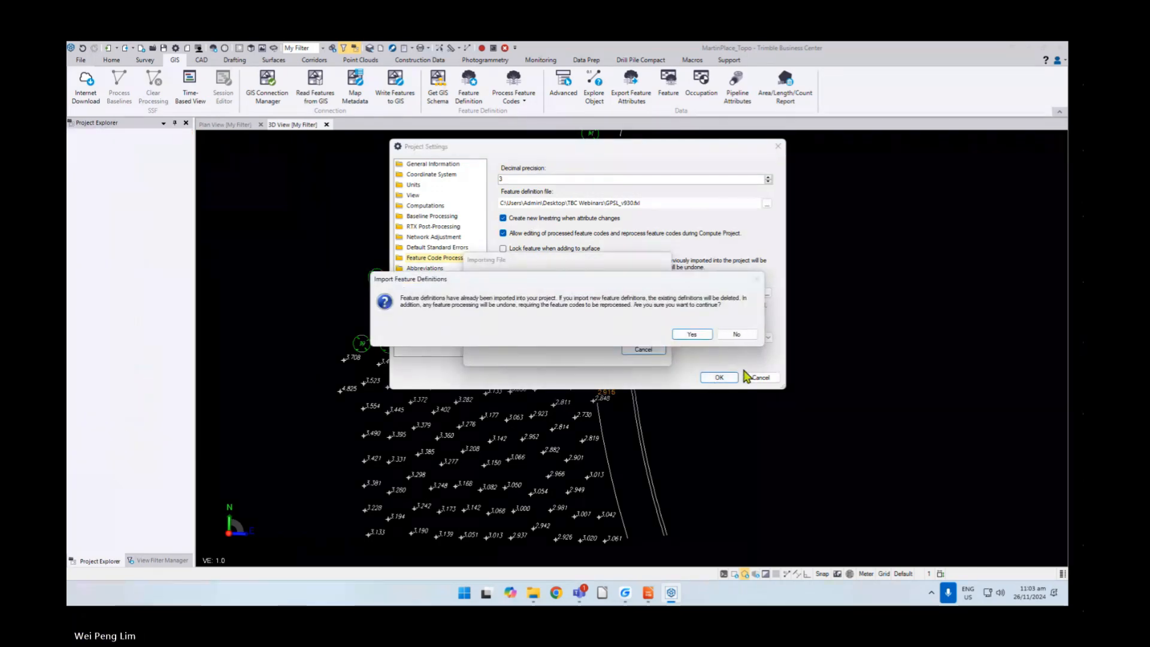
{"action": "left_click", "coordinate": [692, 334]}
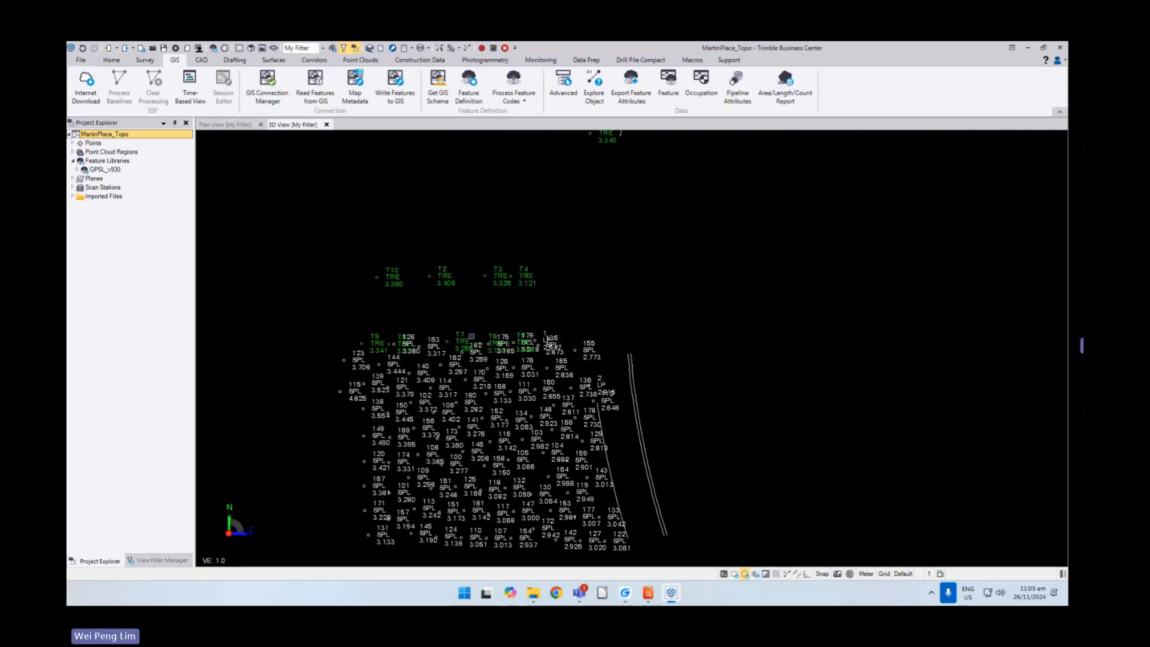
- Start creating a new point on the Points layer and enter TAS as its feature code
{"action": "left_click", "coordinate": [201, 60]}
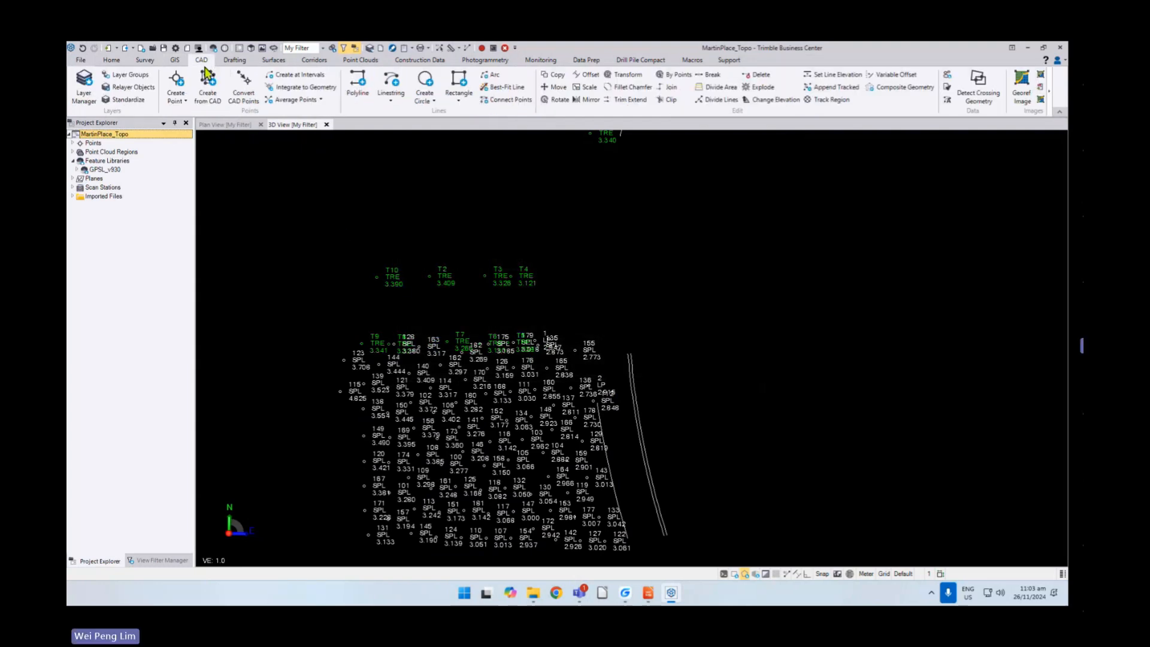
{"action": "left_click", "coordinate": [176, 82]}
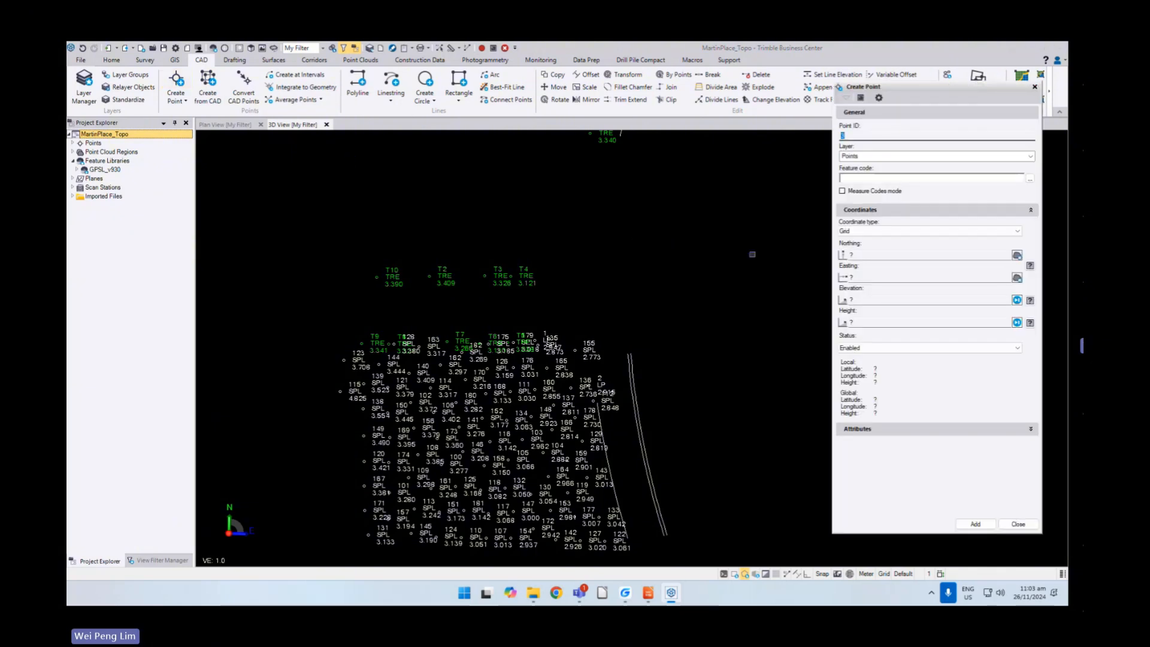
{"action": "left_click", "coordinate": [858, 176]}
{"action": "type", "text": "500"}
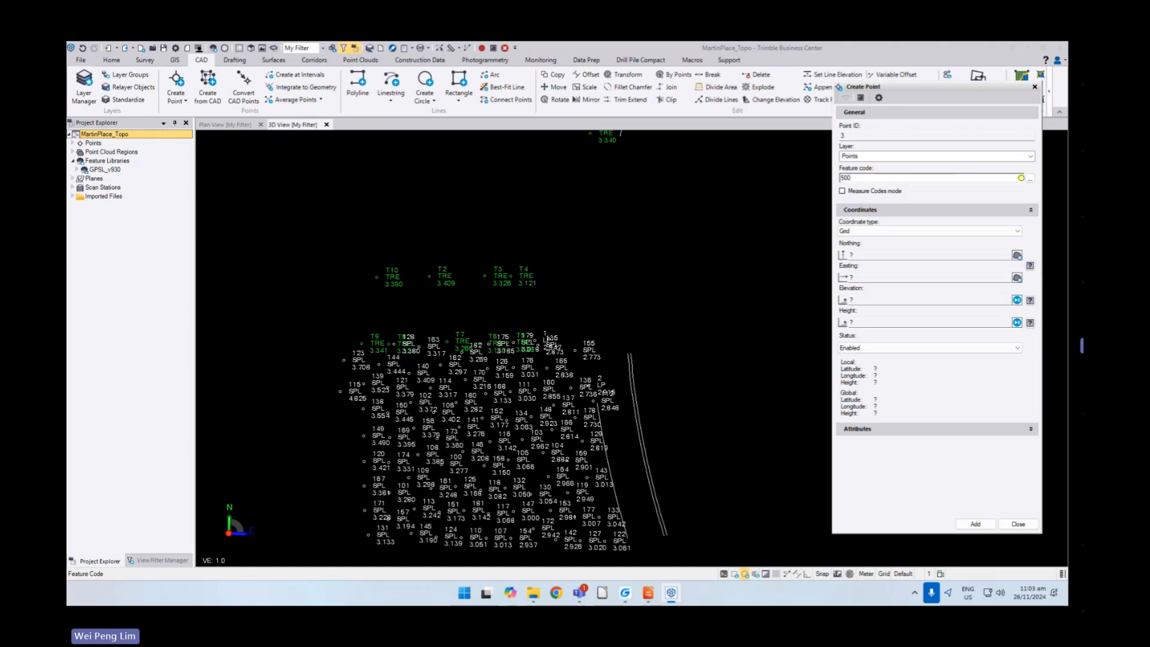
{"action": "mouse_move", "coordinate": [1021, 178]}
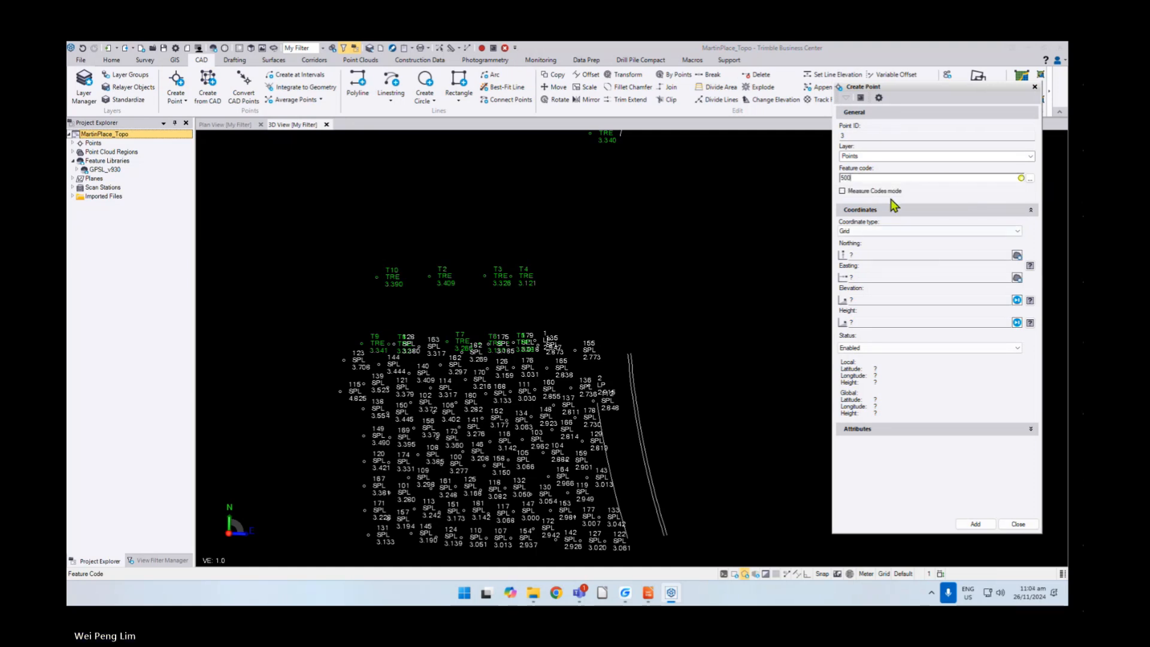
{"action": "double_click", "coordinate": [866, 177]}
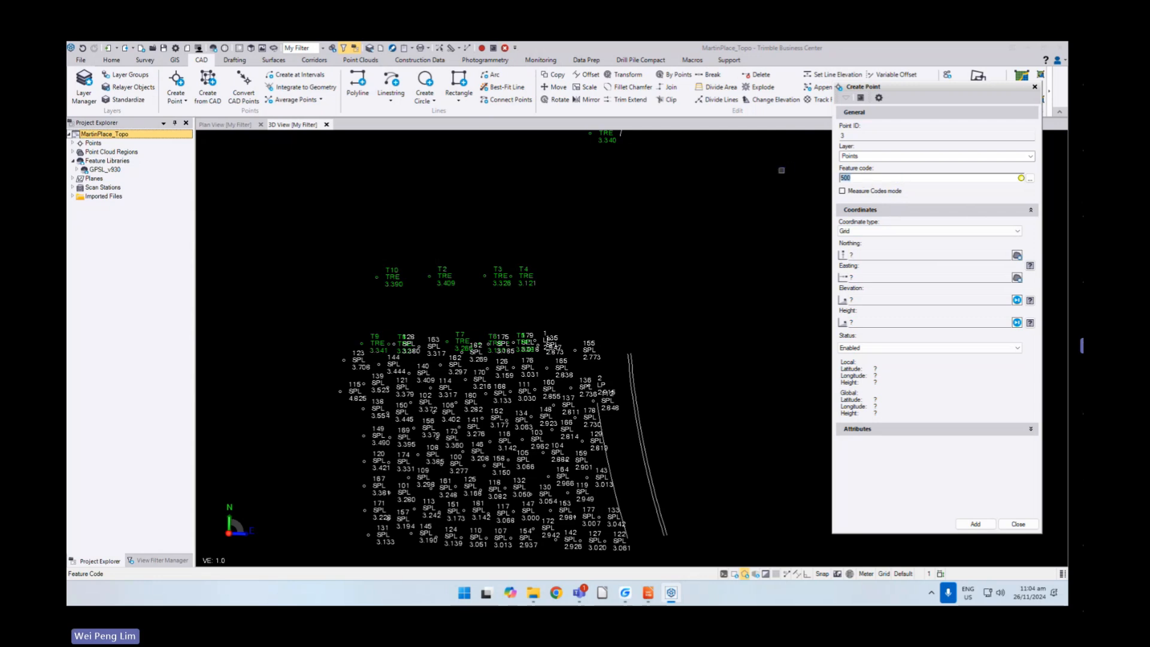
{"action": "type", "text": "TAS"}
- Replace the new point's feature code with TRGS, chosen from the GPSL_v930 code list in the Feature Code Editor
{"action": "left_click", "coordinate": [1030, 178]}
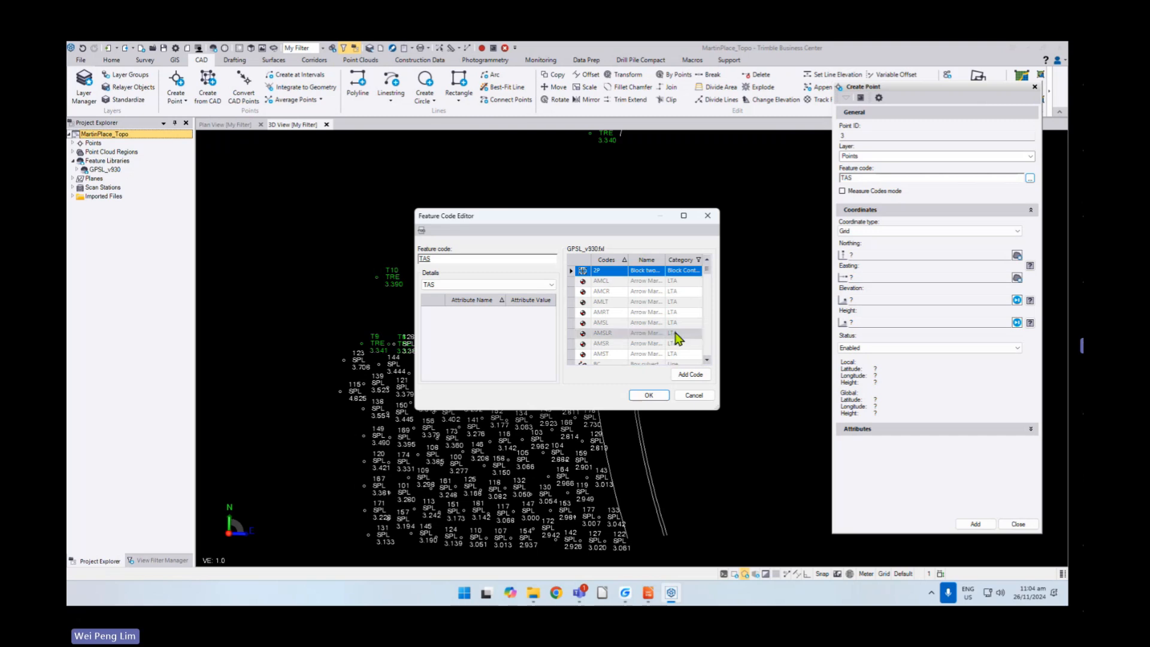
{"action": "left_click_drag", "start_coordinate": [707, 269], "coordinate": [704, 355]}
{"action": "double_click", "coordinate": [607, 336]}
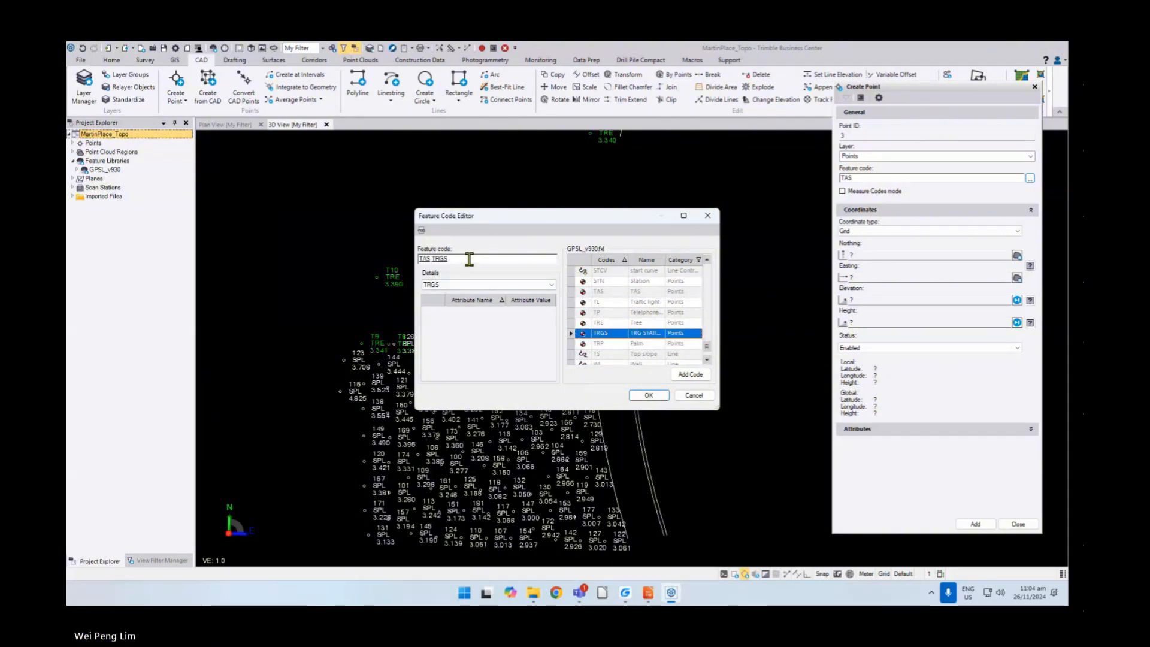
{"action": "key", "text": "ctrl+a"}
{"action": "key", "text": "BackSpace"}
{"action": "double_click", "coordinate": [603, 336]}
{"action": "left_click", "coordinate": [648, 396]}
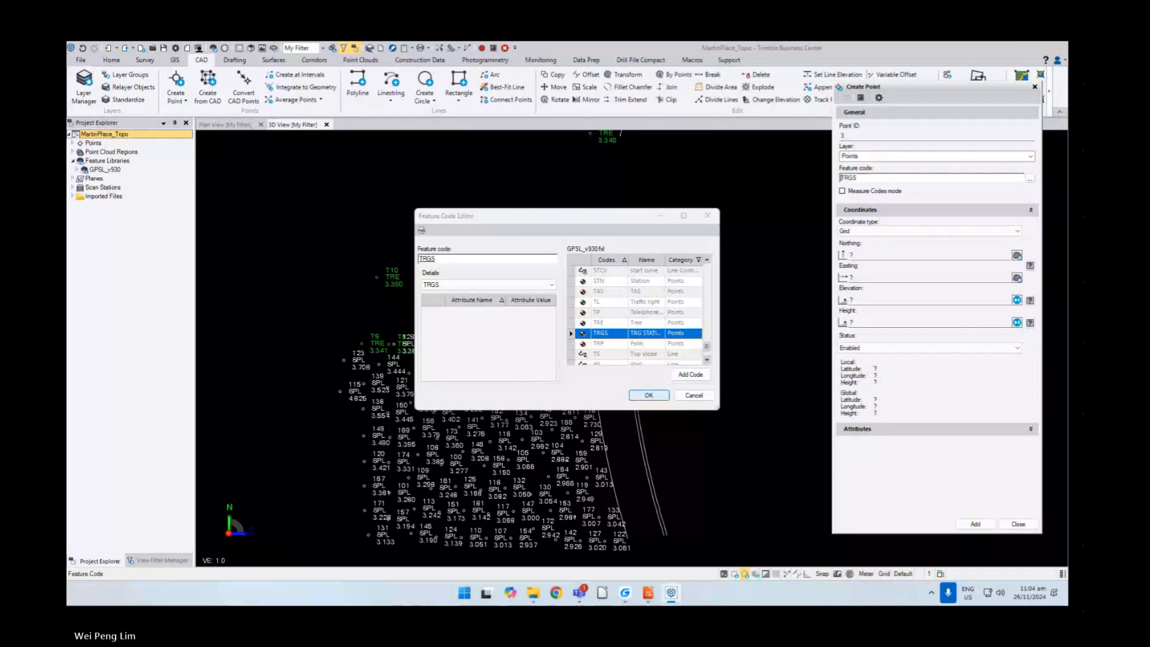
- Place the TRGS point between the two rows of squares in Plan View at elevation 100, add it and finish point creation
{"action": "left_click", "coordinate": [882, 257]}
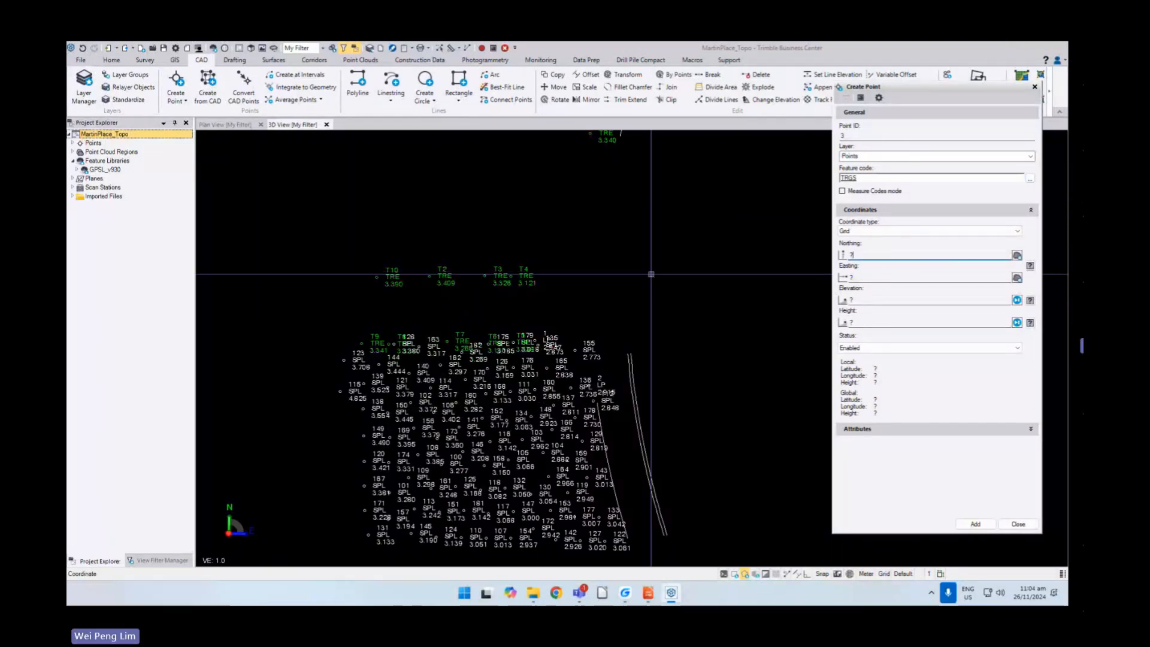
{"action": "left_click", "coordinate": [240, 124]}
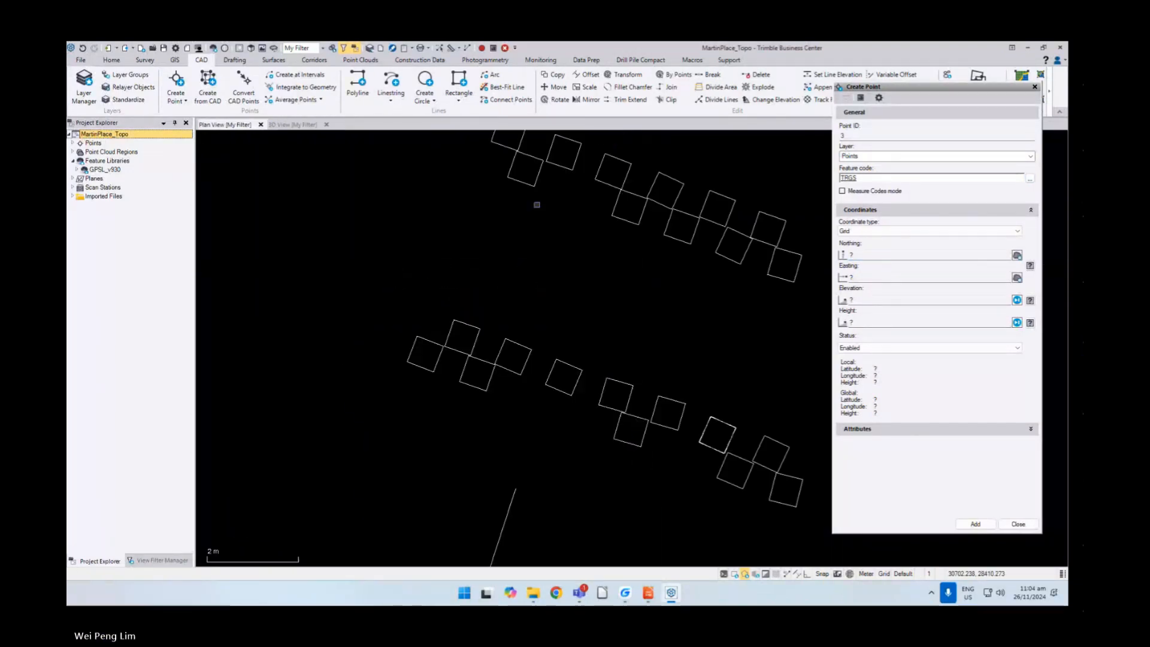
{"action": "left_click", "coordinate": [871, 255]}
{"action": "scroll", "coordinate": [533, 288], "scroll_direction": "down", "scroll_amount": 2}
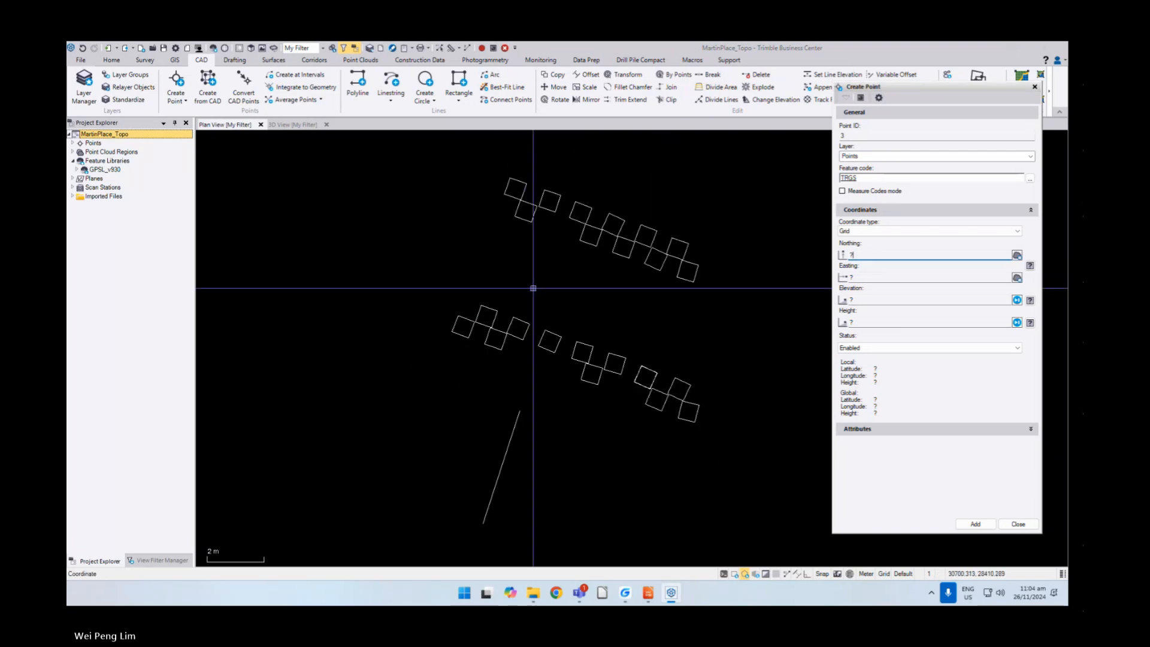
{"action": "left_click", "coordinate": [574, 292]}
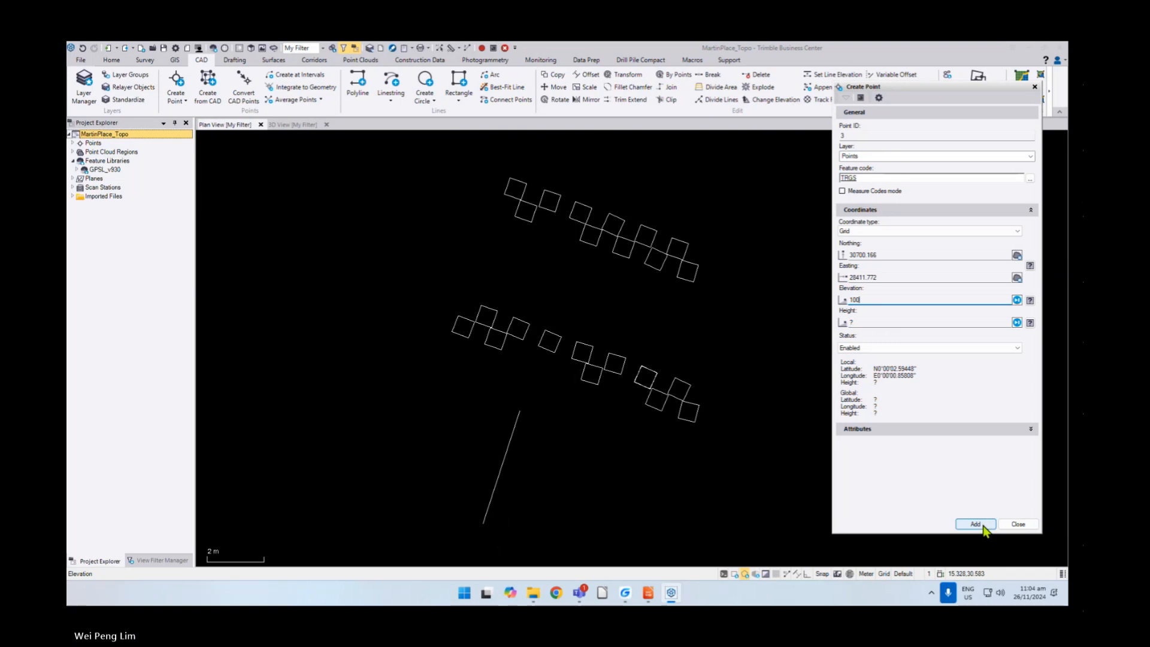
{"action": "left_click", "coordinate": [983, 526]}
{"action": "left_click", "coordinate": [1020, 522]}
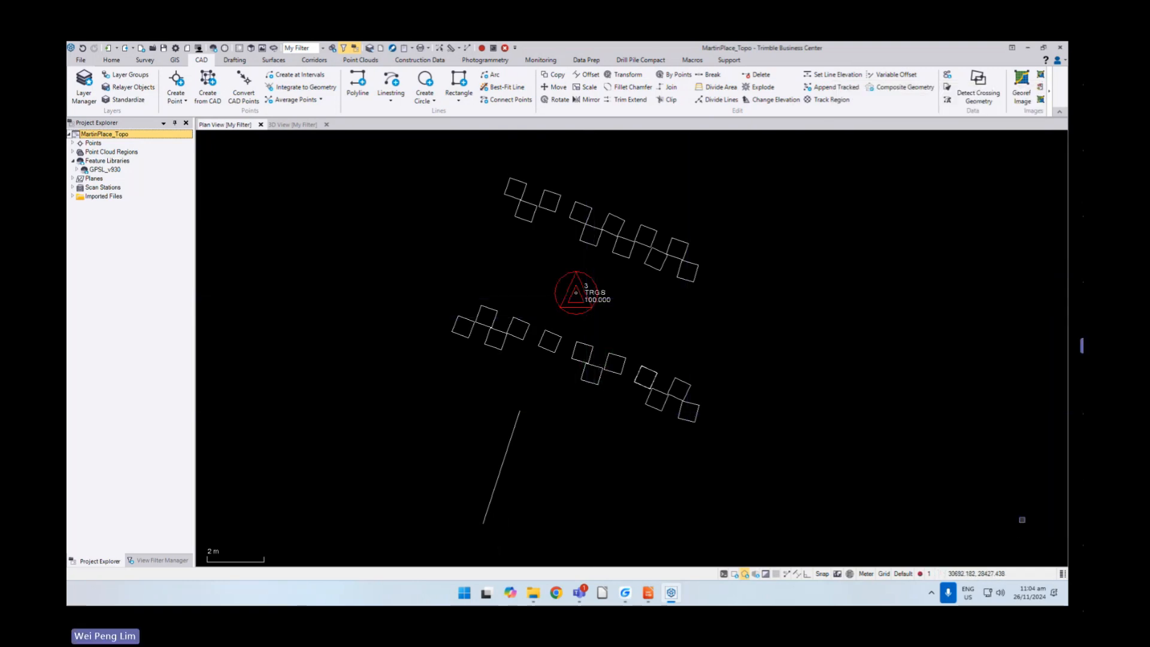
- Process the feature codes for the keyed-in point source that contains the new TRGS point
{"action": "scroll", "coordinate": [669, 287], "scroll_direction": "down", "scroll_amount": 2}
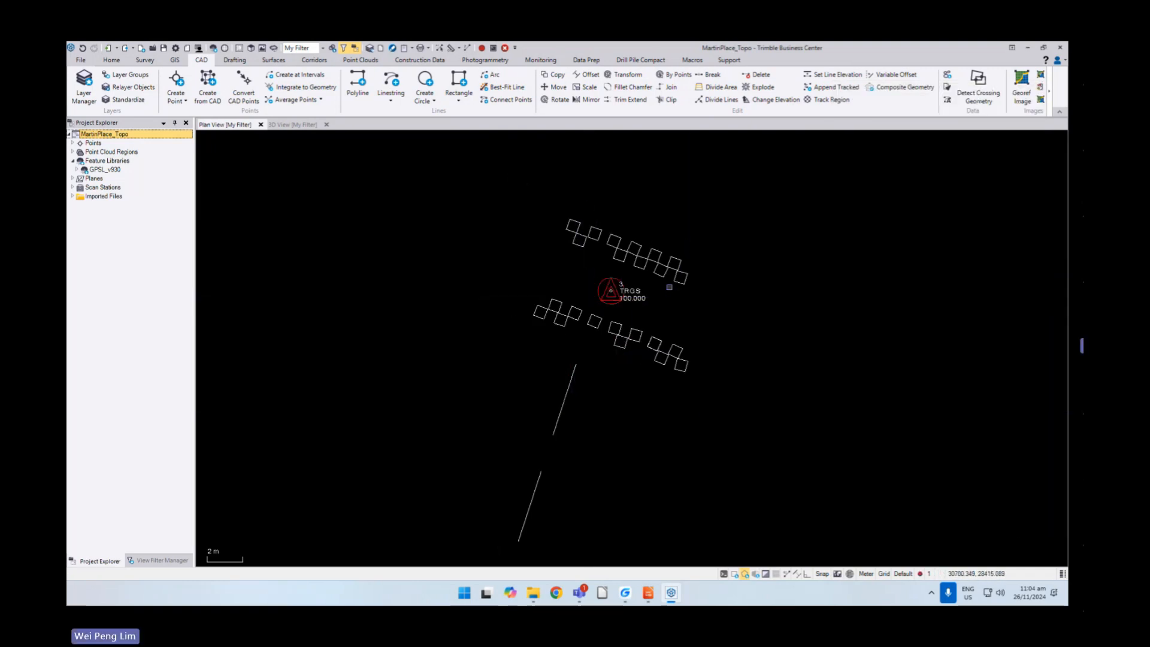
{"action": "scroll", "coordinate": [669, 287], "scroll_direction": "down", "scroll_amount": 5}
{"action": "left_click", "coordinate": [145, 60]}
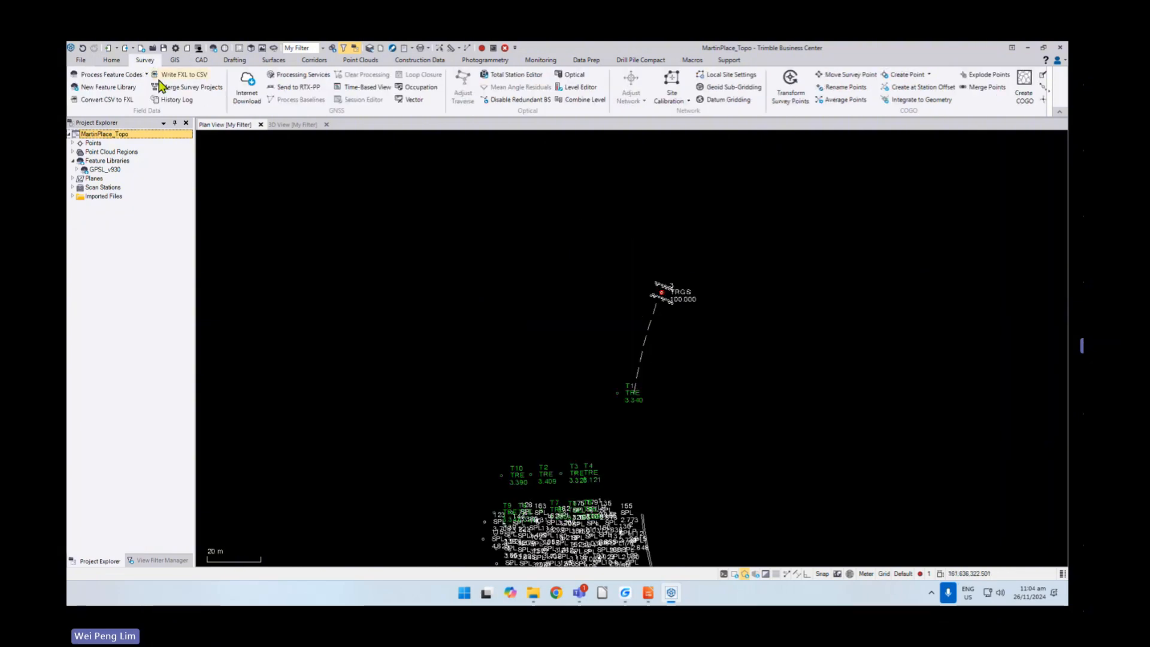
{"action": "left_click", "coordinate": [112, 74]}
{"action": "left_click", "coordinate": [856, 134]}
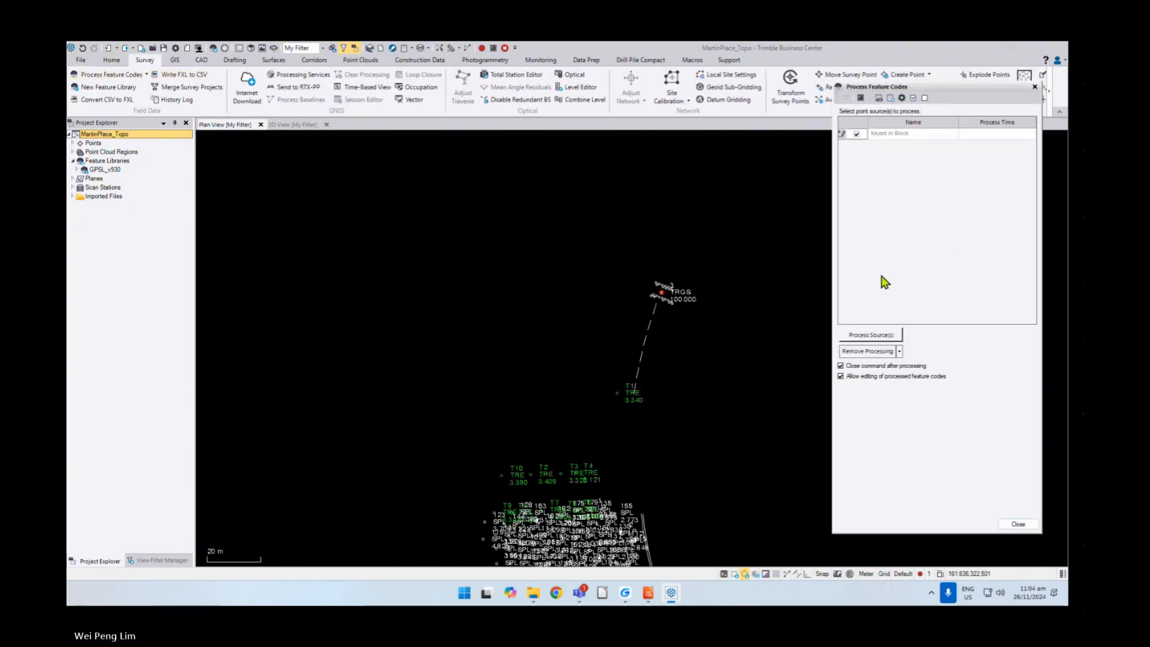
{"action": "left_click", "coordinate": [872, 335]}
- Examine the TRGS station symbol up close and compare it with the processed tree, lamp post and spot level symbols across the site
{"action": "scroll", "coordinate": [620, 384], "scroll_direction": "up", "scroll_amount": 3}
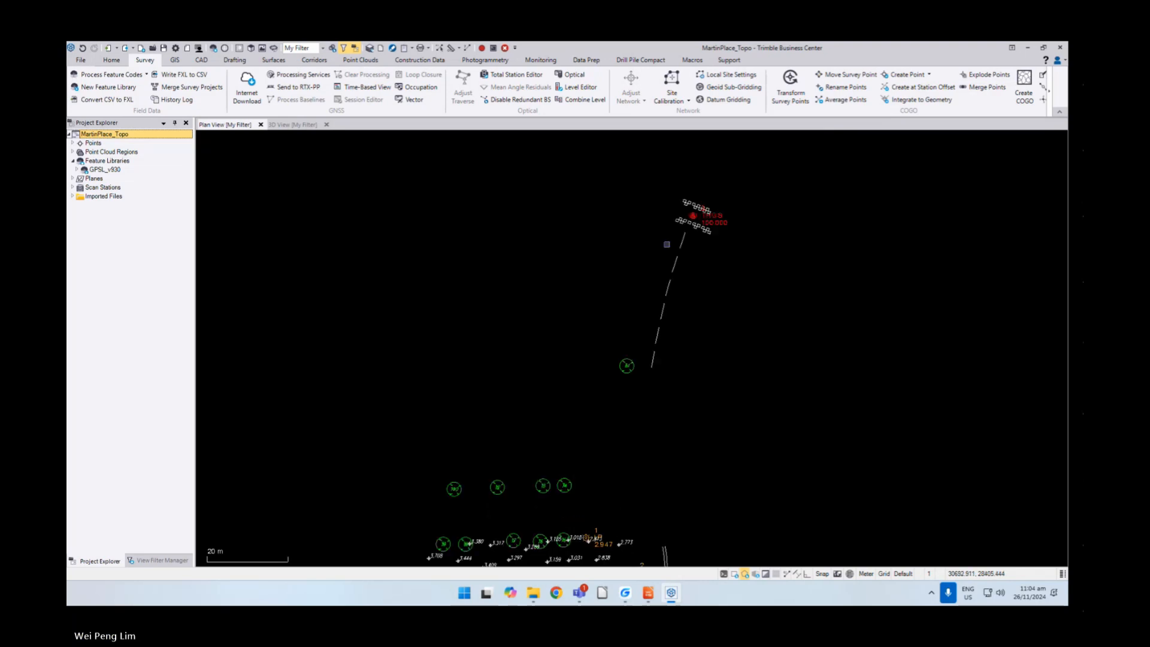
{"action": "scroll", "coordinate": [708, 200], "scroll_direction": "up", "scroll_amount": 2}
{"action": "scroll", "coordinate": [682, 211], "scroll_direction": "down", "scroll_amount": 5}
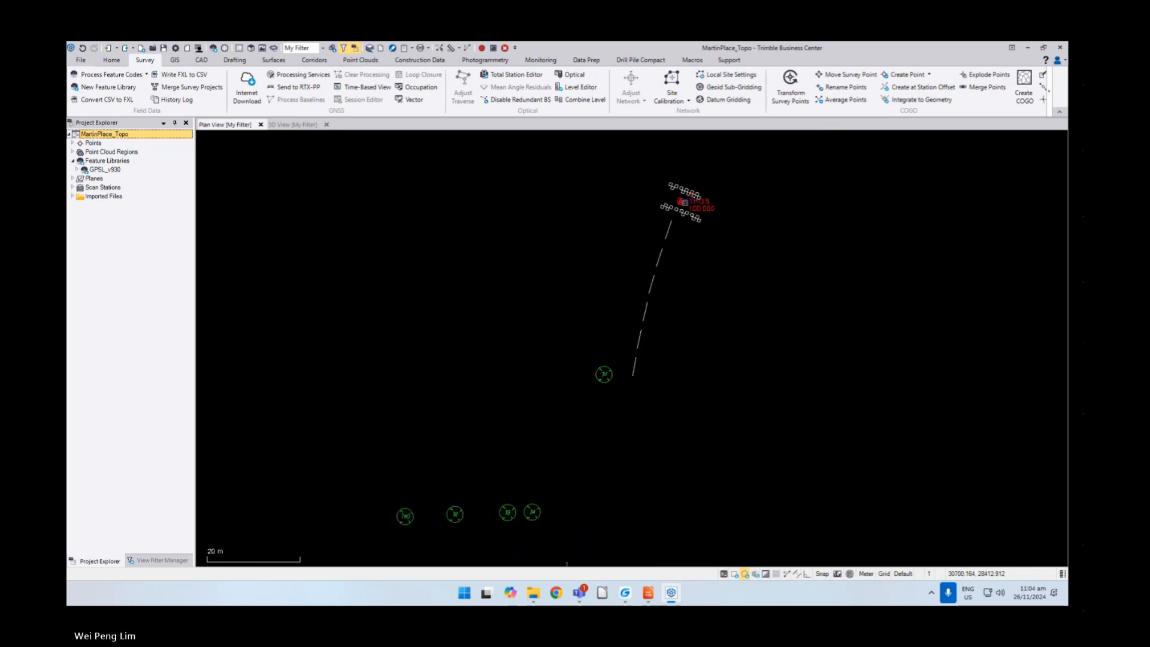
{"action": "scroll", "coordinate": [678, 217], "scroll_direction": "up", "scroll_amount": 6}
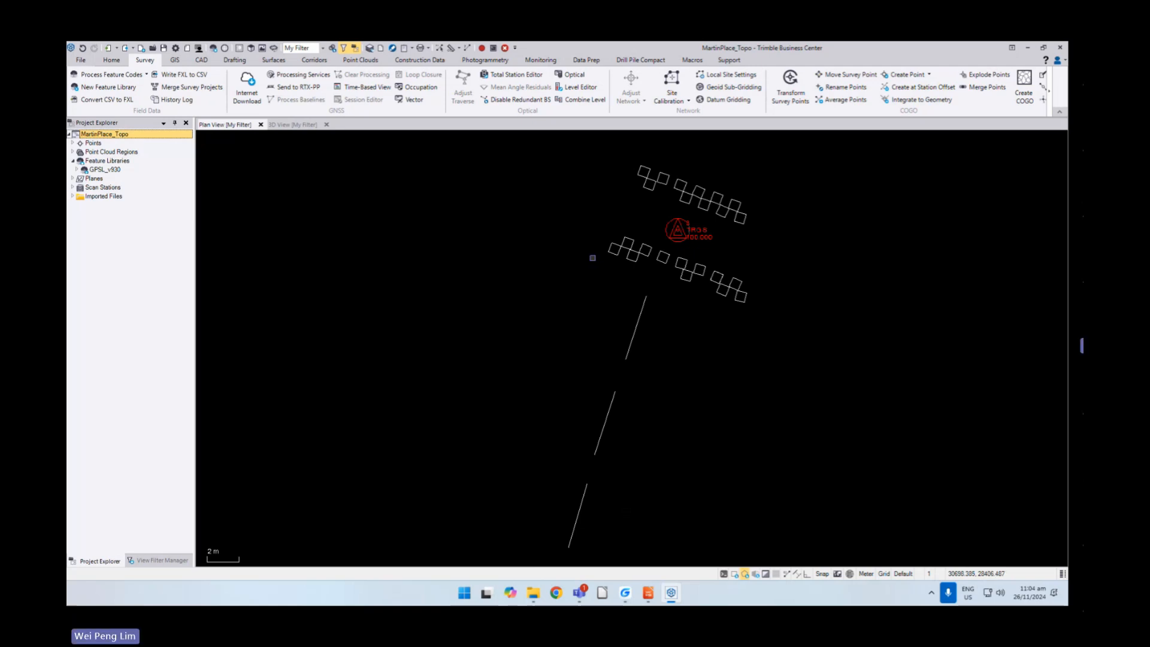
{"action": "scroll", "coordinate": [527, 226], "scroll_direction": "down", "scroll_amount": 6}
{"action": "scroll", "coordinate": [569, 345], "scroll_direction": "down", "scroll_amount": 2}
{"action": "middle_click_drag", "start_coordinate": [591, 401], "coordinate": [600, 286]}
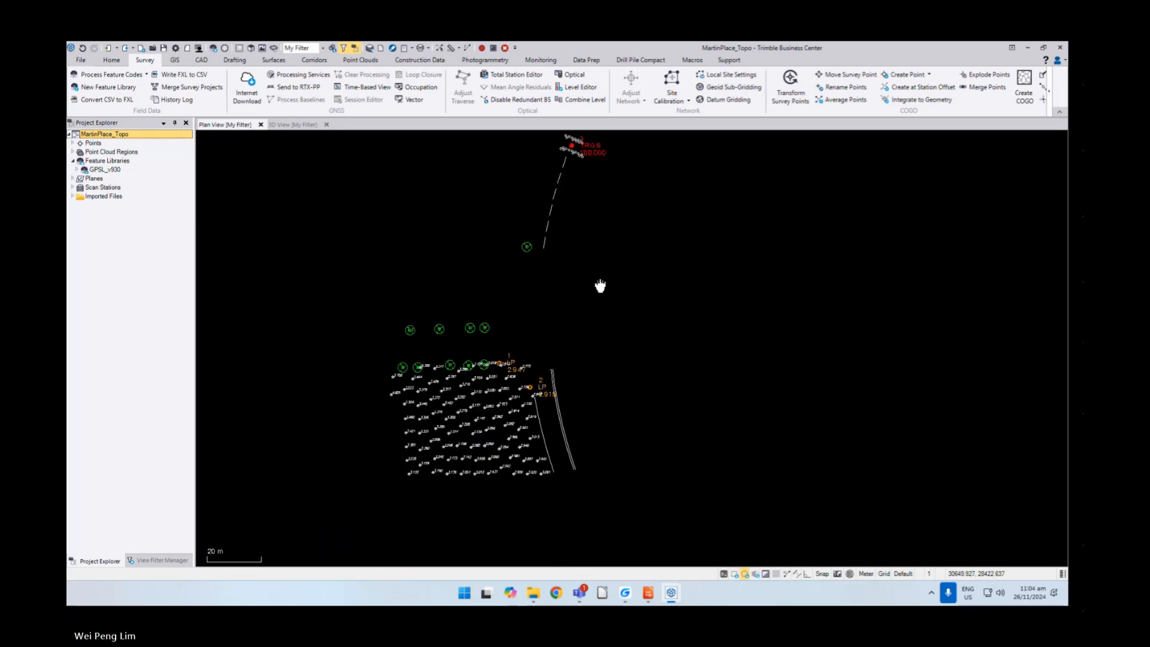